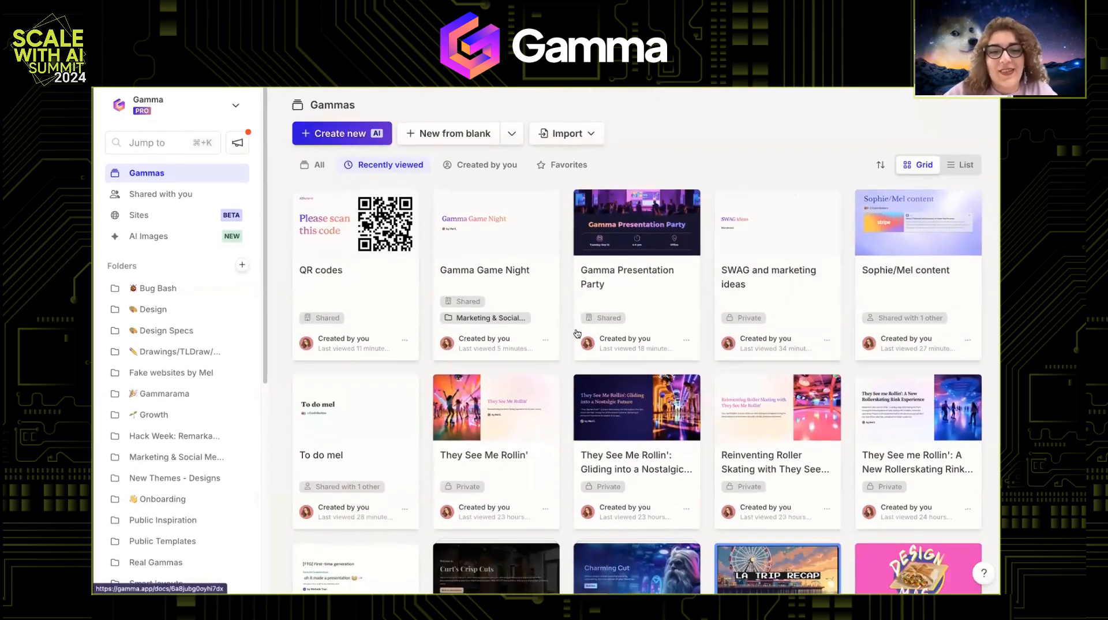
# Zoom the Gammas dashboard out and start a new gamma with Create new AI
pyautogui.press('super+minus')
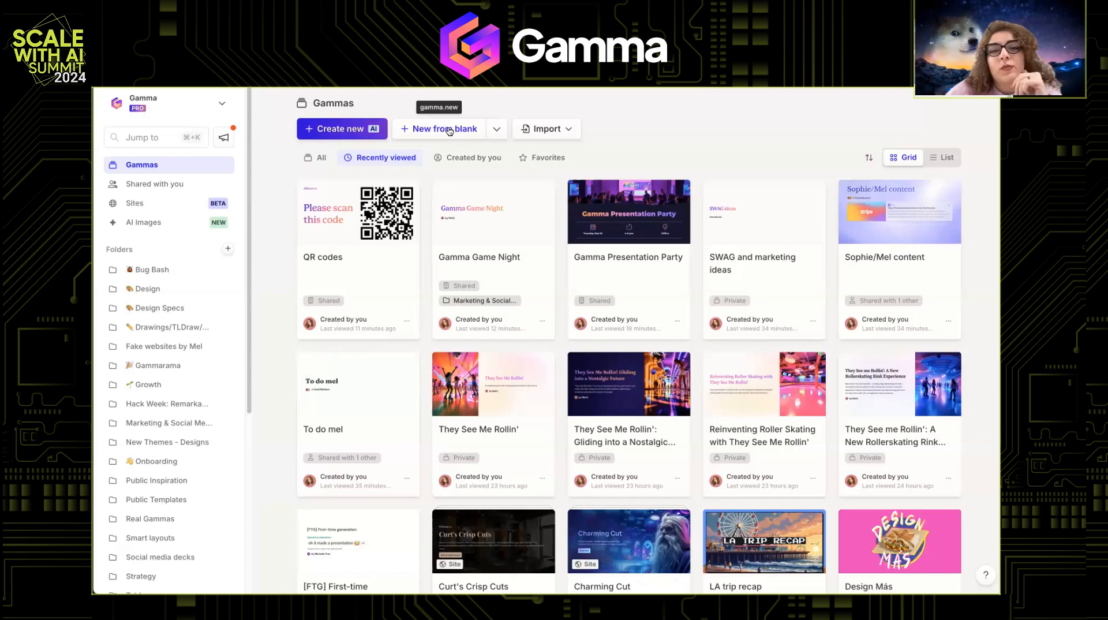
pyautogui.click(332, 132)
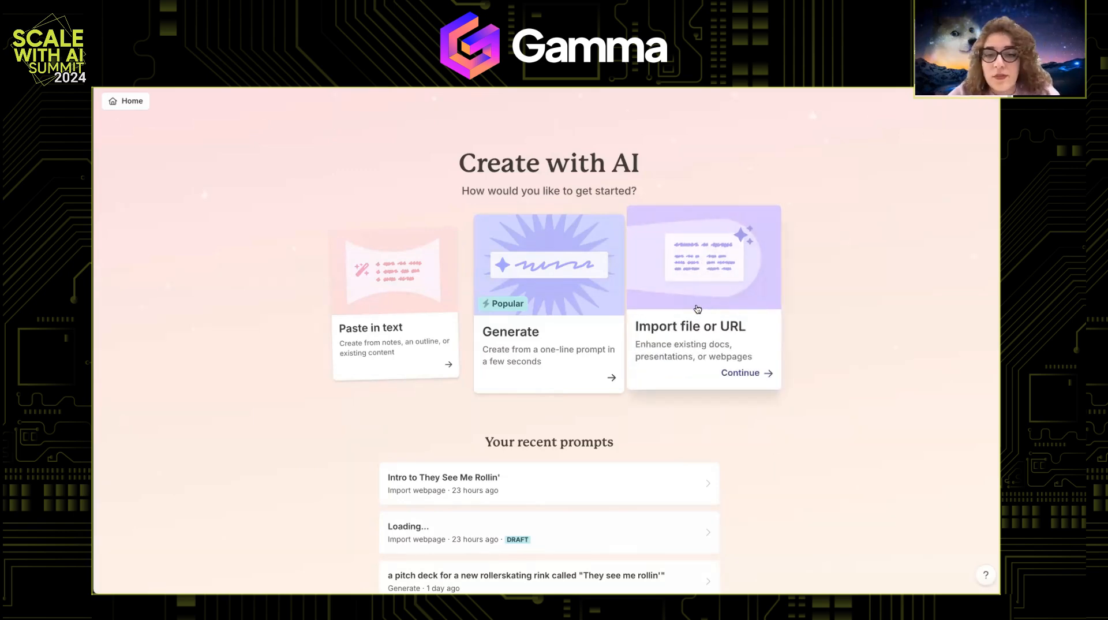
# Choose Generate and set 10 cards, Traditional page style and English (US) language
pyautogui.click(512, 357)
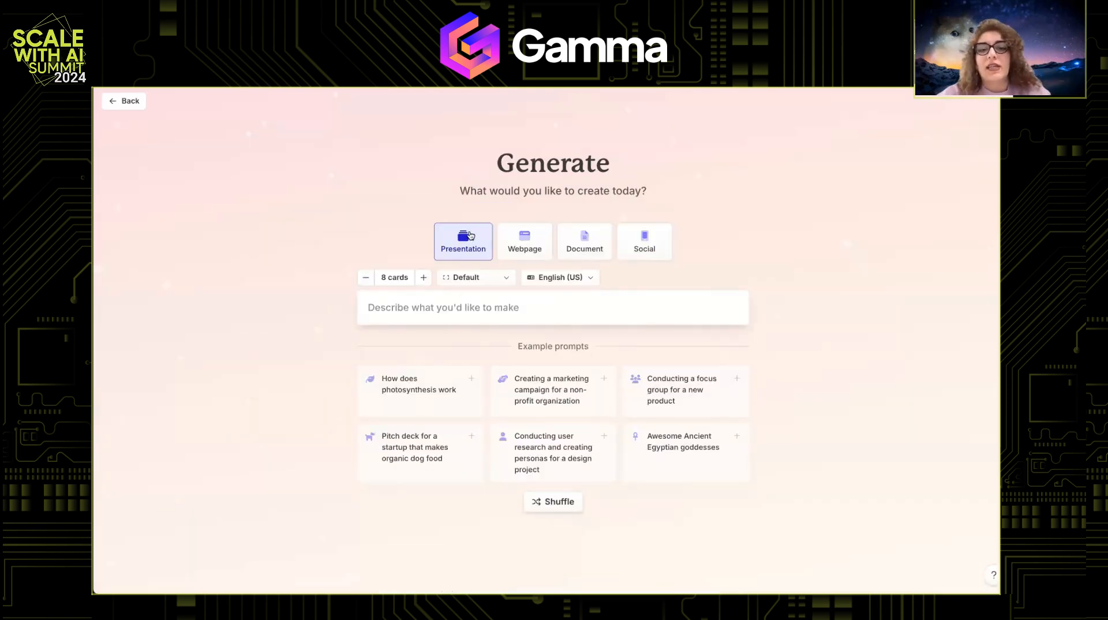
pyautogui.click(423, 279)
pyautogui.click(470, 280)
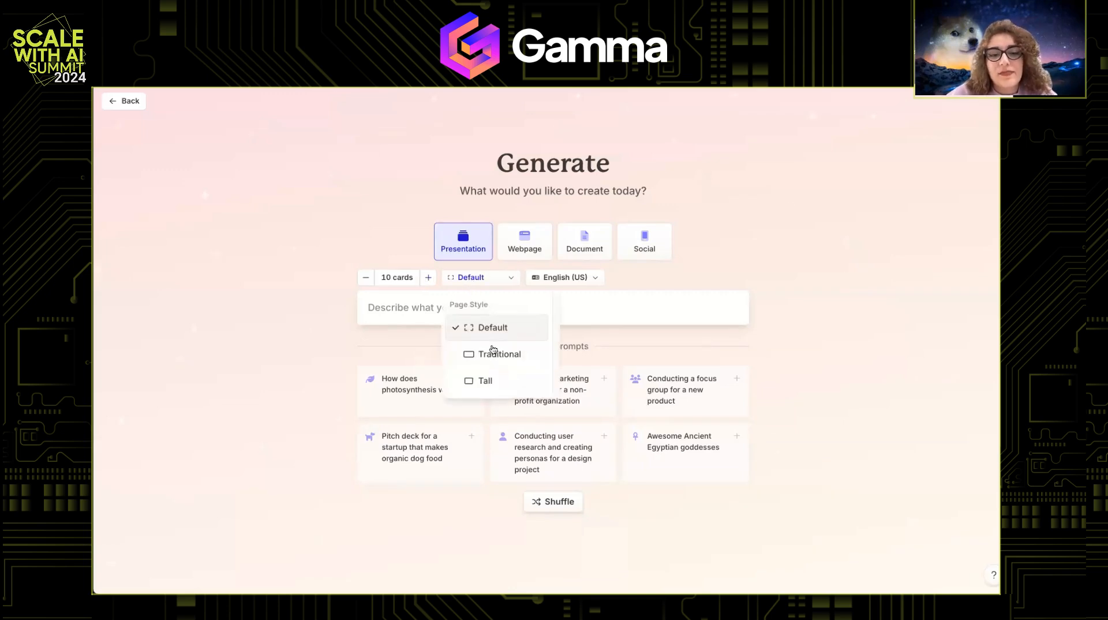
pyautogui.click(502, 354)
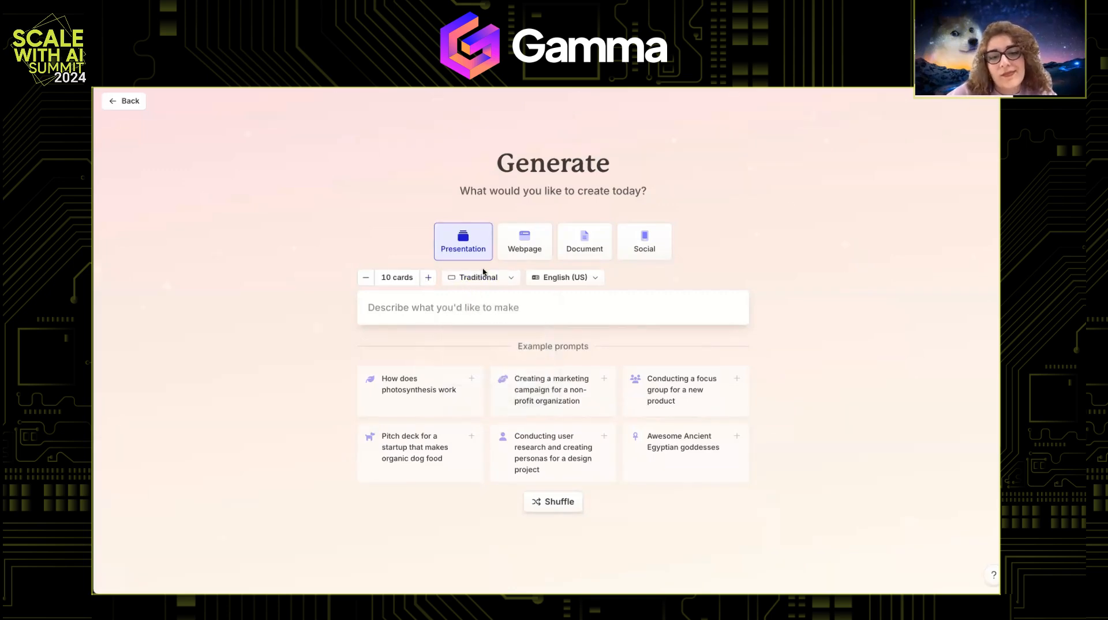
pyautogui.click(551, 278)
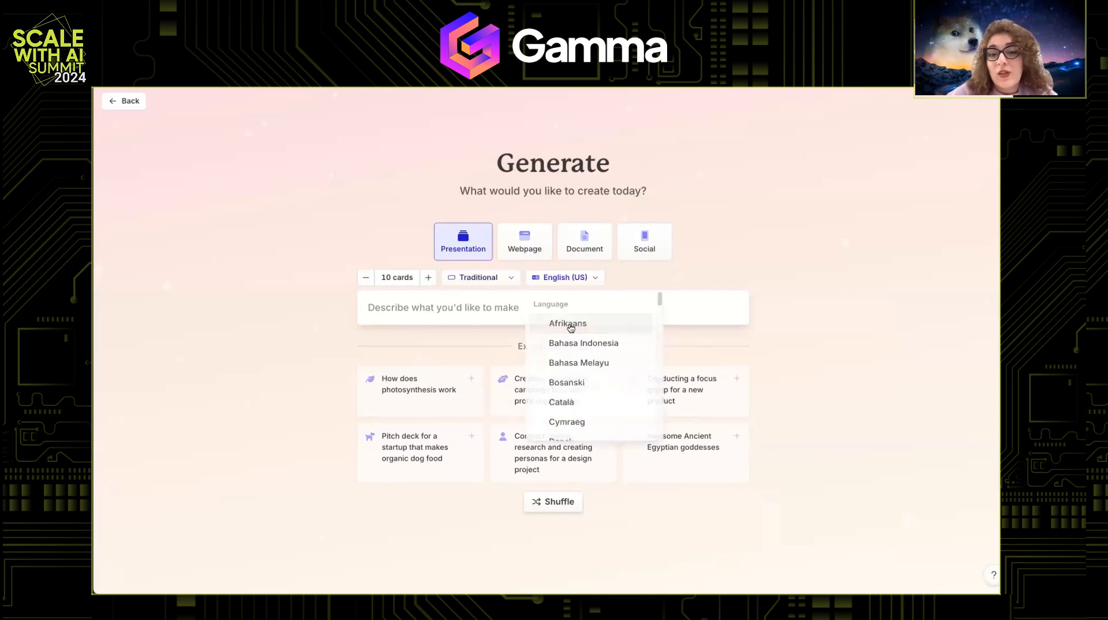
pyautogui.scroll(-2, 597, 392)
pyautogui.scroll(2, 596, 378)
pyautogui.click(767, 251)
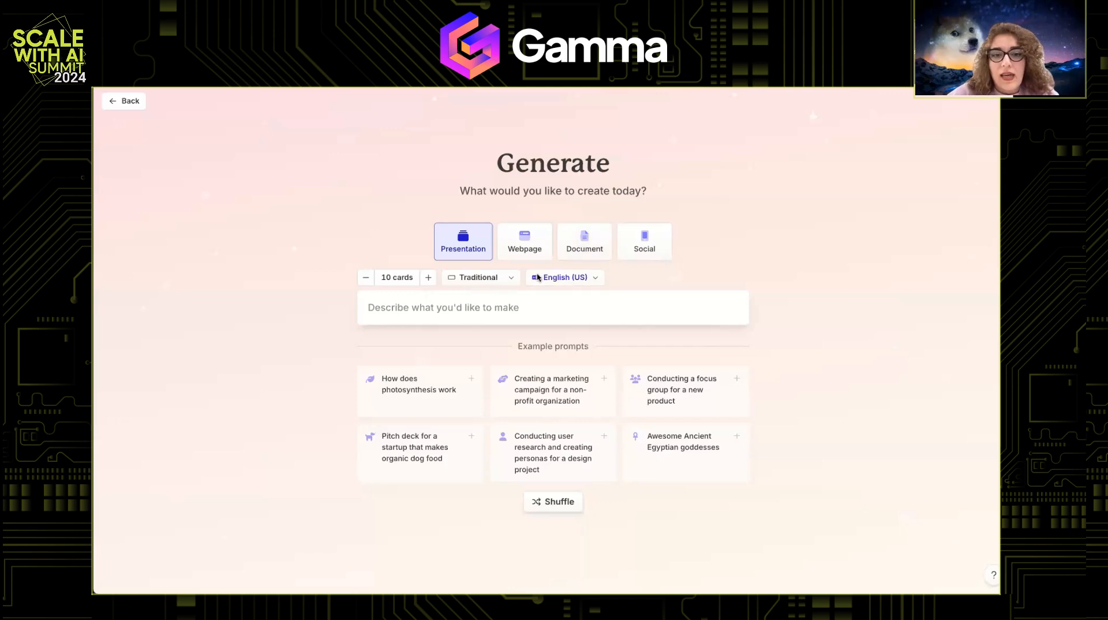
pyautogui.click(488, 307)
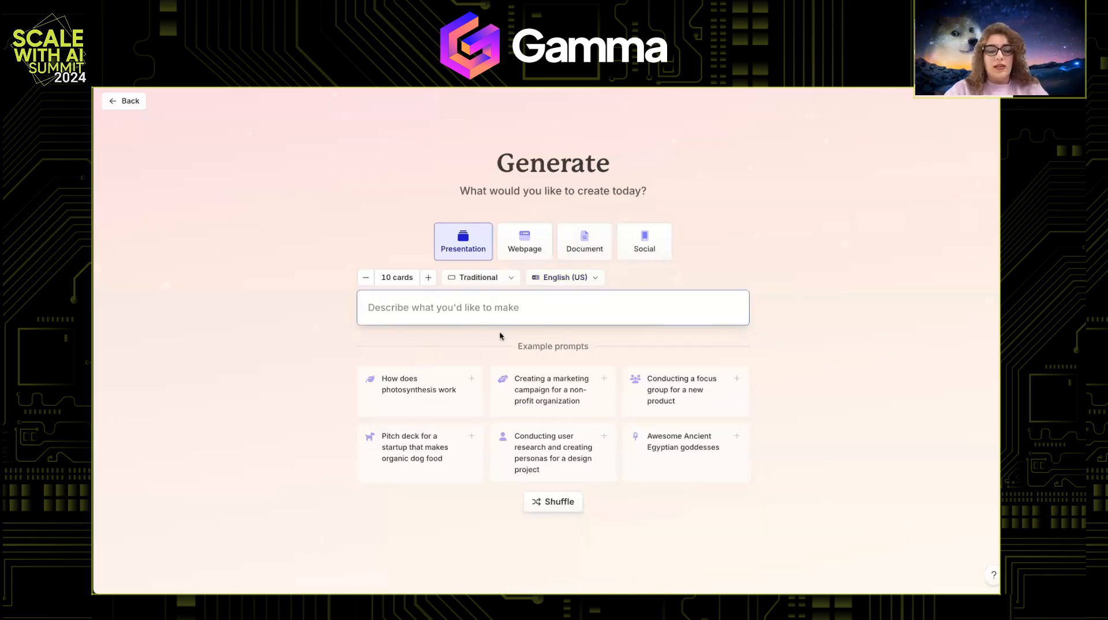
# Enter the prompt 'A pitch deck for a rollerskating rink called "Groove & Glide"' and generate the outline
pyautogui.write('A pitch de')
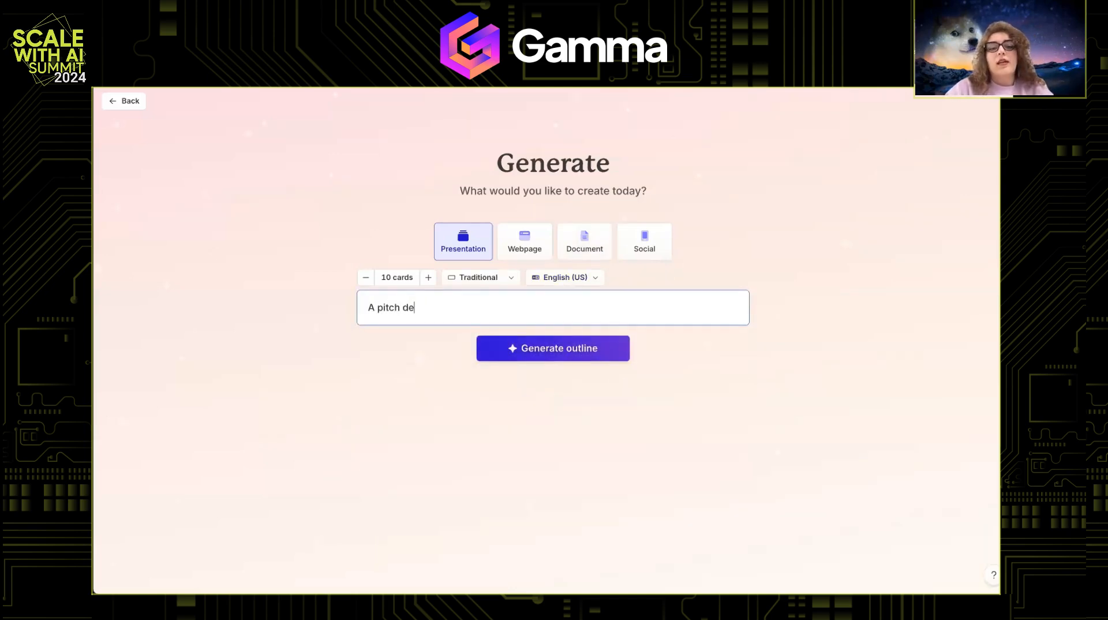
pyautogui.write('ck for a rollersk')
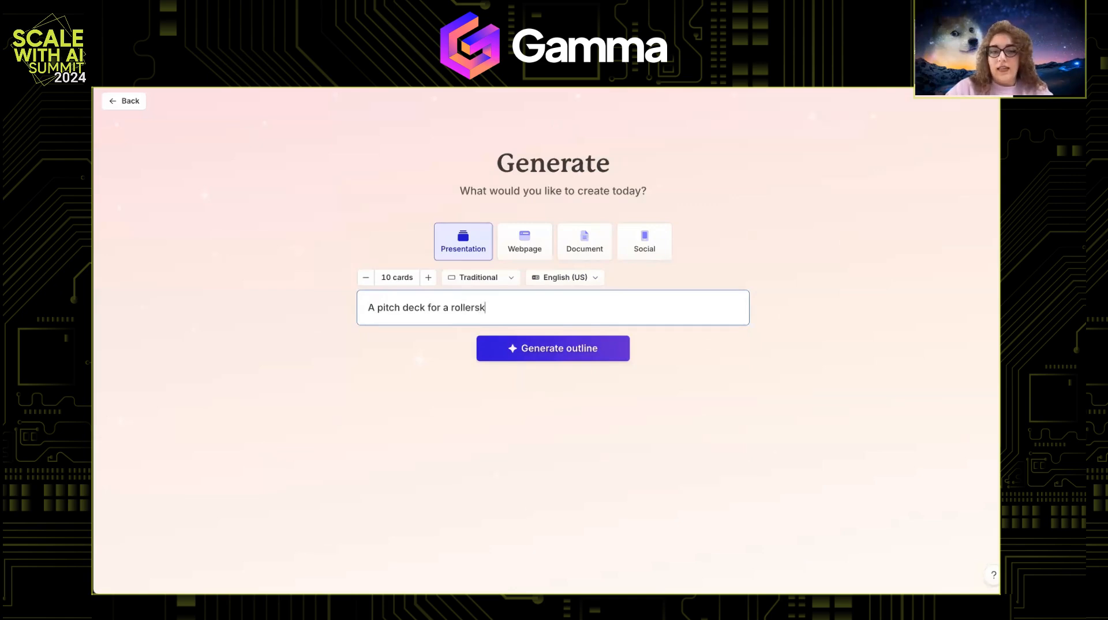
pyautogui.write('ating rink call')
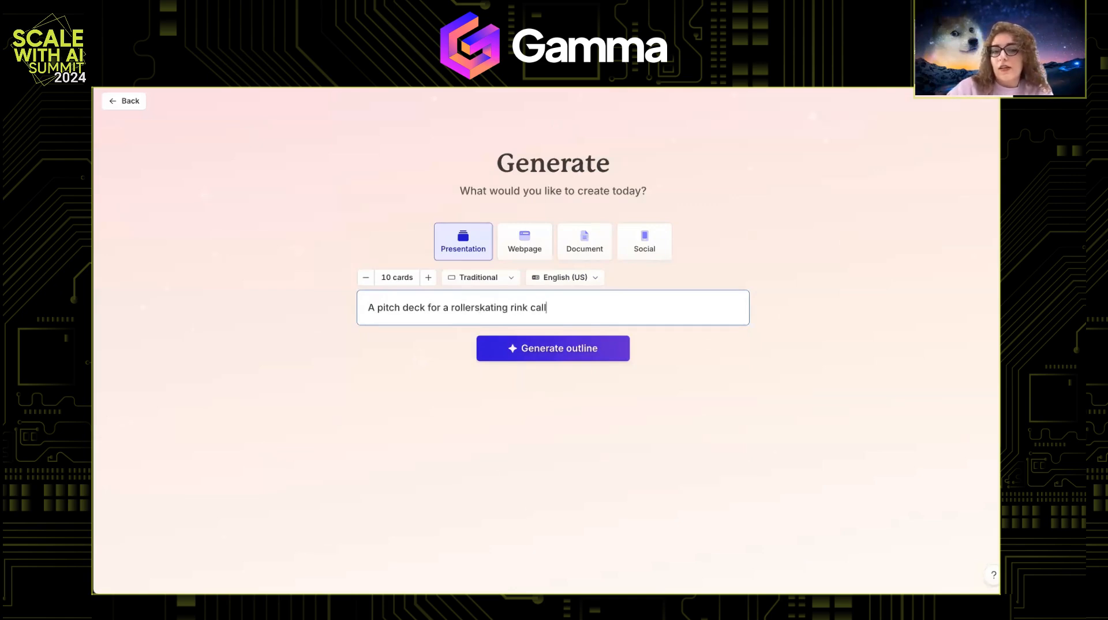
pyautogui.write('ed "Groove ')
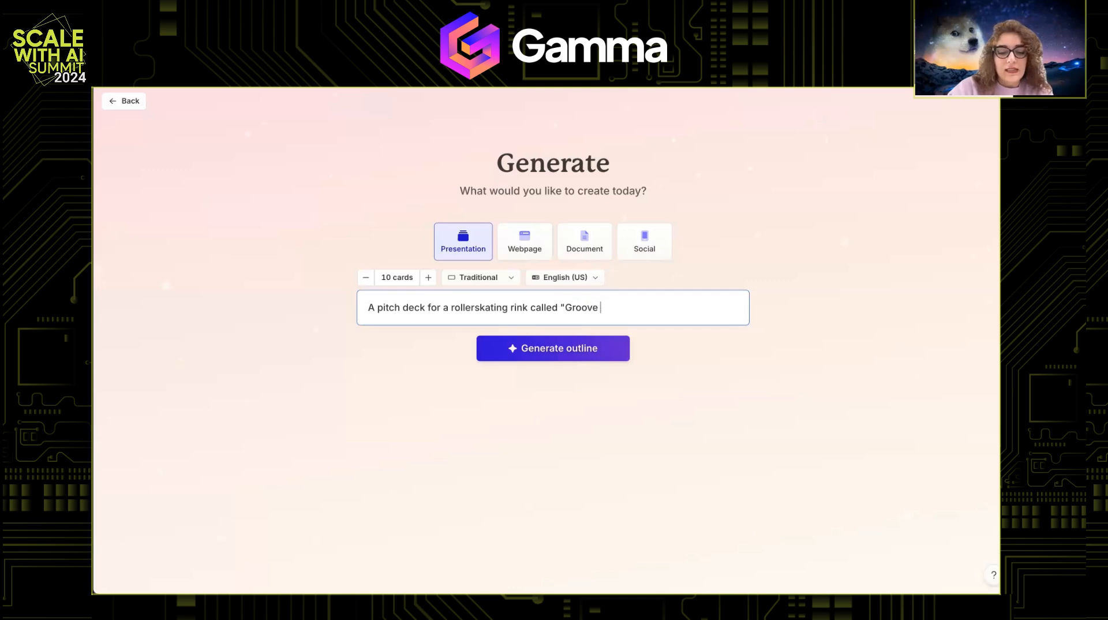
pyautogui.write('& Glide"')
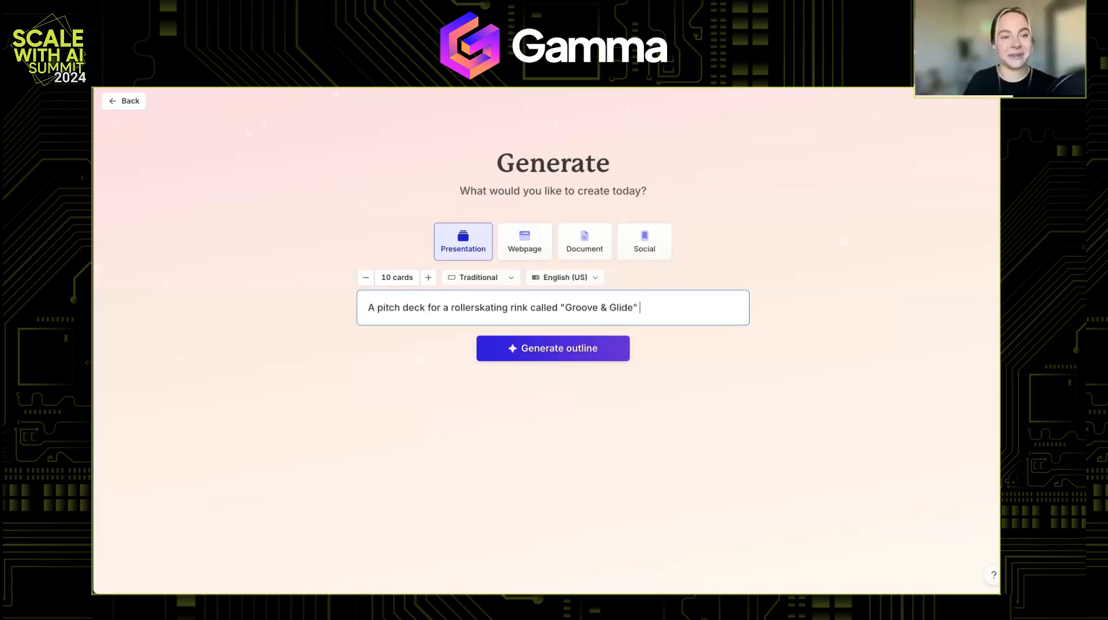
pyautogui.click(508, 352)
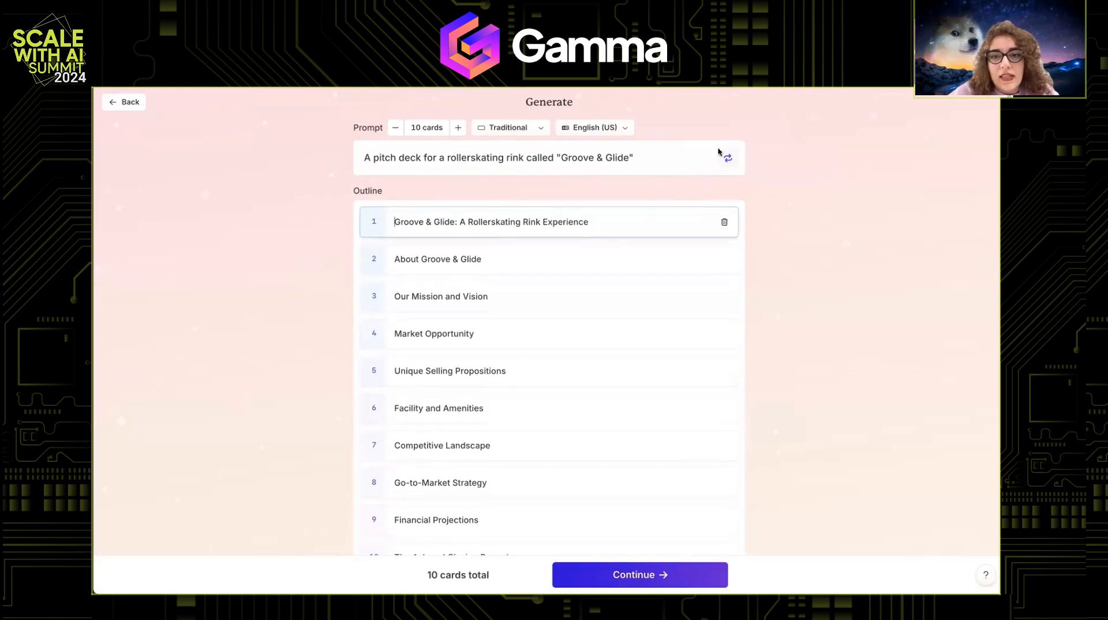
# Review the outline, clicking into the Market Opportunity, Unique Selling Propositions and Facility and Amenities titles
pyautogui.scroll(-3, 540, 433)
pyautogui.scroll(3, 539, 432)
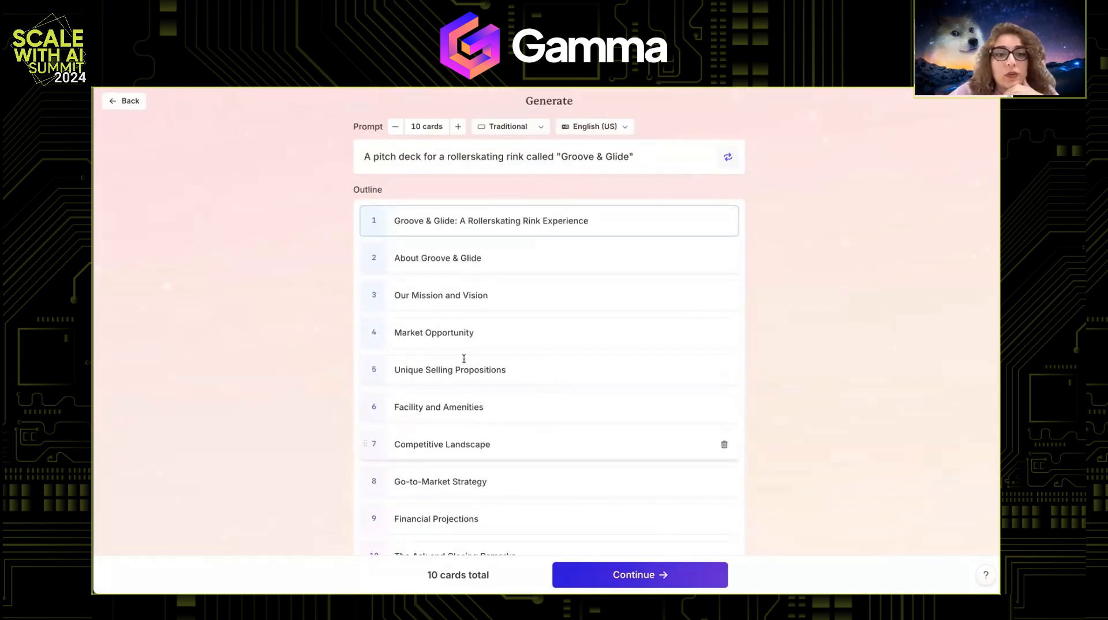
pyautogui.scroll(-2, 450, 259)
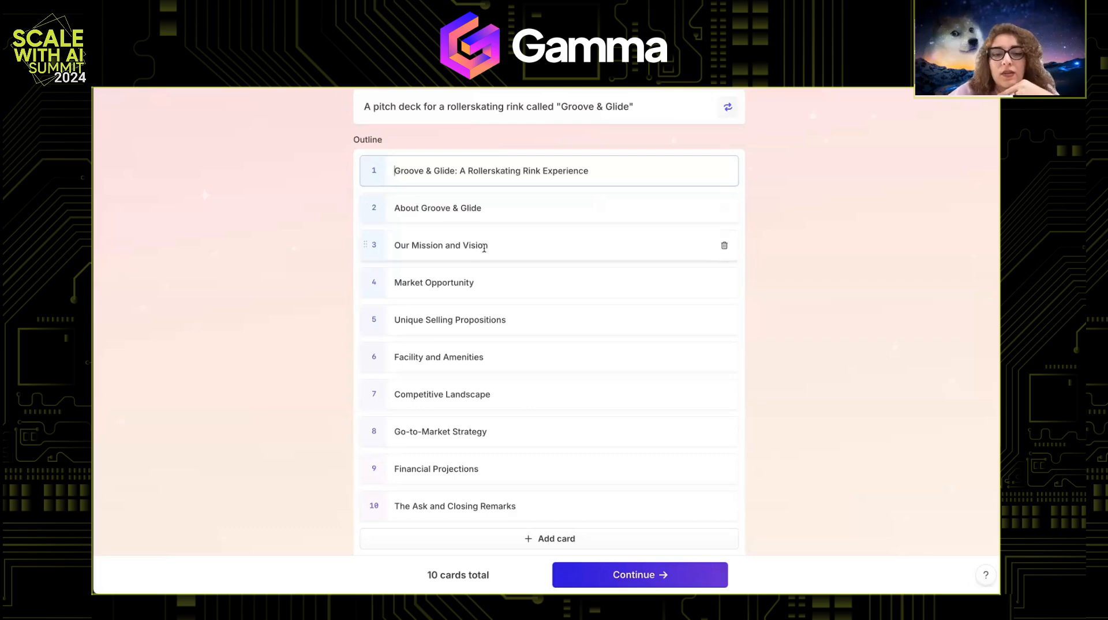
pyautogui.click(478, 282)
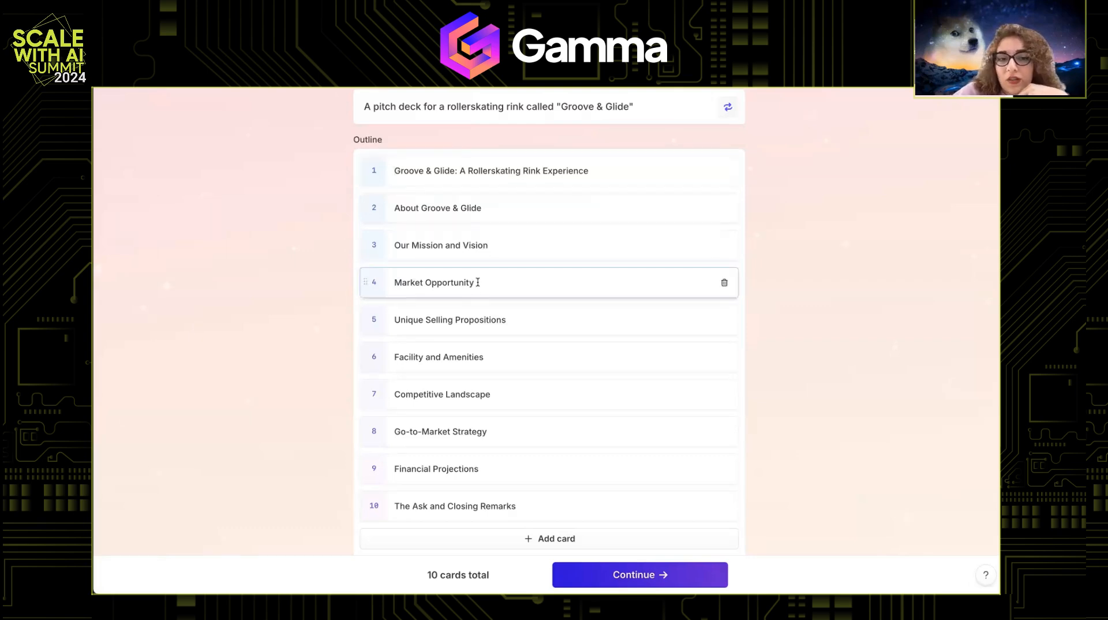
pyautogui.click(473, 320)
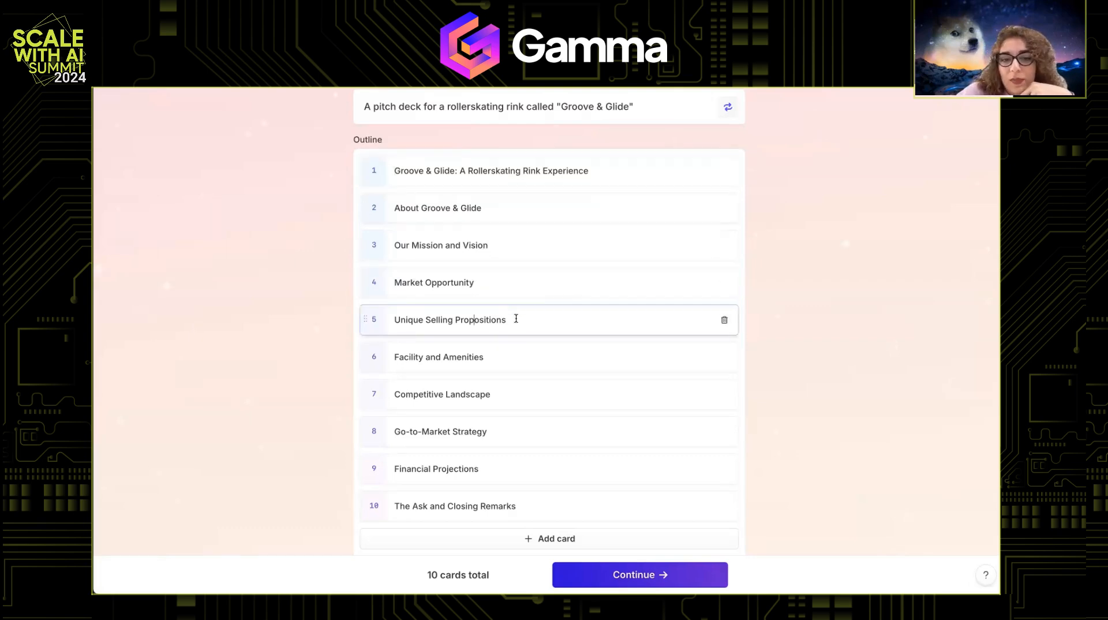
pyautogui.click(502, 357)
pyautogui.scroll(-1, 502, 357)
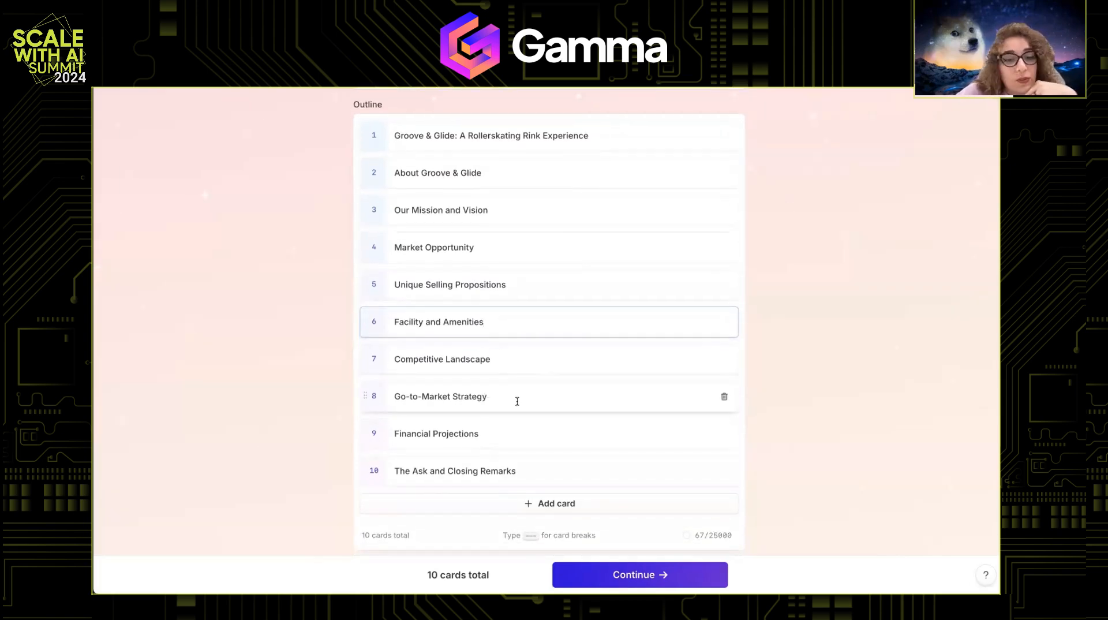
pyautogui.scroll(-1, 520, 472)
# Add a 'Meet the team' card at the end with three bulleted team member names
pyautogui.click(519, 469)
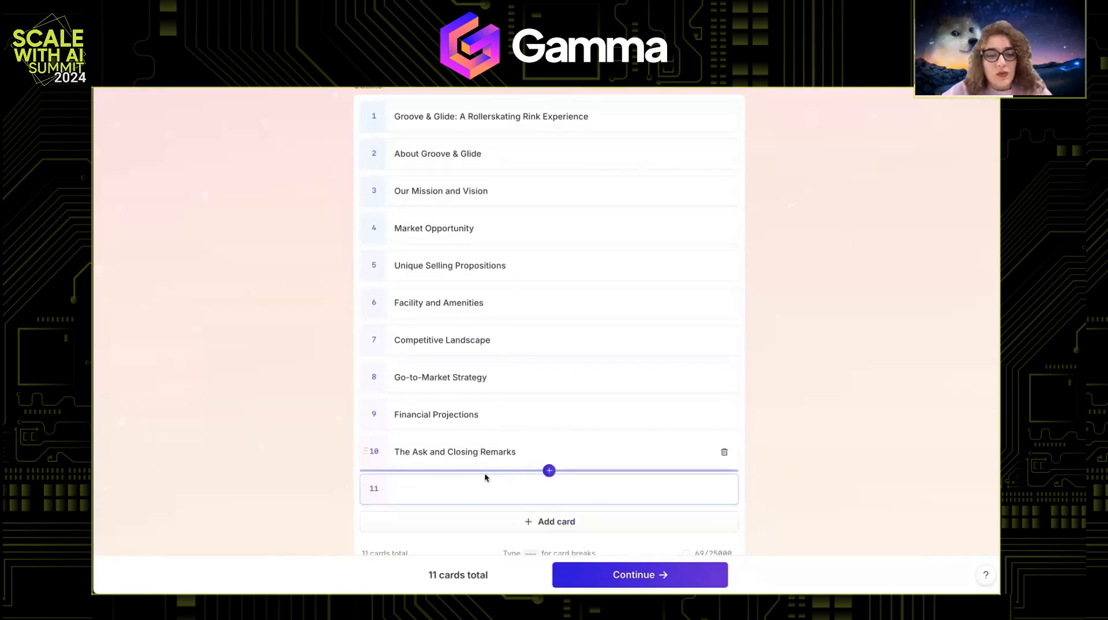
pyautogui.write('Meet the team')
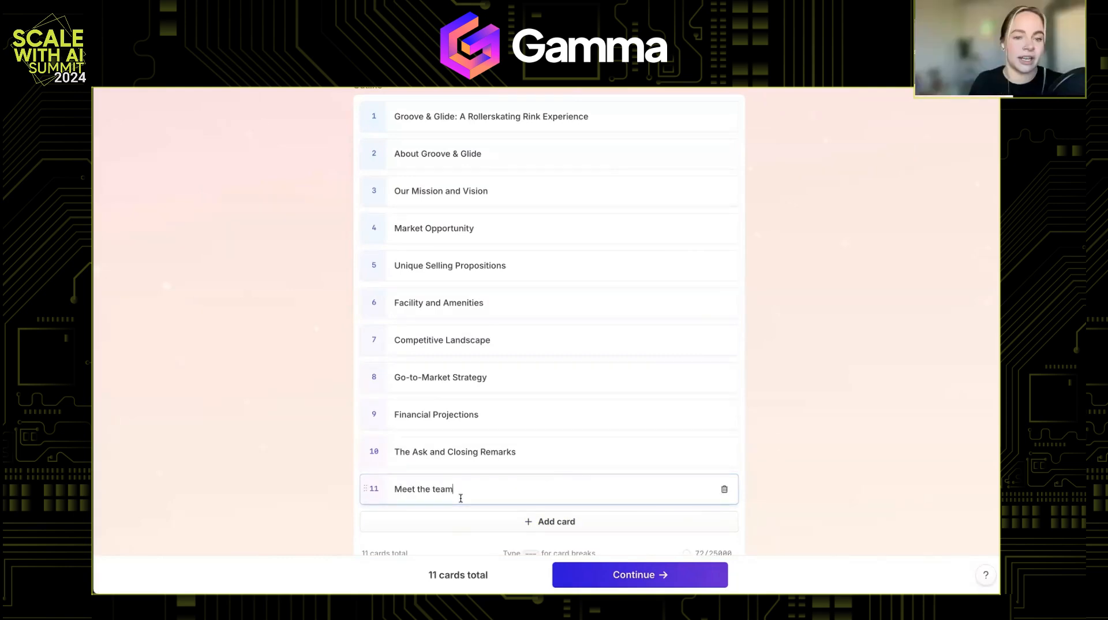
pyautogui.click(384, 491)
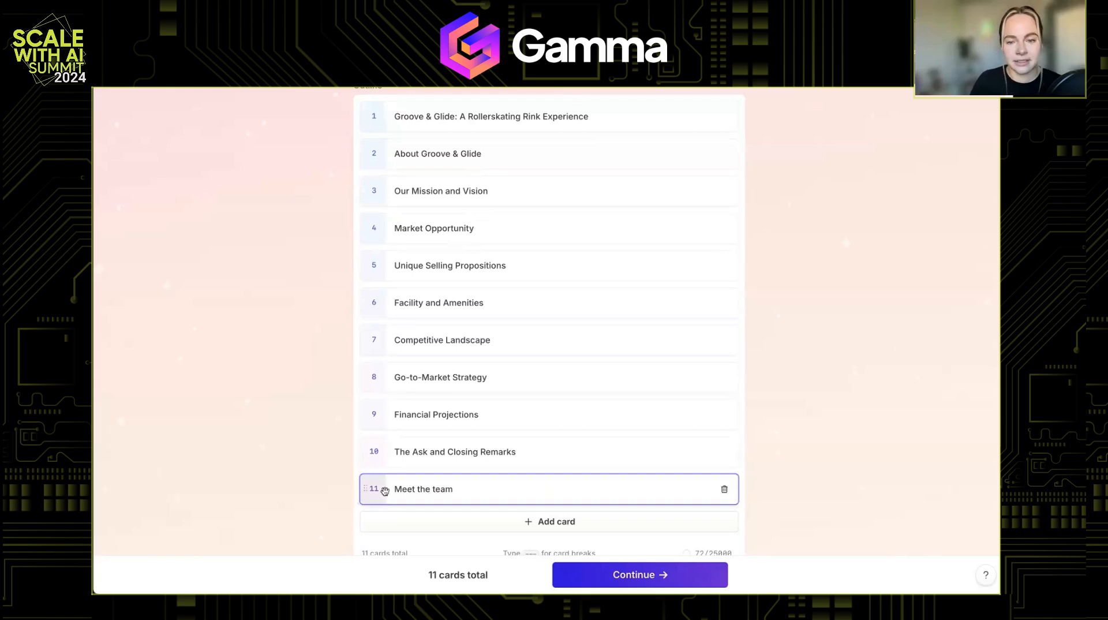
pyautogui.click(476, 489)
pyautogui.press('Return')
pyautogui.write('-')
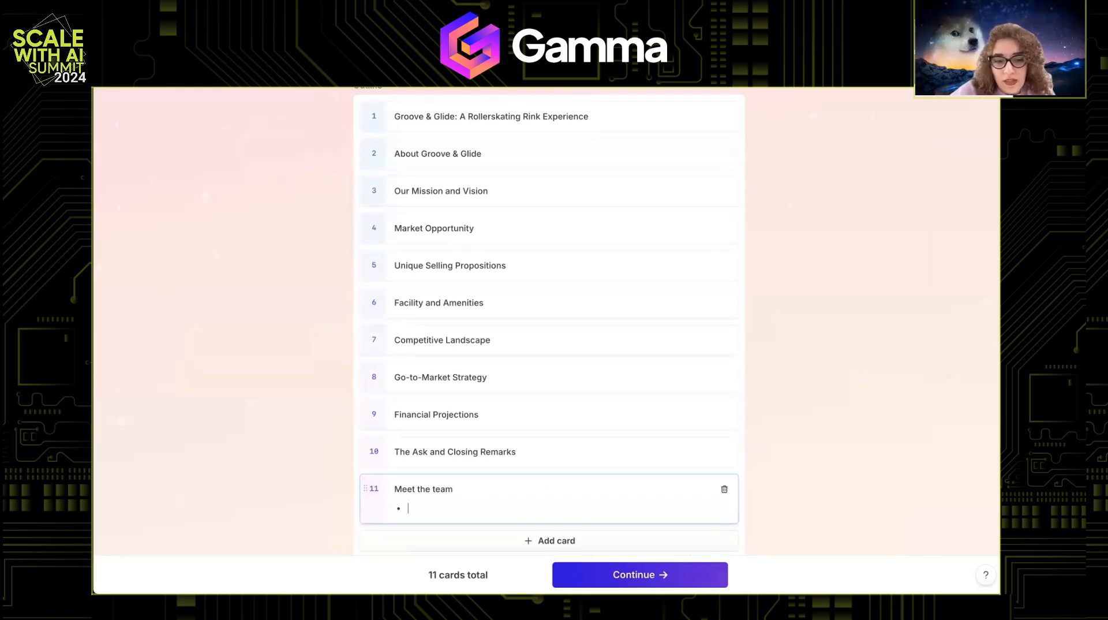
pyautogui.write('Hilary')
pyautogui.press('Return')
pyautogui.write('Melissae')
pyautogui.press('Return')
pyautogui.write('Dae-ho')
# Drag the Meet the team card up to position 7 in the outline
pyautogui.scroll(-2, 297, 440)
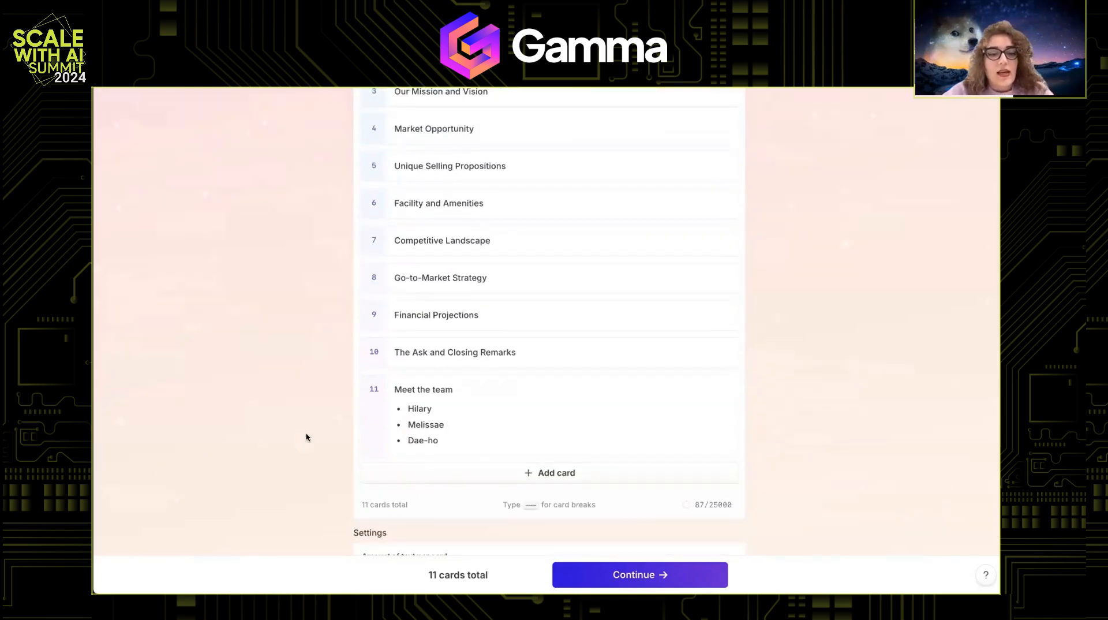
pyautogui.scroll(1, 306, 437)
pyautogui.moveTo(364, 460); pyautogui.dragTo(393, 303)
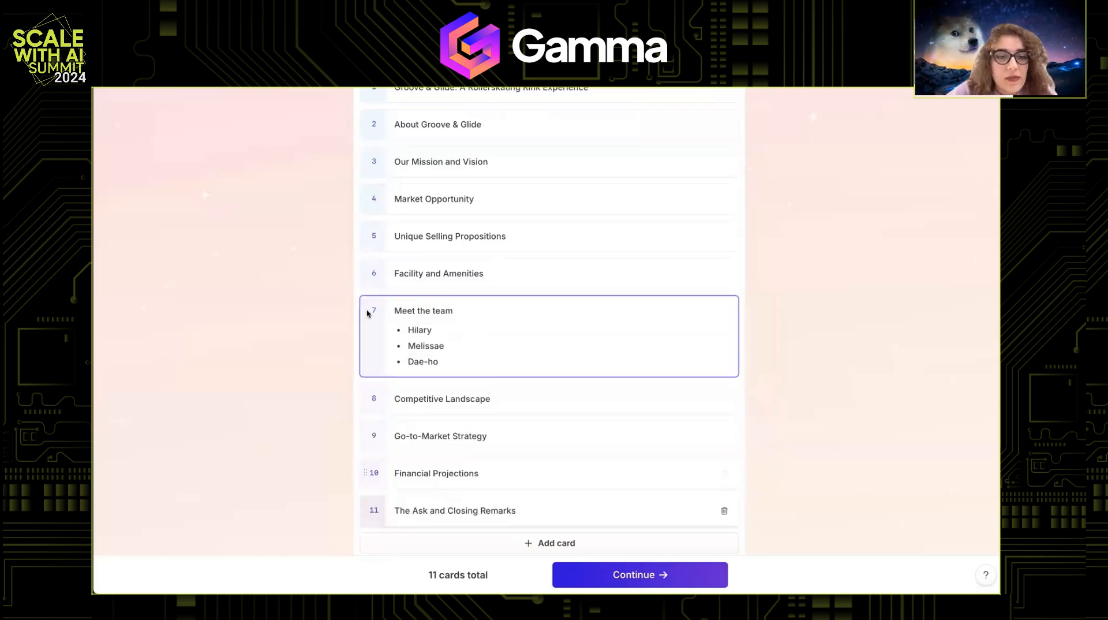
pyautogui.scroll(1, 286, 322)
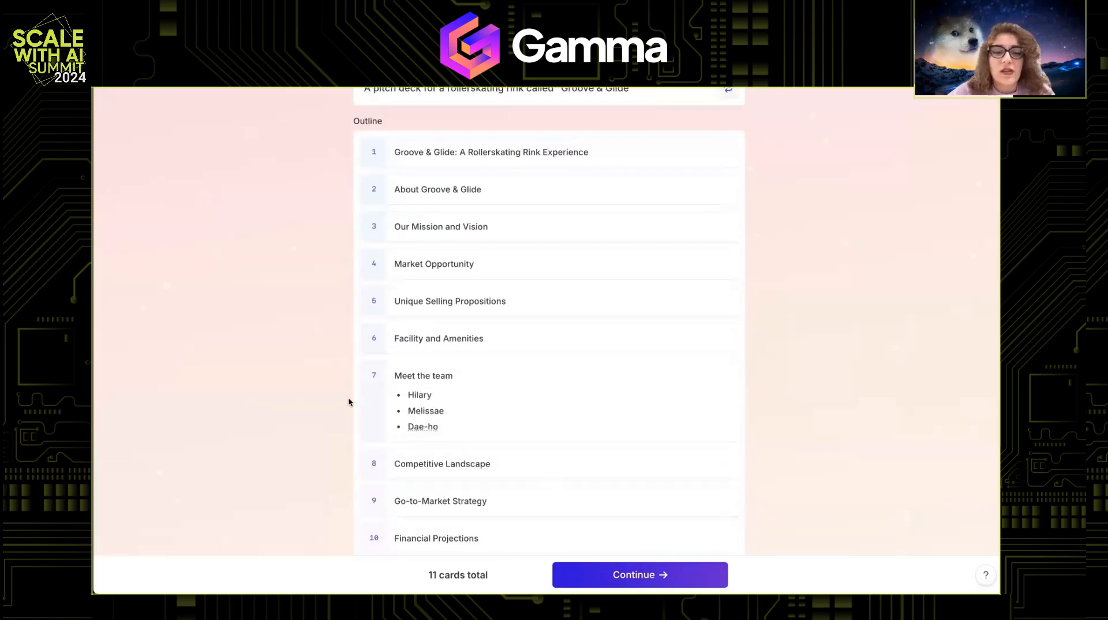
pyautogui.scroll(-6, 371, 430)
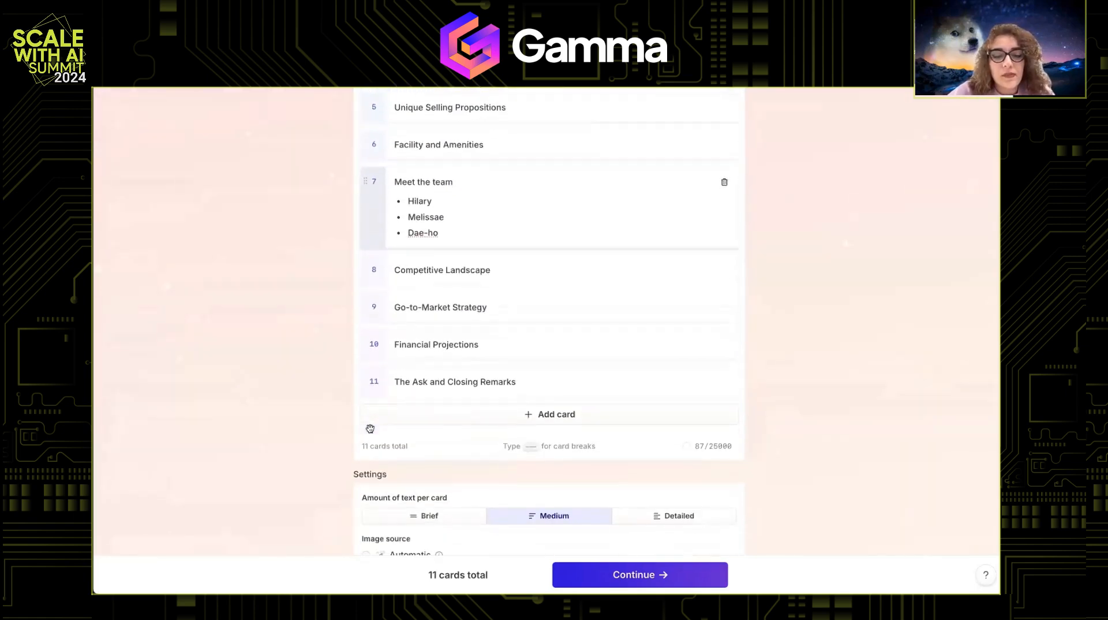
pyautogui.scroll(-1, 420, 403)
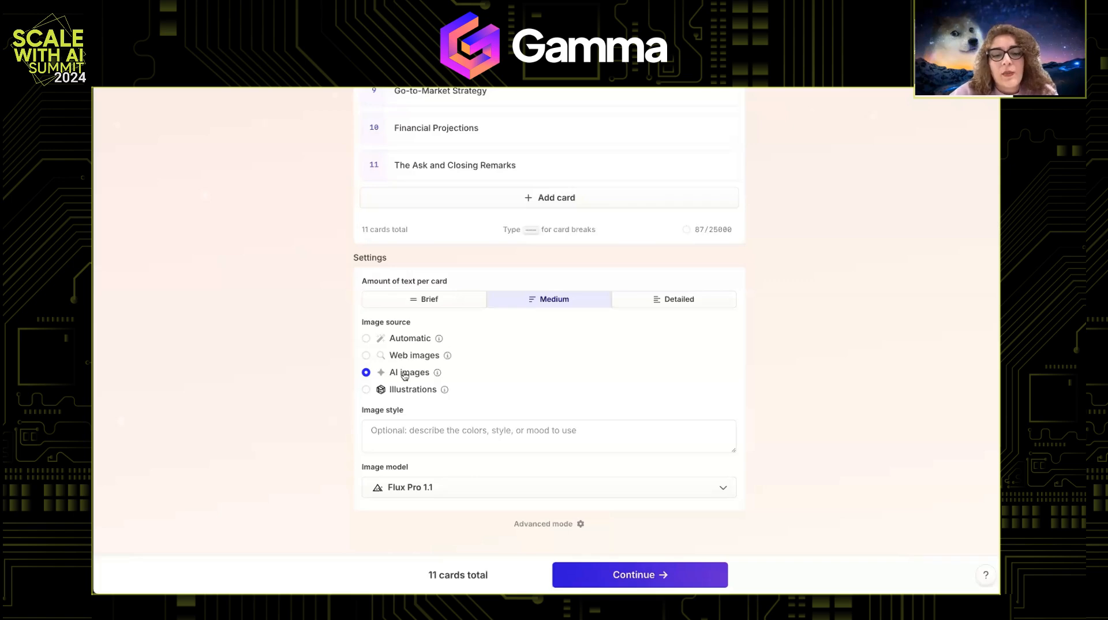
# Browse the AI image model list and close it, keeping Flux Pro 1.1
pyautogui.click(415, 436)
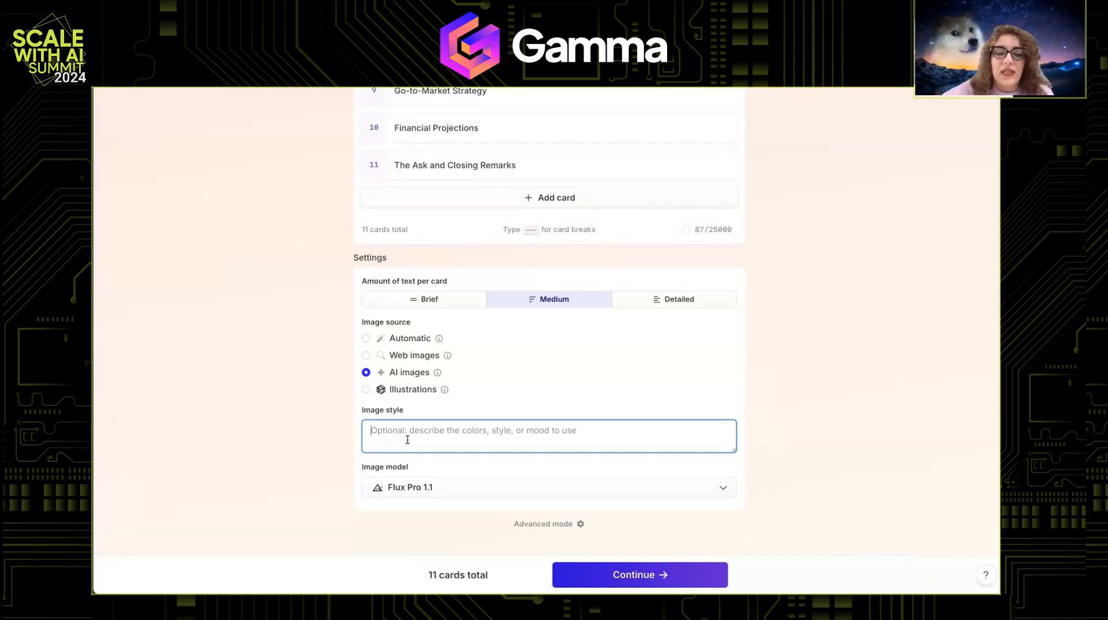
pyautogui.click(416, 487)
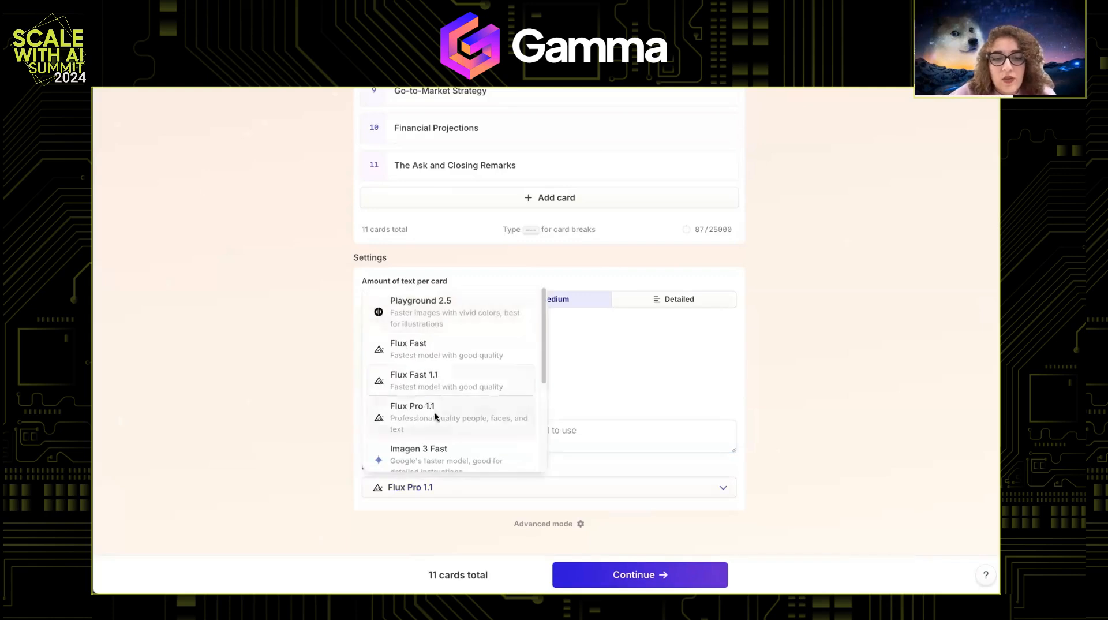
pyautogui.scroll(-3, 436, 407)
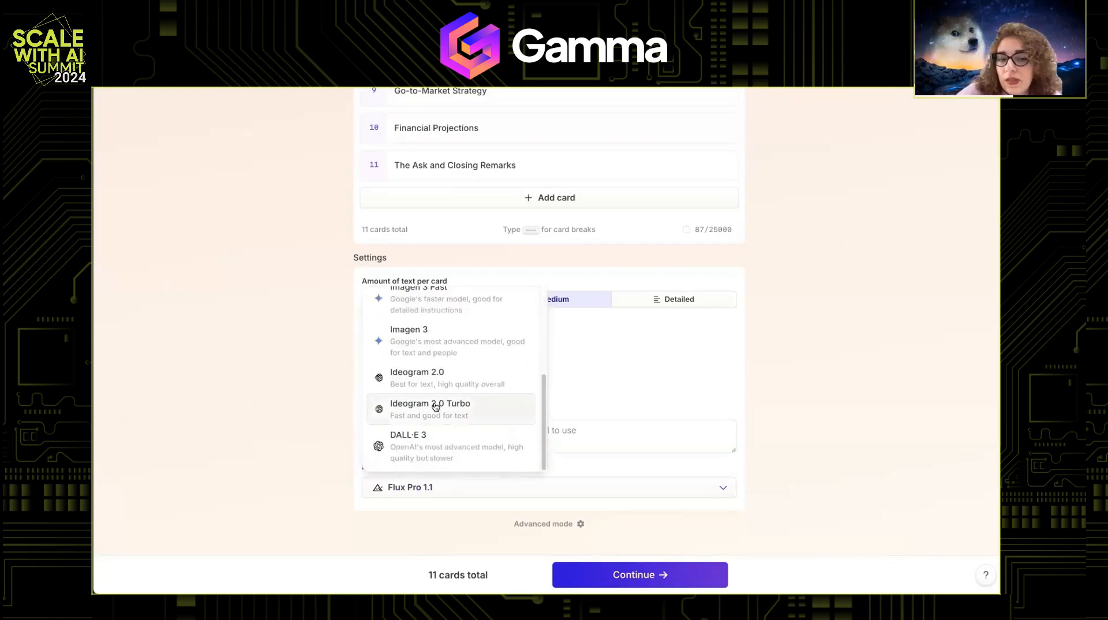
pyautogui.scroll(1, 436, 407)
pyautogui.scroll(3, 436, 407)
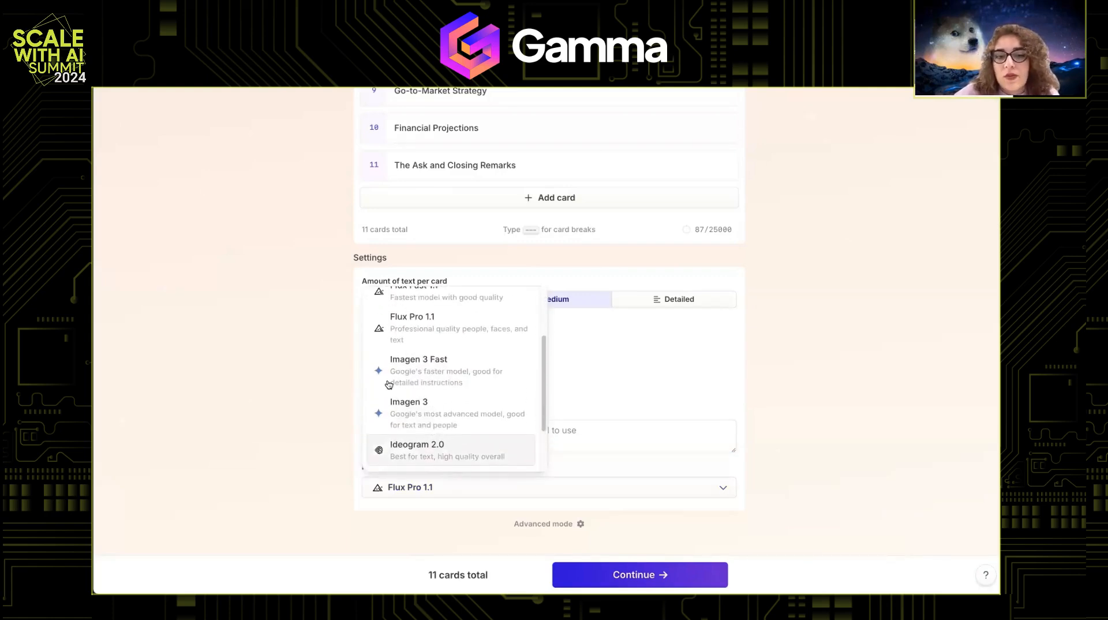
pyautogui.scroll(1, 444, 371)
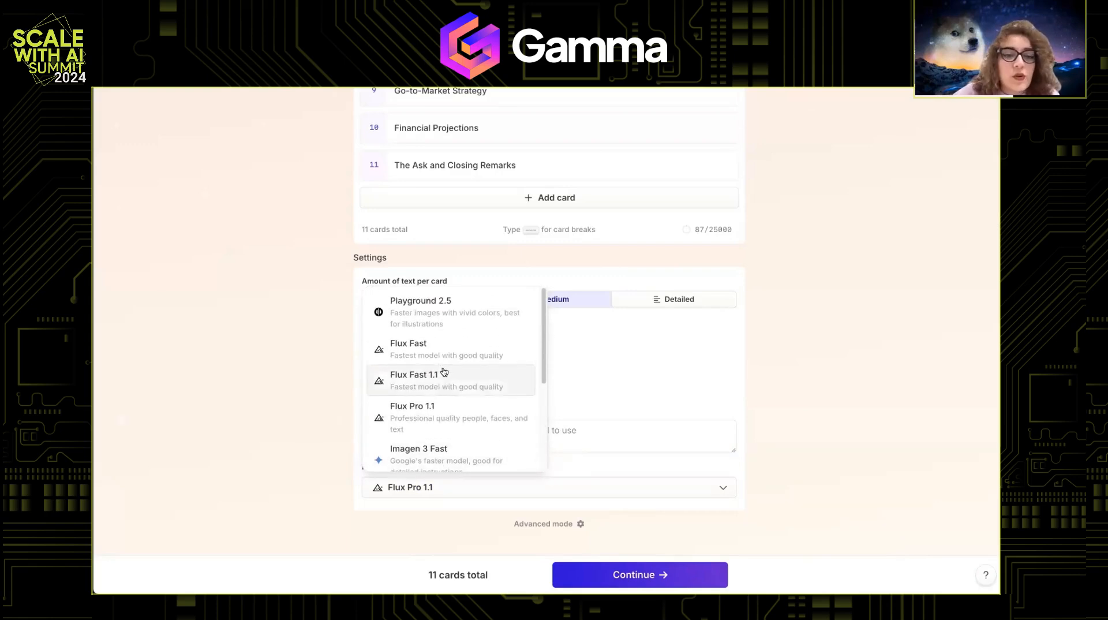
pyautogui.scroll(-4, 446, 340)
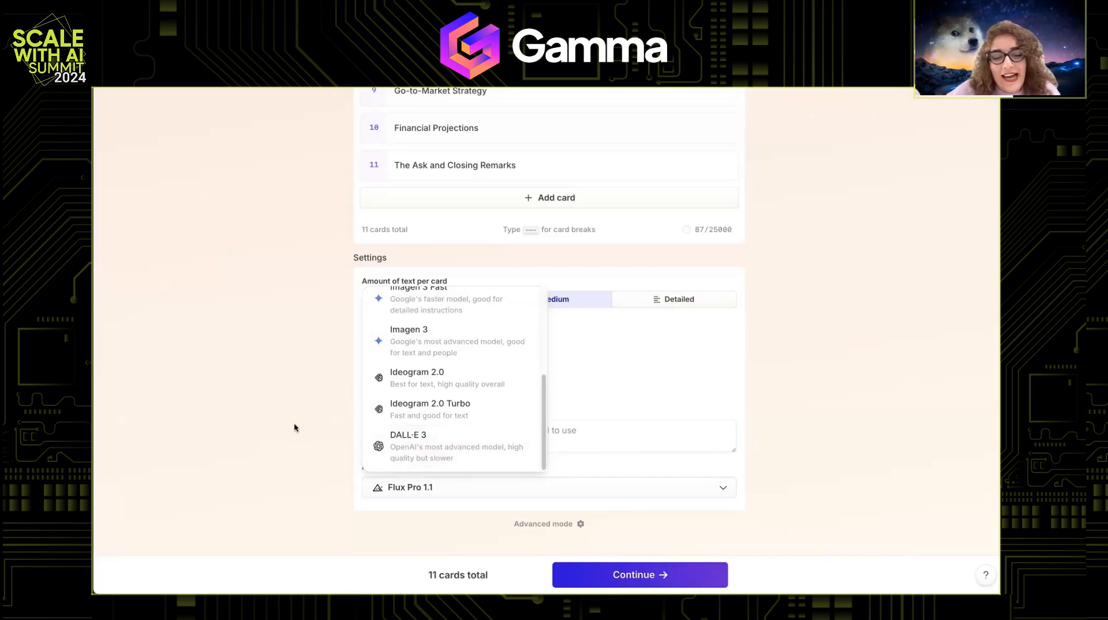
pyautogui.click(248, 419)
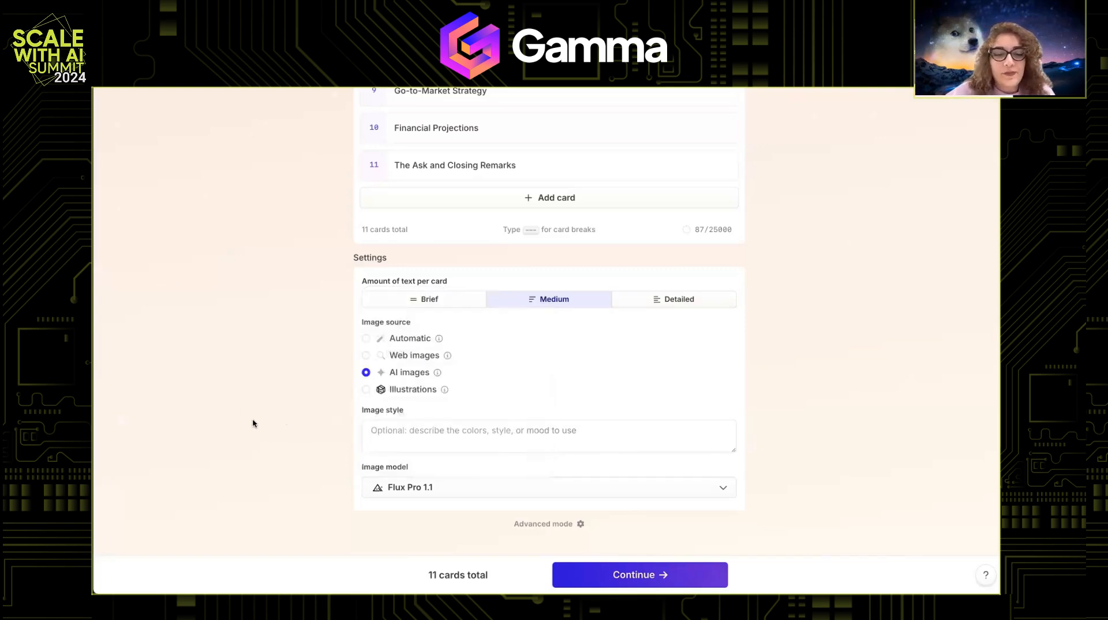
pyautogui.scroll(3, 587, 491)
pyautogui.scroll(5, 589, 491)
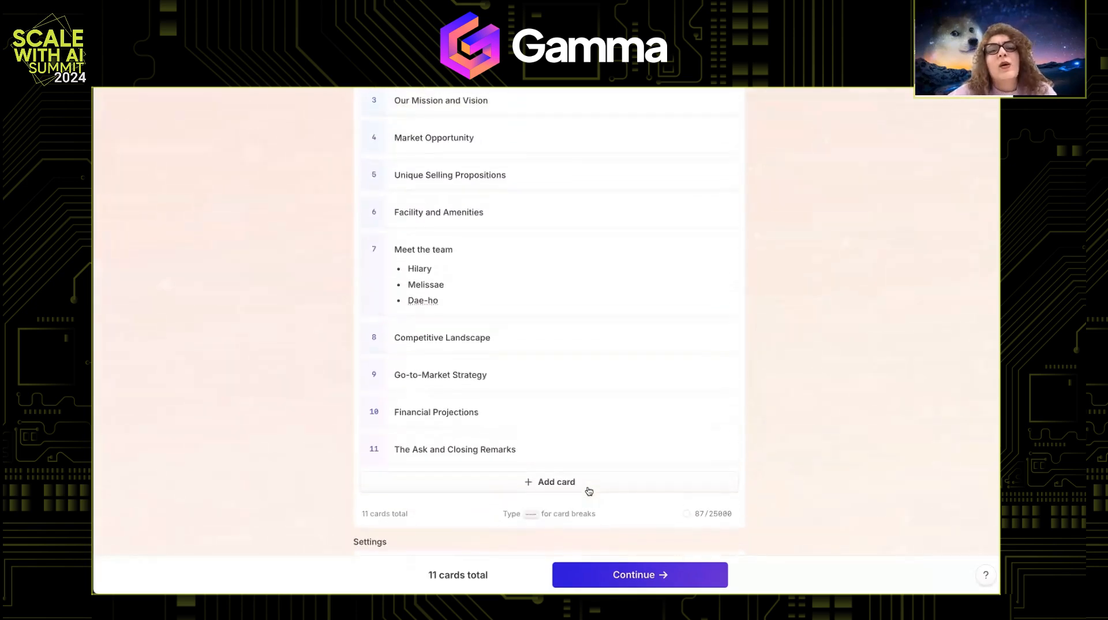
pyautogui.scroll(-8, 548, 523)
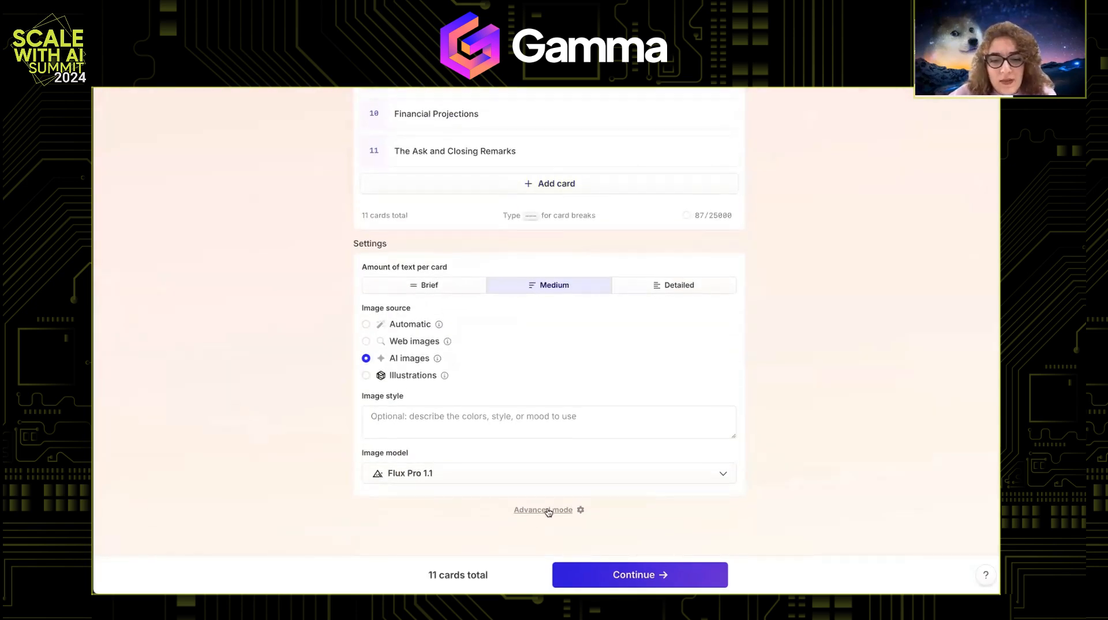
# Open Advanced mode and set Write for to 'potential investors'
pyautogui.click(548, 510)
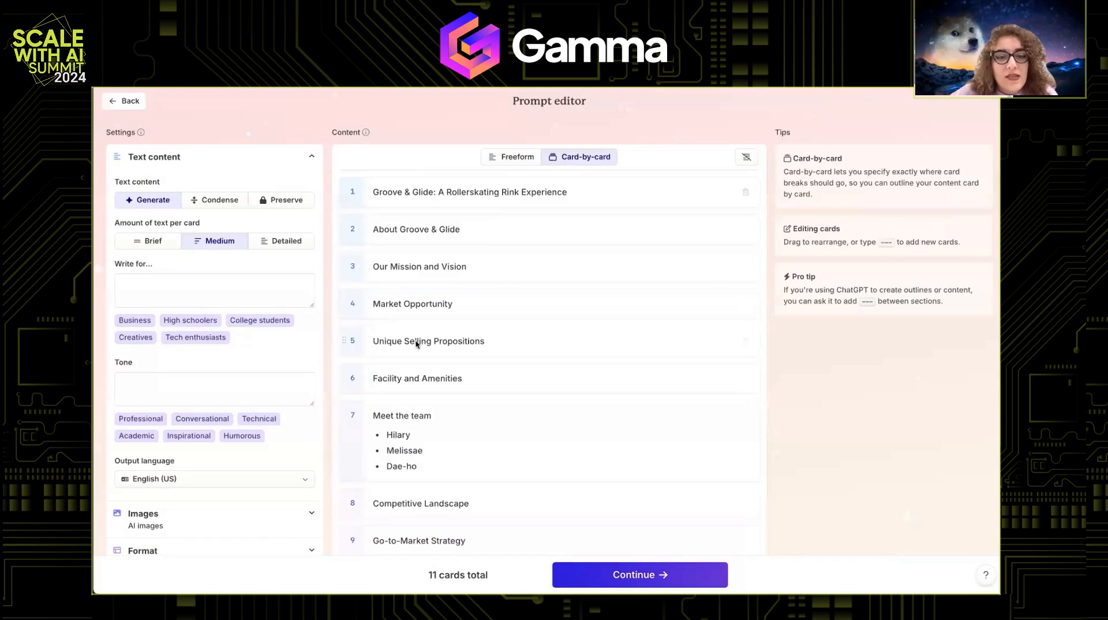
pyautogui.scroll(-1, 416, 344)
pyautogui.click(167, 229)
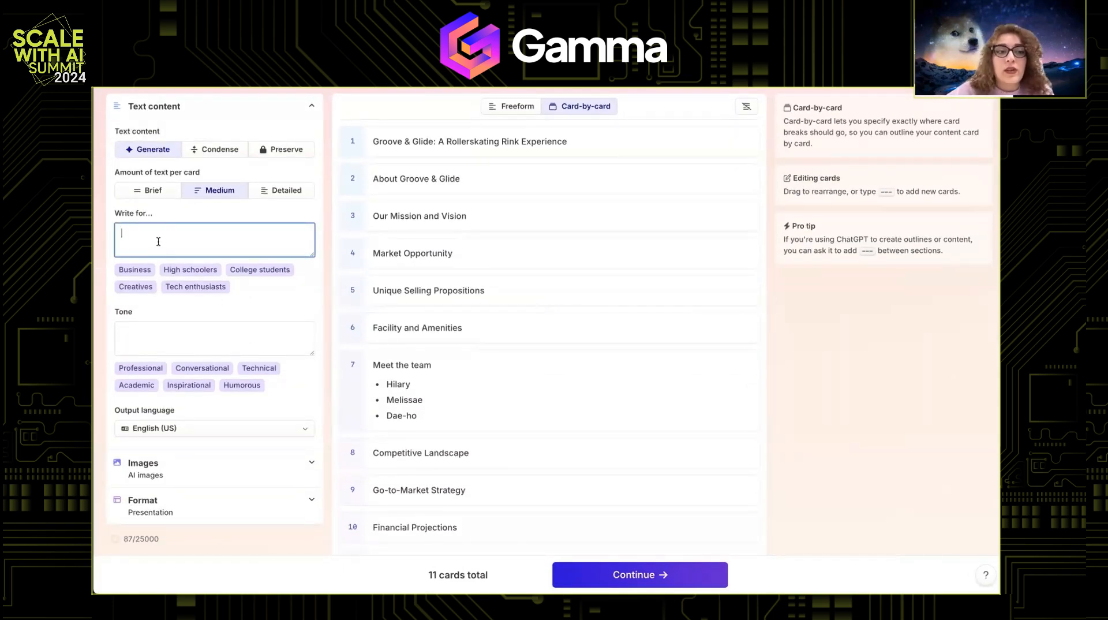
pyautogui.write('p')
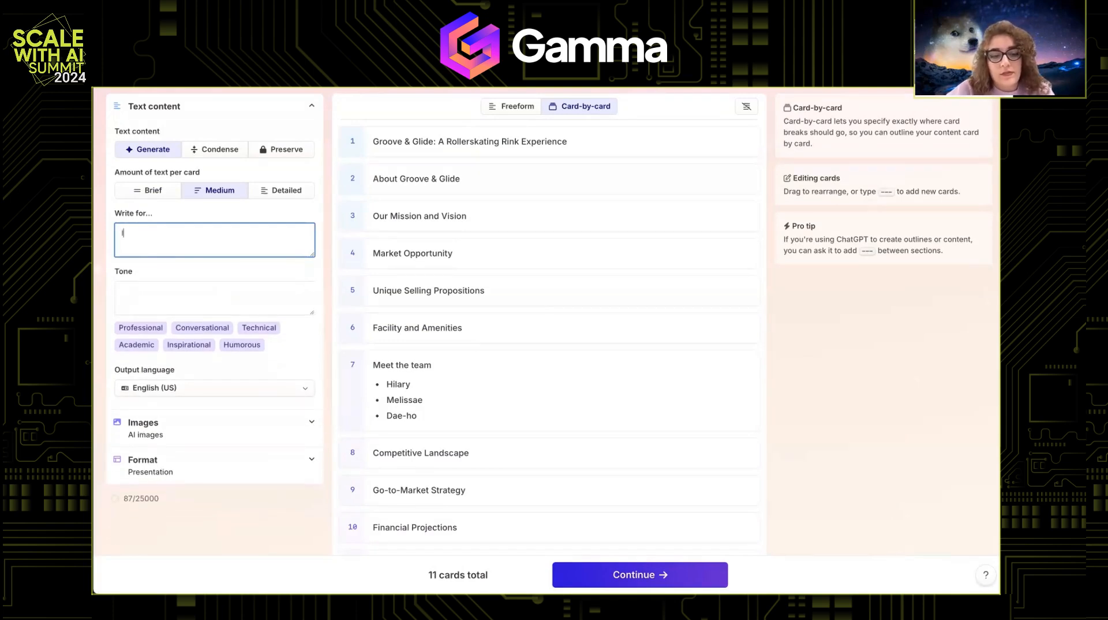
pyautogui.write('otential investors')
# Set the tone to 'Playful but professional'
pyautogui.click(137, 299)
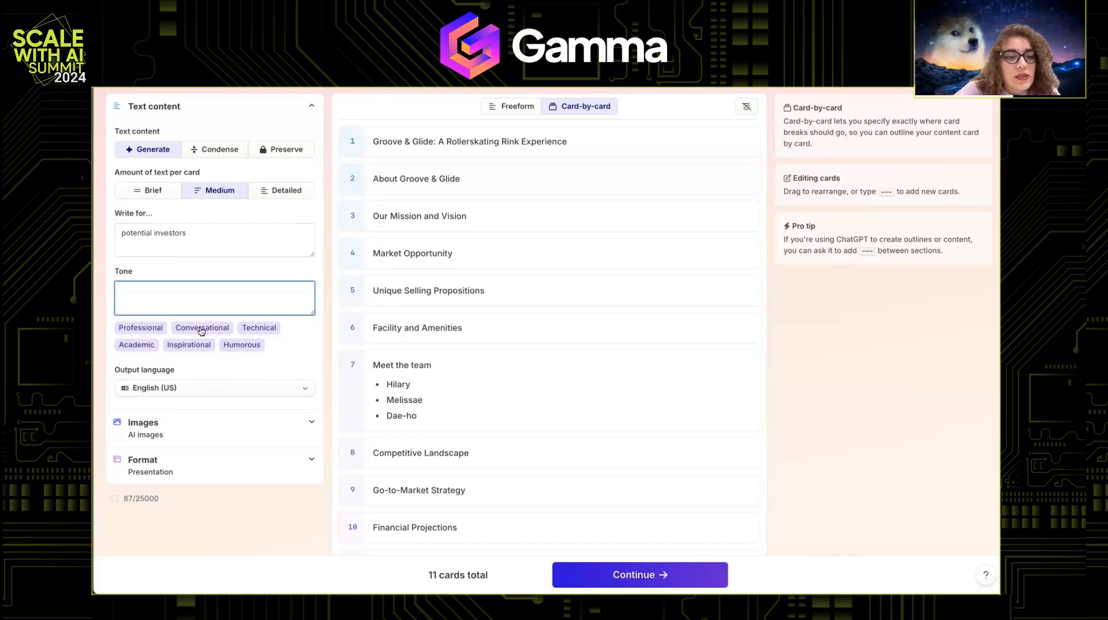
pyautogui.write('Fu')
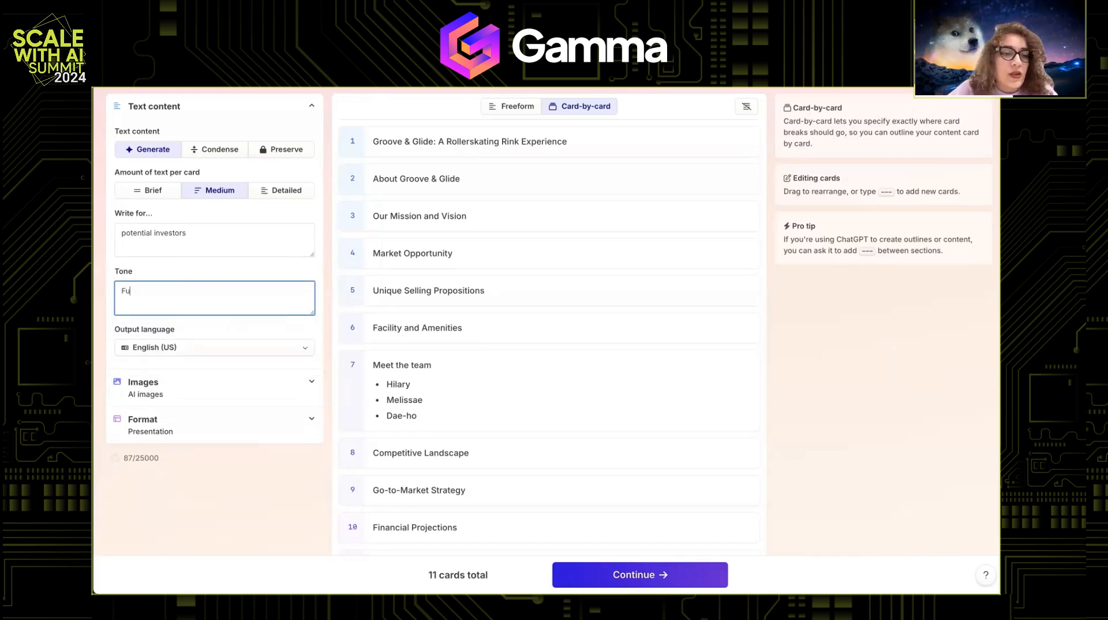
pyautogui.write('n bu')
pyautogui.press('BackSpace')
pyautogui.press('BackSpace')
pyautogui.press('BackSpace')
pyautogui.press('BackSpace')
pyautogui.press('BackSpace')
pyautogui.press('BackSpace')
pyautogui.write('Playful but profession')
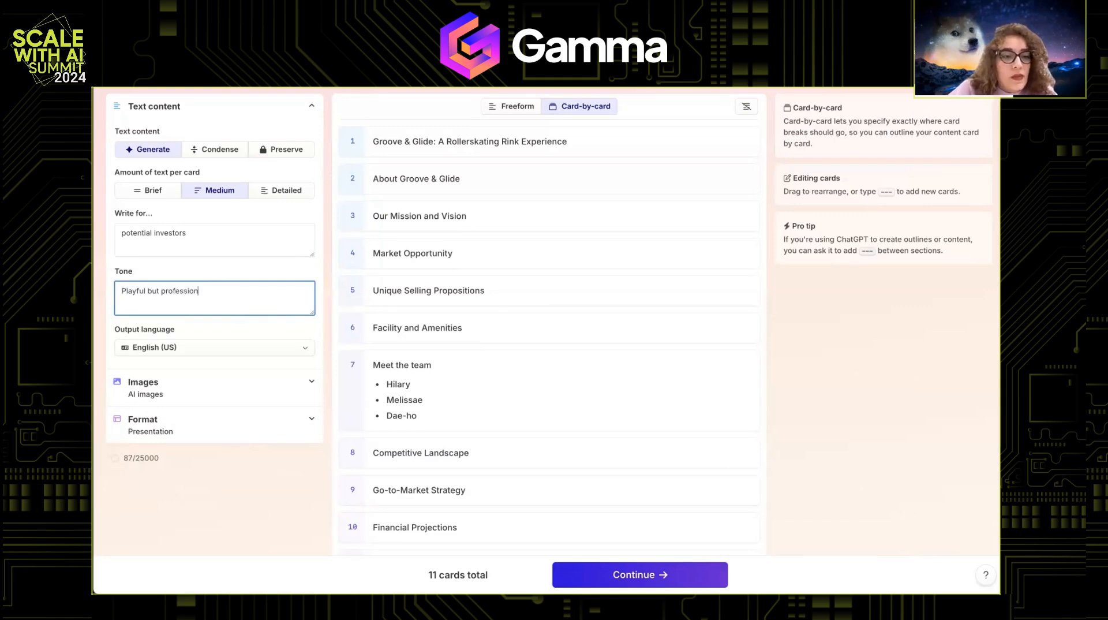
pyautogui.write('al')
pyautogui.scroll(-3, 539, 441)
pyautogui.scroll(4, 540, 441)
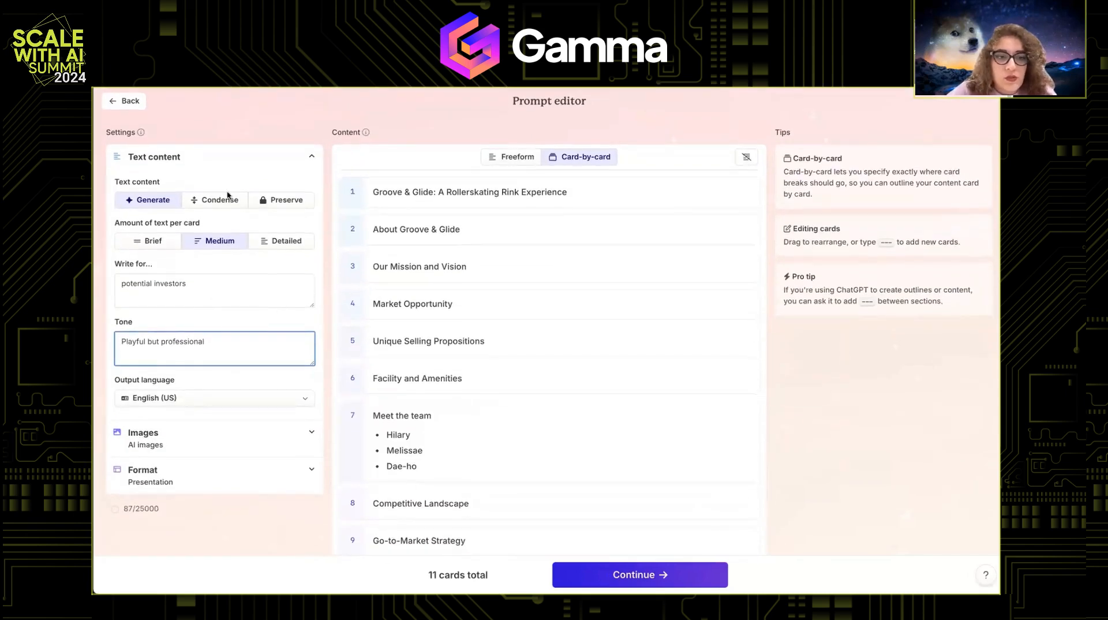
pyautogui.scroll(-2, 279, 324)
pyautogui.scroll(-3, 280, 324)
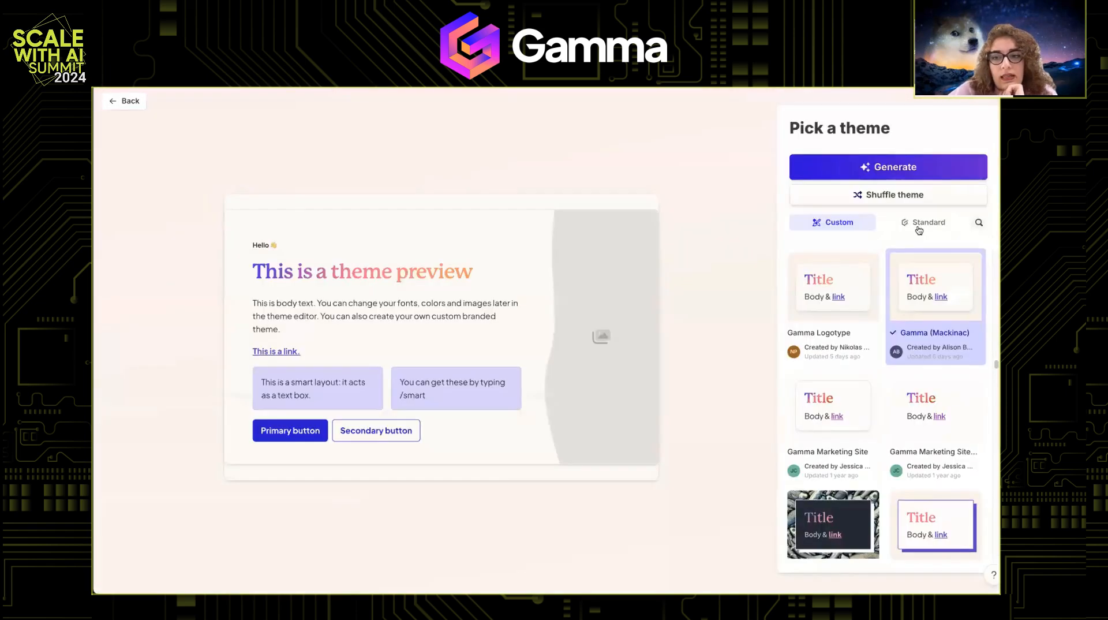
# Continue to the theme picker and preview the Seafoam, Lux, Creme and Nebulae themes
pyautogui.click(922, 223)
pyautogui.scroll(-15, 858, 396)
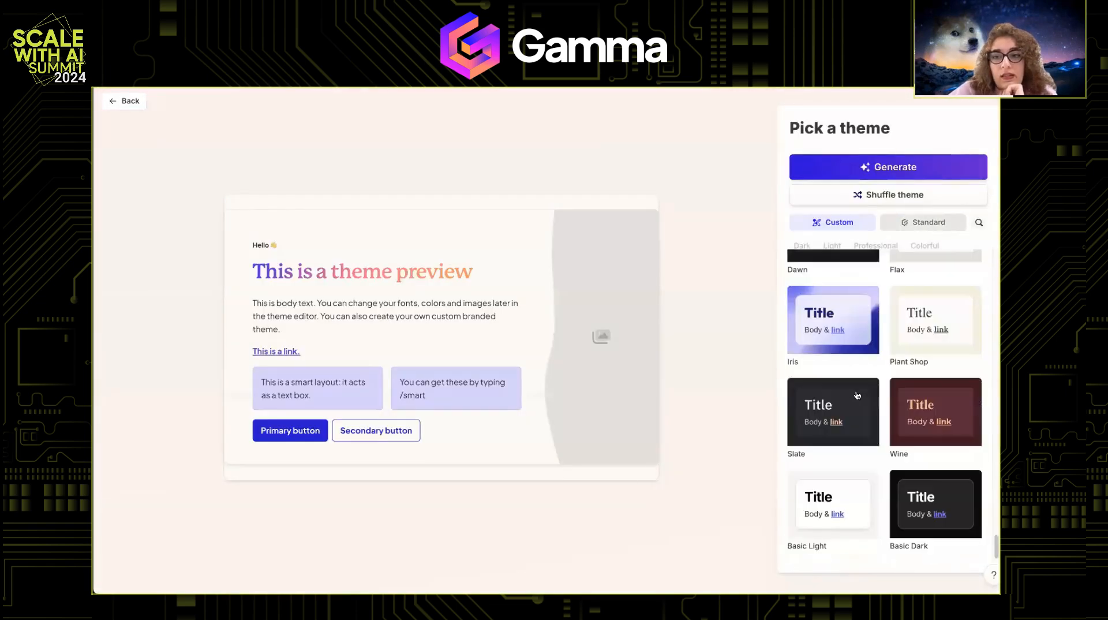
pyautogui.scroll(8, 856, 422)
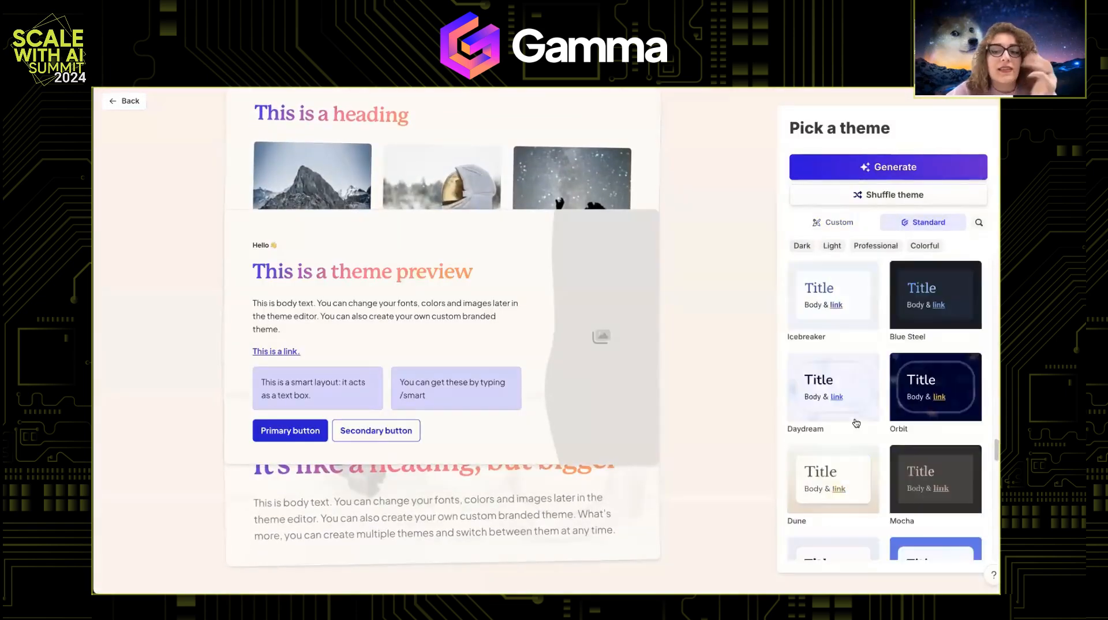
pyautogui.scroll(5, 856, 423)
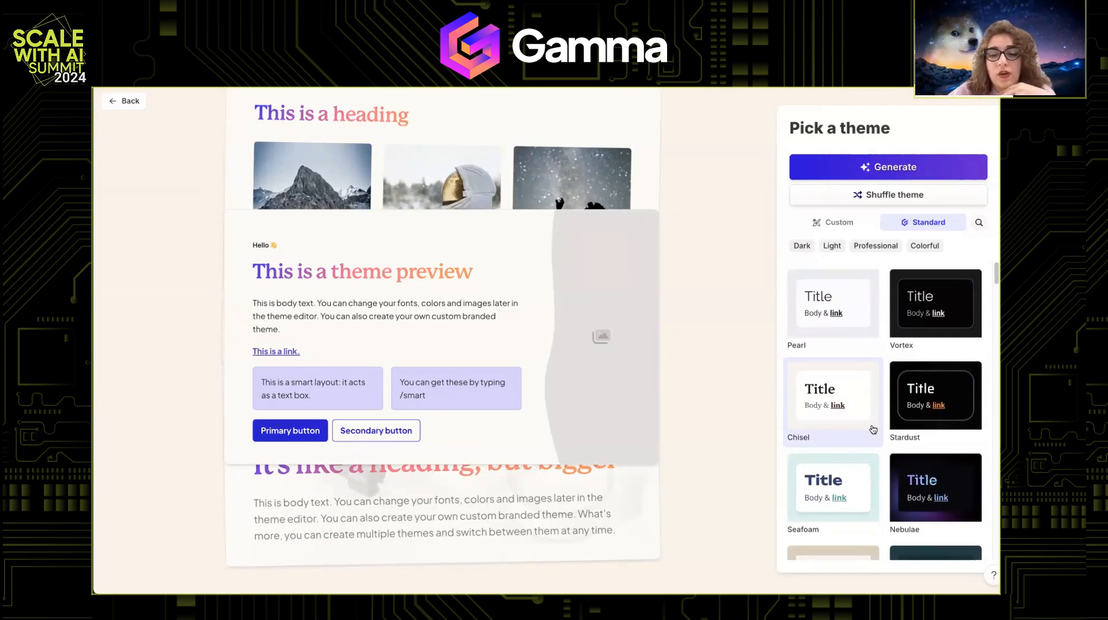
pyautogui.scroll(-2, 873, 429)
pyautogui.click(841, 388)
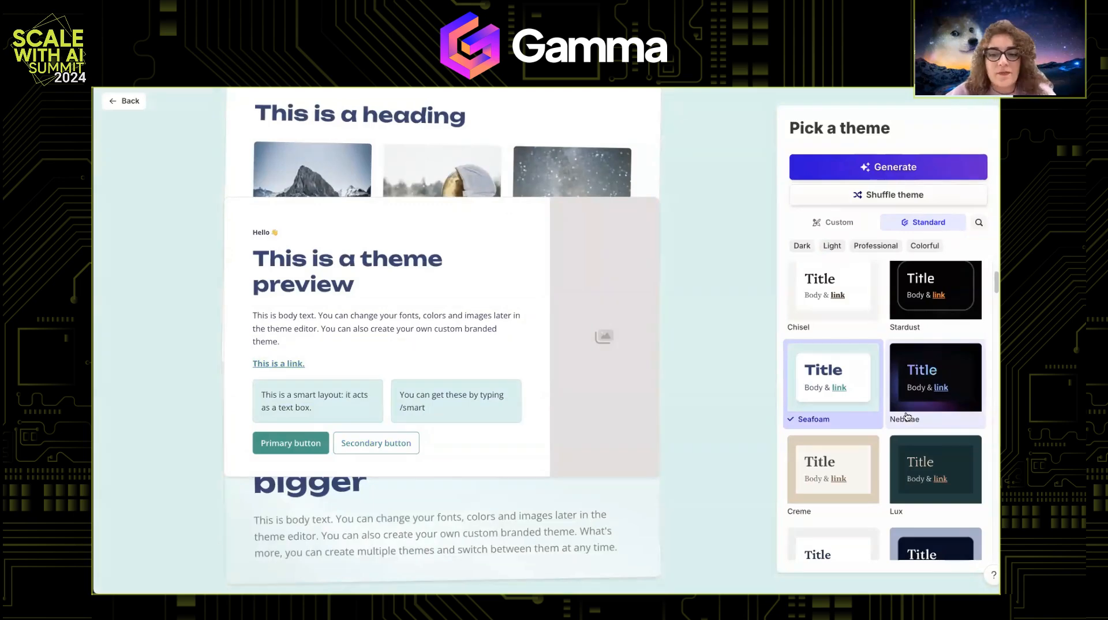
pyautogui.click(912, 405)
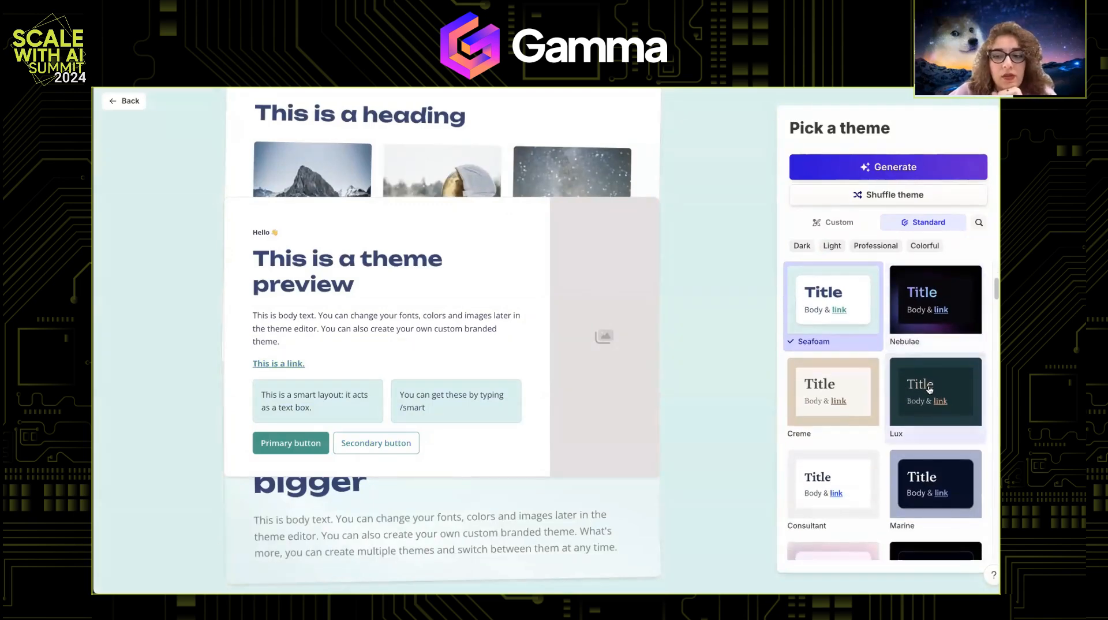
pyautogui.click(839, 400)
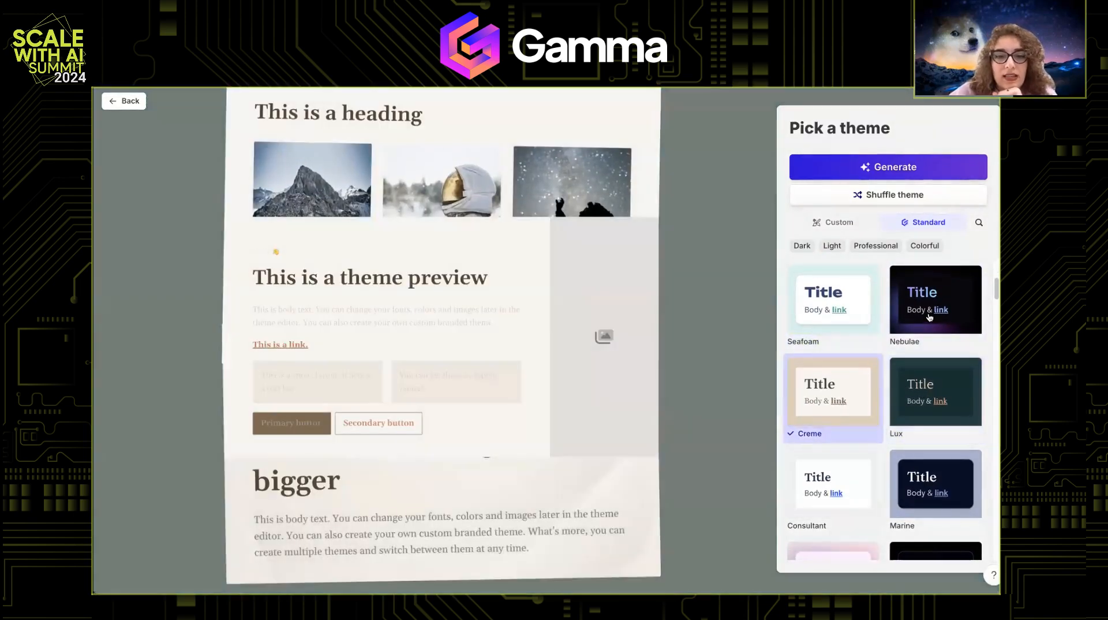
pyautogui.click(925, 316)
pyautogui.scroll(-1, 862, 461)
pyautogui.scroll(-3, 861, 461)
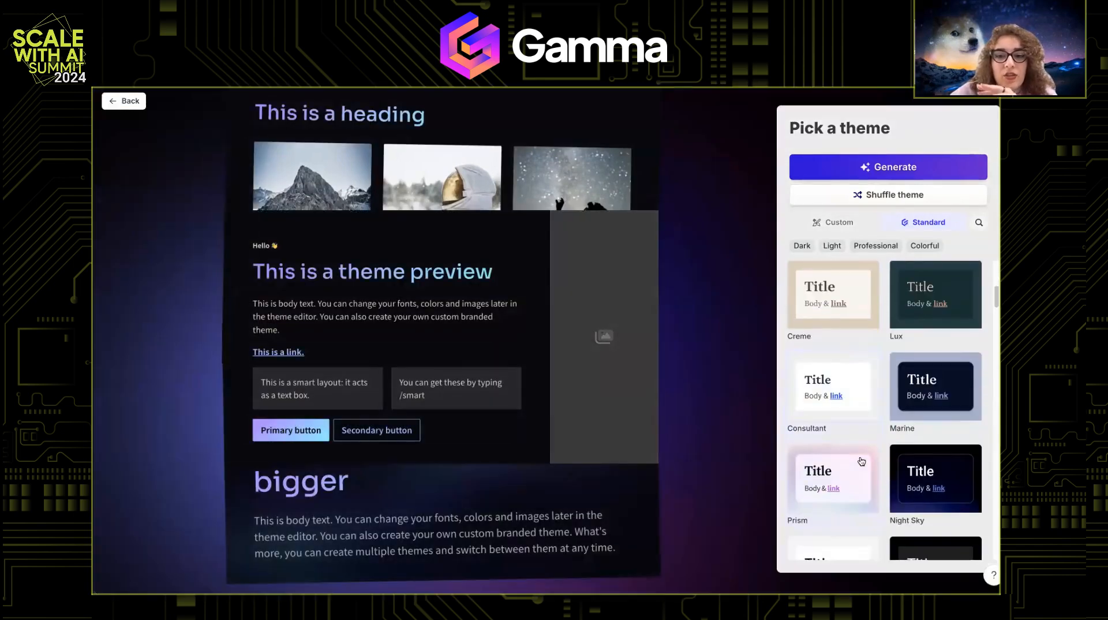
# Preview the Prism, Atmosphere, Blueberry, Howlite, Blues, Incandescent and Peach themes
pyautogui.click(853, 384)
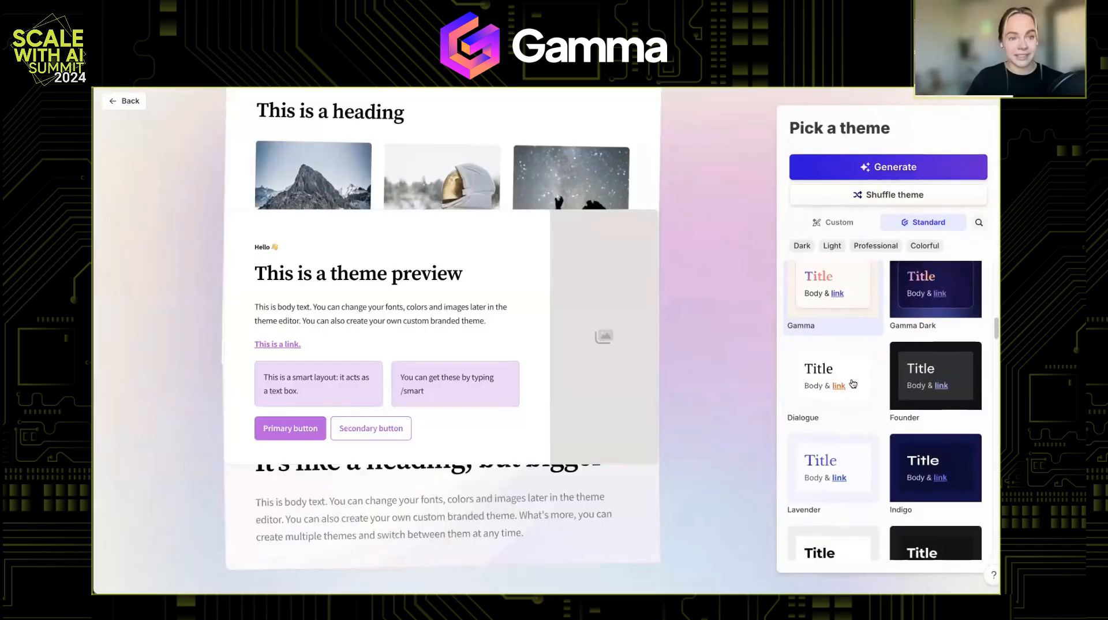
pyautogui.scroll(-5, 853, 416)
pyautogui.click(853, 456)
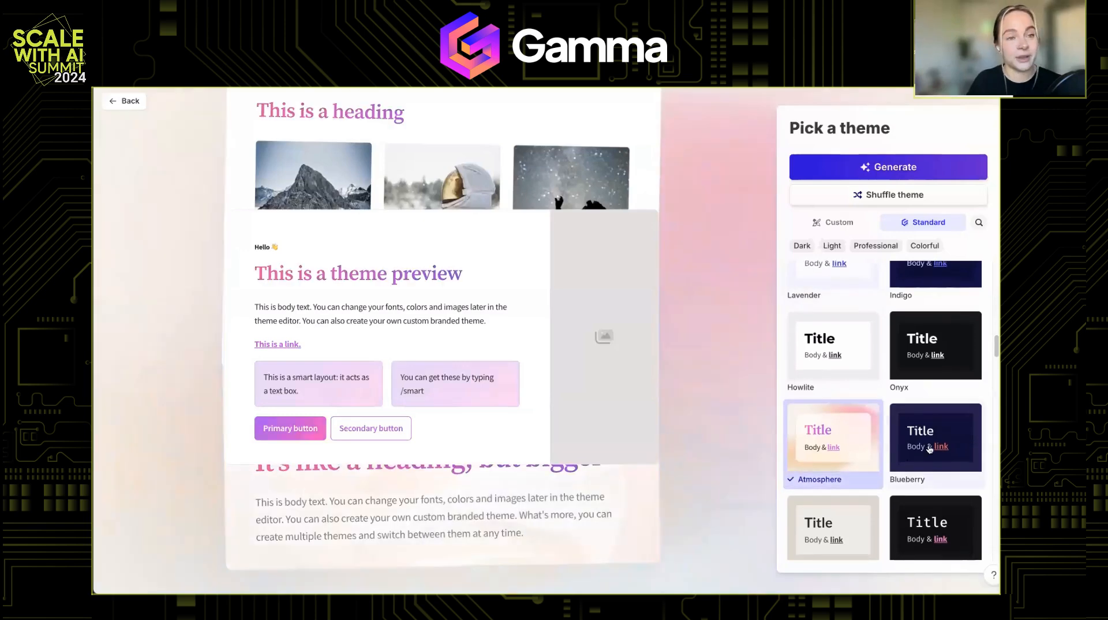
pyautogui.click(924, 414)
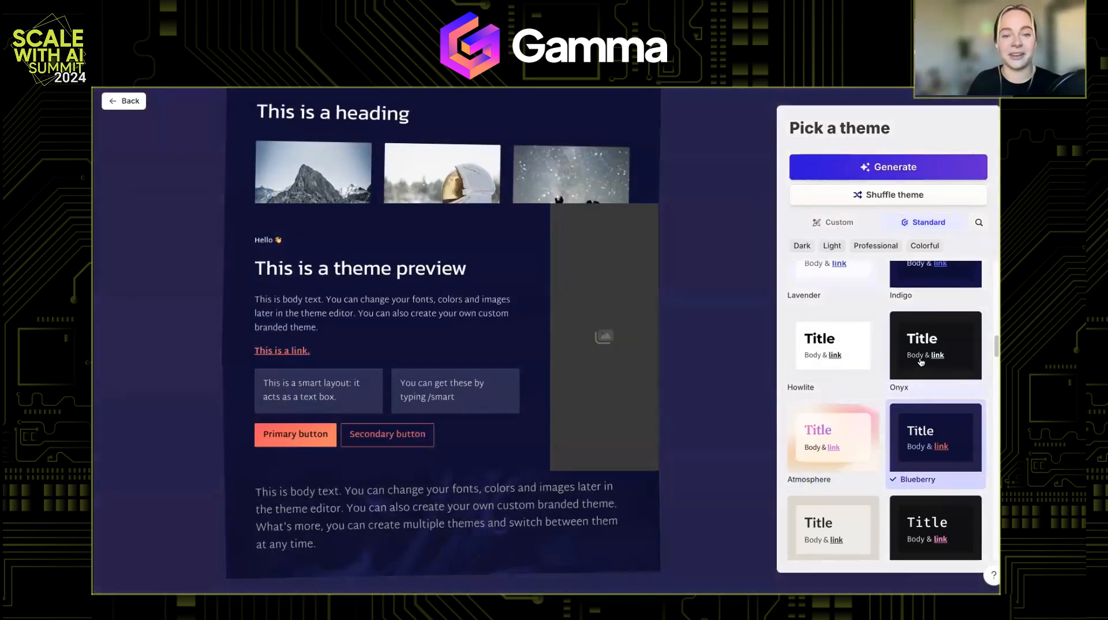
pyautogui.click(840, 365)
pyautogui.click(846, 426)
pyautogui.scroll(-2, 847, 426)
pyautogui.scroll(-2, 847, 425)
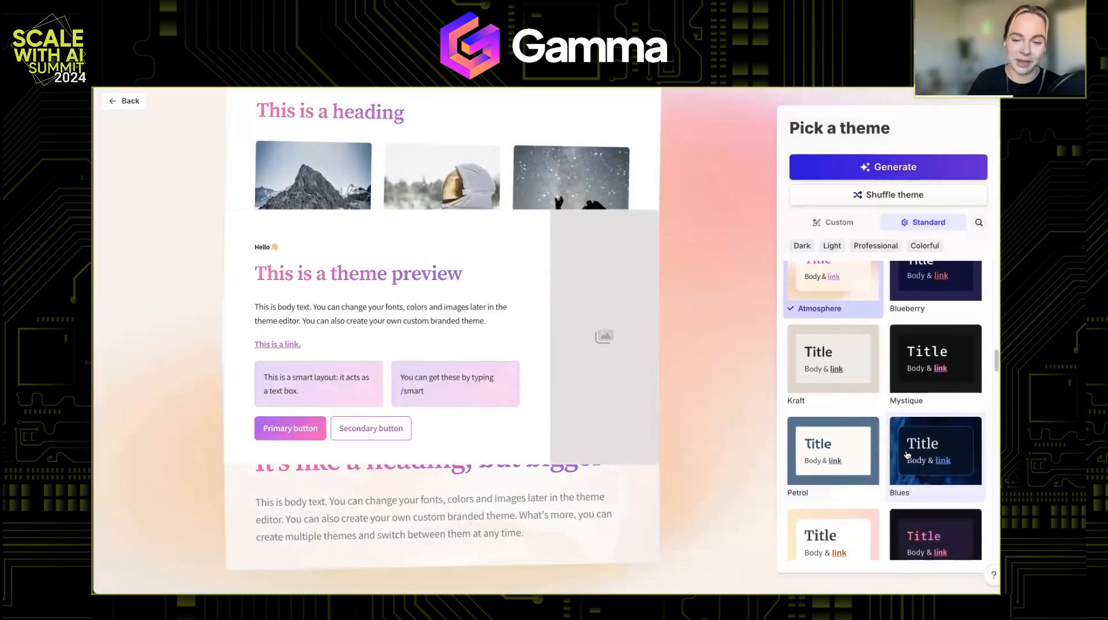
pyautogui.click(906, 454)
pyautogui.scroll(-3, 909, 444)
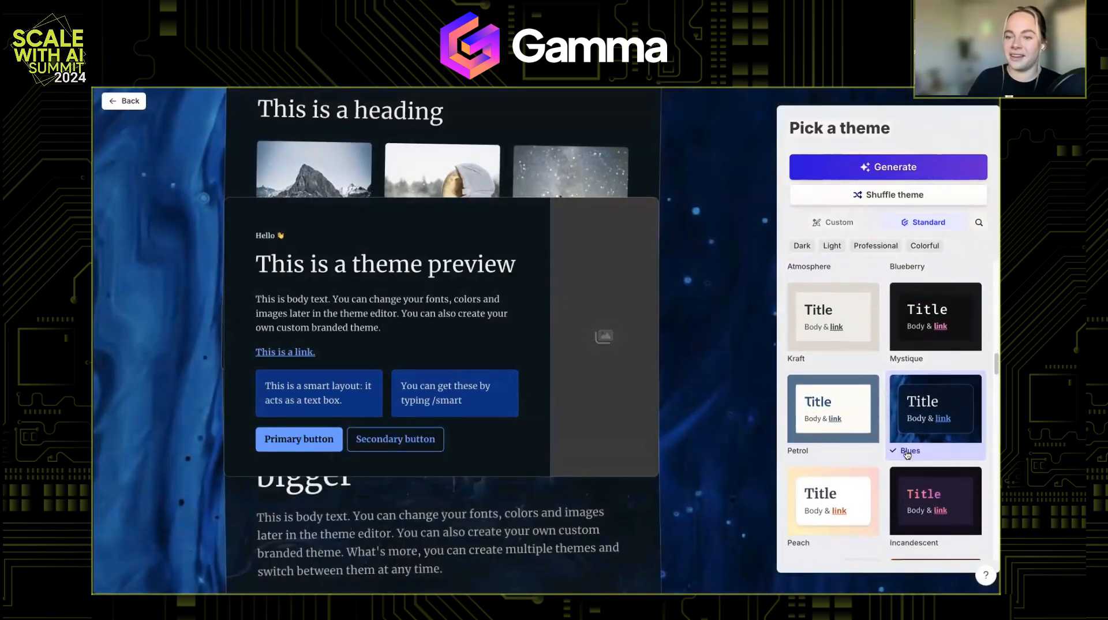
pyautogui.click(913, 423)
pyautogui.scroll(-2, 914, 423)
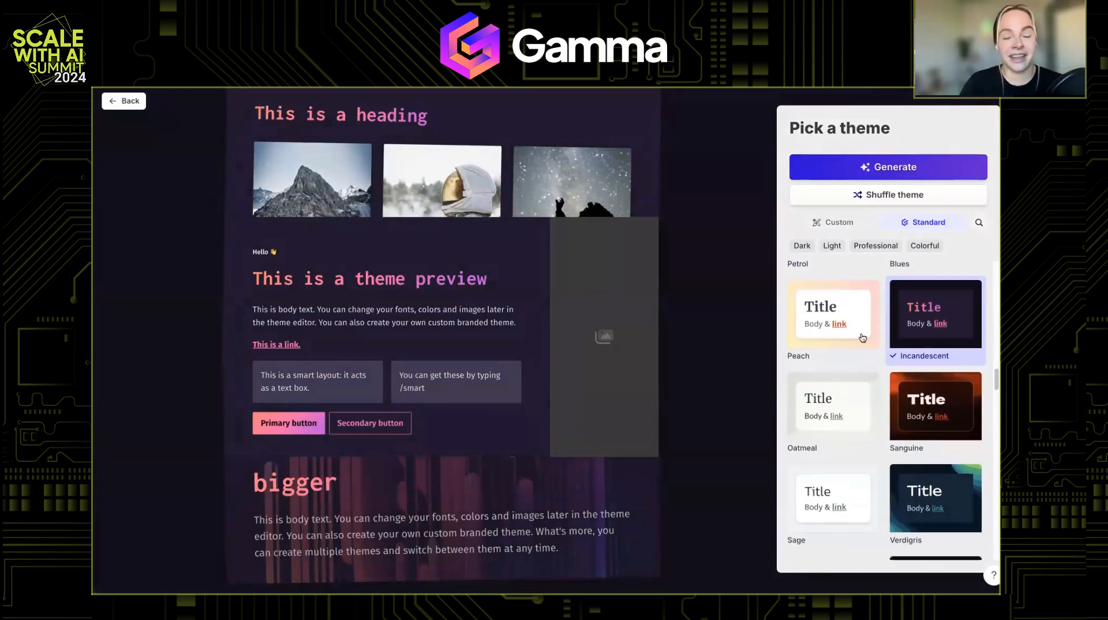
pyautogui.click(859, 336)
pyautogui.scroll(-2, 889, 323)
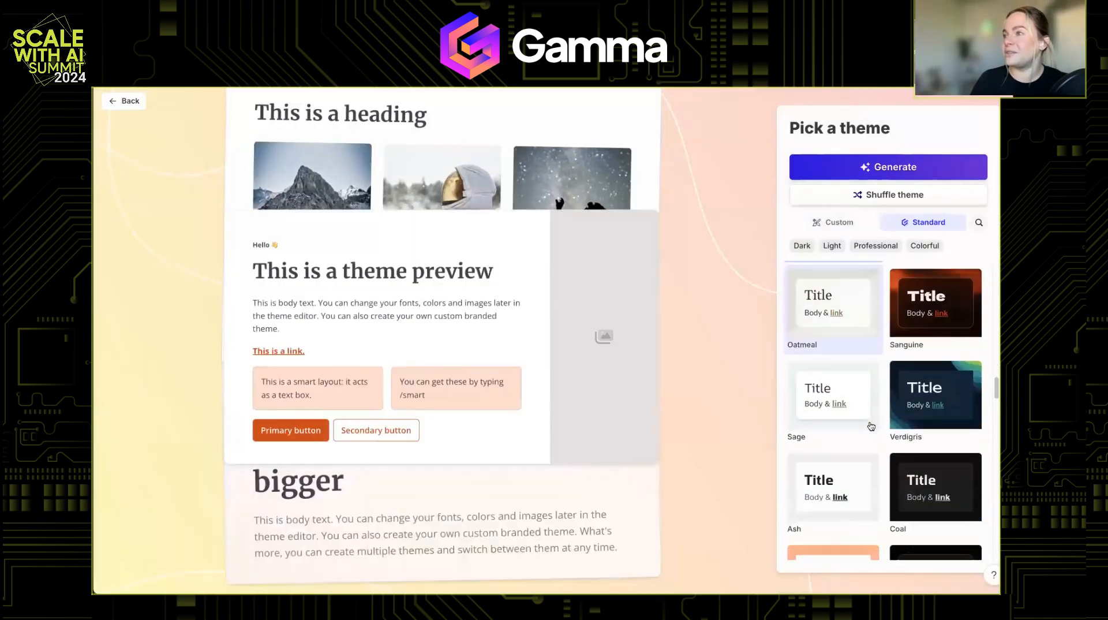
# Preview Sanguine, Verdigris, Lavender, Atmosphere and Prism, ending with Howlite applied
pyautogui.click(915, 298)
pyautogui.scroll(1, 922, 398)
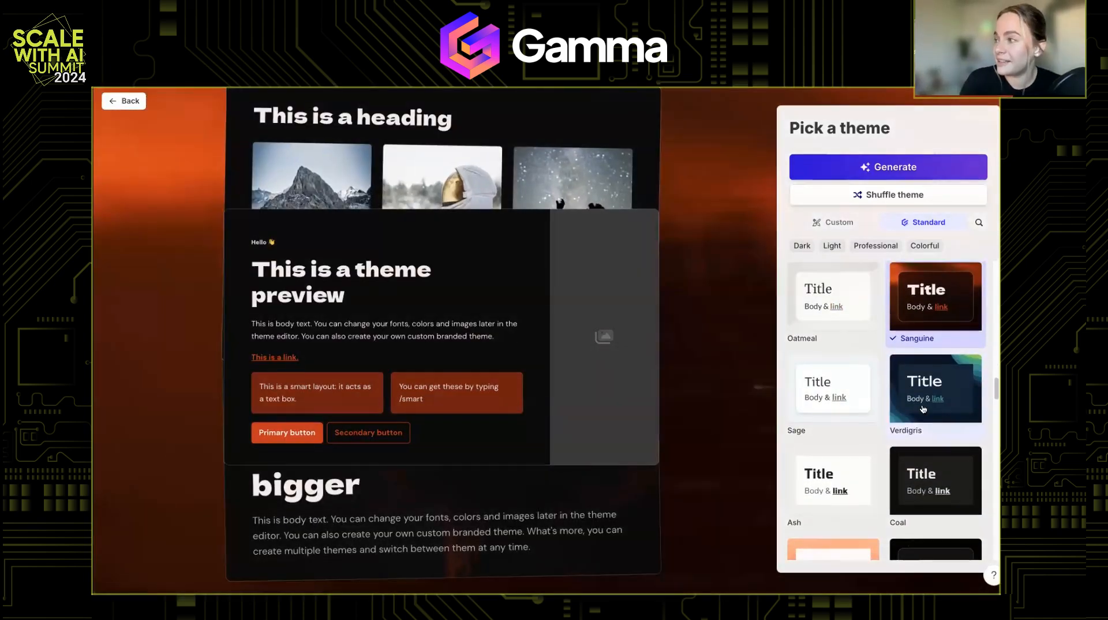
pyautogui.click(923, 408)
pyautogui.scroll(-5, 900, 398)
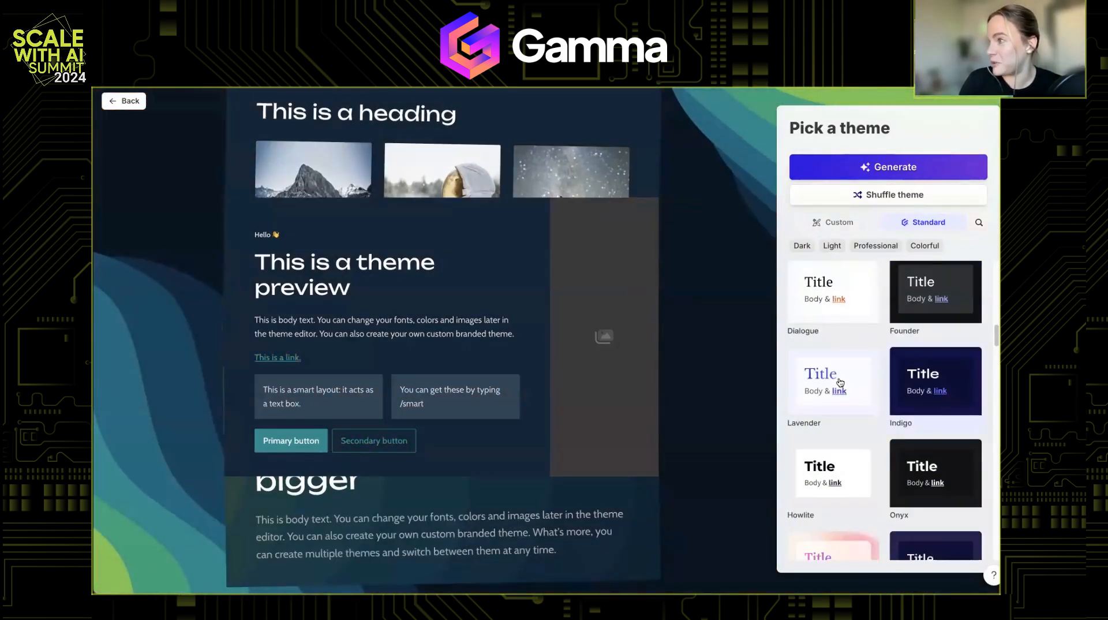
pyautogui.click(839, 381)
pyautogui.scroll(-2, 839, 382)
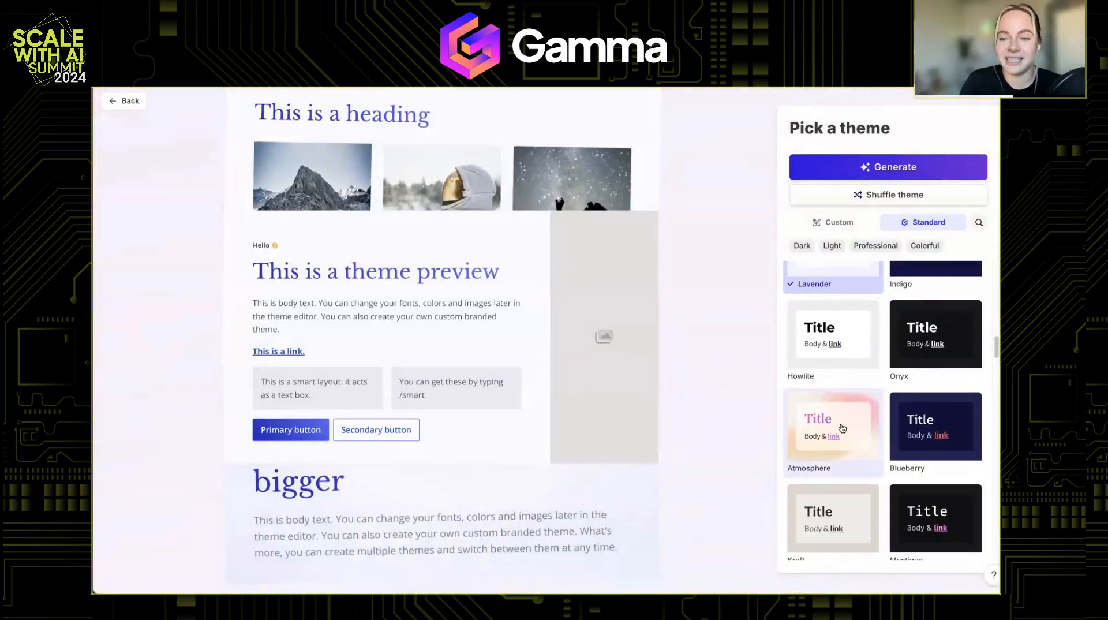
pyautogui.click(842, 428)
pyautogui.scroll(4, 841, 428)
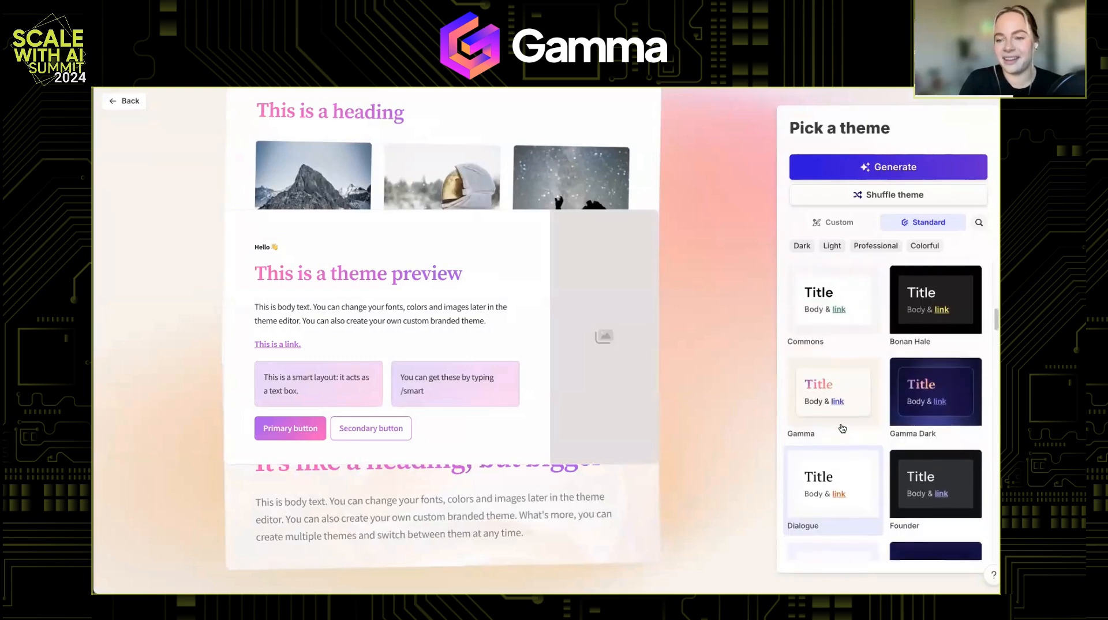
pyautogui.scroll(3, 841, 429)
pyautogui.click(814, 402)
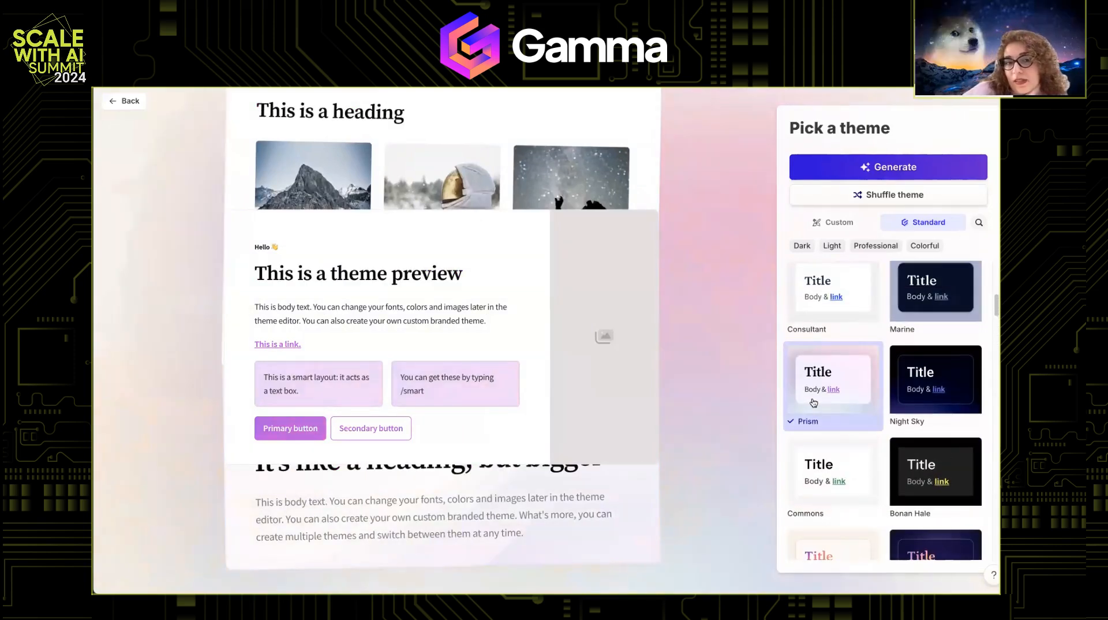
pyautogui.scroll(-7, 817, 436)
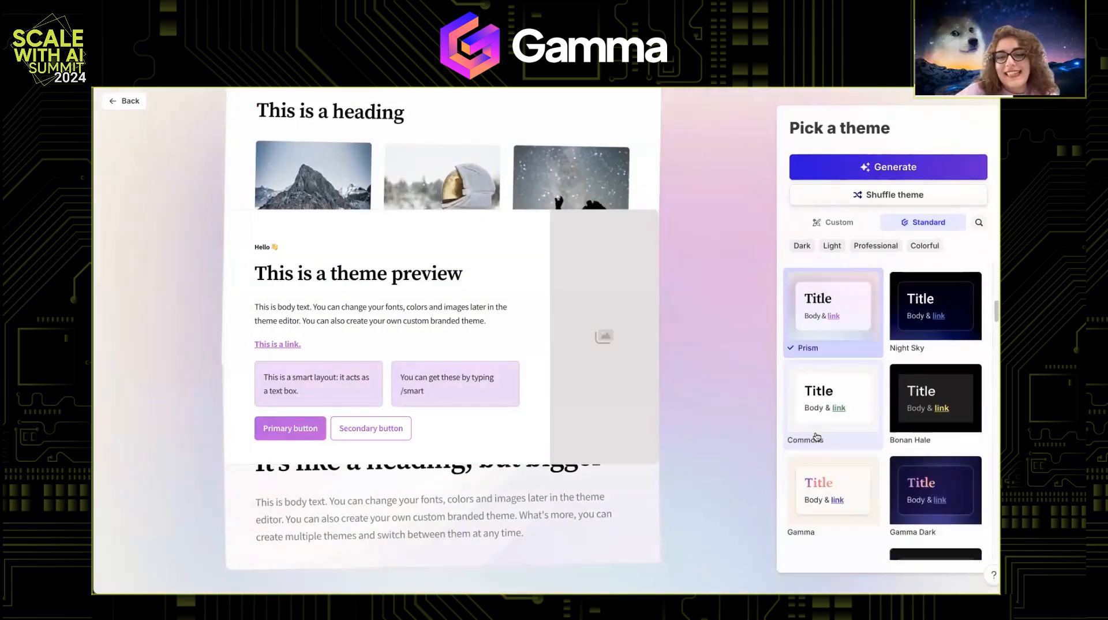
pyautogui.click(821, 442)
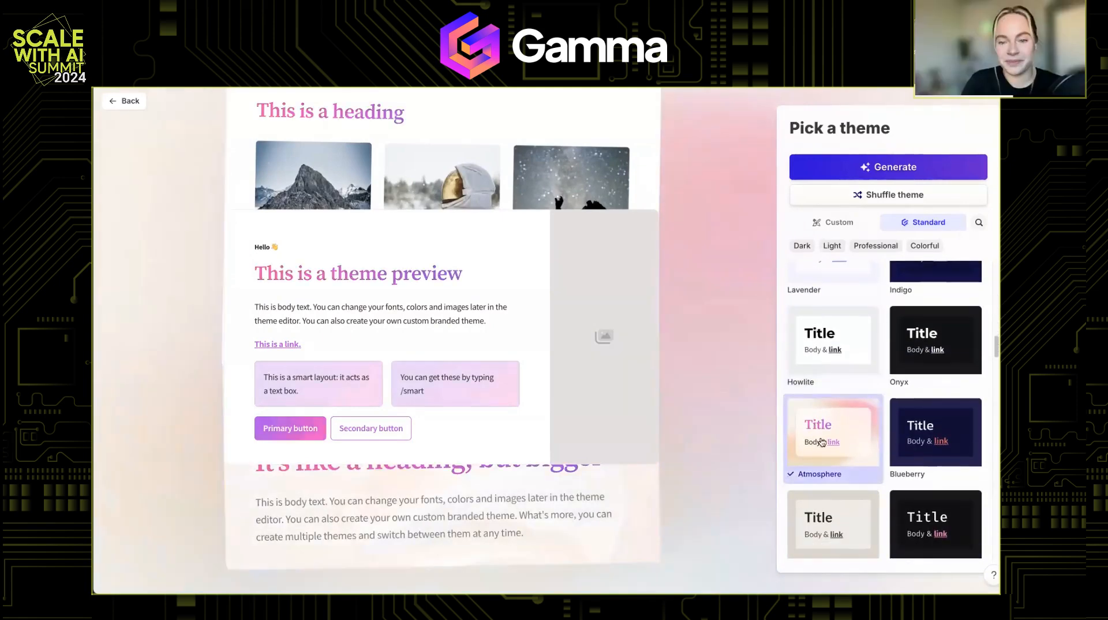
pyautogui.scroll(-3, 829, 383)
pyautogui.scroll(3, 825, 358)
pyautogui.click(824, 348)
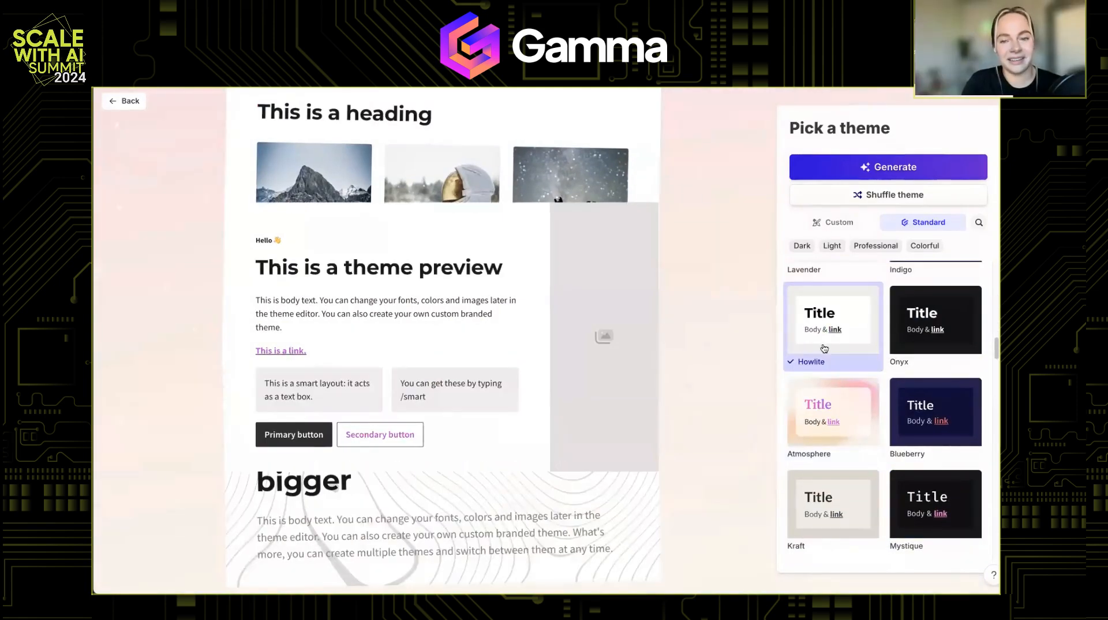
pyautogui.scroll(5, 826, 415)
# Preview the Dialogue, Prism and Atmosphere themes again
pyautogui.click(830, 495)
pyautogui.scroll(-2, 830, 495)
pyautogui.scroll(-3, 830, 494)
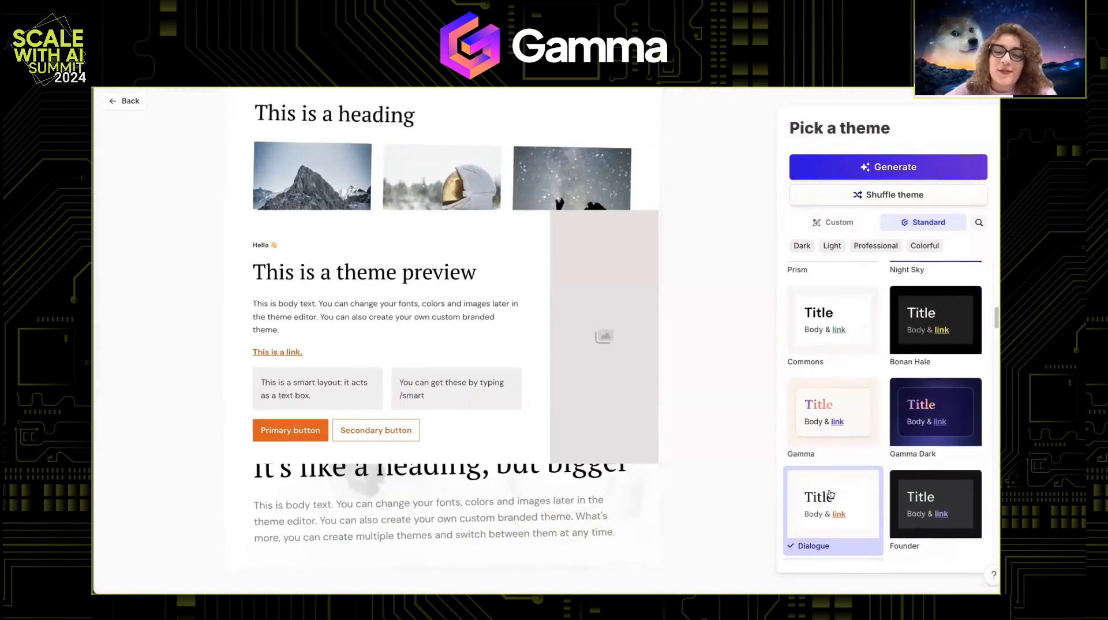
pyautogui.click(828, 358)
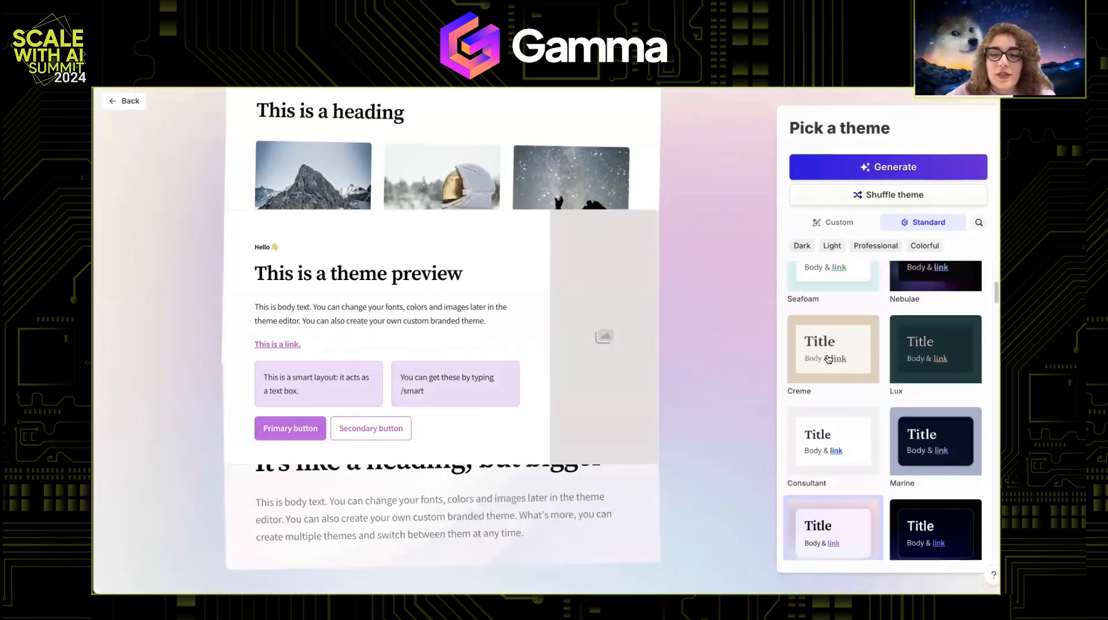
pyautogui.scroll(-5, 828, 359)
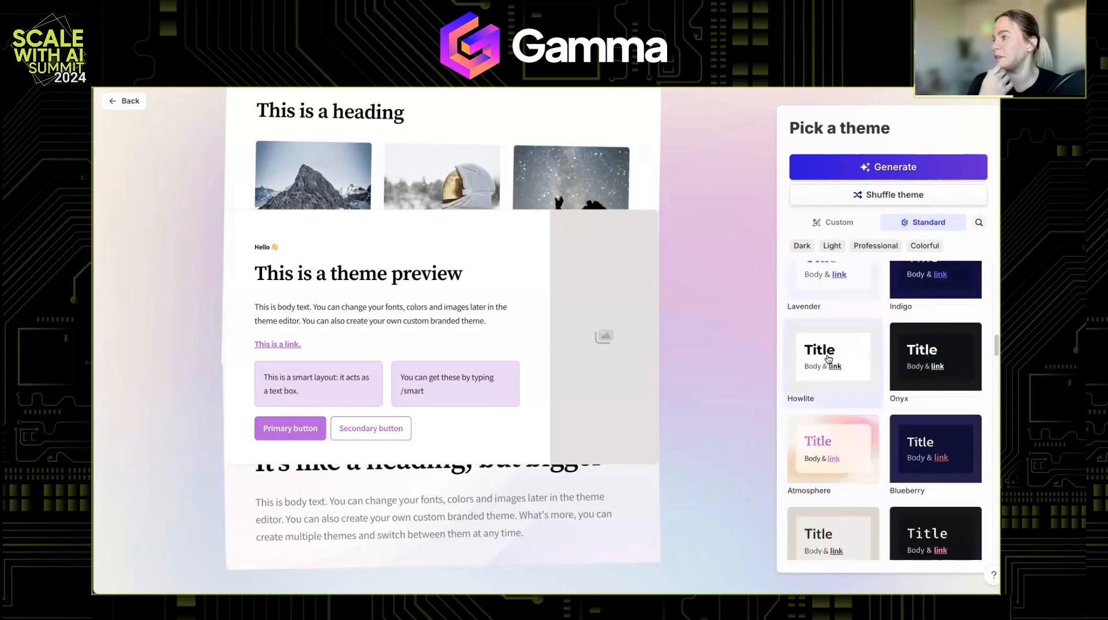
pyautogui.click(833, 428)
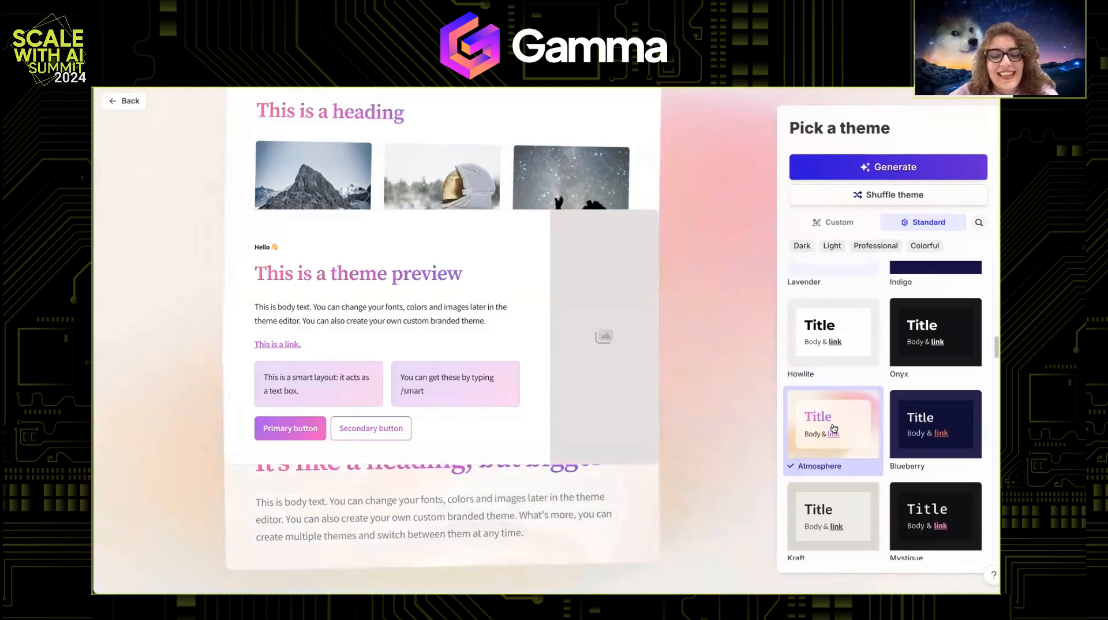
pyautogui.scroll(-2, 833, 427)
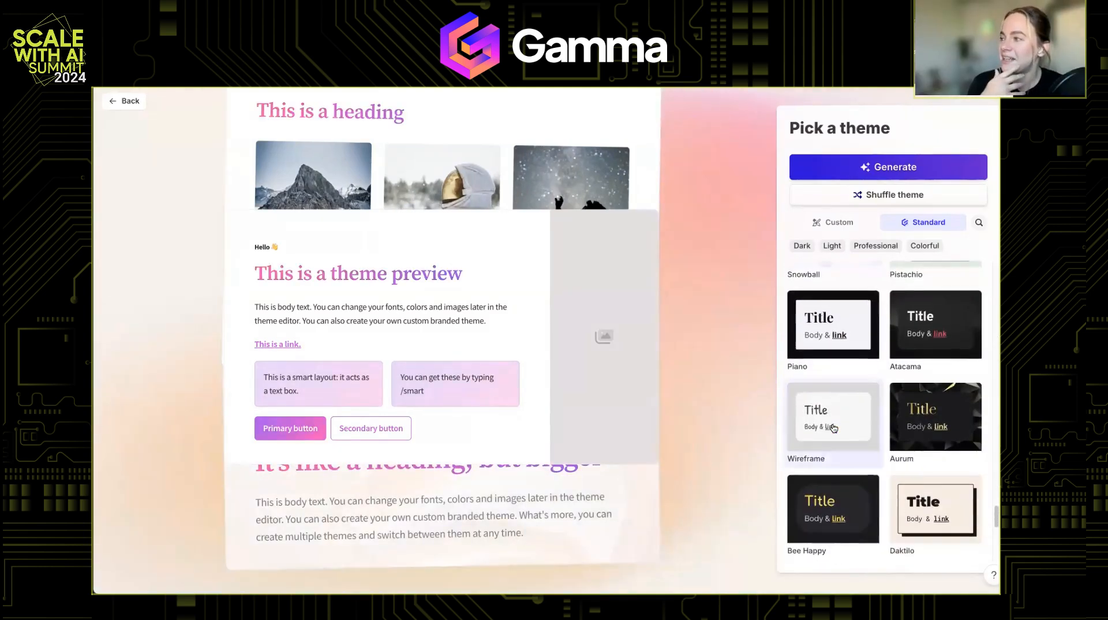
# Preview Slate, Iris and Wine, pick Gamma Dark, and generate the deck
pyautogui.click(833, 428)
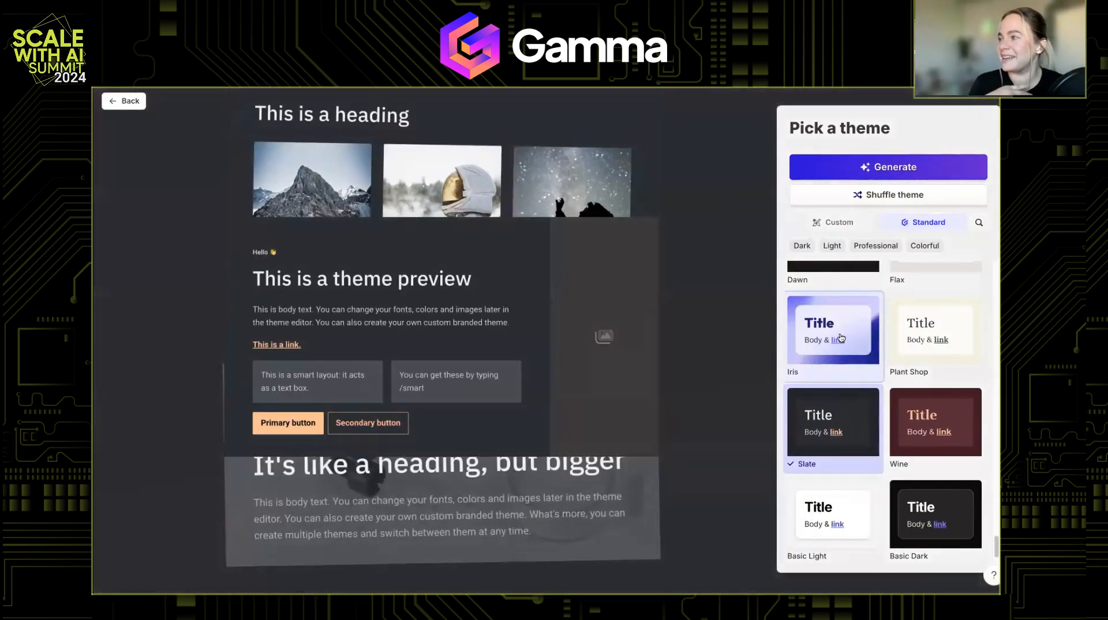
pyautogui.click(838, 339)
pyautogui.click(924, 420)
pyautogui.scroll(5, 924, 420)
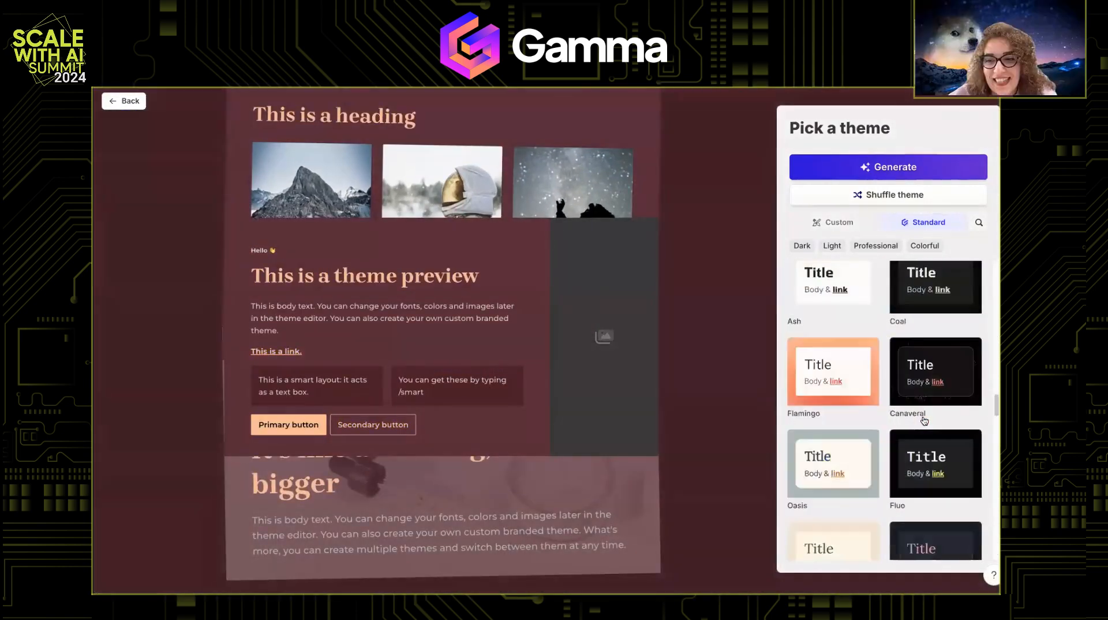
pyautogui.click(933, 515)
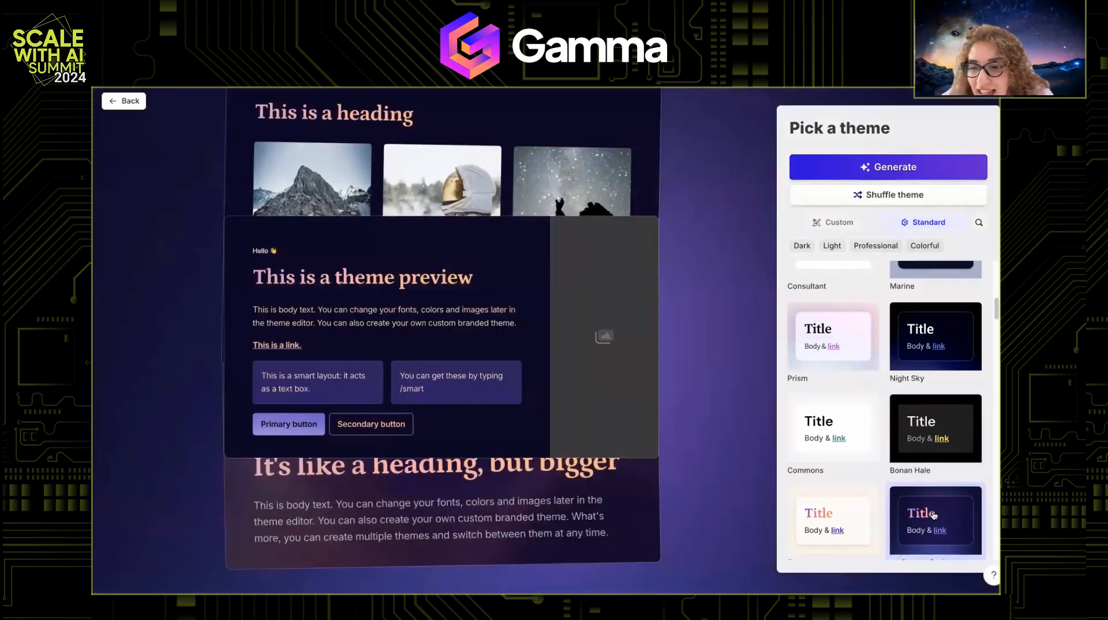
pyautogui.scroll(-3, 933, 513)
pyautogui.scroll(-1, 933, 431)
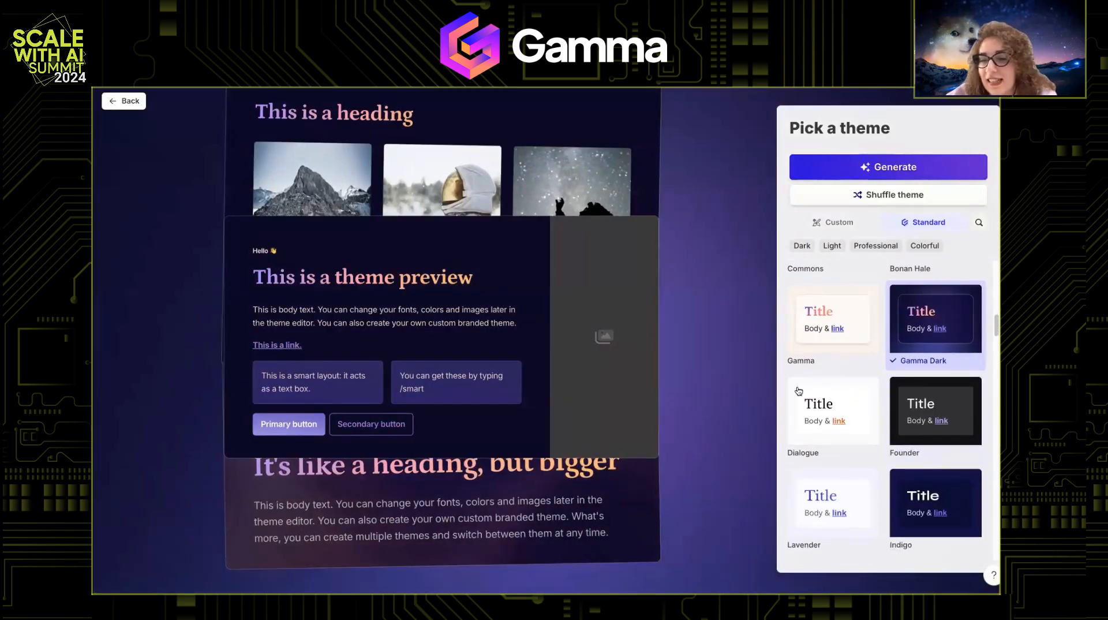
pyautogui.scroll(-3, 799, 391)
pyautogui.scroll(-9, 798, 391)
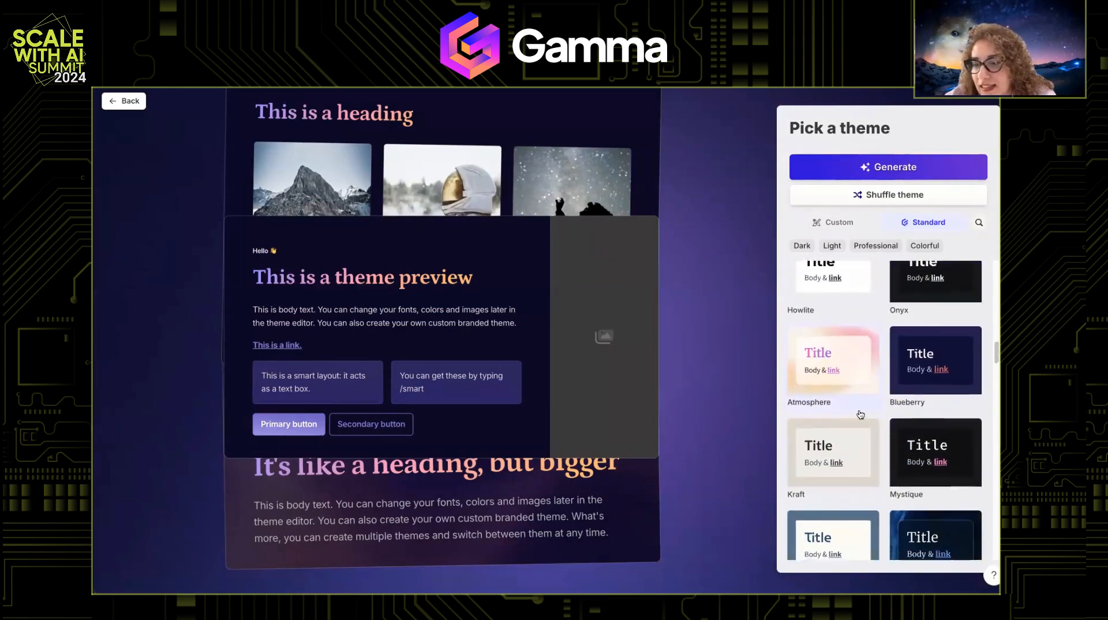
pyautogui.scroll(9, 860, 414)
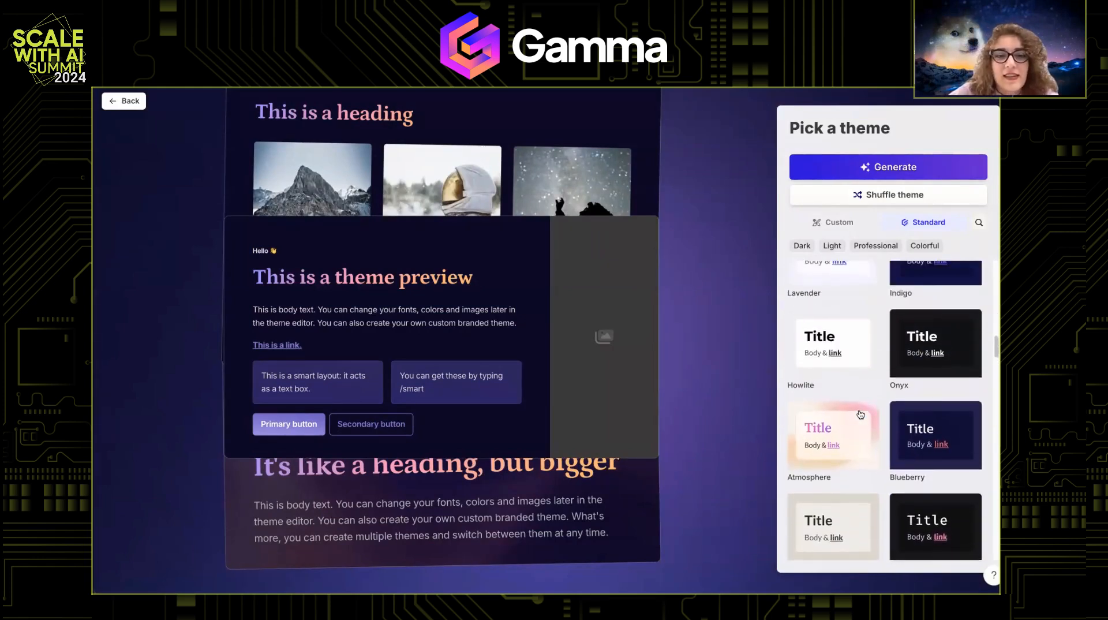
pyautogui.click(877, 168)
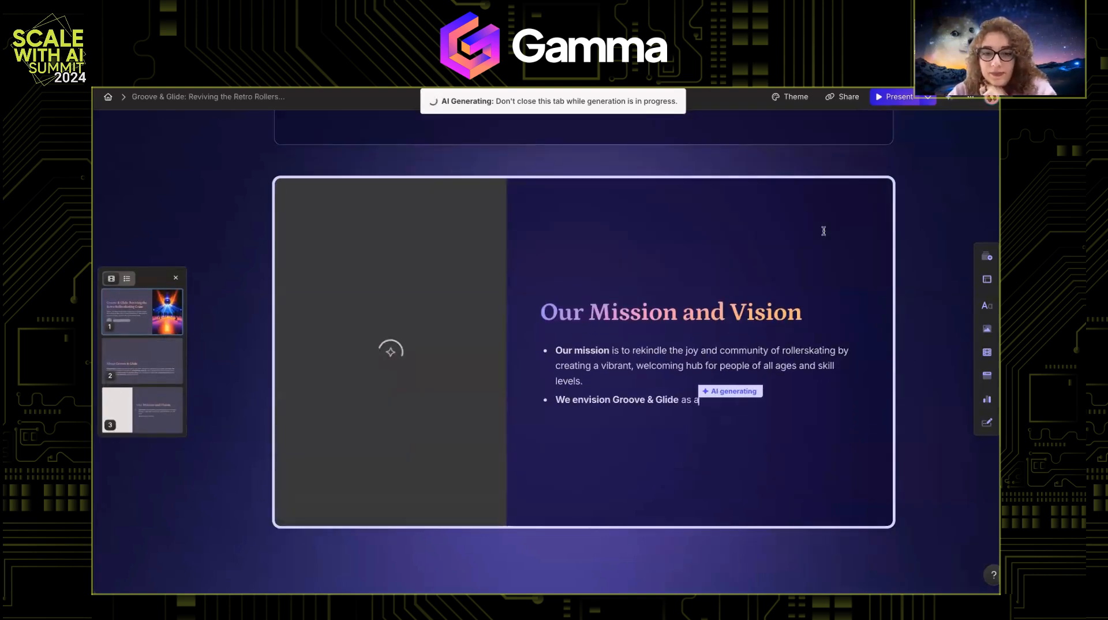
# Scroll through the title, mission, facilities and team cards as the AI generates them
pyautogui.scroll(15, 824, 230)
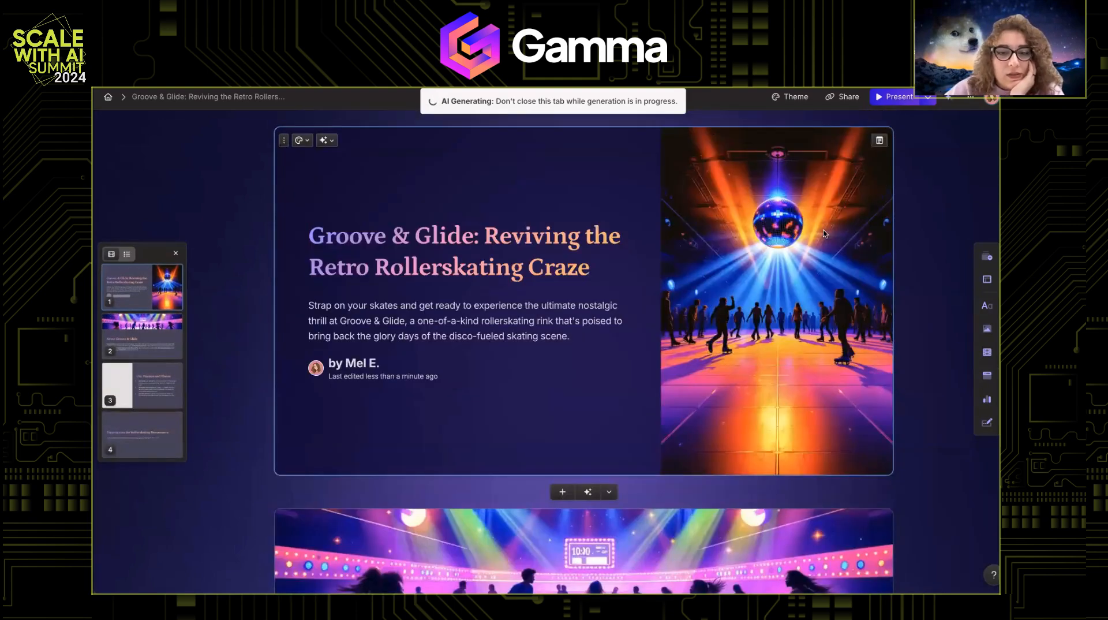
pyautogui.scroll(-6, 823, 292)
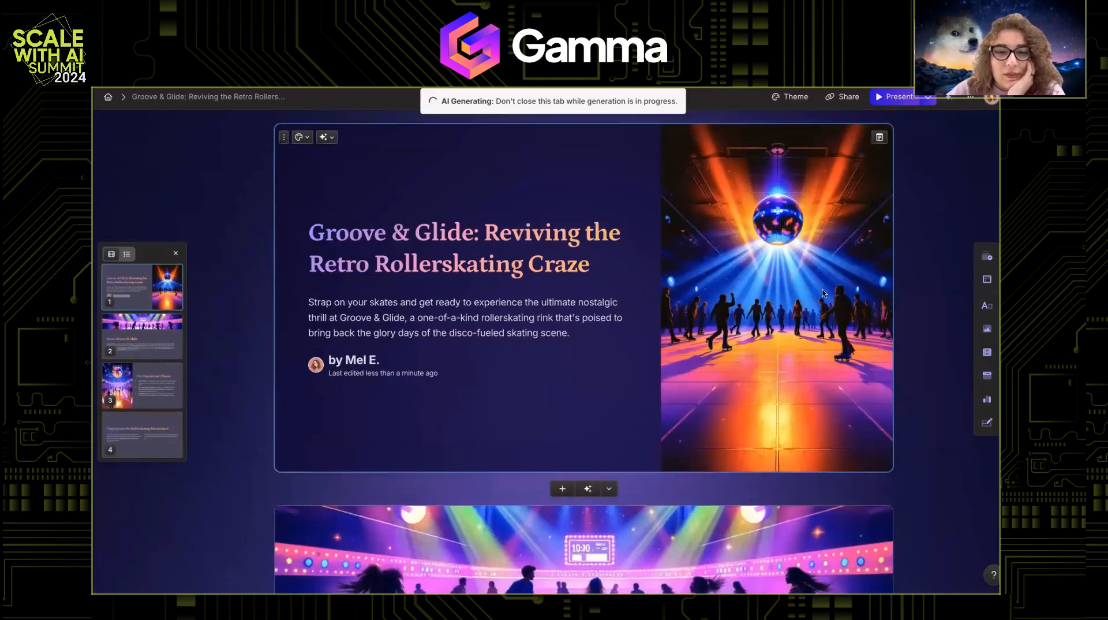
pyautogui.scroll(-8, 823, 289)
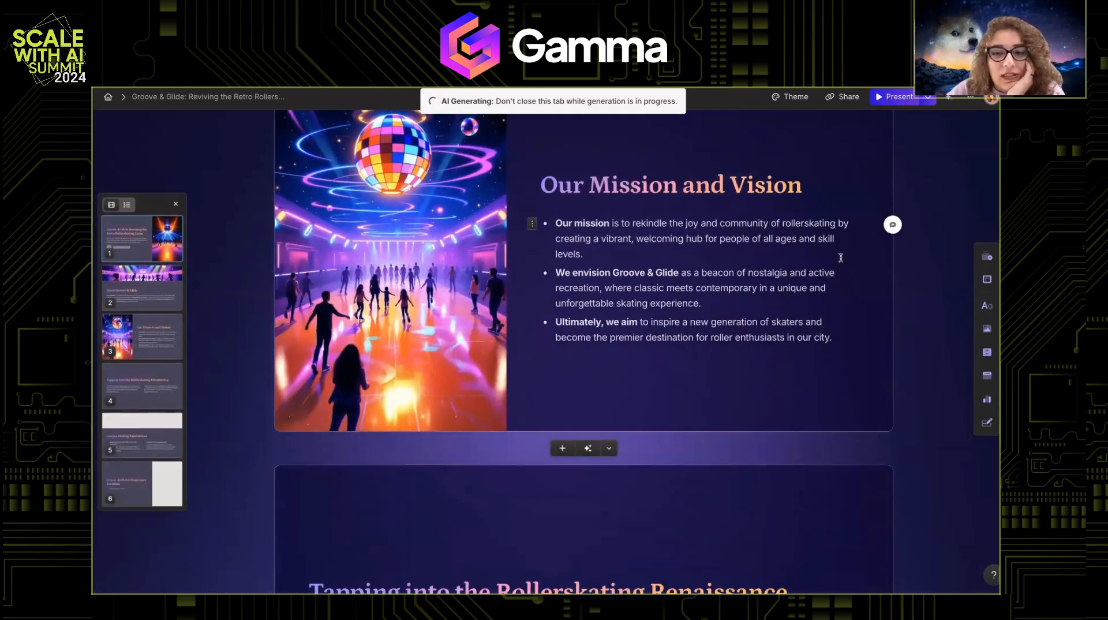
pyautogui.scroll(-10, 860, 280)
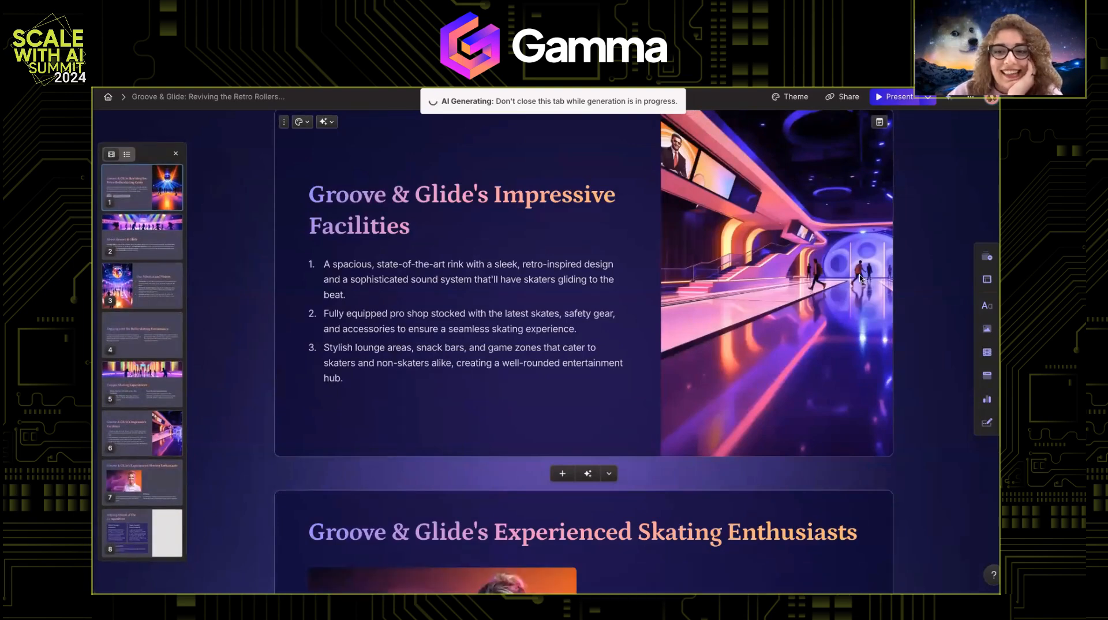
pyautogui.scroll(-5, 736, 382)
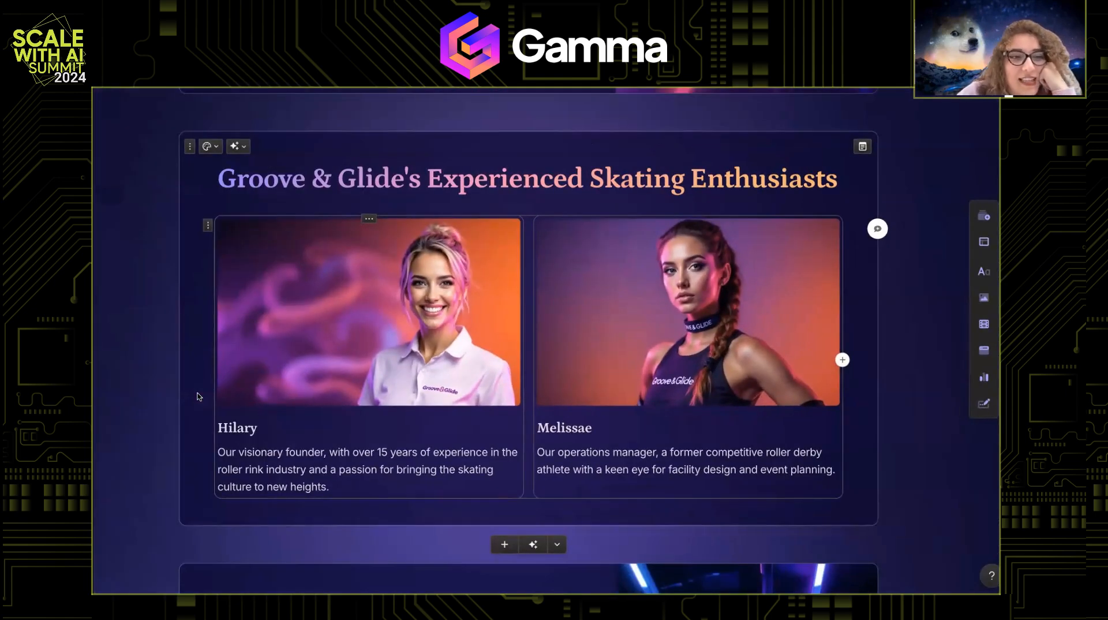
pyautogui.scroll(-1, 156, 417)
pyautogui.scroll(-8, 156, 417)
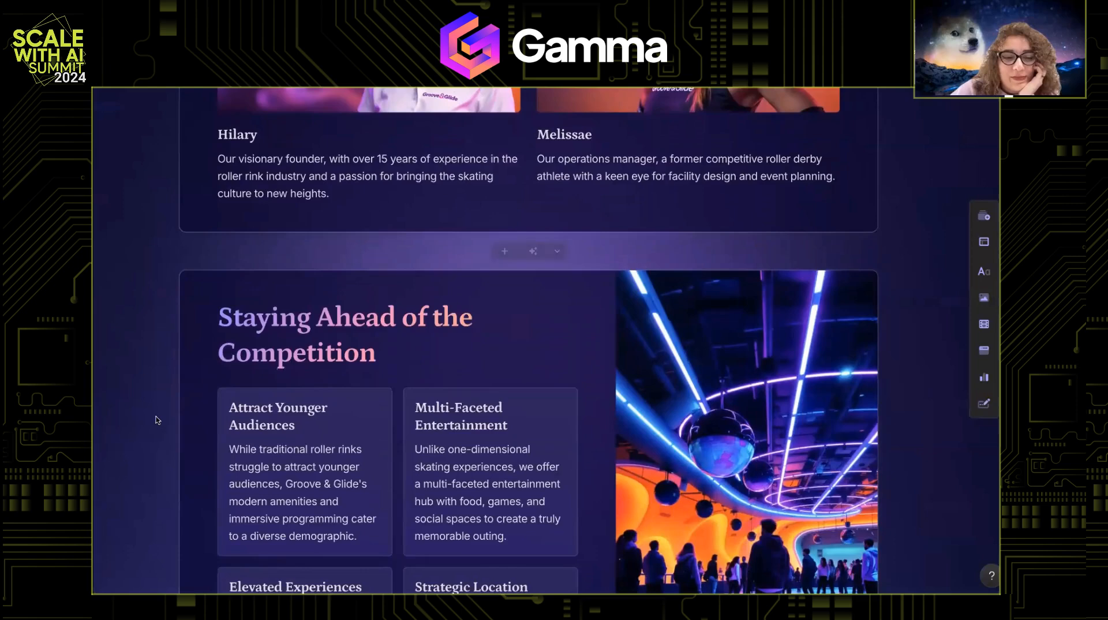
pyautogui.scroll(-7, 156, 417)
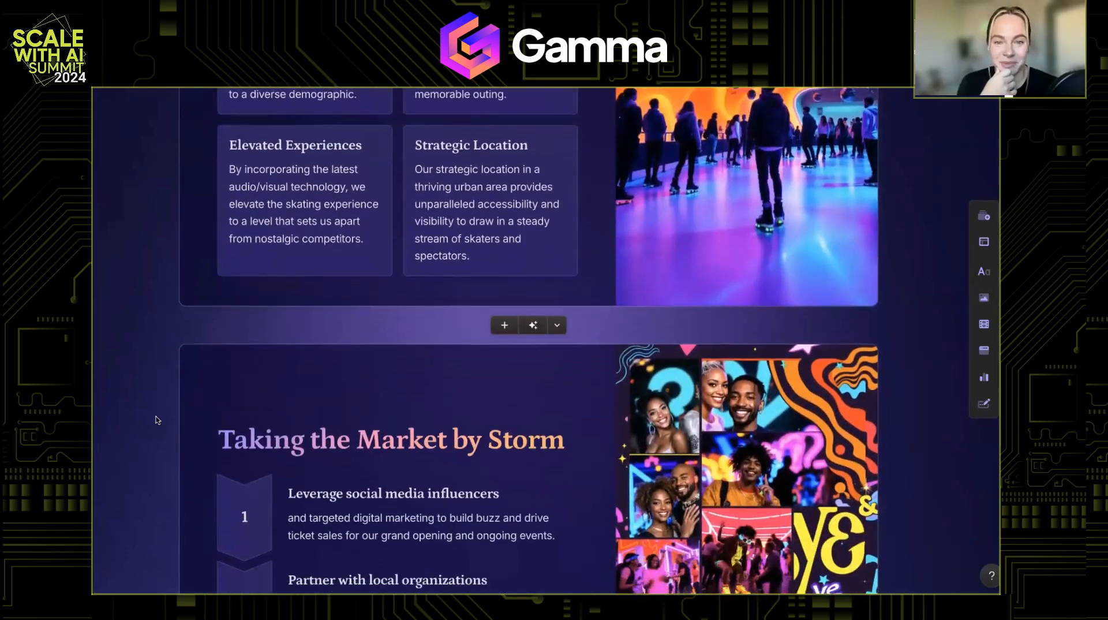
pyautogui.scroll(-4, 156, 417)
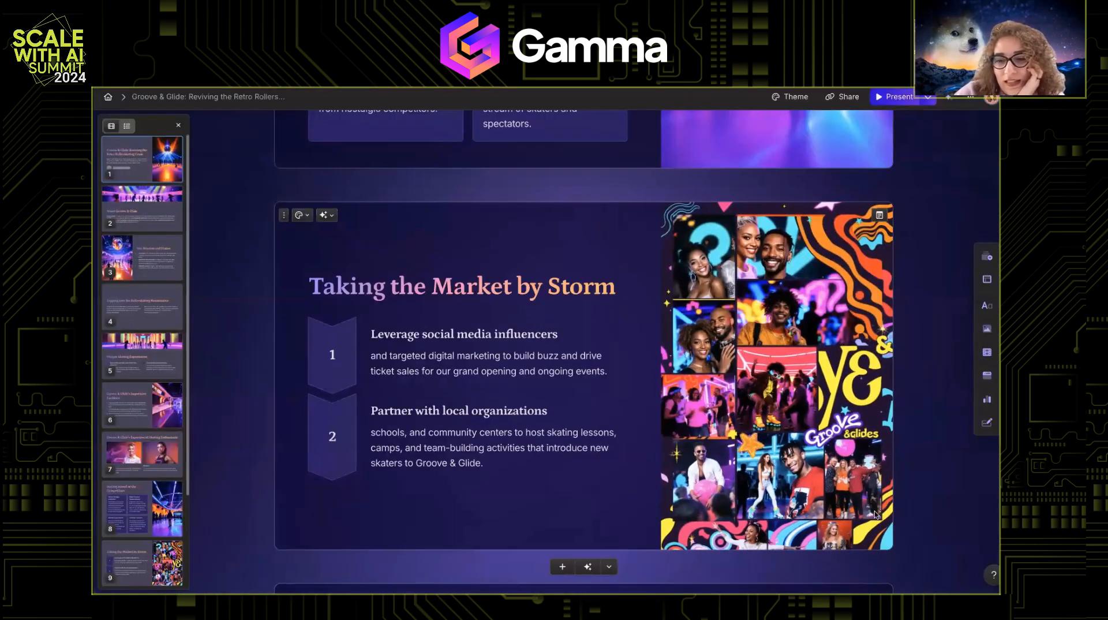
pyautogui.scroll(-7, 874, 511)
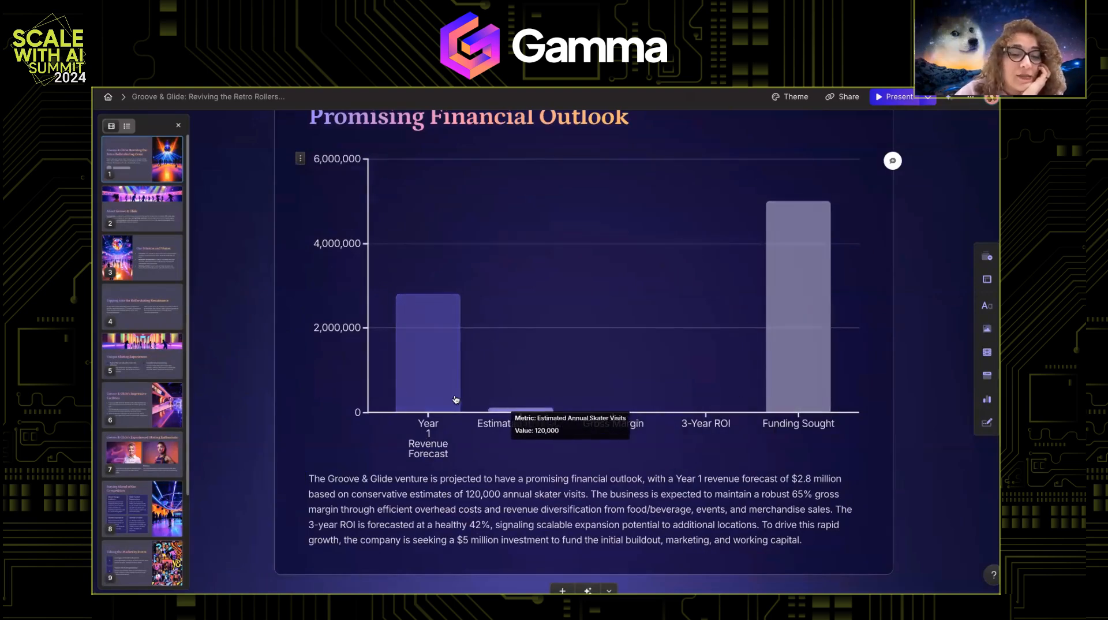
pyautogui.moveTo(448, 395)
pyautogui.scroll(-6, 446, 395)
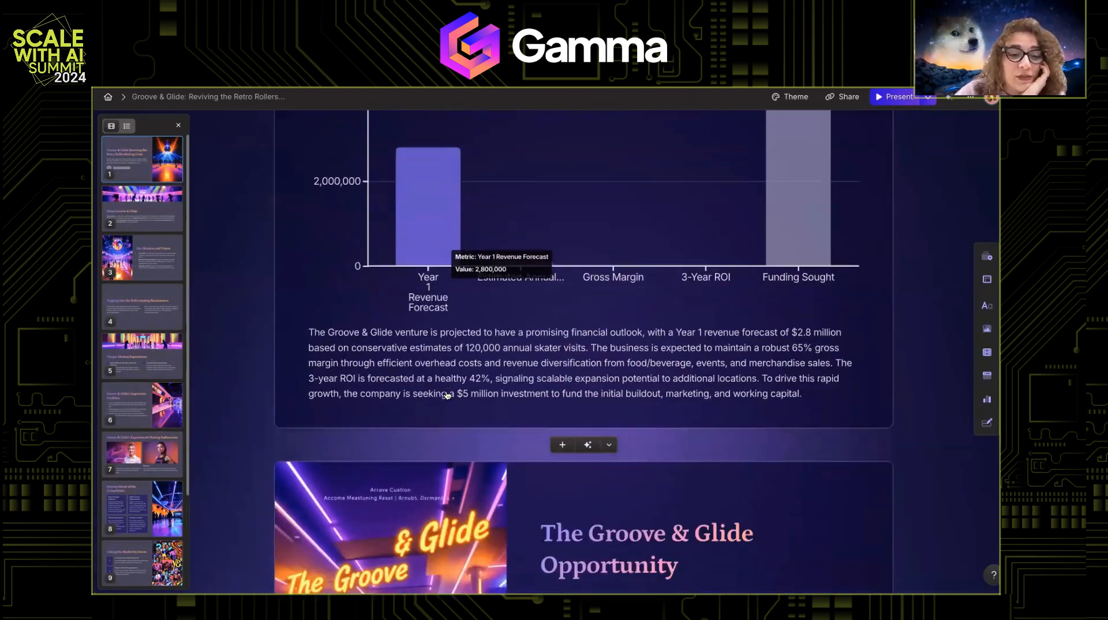
pyautogui.scroll(-2, 446, 395)
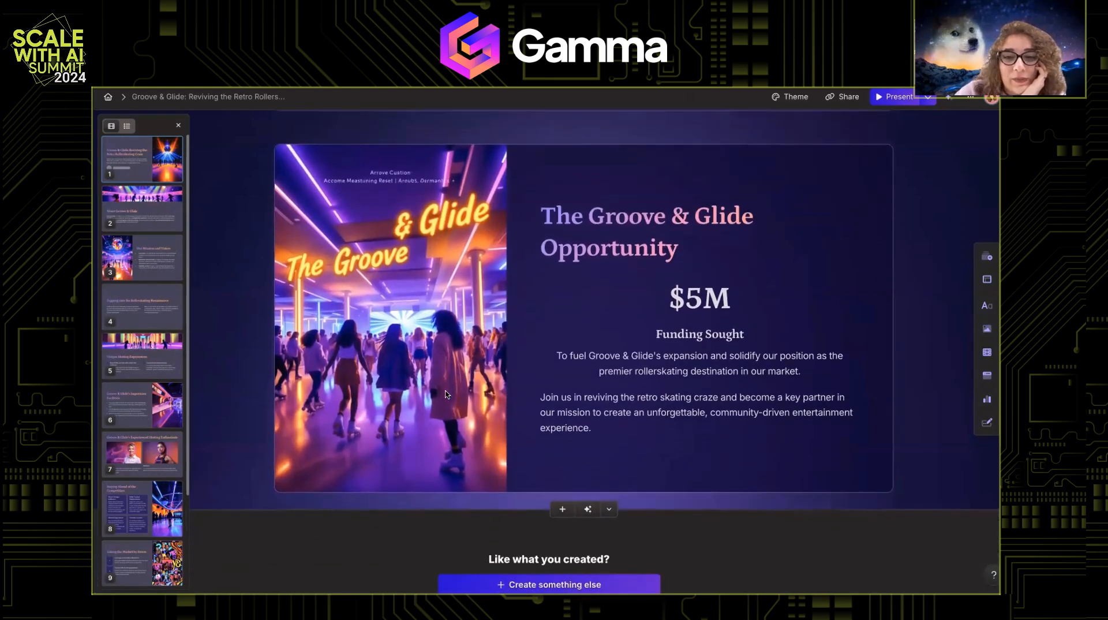
pyautogui.scroll(-4, 736, 318)
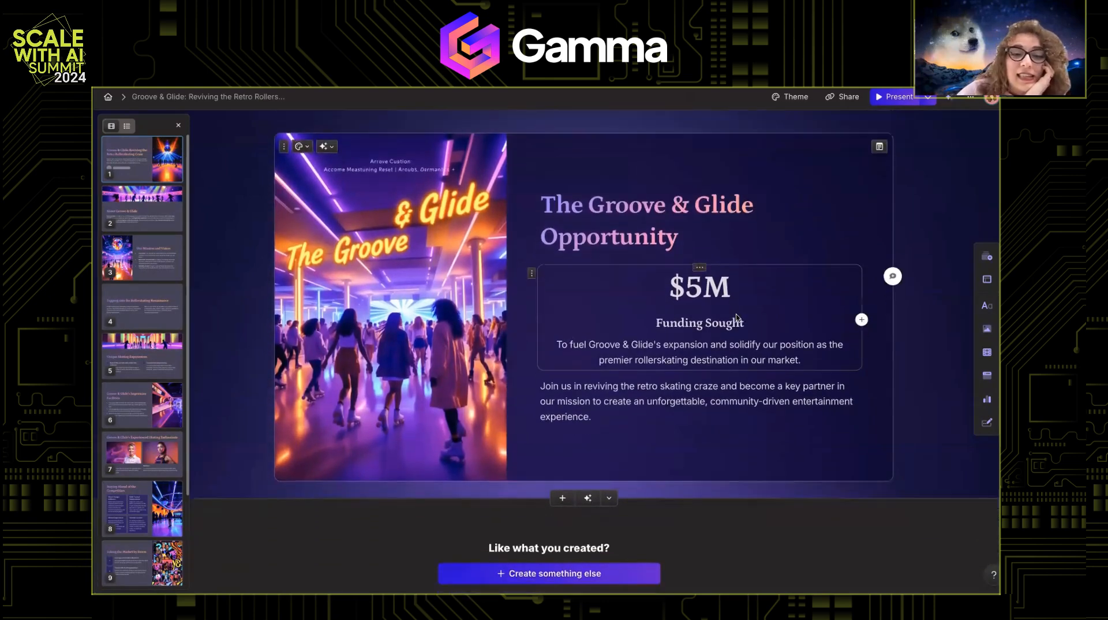
pyautogui.scroll(9, 737, 318)
pyautogui.scroll(20, 736, 318)
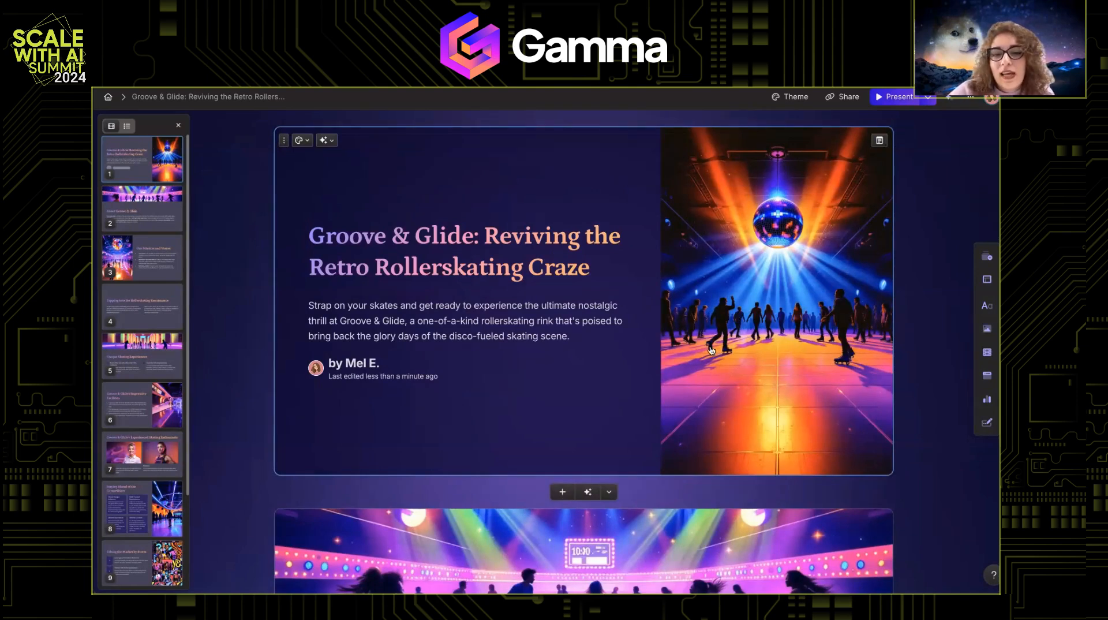
pyautogui.scroll(-10, 409, 434)
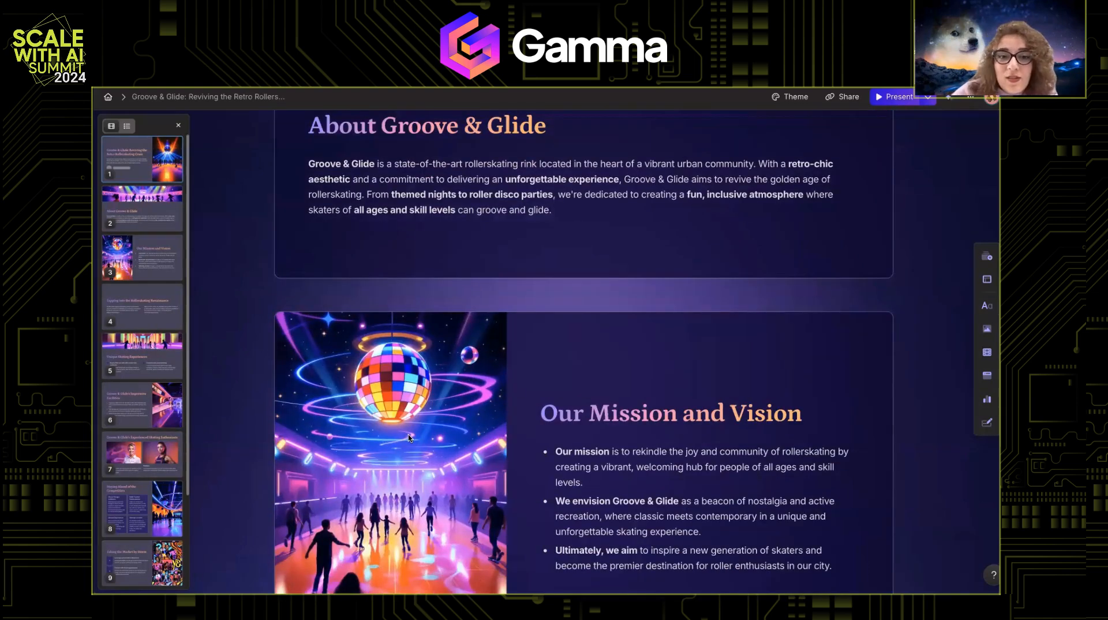
pyautogui.scroll(10, 519, 378)
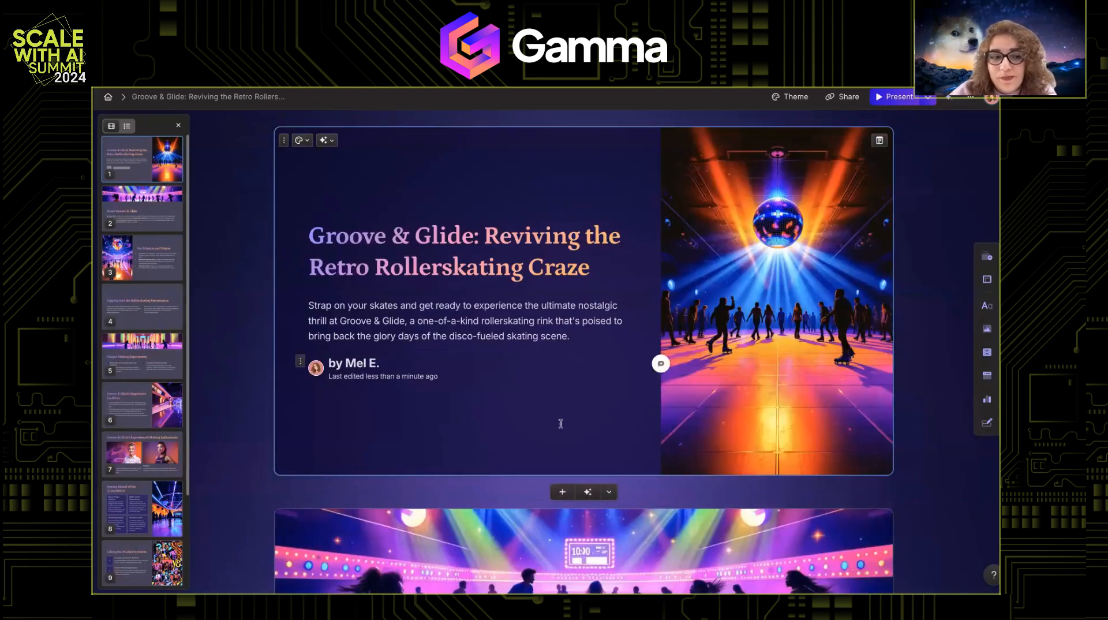
pyautogui.scroll(-20, 560, 423)
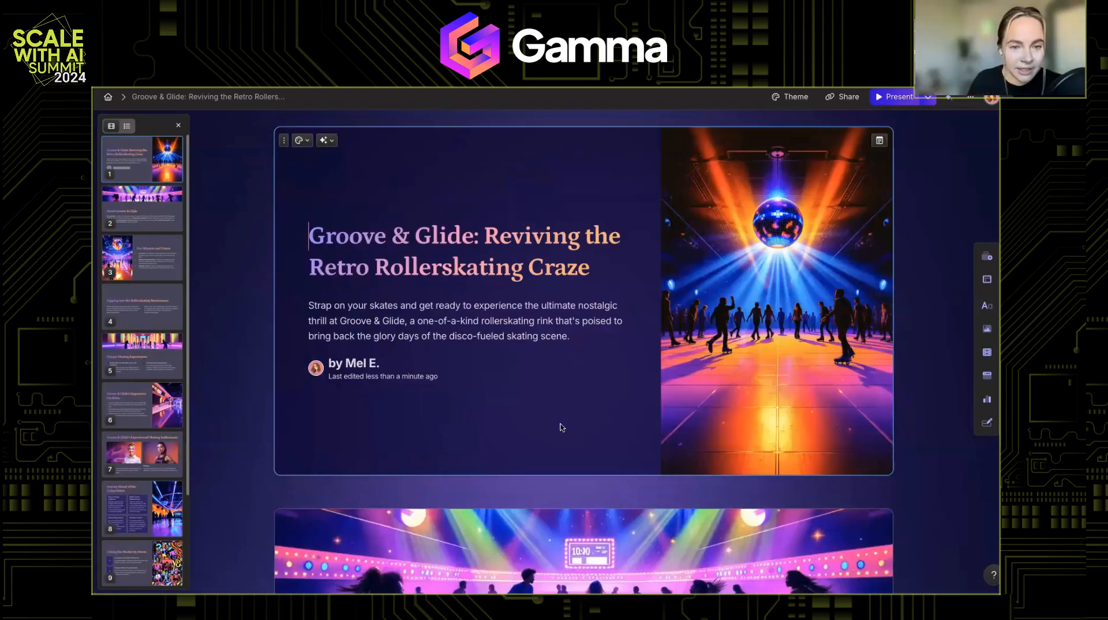
pyautogui.scroll(-10, 562, 427)
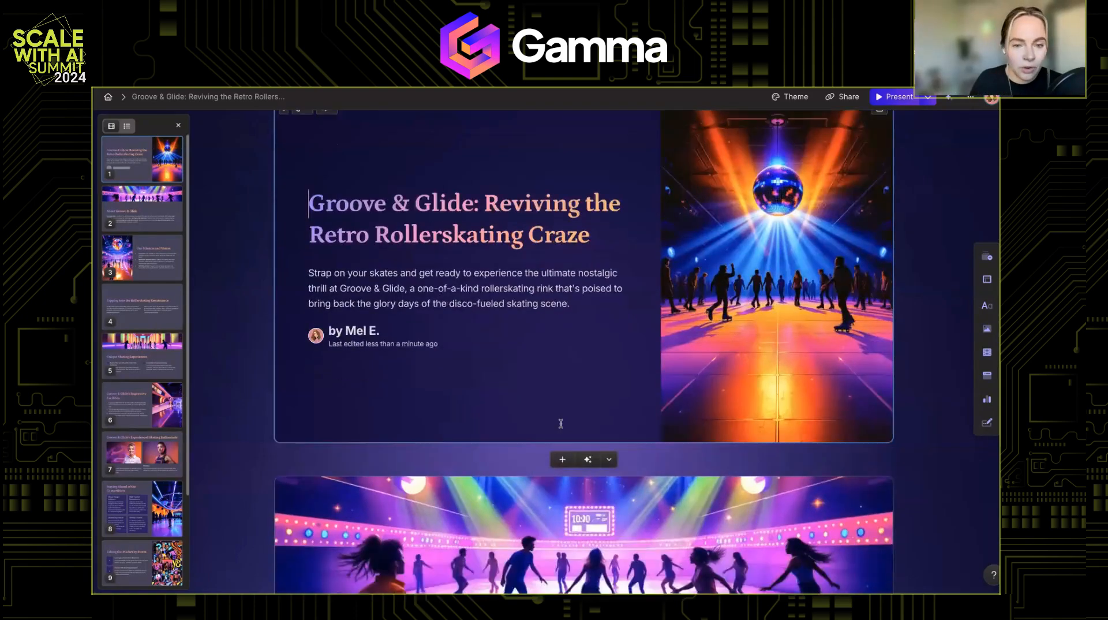
pyautogui.scroll(-20, 560, 423)
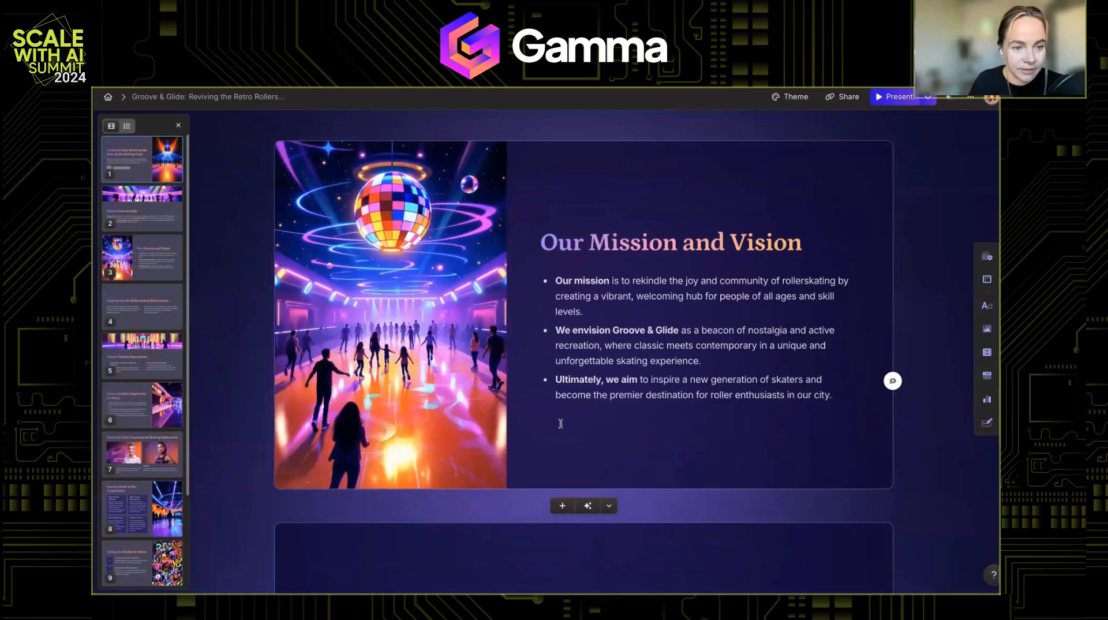
pyautogui.scroll(-10, 560, 423)
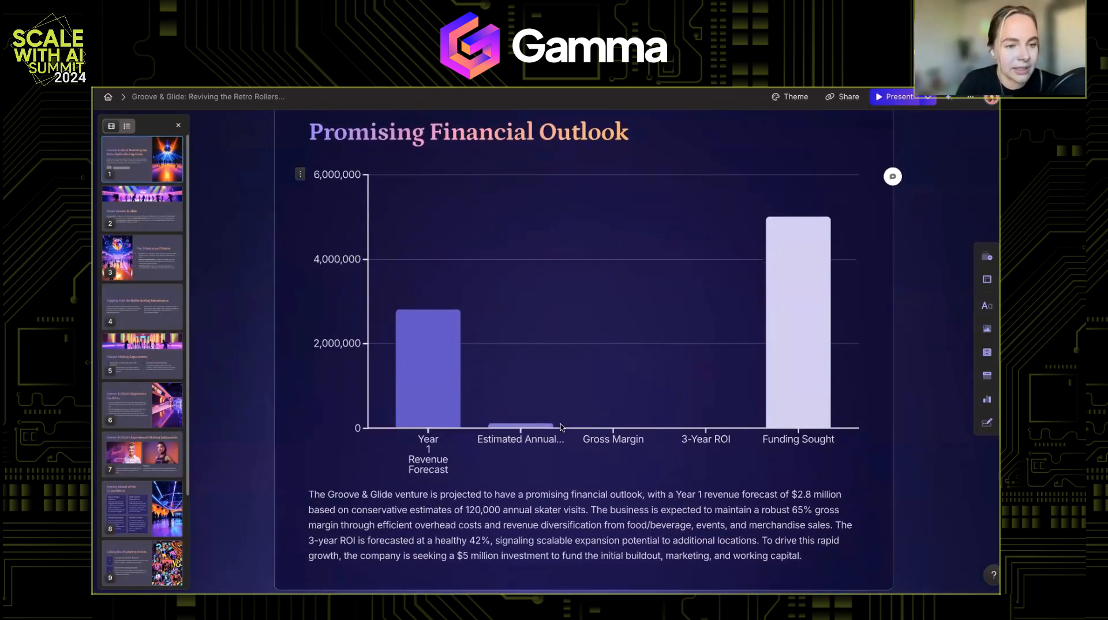
pyautogui.scroll(10, 560, 424)
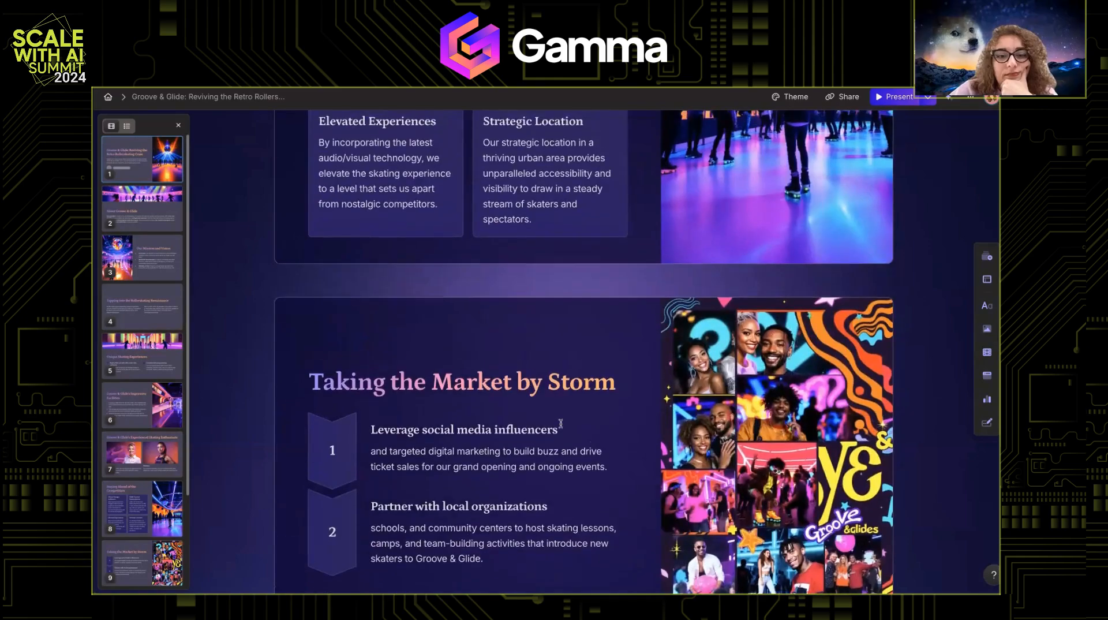
pyautogui.scroll(15, 560, 423)
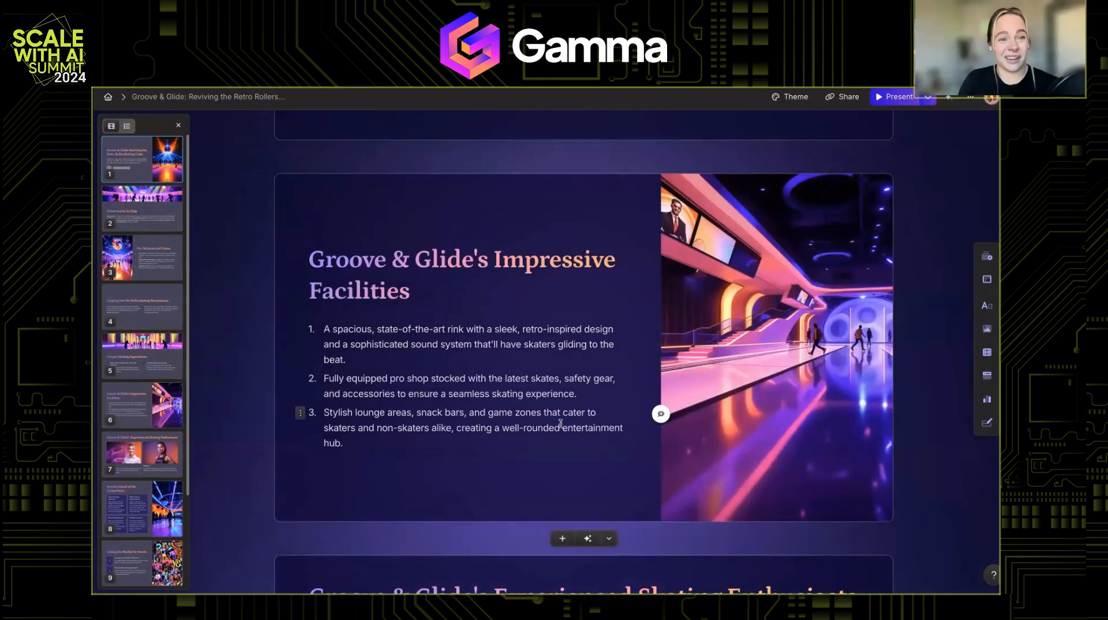
pyautogui.scroll(15, 560, 423)
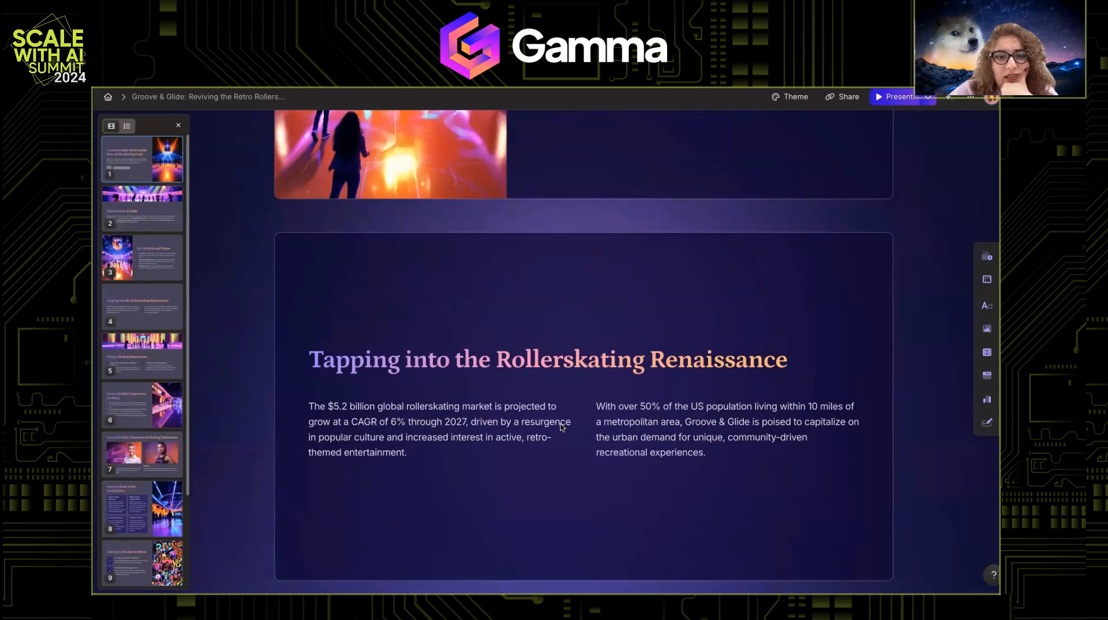
pyautogui.scroll(3, 560, 427)
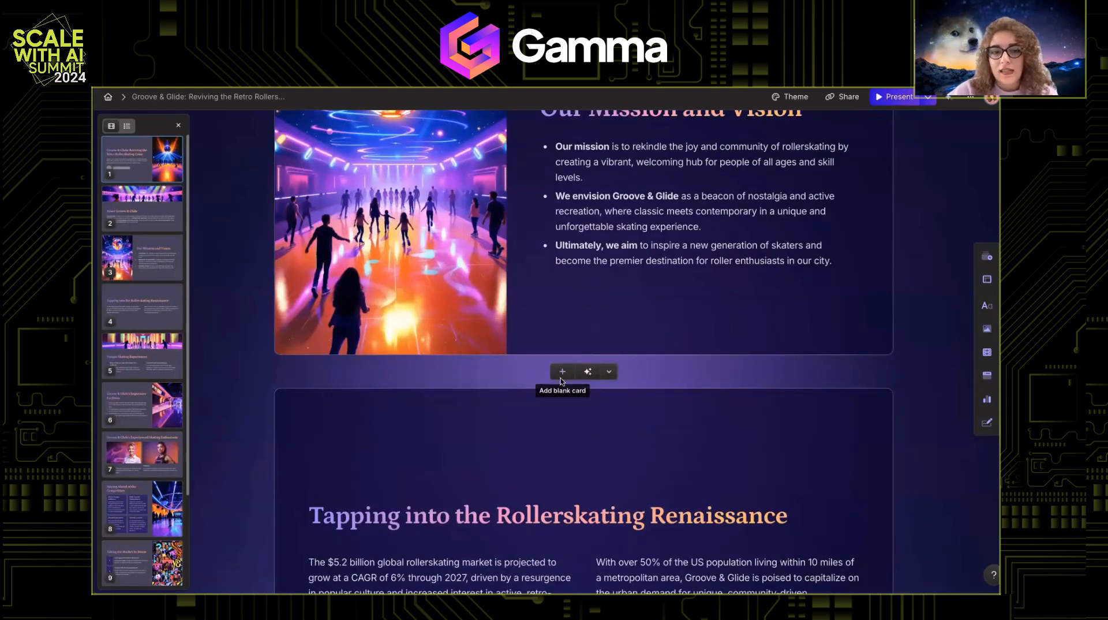
# Insert a throwaway blank card after the mission card, then delete it
pyautogui.click(562, 372)
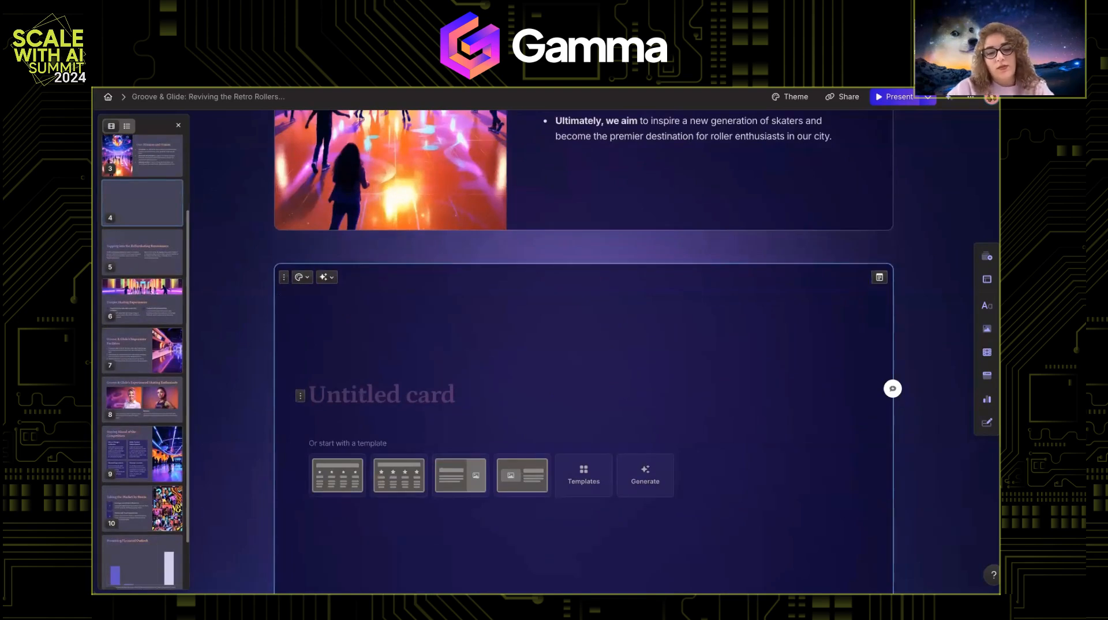
pyautogui.write('Whatev')
pyautogui.moveTo(282, 280)
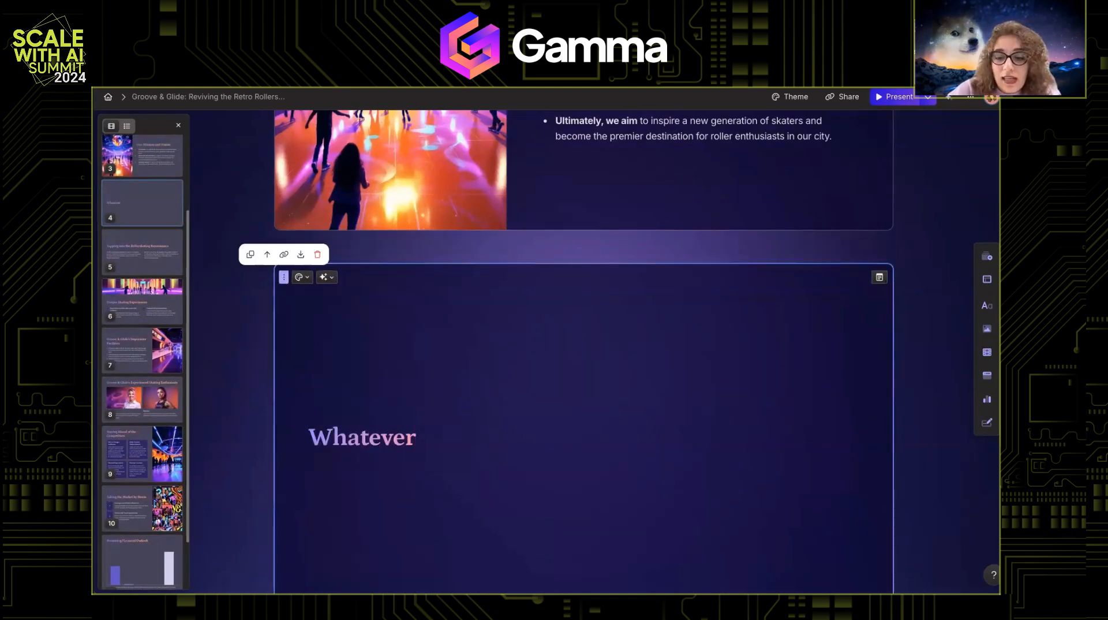
pyautogui.click(317, 254)
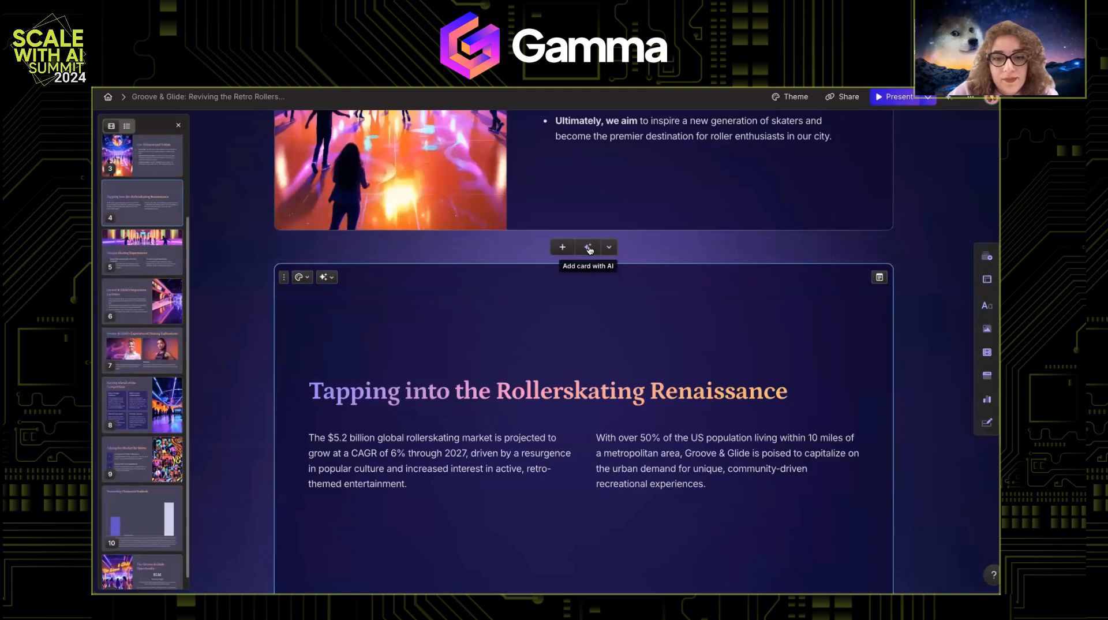
# Generate a Market Analysis card with AI from a prompt after the mission card
pyautogui.click(609, 247)
pyautogui.click(543, 255)
pyautogui.click(583, 247)
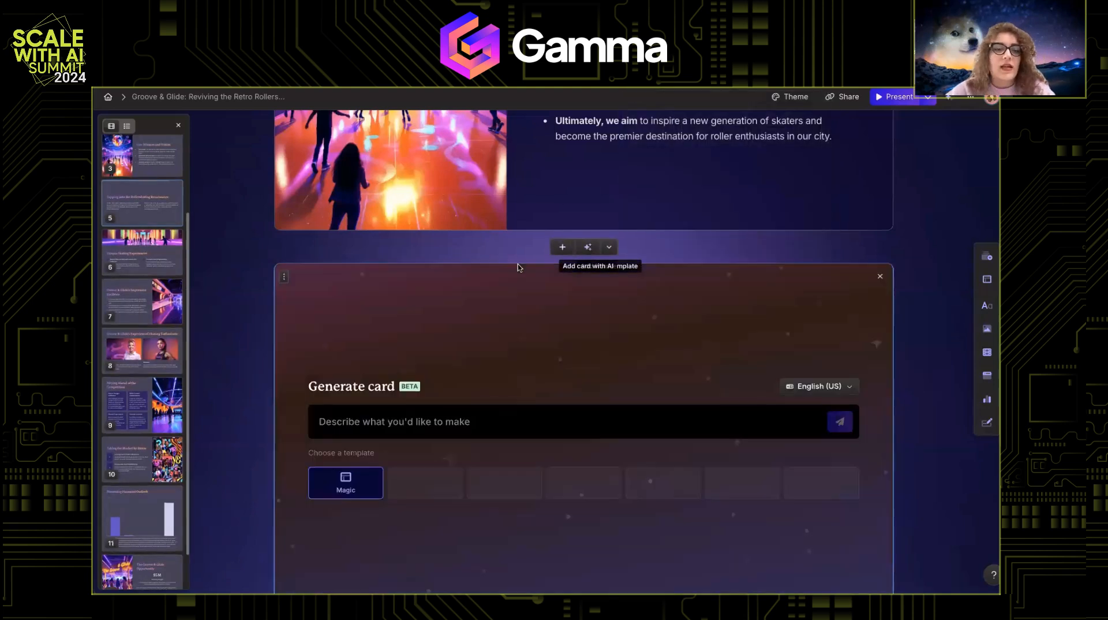
pyautogui.write('Add a card about Market Analyric')
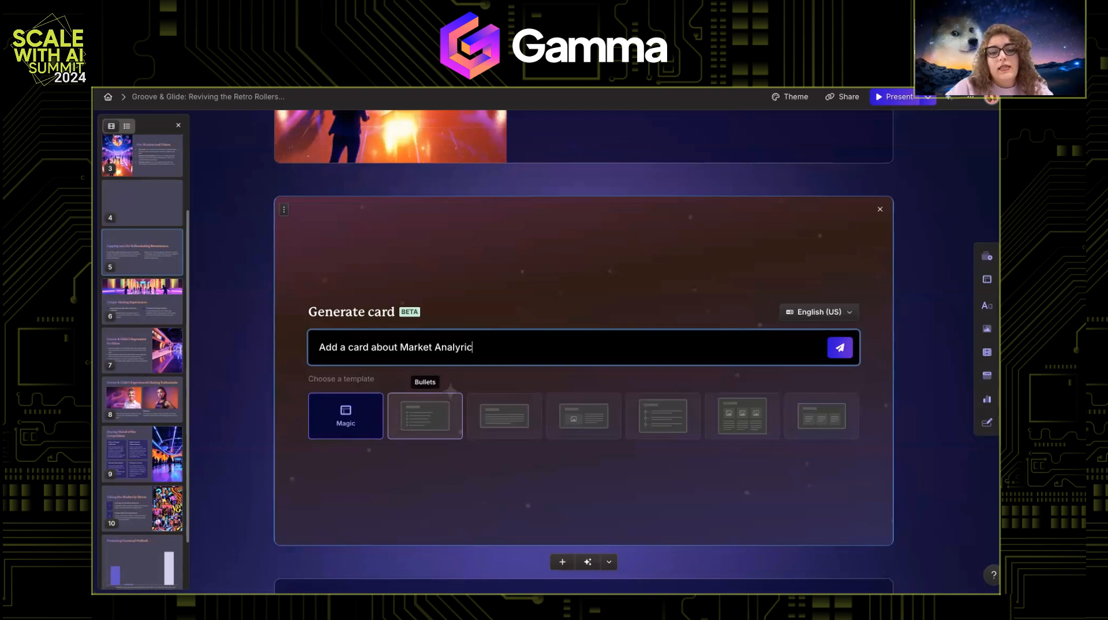
pyautogui.press('BackSpace')
pyautogui.write('sis')
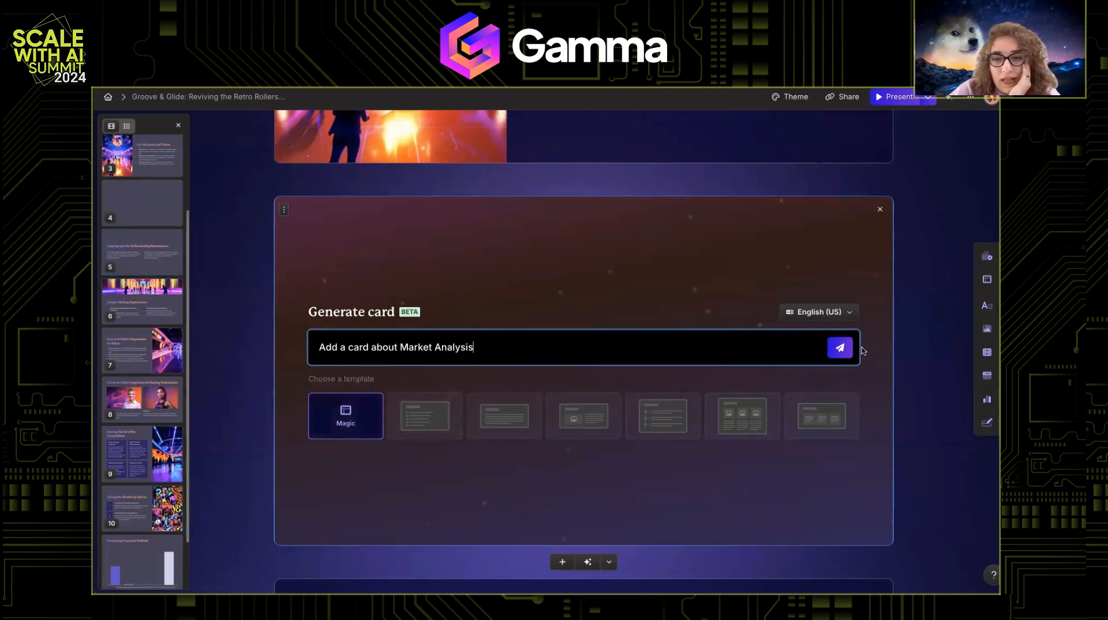
pyautogui.click(844, 348)
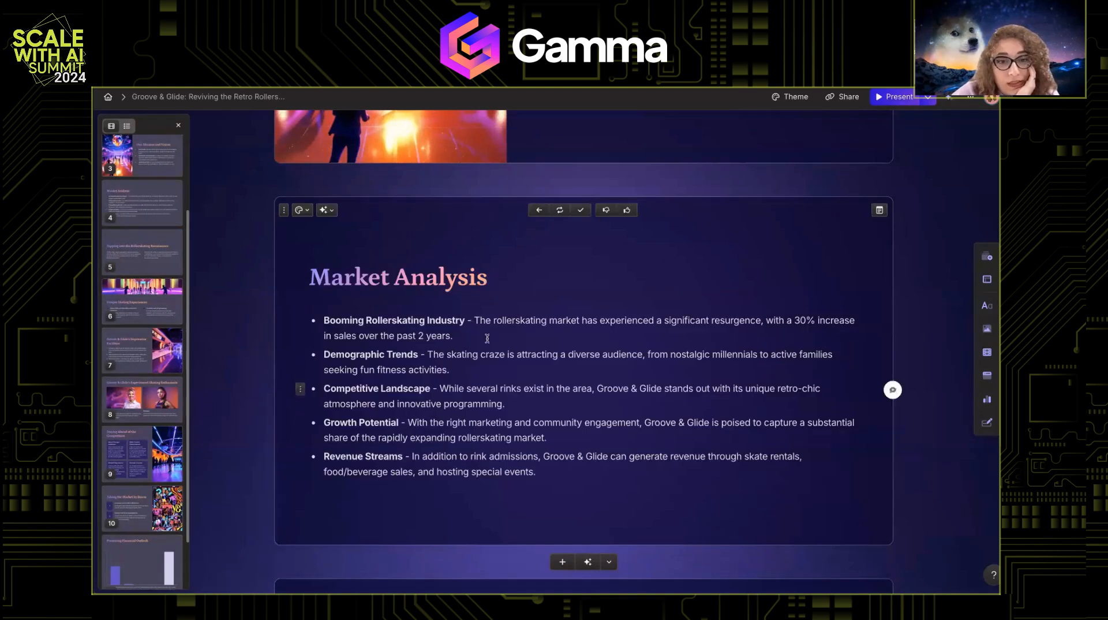
# Regenerate Market Analysis as three illustrated columns: Surging Market Demand, Diverse Target Audience, Competitive Landscape
pyautogui.click(558, 211)
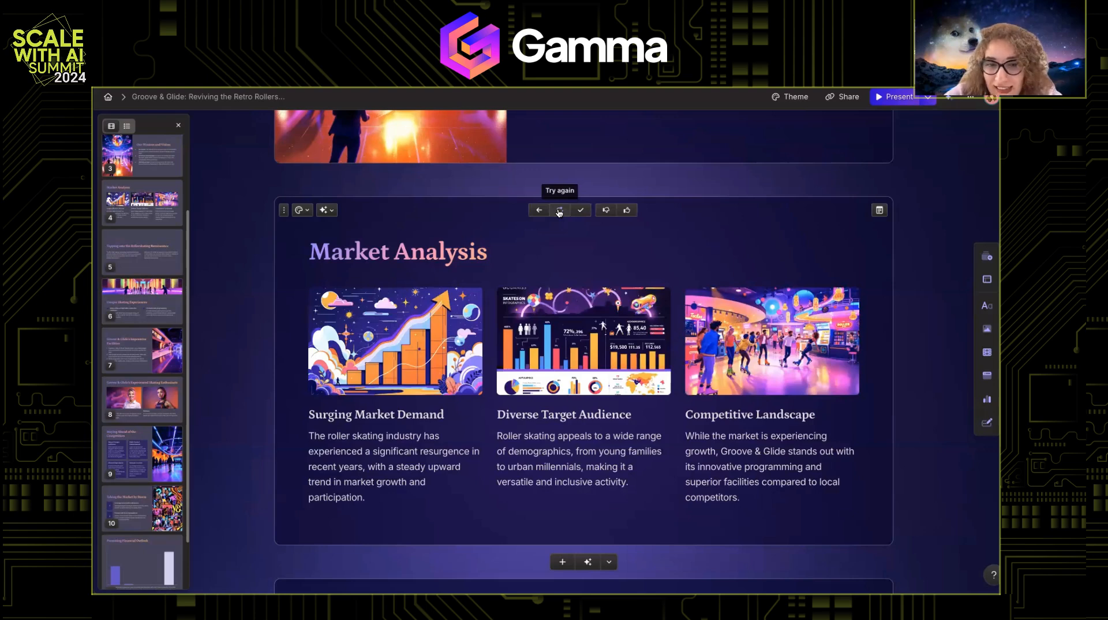
pyautogui.scroll(-2, 404, 317)
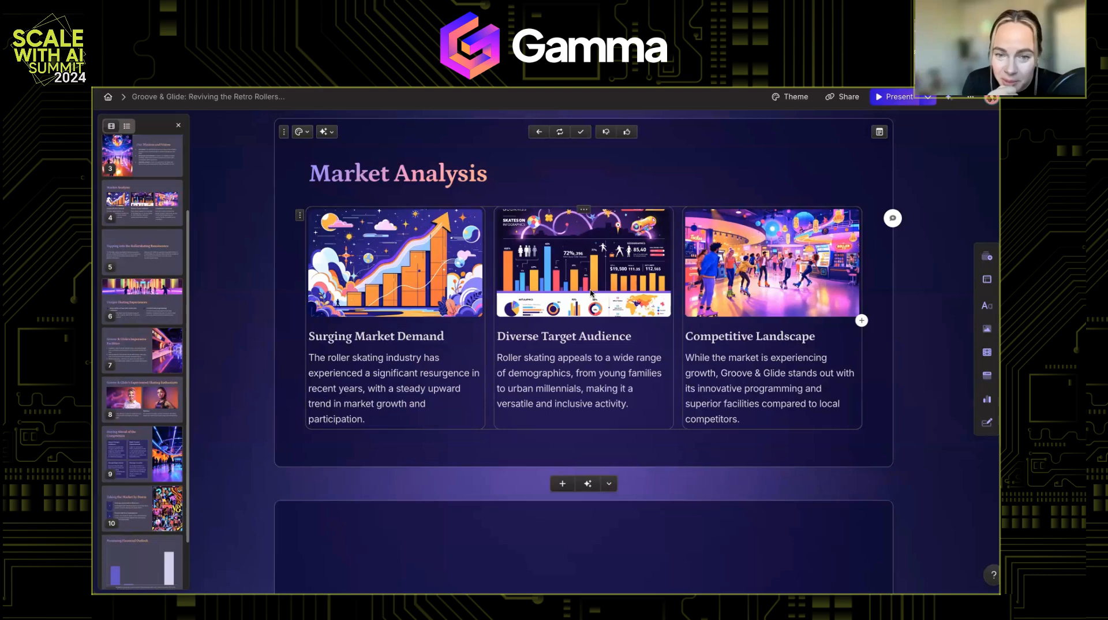
pyautogui.click(767, 286)
pyautogui.click(753, 190)
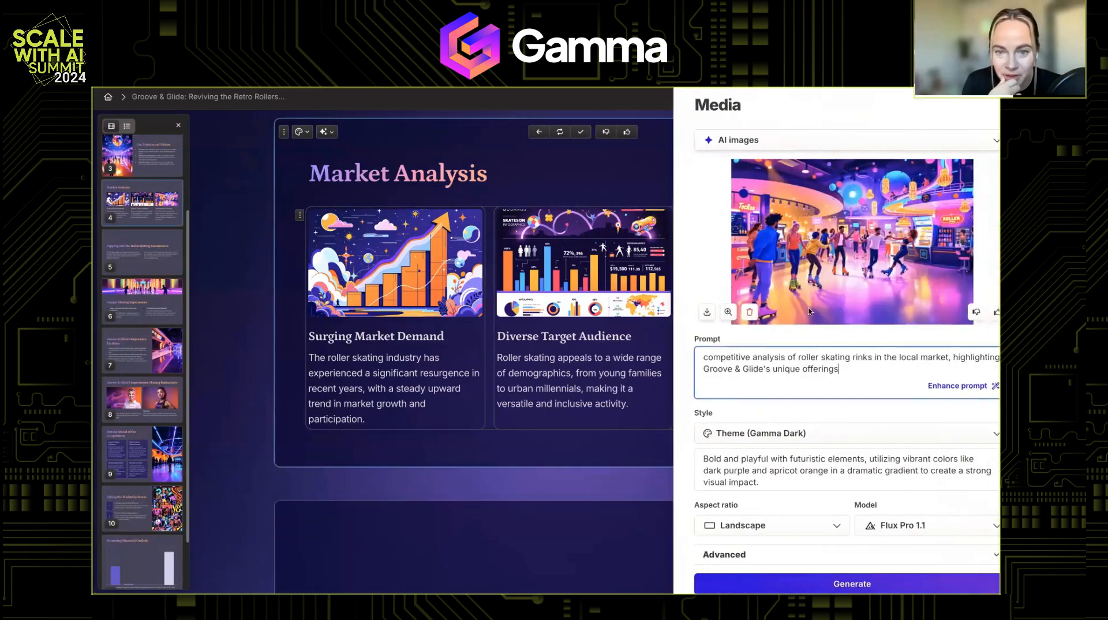
pyautogui.click(712, 311)
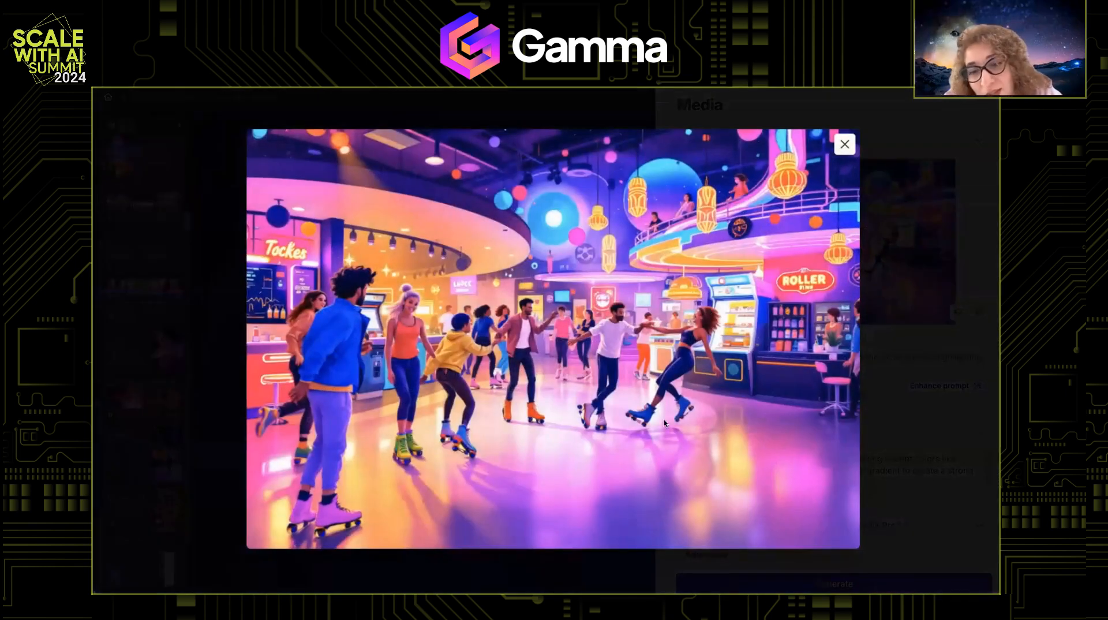
pyautogui.click(888, 339)
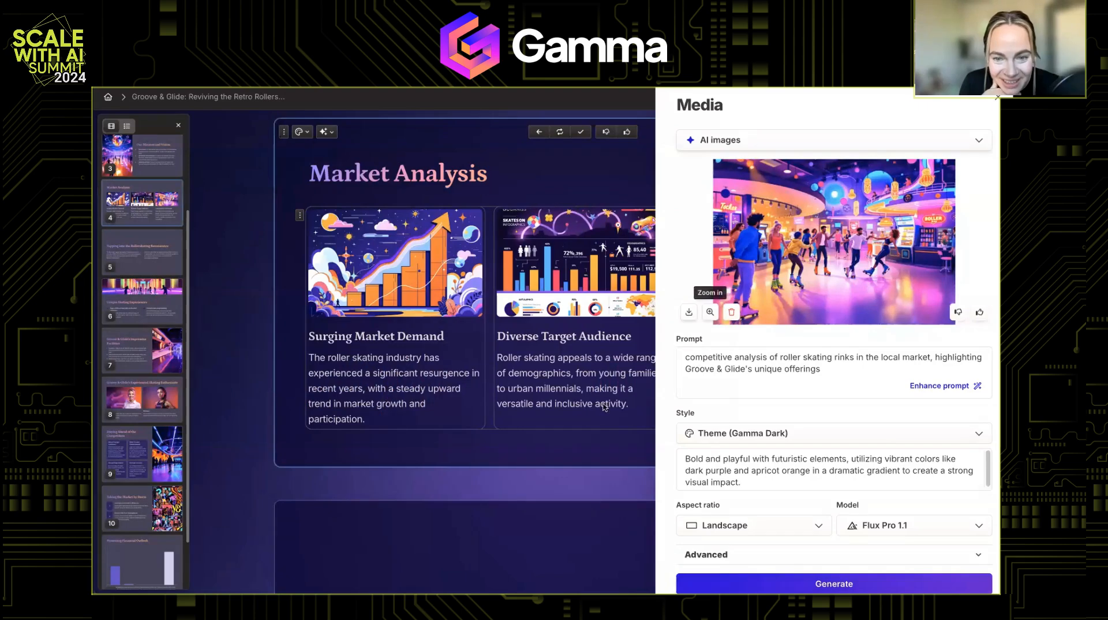
pyautogui.click(625, 428)
pyautogui.scroll(6, 922, 352)
pyautogui.scroll(1, 922, 351)
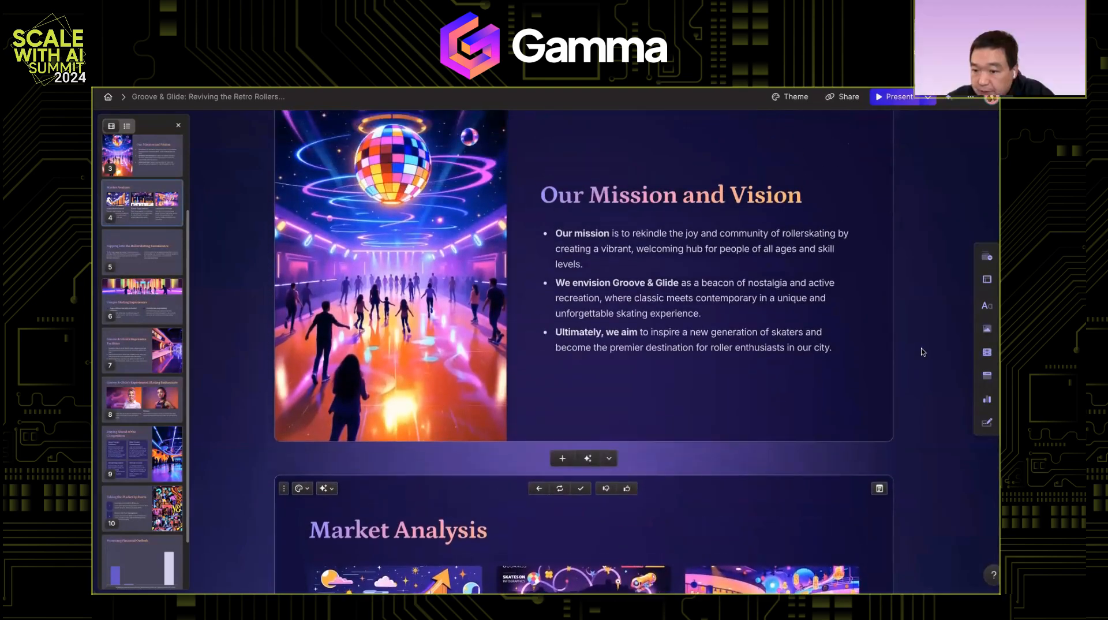
pyautogui.scroll(-5, 922, 351)
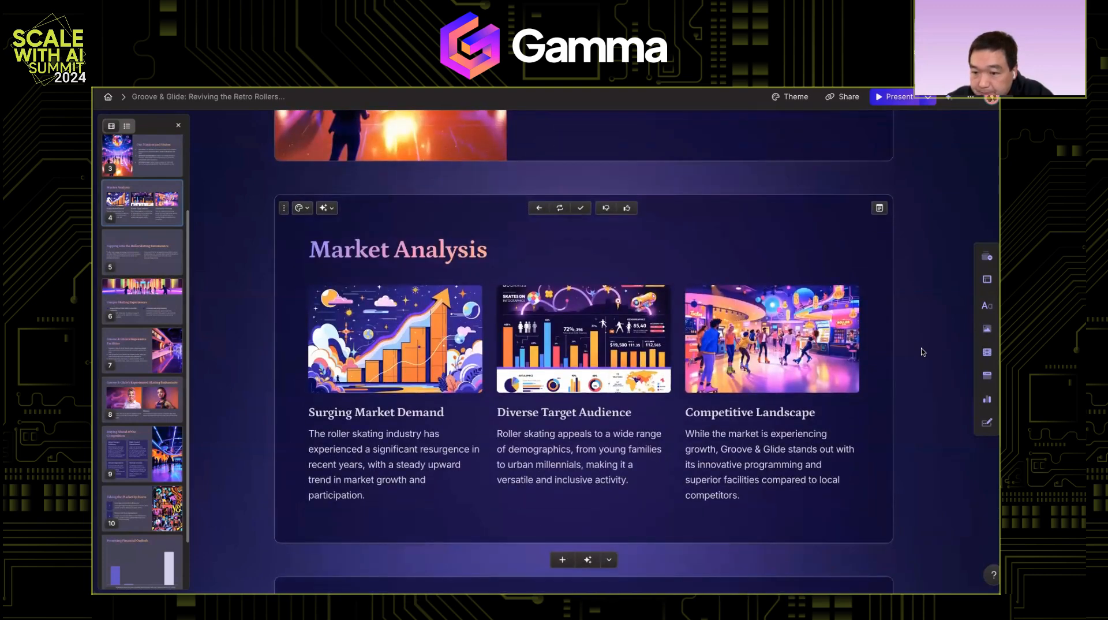
pyautogui.scroll(-1, 922, 352)
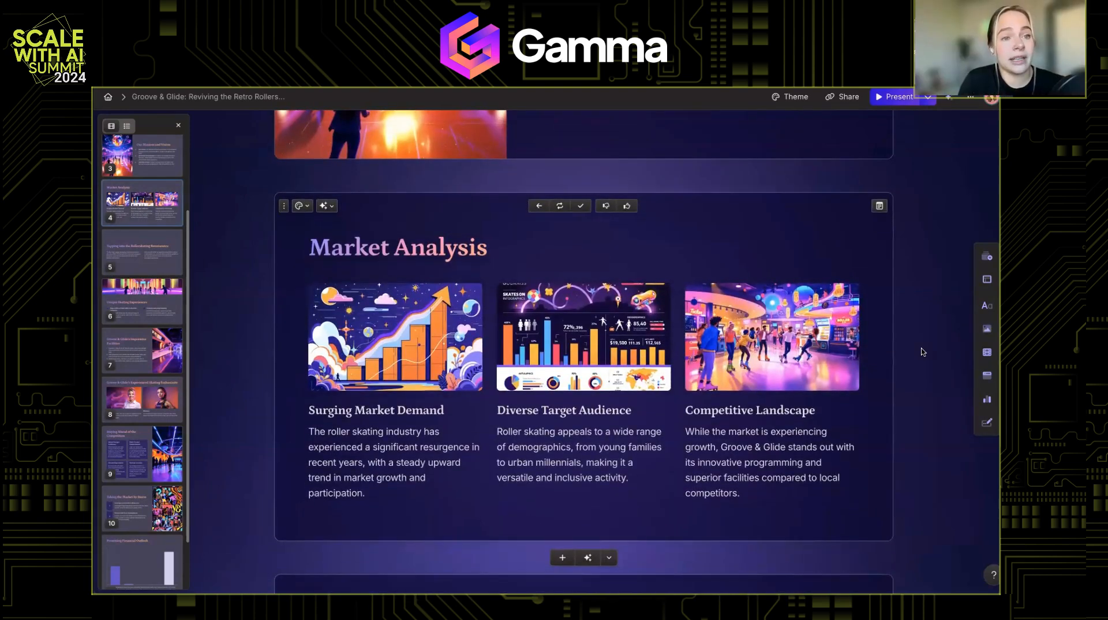
pyautogui.scroll(-2, 922, 351)
pyautogui.scroll(1, 625, 413)
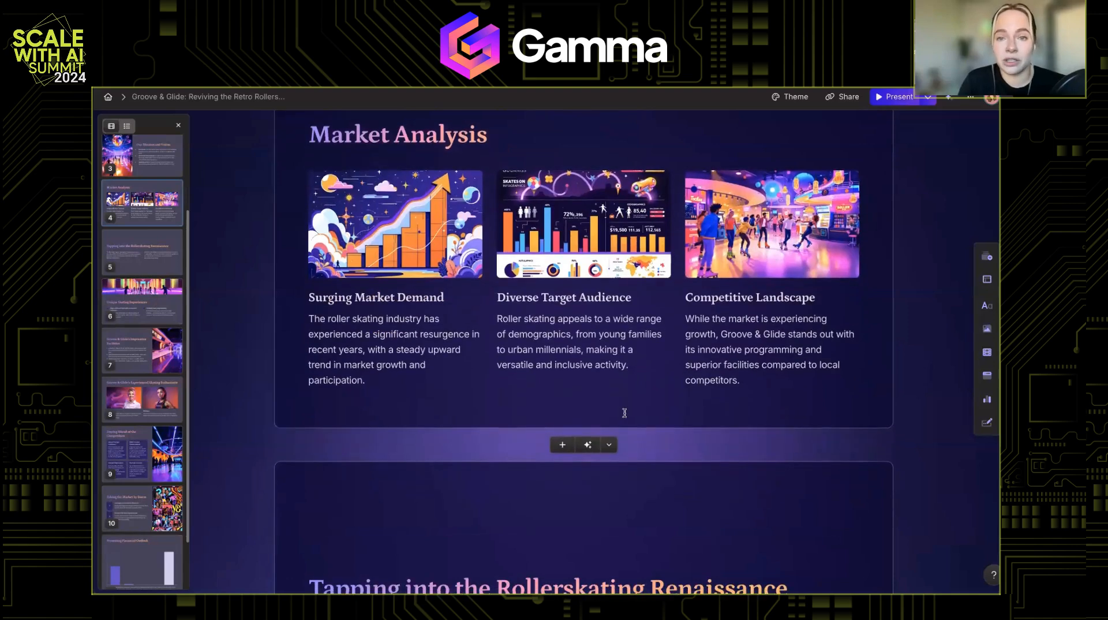
pyautogui.scroll(-1, 624, 412)
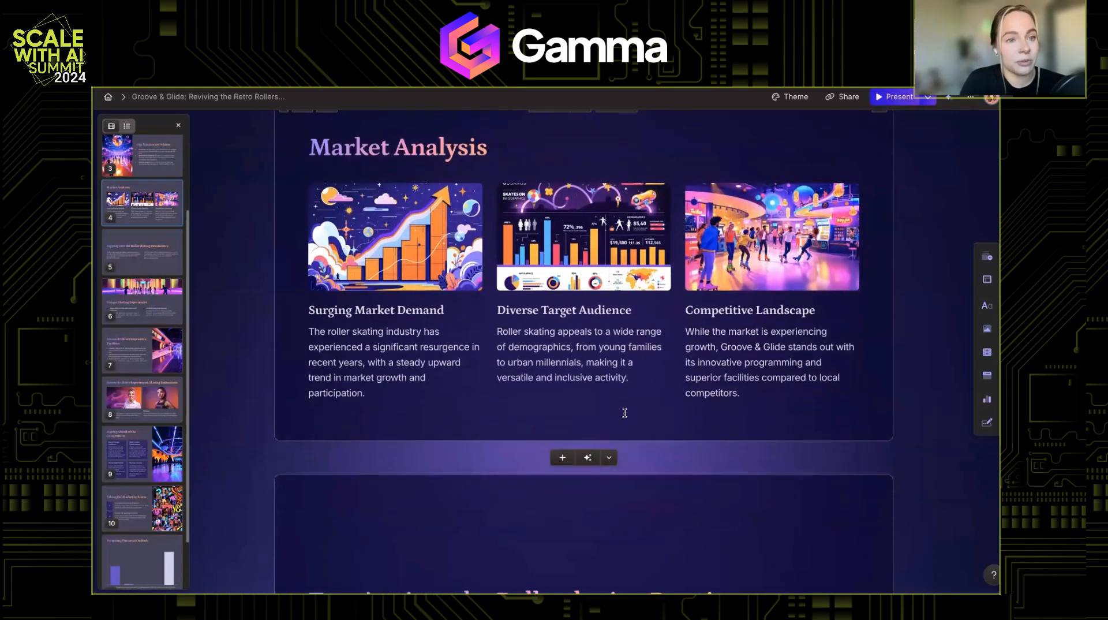
pyautogui.scroll(1, 607, 443)
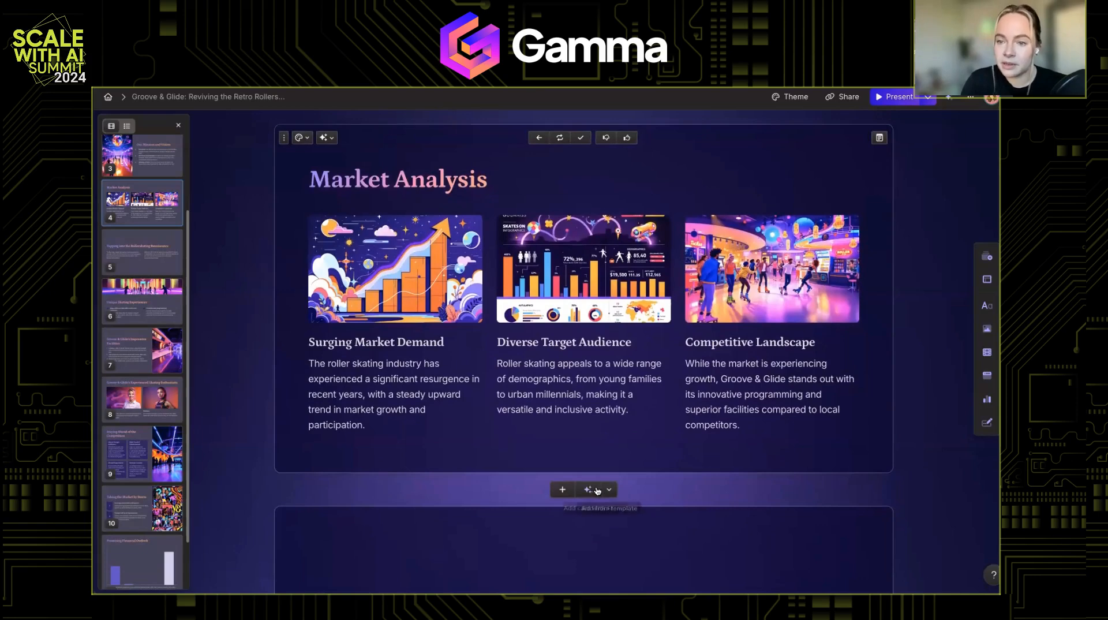
# Generate a card below Market Analysis from a prompt about the Bay Area, CA roller skating market
pyautogui.click(588, 489)
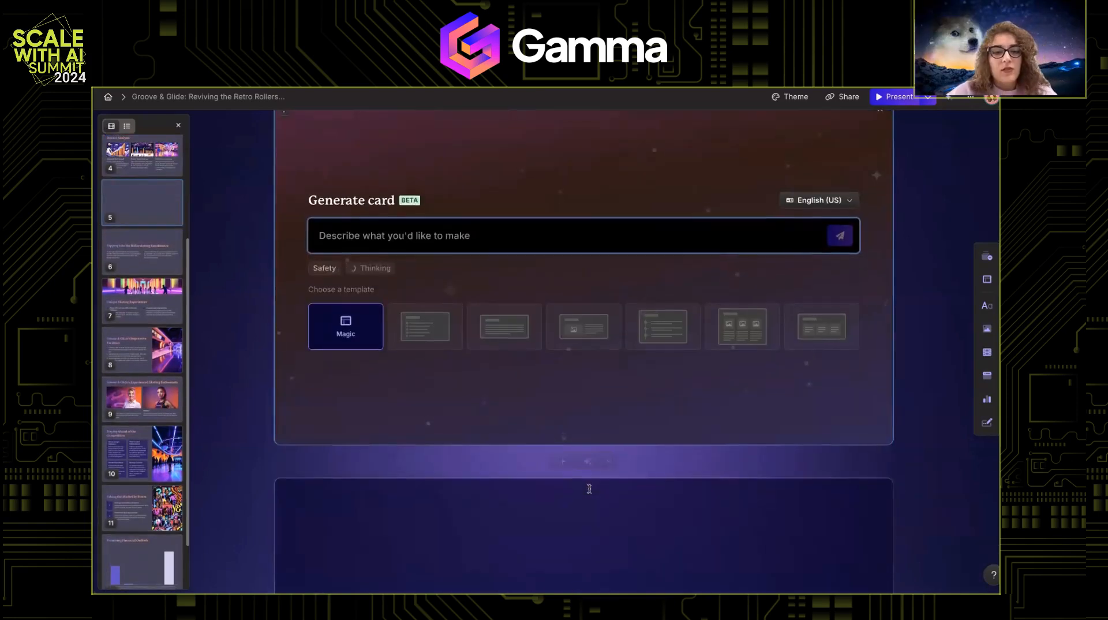
pyautogui.write('Add a card about mar')
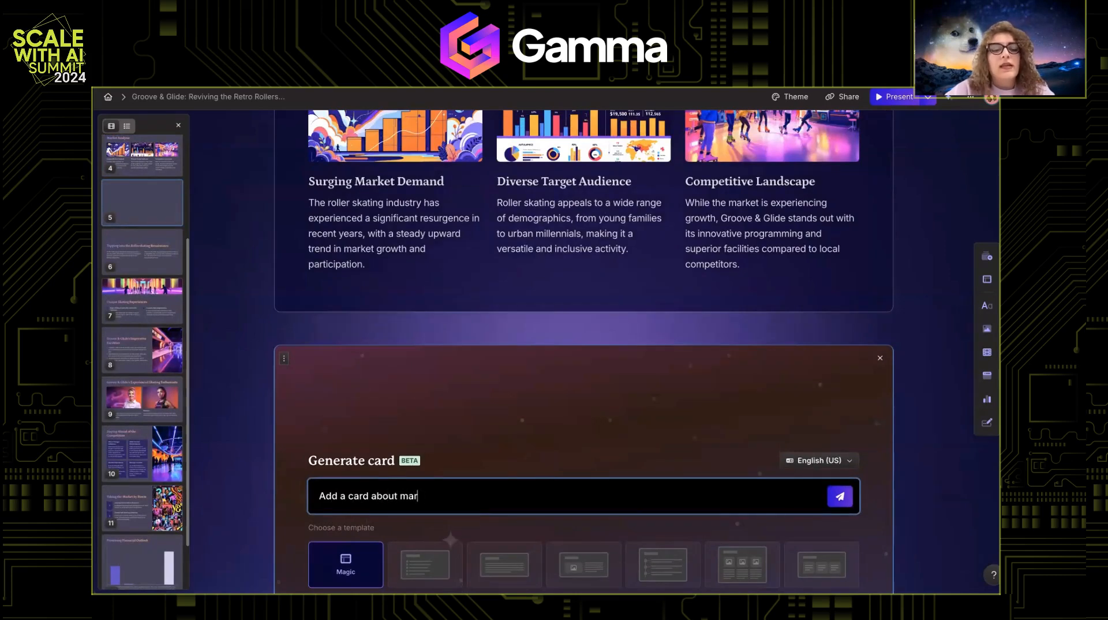
pyautogui.write('ket analysis in the Bay area, CA?')
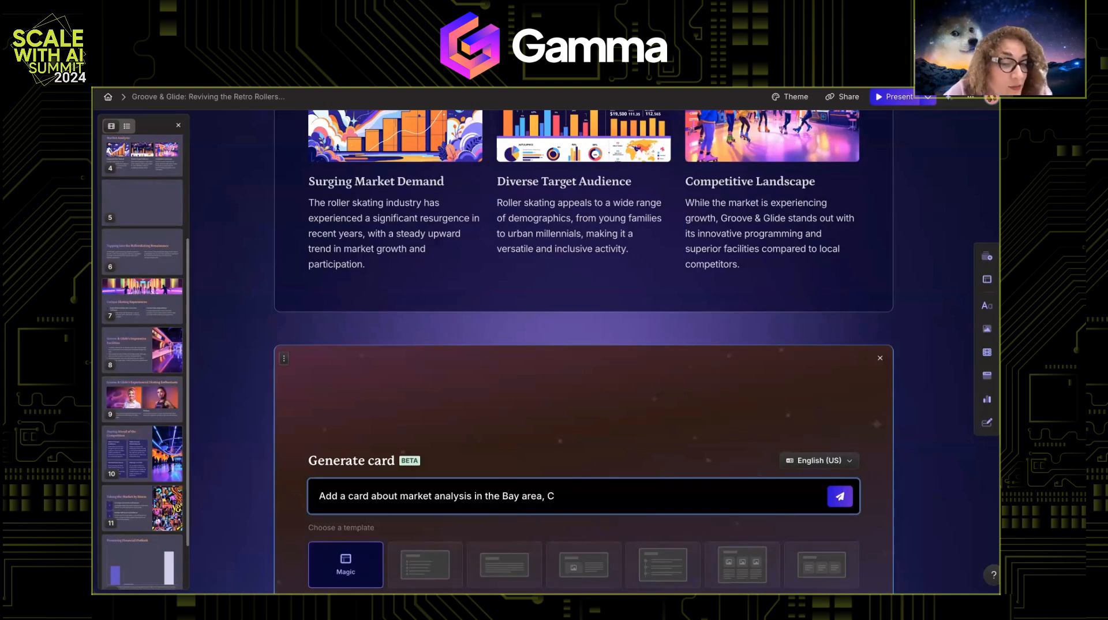
pyautogui.click(841, 496)
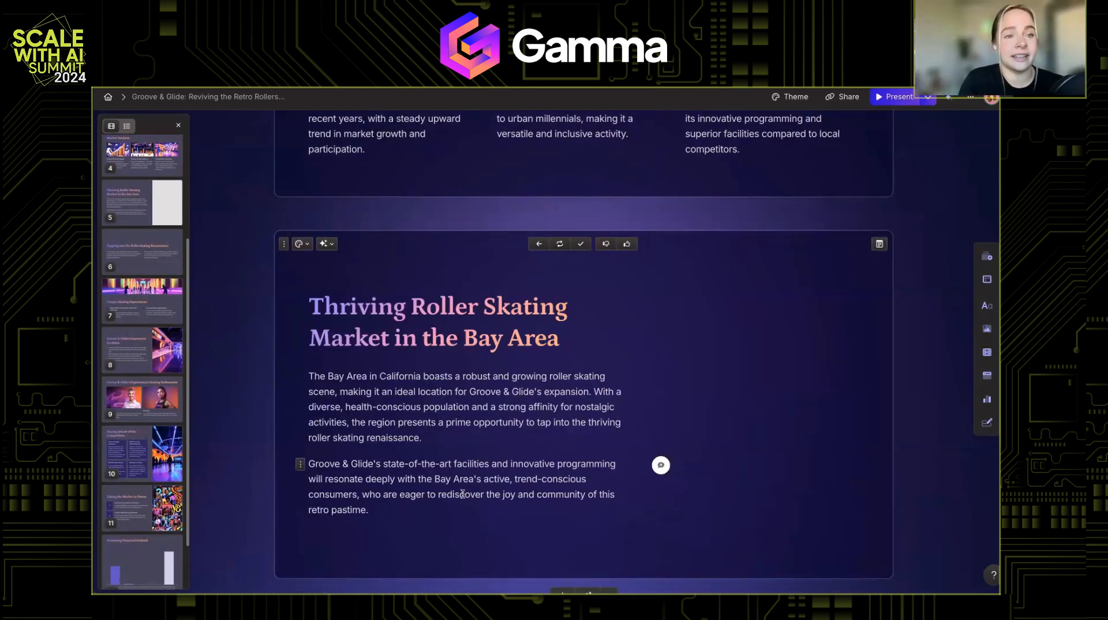
pyautogui.scroll(-1, 463, 494)
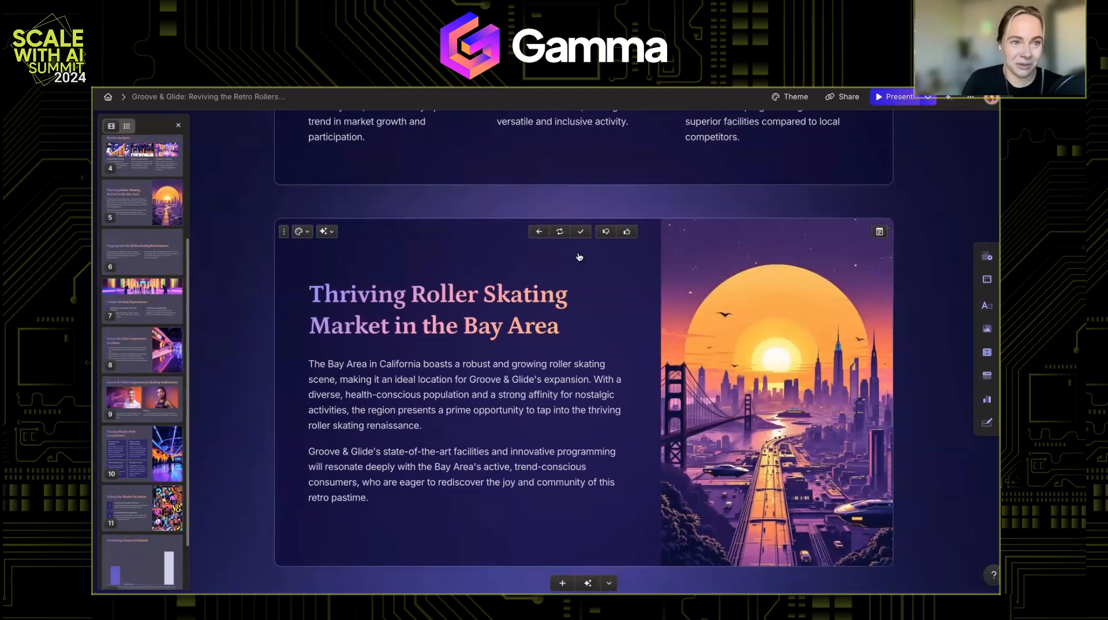
# Regenerate the Bay Area card twice into a Growing Popularity, Demographic Appeal, Limited Competition pyramid
pyautogui.click(561, 231)
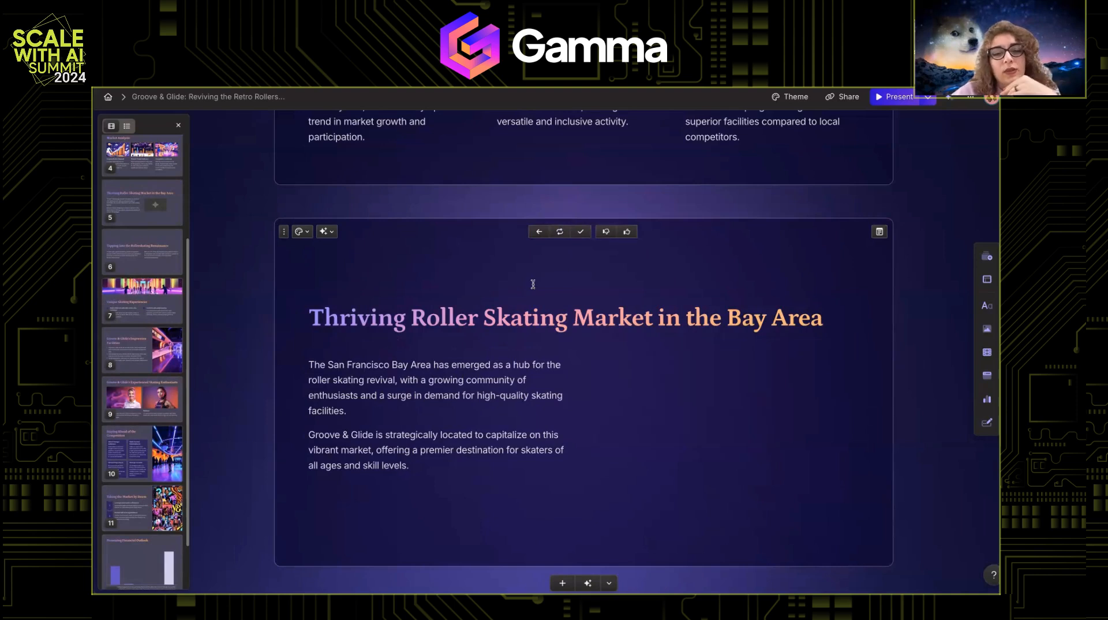
pyautogui.click(560, 232)
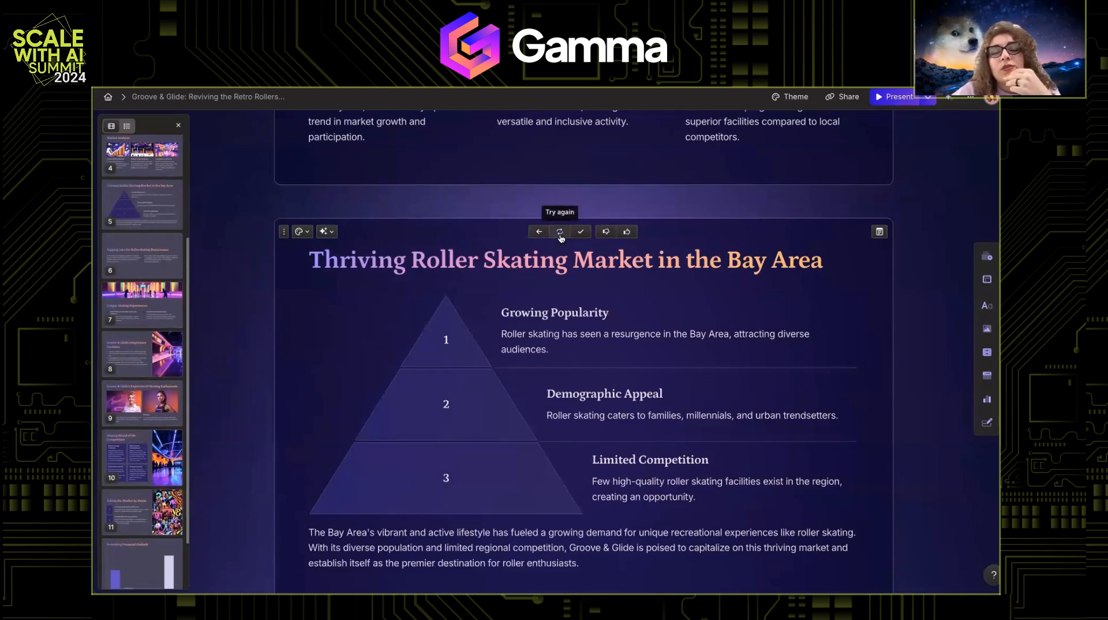
pyautogui.scroll(-1, 539, 350)
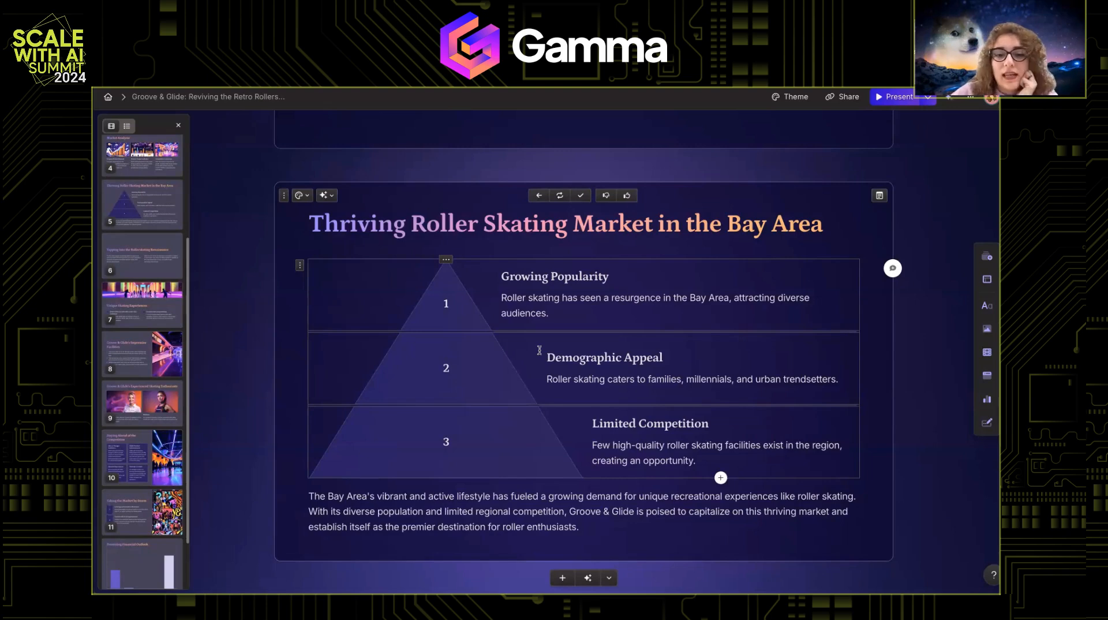
pyautogui.scroll(-1, 539, 350)
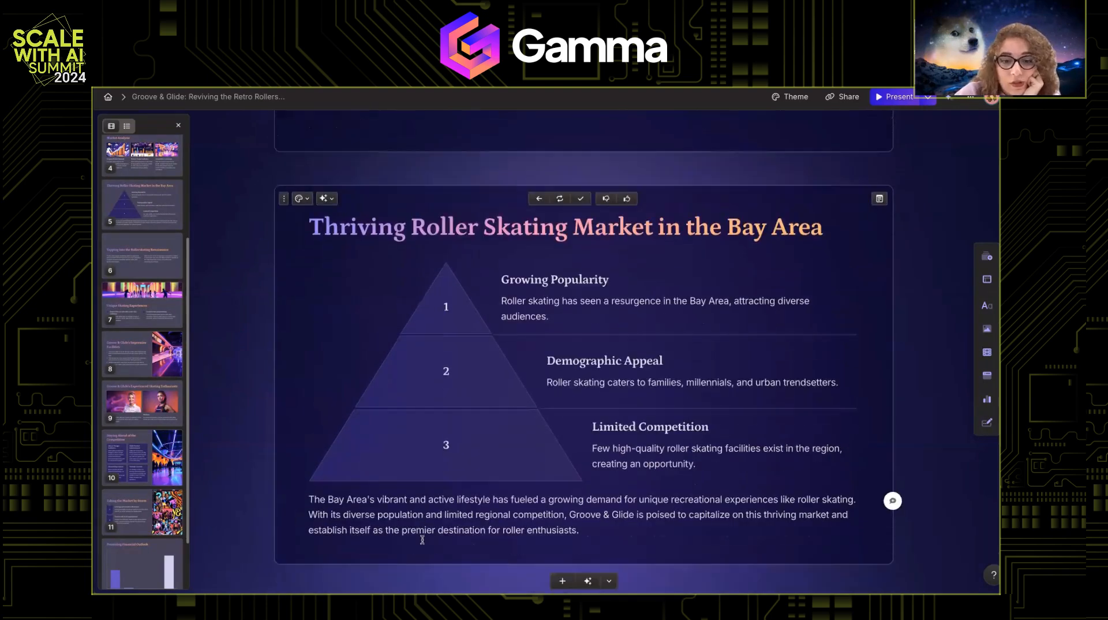
pyautogui.scroll(-10, 421, 542)
pyautogui.scroll(8, 422, 539)
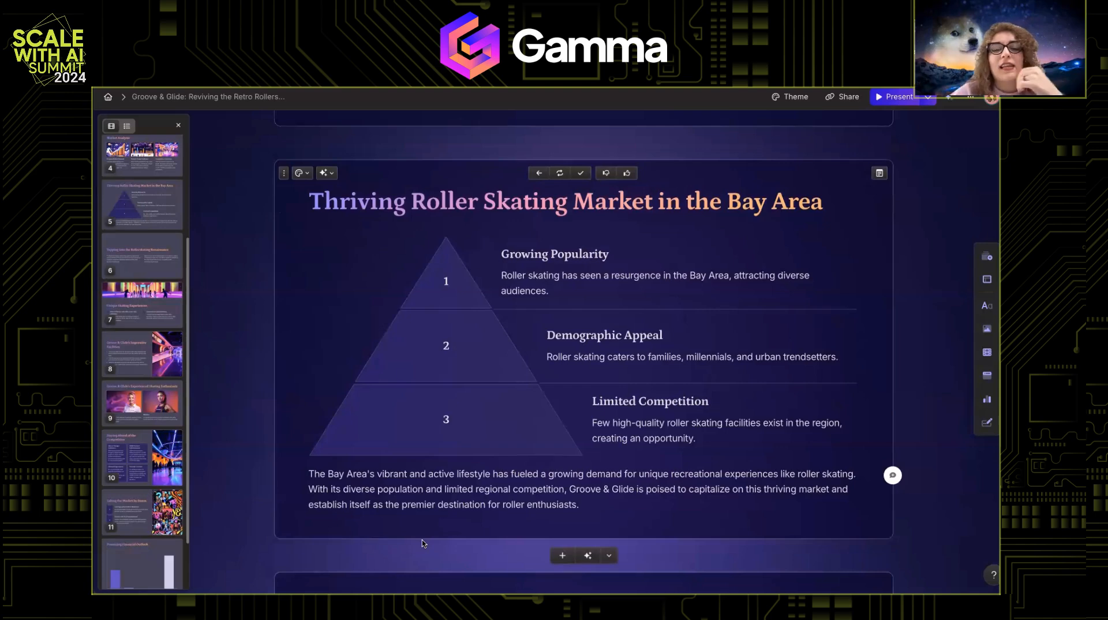
pyautogui.scroll(8, 421, 539)
pyautogui.scroll(-6, 421, 538)
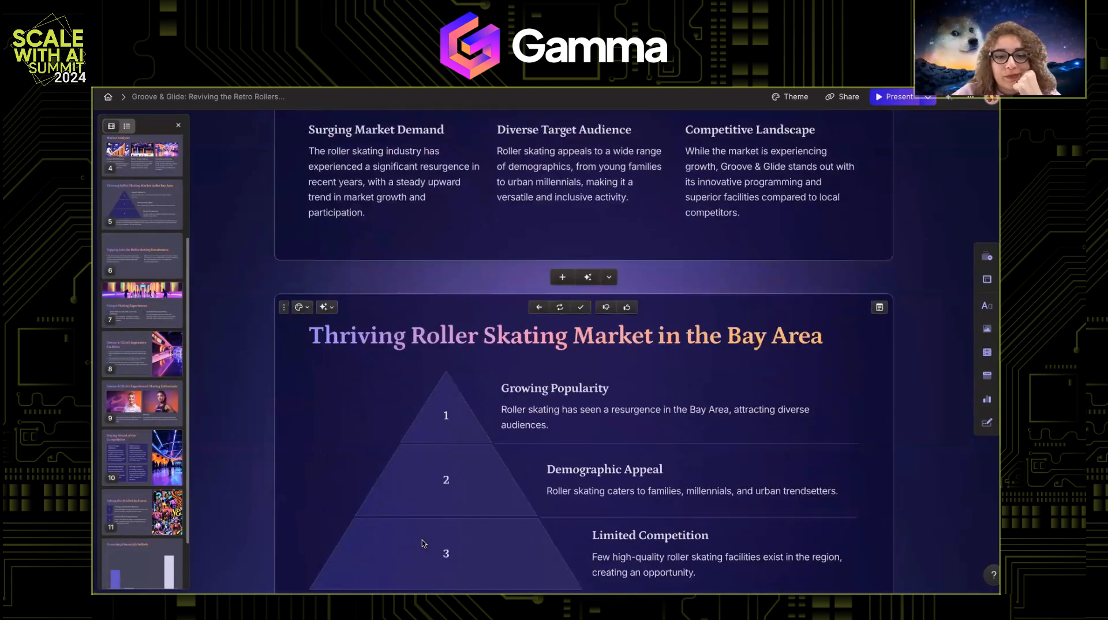
pyautogui.scroll(-3, 422, 539)
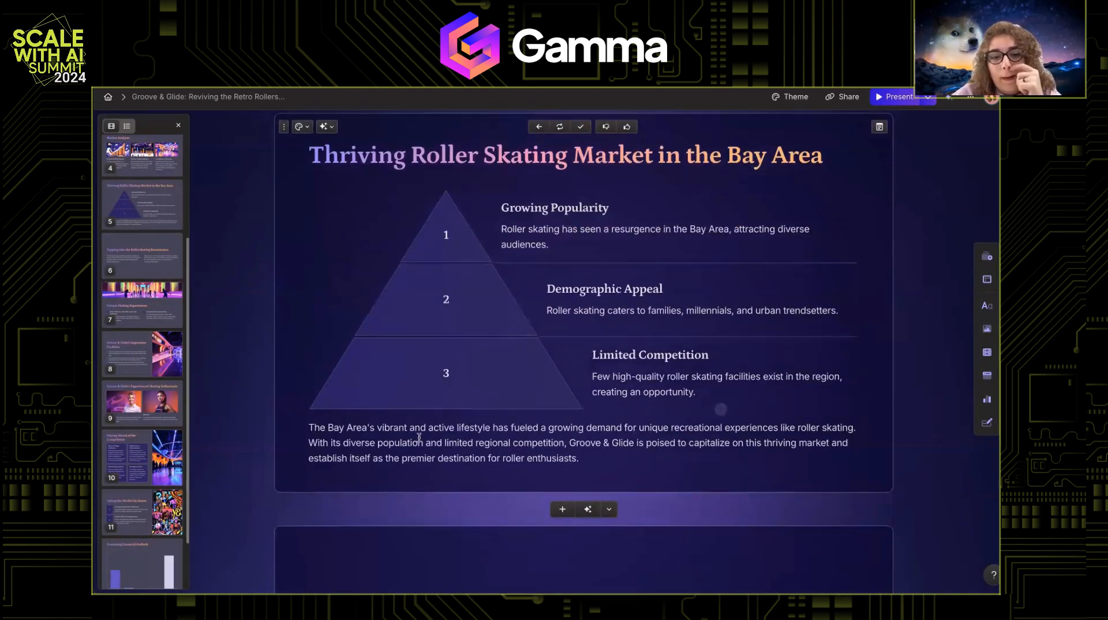
pyautogui.scroll(8, 419, 436)
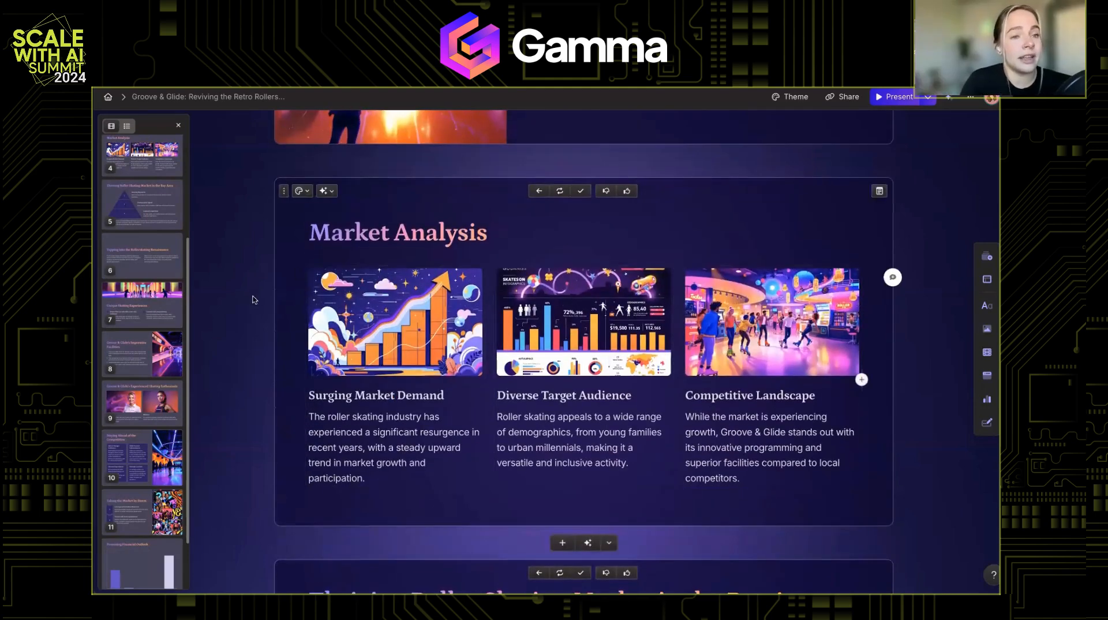
pyautogui.scroll(-4, 255, 300)
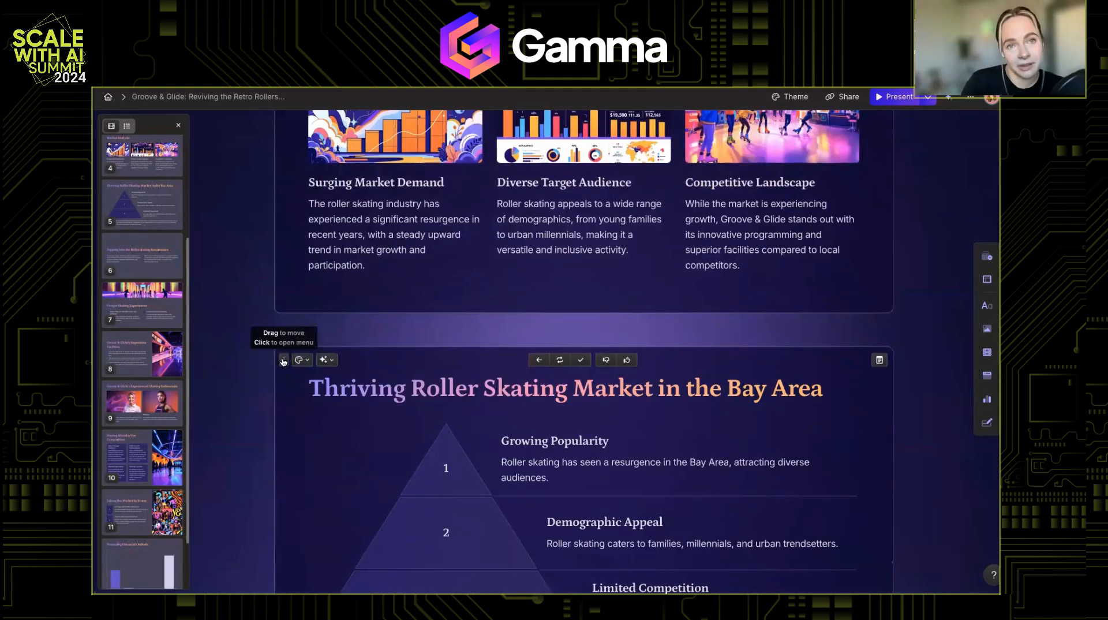
pyautogui.scroll(3, 293, 268)
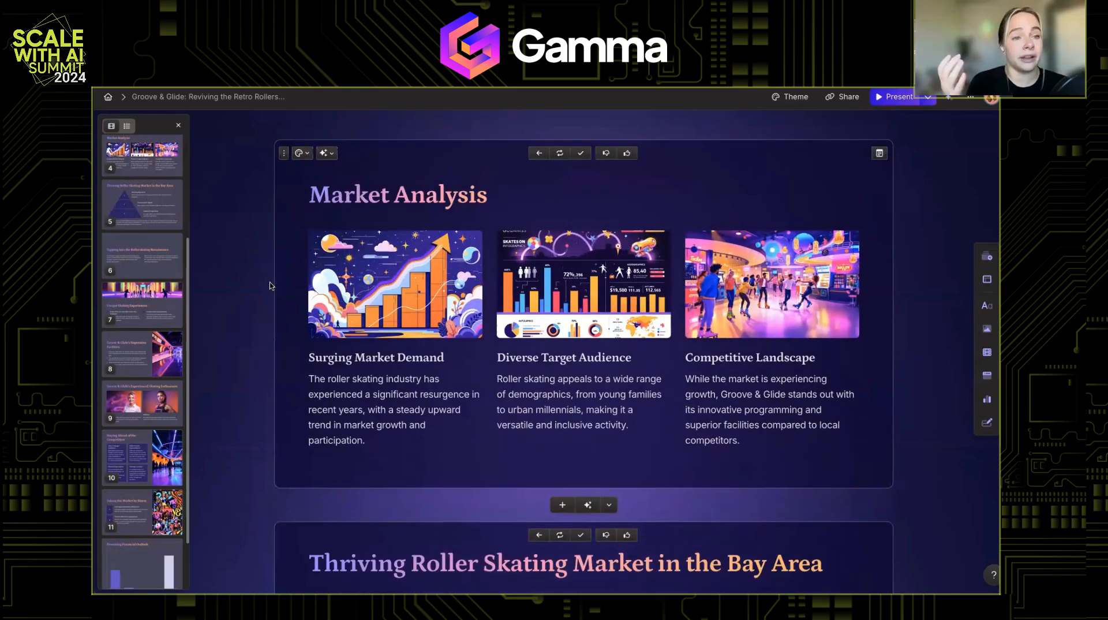
pyautogui.scroll(15, 269, 285)
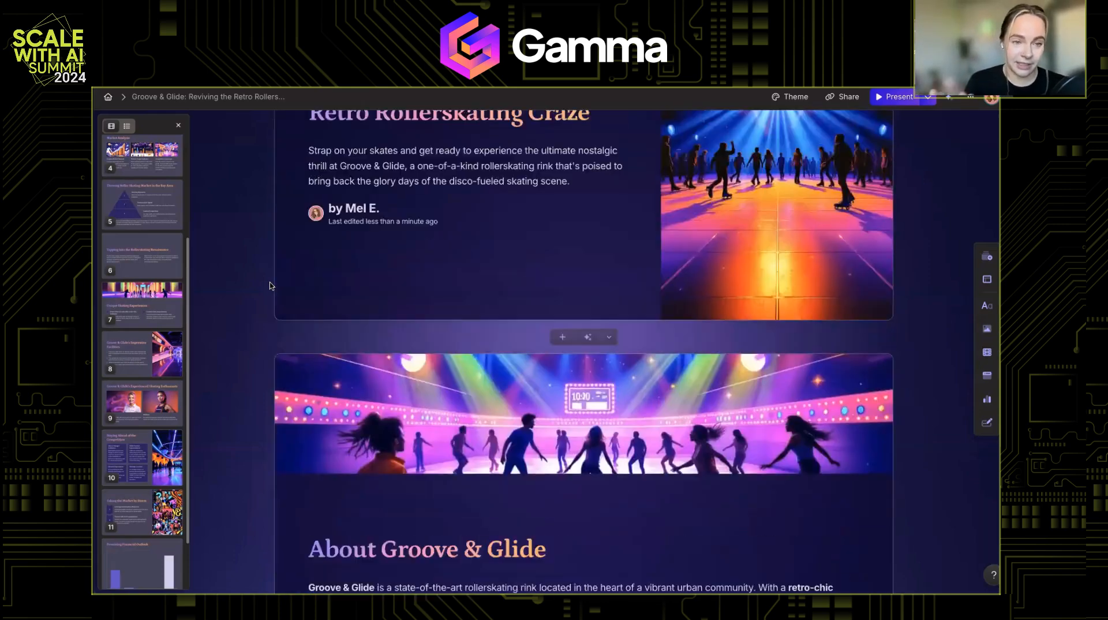
# Insert a blank card after the title slide and title it 'I am a card'
pyautogui.click(563, 491)
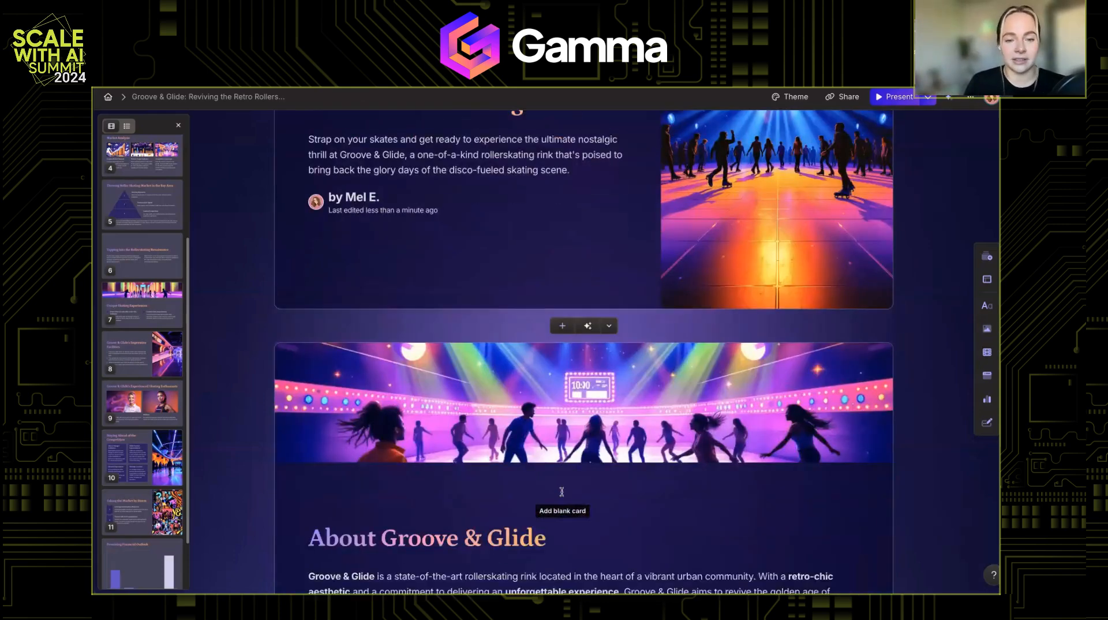
pyautogui.click(282, 227)
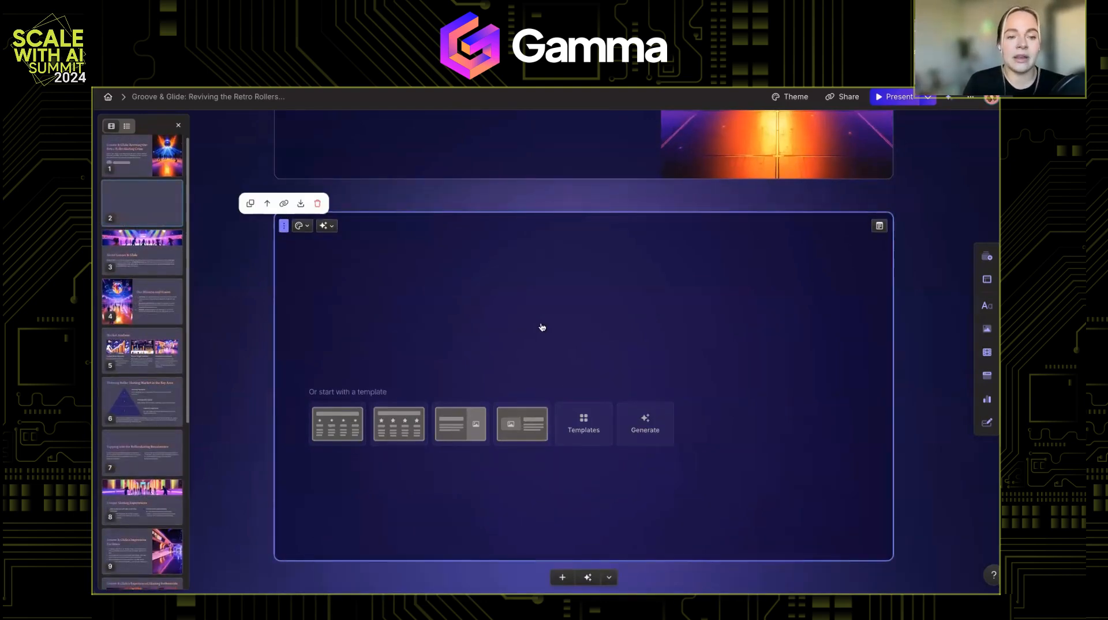
pyautogui.click(244, 283)
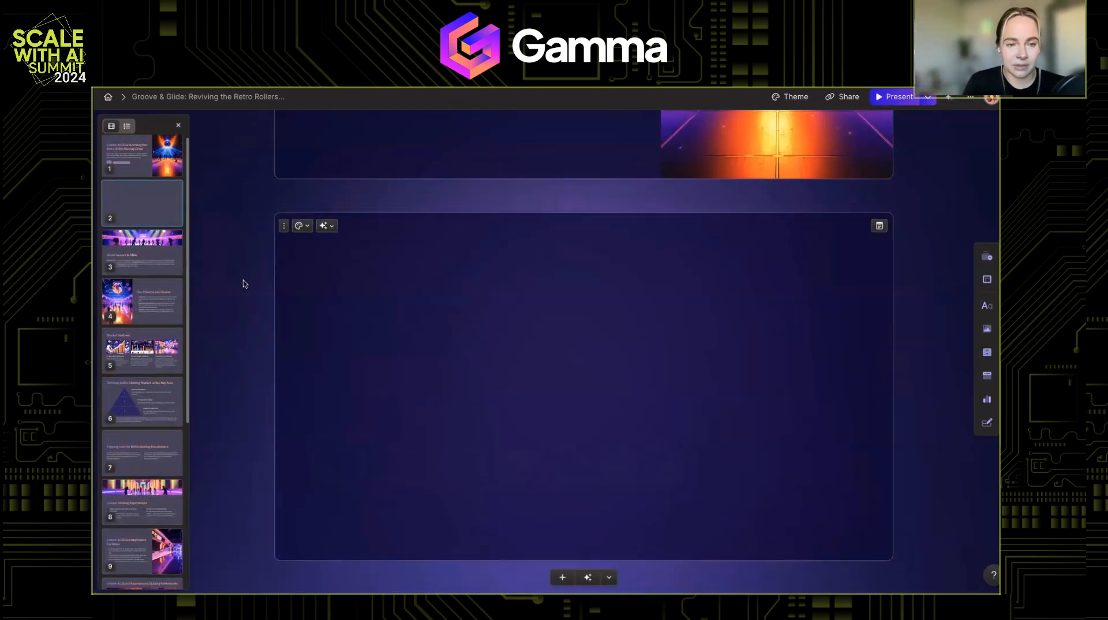
pyautogui.click(330, 324)
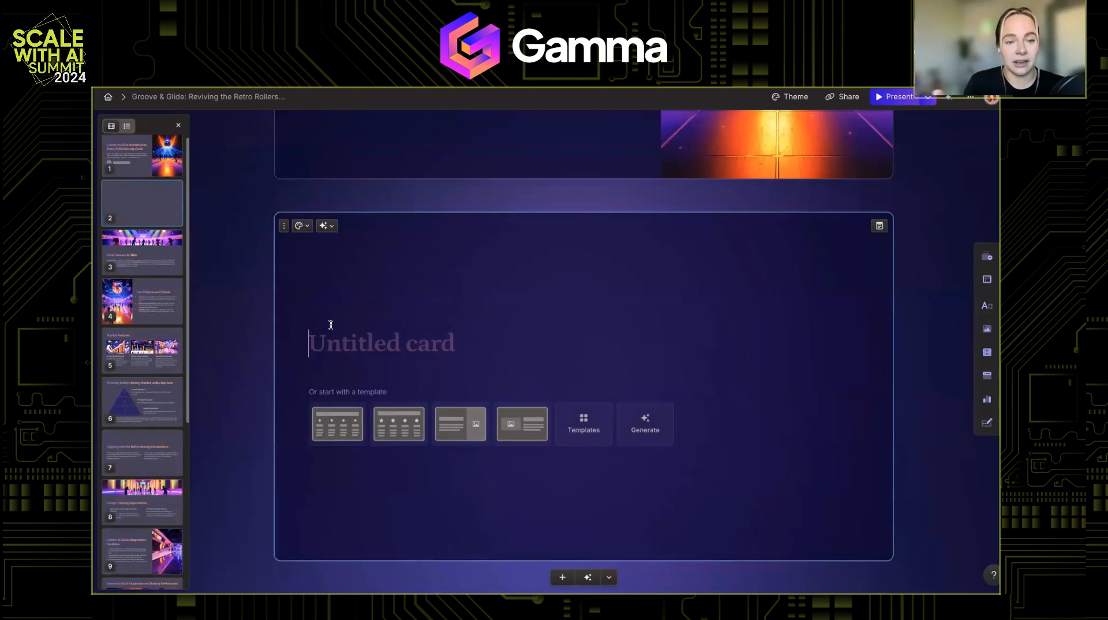
pyautogui.write('I am a card')
# Give the card an abstract accent image placed on its right side
pyautogui.click(299, 226)
pyautogui.click(334, 257)
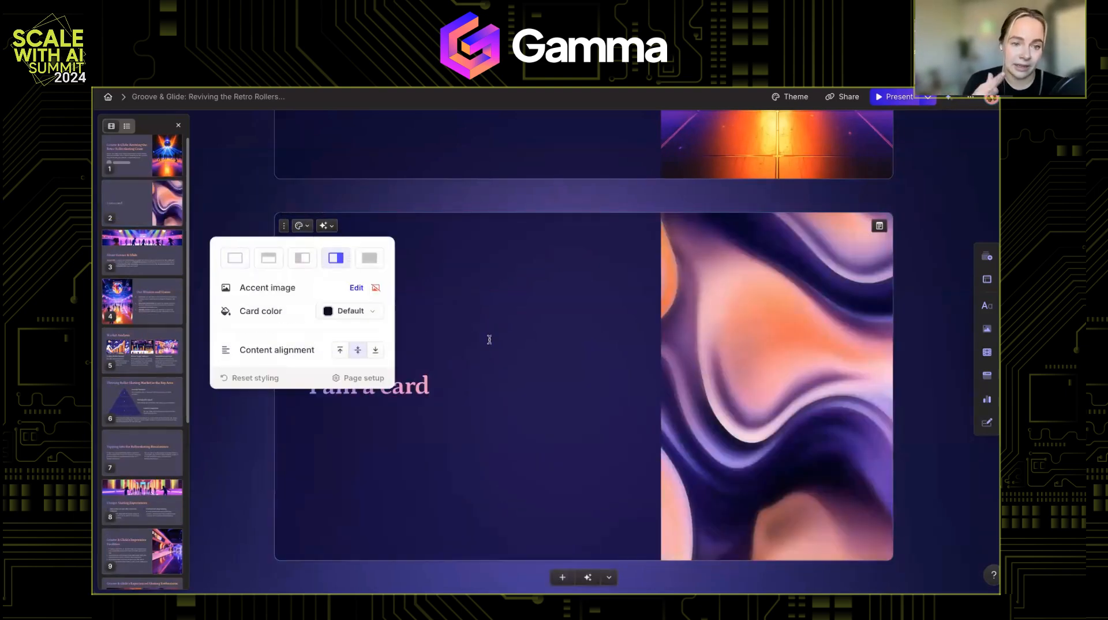
pyautogui.click(303, 257)
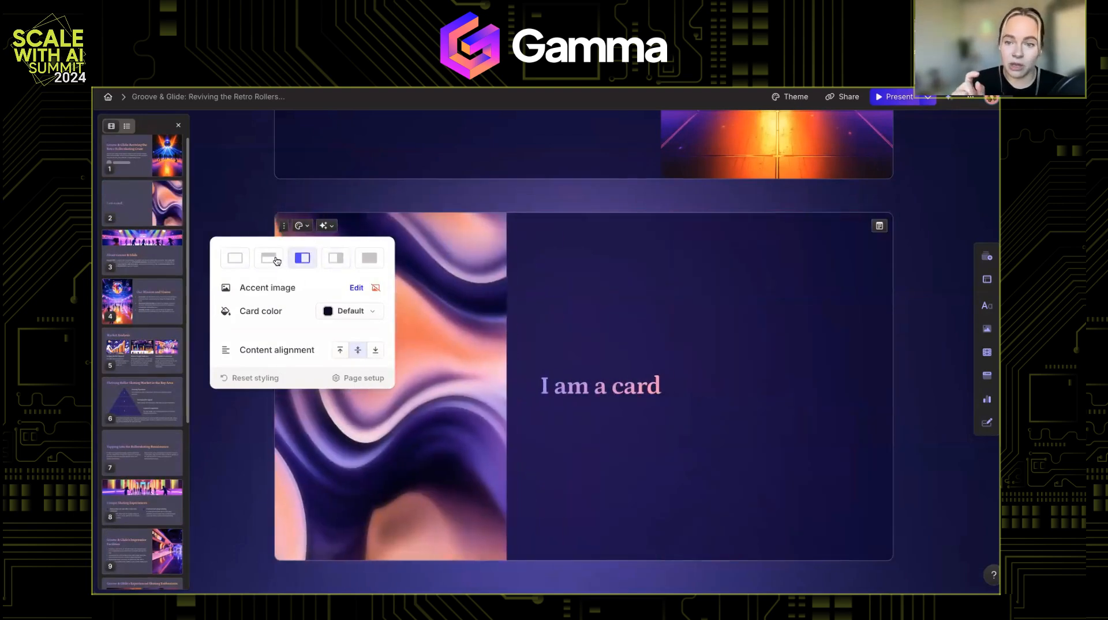
pyautogui.click(271, 260)
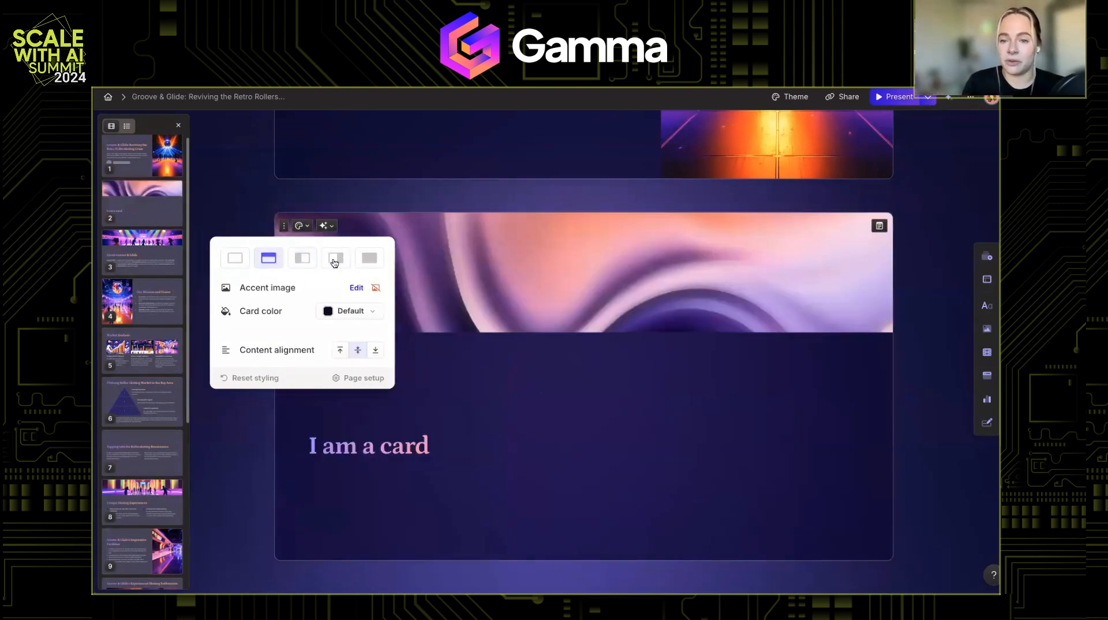
pyautogui.click(335, 260)
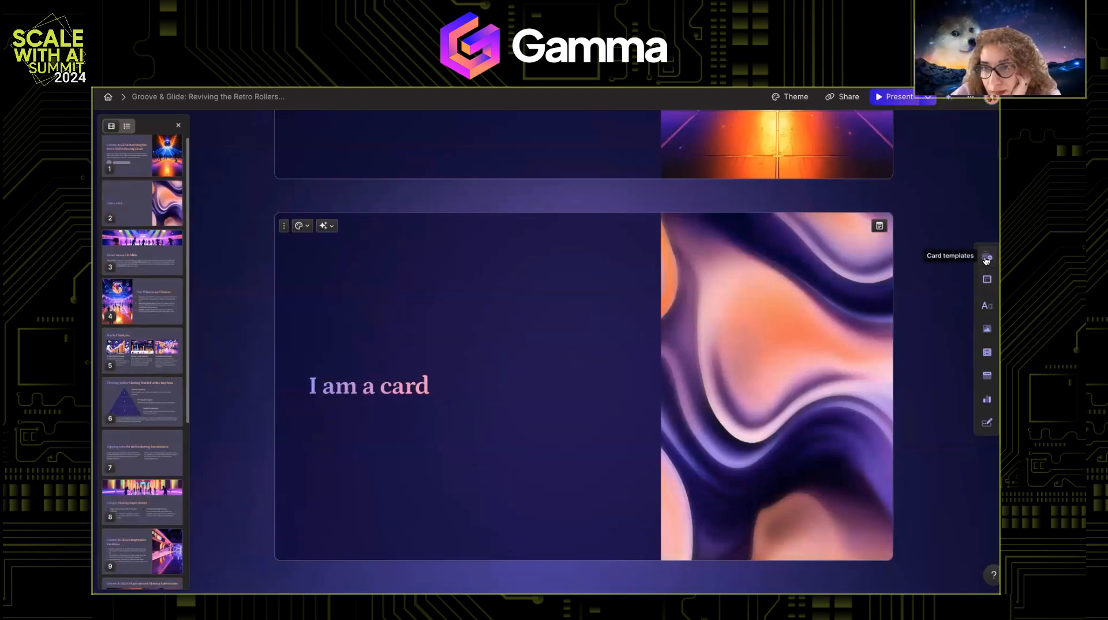
pyautogui.click(986, 256)
pyautogui.click(565, 232)
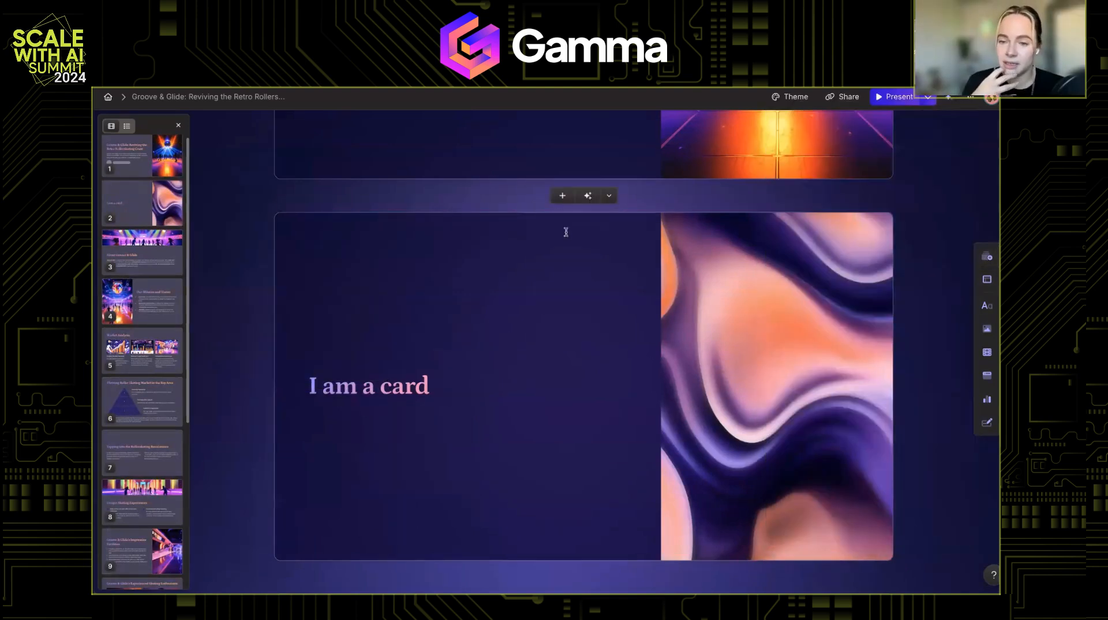
pyautogui.tripleClick(416, 388)
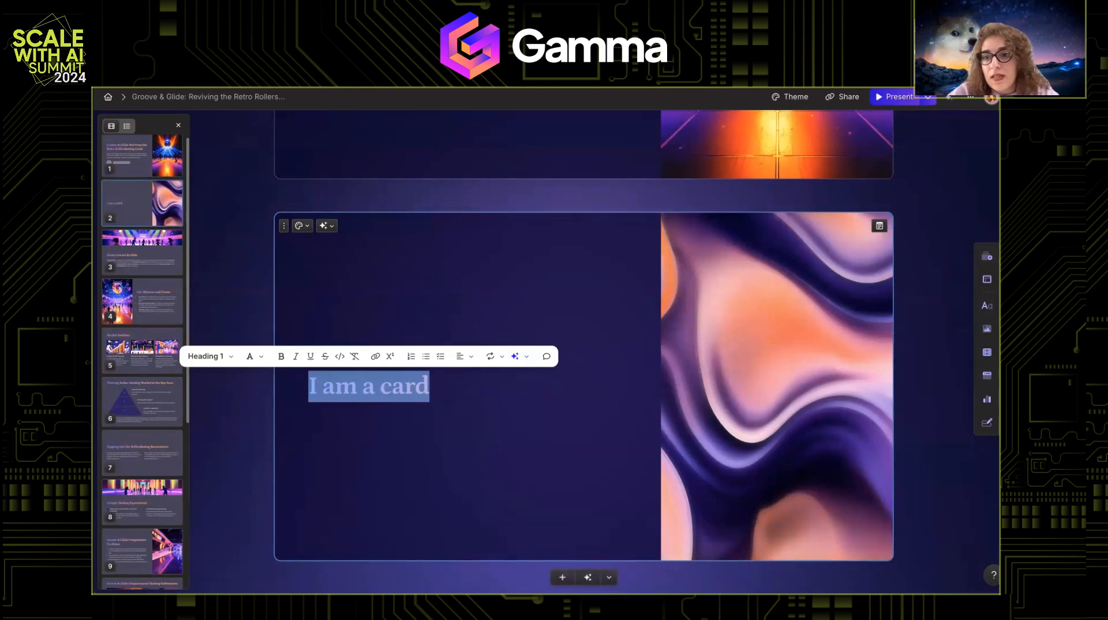
# Drag an image-and-text template card in before 'I am a card'
pyautogui.click(987, 256)
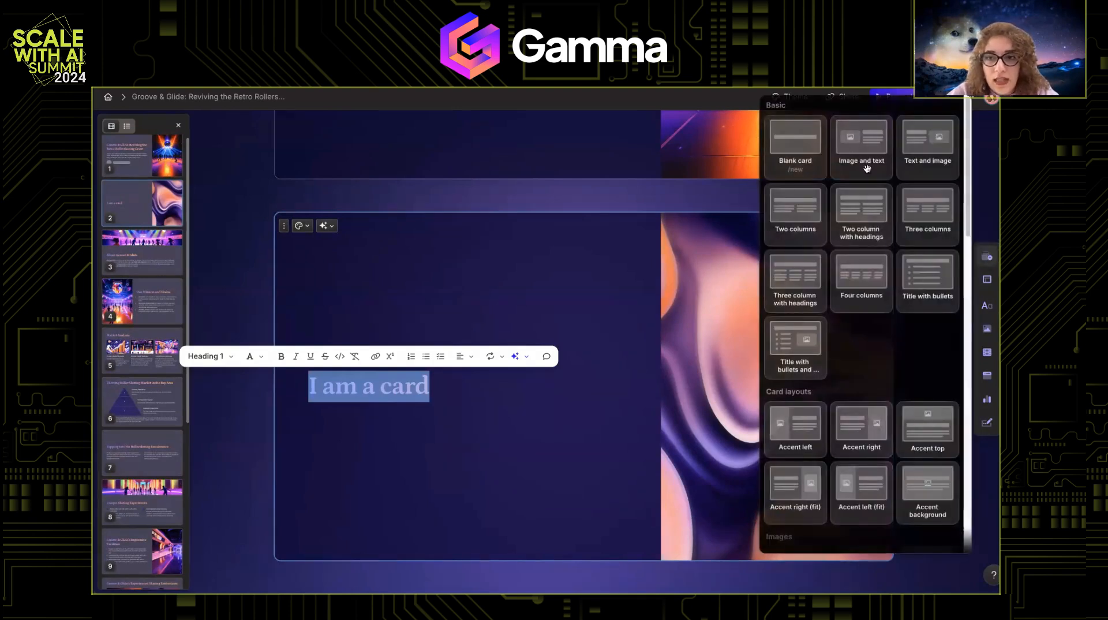
pyautogui.moveTo(868, 152); pyautogui.dragTo(599, 194)
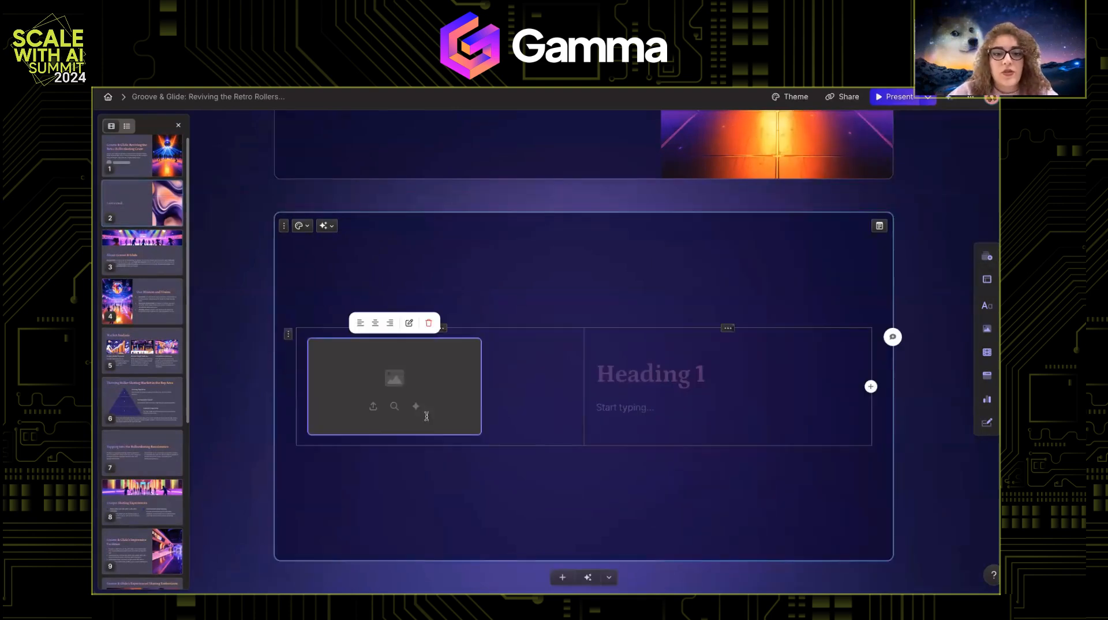
pyautogui.click(650, 378)
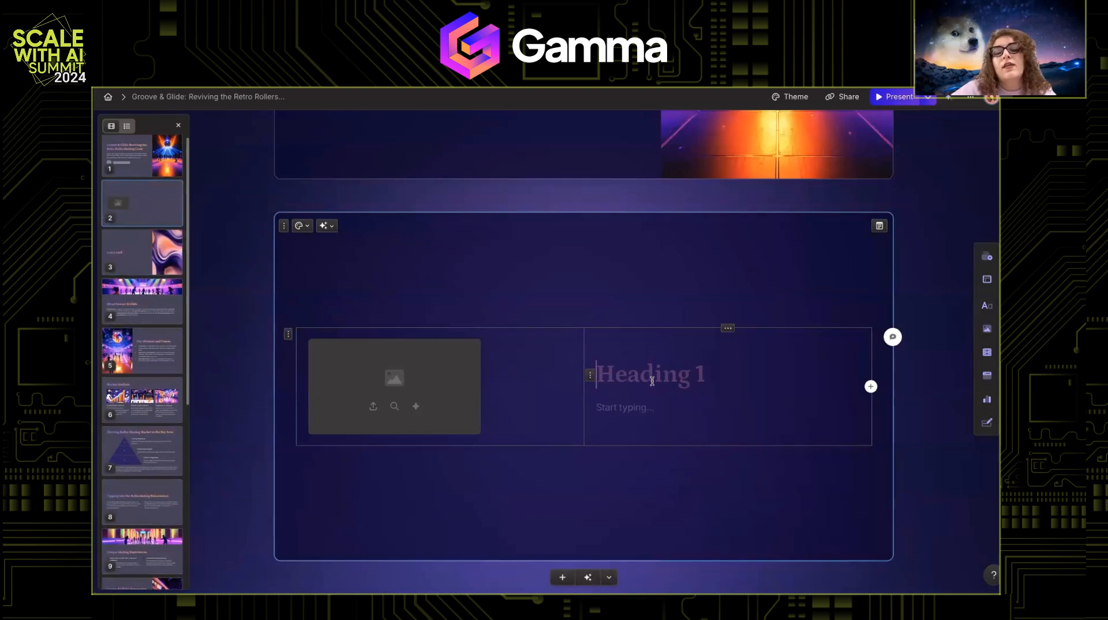
# Add an untitled card with four empty columns from the card templates
pyautogui.click(987, 256)
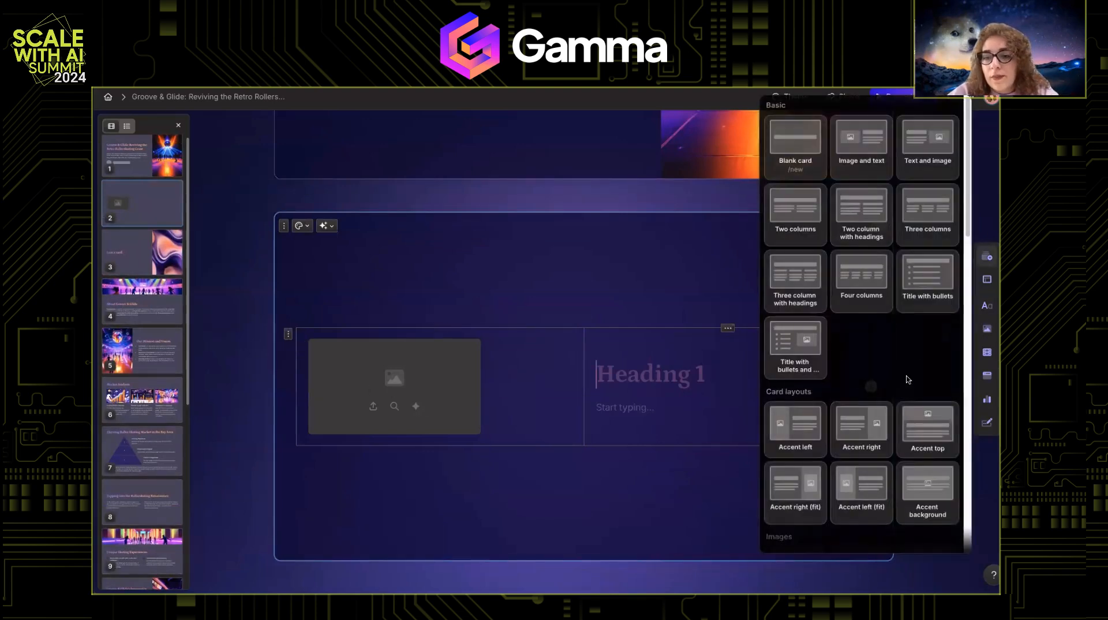
pyautogui.scroll(-1, 908, 379)
pyautogui.moveTo(861, 219); pyautogui.dragTo(577, 197)
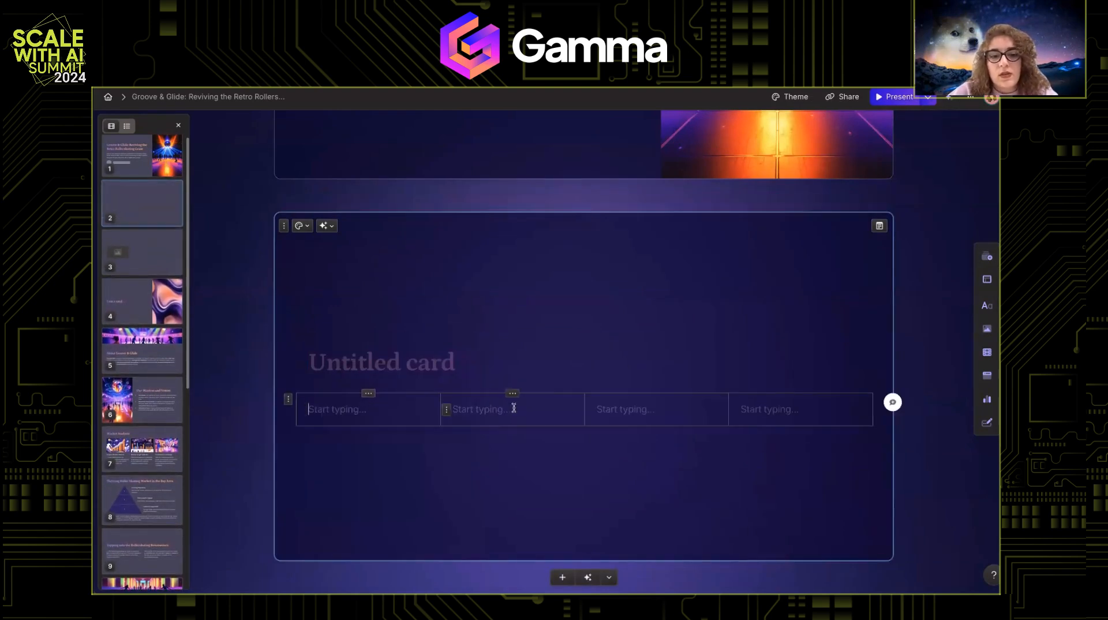
pyautogui.scroll(1, 595, 177)
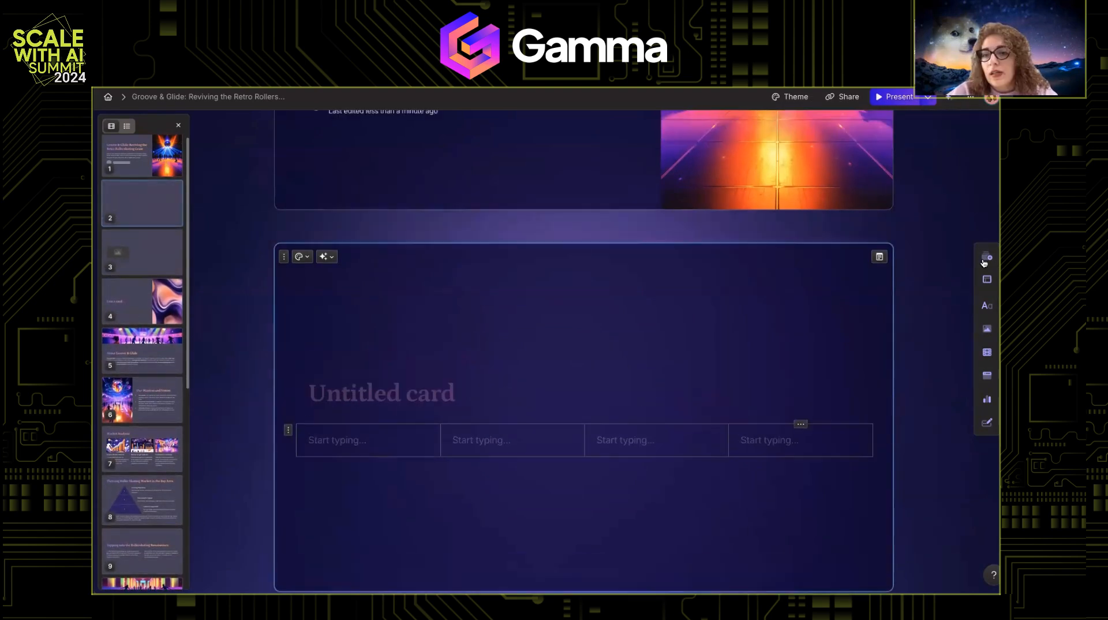
pyautogui.moveTo(984, 260)
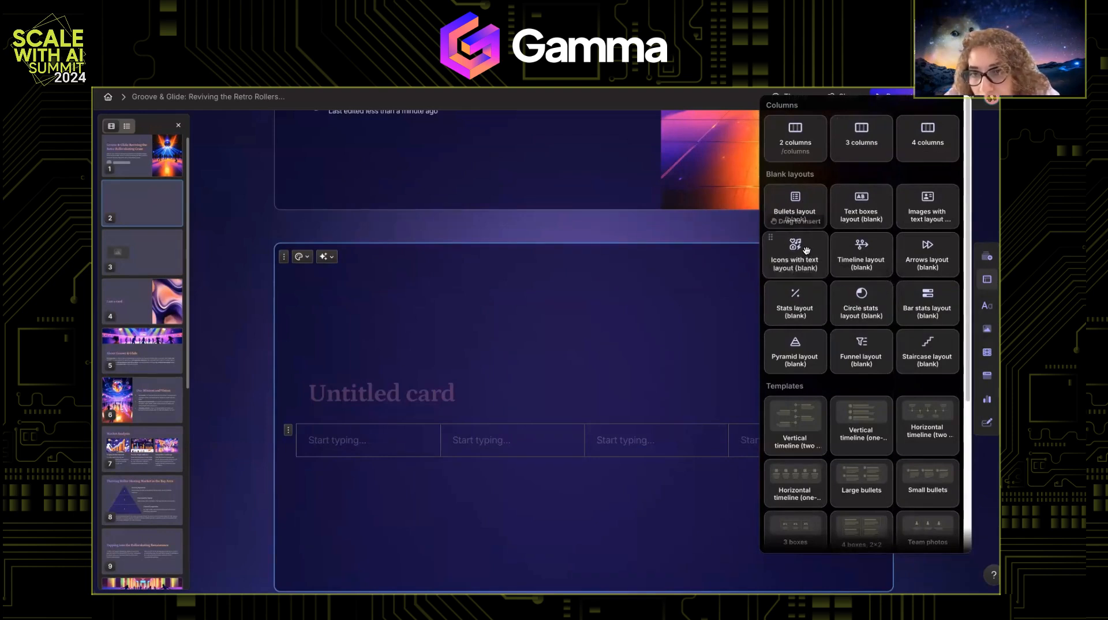
# Insert an images-with-text layout with the AI Groove & Glide rink image in the middle item
pyautogui.moveTo(923, 208); pyautogui.dragTo(496, 357)
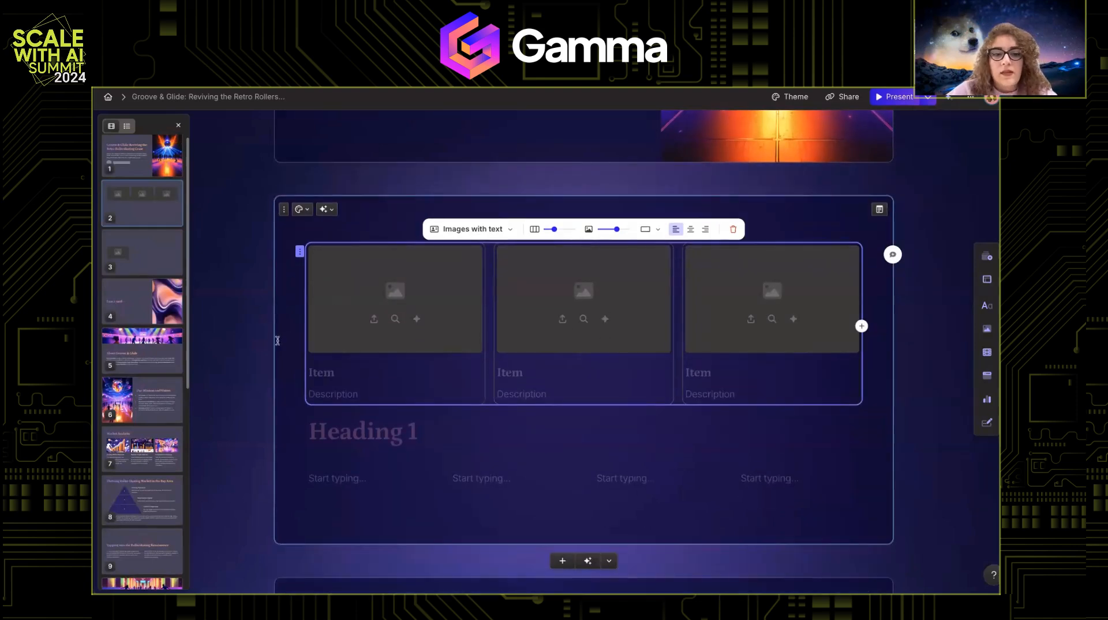
pyautogui.click(277, 340)
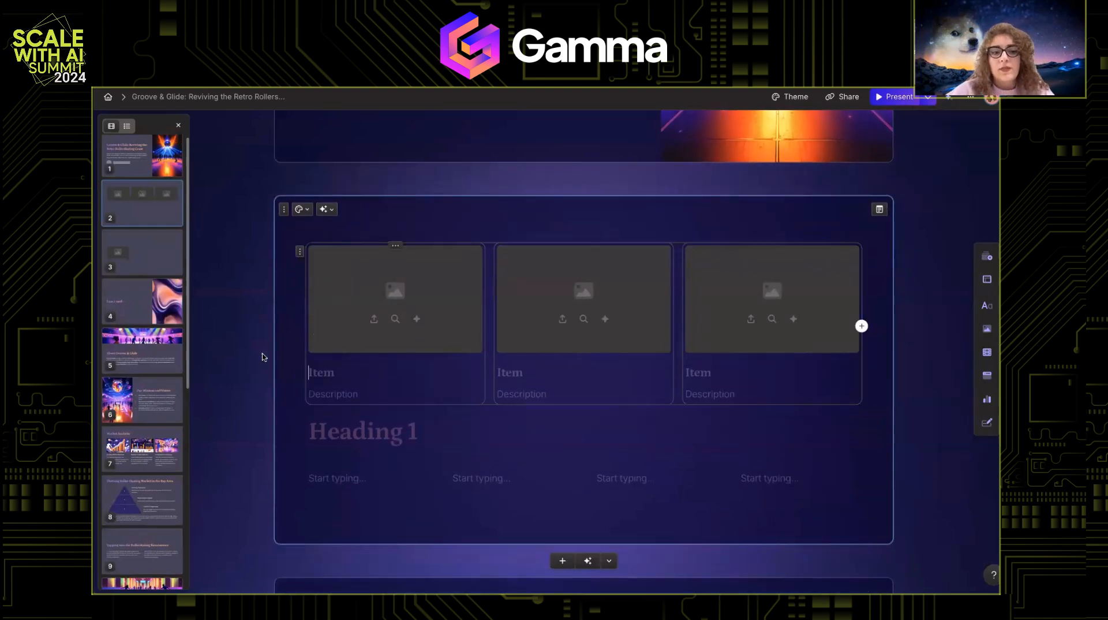
pyautogui.click(604, 318)
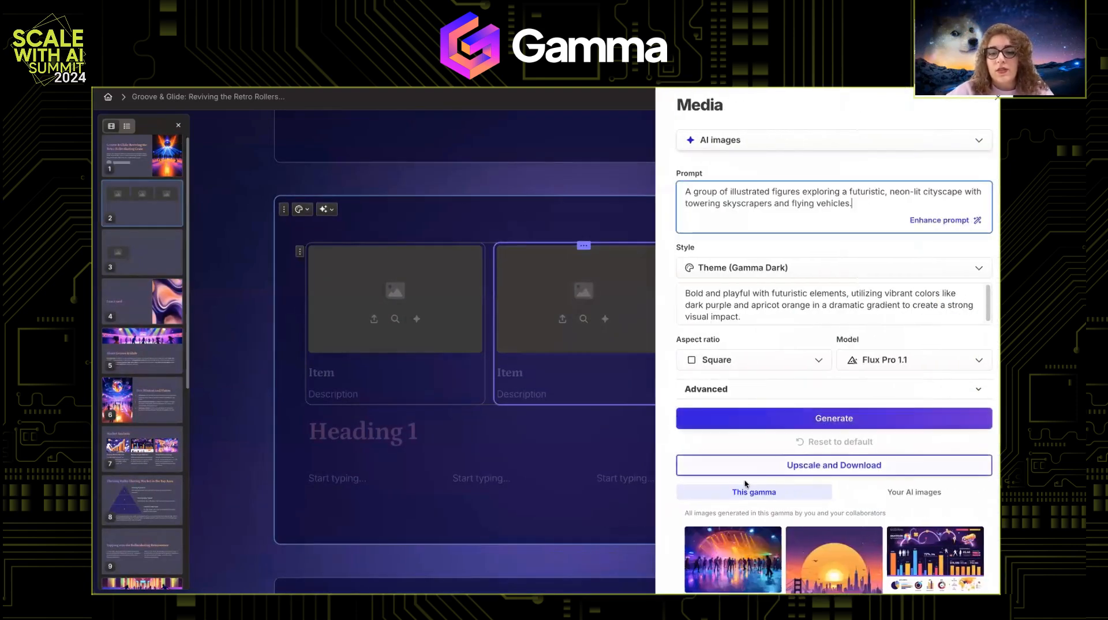
pyautogui.scroll(-5, 744, 484)
pyautogui.click(946, 438)
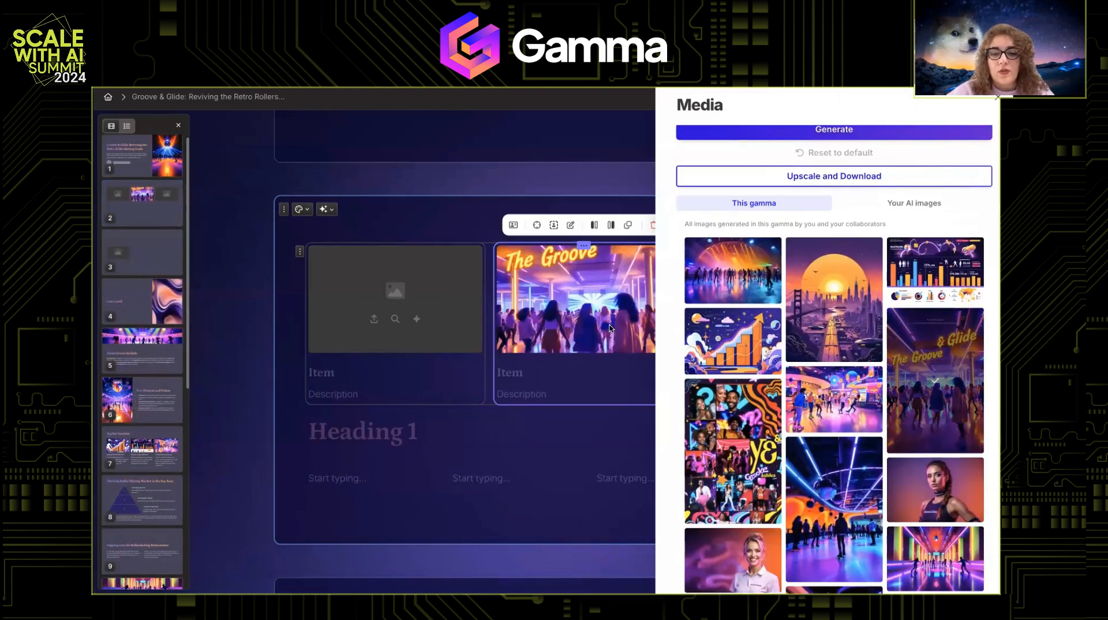
pyautogui.click(549, 381)
pyautogui.write('Title ')
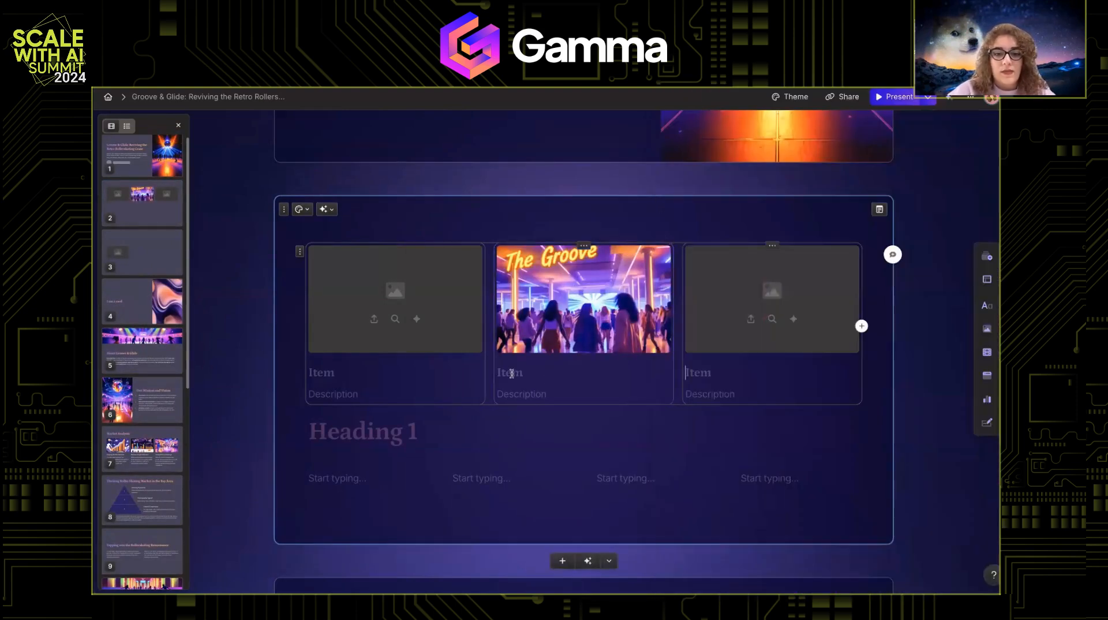
pyautogui.write('Description')
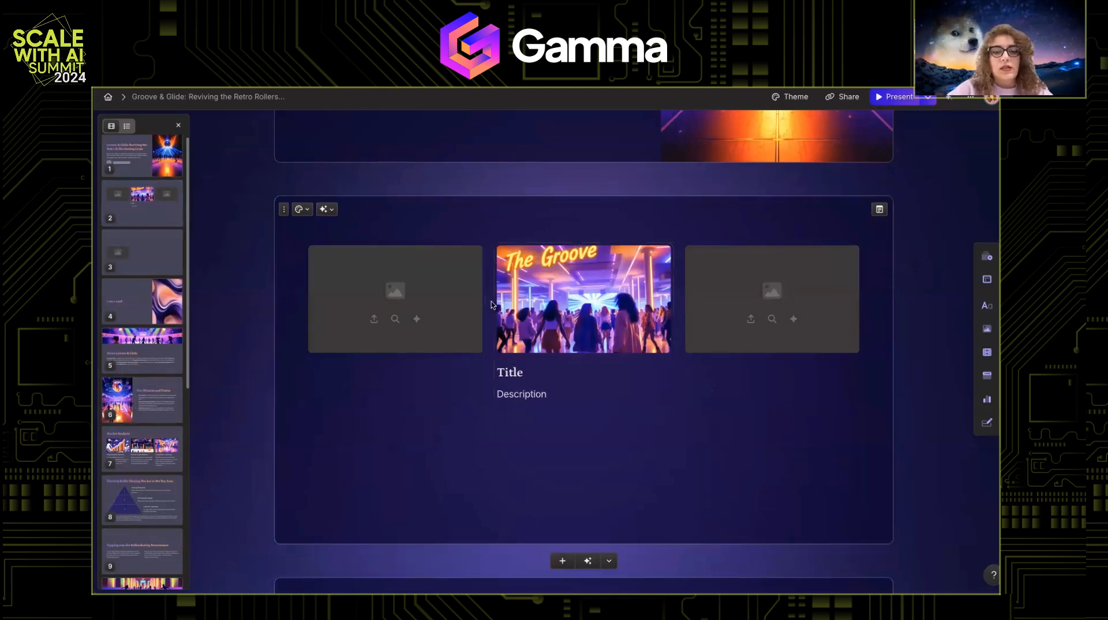
# Enlarge the layout's images and set their shape to Square
pyautogui.moveTo(603, 233); pyautogui.dragTo(639, 231)
pyautogui.moveTo(553, 230); pyautogui.dragTo(554, 207)
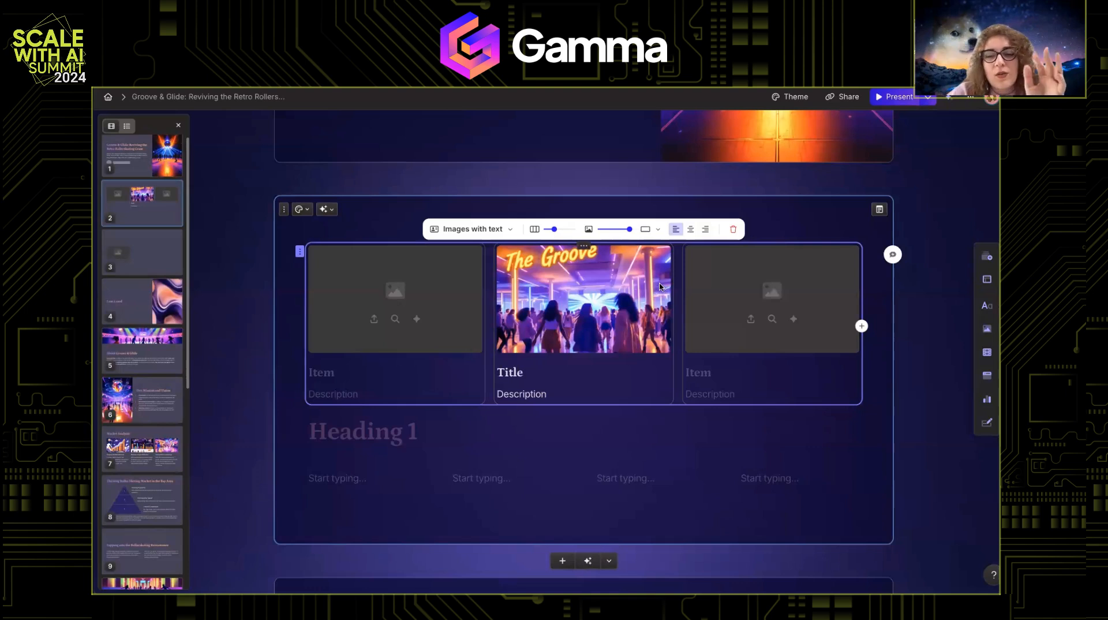
pyautogui.click(651, 229)
pyautogui.click(672, 273)
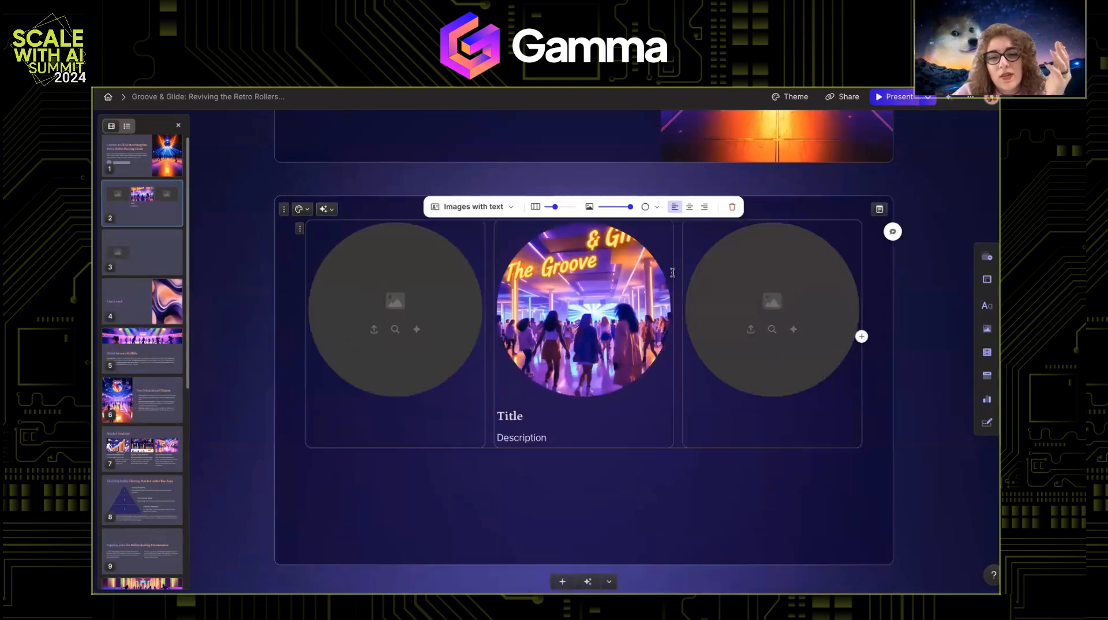
pyautogui.click(650, 207)
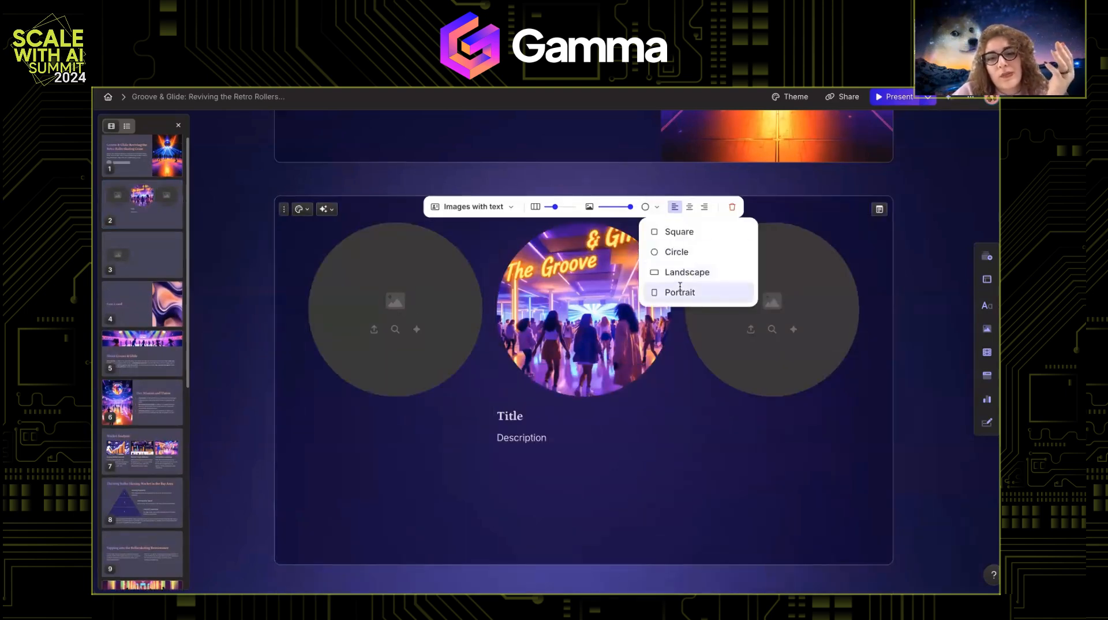
pyautogui.click(679, 290)
pyautogui.click(647, 206)
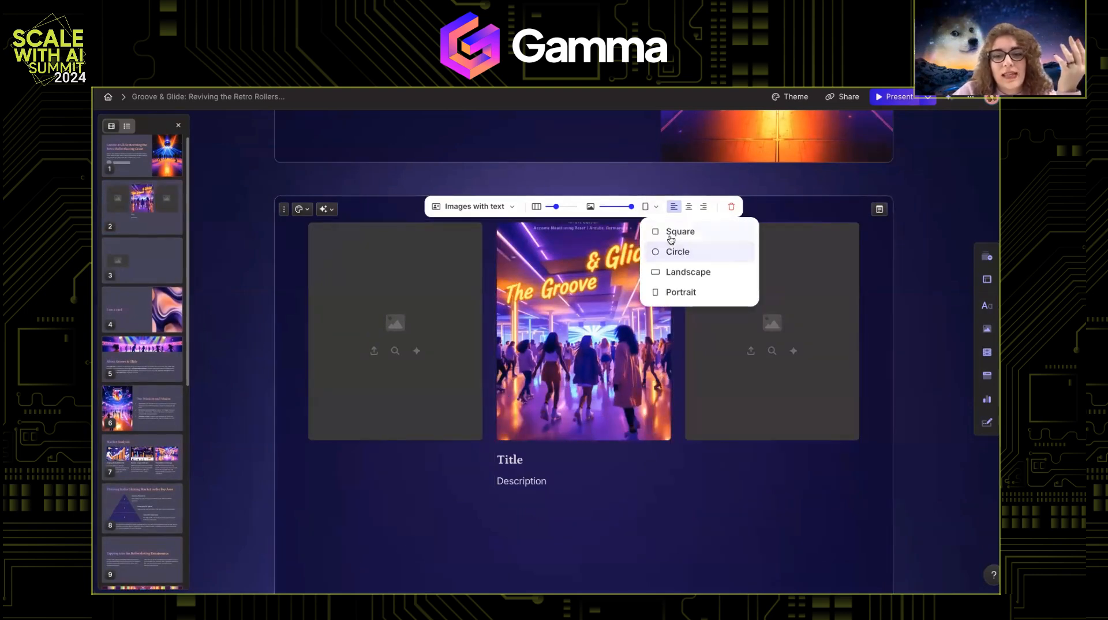
pyautogui.click(670, 237)
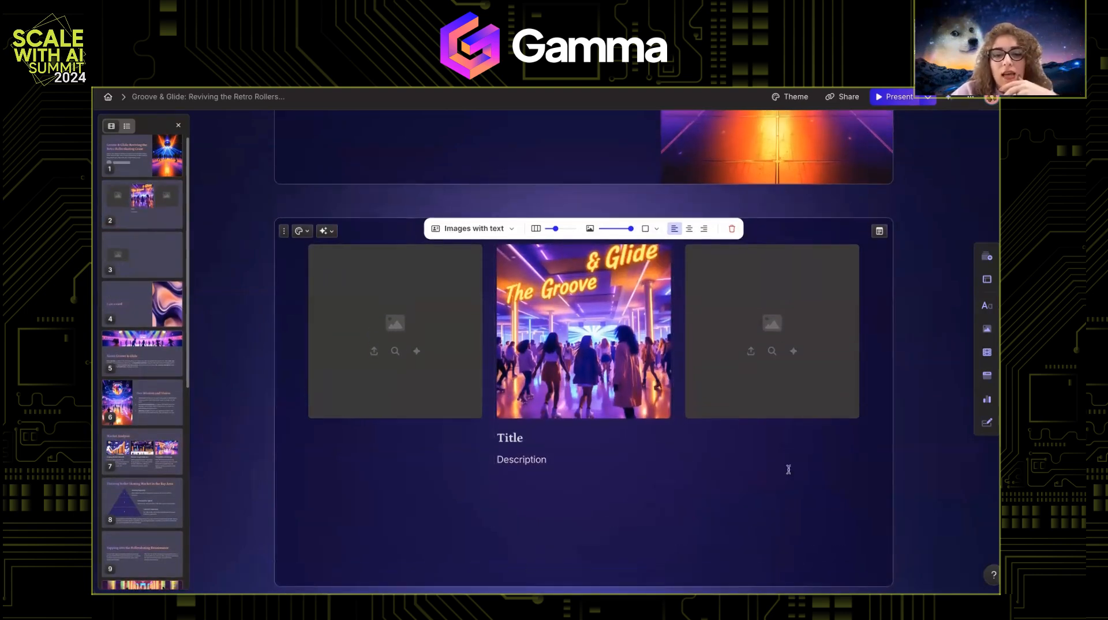
pyautogui.click(532, 505)
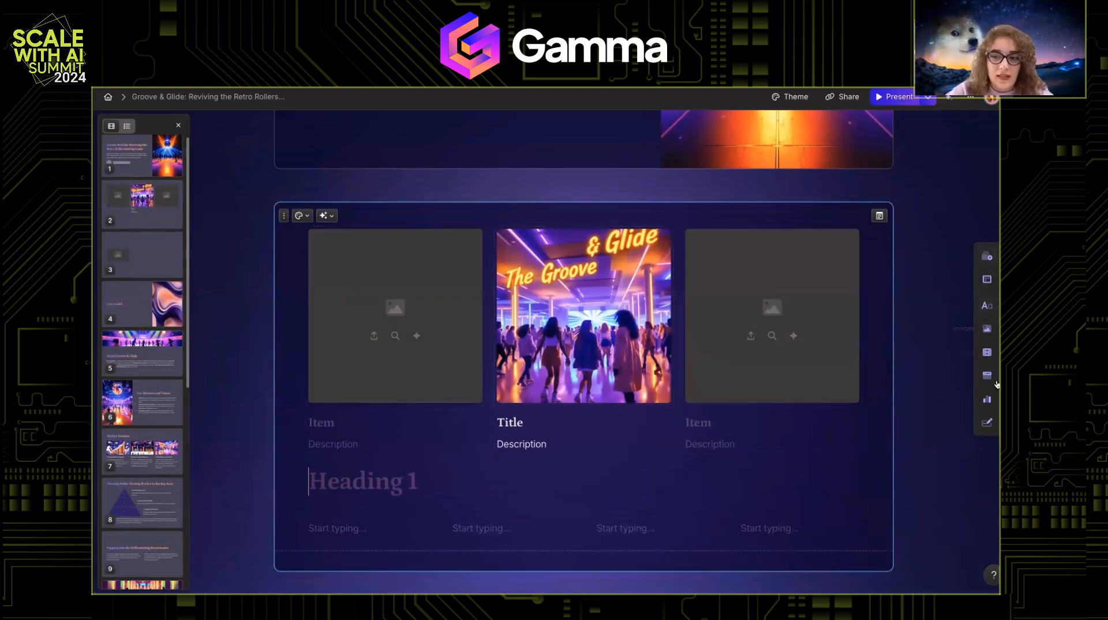
# Insert a two-sided vertical timeline via /time with titles Step 1, Step 2 and Step 3
pyautogui.scroll(-2, 351, 440)
pyautogui.write('/')
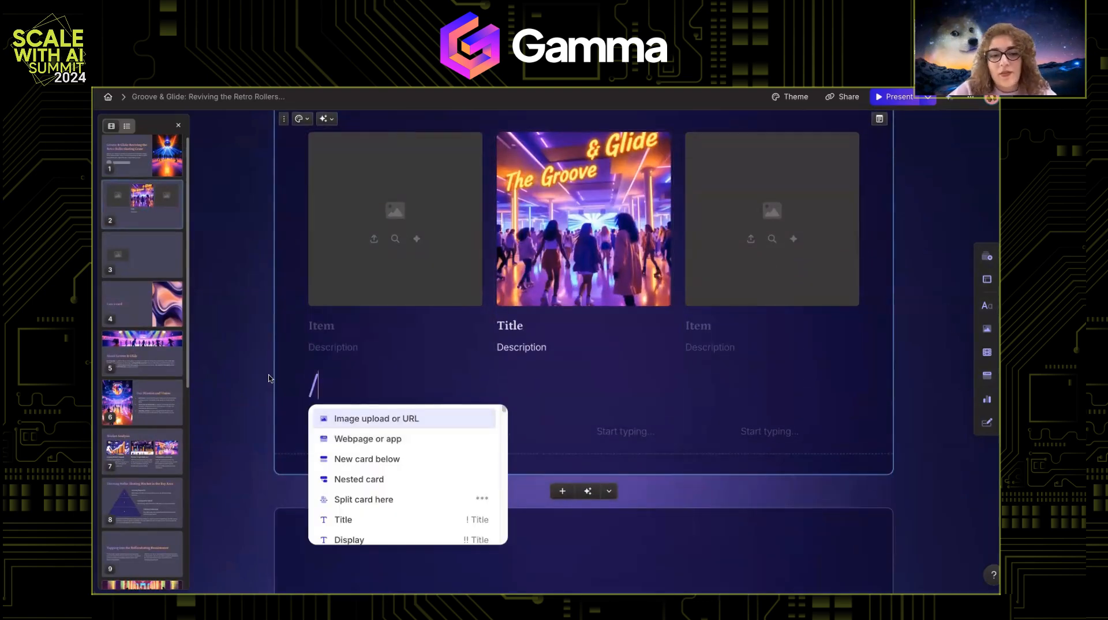
pyautogui.write('time')
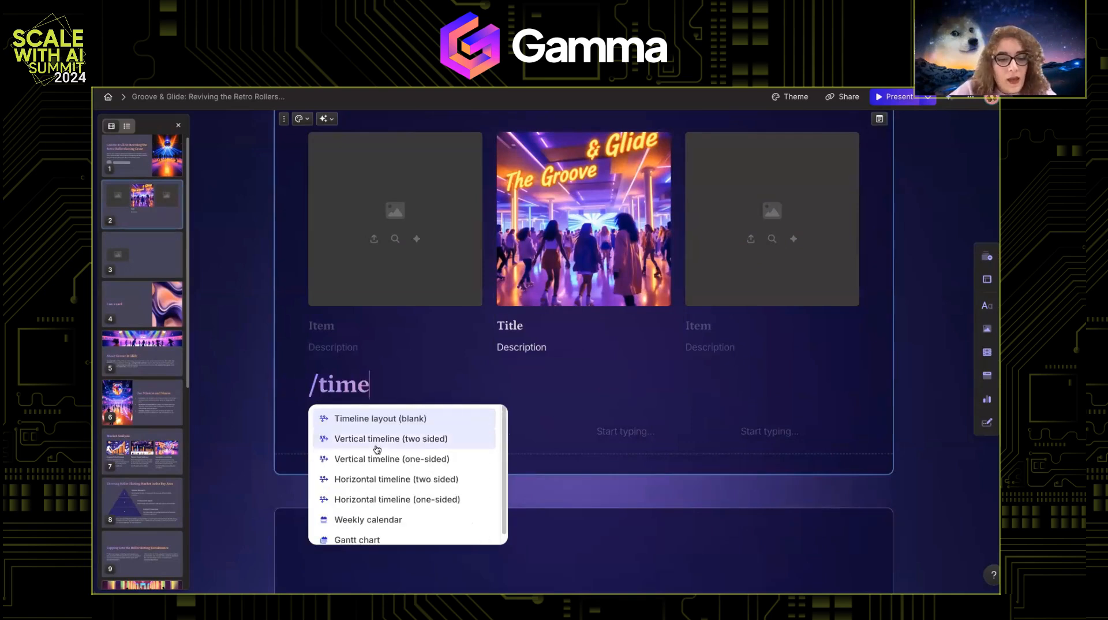
pyautogui.click(377, 417)
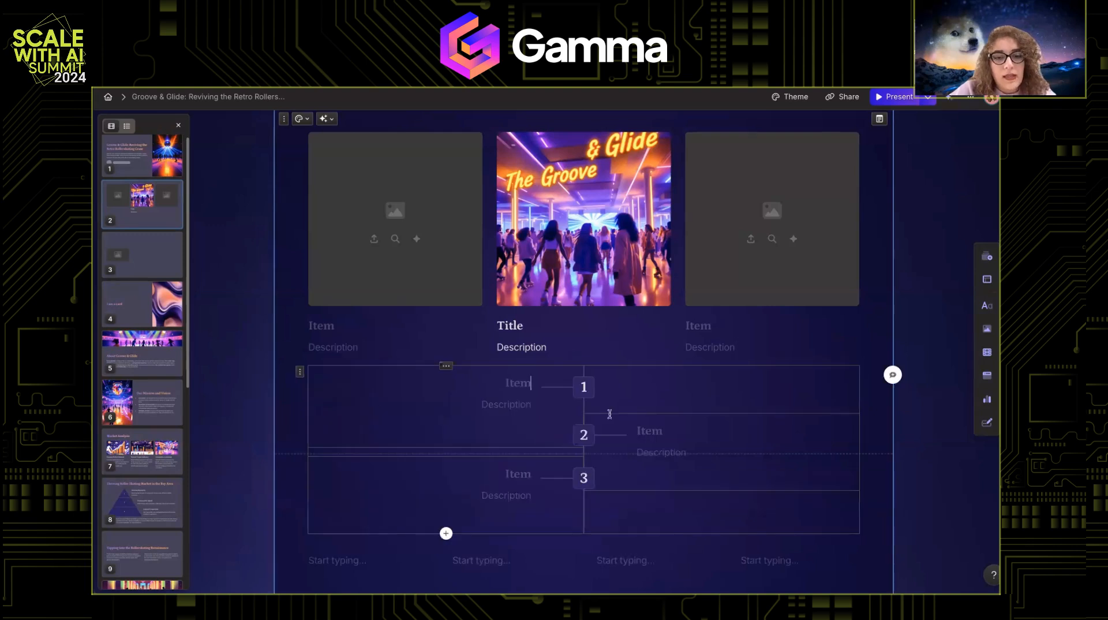
pyautogui.scroll(-1, 587, 379)
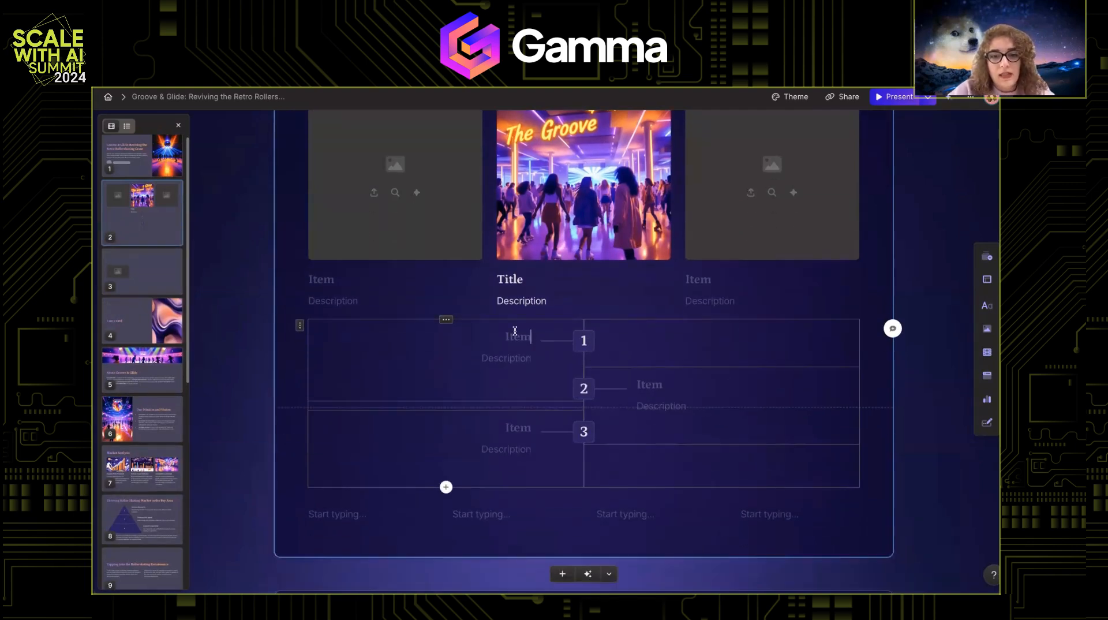
pyautogui.write('Step 1')
pyautogui.click(655, 383)
pyautogui.write('Step 2')
pyautogui.click(513, 431)
pyautogui.write('Step 23')
pyautogui.press('BackSpace')
pyautogui.press('BackSpace')
pyautogui.write('3')
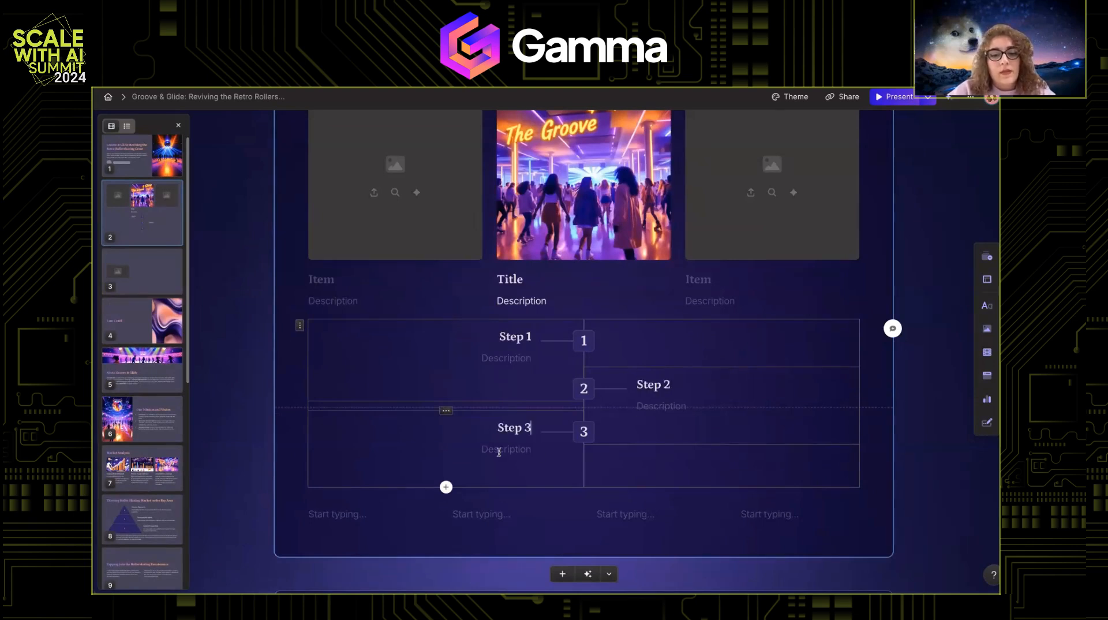
pyautogui.write('++')
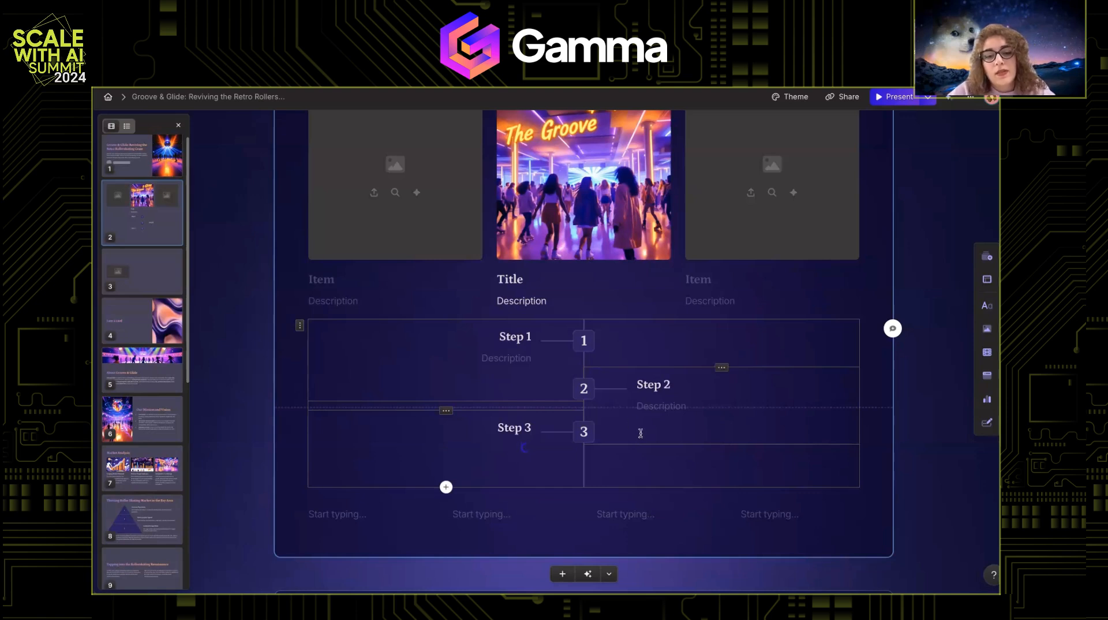
# Fill each step's description with AI text using ++ and delete the extra text under Step 2
pyautogui.click(648, 402)
pyautogui.write('++')
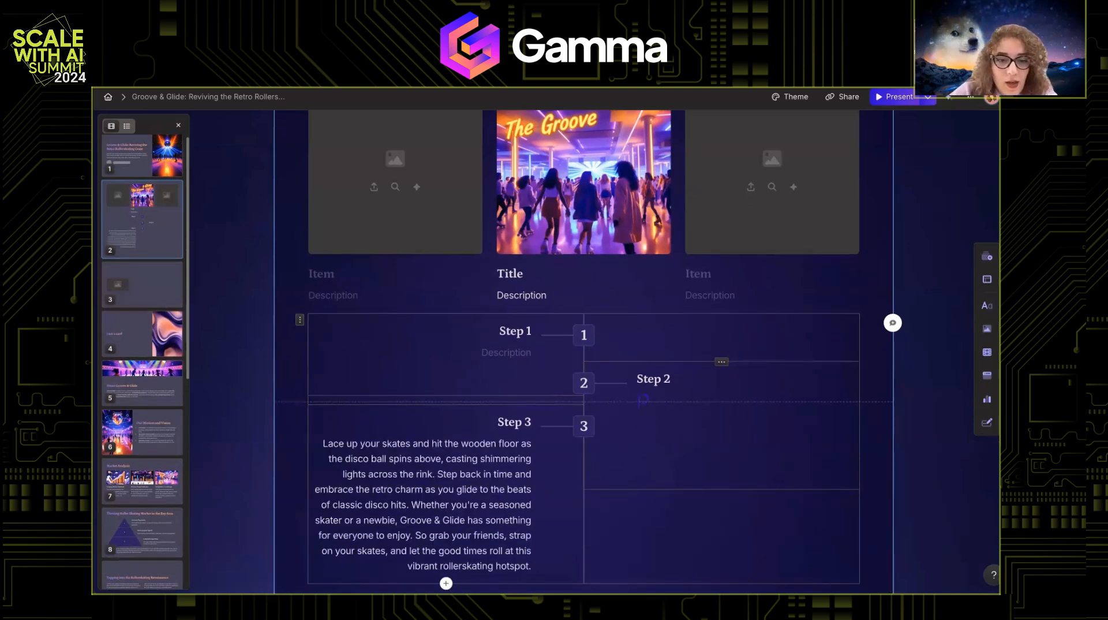
pyautogui.scroll(-1, 520, 346)
pyautogui.click(505, 316)
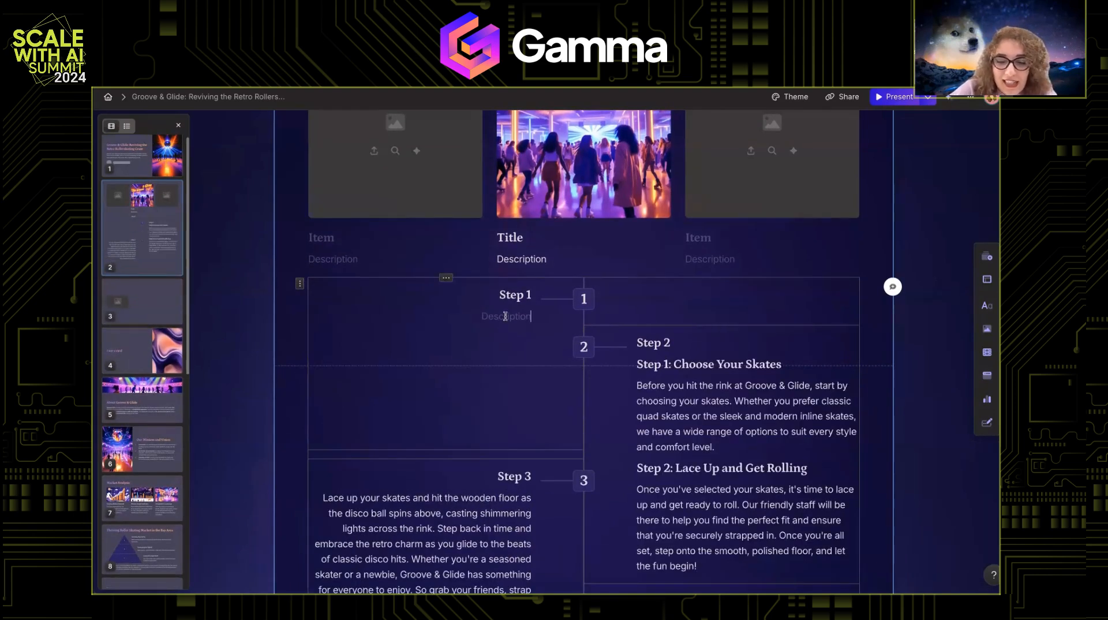
pyautogui.write('++')
pyautogui.scroll(-2, 504, 315)
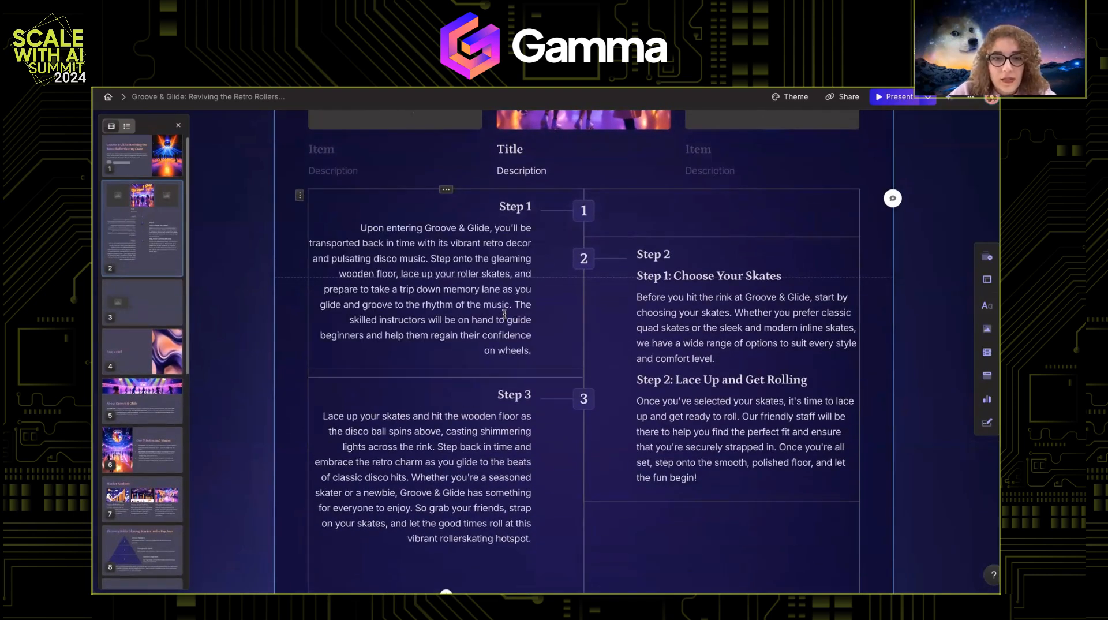
pyautogui.click(718, 359)
pyautogui.moveTo(827, 385); pyautogui.dragTo(635, 270)
pyautogui.press('BackSpace')
pyautogui.press('BackSpace')
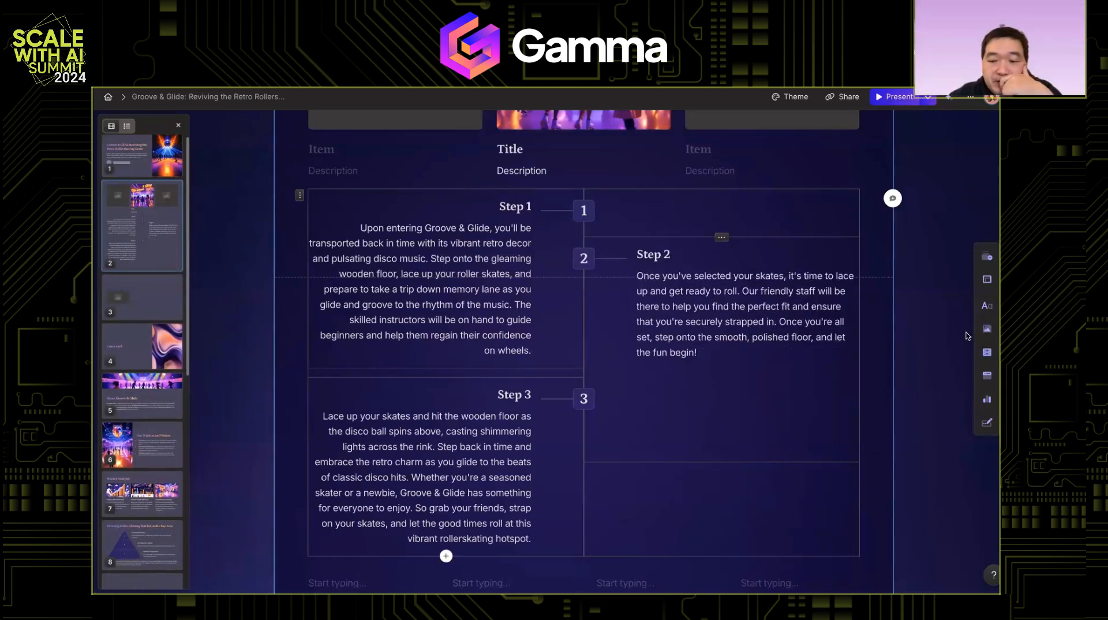
pyautogui.click(933, 321)
# Load the Gamma dashboard in a new browser tab by entering 'ga' in the address bar
pyautogui.scroll(1, 934, 321)
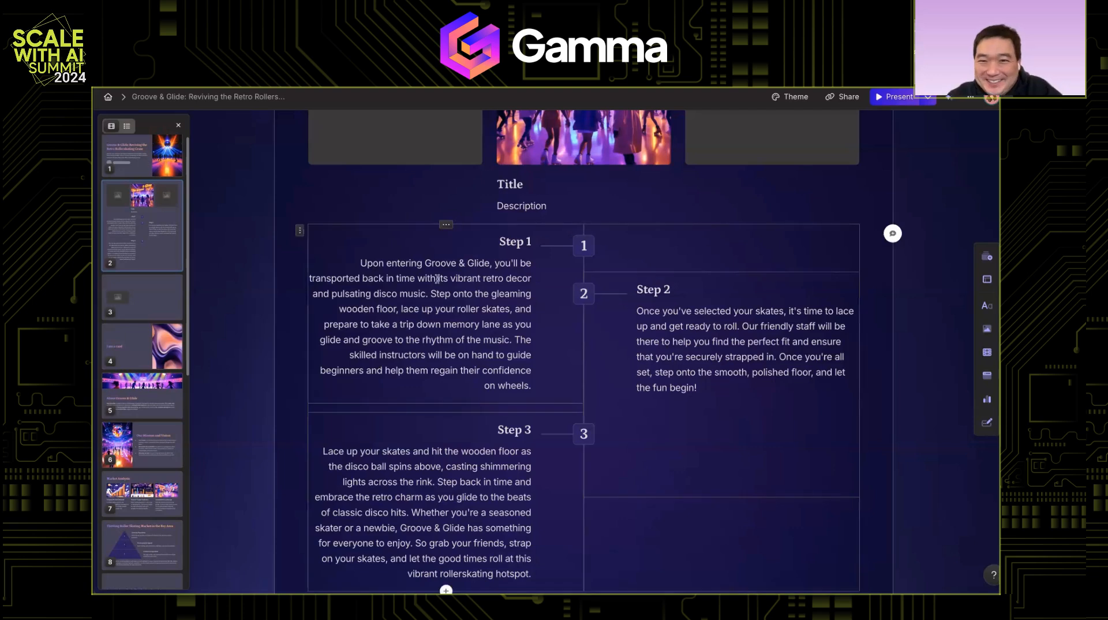
pyautogui.click(299, 230)
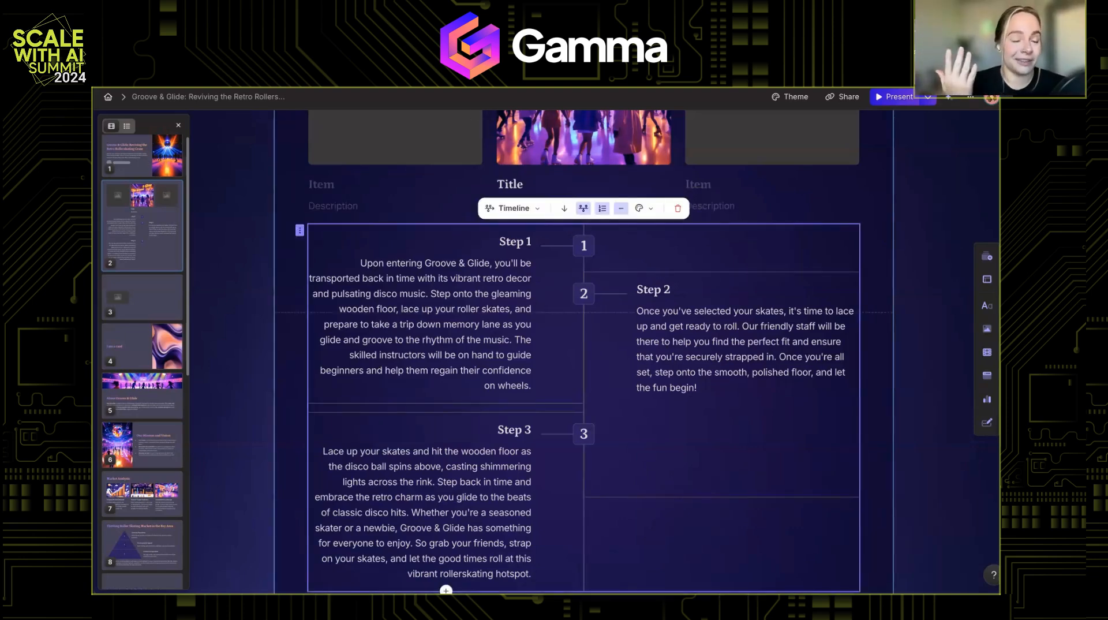
pyautogui.press('super+t')
pyautogui.write('ga')
pyautogui.press('Return')
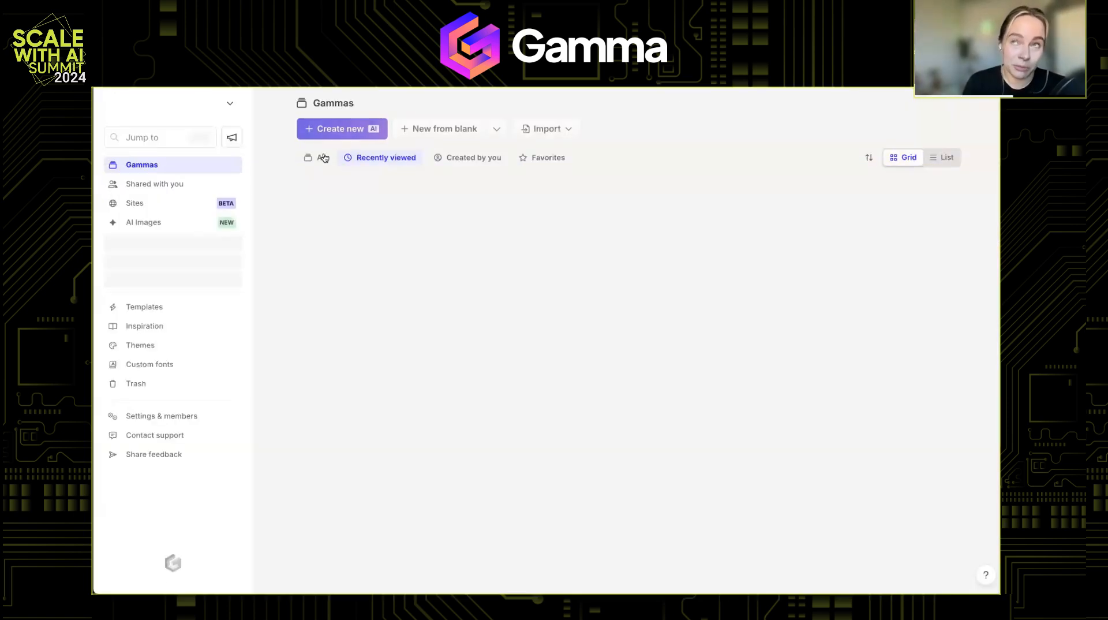
# Choose Create new AI and pick the Generate option from the dashboard
pyautogui.click(339, 128)
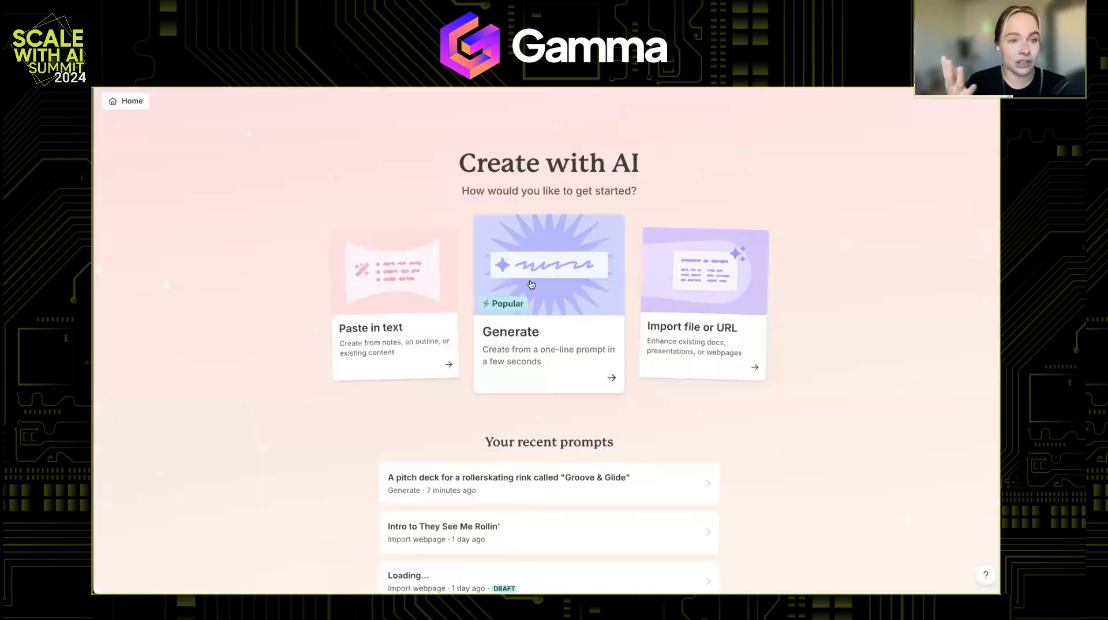
pyautogui.click(531, 285)
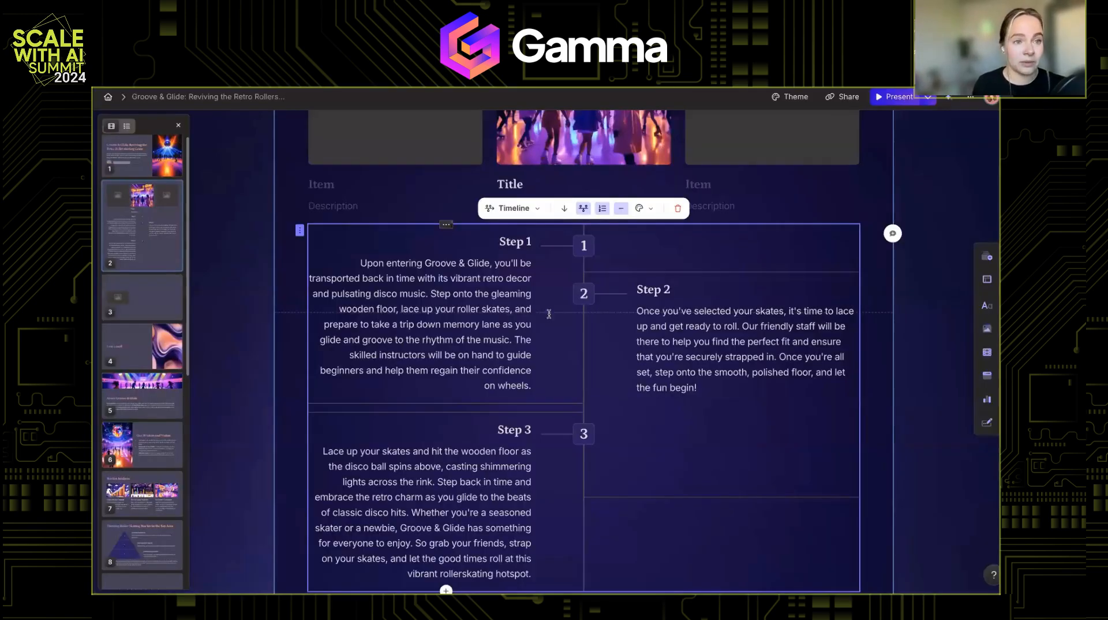
# Add a blank card and switch the sidebar between title list and thumbnail views
pyautogui.scroll(-5, 664, 356)
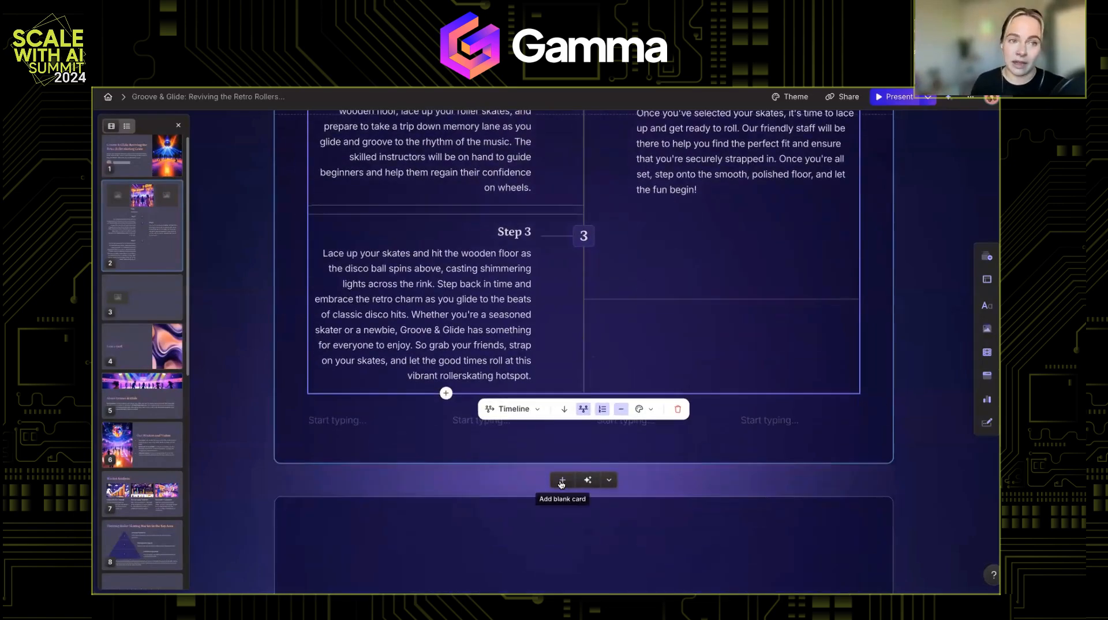
pyautogui.click(563, 481)
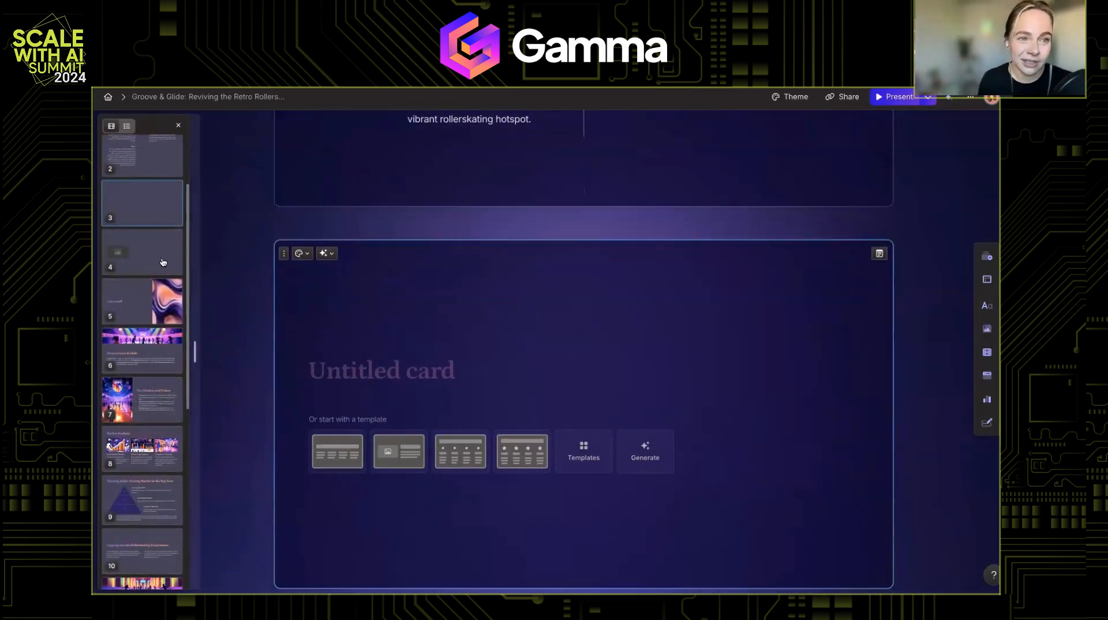
pyautogui.scroll(-5, 163, 263)
pyautogui.scroll(6, 161, 243)
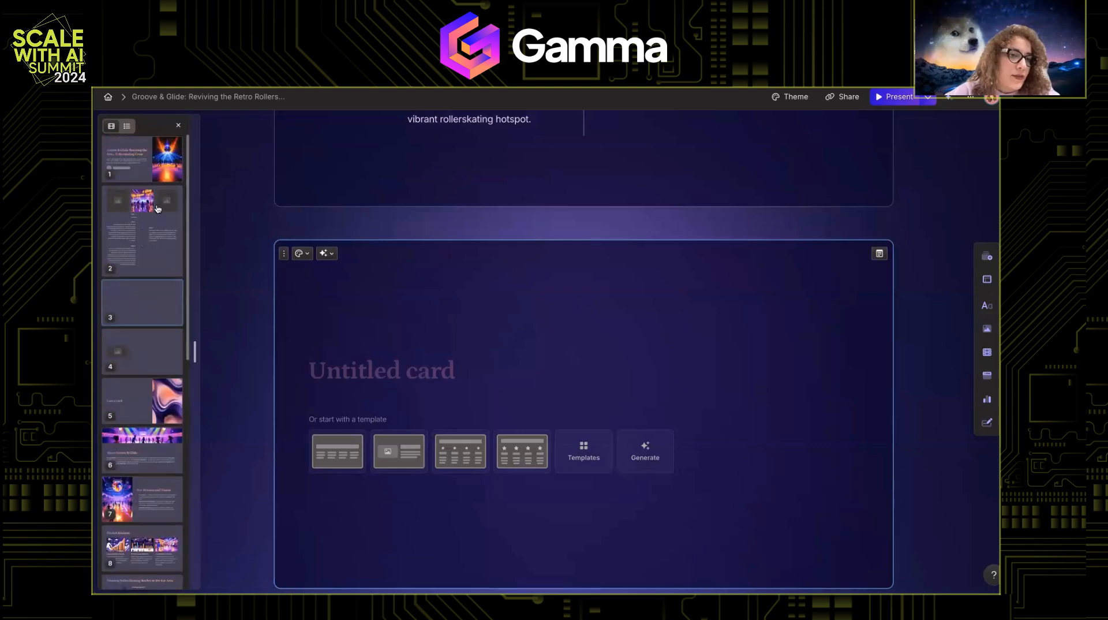
pyautogui.click(127, 126)
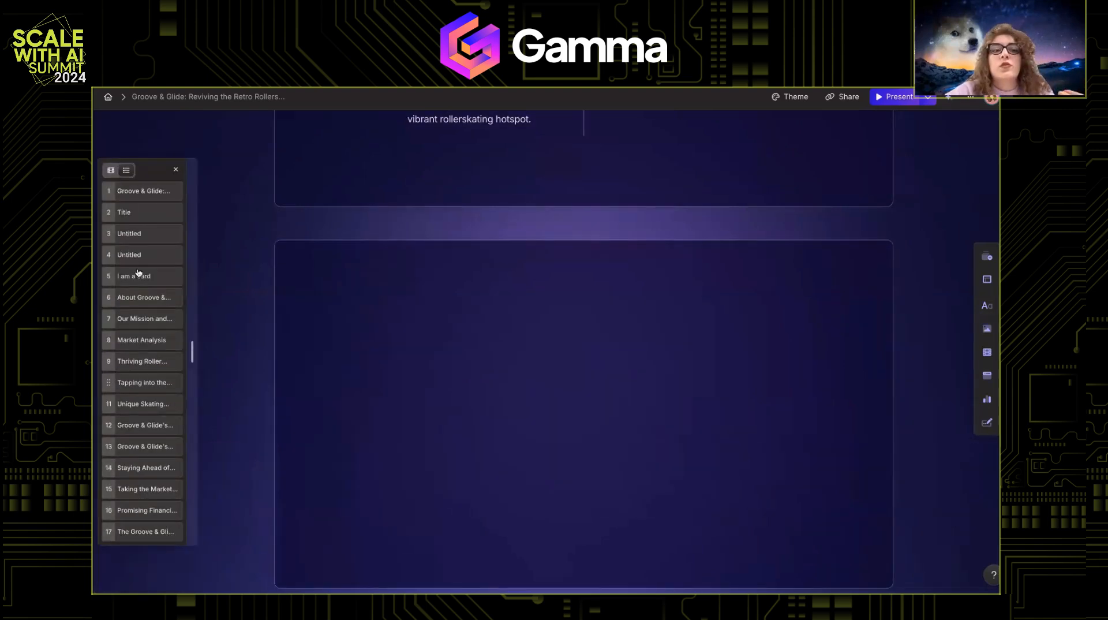
pyautogui.click(111, 169)
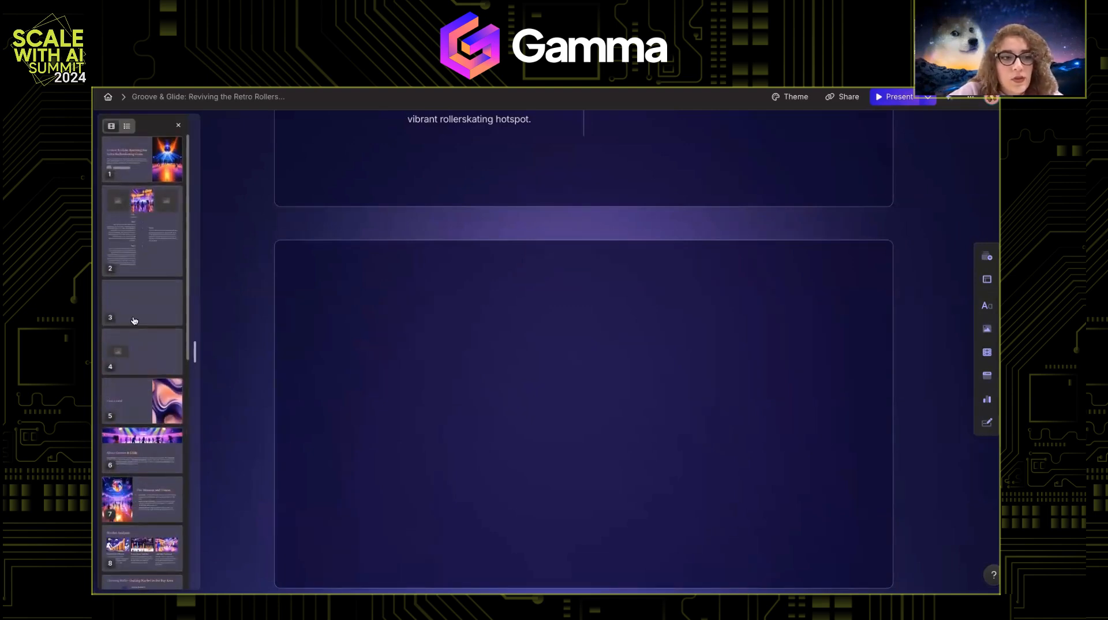
# Delete the empty cards 3 through 5 from the thumbnail sidebar
pyautogui.click(140, 307)
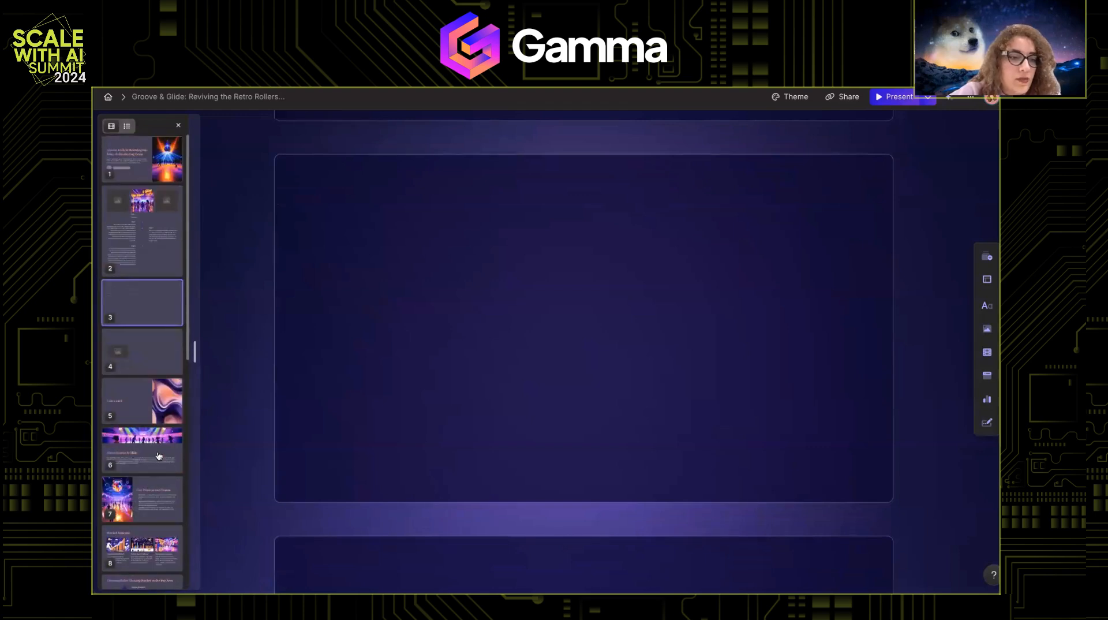
pyautogui.keyDown('shift'); pyautogui.click(146, 406); pyautogui.keyUp('shift')
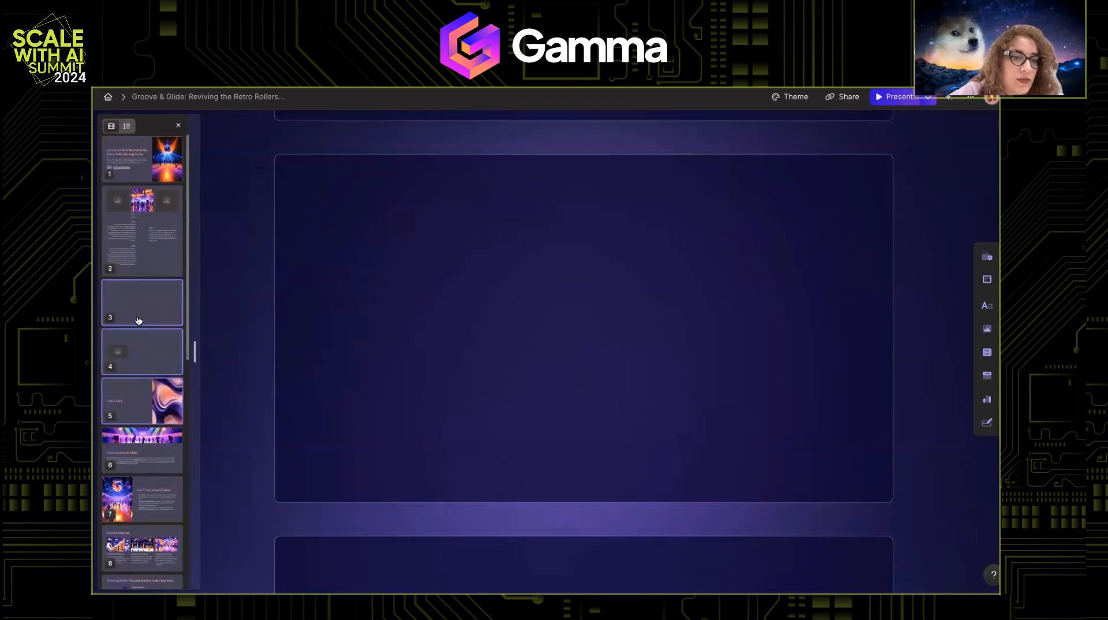
pyautogui.press('Delete')
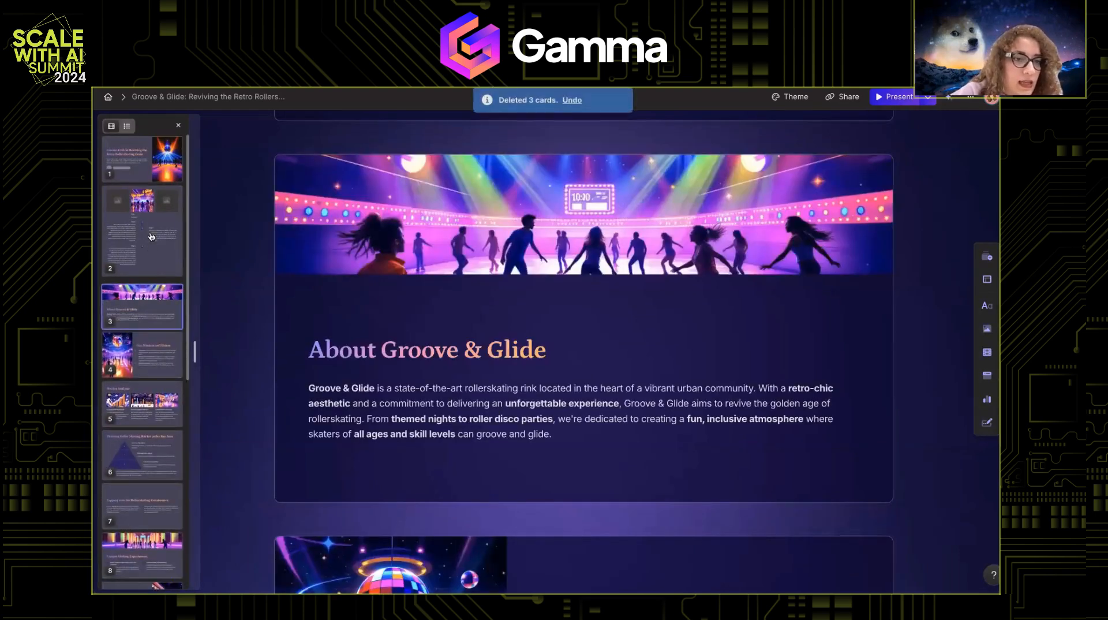
pyautogui.moveTo(141, 242)
pyautogui.mouseDown()
pyautogui.moveTo(140, 323)
pyautogui.moveTo(141, 231)
pyautogui.mouseUp()
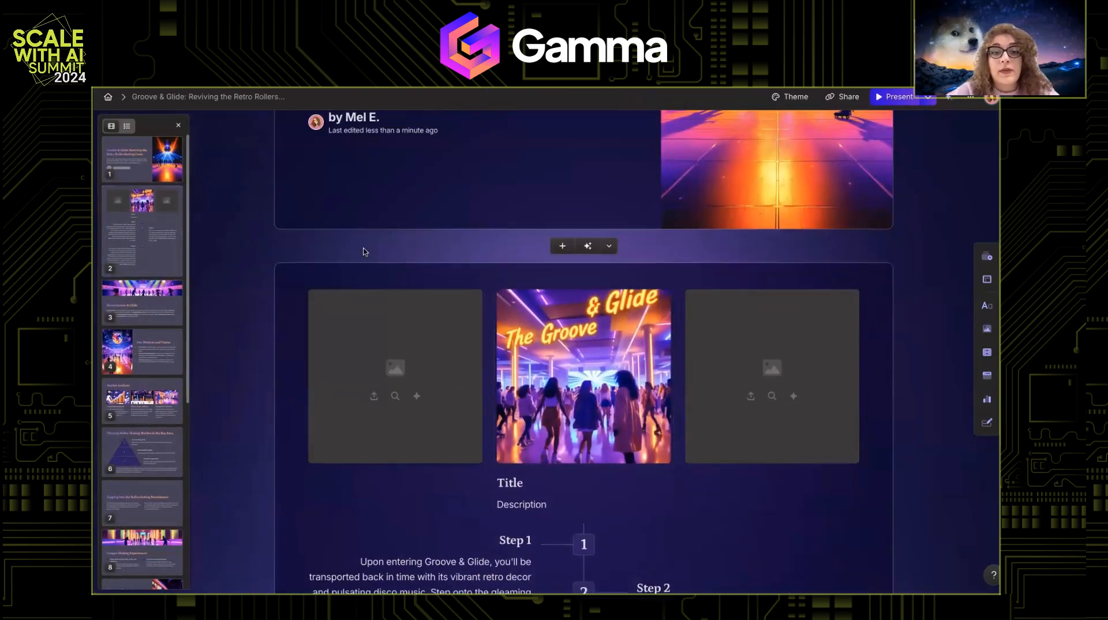
# Undo the empty four-column row and delete the three-image timeline card
pyautogui.scroll(-2, 363, 251)
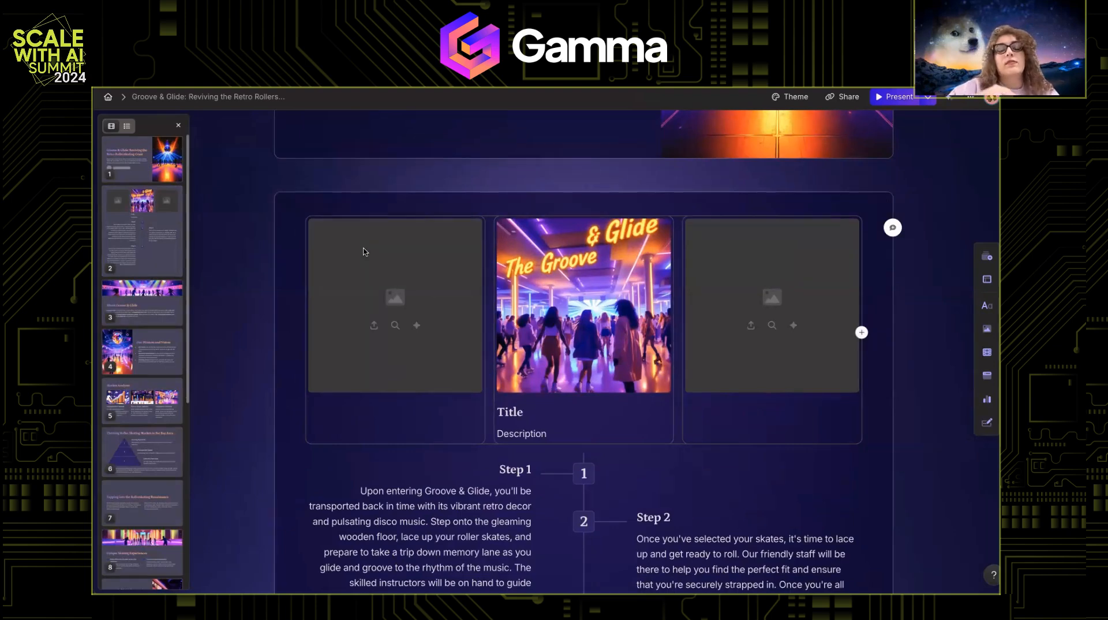
pyautogui.scroll(-10, 363, 250)
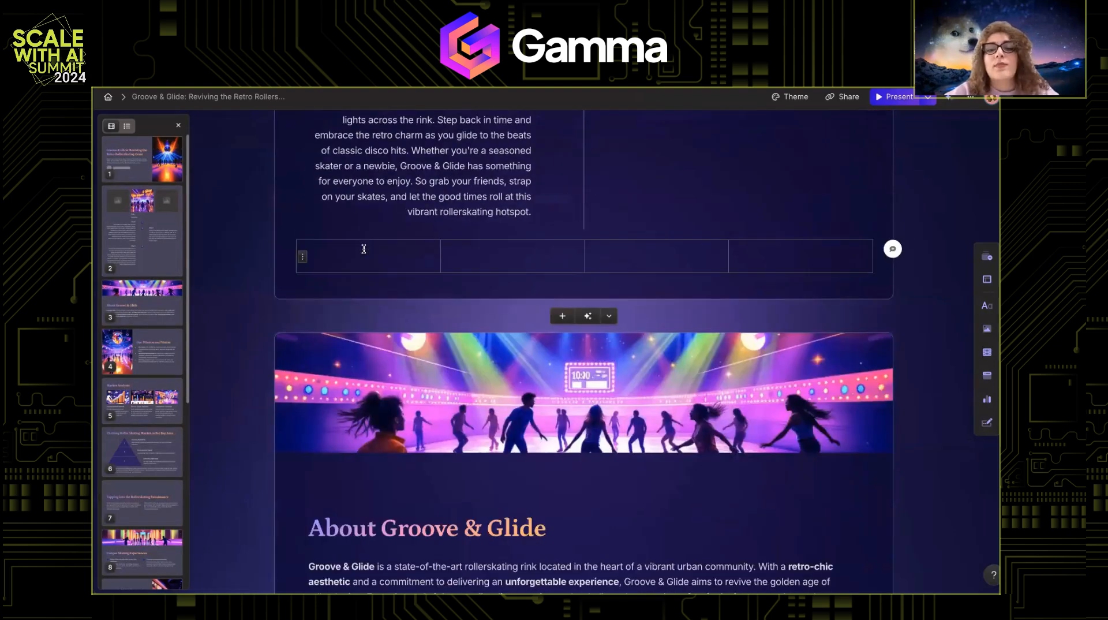
pyautogui.scroll(10, 364, 249)
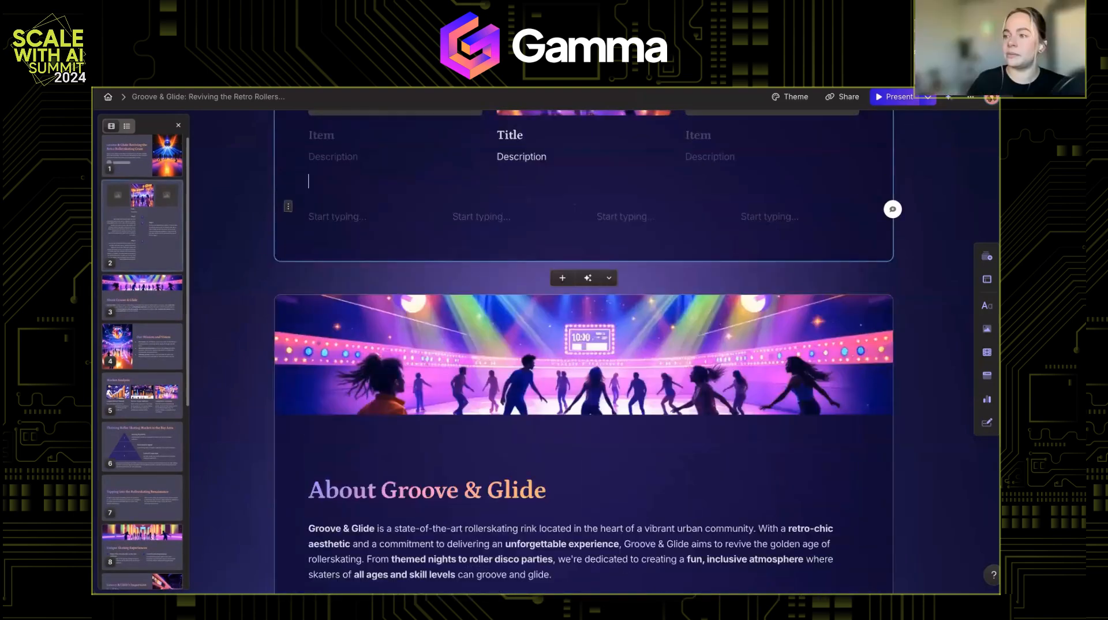
pyautogui.scroll(3, 304, 363)
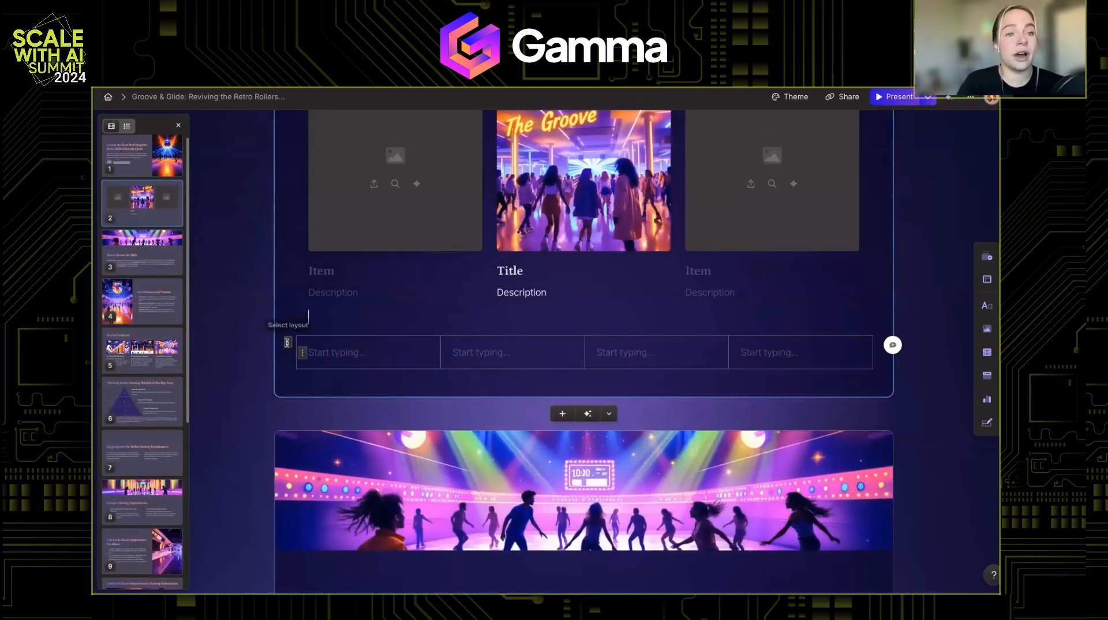
pyautogui.hotkey('ctrl', 'z')
pyautogui.scroll(3, 288, 341)
pyautogui.click(284, 209)
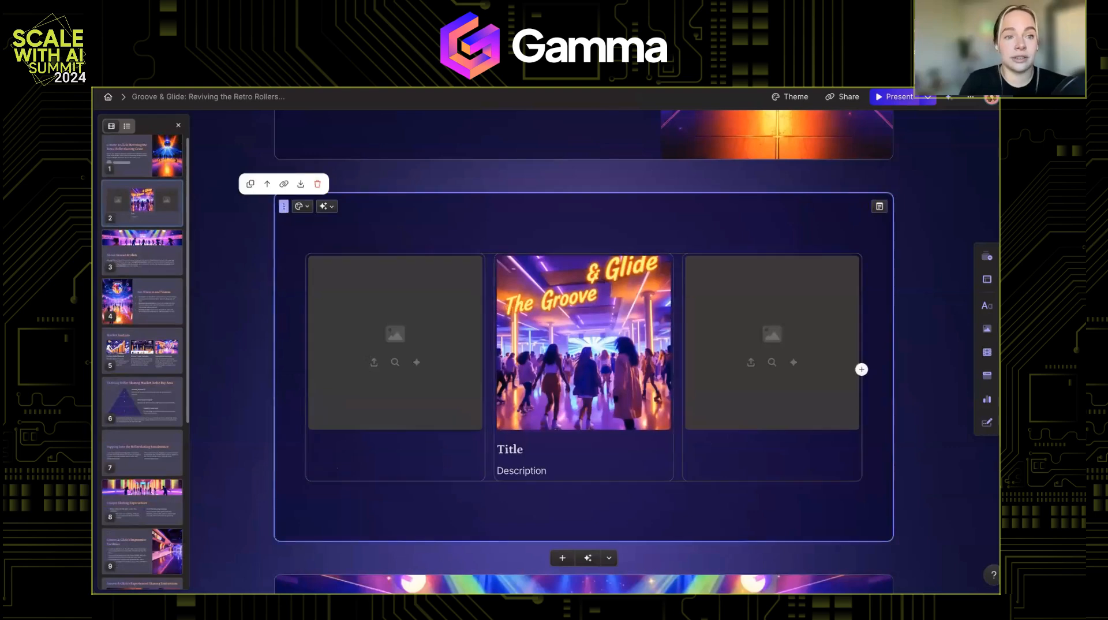
pyautogui.click(317, 184)
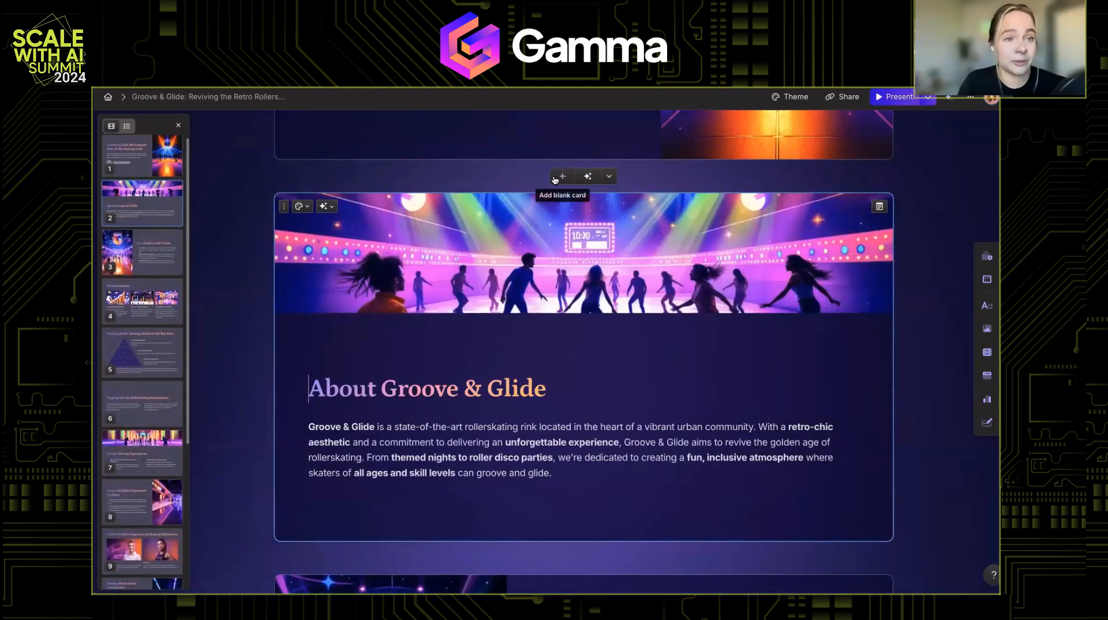
pyautogui.scroll(-8, 425, 470)
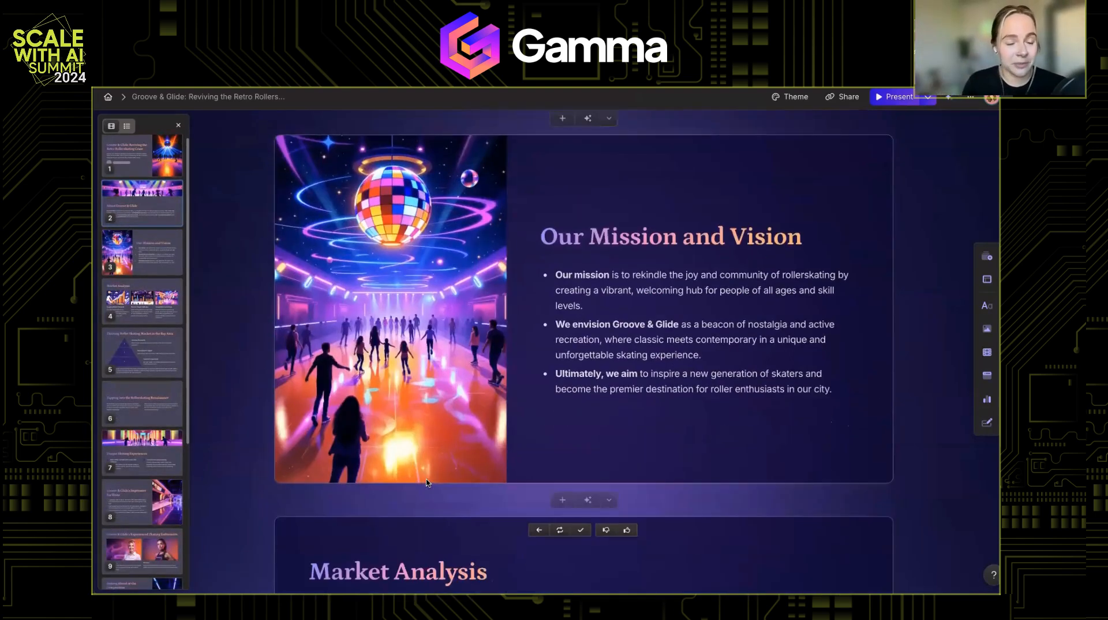
pyautogui.scroll(6, 427, 482)
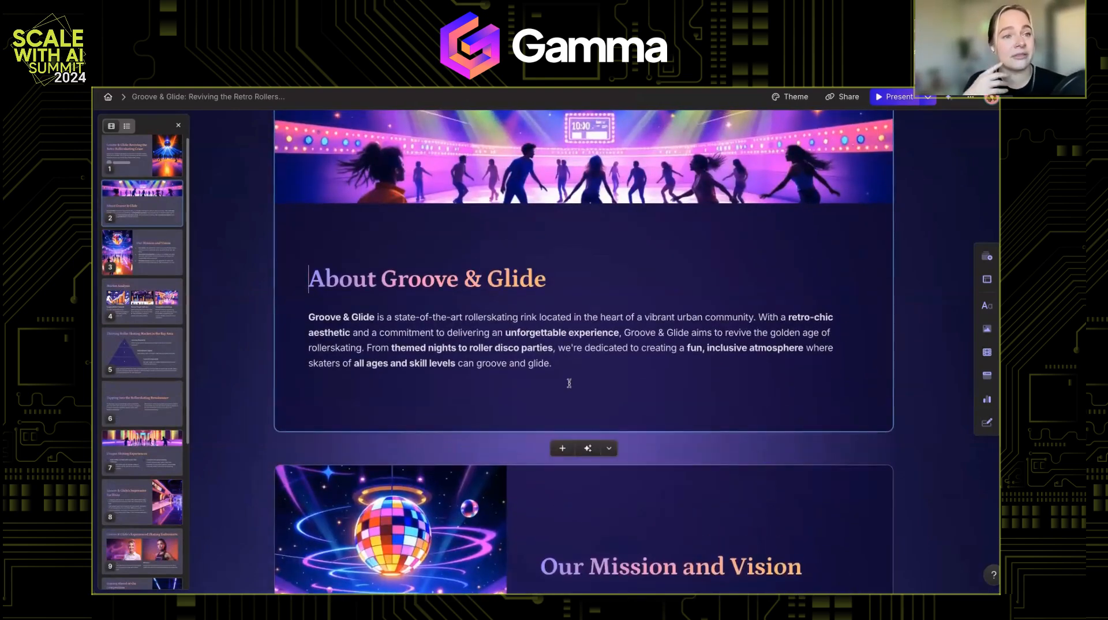
pyautogui.scroll(1, 568, 383)
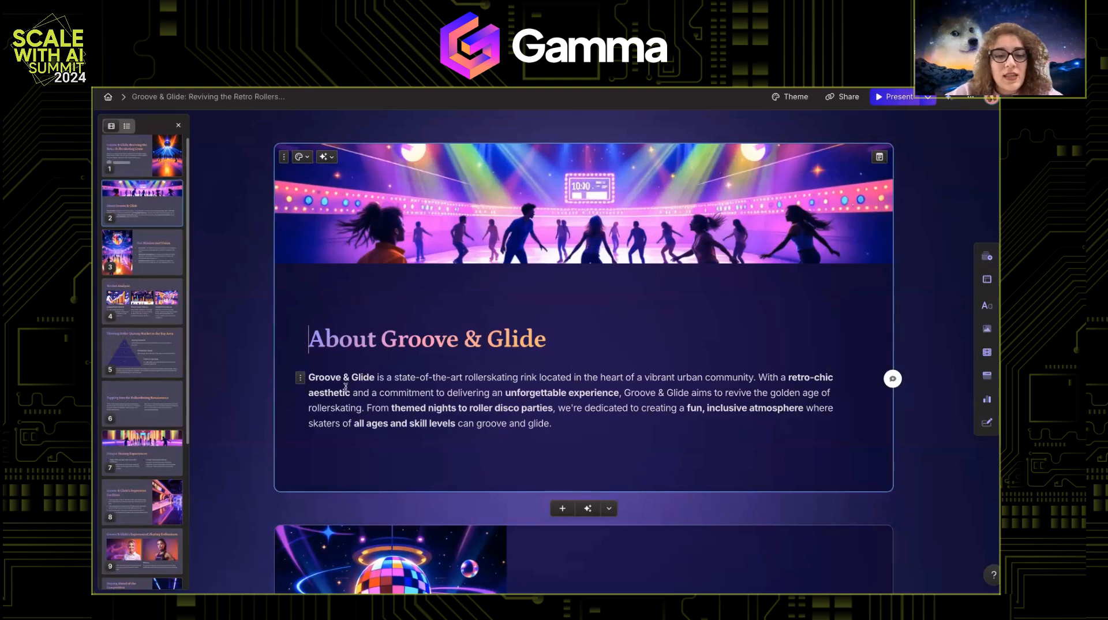
# Continue the About text with +++ so AI adds a paragraph on the rink's decor, music and events
pyautogui.tripleClick(556, 426)
pyautogui.click(583, 430)
pyautogui.press('Return')
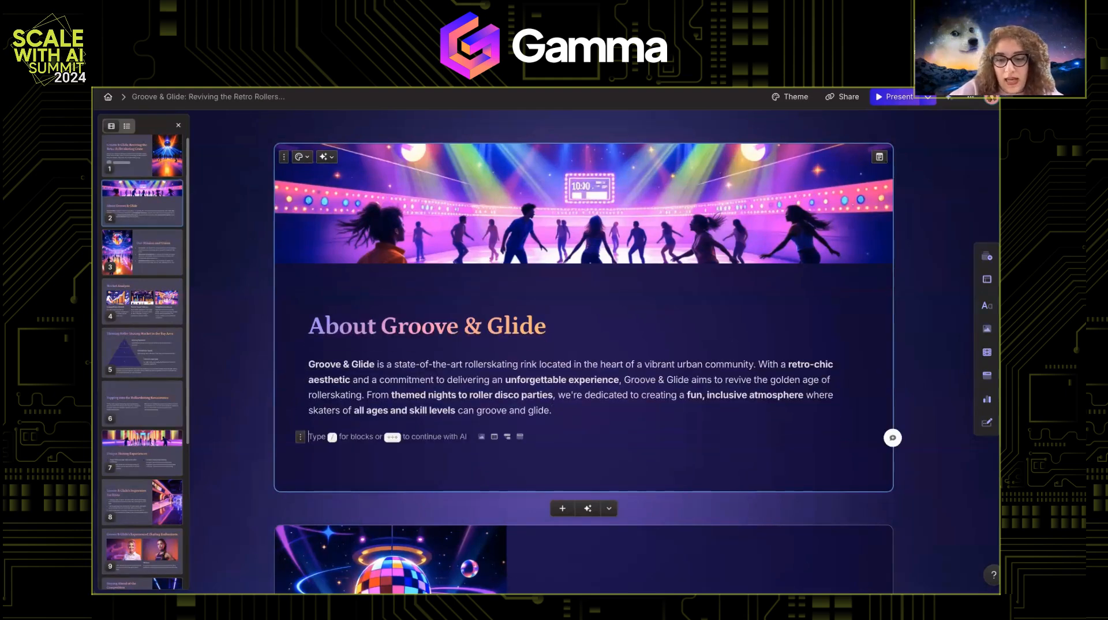
pyautogui.write('+++')
pyautogui.scroll(-1, 579, 429)
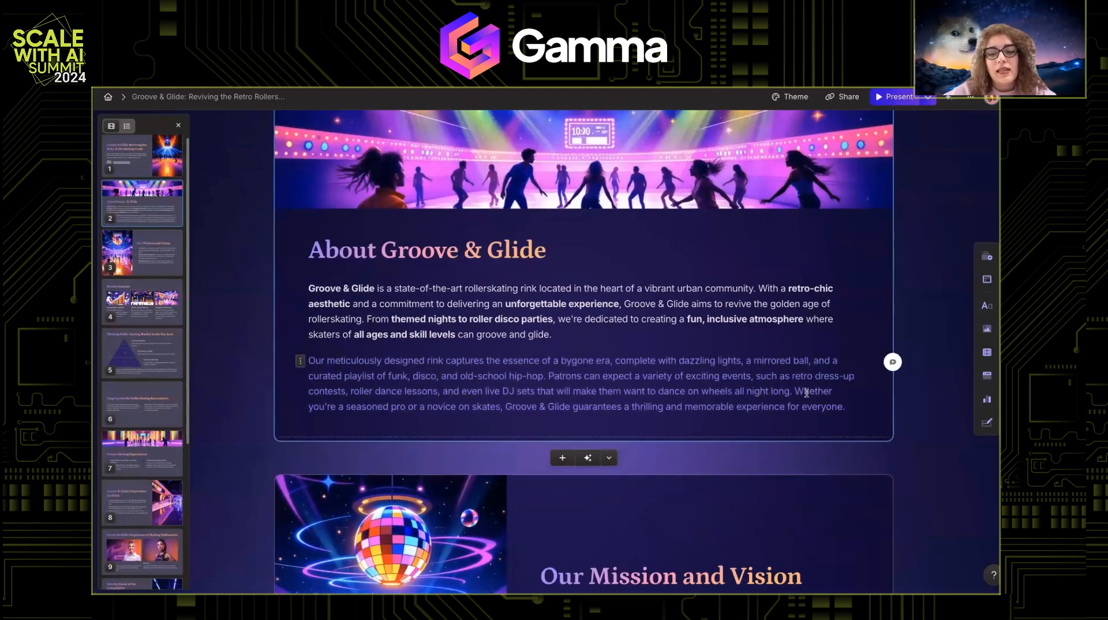
pyautogui.moveTo(427, 366); pyautogui.dragTo(308, 362)
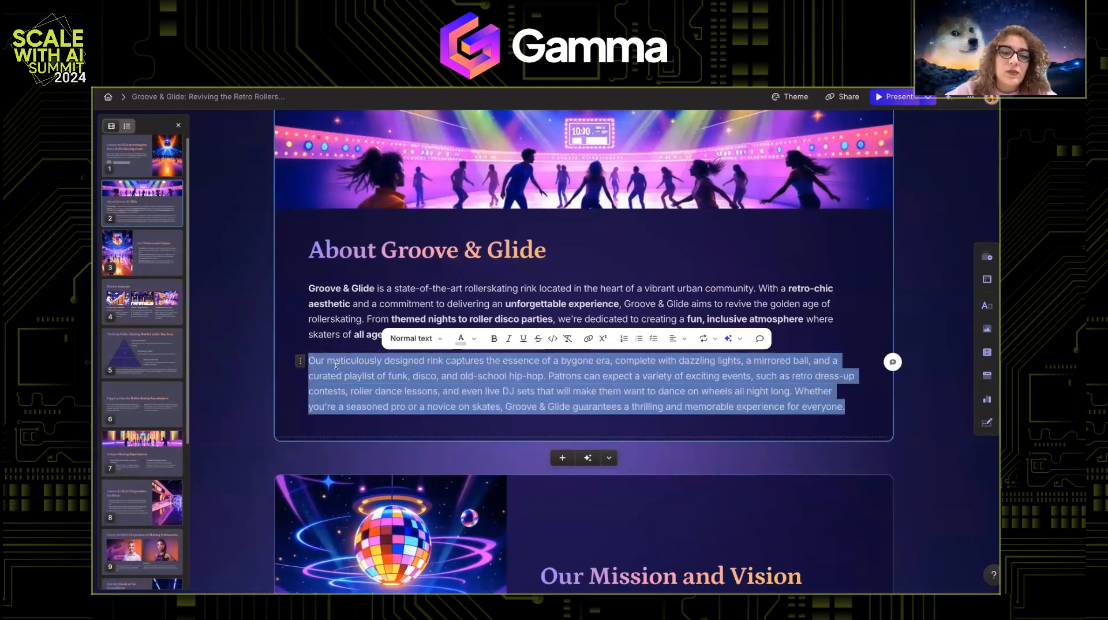
pyautogui.click(335, 365)
pyautogui.click(569, 337)
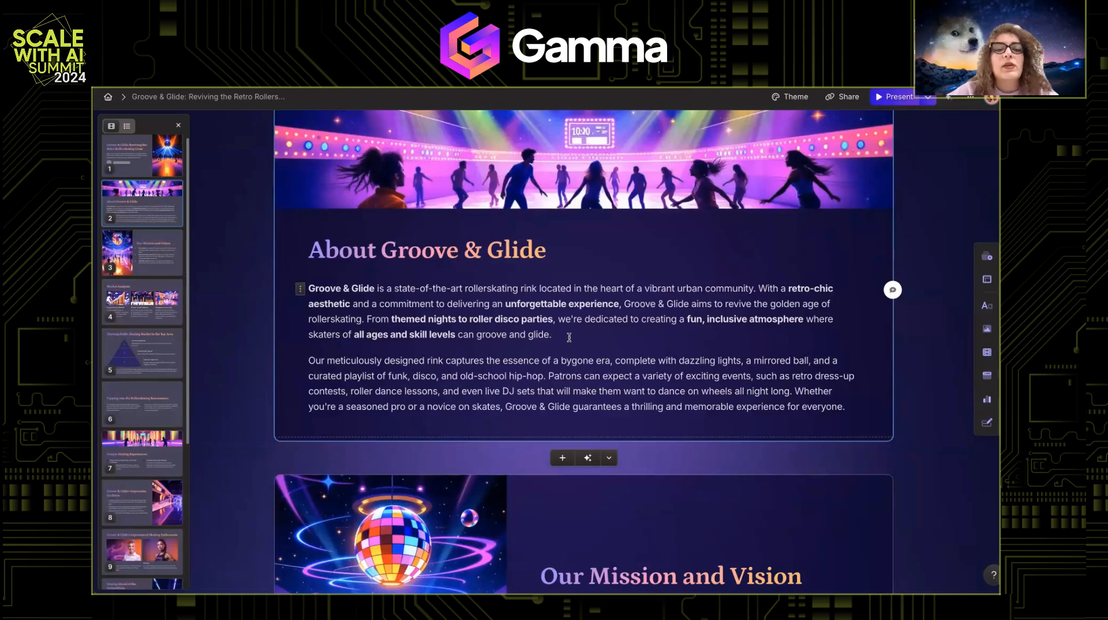
# Insert a toggle block after the intro paragraph and paste the generated paragraph into its body
pyautogui.press('Return')
pyautogui.write('/tog')
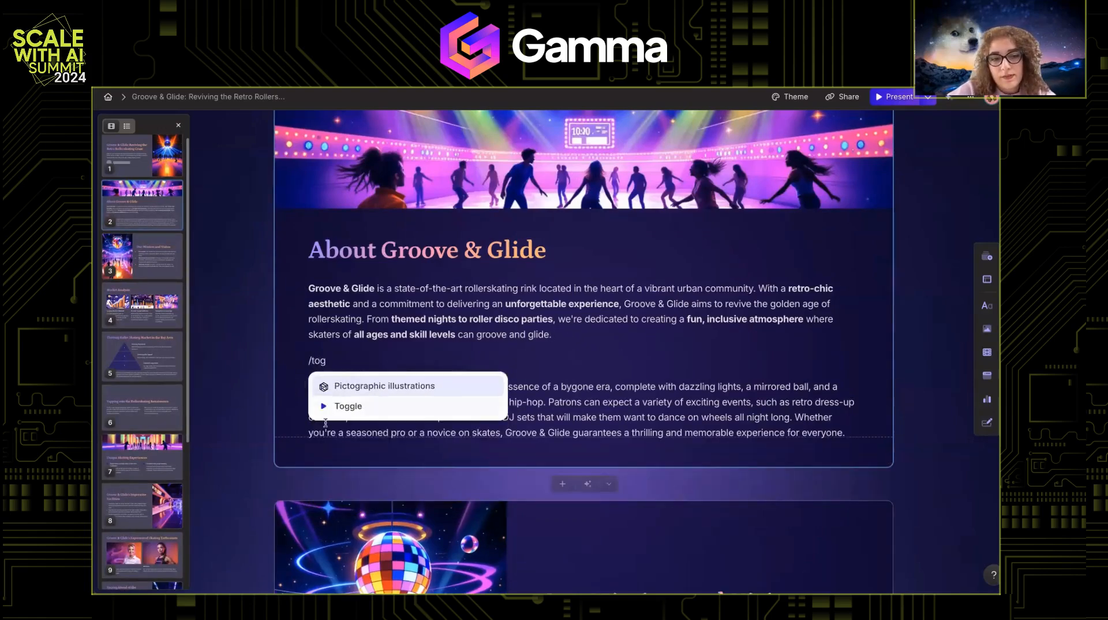
pyautogui.click(335, 406)
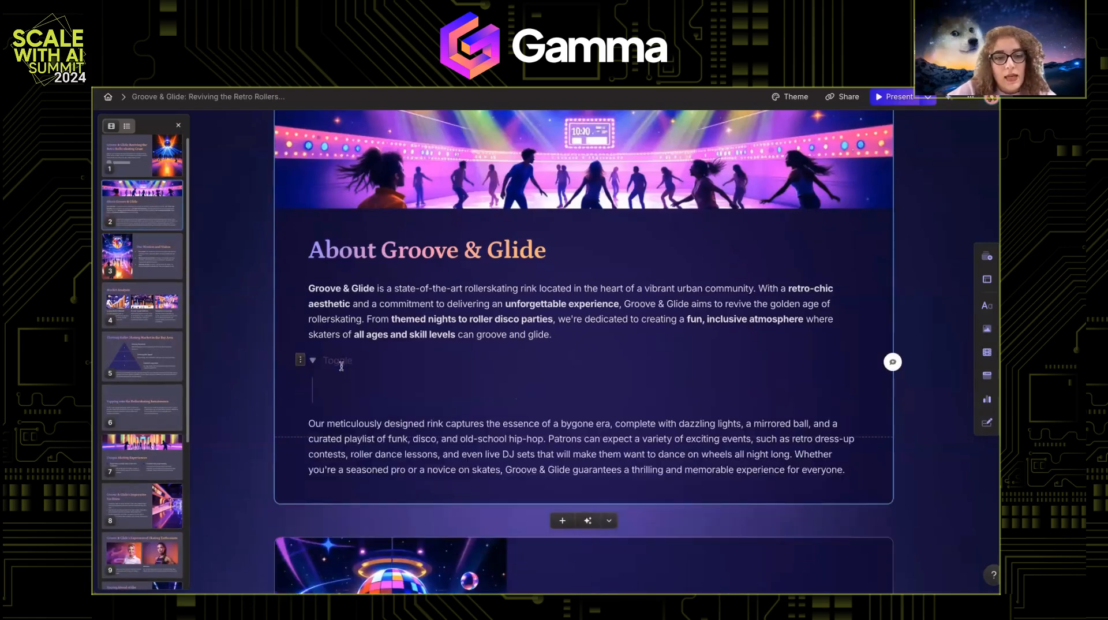
pyautogui.write('Title')
pyautogui.press('Return')
pyautogui.press('Down')
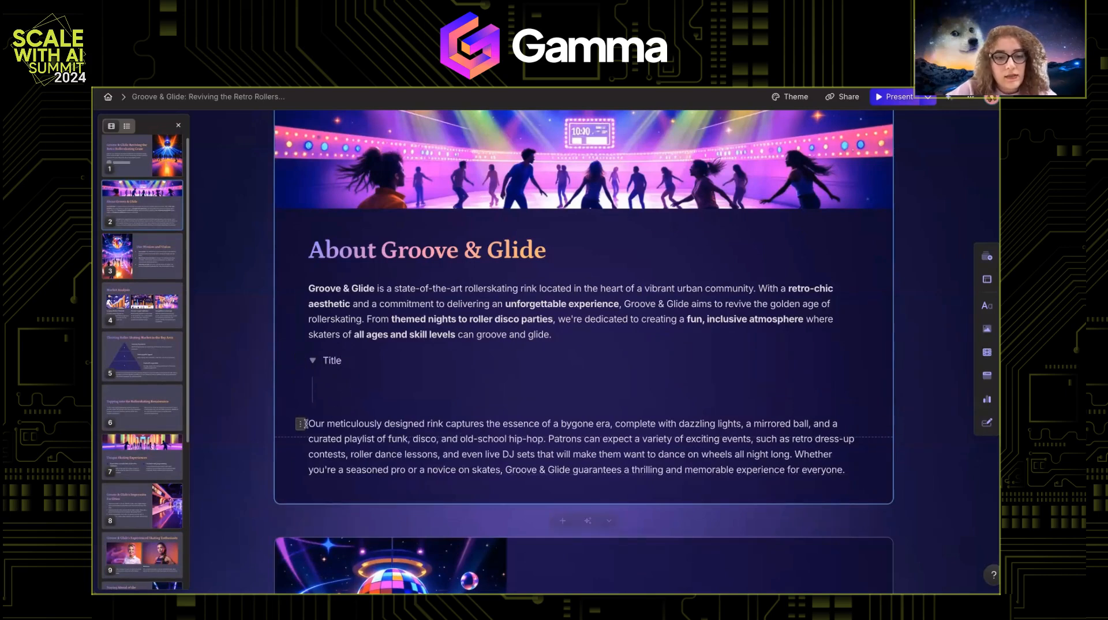
pyautogui.moveTo(792, 442); pyautogui.dragTo(850, 472)
pyautogui.hotkey('ctrl', 'c')
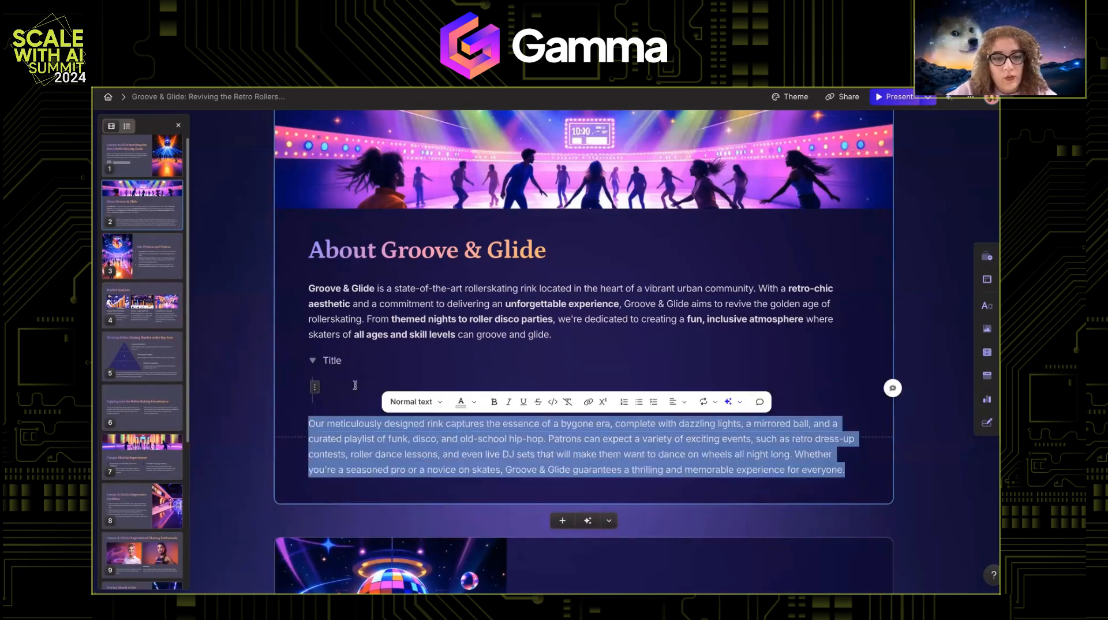
pyautogui.click(336, 379)
pyautogui.hotkey('ctrl', 'v')
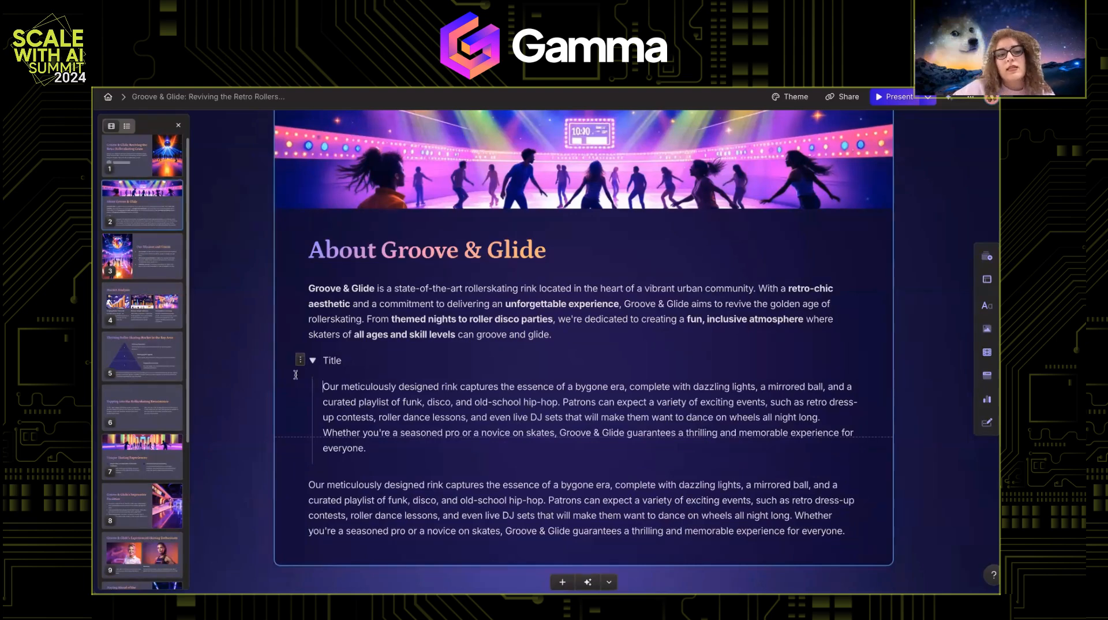
# Rename the toggle 'Learn more' and leave it collapsed
pyautogui.click(312, 360)
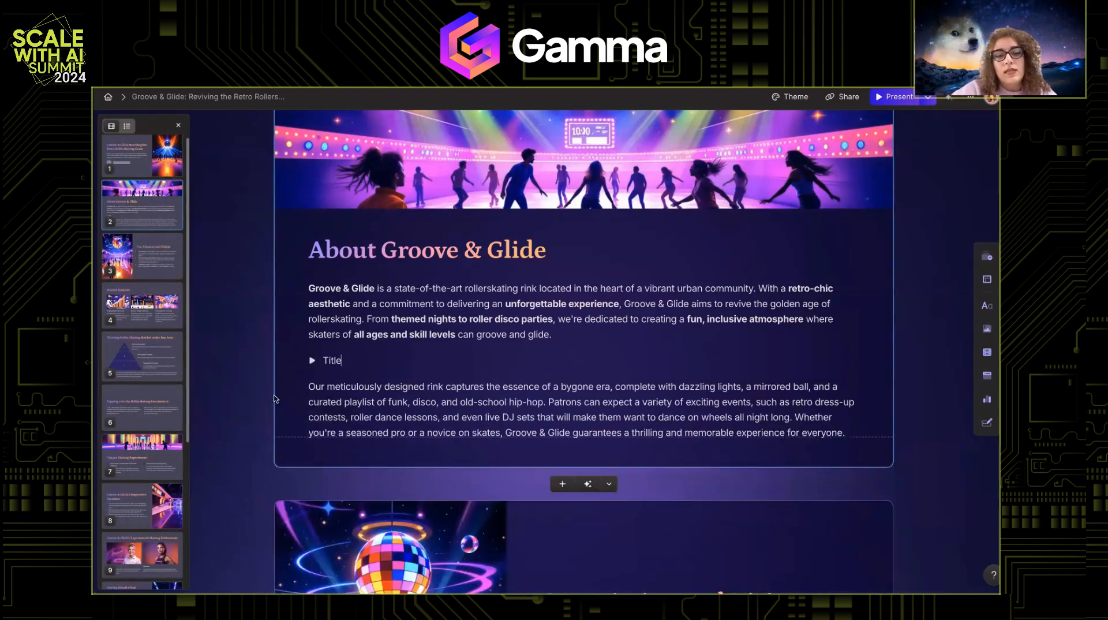
pyautogui.click(312, 360)
pyautogui.click(312, 360)
pyautogui.click(312, 360)
pyautogui.doubleClick(332, 360)
pyautogui.write('Learn more')
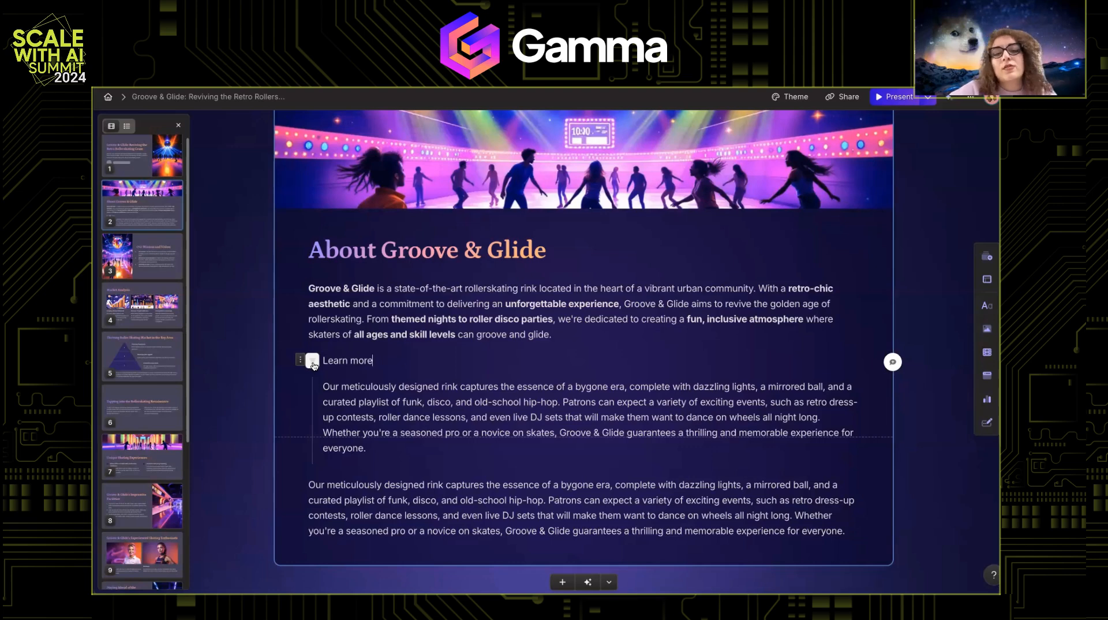
pyautogui.click(313, 360)
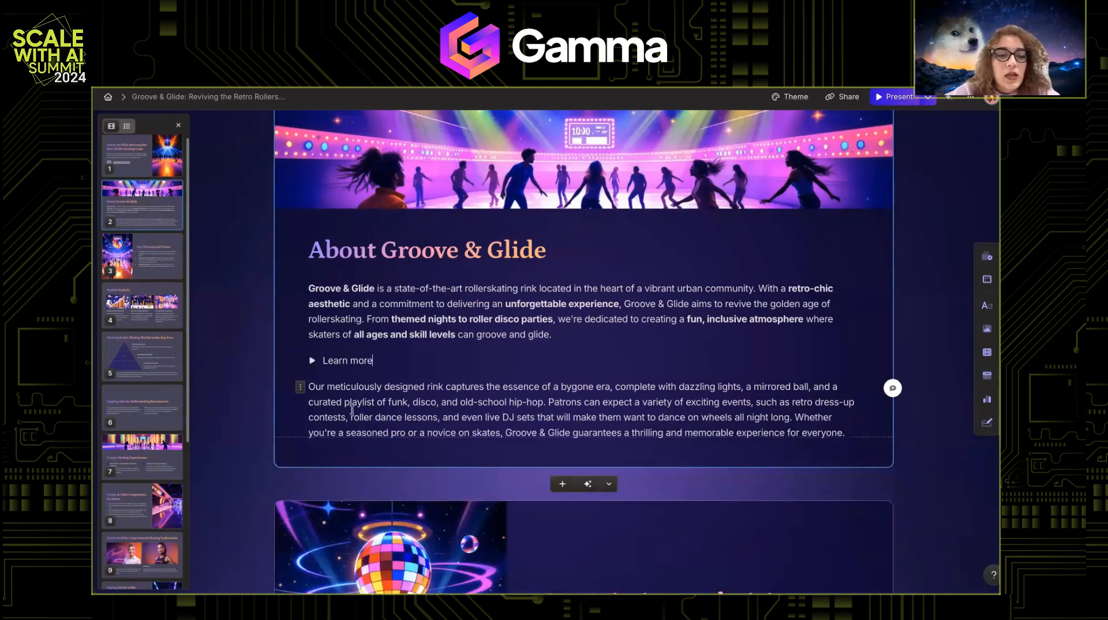
# Try wrapping the rink paragraph in a toggle, undo it, and select 'themed nights to roller disco parties'
pyautogui.moveTo(309, 386); pyautogui.dragTo(847, 434)
pyautogui.hotkey('ctrl', 'c')
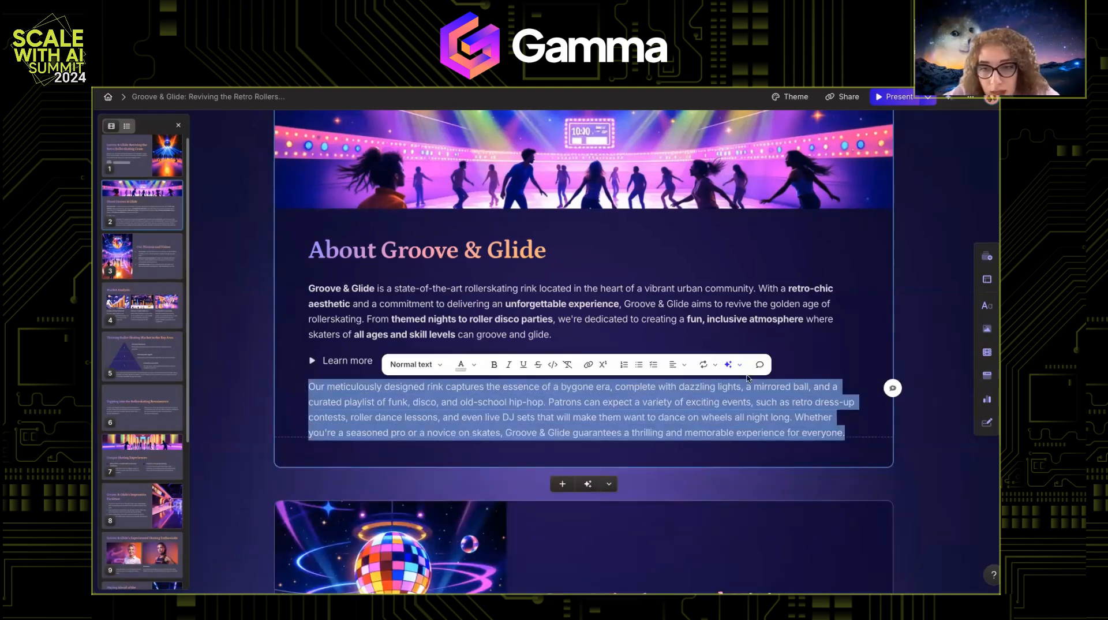
pyautogui.click(706, 364)
pyautogui.click(743, 419)
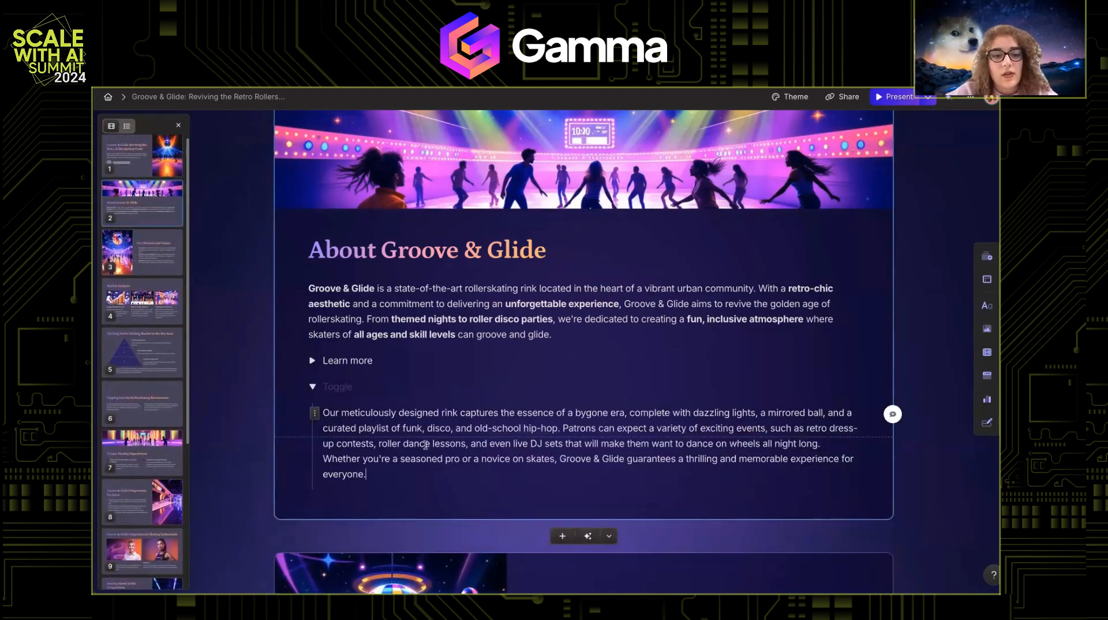
pyautogui.hotkey('ctrl', 'z')
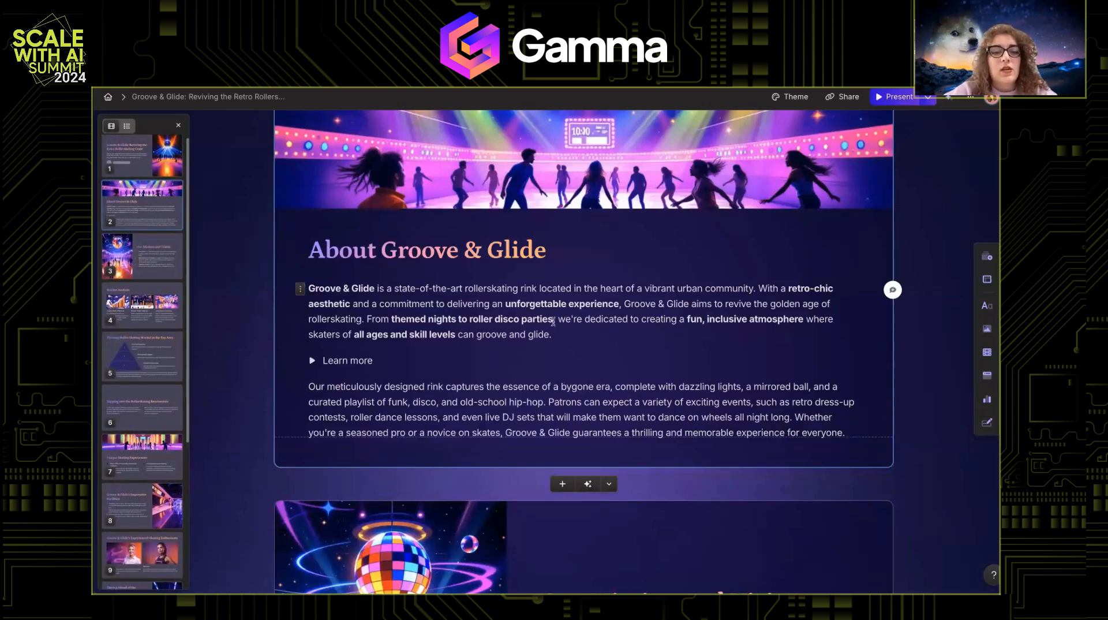
pyautogui.moveTo(552, 319); pyautogui.dragTo(389, 320)
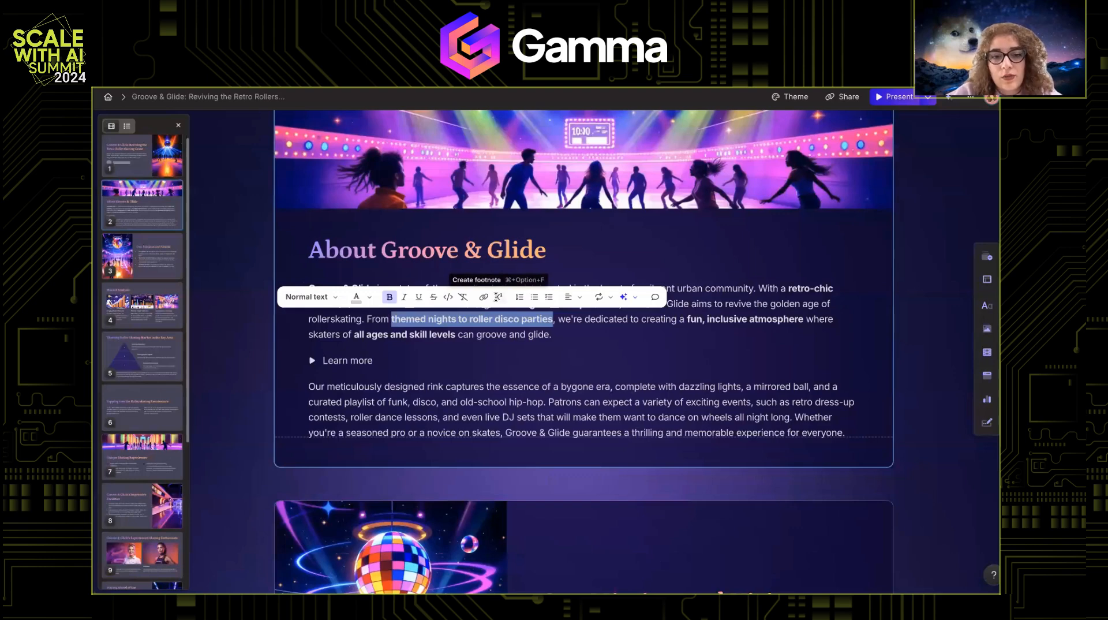
# Add a footnote on 'themed nights to roller disco parties' containing the pasted rink paragraph
pyautogui.click(497, 299)
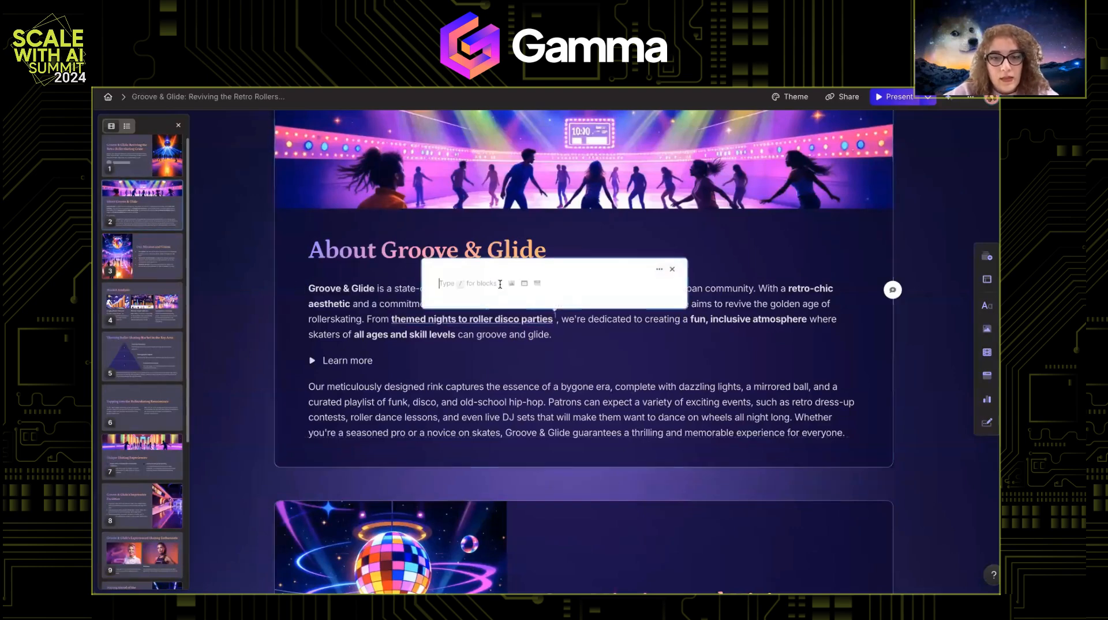
pyautogui.hotkey('ctrl', 'v')
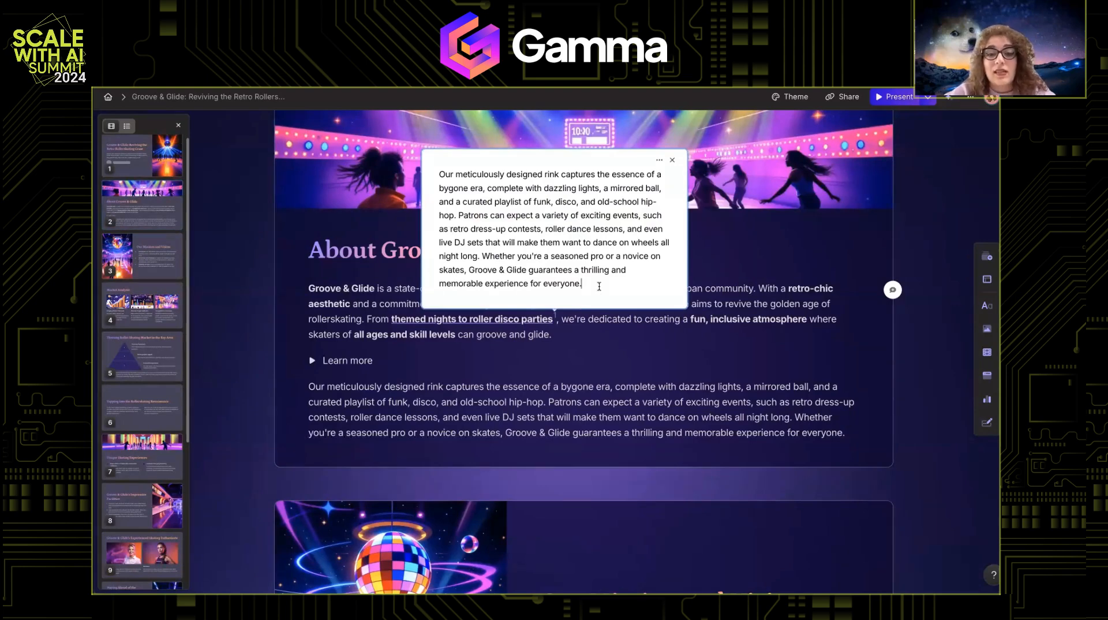
pyautogui.click(581, 341)
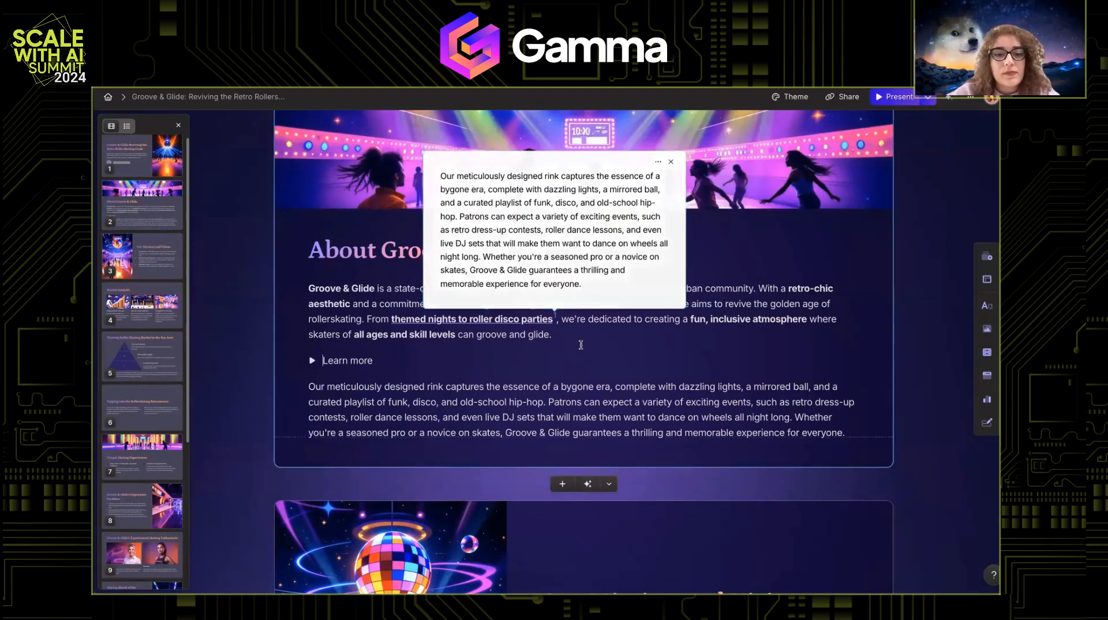
pyautogui.moveTo(488, 322)
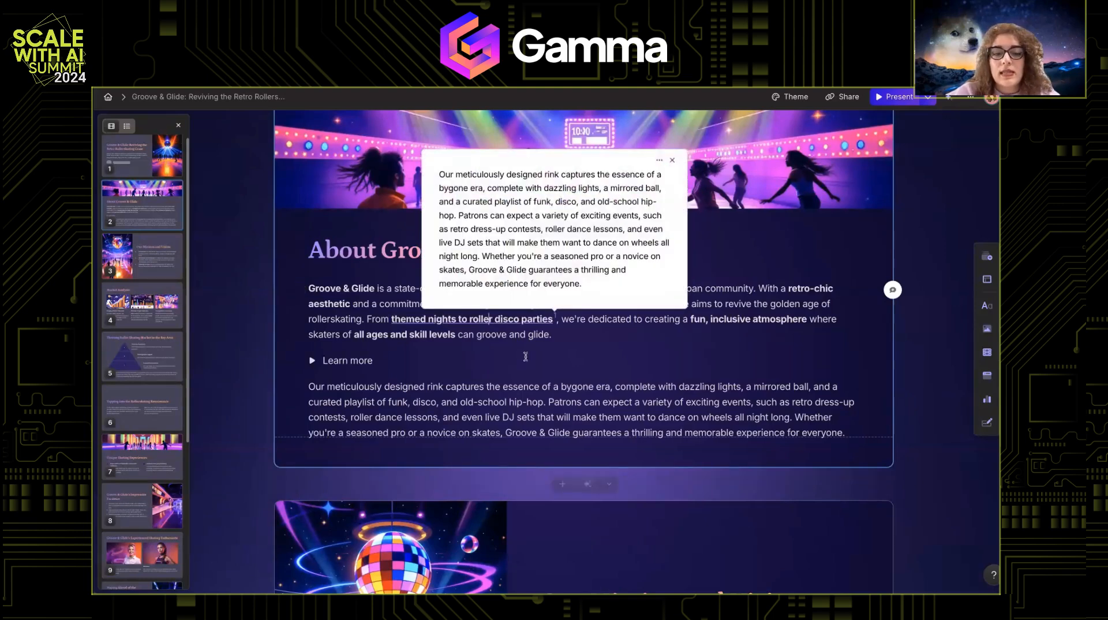
pyautogui.scroll(-1, 416, 358)
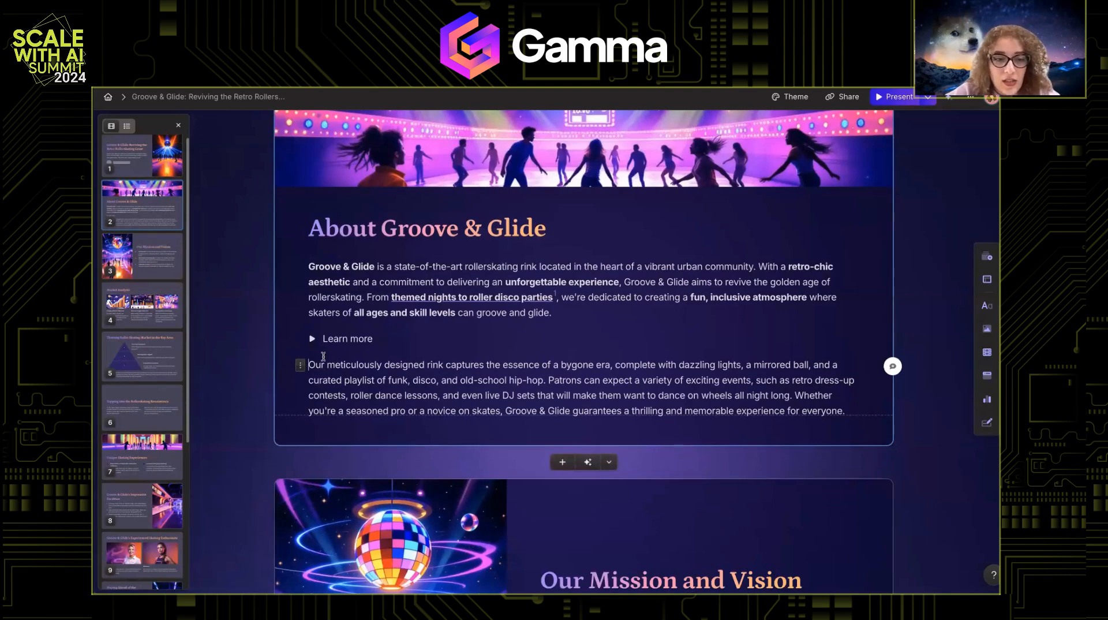
# Try a /nested card holding the pasted rink paragraph, then delete it
pyautogui.press('Return')
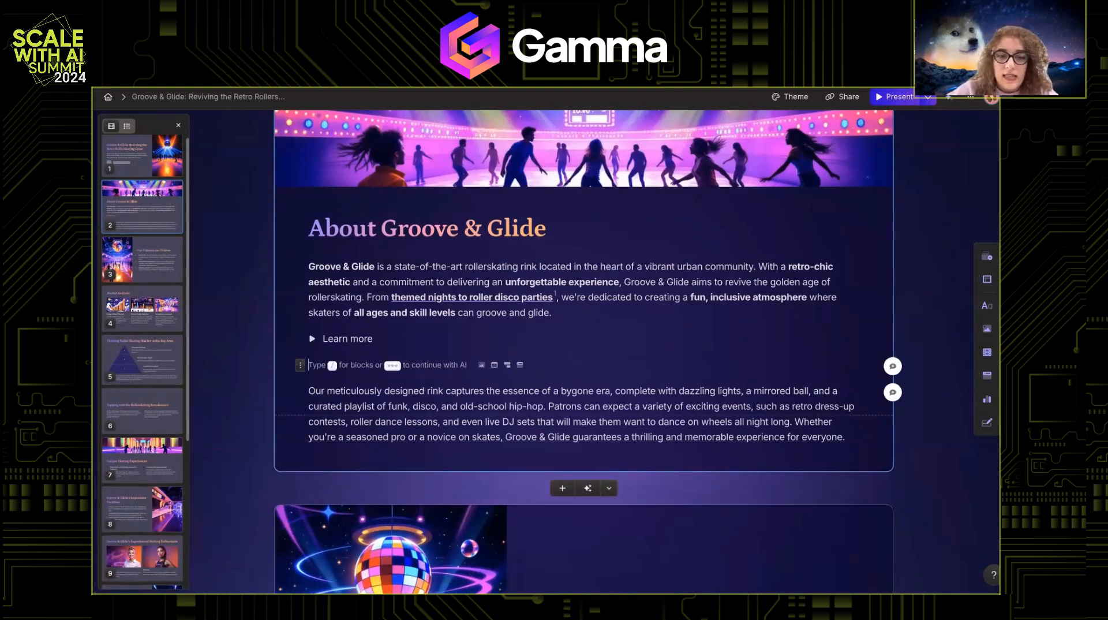
pyautogui.write('/nested')
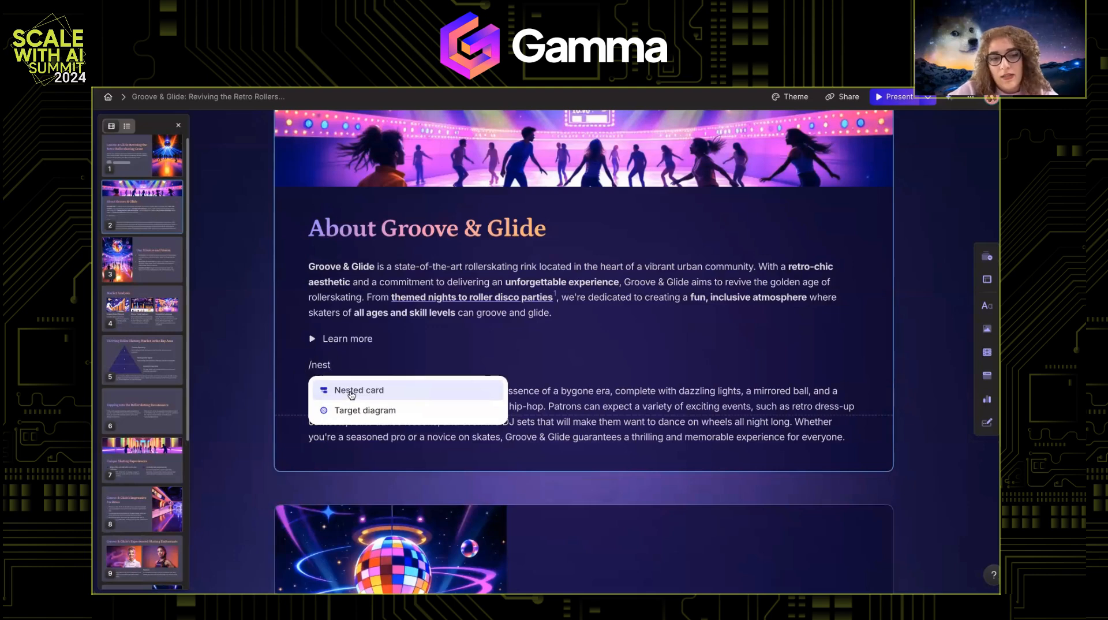
pyautogui.press('Return')
pyautogui.write("Our meticulously designed rink captures the essence of a bygone era, complete with dazzling lights, a mirrored ball, and a curated playlist of funk, disco, and old-school hip-hop. Patrons can expect a variety of exciting events, such as retro dress-up contests, roller dance lessons, and even live DJ sets that will make them want to dance on wheels all night long. Whether you're a seasoned pro or a novice on skates, Groove & Glide guarantees a thrilling and memorable experience for everyone.")
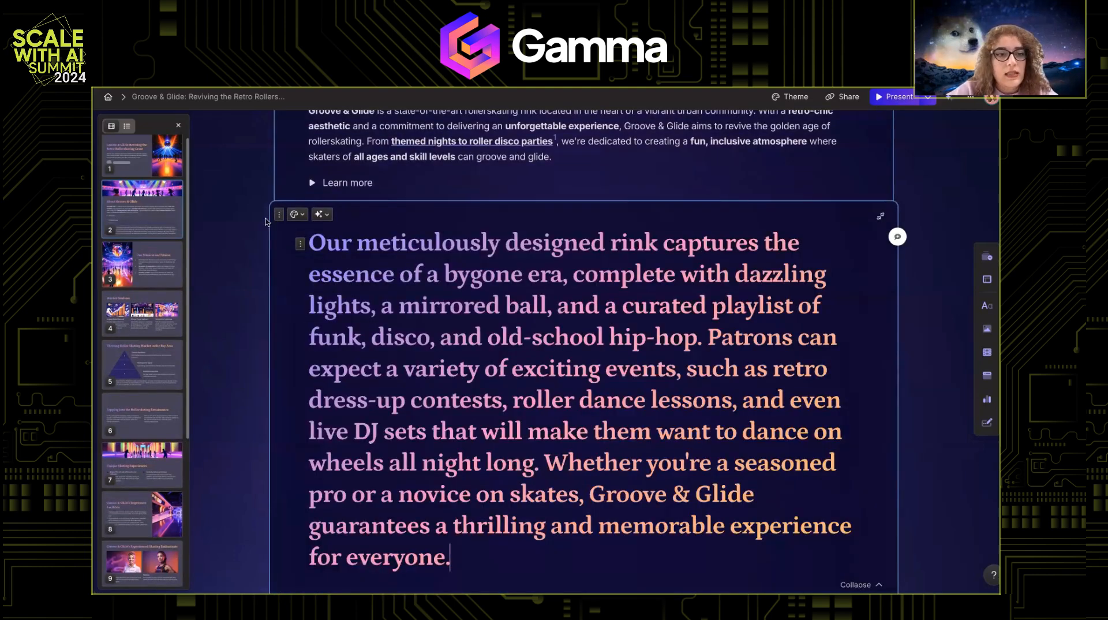
pyautogui.click(279, 214)
pyautogui.click(311, 191)
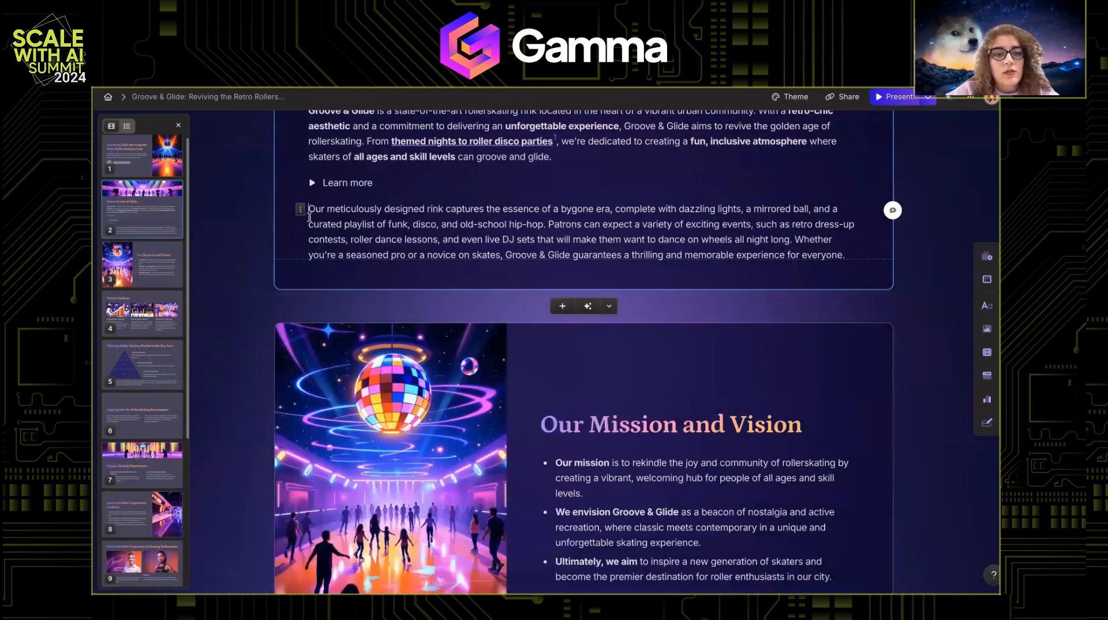
# Wrap the bygone-era paragraph in a nested card and leave it collapsed to a preview
pyautogui.tripleClick(401, 210)
pyautogui.click(705, 187)
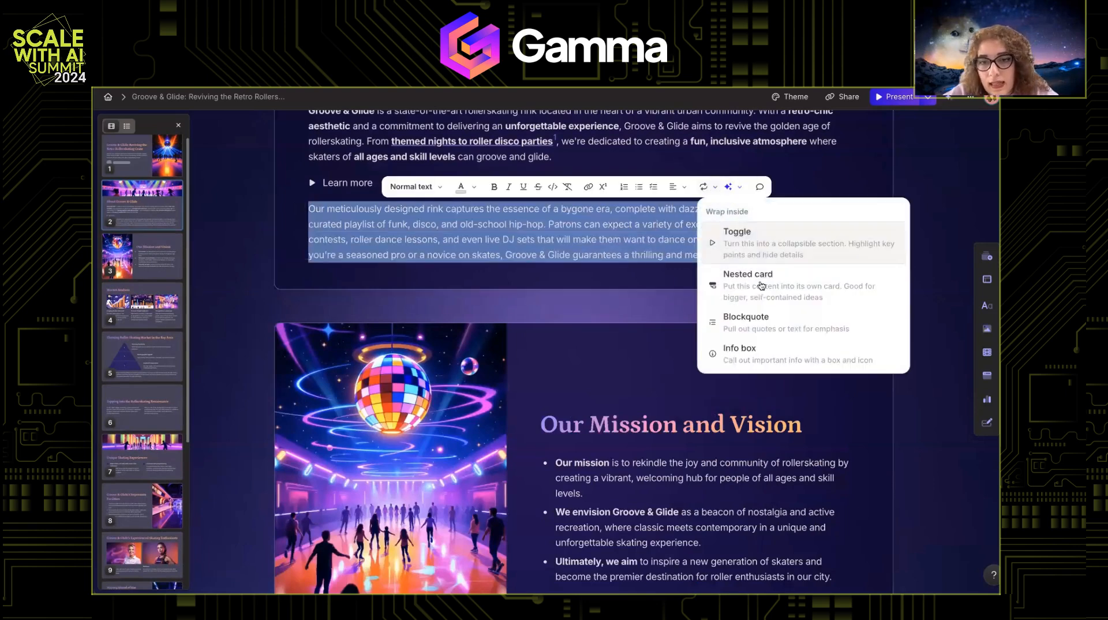
pyautogui.click(763, 282)
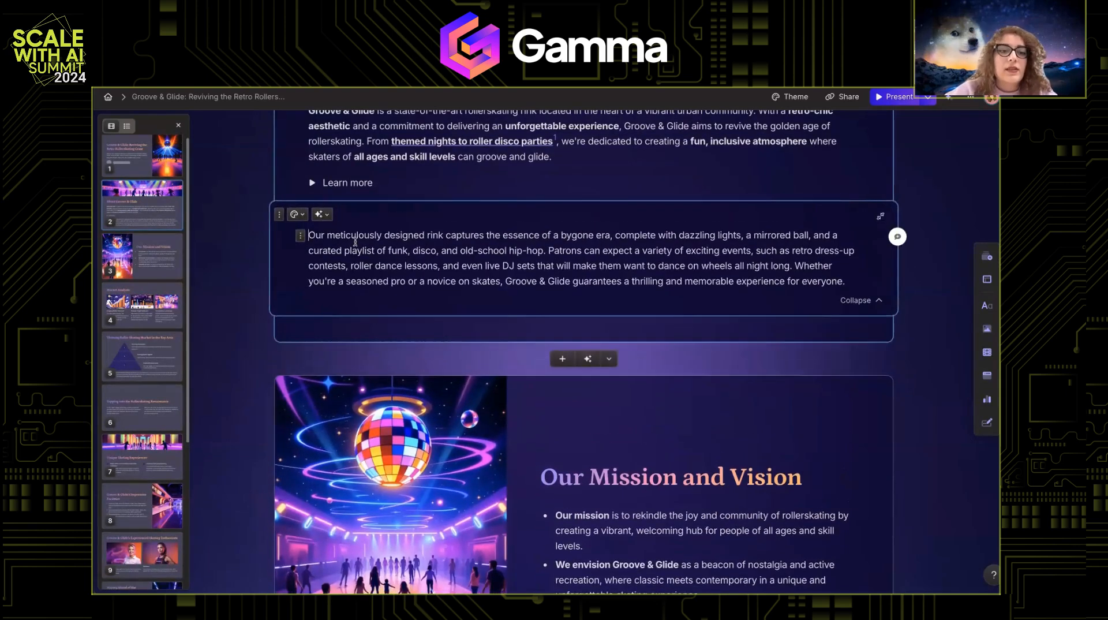
pyautogui.scroll(1, 563, 212)
pyautogui.click(881, 247)
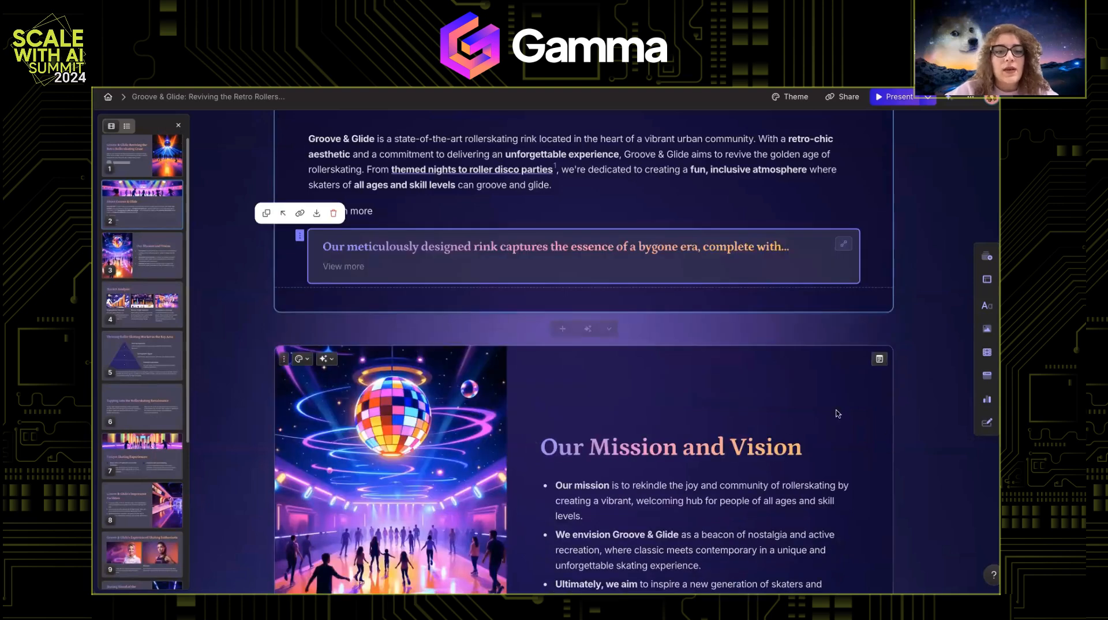
pyautogui.scroll(2, 926, 374)
pyautogui.click(781, 336)
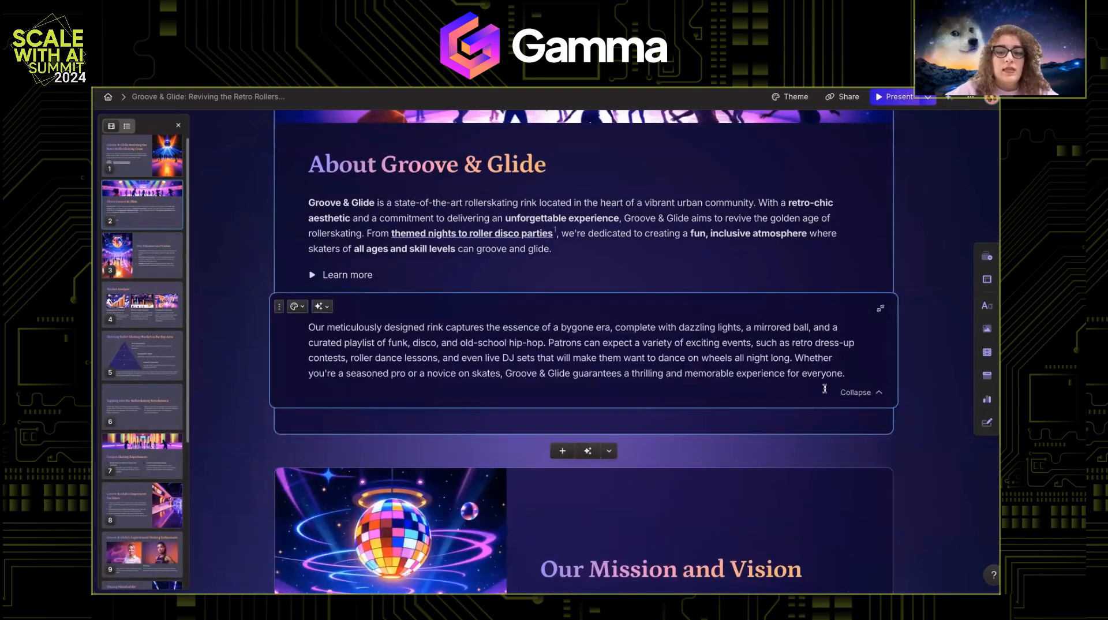
pyautogui.click(854, 394)
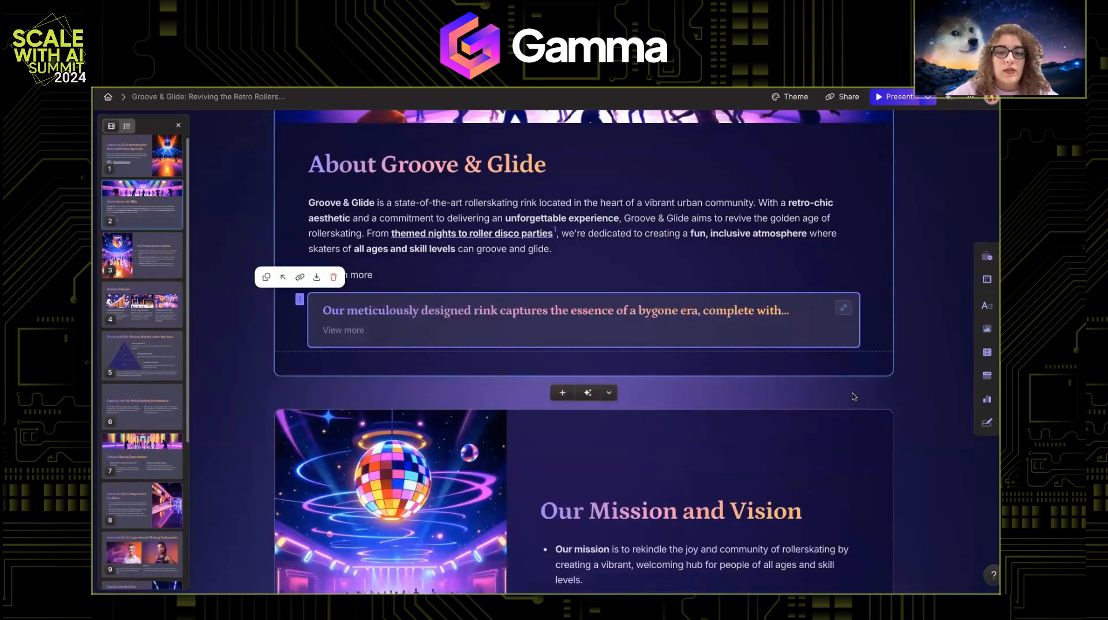
# Add the heading '# Title of my card' at the top of the nested card
pyautogui.click(330, 332)
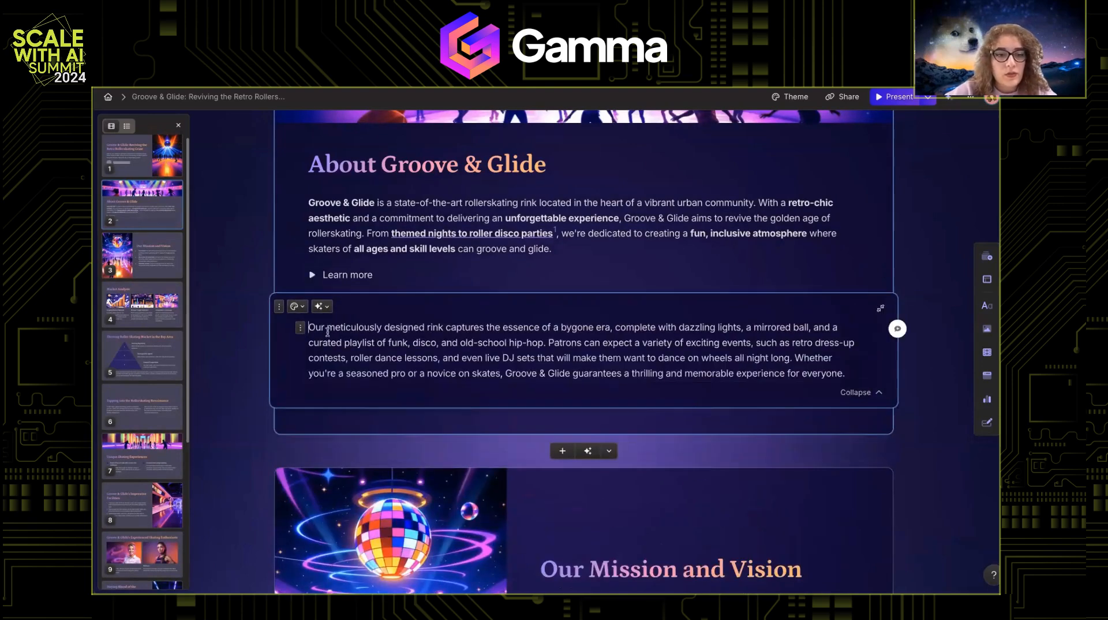
pyautogui.press('Return')
pyautogui.press('Up')
pyautogui.write('# T')
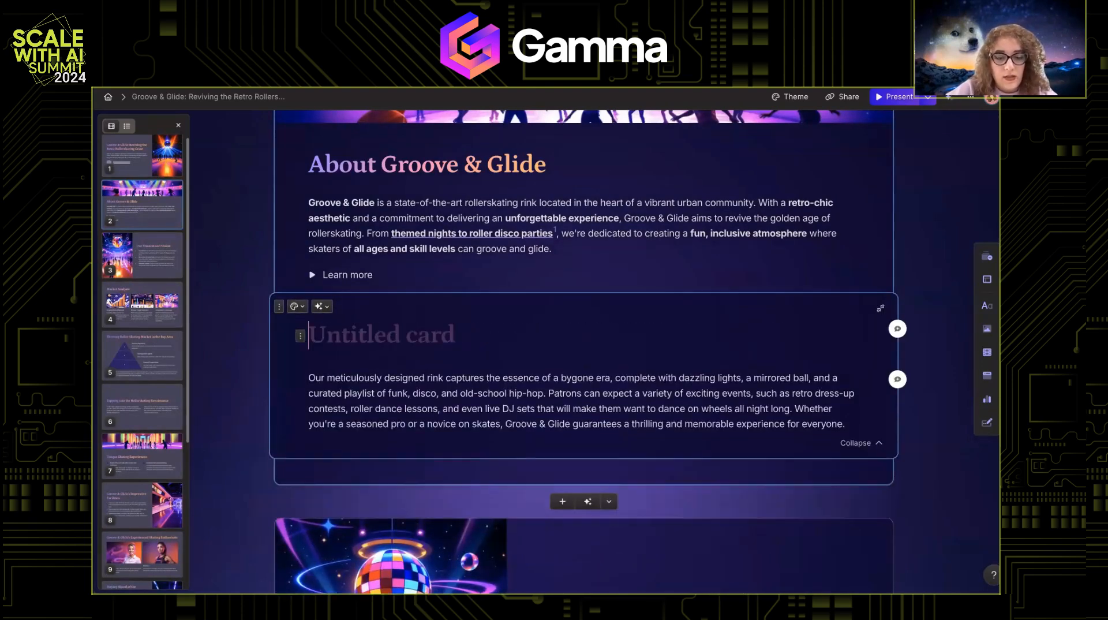
pyautogui.write('itle of my card')
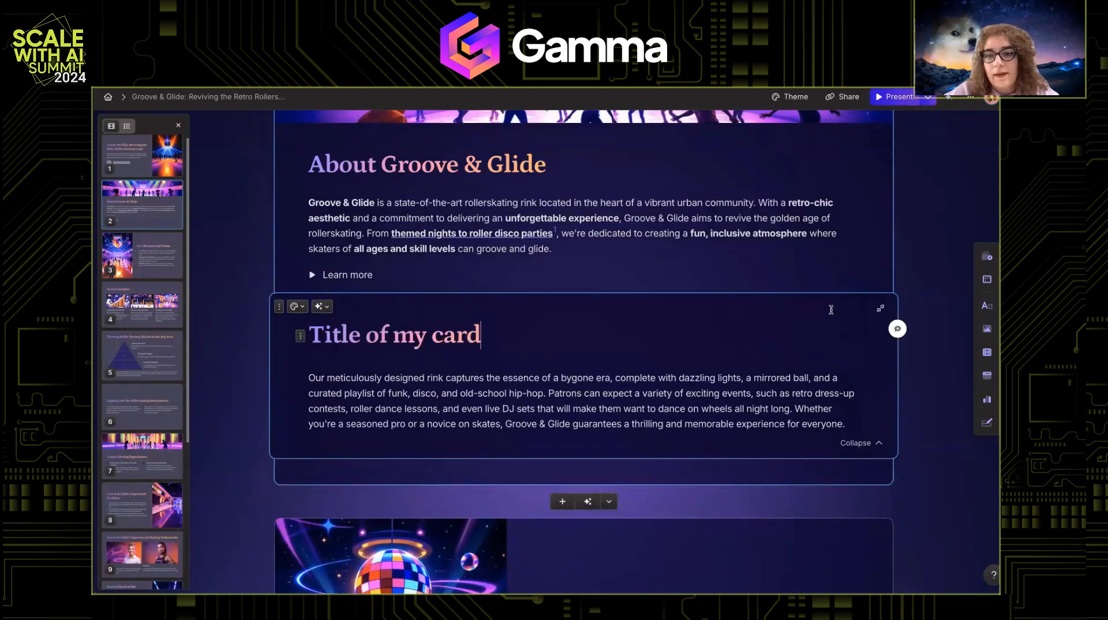
# Collapse the 'Title of my card' nested card, hide its preview, expand it, then collapse it again
pyautogui.click(880, 308)
pyautogui.click(767, 313)
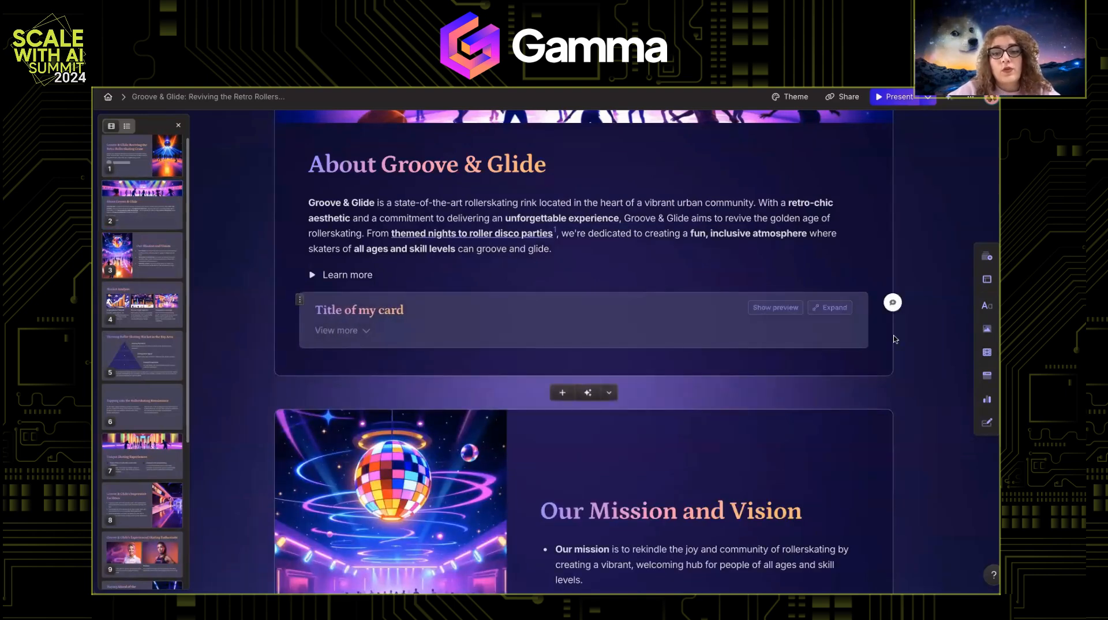
pyautogui.click(791, 336)
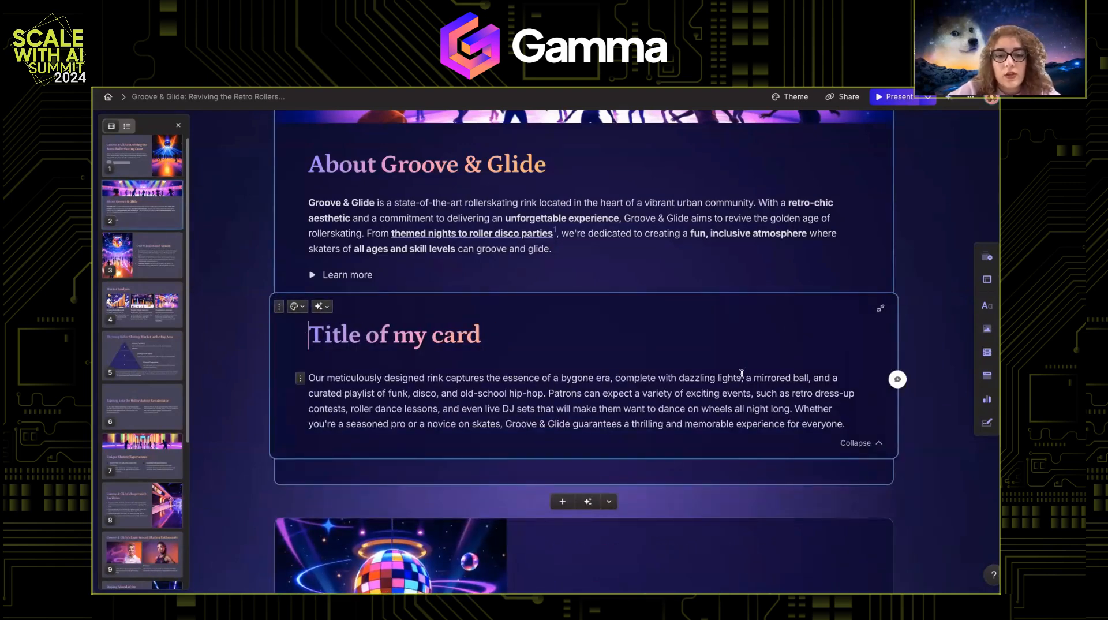
pyautogui.scroll(-3, 741, 373)
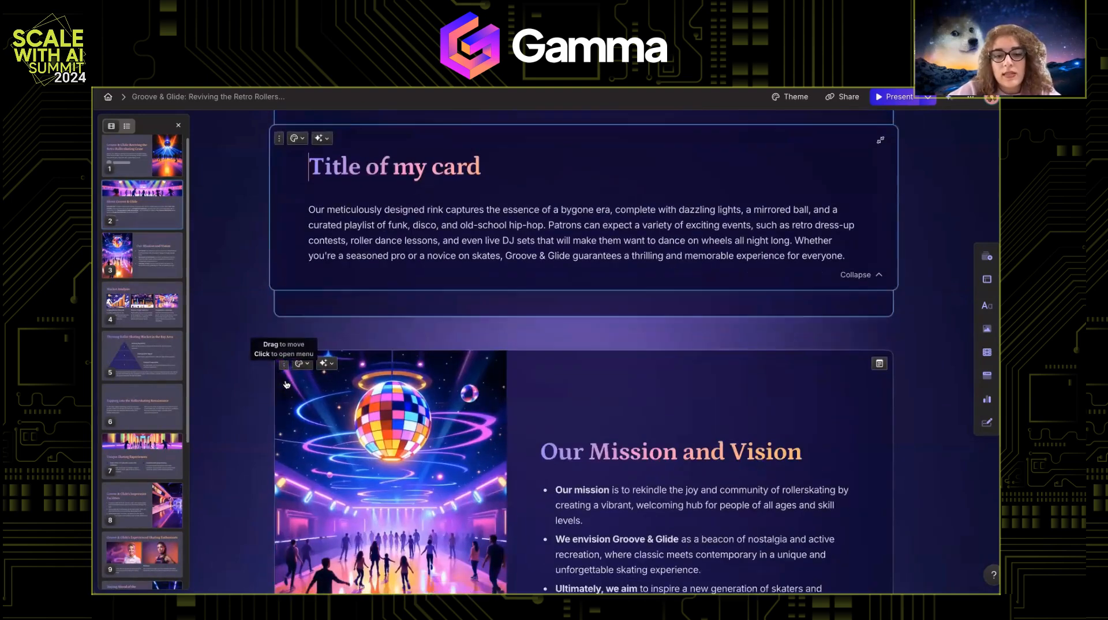
pyautogui.scroll(-2, 534, 367)
pyautogui.scroll(1, 678, 350)
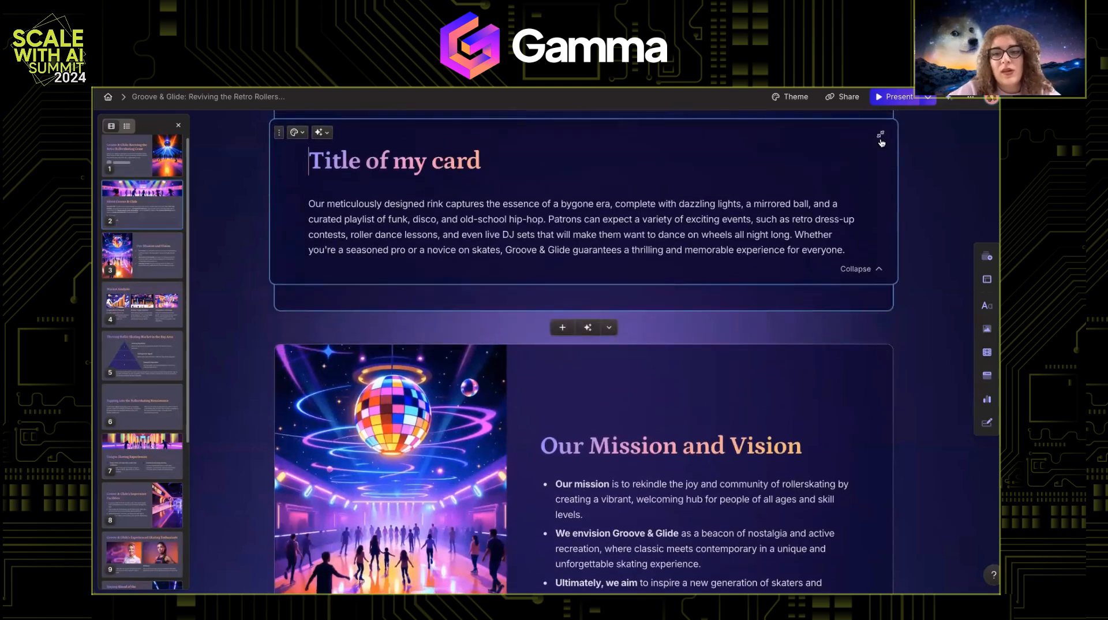
pyautogui.click(880, 139)
pyautogui.scroll(2, 604, 339)
# Drag Our Mission and Vision into the About card below Title of my card, leaving it collapsed
pyautogui.moveTo(284, 360); pyautogui.dragTo(341, 294)
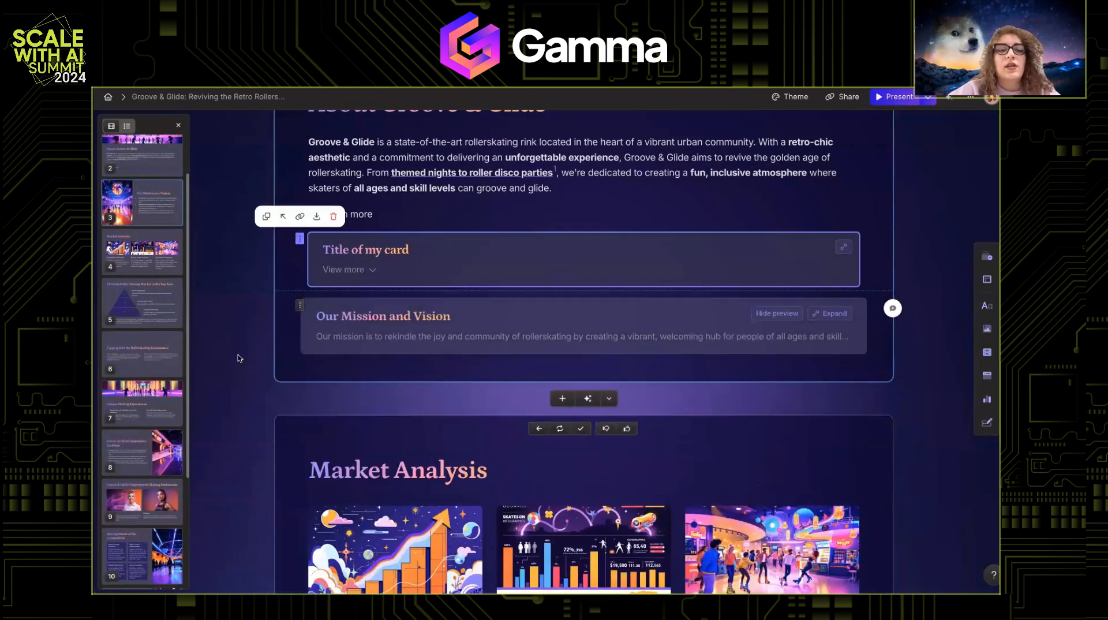
pyautogui.click(431, 319)
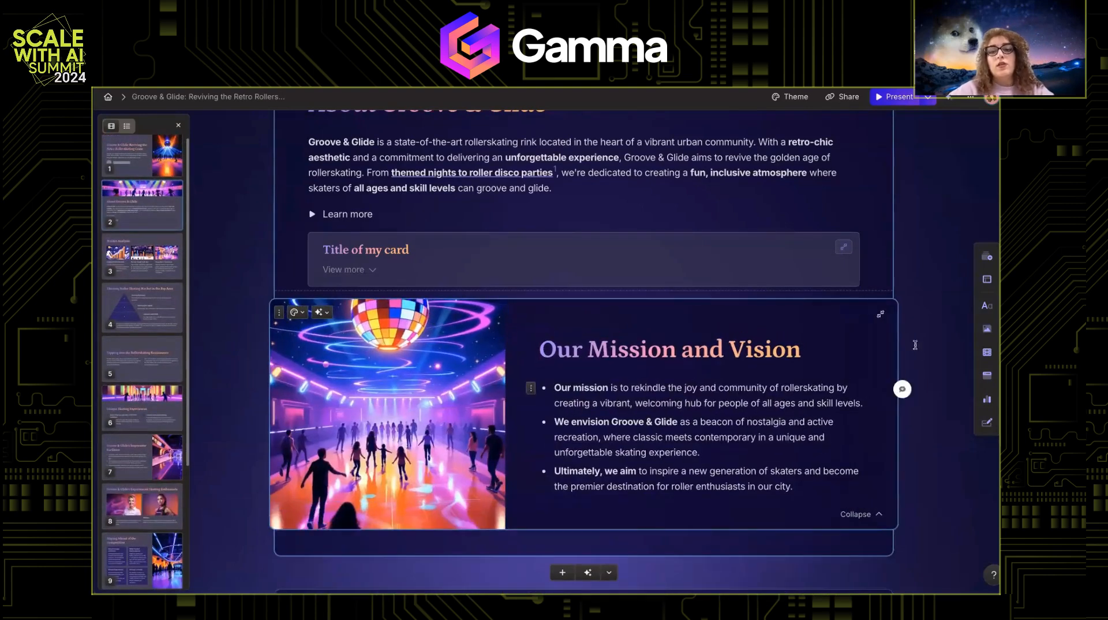
pyautogui.click(879, 312)
pyautogui.scroll(2, 946, 374)
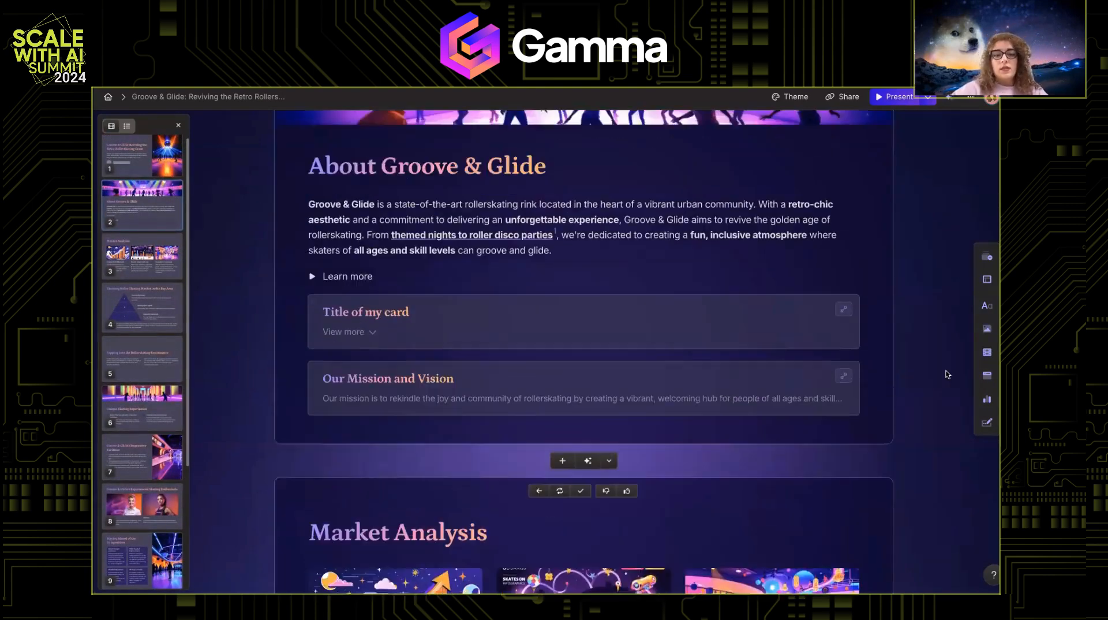
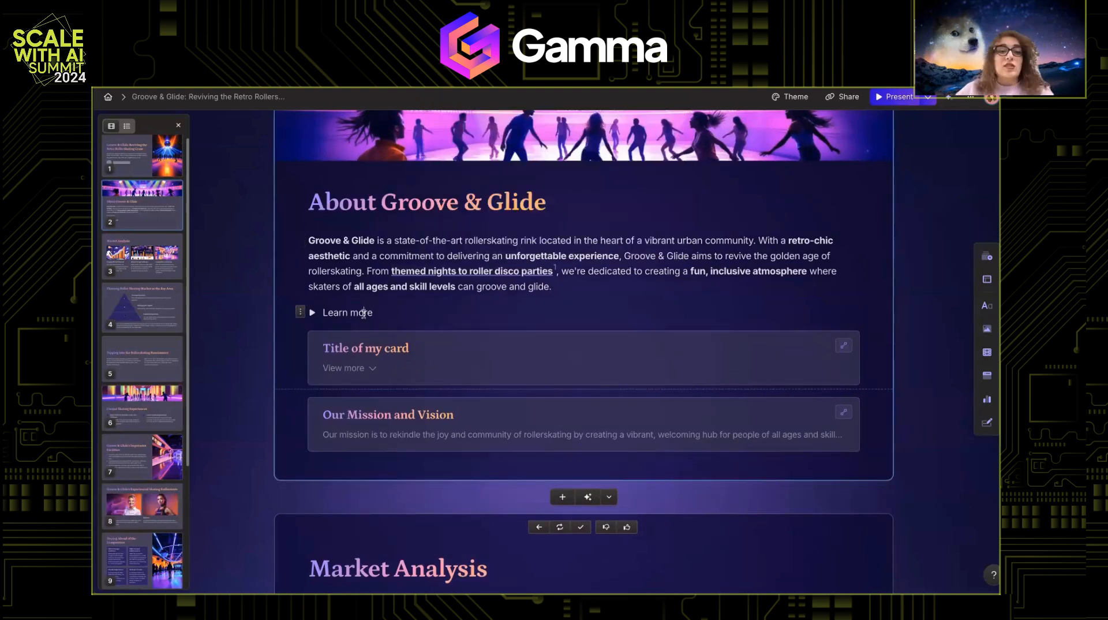
# Expand Learn more on the About card and drag Our Mission and Vision out as its own card
pyautogui.click(312, 314)
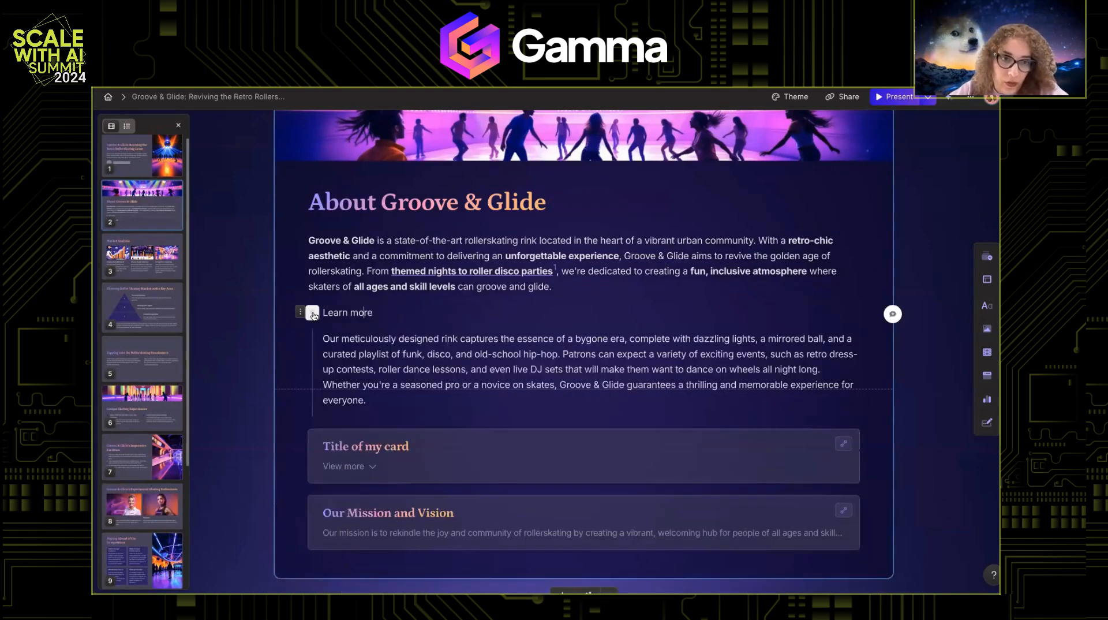
pyautogui.scroll(-2, 371, 469)
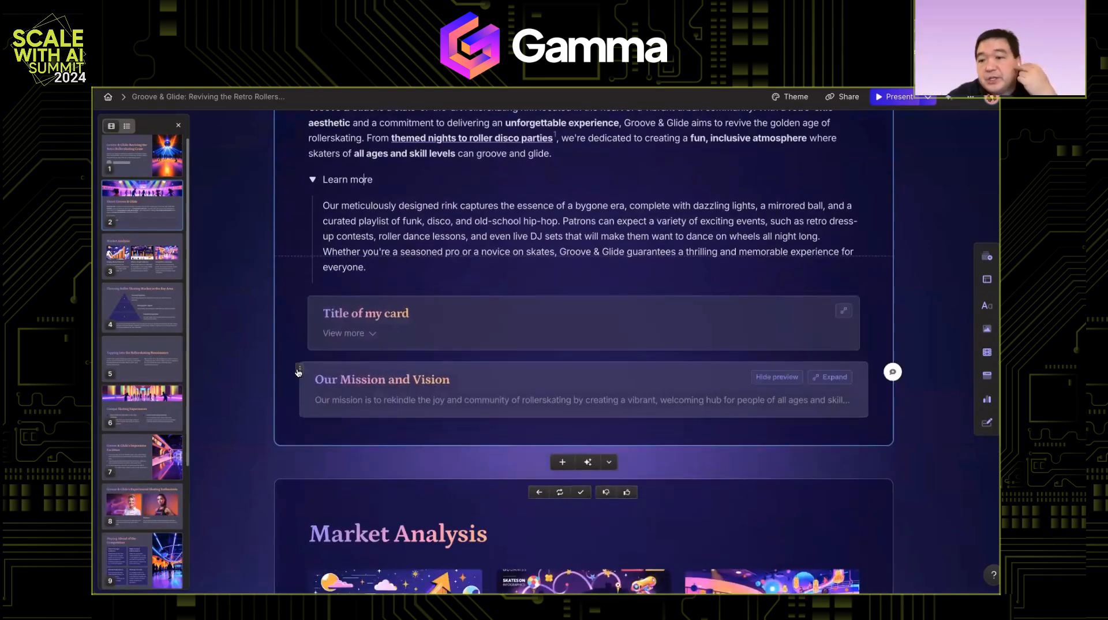
pyautogui.moveTo(299, 368); pyautogui.dragTo(330, 464)
pyautogui.click(228, 380)
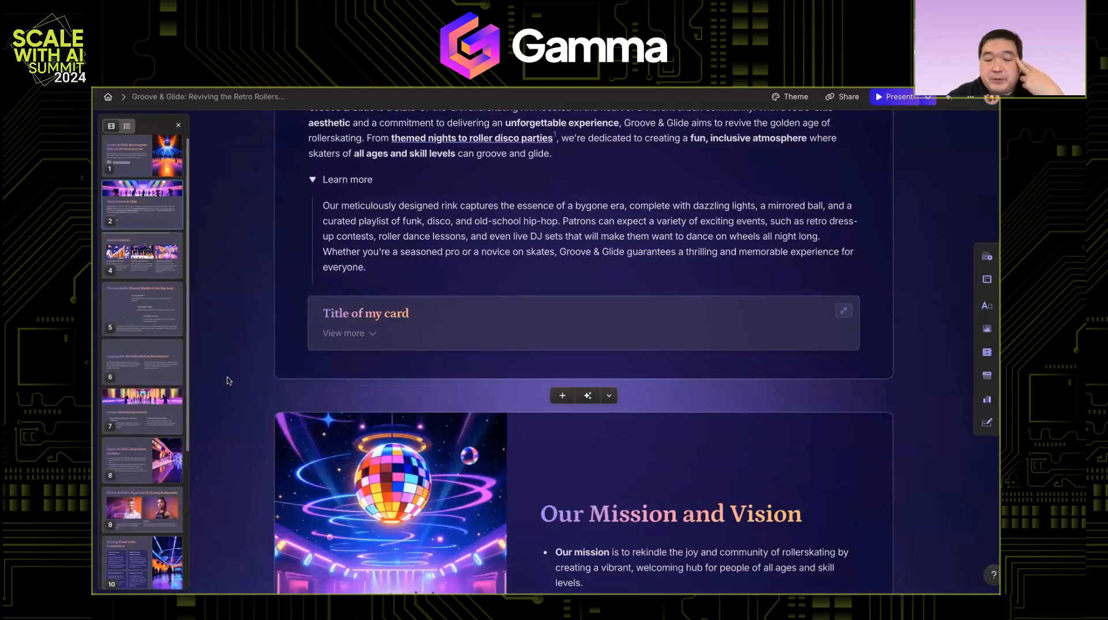
pyautogui.scroll(1, 229, 381)
pyautogui.scroll(3, 228, 381)
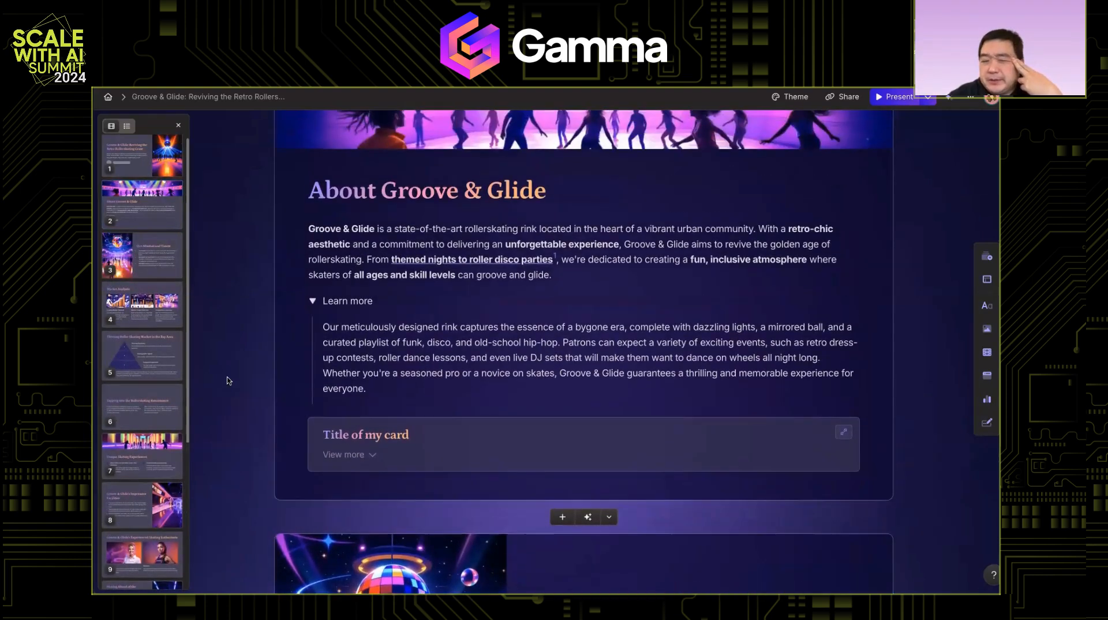
pyautogui.scroll(-1, 228, 380)
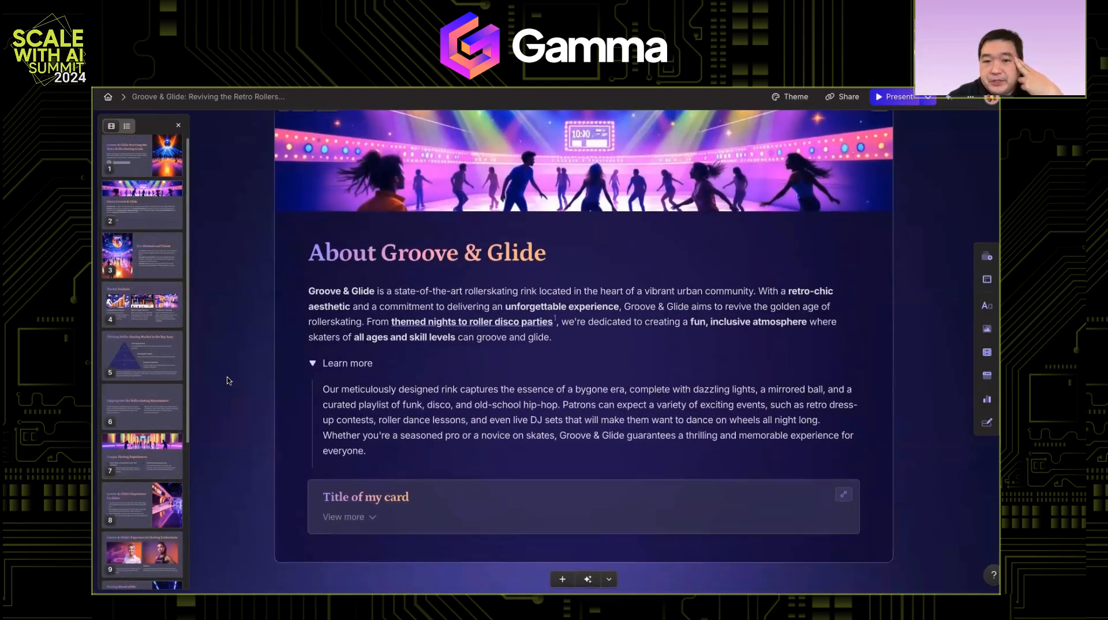
pyautogui.scroll(-1, 229, 381)
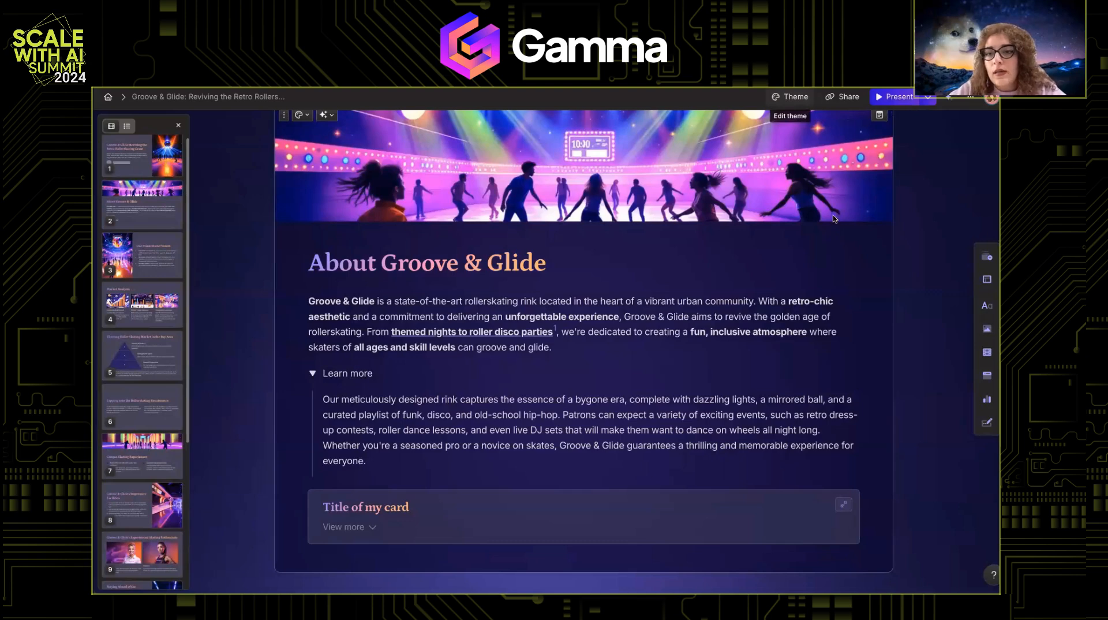
# Customize the Gamma Dark theme with the full Gamma logotype uploaded as its logo
pyautogui.click(791, 96)
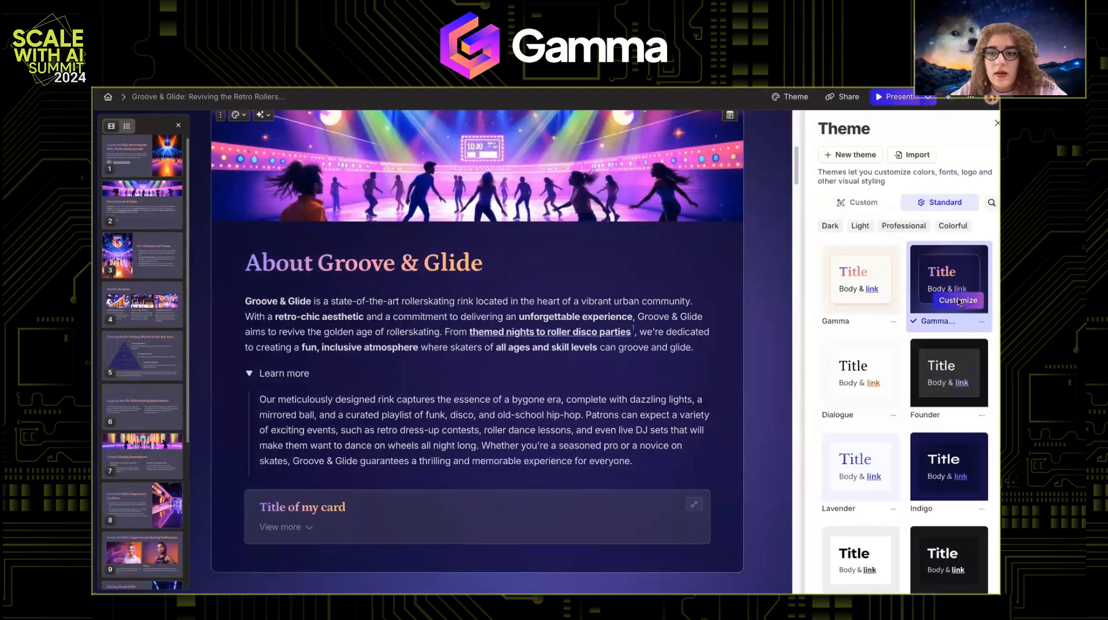
pyautogui.click(958, 301)
pyautogui.click(145, 215)
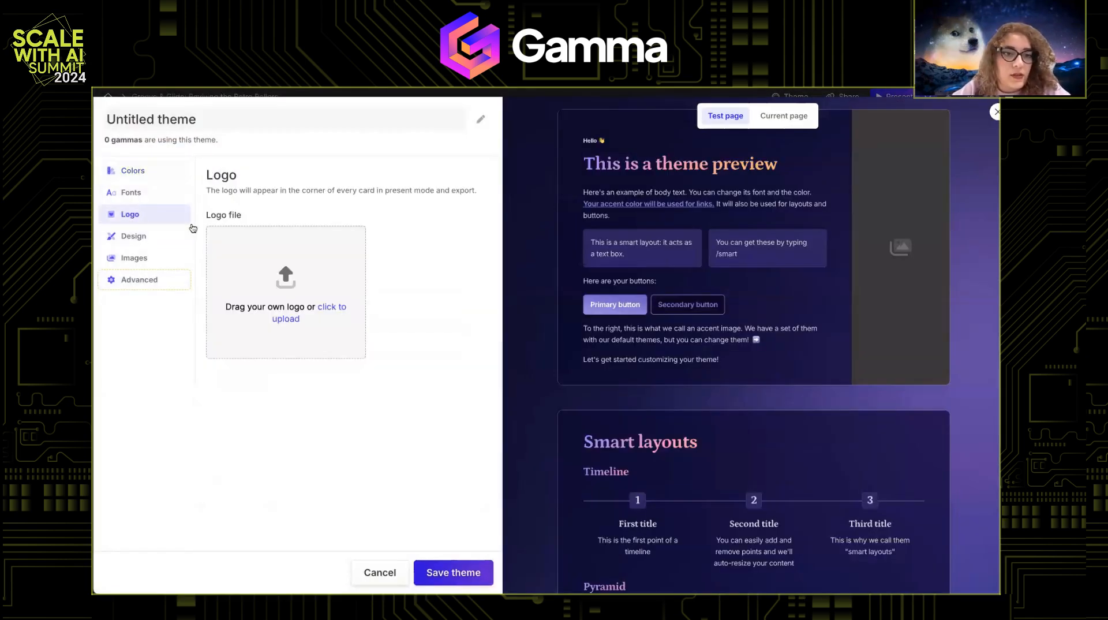
pyautogui.click(323, 311)
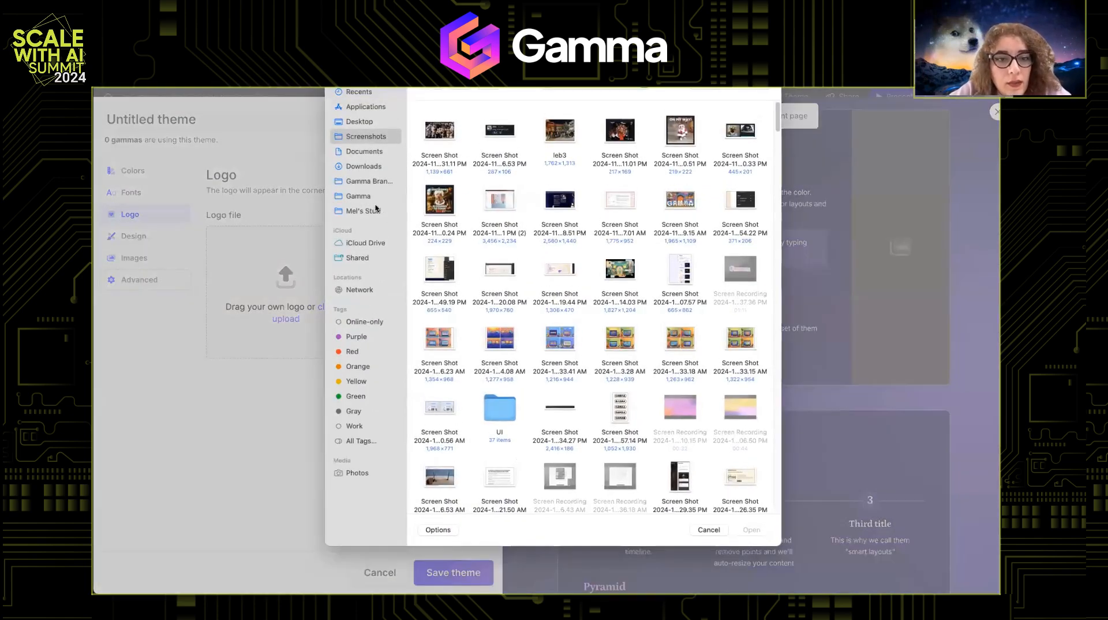
pyautogui.click(369, 181)
pyautogui.click(496, 134)
pyautogui.click(438, 130)
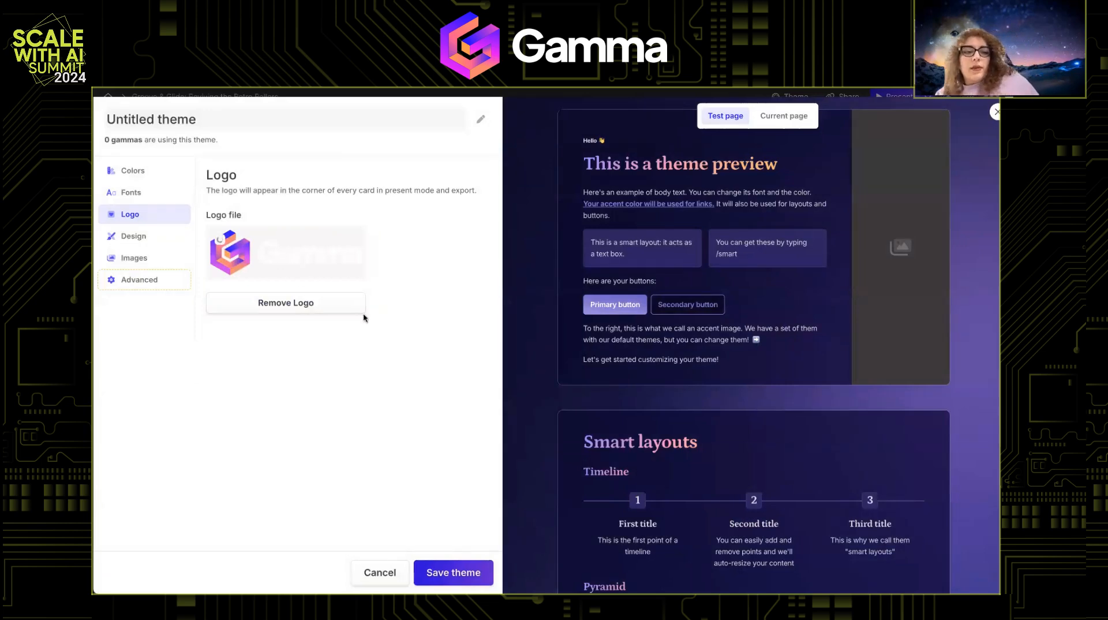
# Rename the custom theme 'Me', save it, and view the custom themes list
pyautogui.click(204, 119)
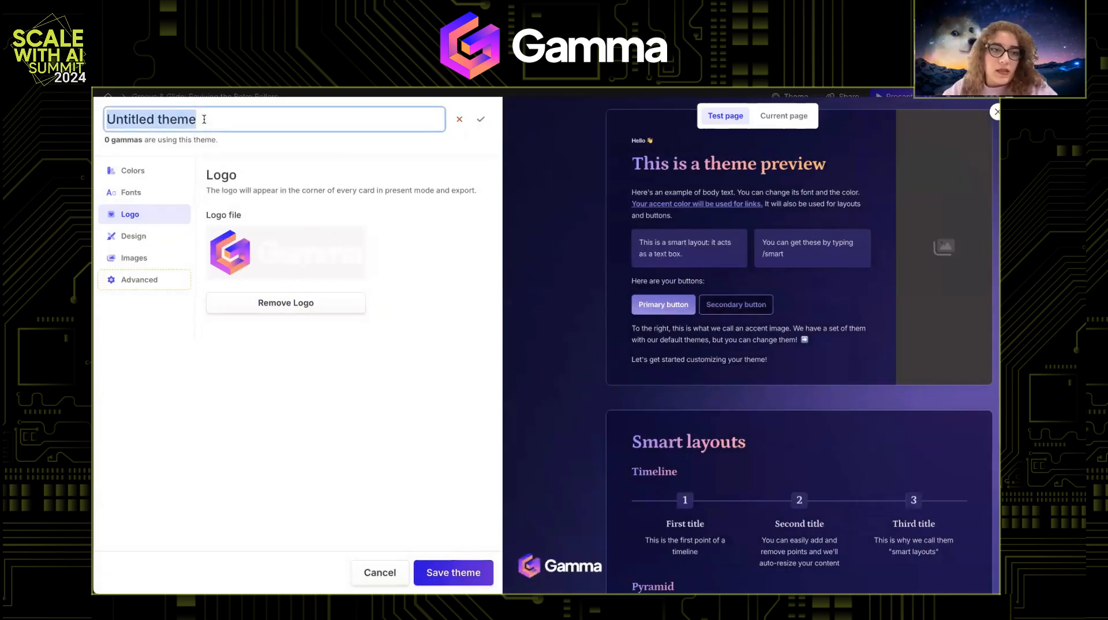
pyautogui.write('Mel tes')
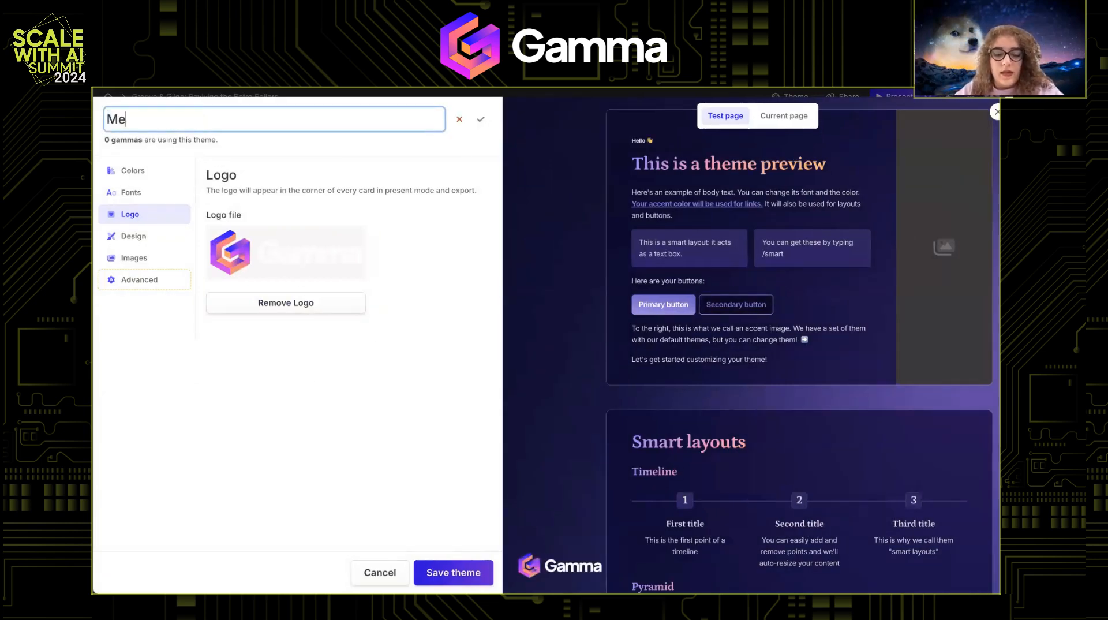
pyautogui.click(453, 571)
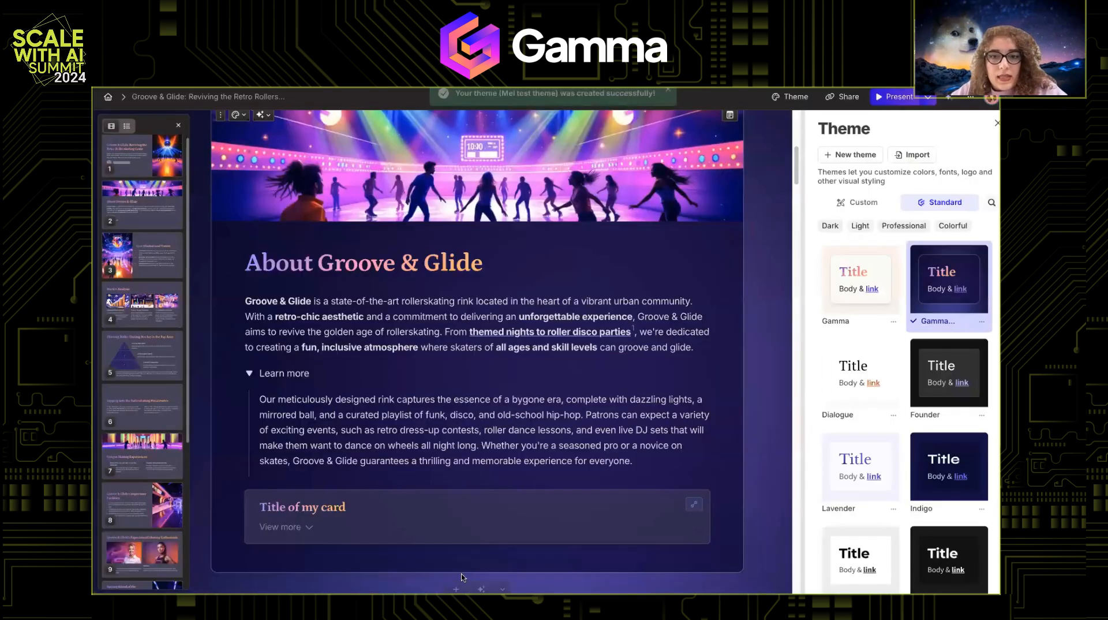
pyautogui.click(178, 127)
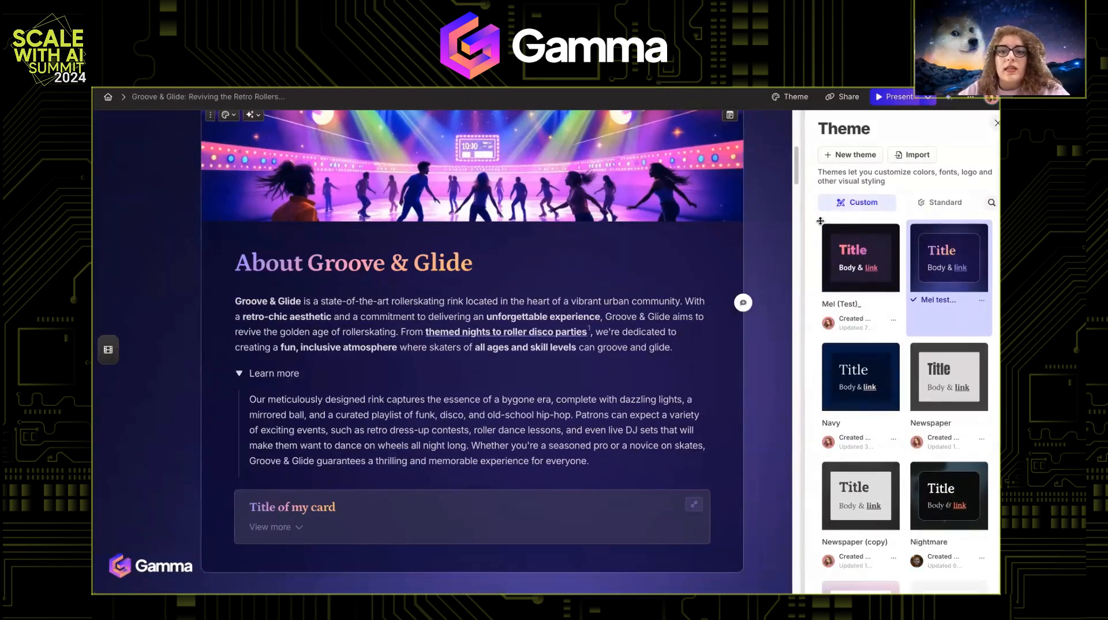
# Close the theme panel and scroll through the deck
pyautogui.press('Escape')
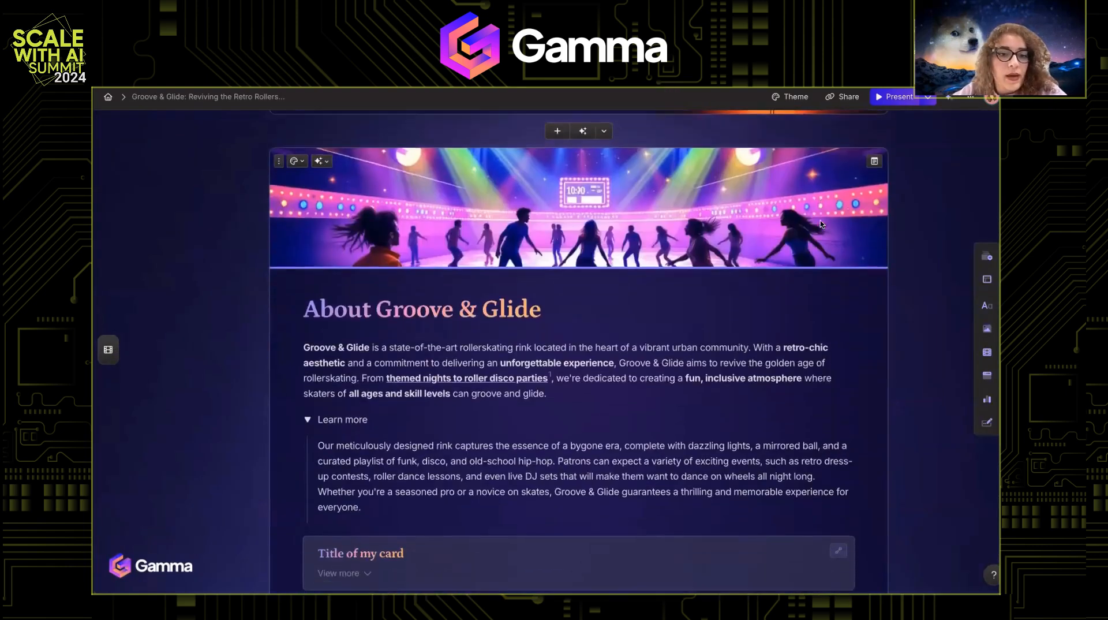
pyautogui.scroll(-20, 822, 224)
pyautogui.scroll(-5, 825, 221)
pyautogui.scroll(15, 589, 312)
pyautogui.scroll(-4, 589, 313)
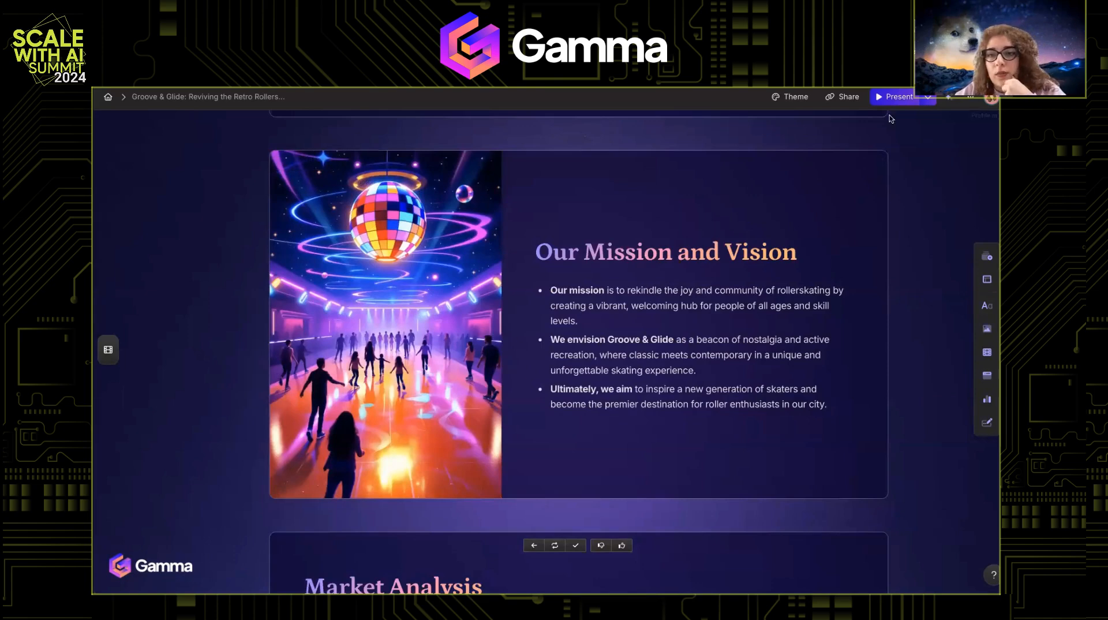
# Present the deck, stepping between About, Our Mission and Vision and Market Analysis slides, then exit
pyautogui.click(894, 97)
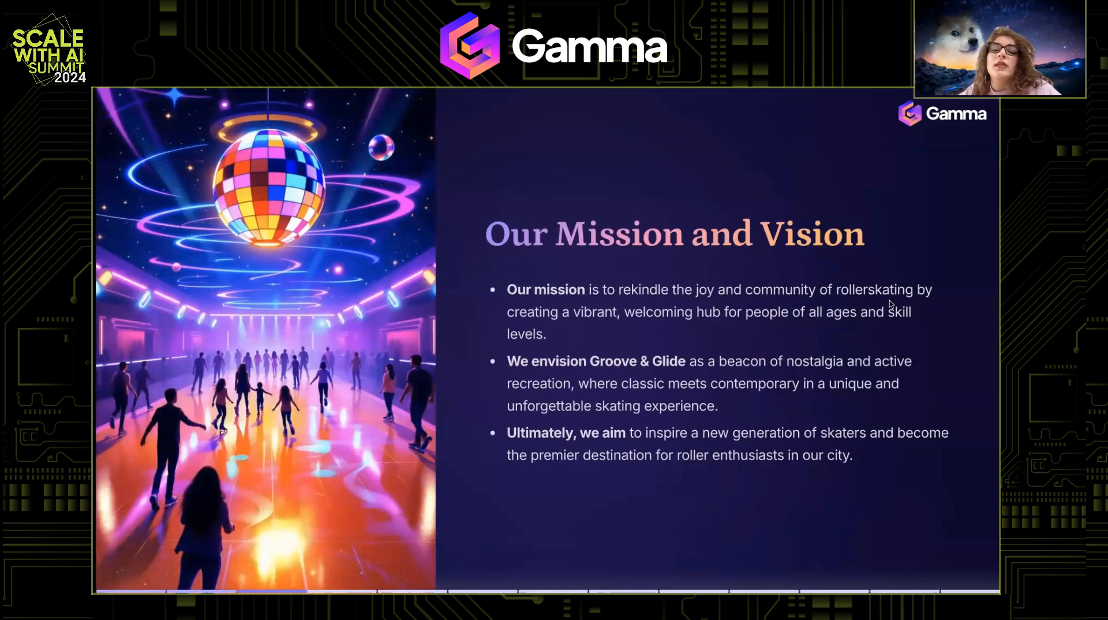
pyautogui.press('Right')
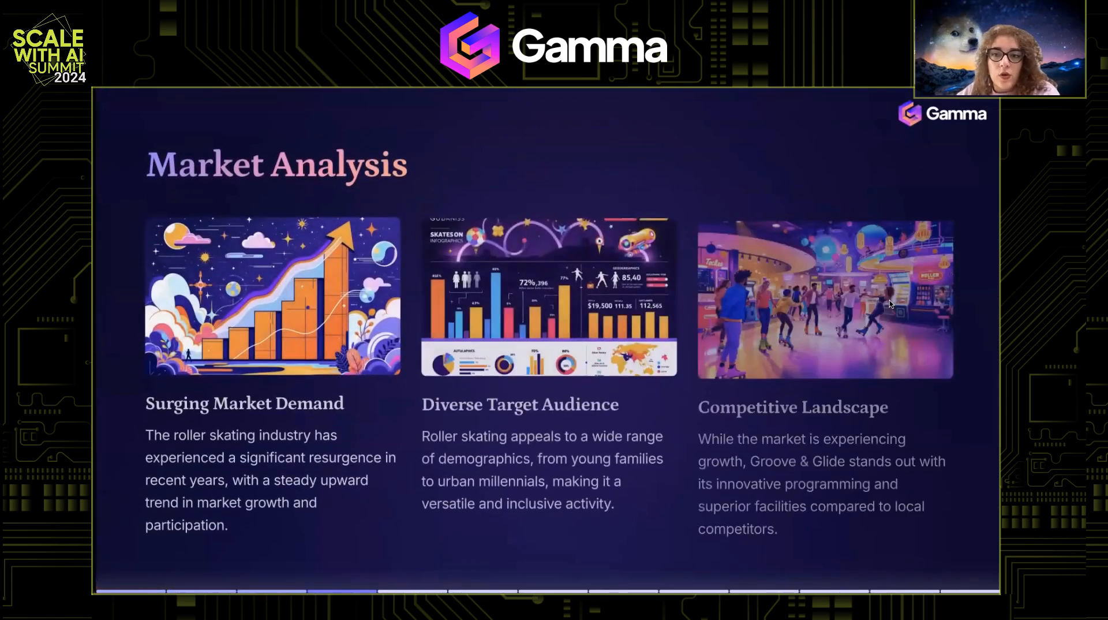
pyautogui.press('Left')
pyautogui.moveTo(903, 136)
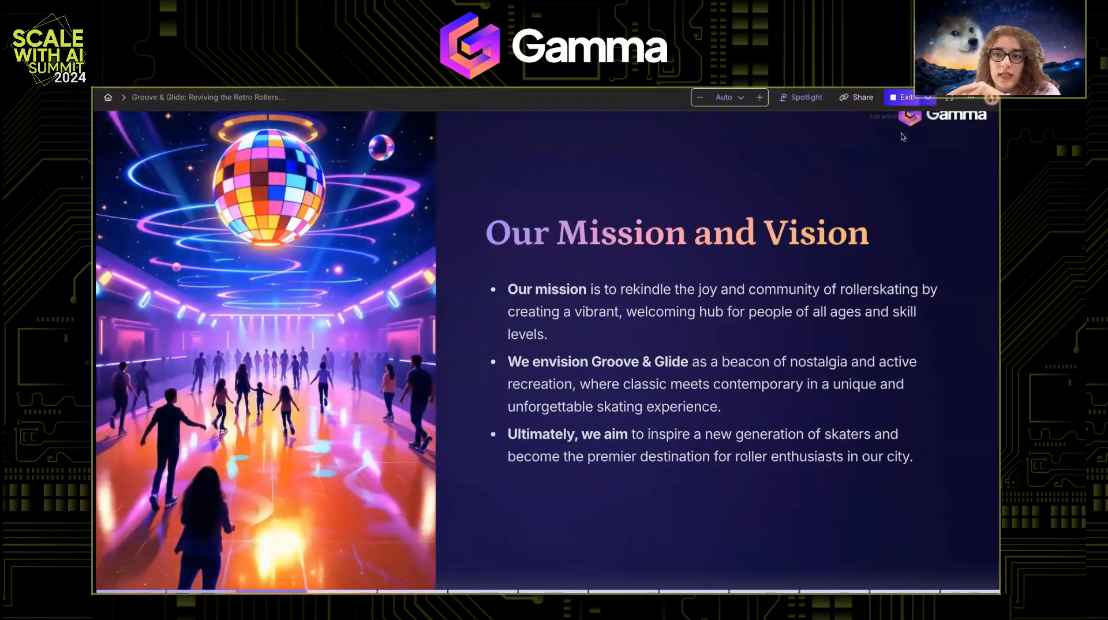
pyautogui.press('Left')
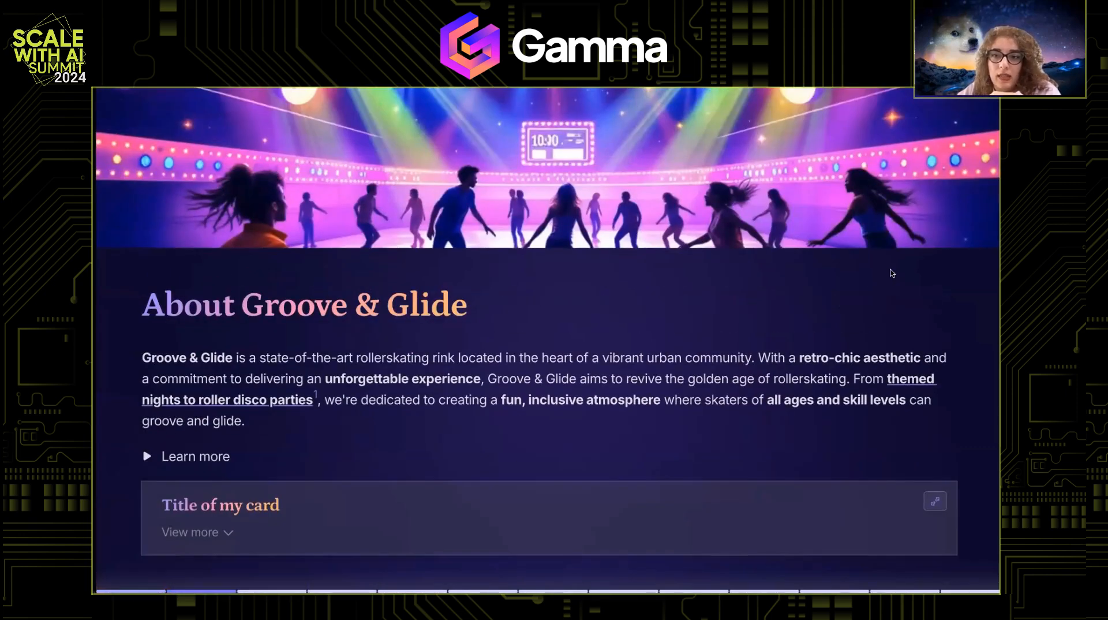
pyautogui.press('Right')
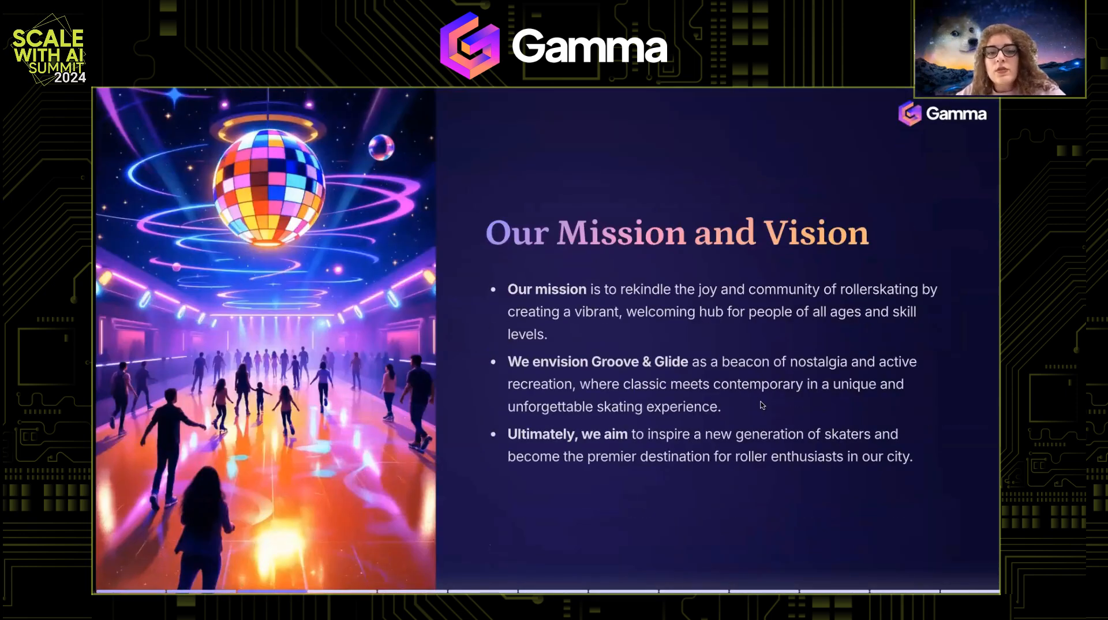
pyautogui.press('Escape')
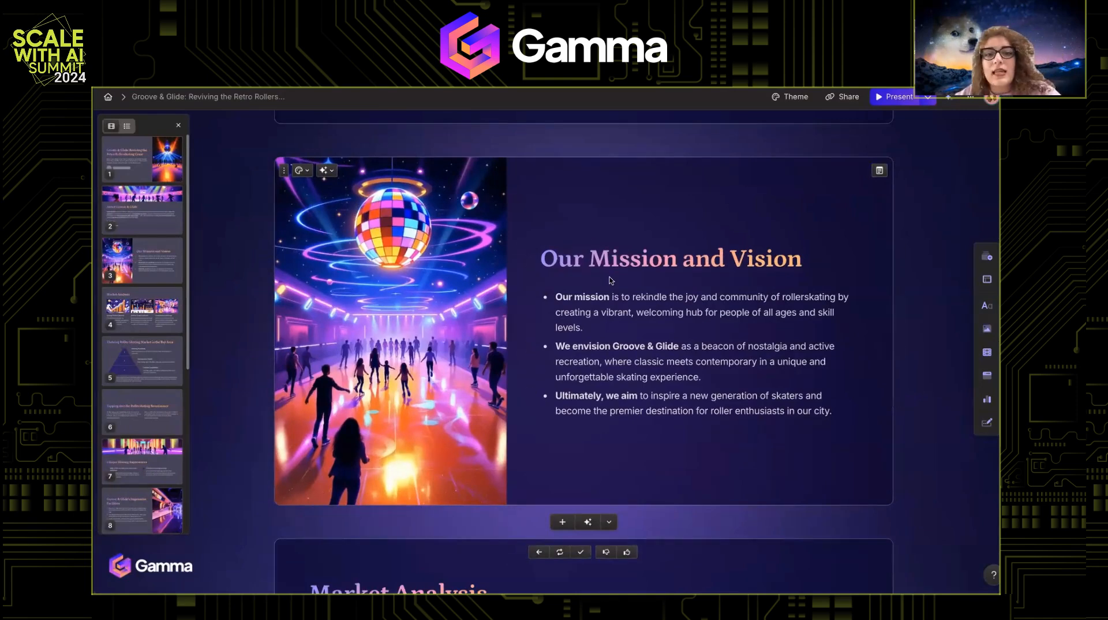
# Insert a two-column block below Title of my card with 'Confidentiality agreement 2024' in the left column
pyautogui.scroll(4, 609, 288)
pyautogui.scroll(3, 605, 300)
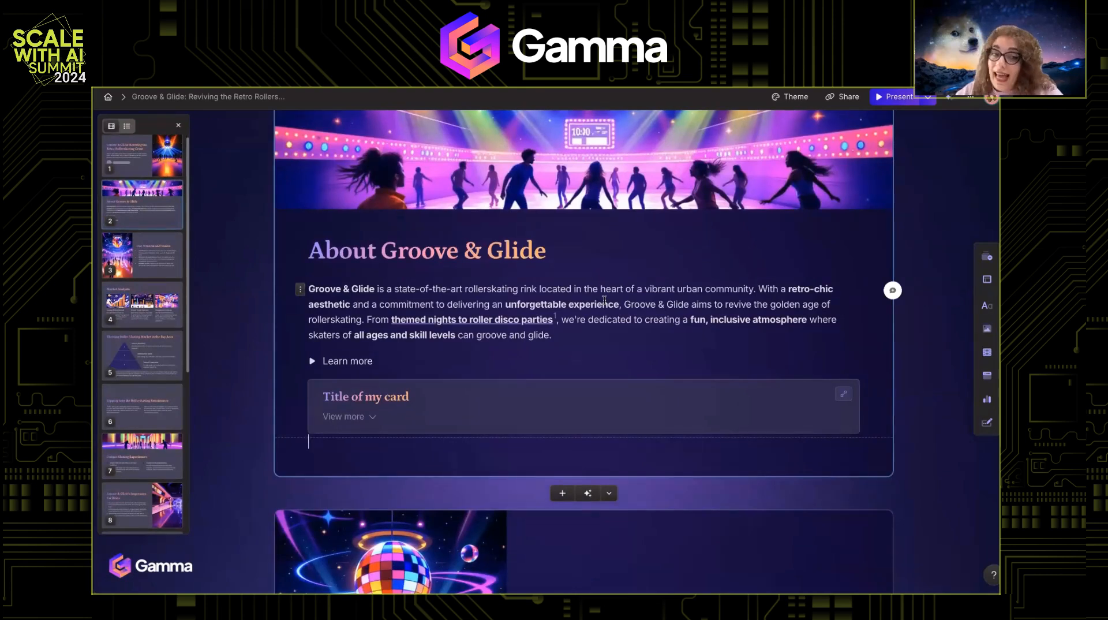
pyautogui.click(312, 453)
pyautogui.write('/')
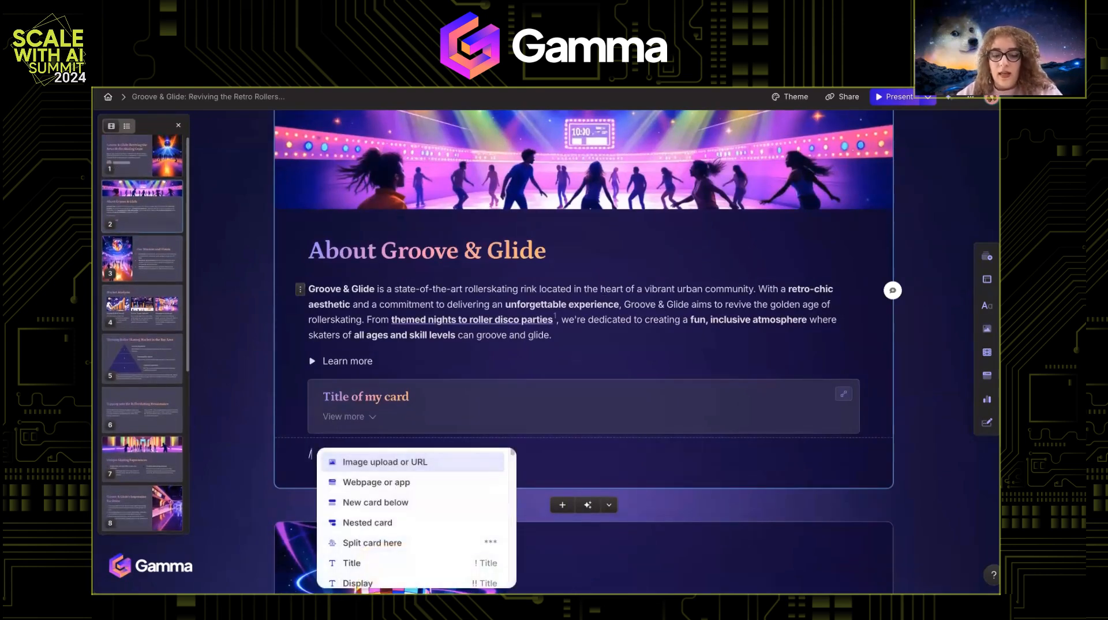
pyautogui.write('col')
pyautogui.click(396, 482)
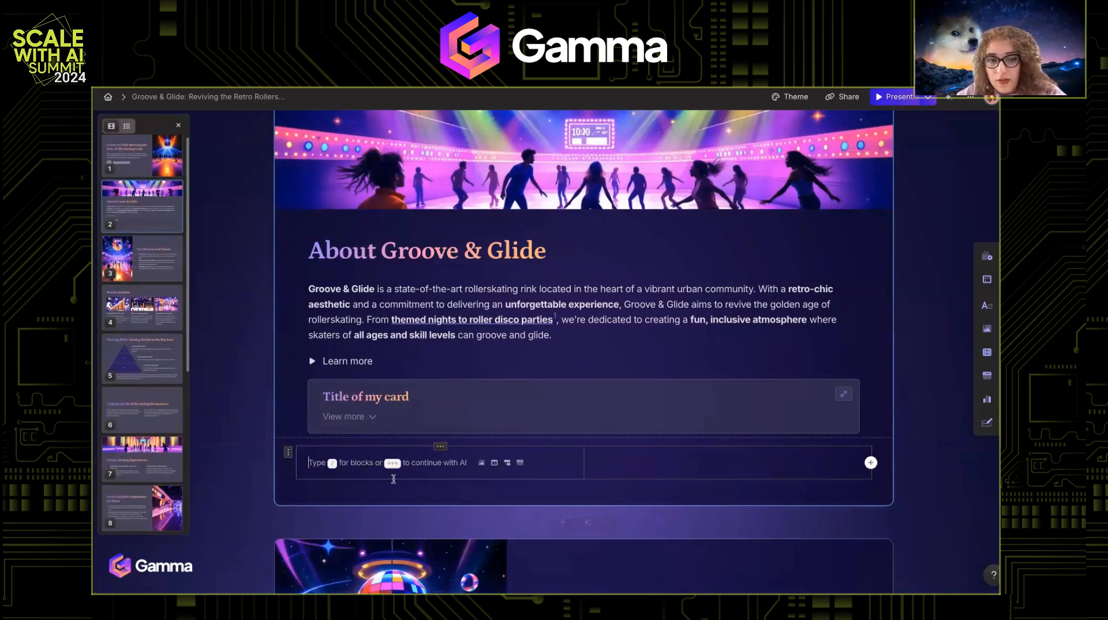
pyautogui.click(680, 461)
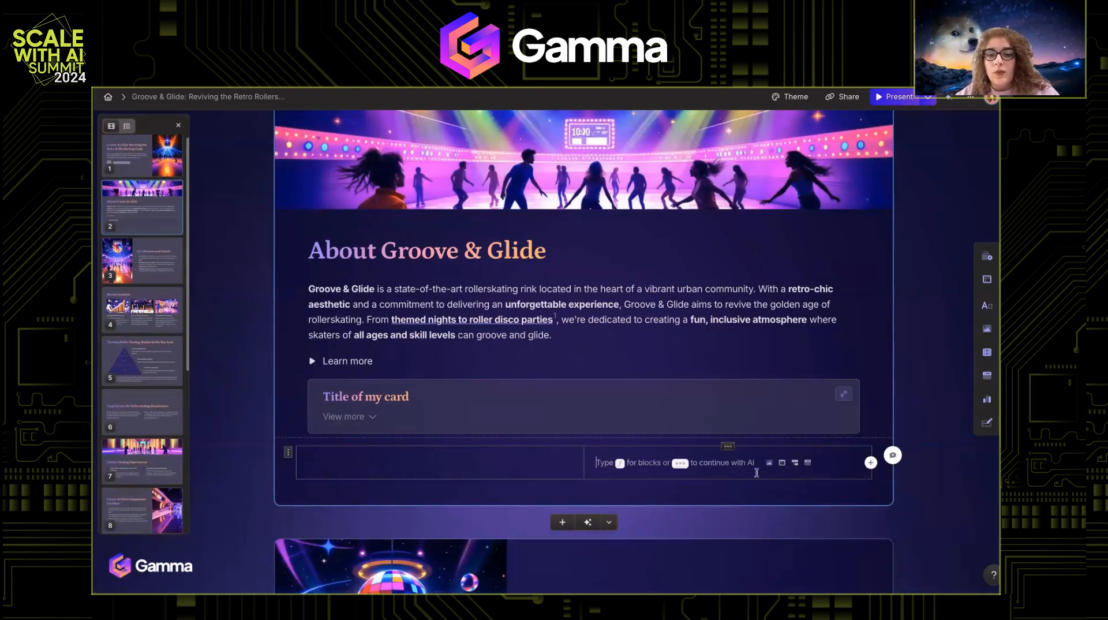
pyautogui.click(352, 462)
pyautogui.write('Confidentiality agreement 2024')
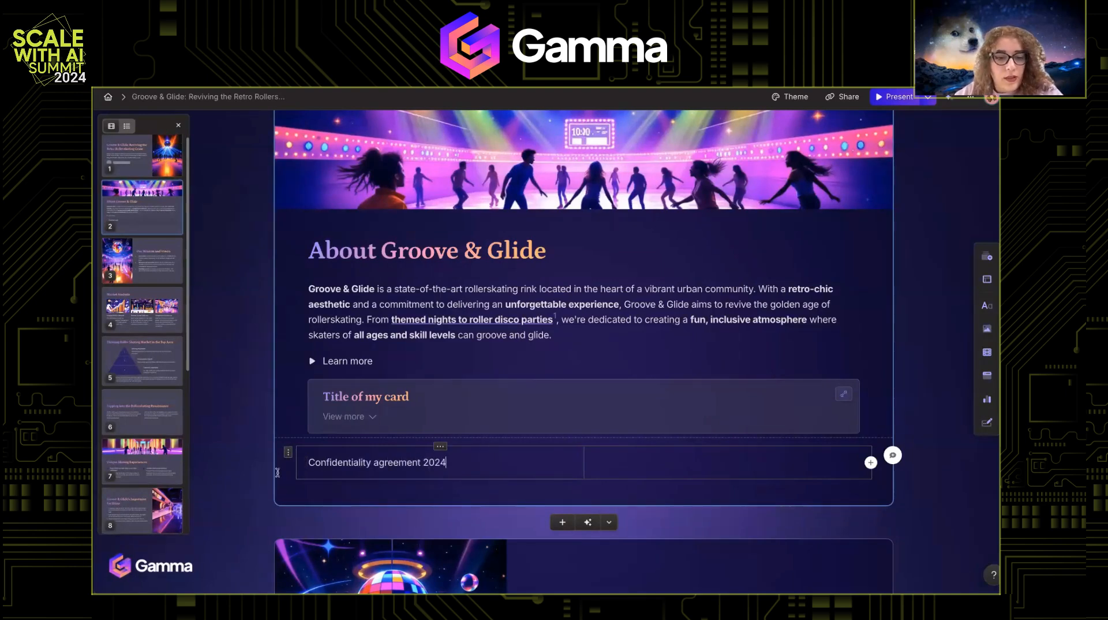
pyautogui.click(217, 475)
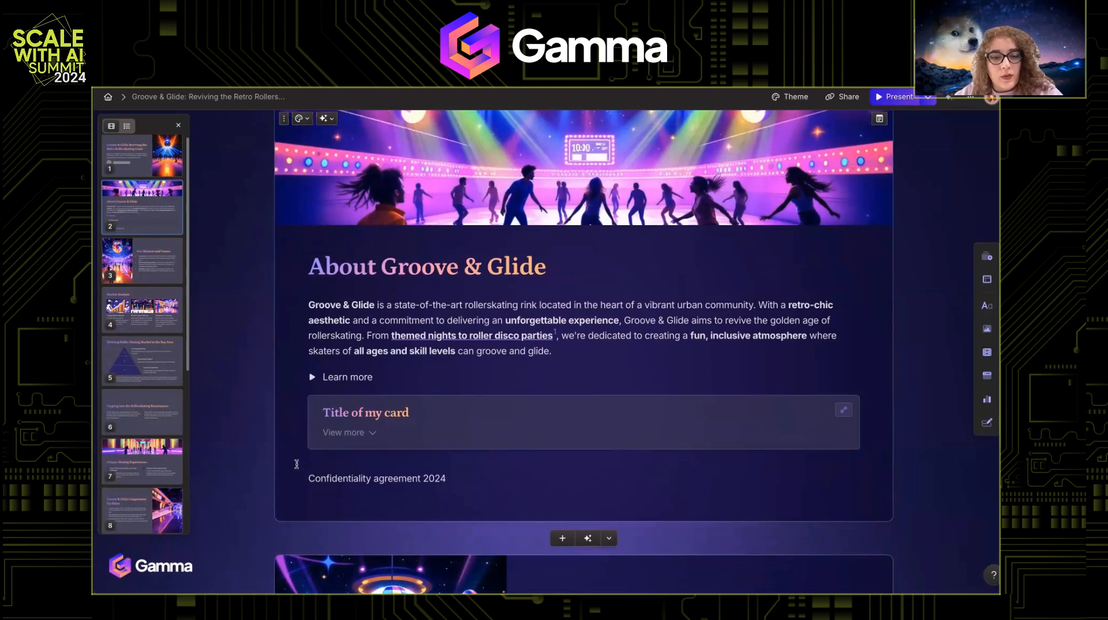
# Select the two-column block on the About card and check its placement
pyautogui.click(288, 468)
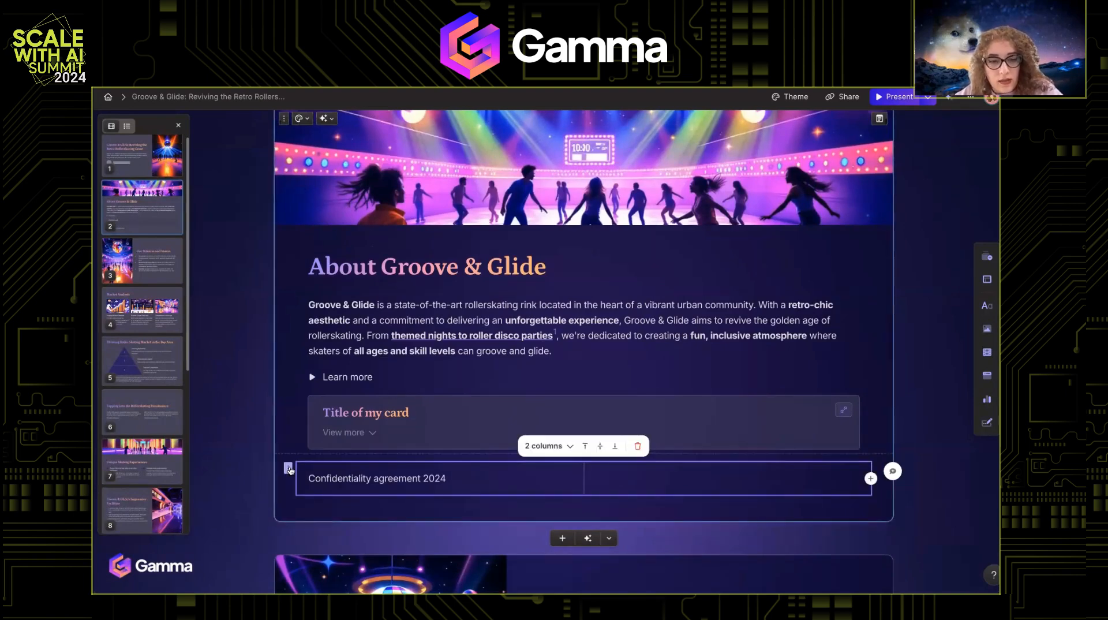
pyautogui.scroll(-15, 427, 431)
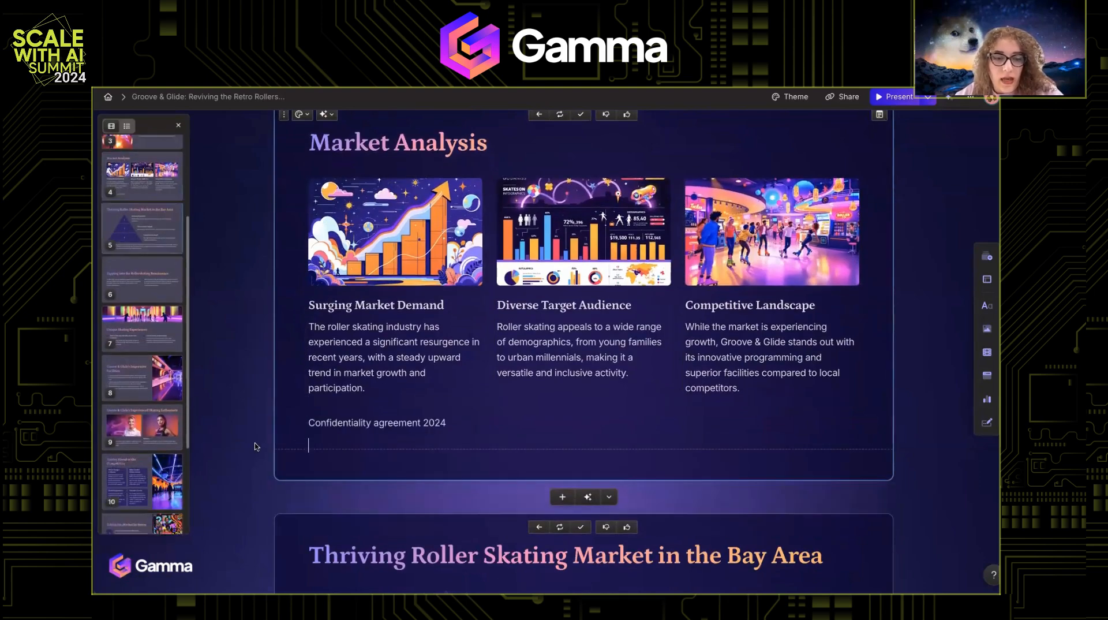
pyautogui.scroll(3, 257, 446)
pyautogui.scroll(4, 256, 446)
pyautogui.scroll(-10, 256, 446)
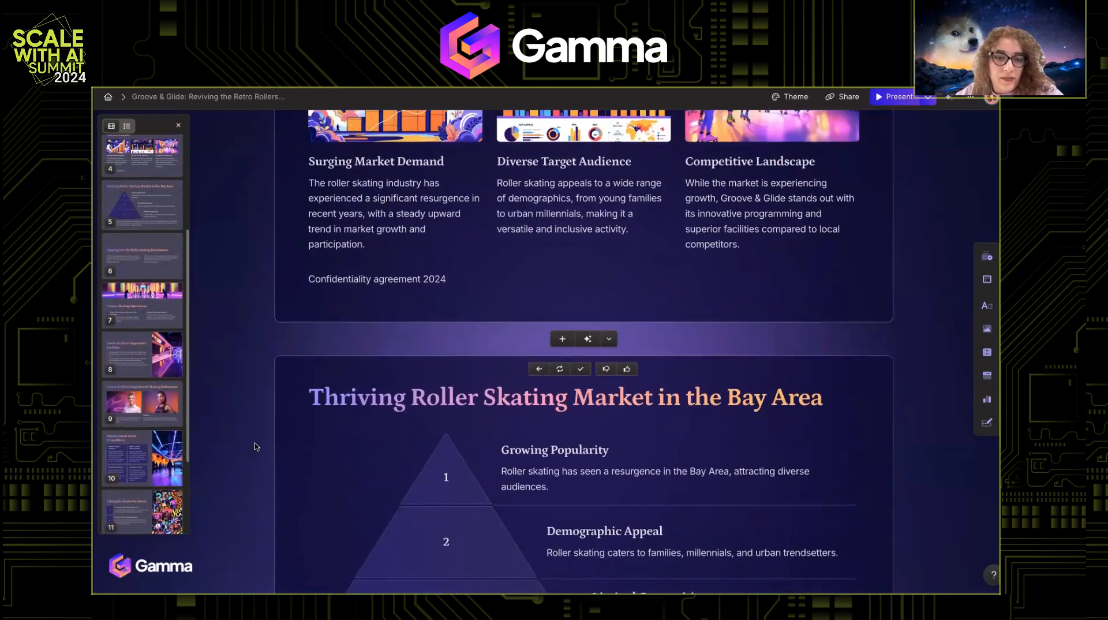
pyautogui.scroll(7, 256, 446)
pyautogui.scroll(10, 257, 446)
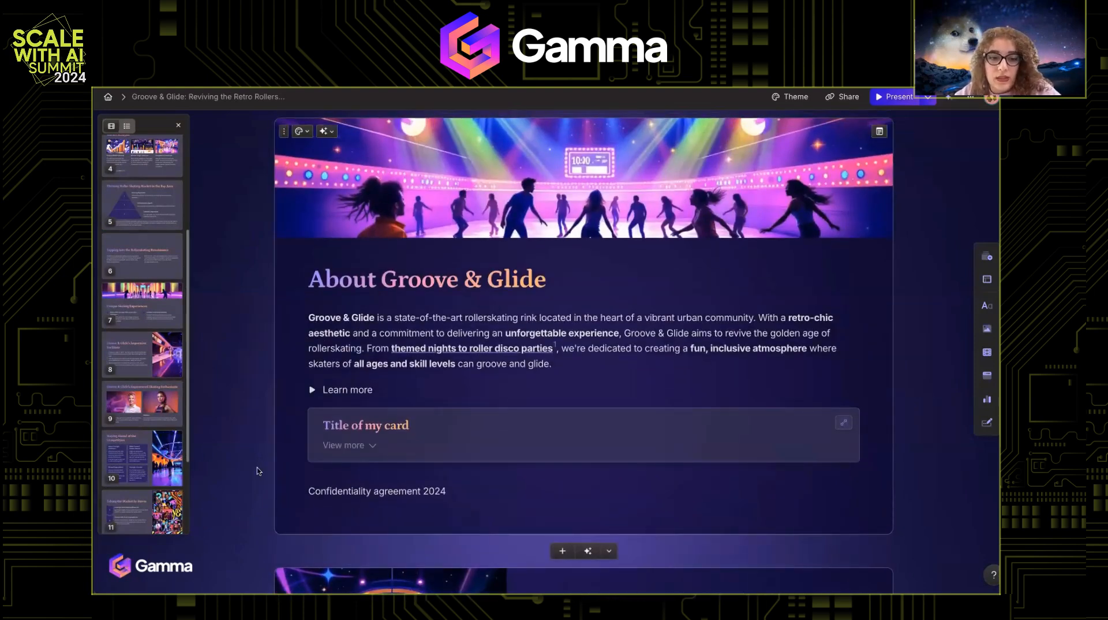
# Type 'Other things' in the empty right column and right-align it
pyautogui.click(674, 495)
pyautogui.write('Other things')
pyautogui.hotkey('shift', 'Home')
pyautogui.click(757, 492)
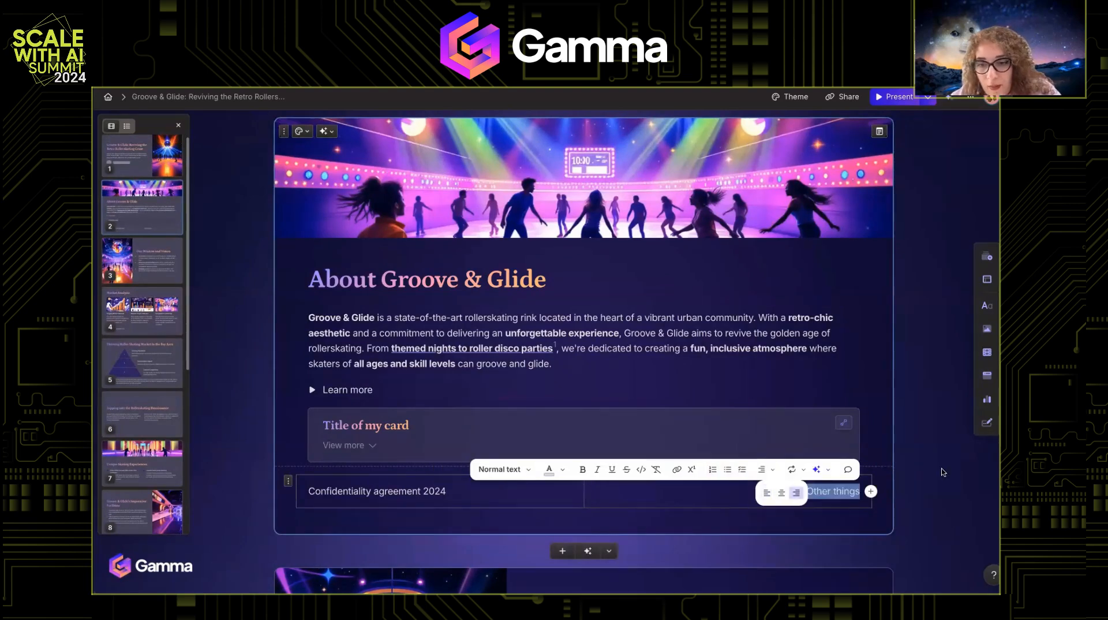
pyautogui.click(927, 475)
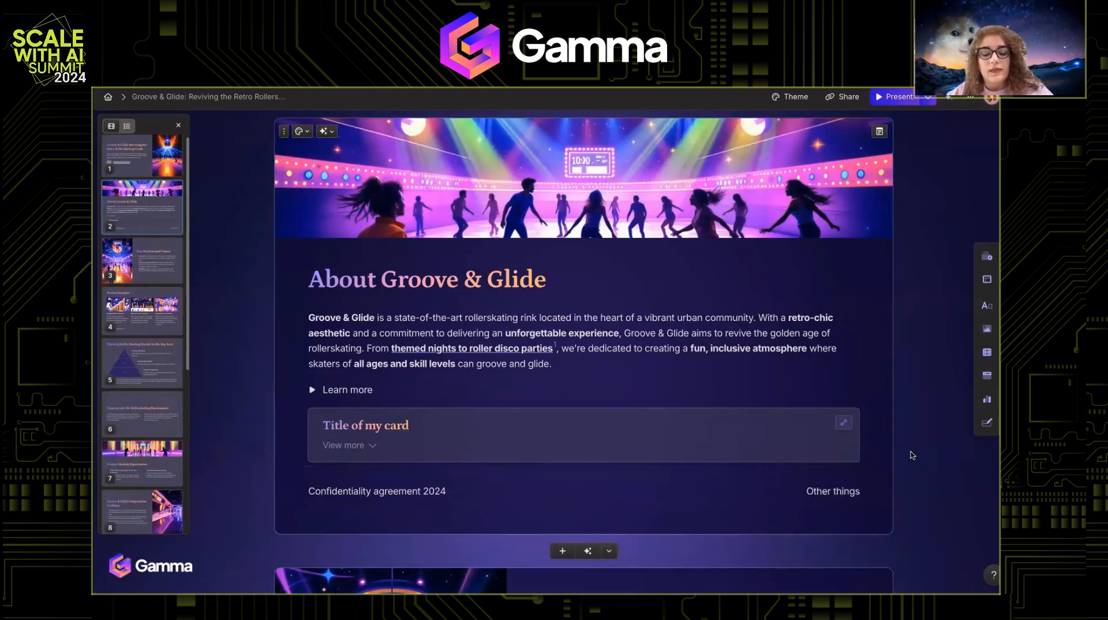
pyautogui.scroll(1, 407, 372)
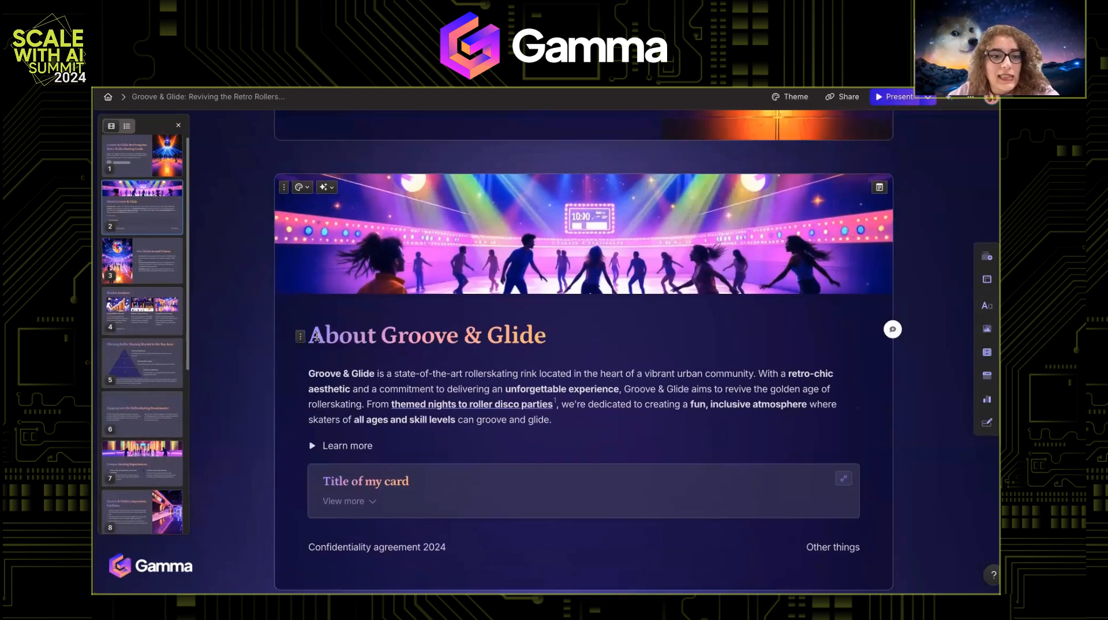
# Select the About Groove & Glide heading and browse the text styles without changing it
pyautogui.click(351, 333)
pyautogui.tripleClick(350, 334)
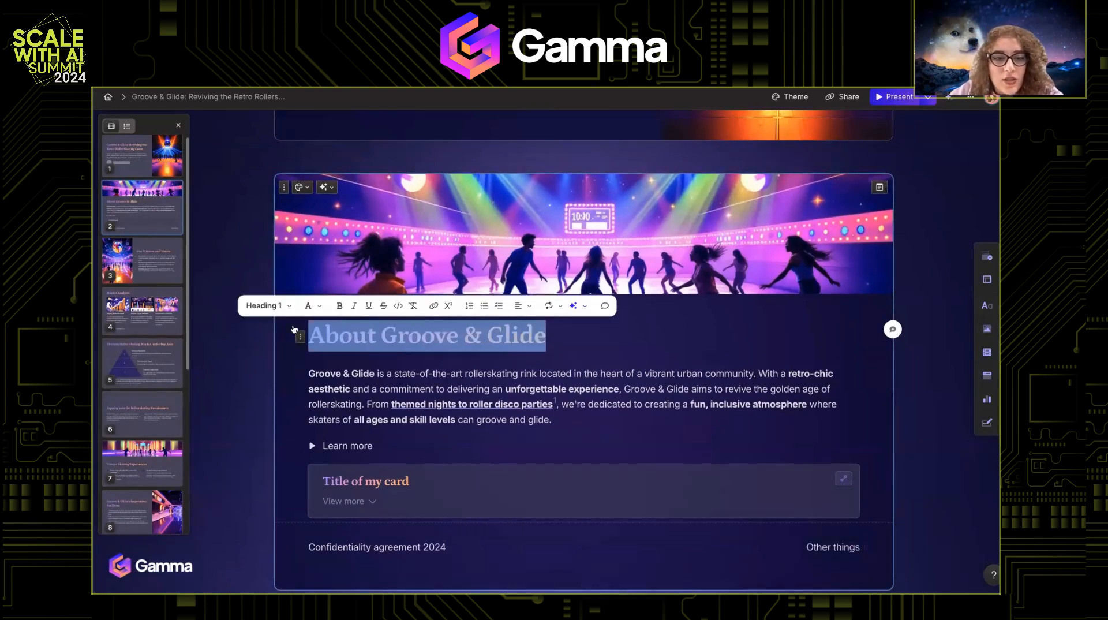
pyautogui.click(267, 305)
pyautogui.scroll(-2, 293, 416)
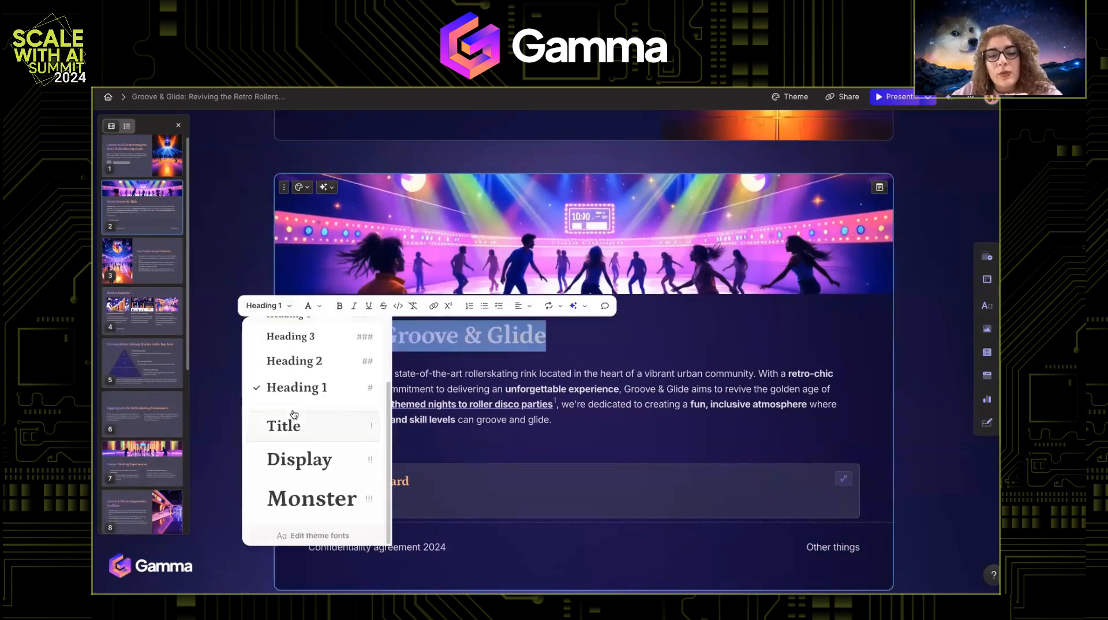
pyautogui.scroll(2, 294, 414)
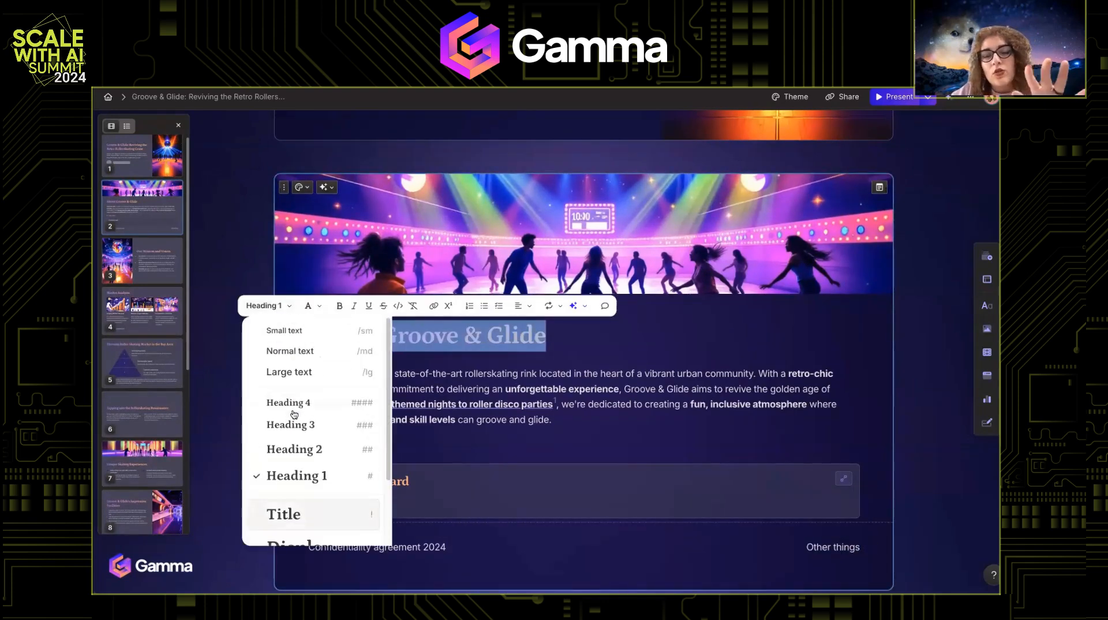
pyautogui.click(534, 344)
pyautogui.scroll(5, 534, 343)
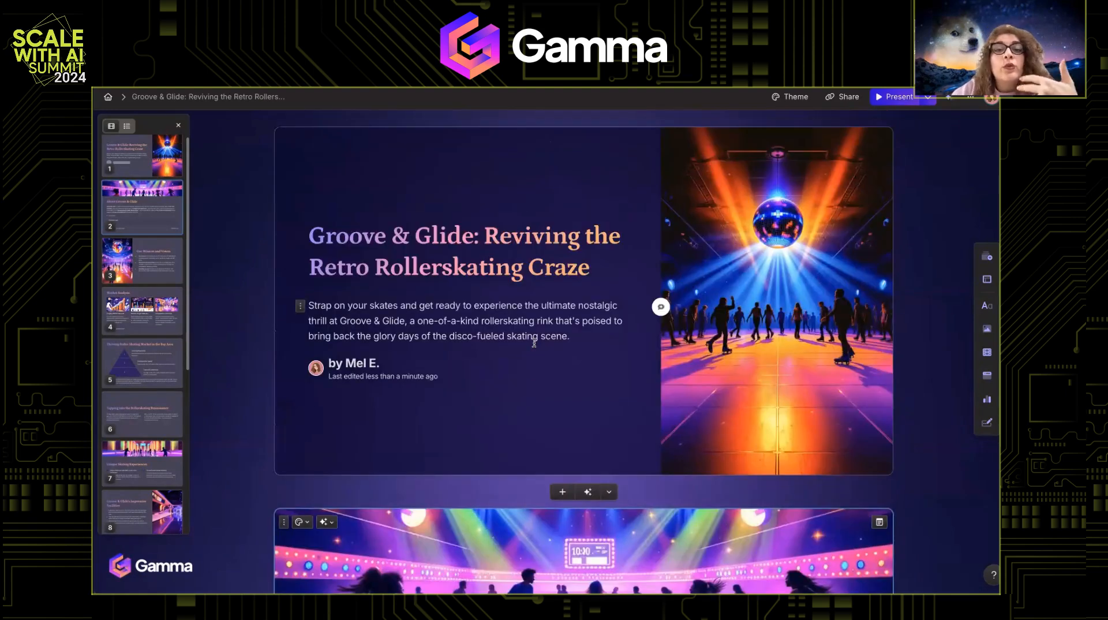
pyautogui.scroll(-3, 534, 344)
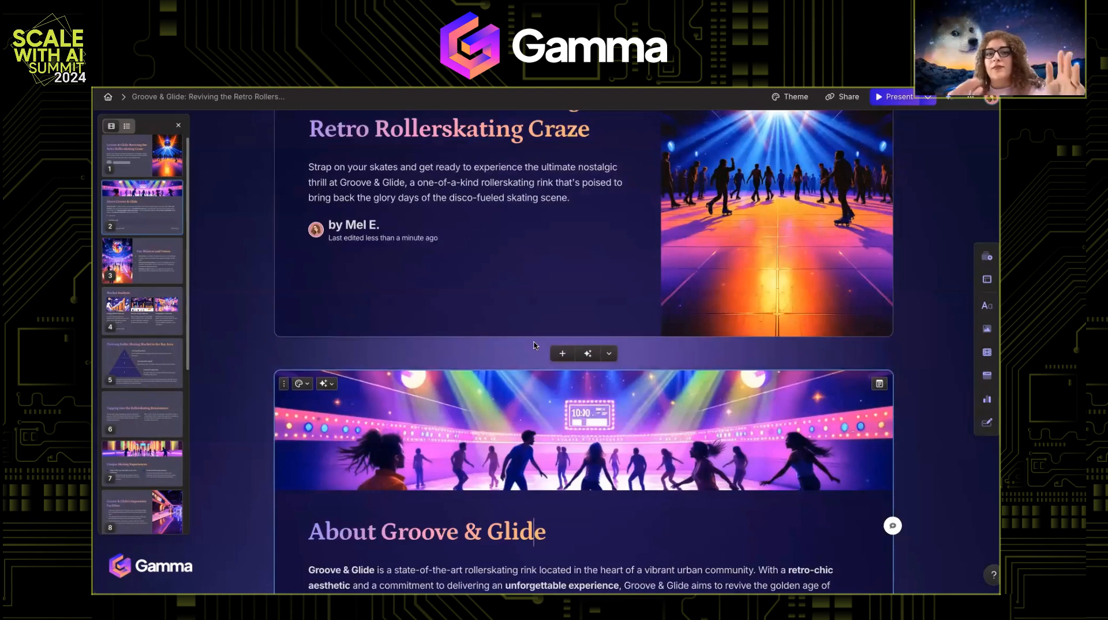
pyautogui.scroll(-4, 535, 345)
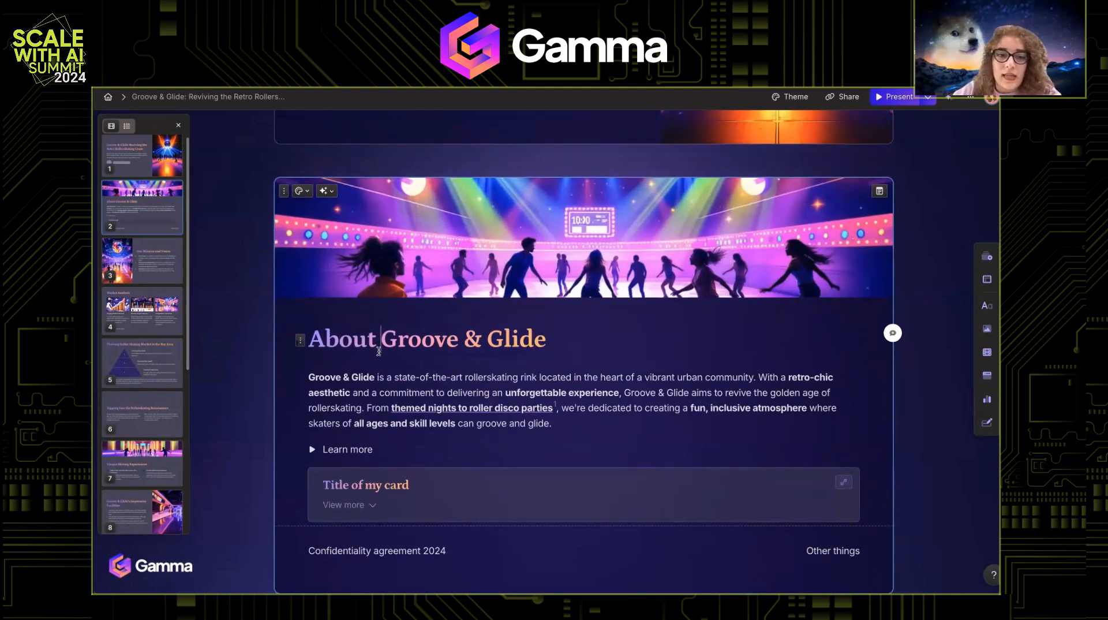
# Try the Monster style on the heading, then undo back to Heading 1
pyautogui.tripleClick(371, 348)
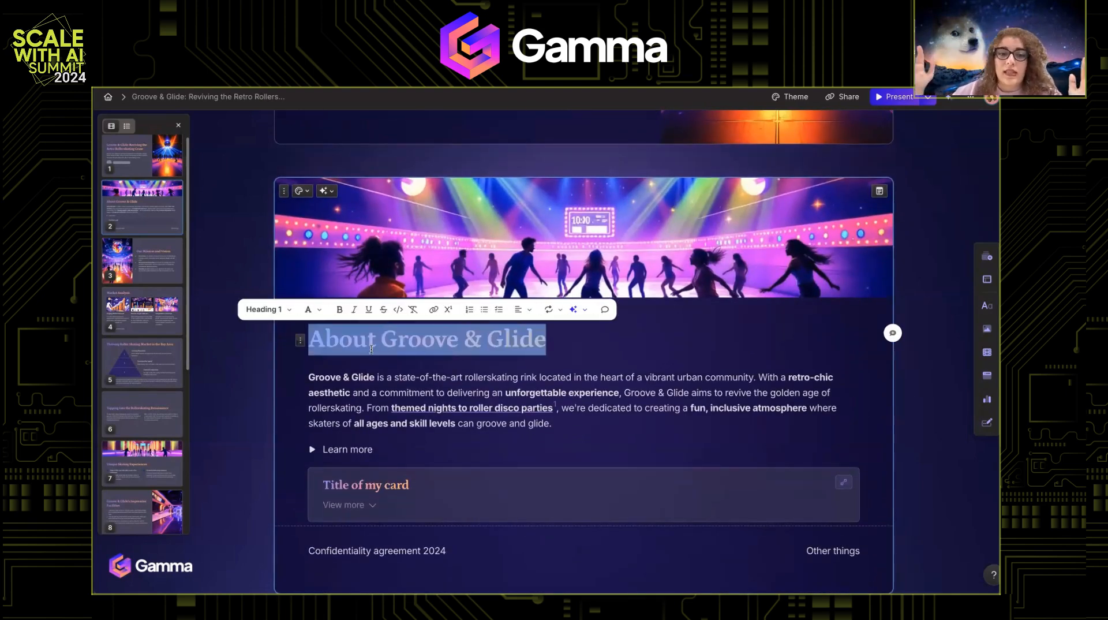
pyautogui.scroll(-9, 643, 340)
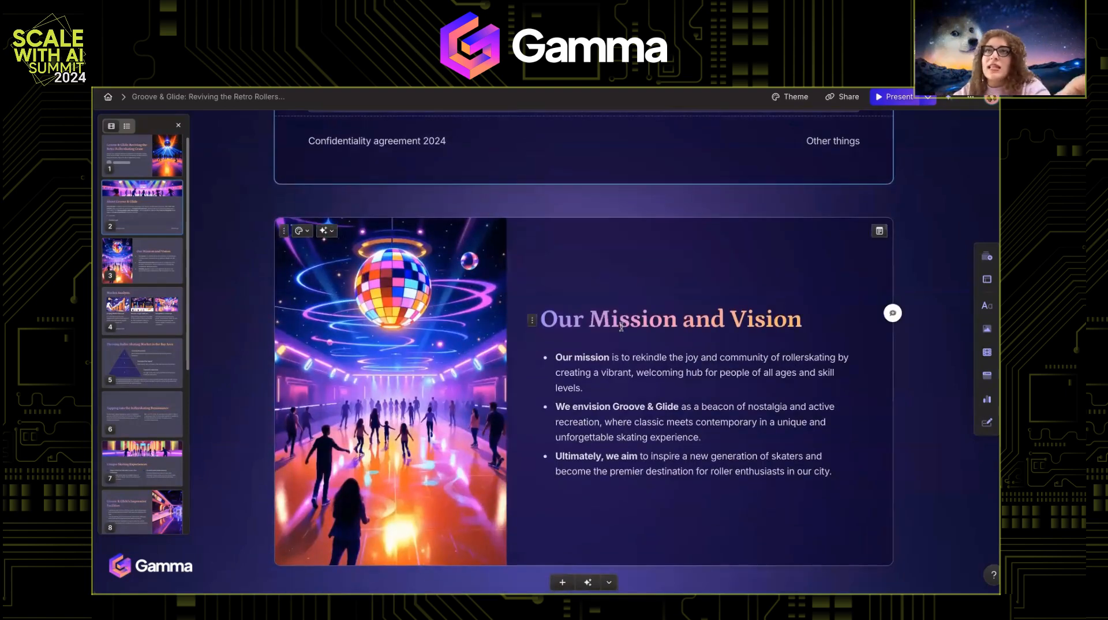
pyautogui.scroll(7, 621, 327)
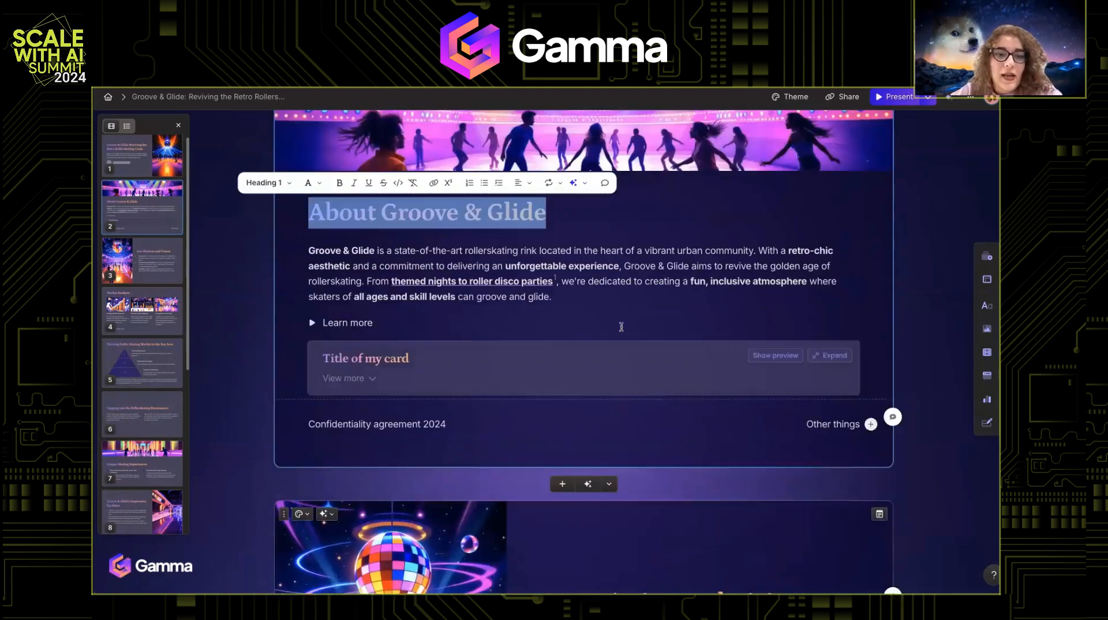
pyautogui.scroll(-2, 314, 313)
pyautogui.scroll(2, 314, 314)
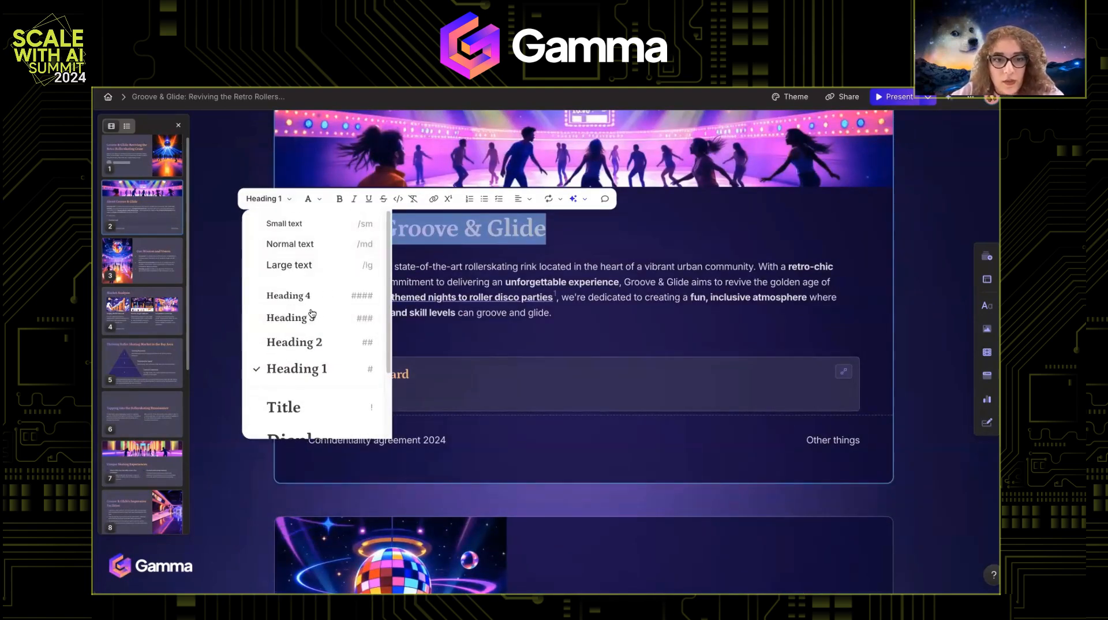
pyautogui.scroll(-2, 309, 317)
pyautogui.click(312, 391)
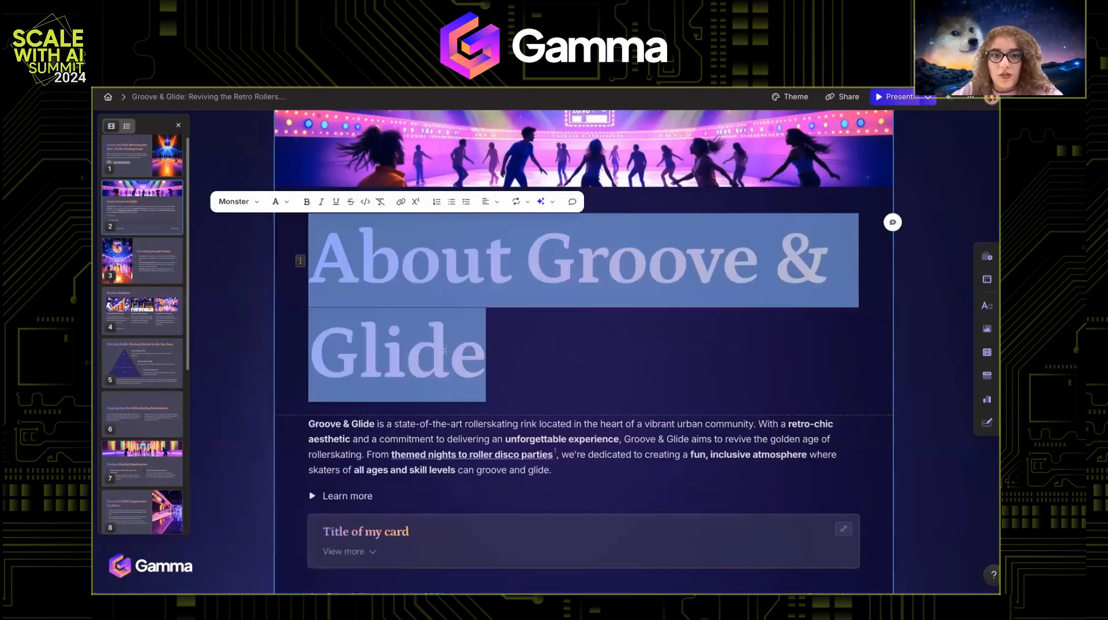
pyautogui.click(644, 341)
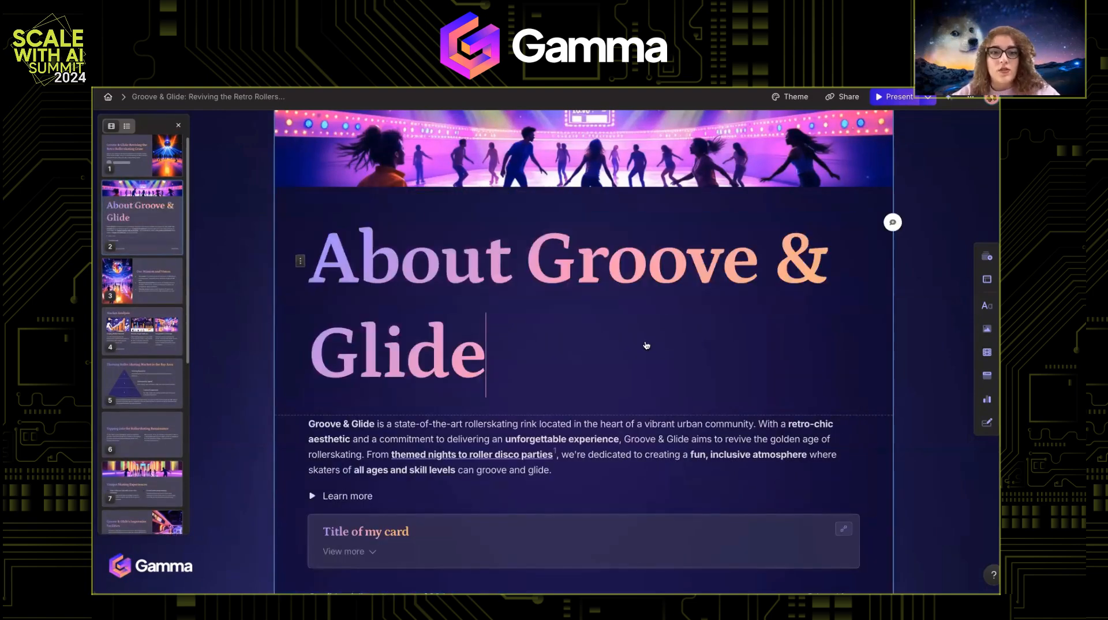
pyautogui.hotkey('ctrl', 'z')
# Experiment with the '###' and '# !!' markdown prefixes and the /md command on the heading
pyautogui.tripleClick(369, 168)
pyautogui.click(317, 206)
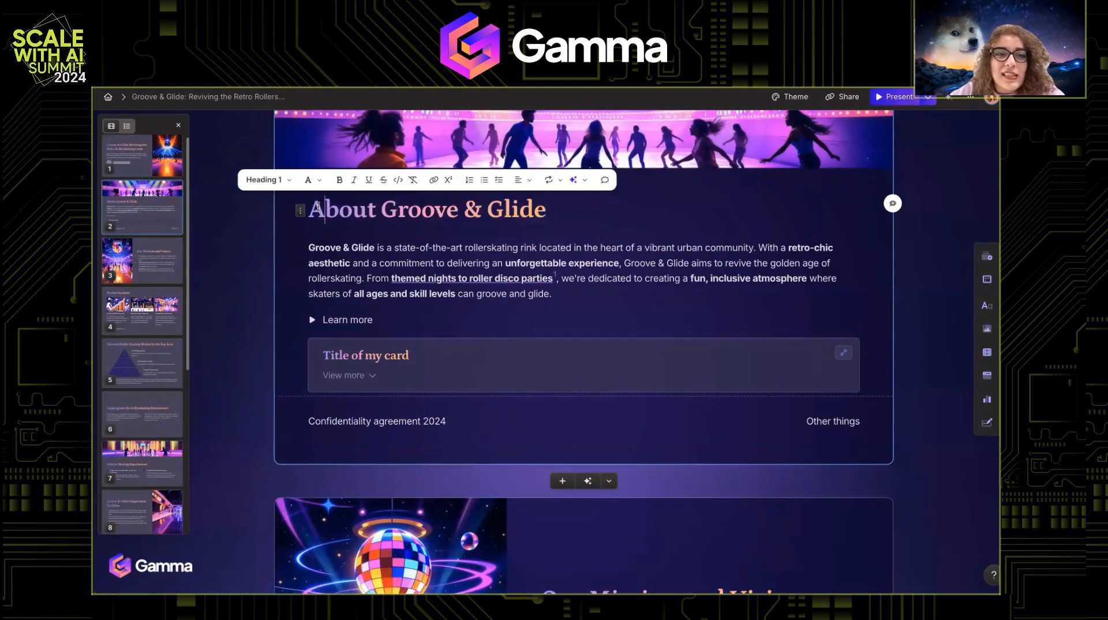
pyautogui.scroll(1, 317, 219)
pyautogui.tripleClick(341, 241)
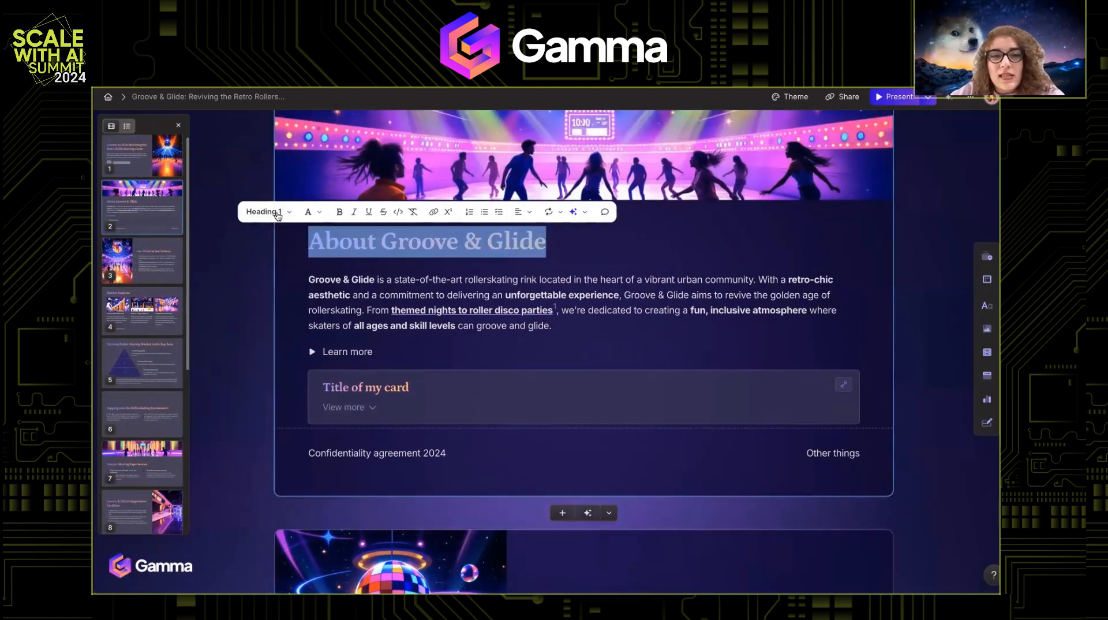
pyautogui.click(313, 239)
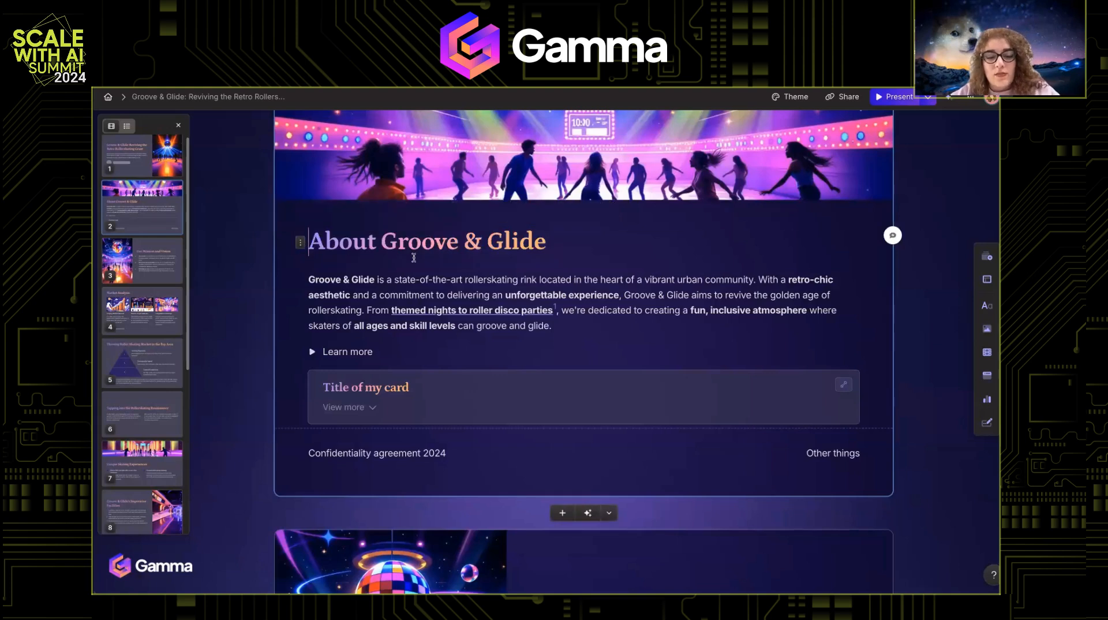
pyautogui.write('###')
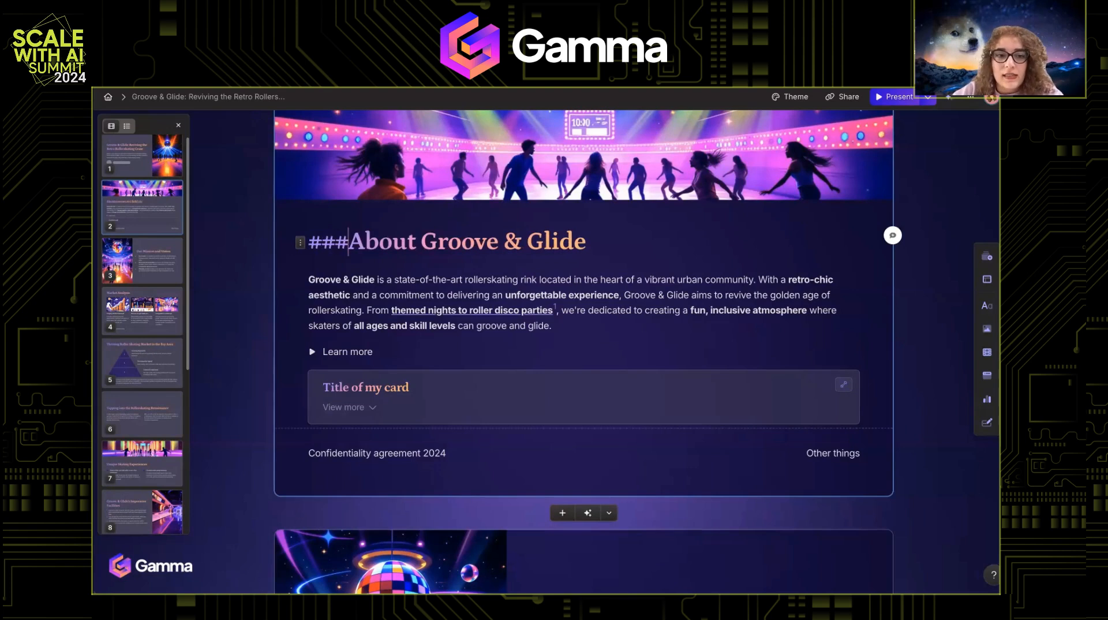
pyautogui.tripleClick(405, 239)
pyautogui.click(221, 211)
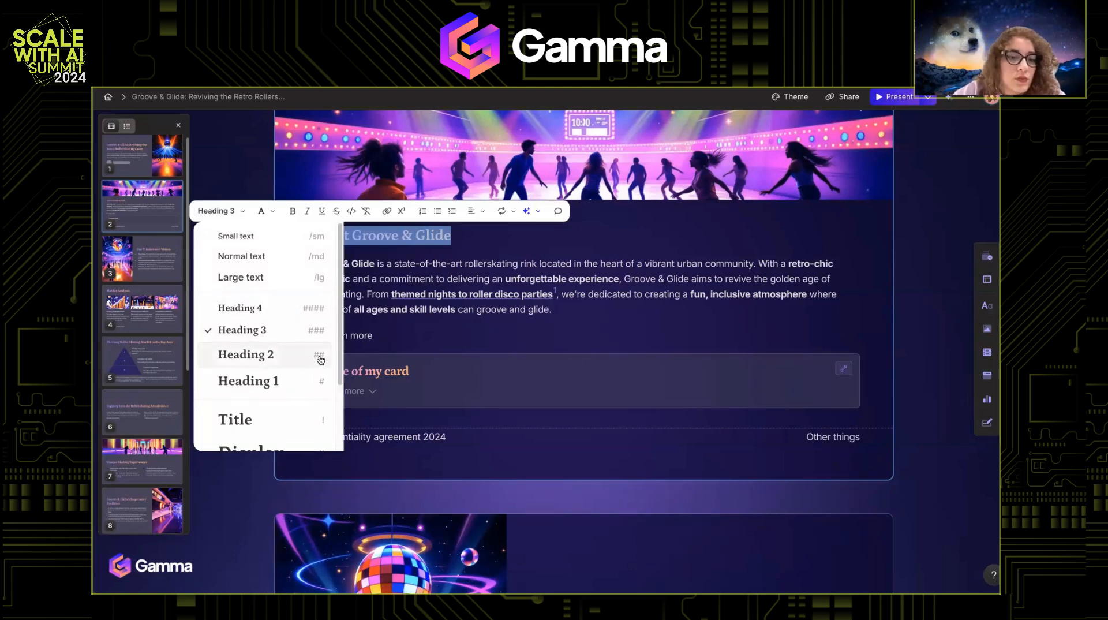
pyautogui.click(321, 234)
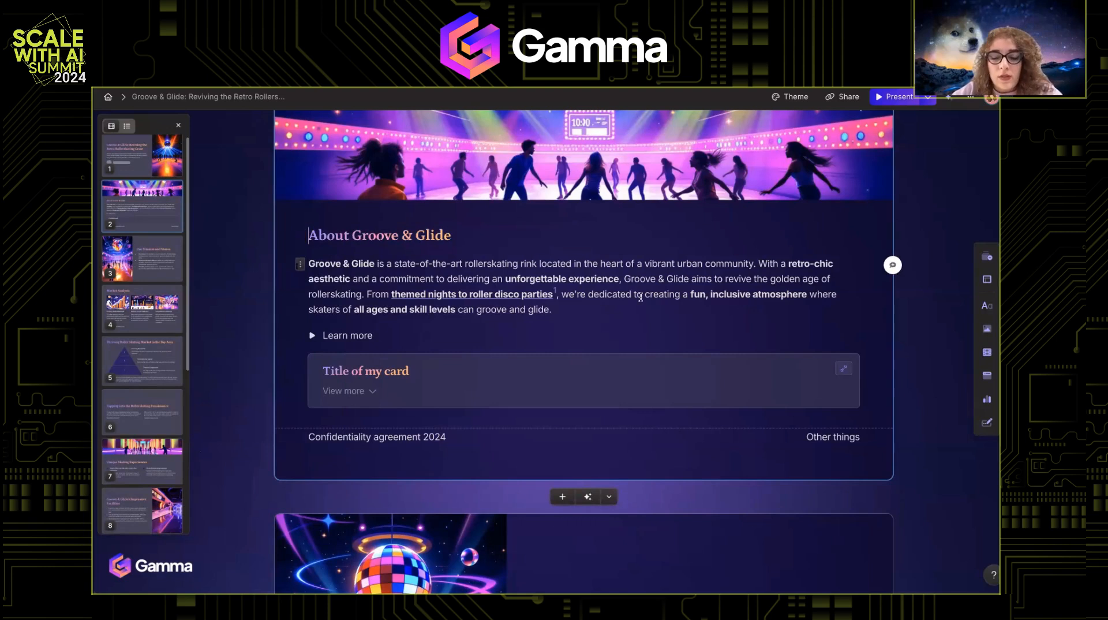
pyautogui.write('/md')
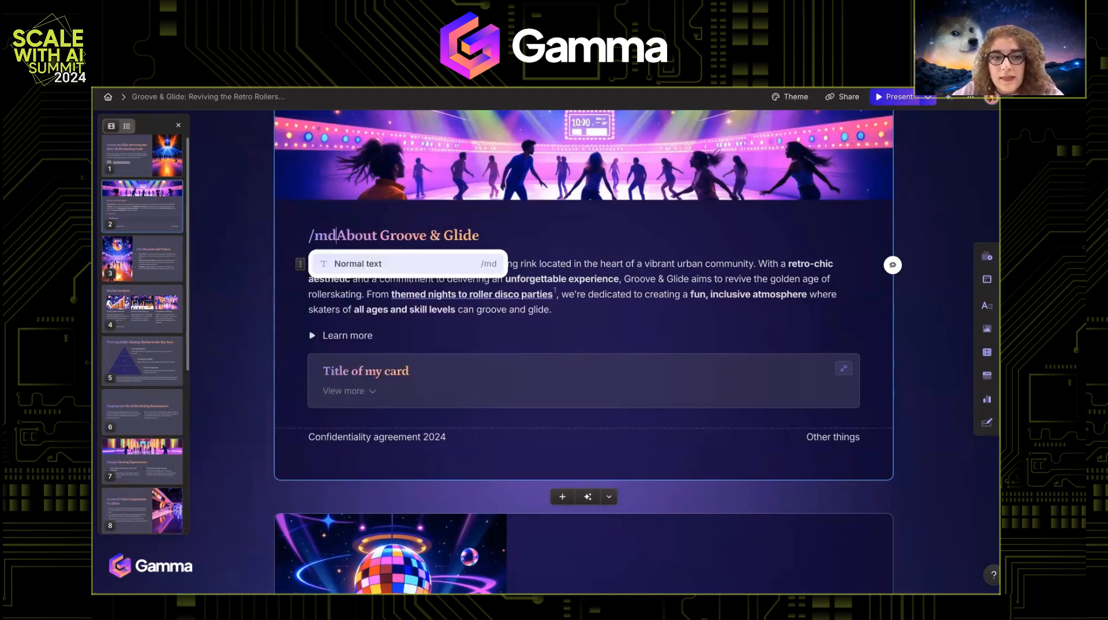
pyautogui.press('Return')
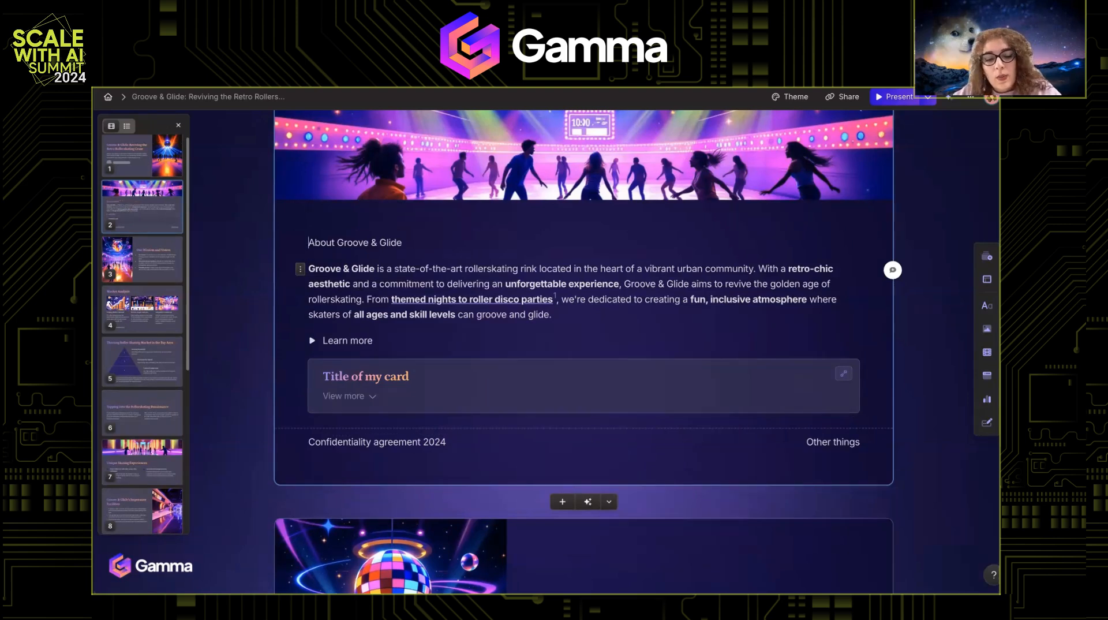
pyautogui.write('# !')
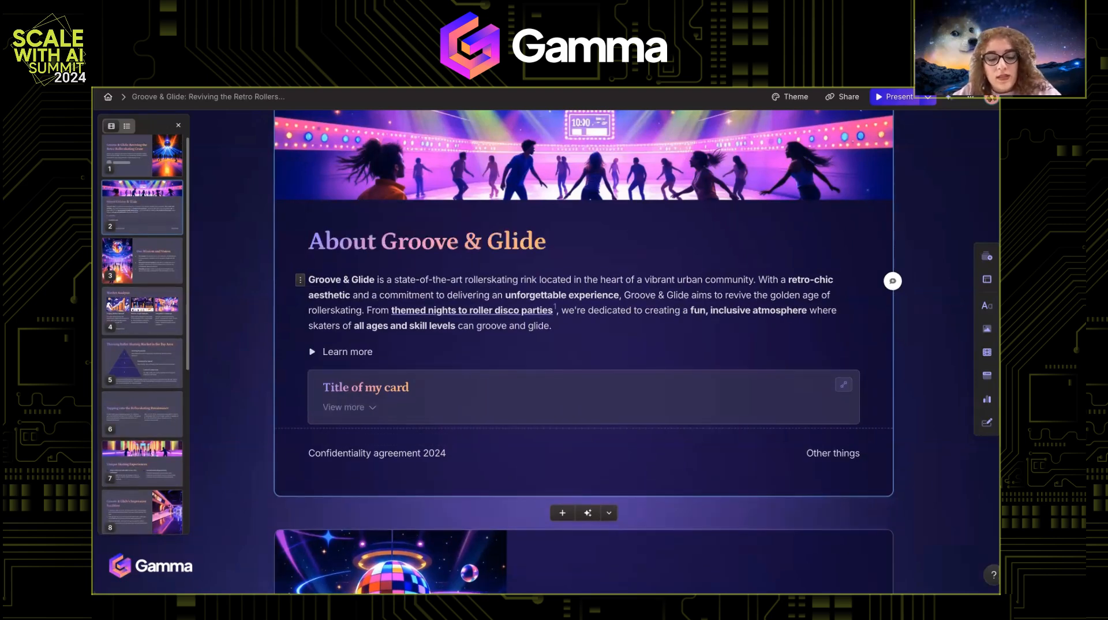
pyautogui.write('!')
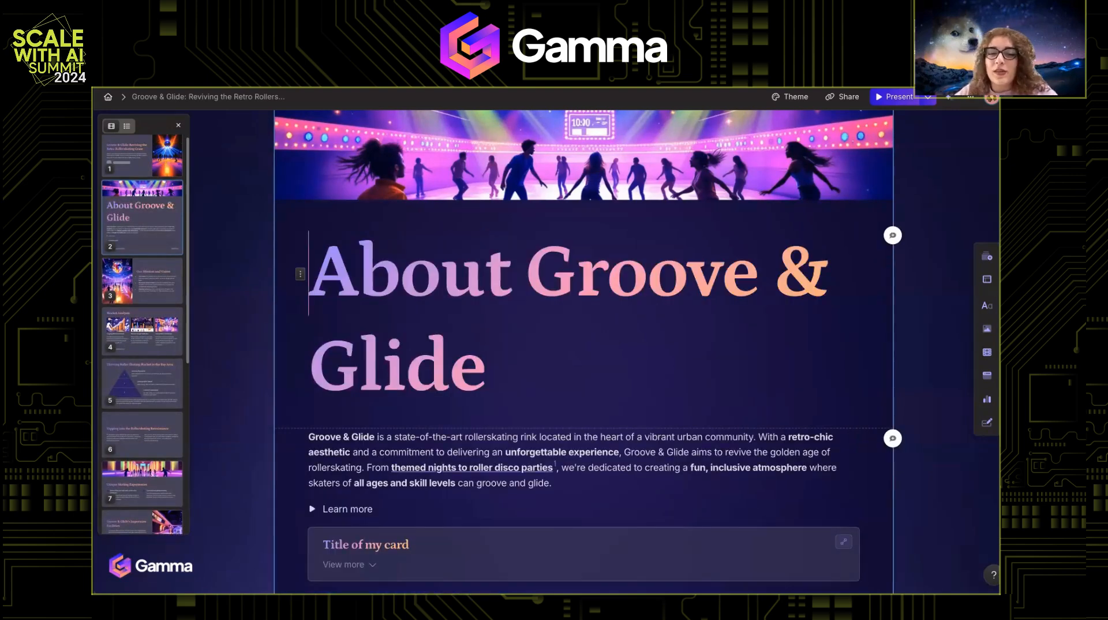
# Set the About Groove & Glide heading to Heading 4
pyautogui.moveTo(487, 380); pyautogui.dragTo(261, 218)
pyautogui.click(246, 215)
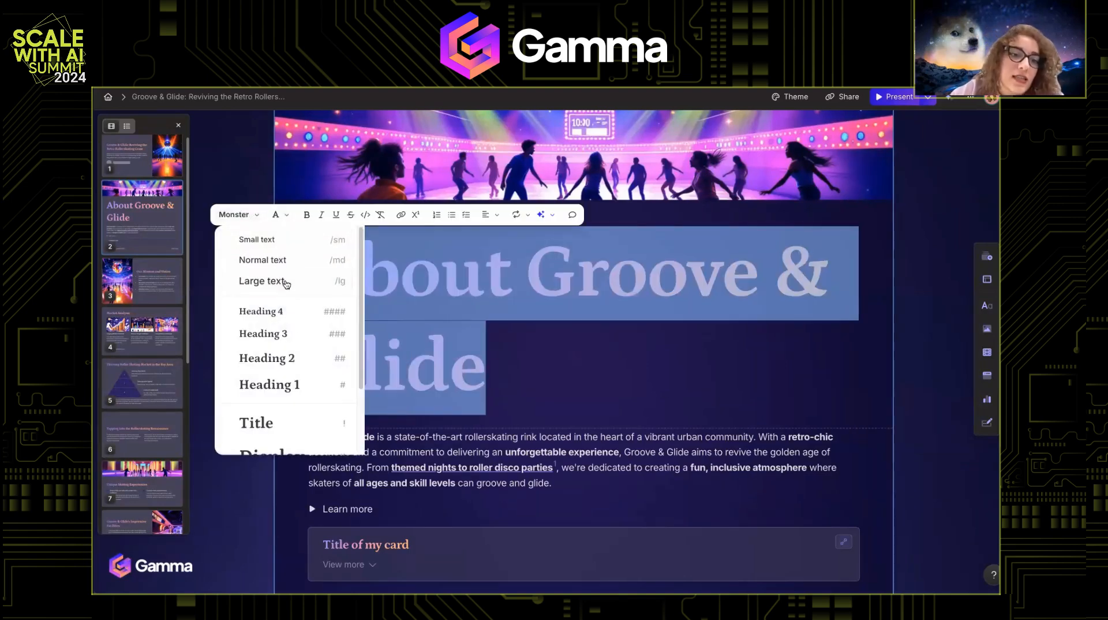
pyautogui.click(289, 315)
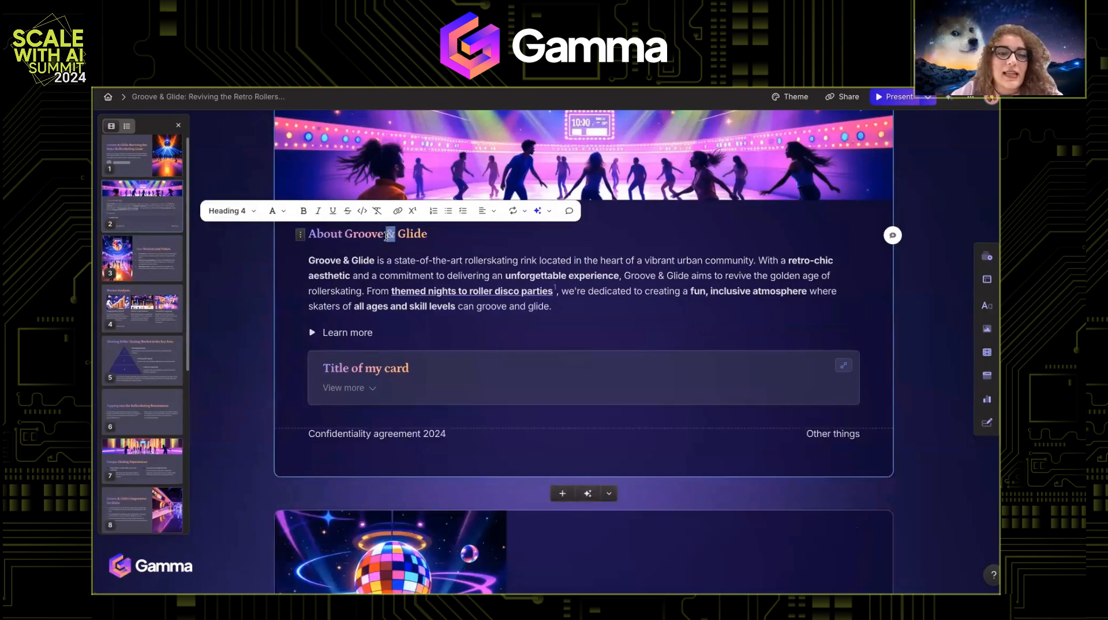
pyautogui.click(308, 233)
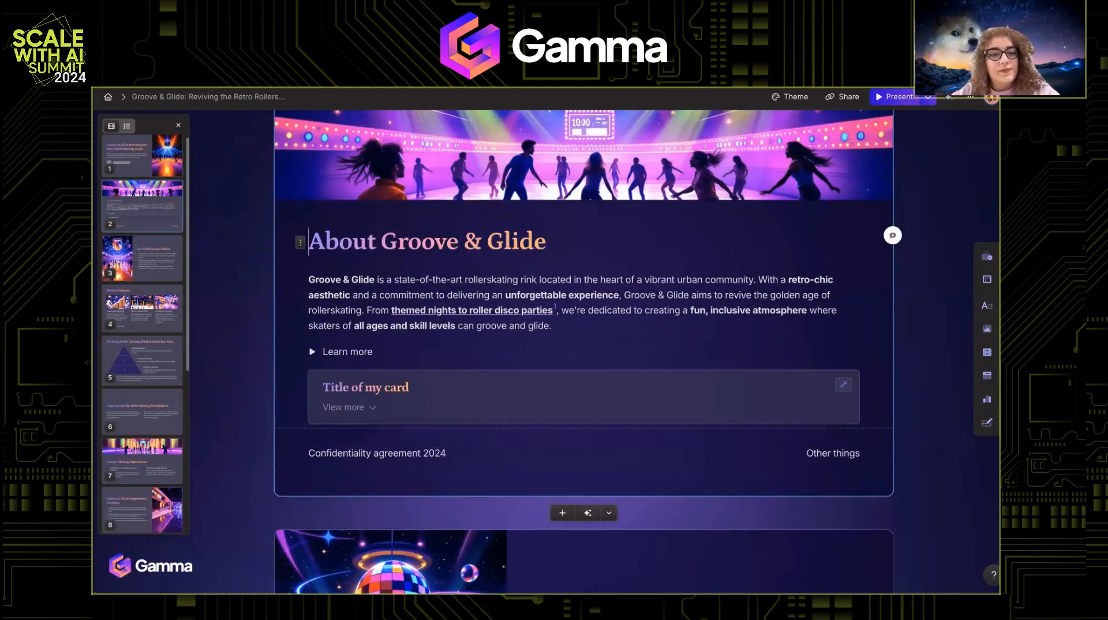
pyautogui.scroll(7, 275, 352)
pyautogui.scroll(-1, 274, 351)
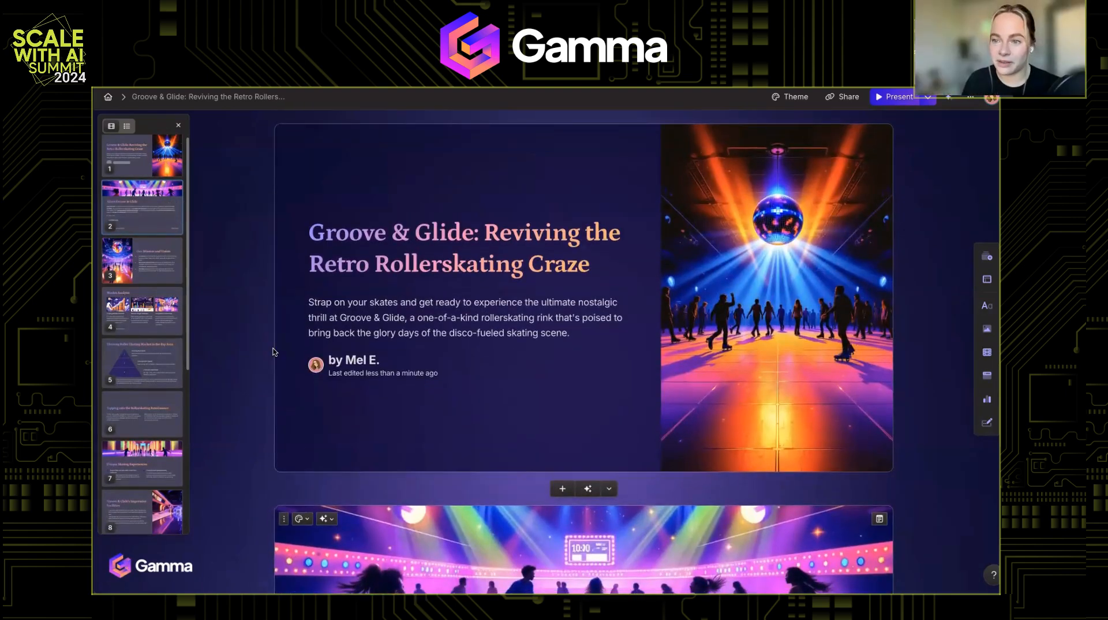
pyautogui.scroll(-11, 275, 352)
pyautogui.scroll(-10, 274, 351)
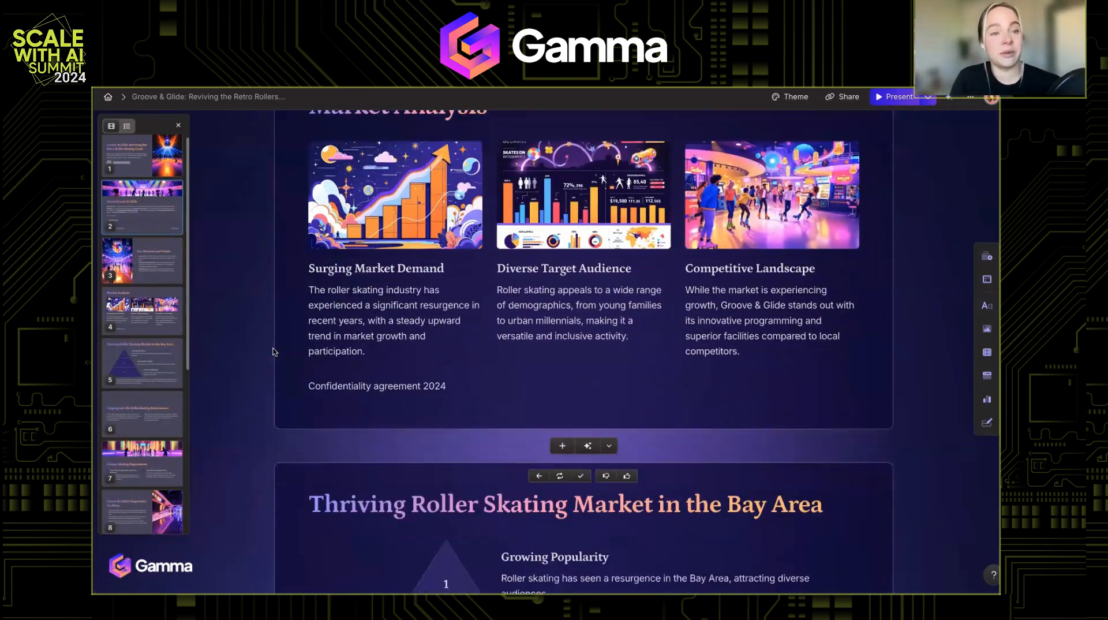
pyautogui.scroll(-9, 273, 351)
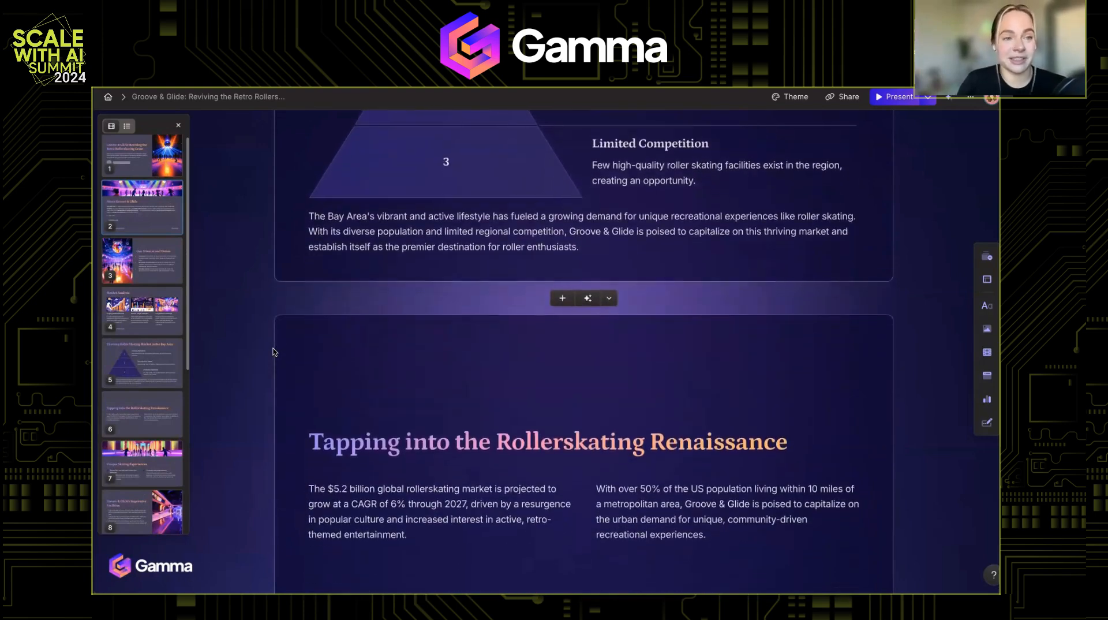
pyautogui.scroll(-10, 273, 352)
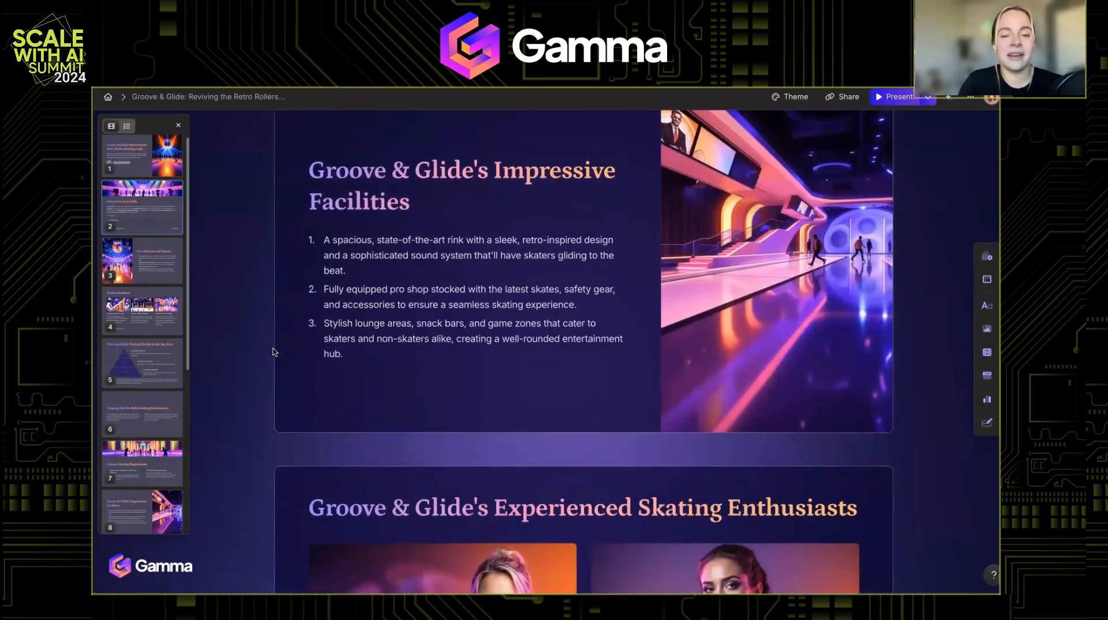
pyautogui.scroll(-4, 274, 351)
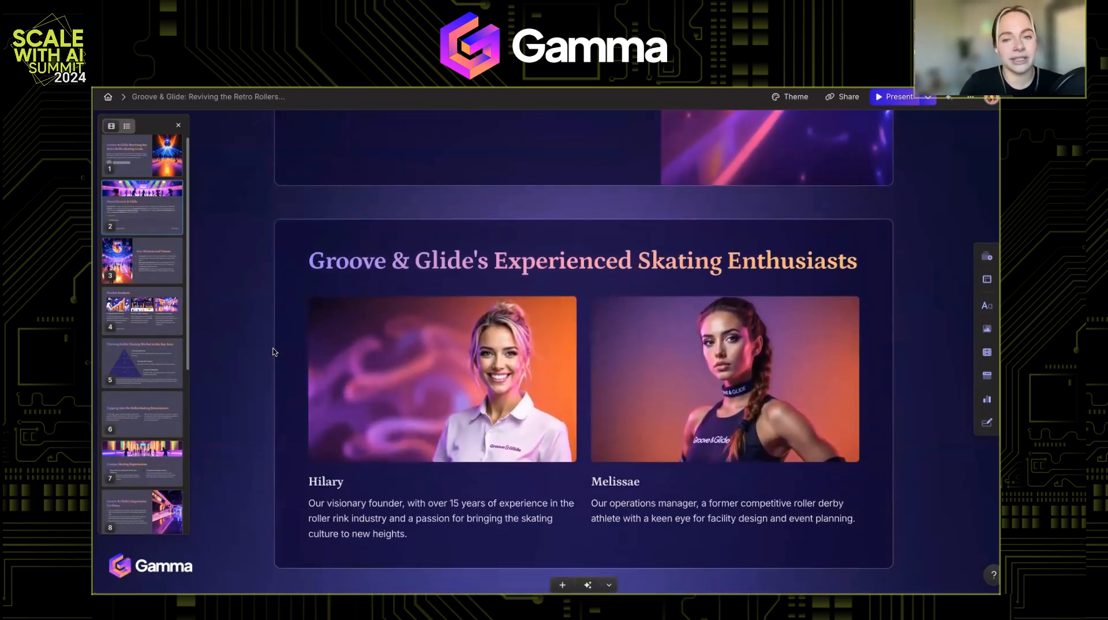
pyautogui.scroll(20, 275, 352)
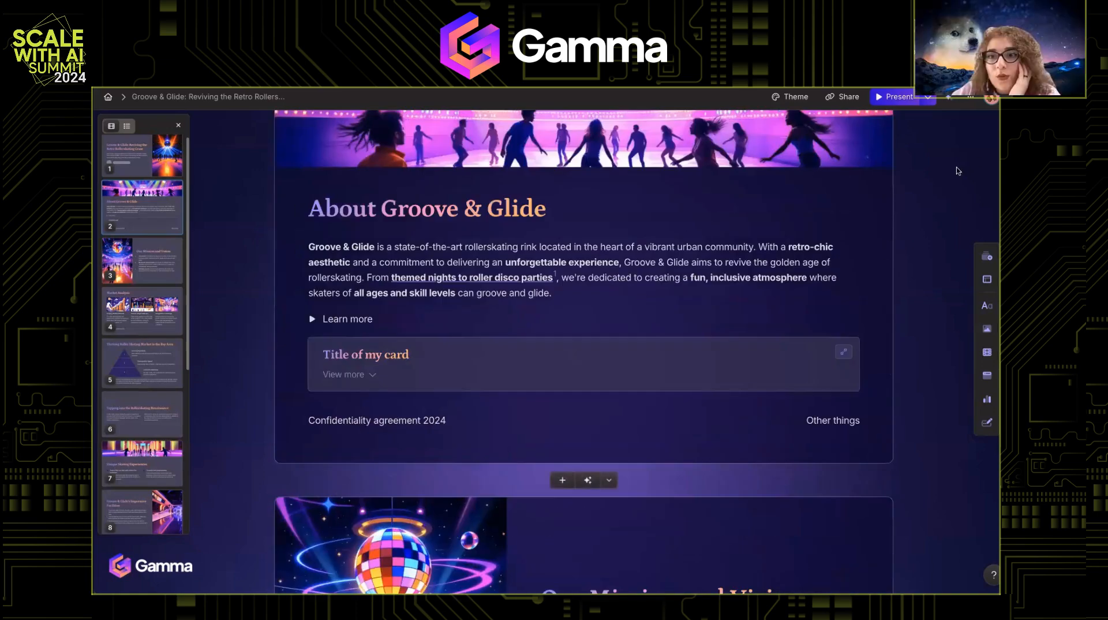
pyautogui.scroll(8, 958, 172)
pyautogui.click(970, 97)
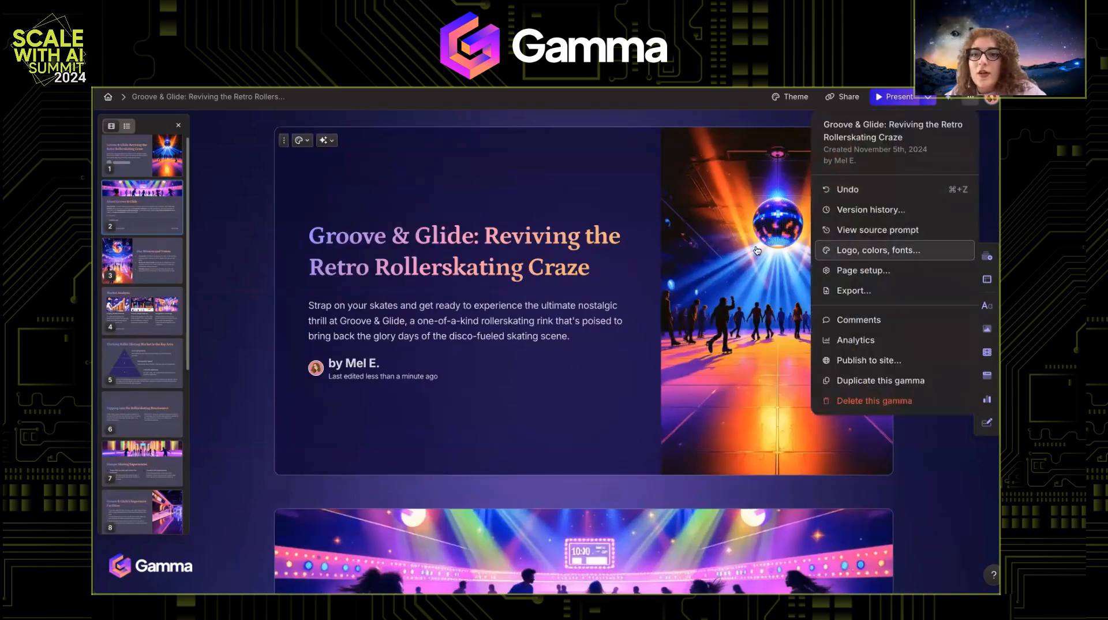
pyautogui.scroll(-10, 541, 282)
pyautogui.scroll(8, 543, 285)
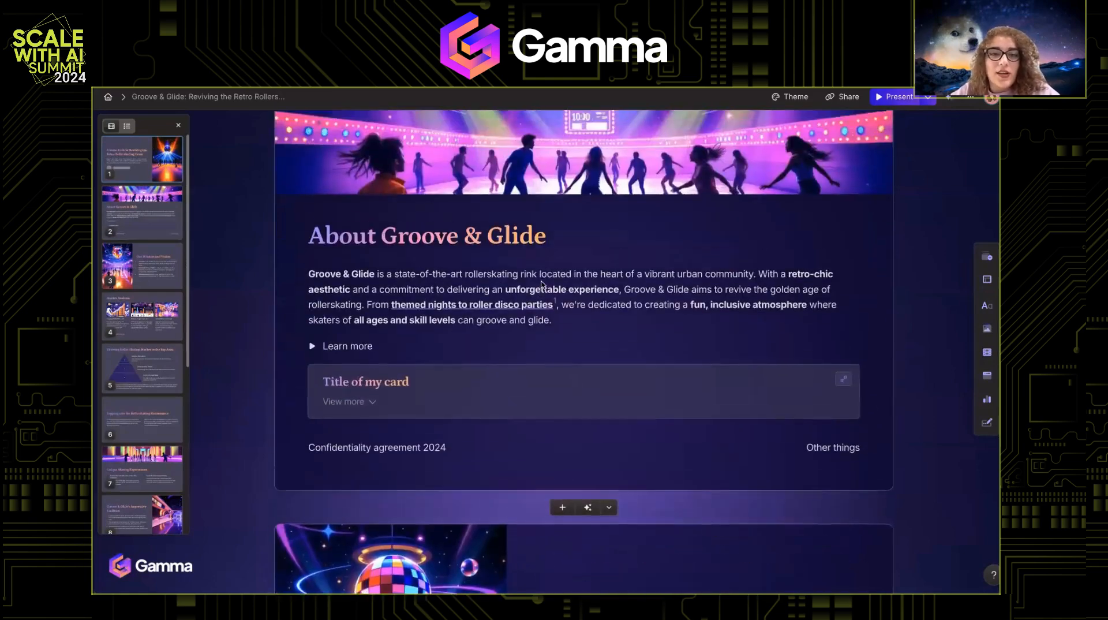
pyautogui.scroll(2, 542, 285)
pyautogui.scroll(-10, 540, 325)
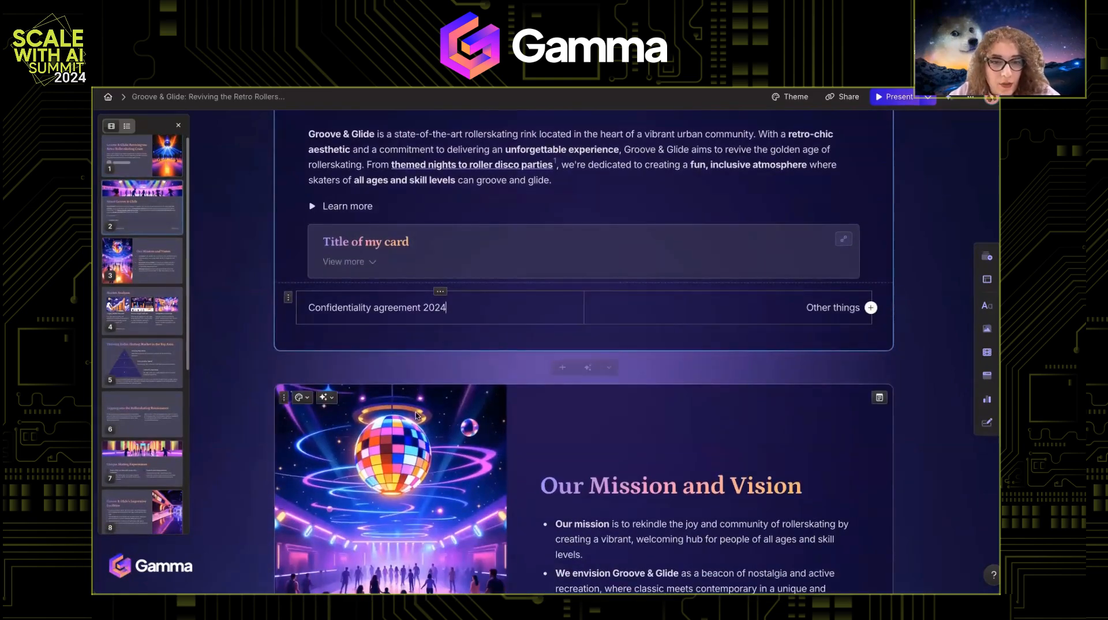
pyautogui.scroll(-4, 257, 306)
pyautogui.scroll(5, 282, 313)
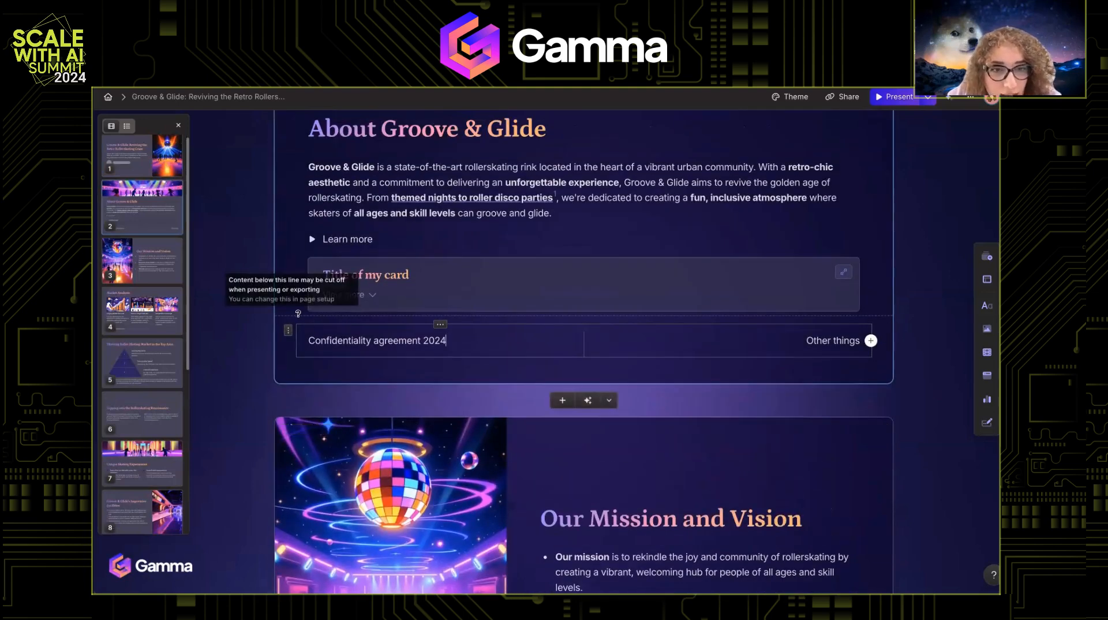
pyautogui.scroll(6, 648, 178)
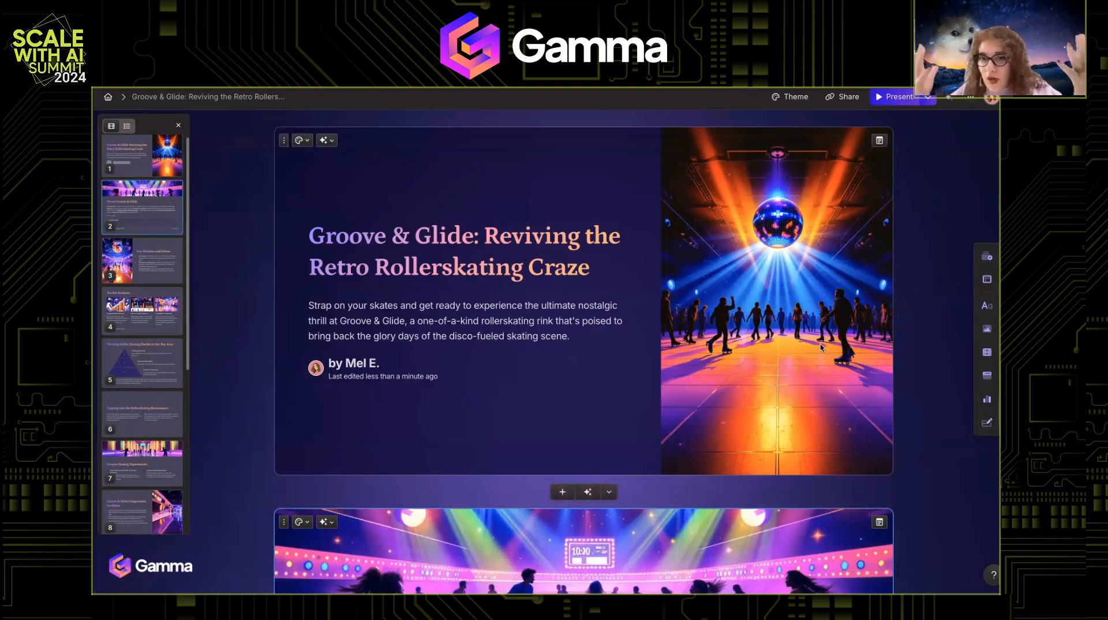
pyautogui.click(464, 411)
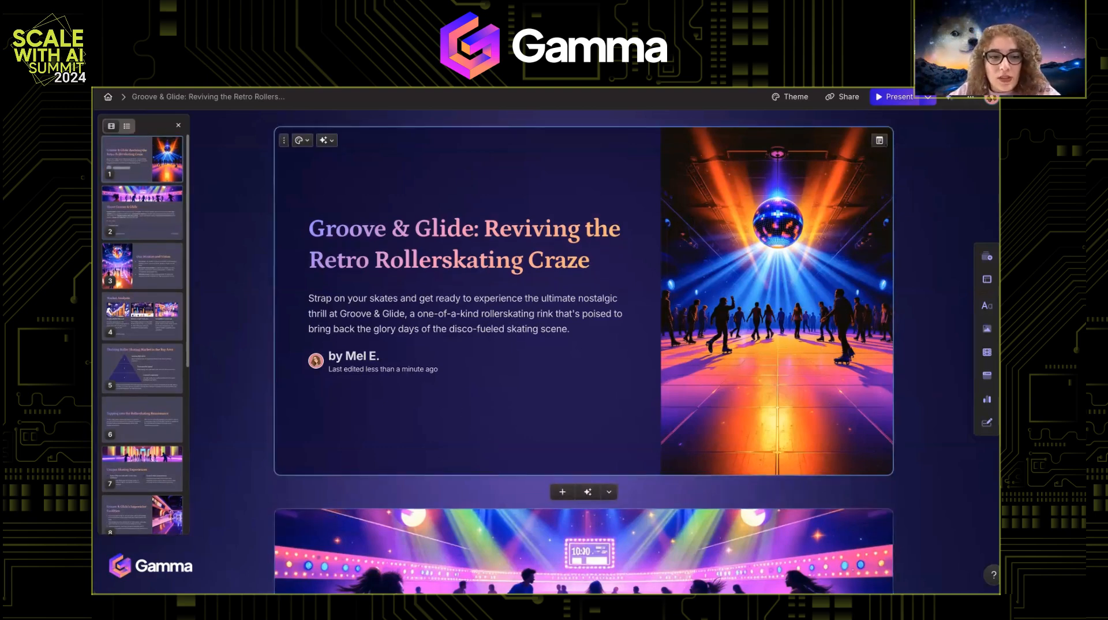
pyautogui.write('fwefw')
pyautogui.press('Return')
pyautogui.press('Return')
pyautogui.write('f')
pyautogui.press('Return')
pyautogui.write('wefewfw')
pyautogui.press('Return')
pyautogui.press('Return')
pyautogui.write('ff')
pyautogui.press('Return')
pyautogui.write('fe')
pyautogui.press('Return')
pyautogui.write('fef')
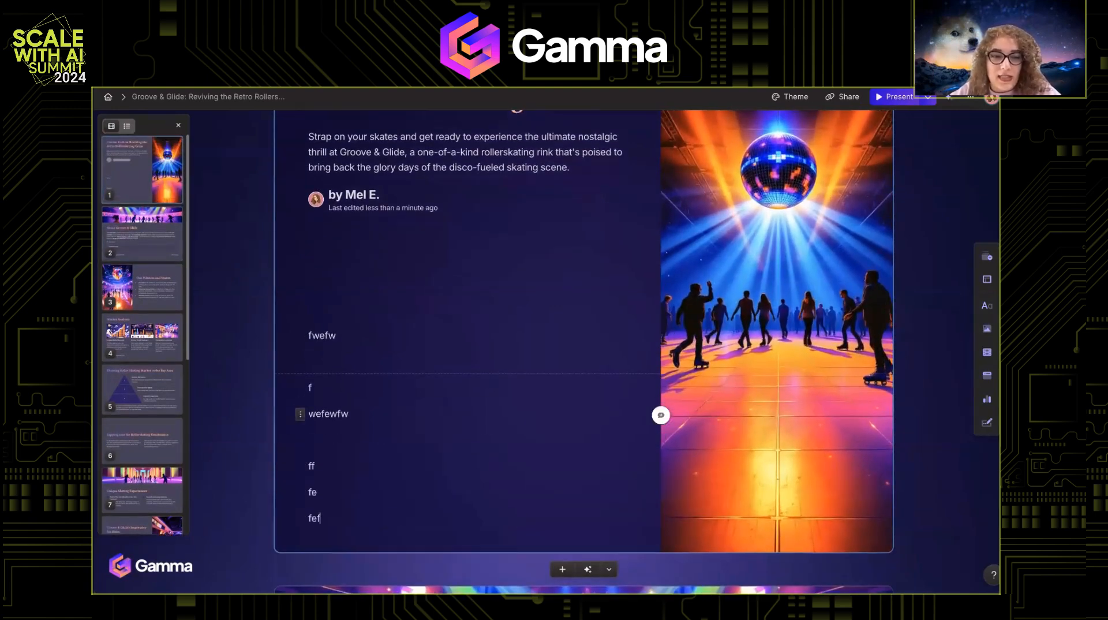
pyautogui.press('Return')
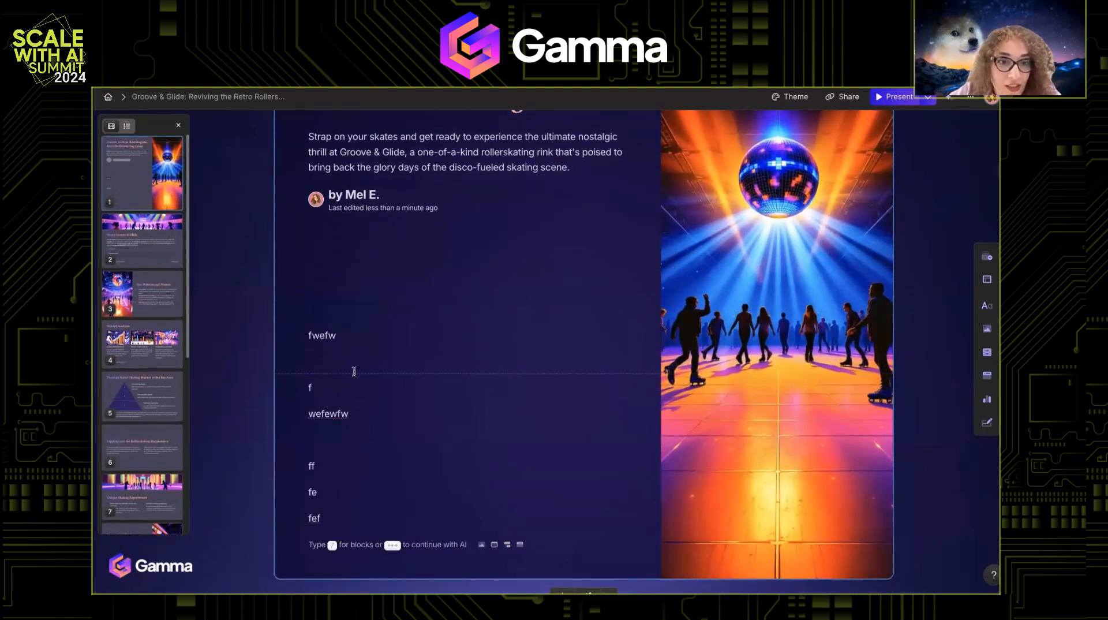
pyautogui.click(304, 375)
pyautogui.moveTo(293, 374)
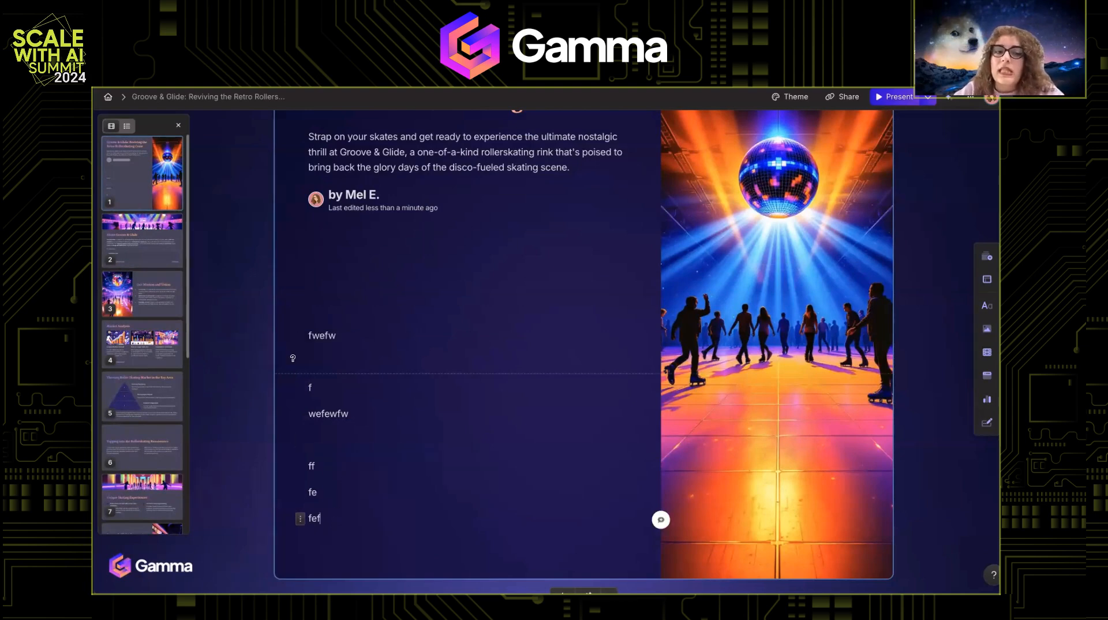
pyautogui.moveTo(323, 518); pyautogui.dragTo(302, 311)
pyautogui.press('BackSpace')
pyautogui.press('BackSpace')
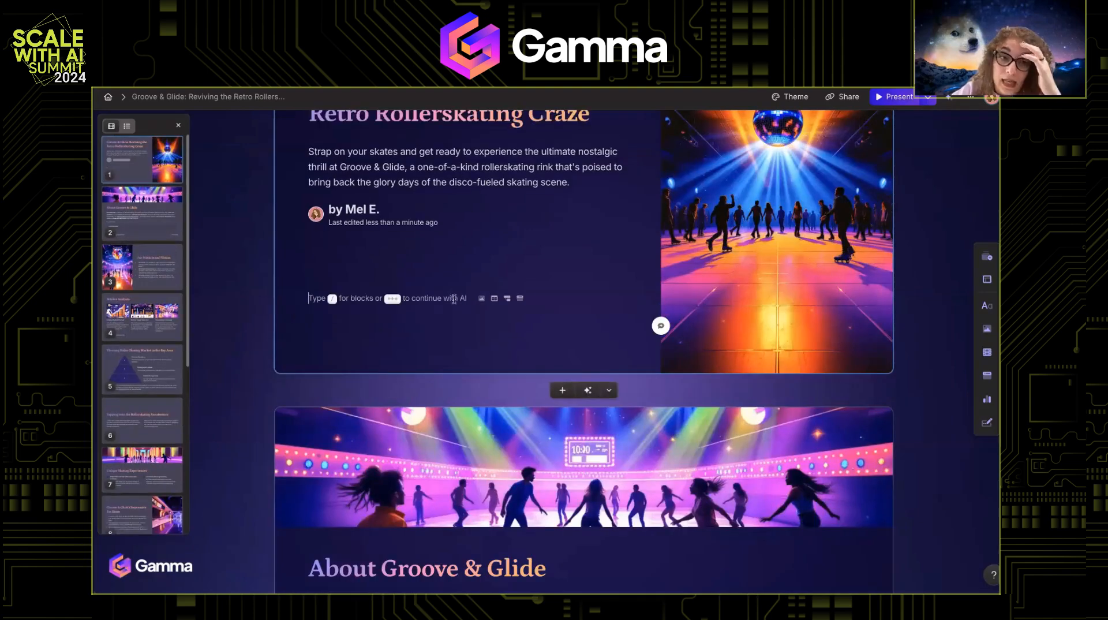
pyautogui.scroll(2, 454, 298)
# In Page setup, keep the Presentation format and switch cards to Default (Fluid)
pyautogui.click(968, 98)
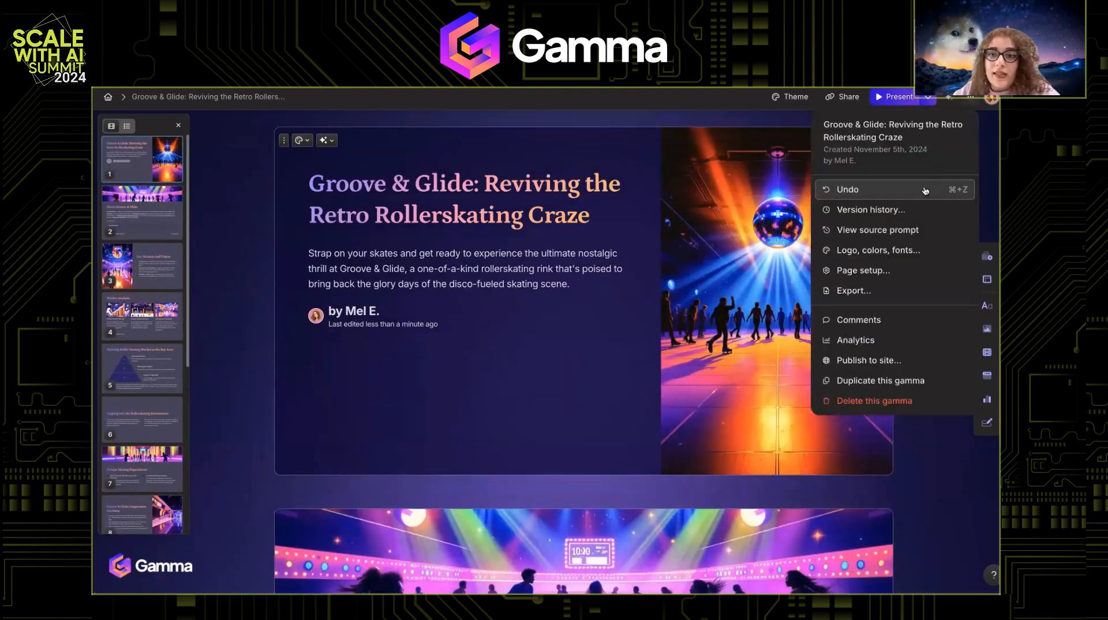
pyautogui.click(852, 271)
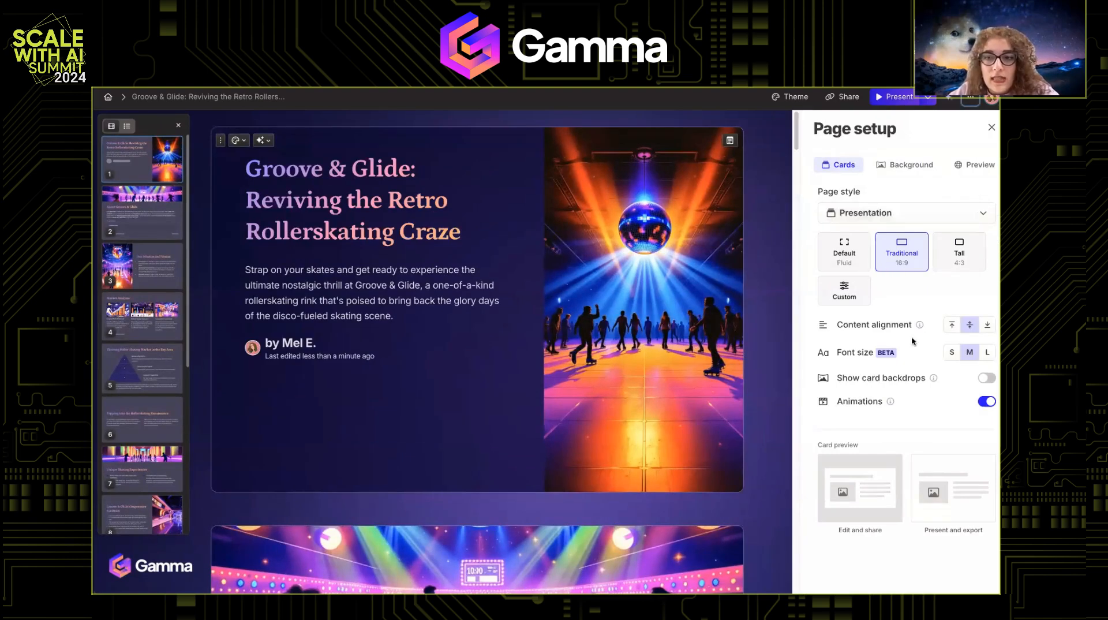
pyautogui.click(944, 213)
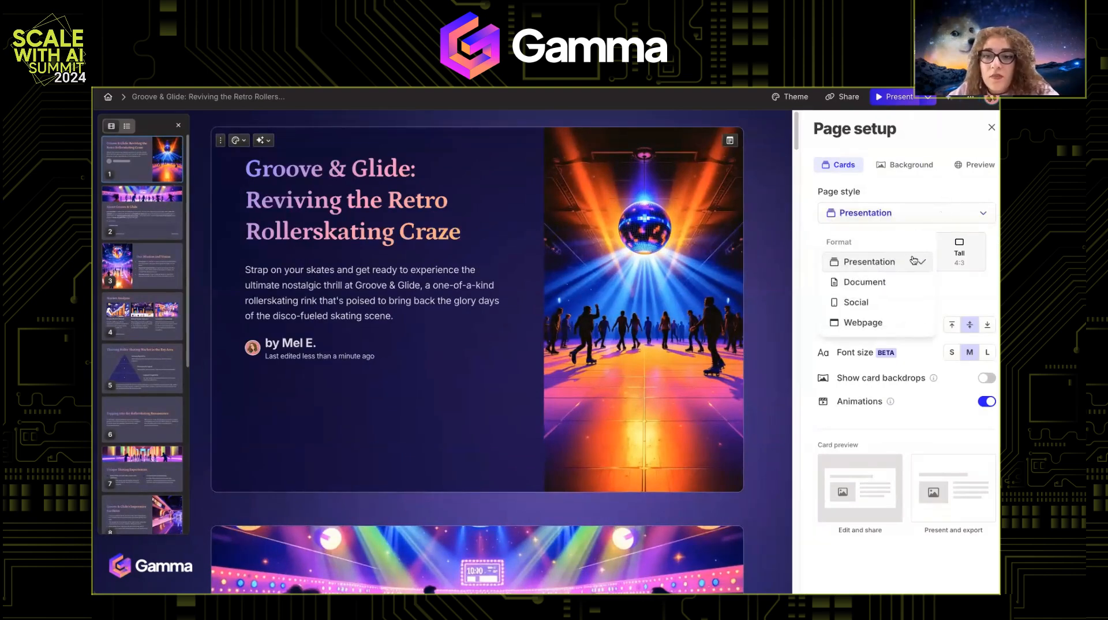
pyautogui.click(960, 285)
pyautogui.click(853, 261)
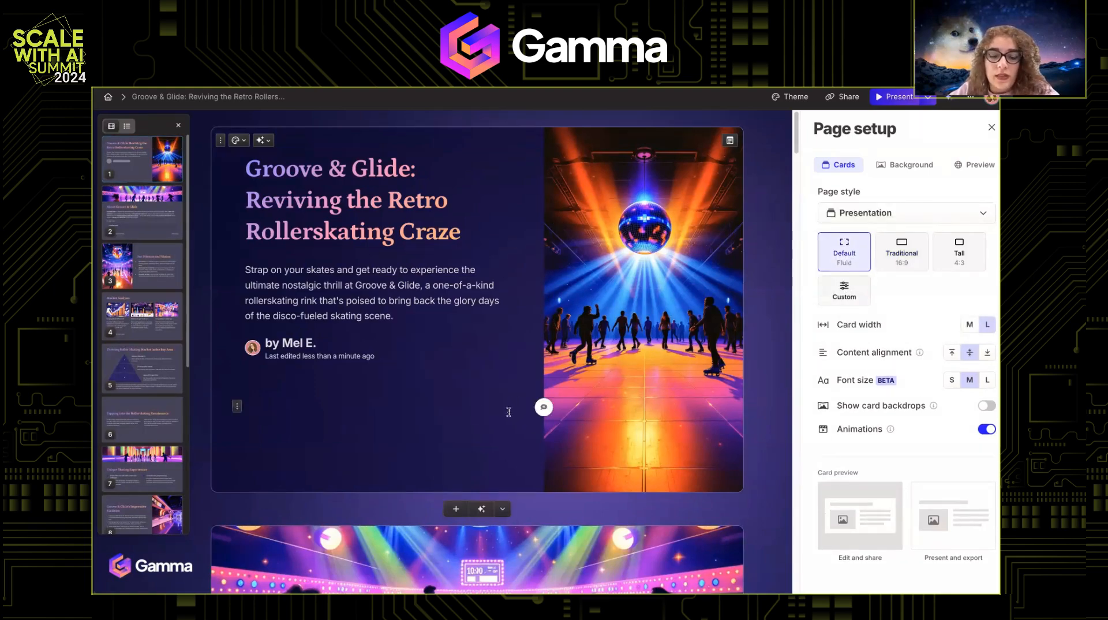
pyautogui.scroll(-15, 479, 413)
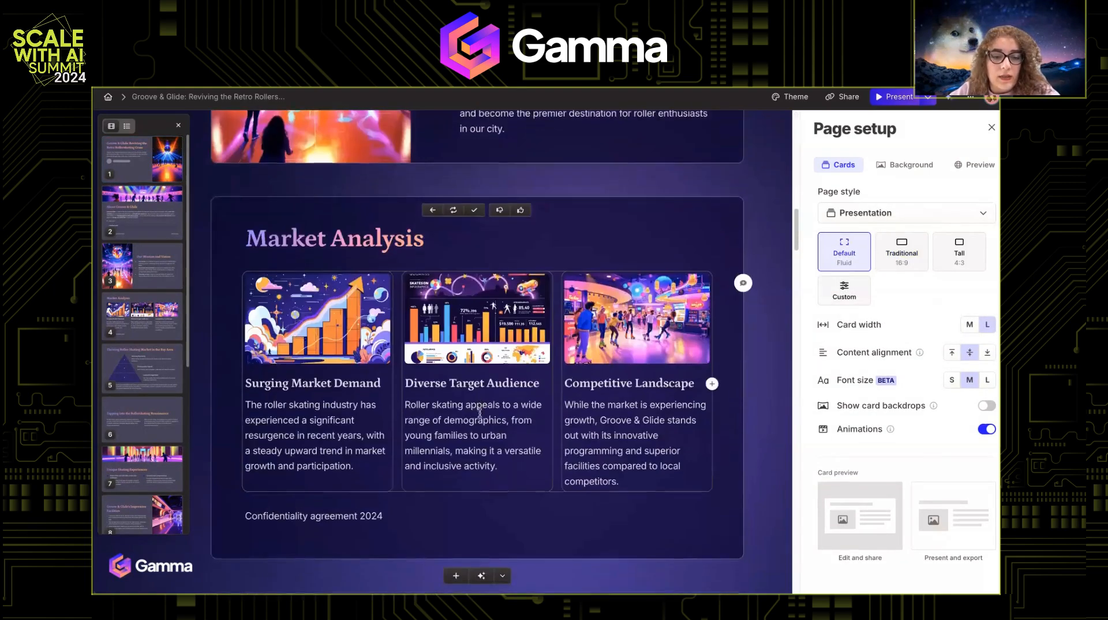
pyautogui.scroll(15, 479, 412)
# Add a blank Title-layout card after the opening card, then preview and exit the presentation
pyautogui.click(398, 354)
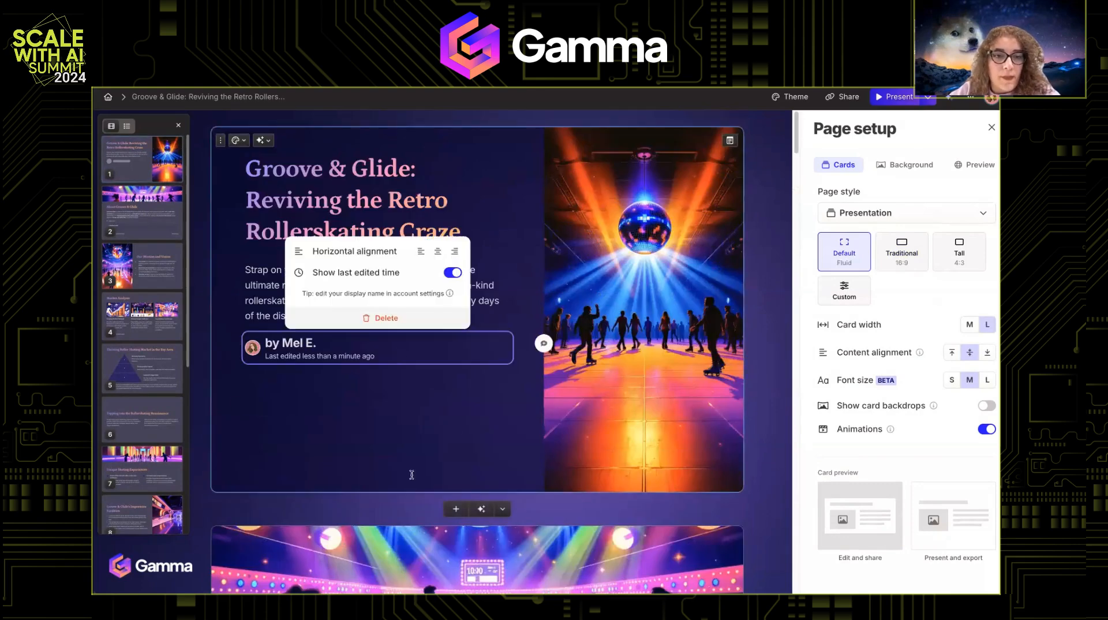
pyautogui.click(456, 509)
pyautogui.click(368, 270)
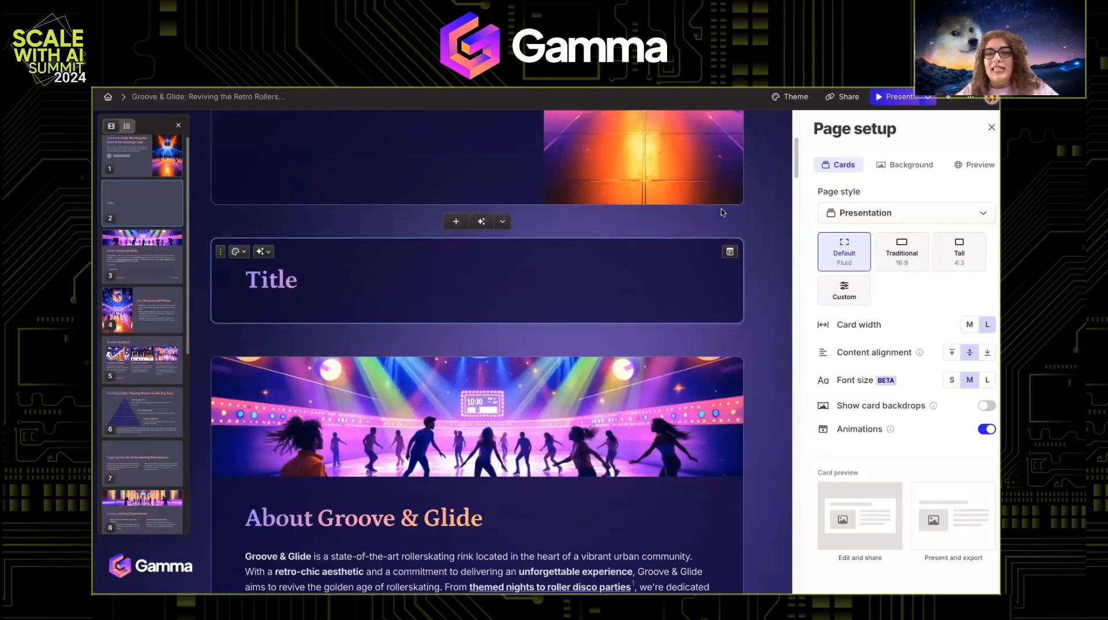
pyautogui.click(888, 98)
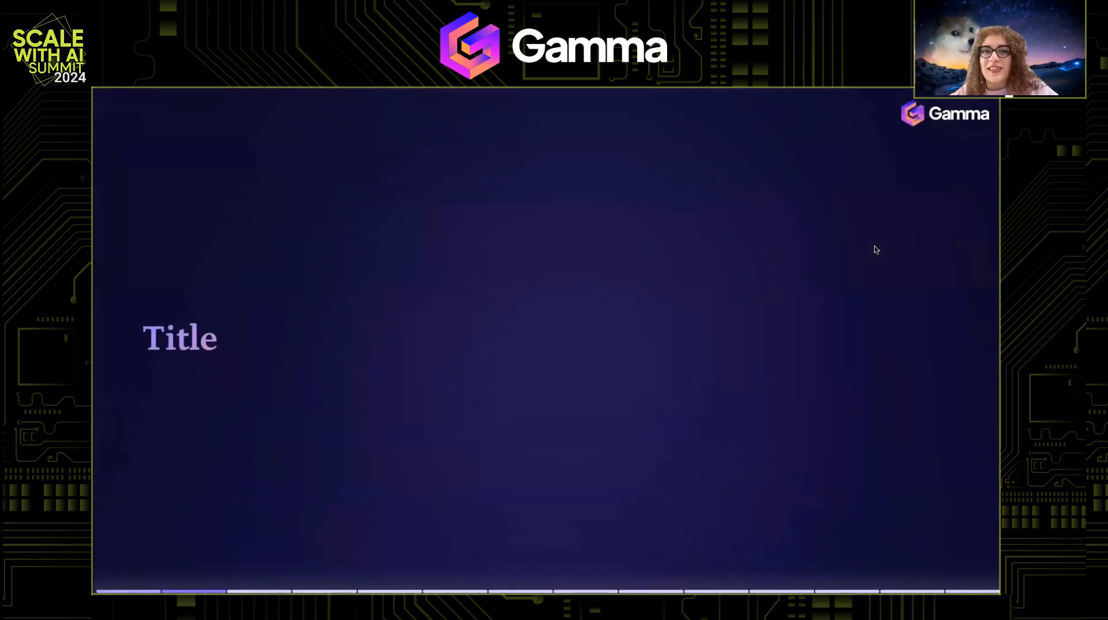
pyautogui.press('Escape')
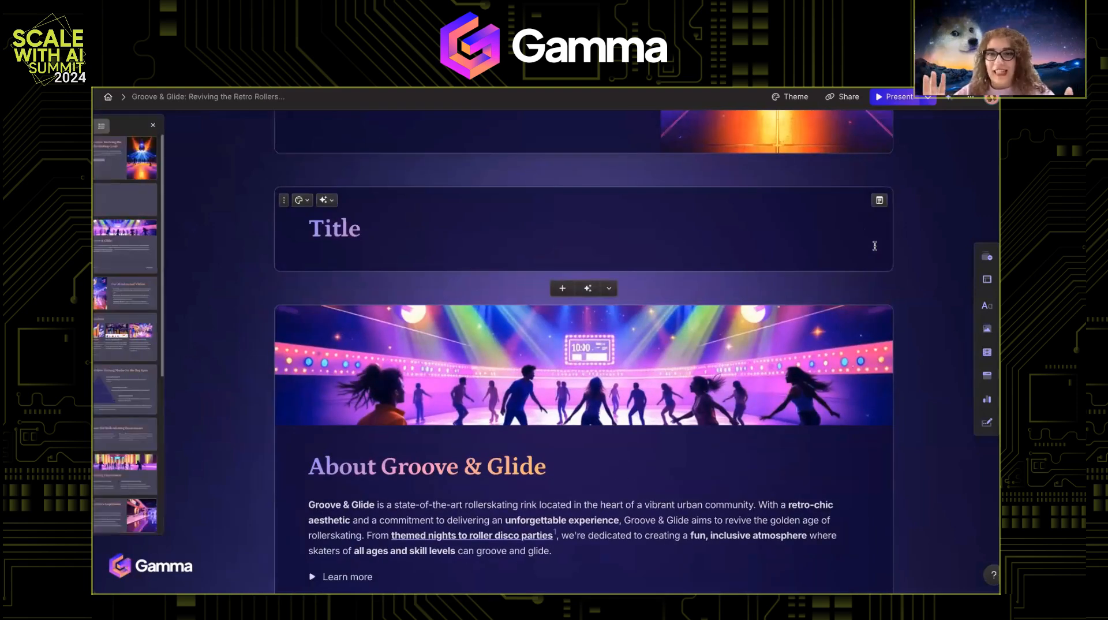
# Switch Page setup to the square Social format and try medium, small and large text sizes
pyautogui.click(970, 96)
pyautogui.click(883, 271)
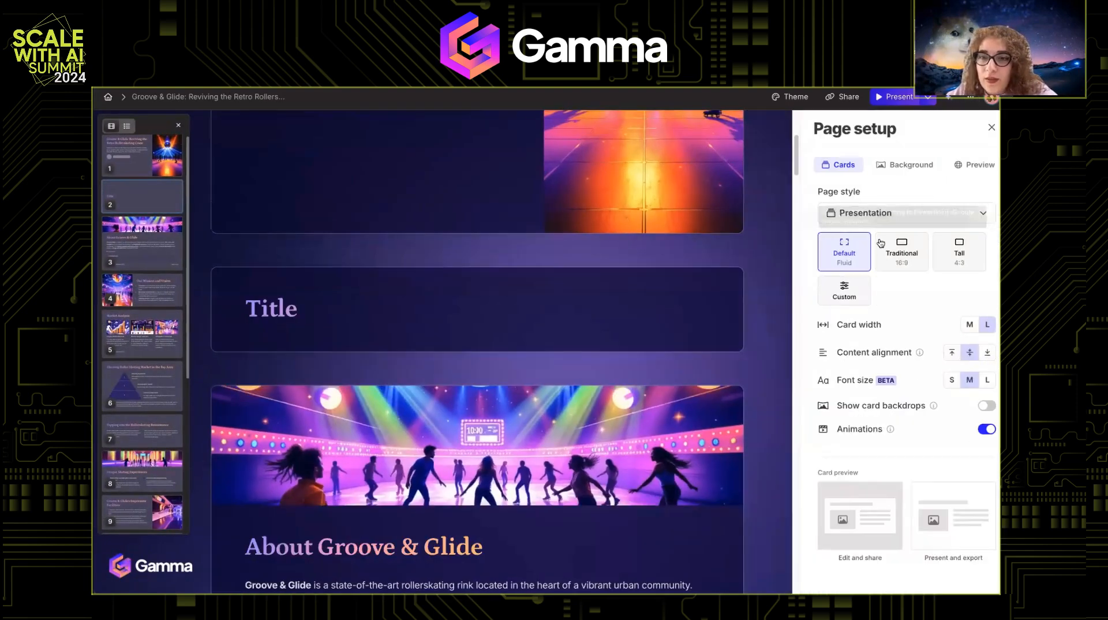
pyautogui.click(906, 260)
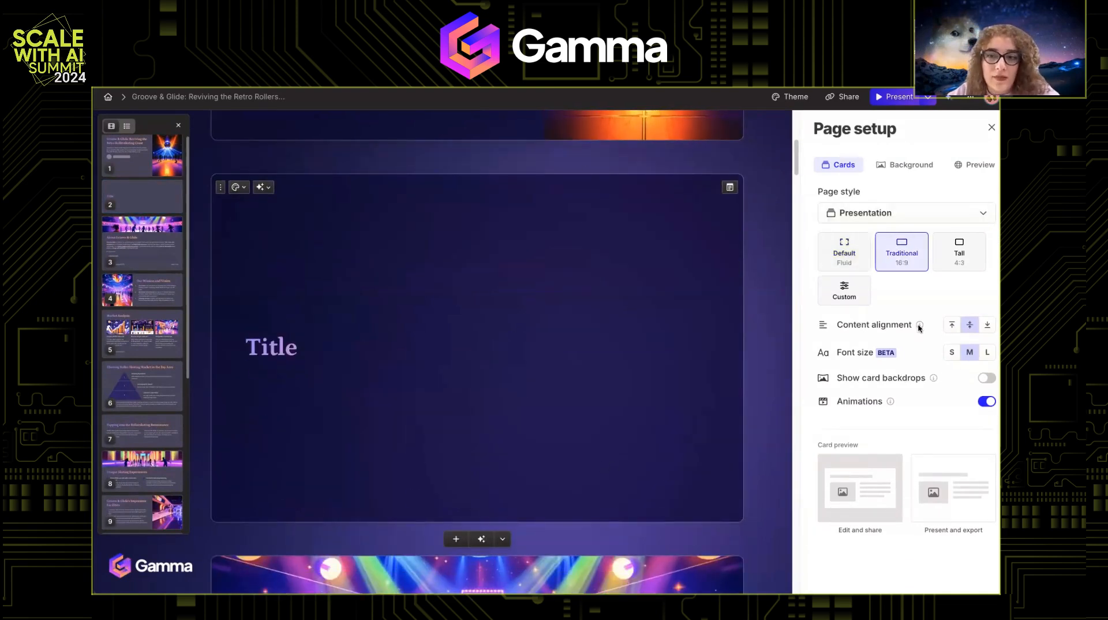
pyautogui.click(894, 215)
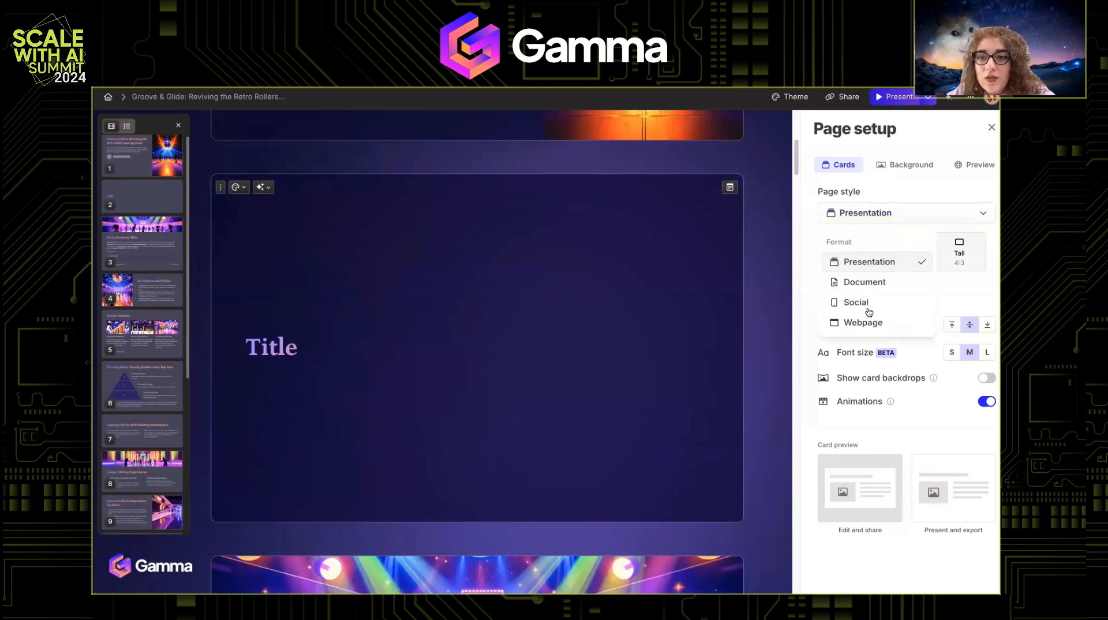
pyautogui.click(868, 311)
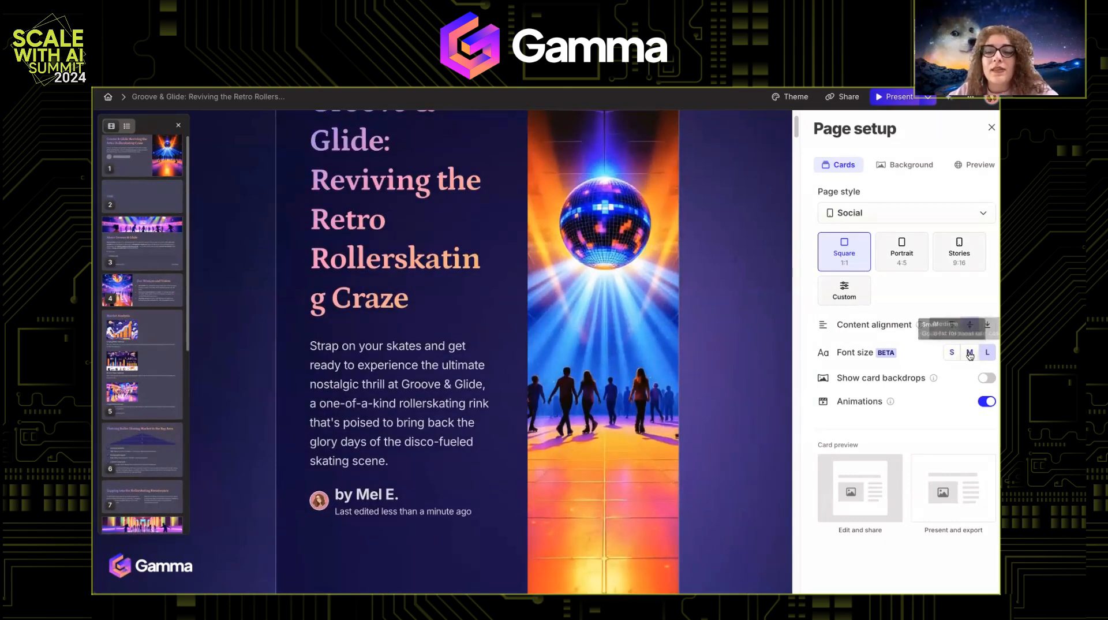
pyautogui.click(969, 353)
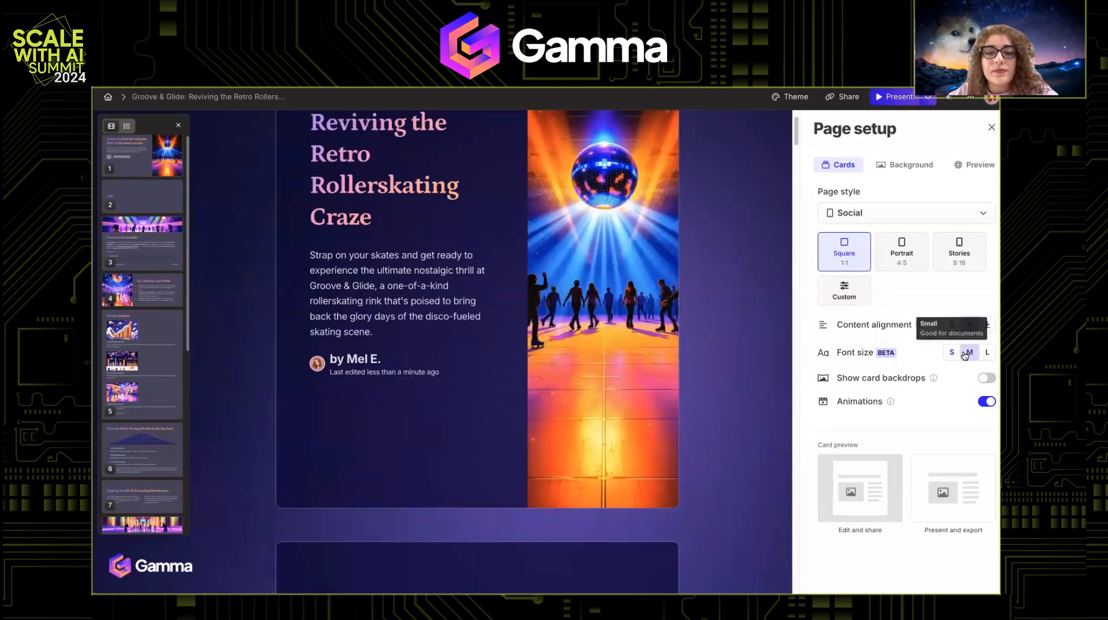
pyautogui.click(952, 352)
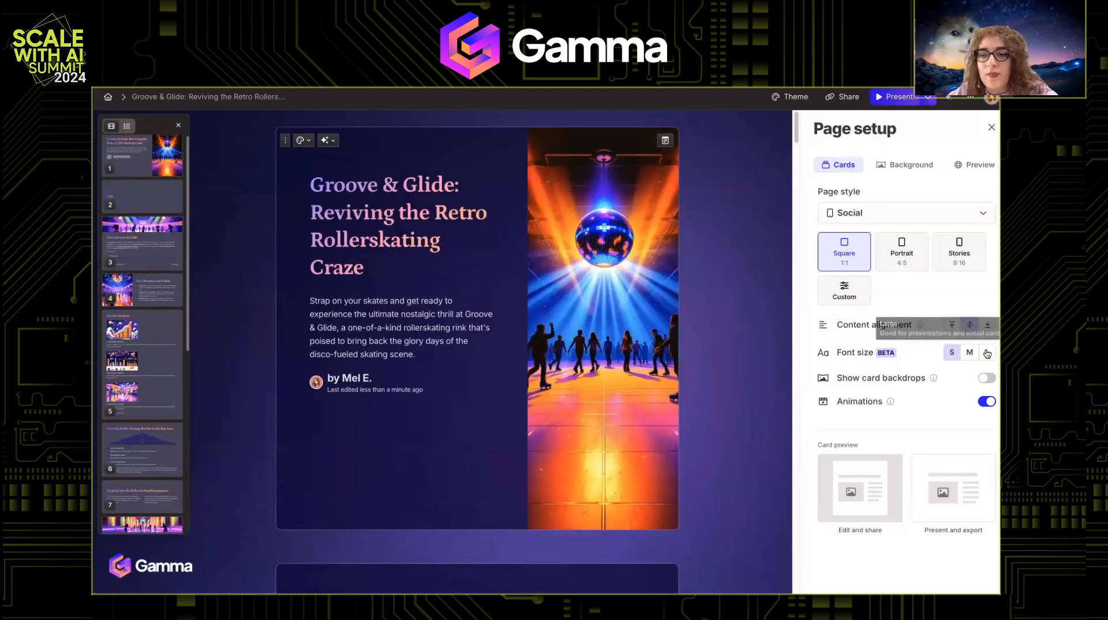
pyautogui.click(987, 353)
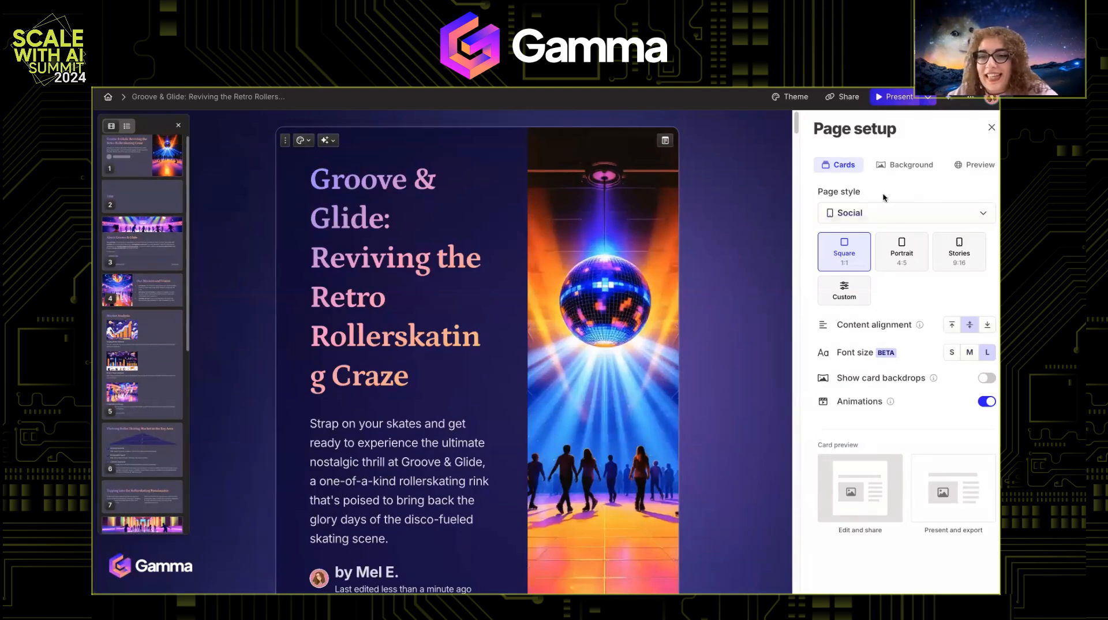
# Return the deck to Presentation format with fluid default-width cards
pyautogui.click(884, 219)
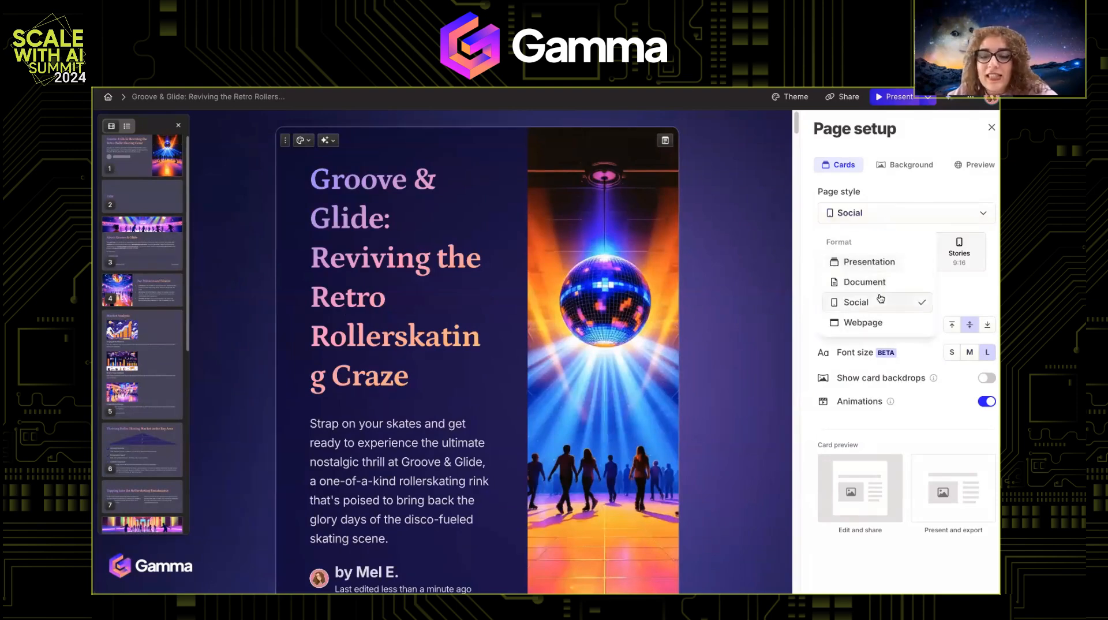
pyautogui.click(878, 260)
pyautogui.click(894, 265)
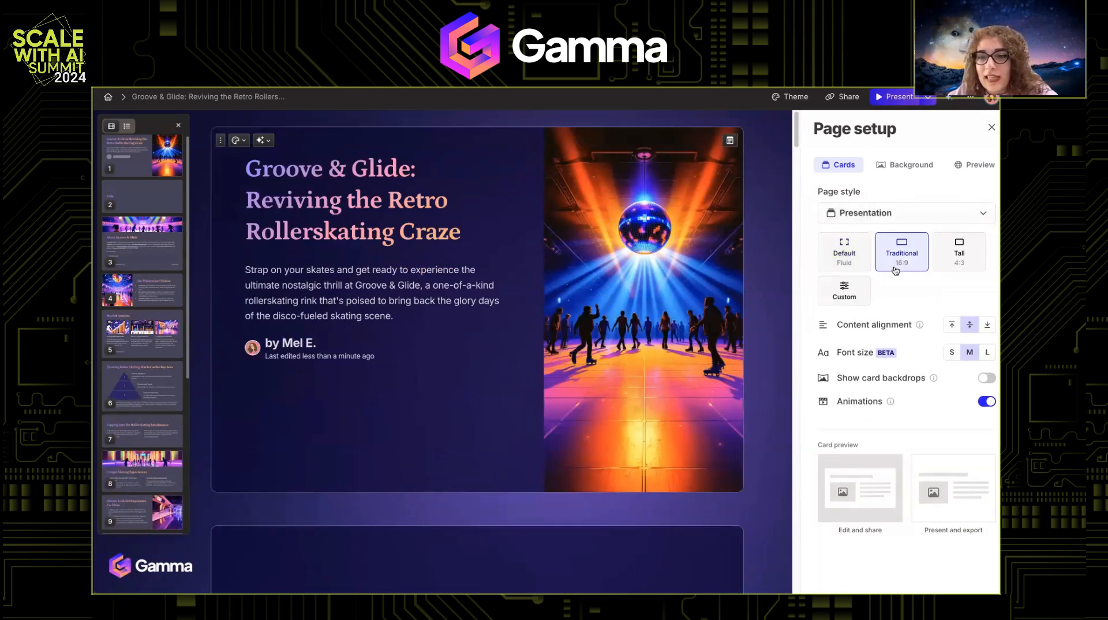
pyautogui.click(845, 263)
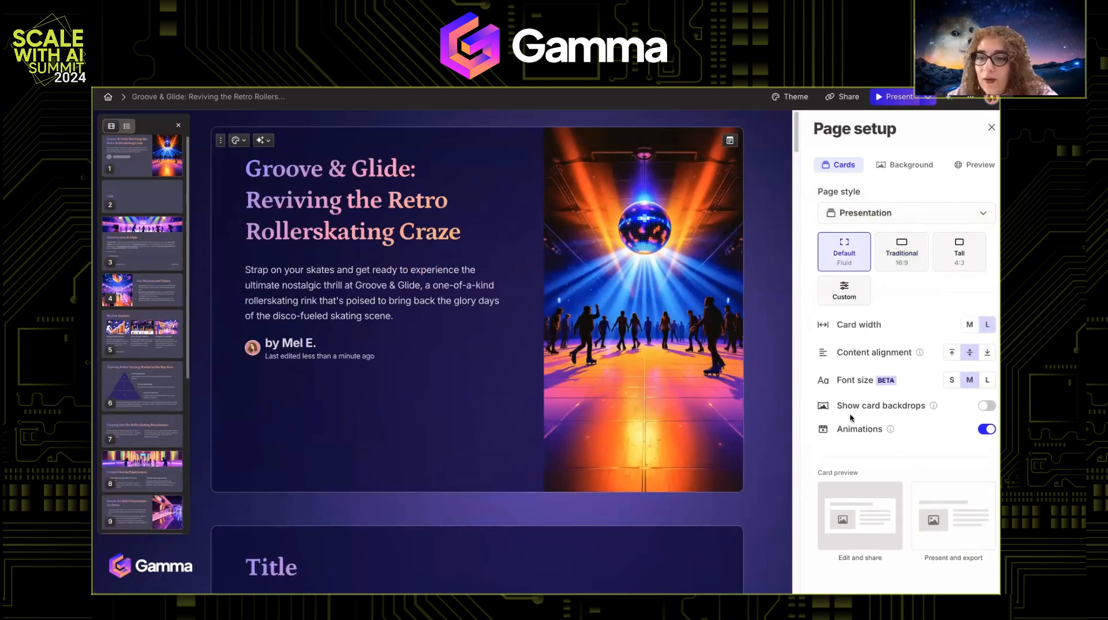
# Present from the opening title card, step forward and back, then exit
pyautogui.click(505, 324)
pyautogui.click(897, 97)
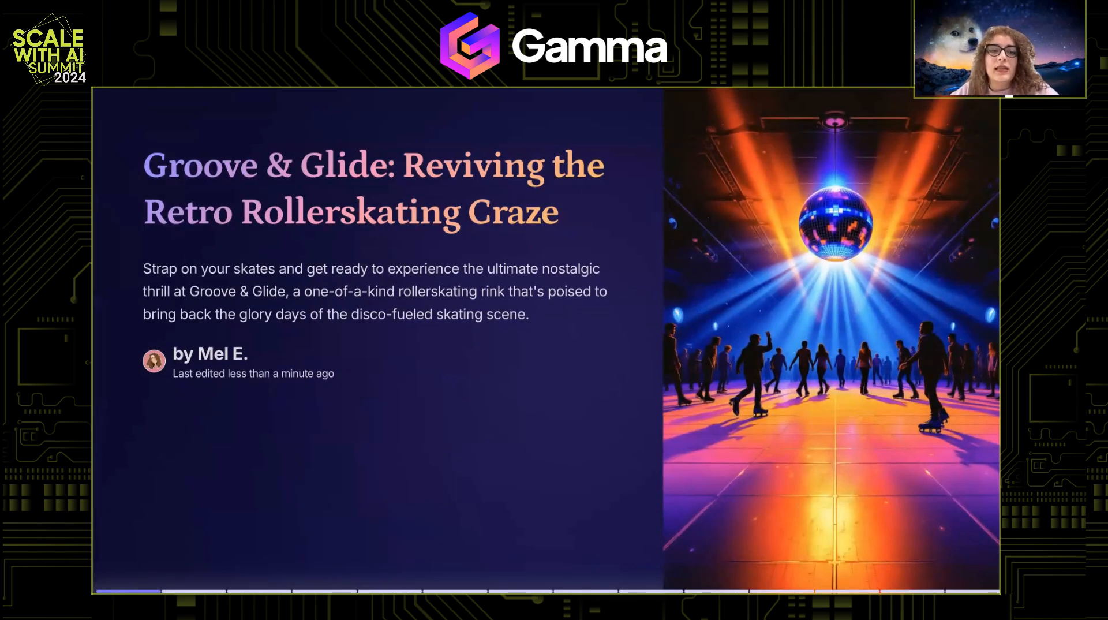
pyautogui.press('Right')
pyautogui.press('Right')
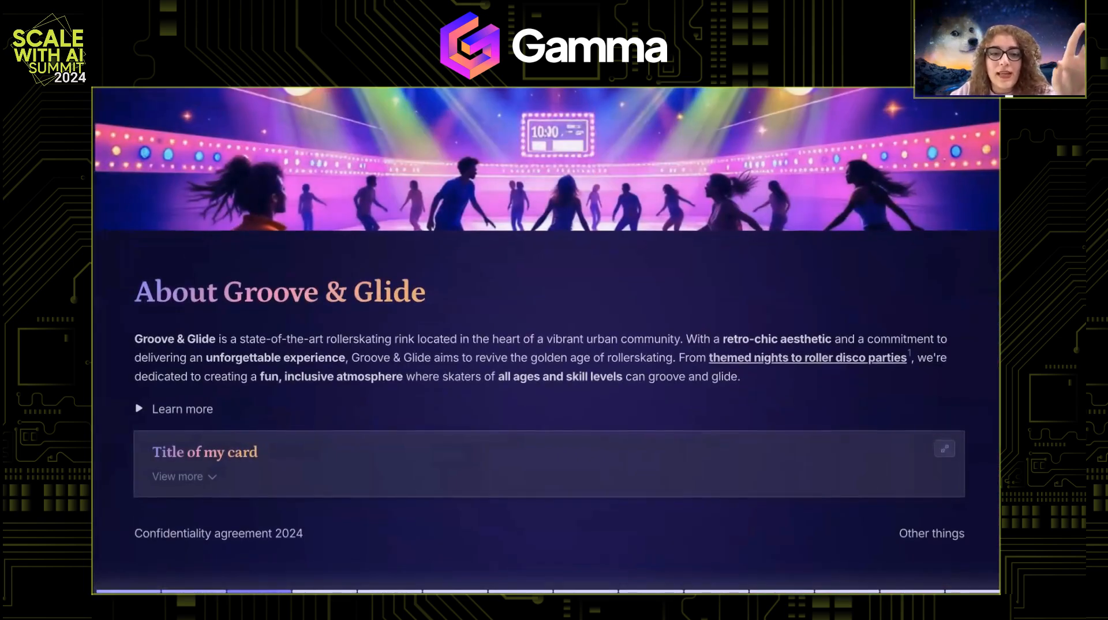
pyautogui.press('Left')
pyautogui.press('Left')
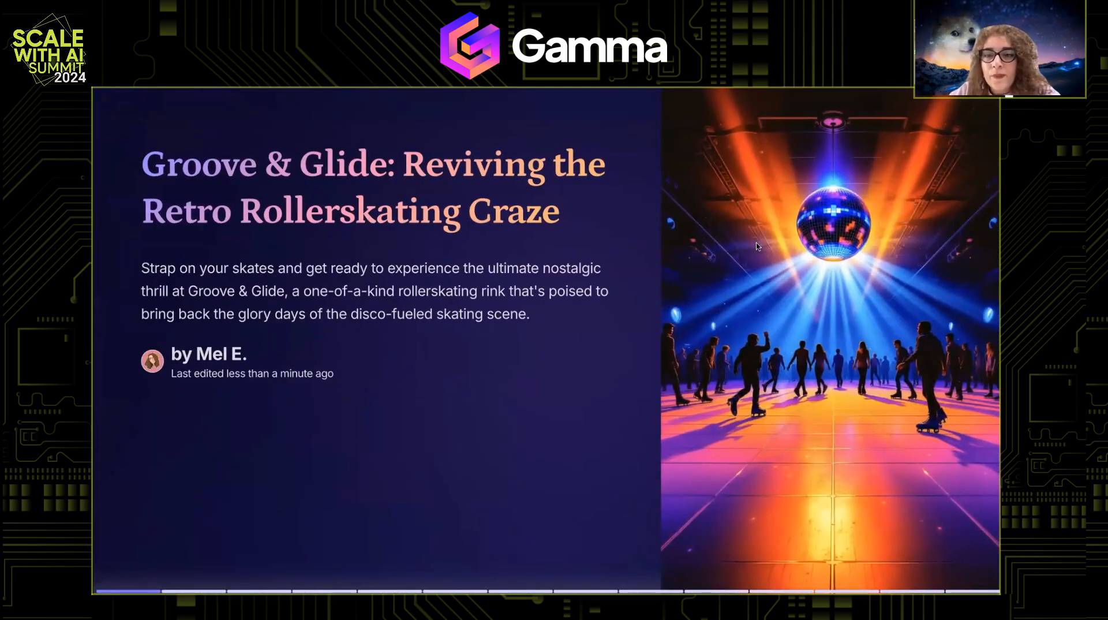
pyautogui.press('Escape')
# Enable card backdrops and set the second wavy purple-and-orange accent image as the page background
pyautogui.click(970, 96)
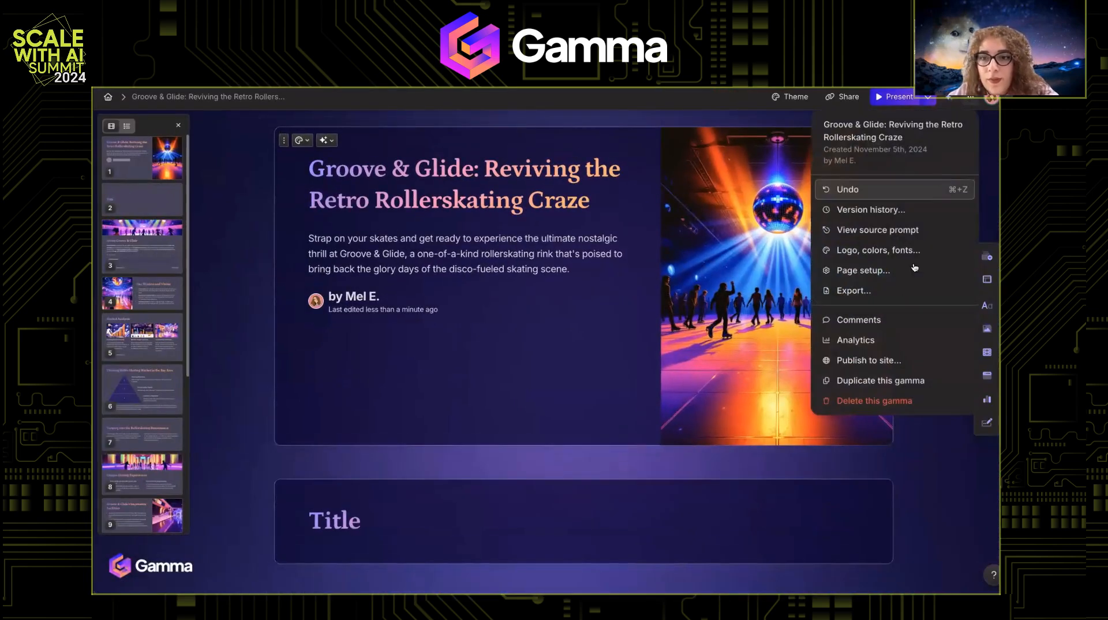
pyautogui.click(883, 268)
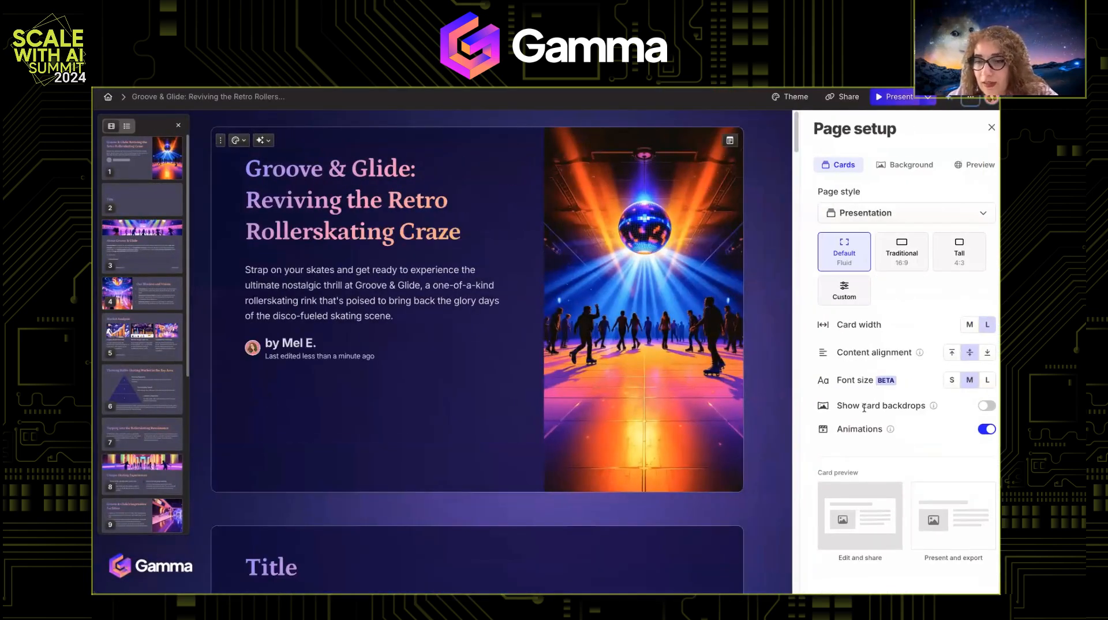
pyautogui.click(986, 406)
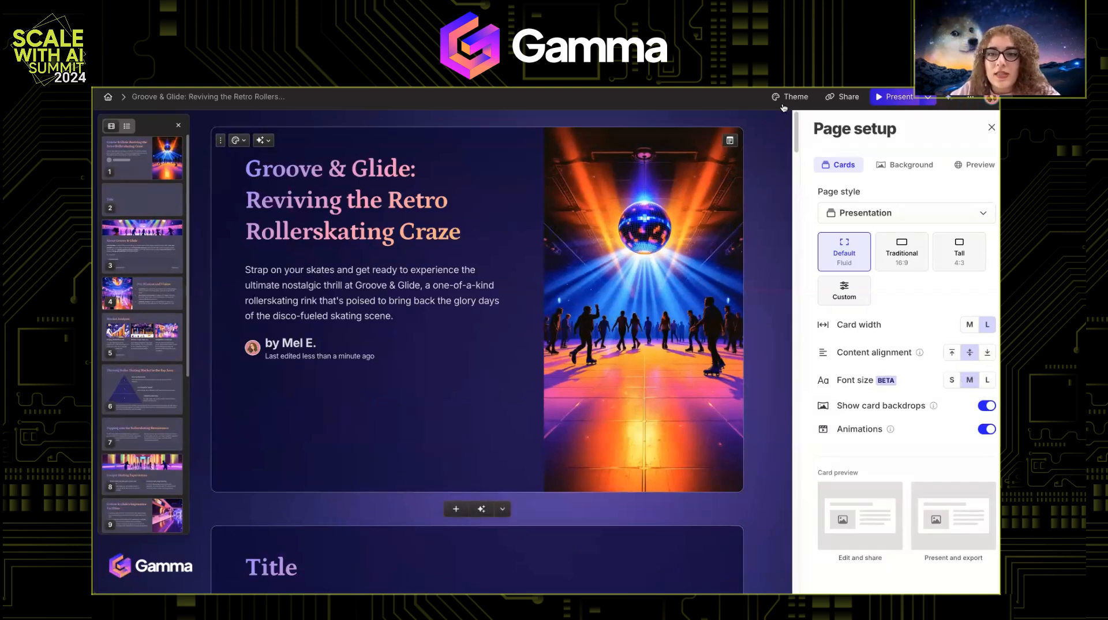
pyautogui.click(903, 167)
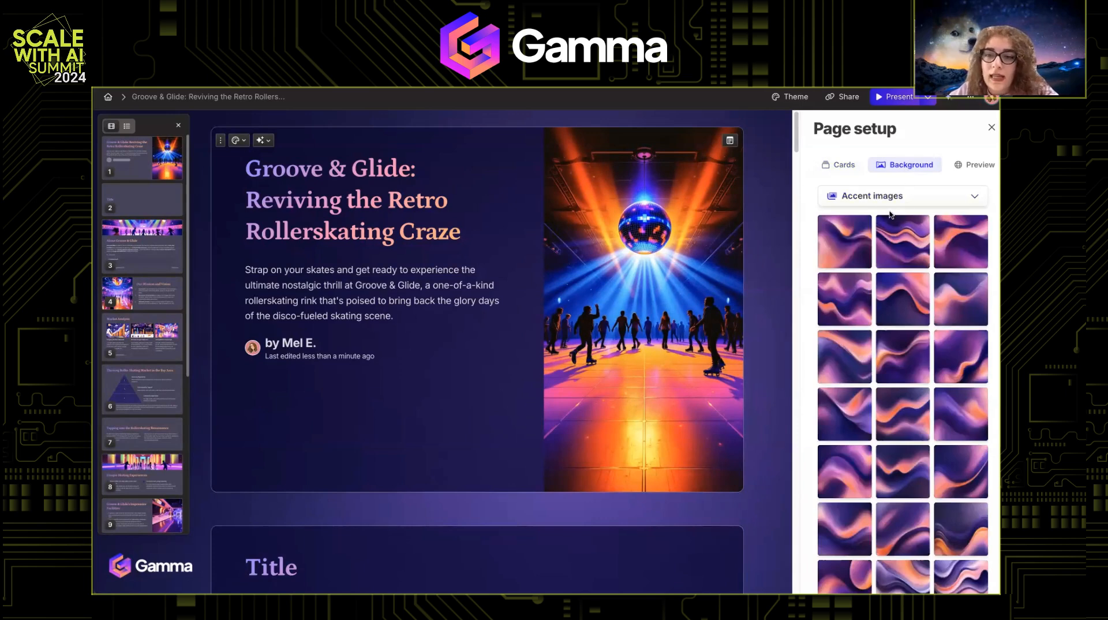
pyautogui.click(844, 247)
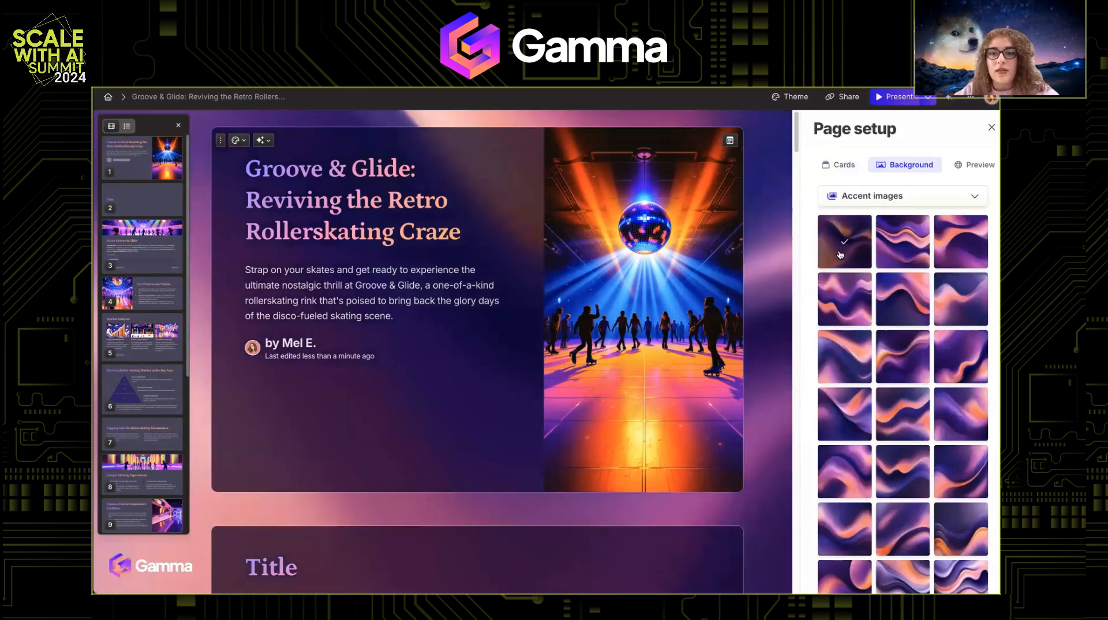
pyautogui.click(909, 256)
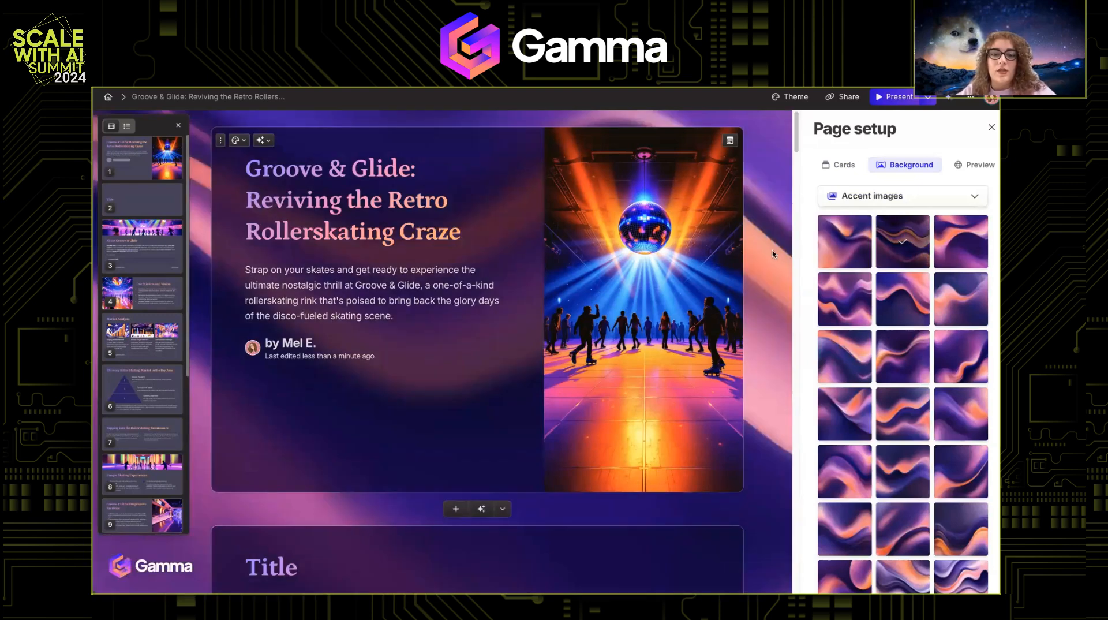
pyautogui.click(990, 128)
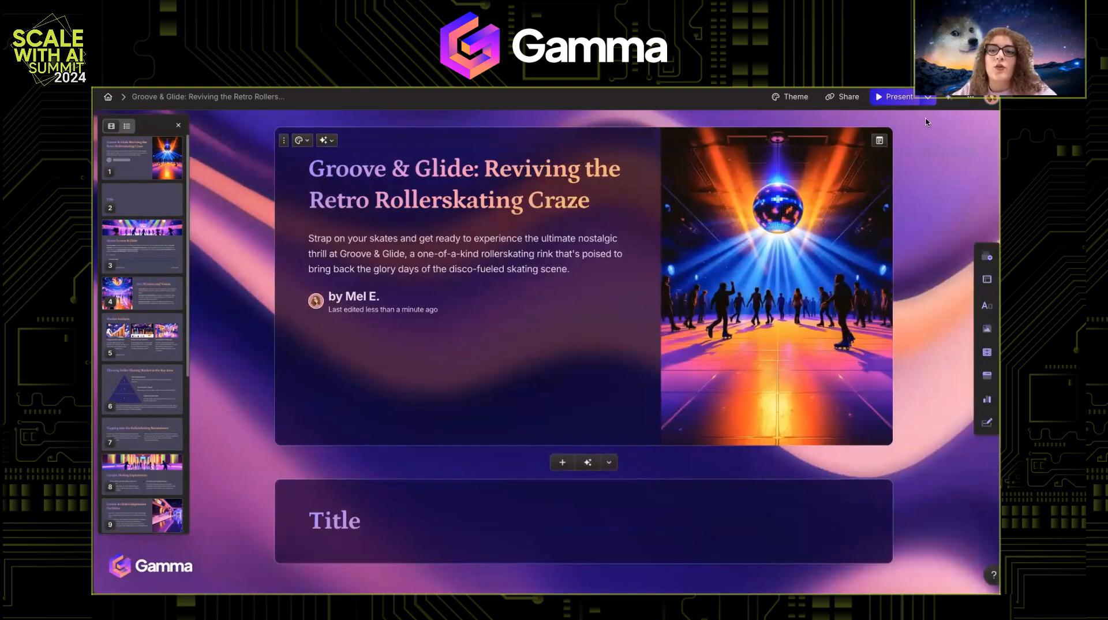
pyautogui.click(893, 98)
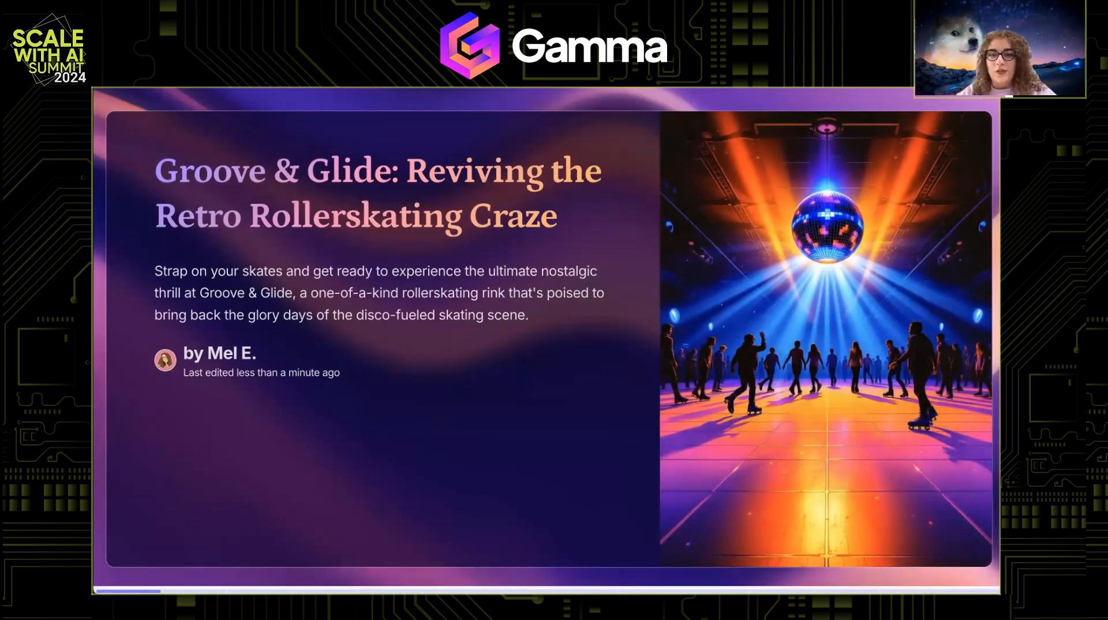
pyautogui.press('Right')
pyautogui.press('Right')
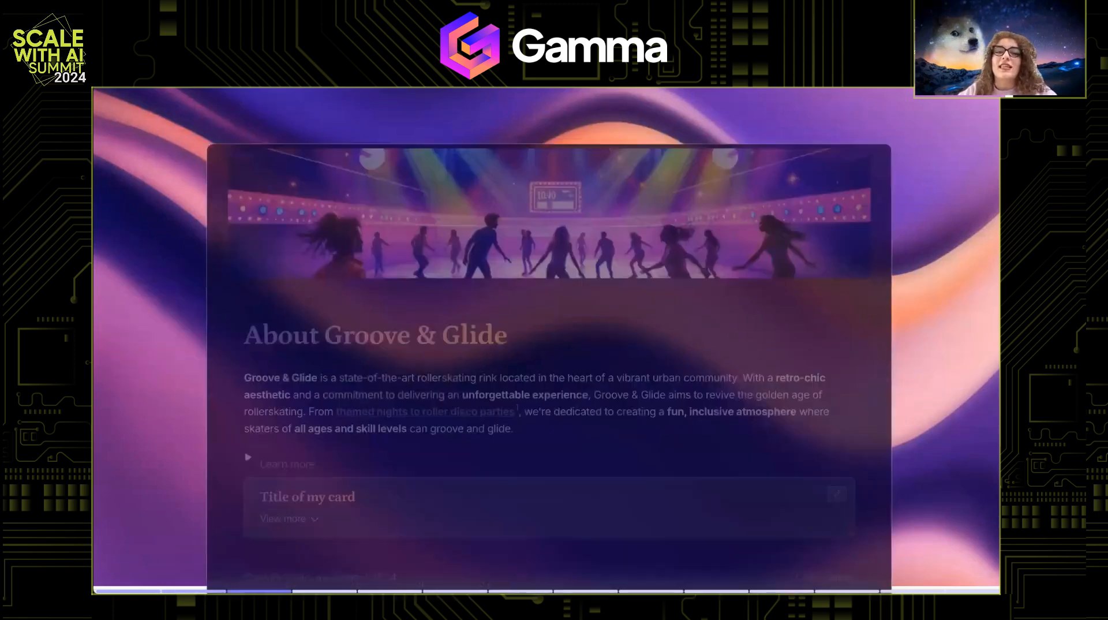
pyautogui.press('Right')
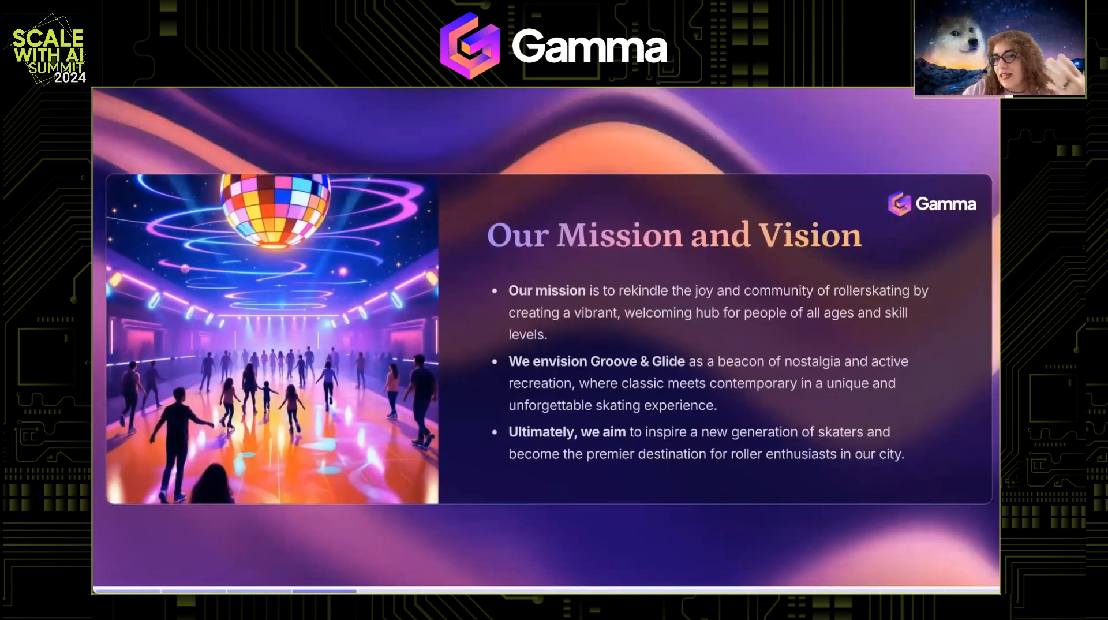
pyautogui.press('Left')
pyautogui.press('Left')
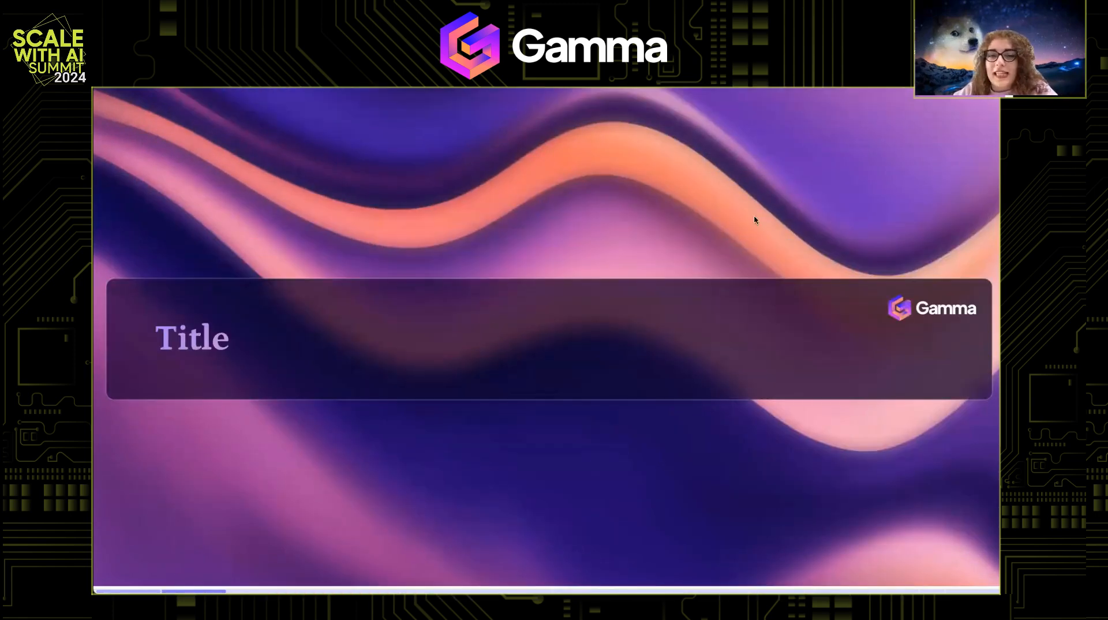
pyautogui.scroll(-10, 673, 250)
pyautogui.scroll(-1, 658, 333)
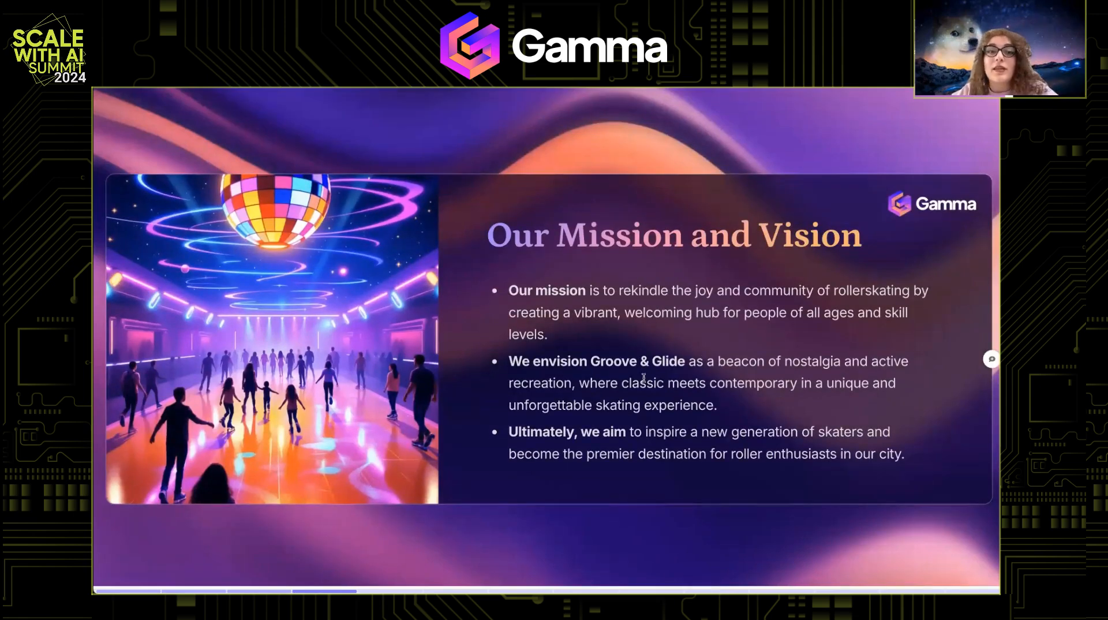
pyautogui.press('Escape')
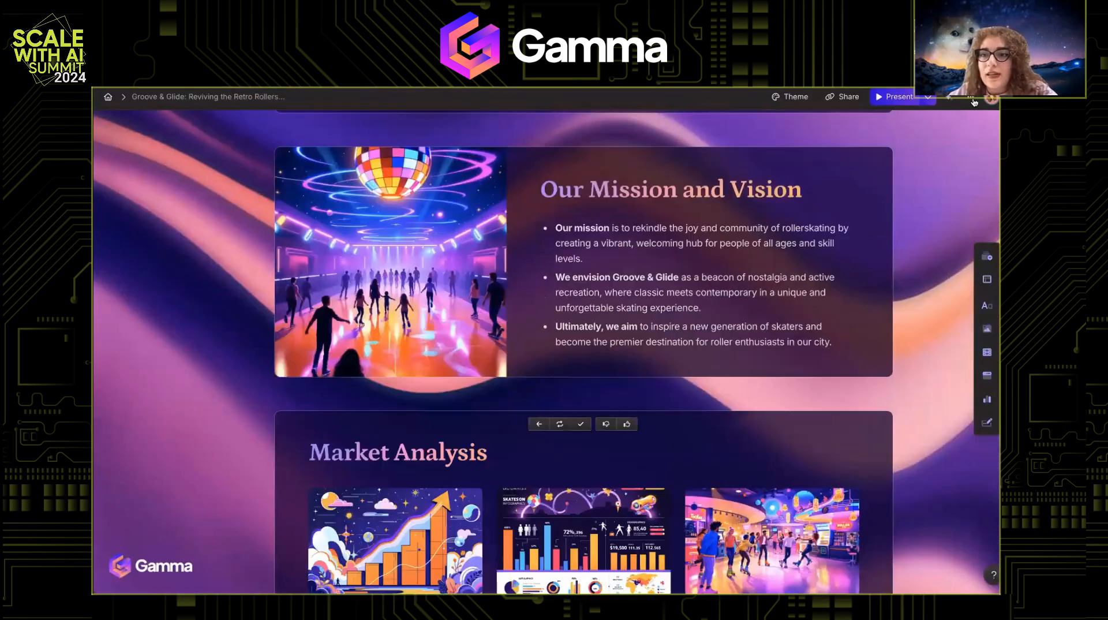
# Switch the cards to Traditional 16:9 slides in Page setup
pyautogui.click(970, 96)
pyautogui.click(915, 264)
pyautogui.click(917, 256)
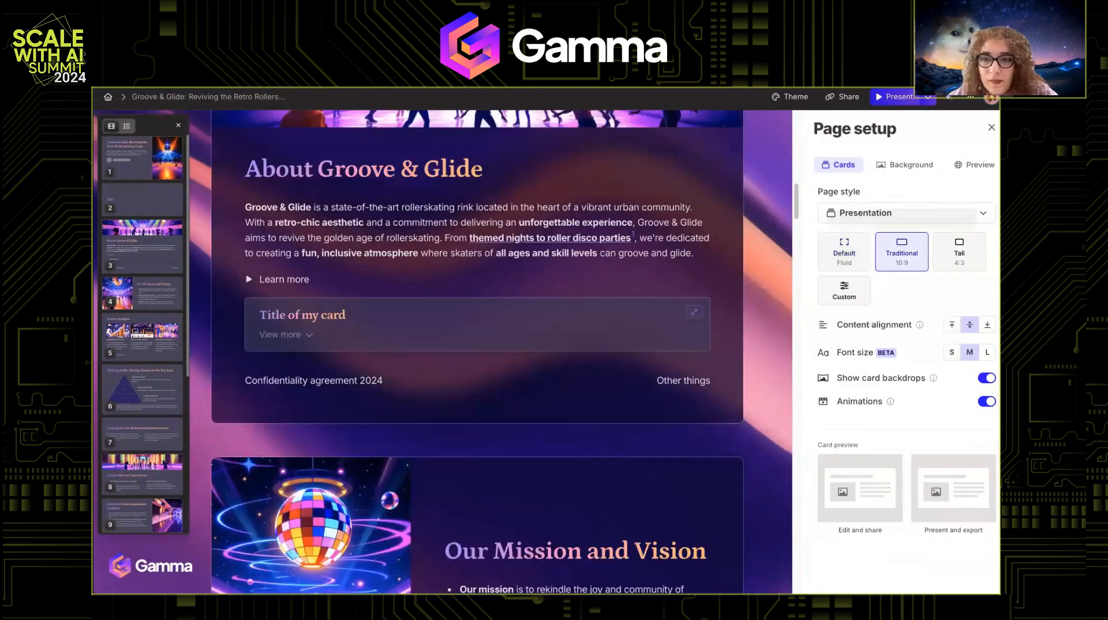
pyautogui.click(992, 127)
# Preview the deck as a slideshow through the title and About Groove & Glide cards
pyautogui.click(899, 97)
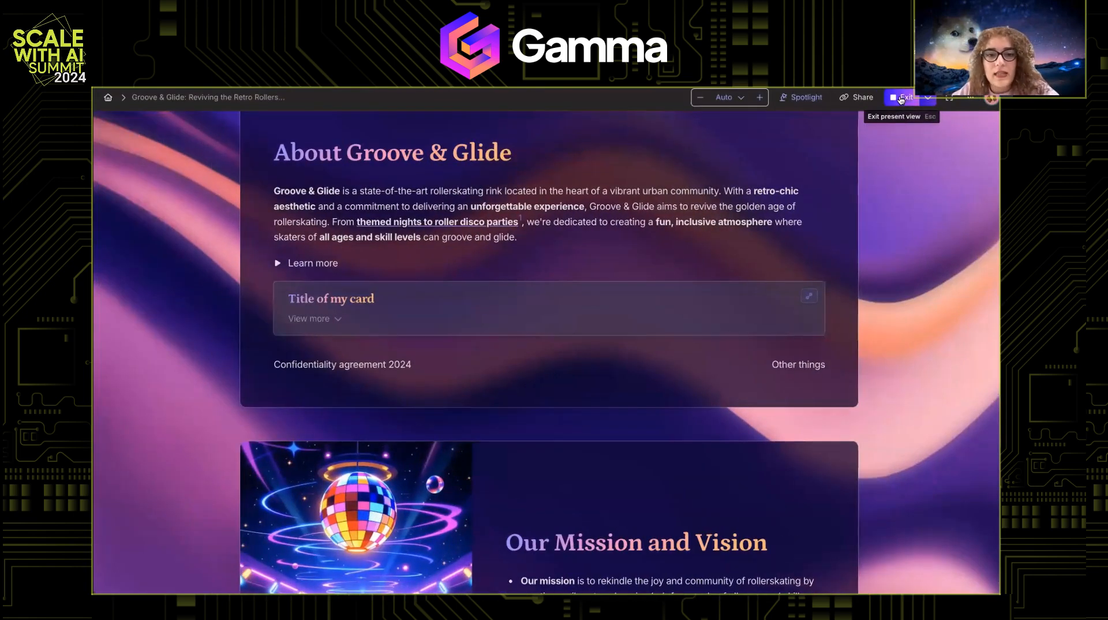
pyautogui.press('Right')
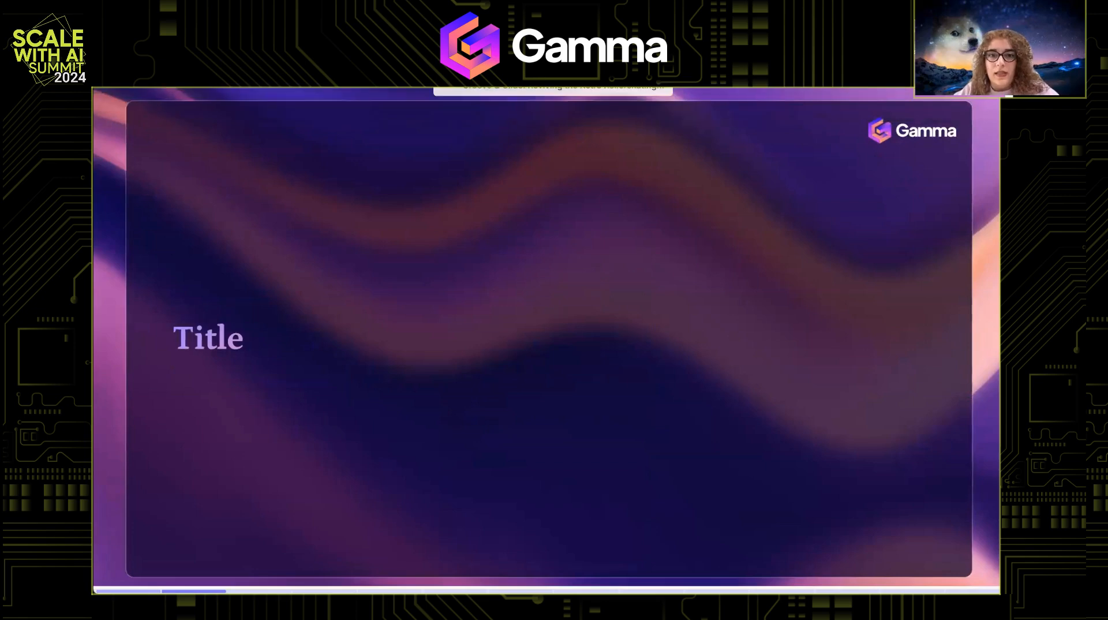
pyautogui.press('Right')
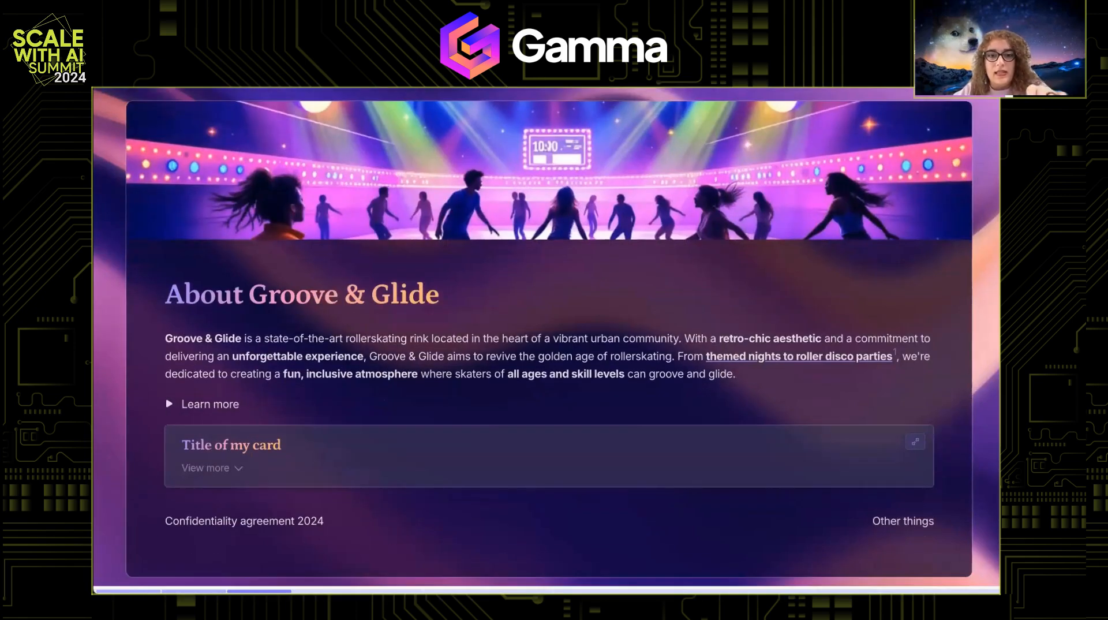
pyautogui.press('Left')
pyautogui.press('Left')
pyautogui.press('Escape')
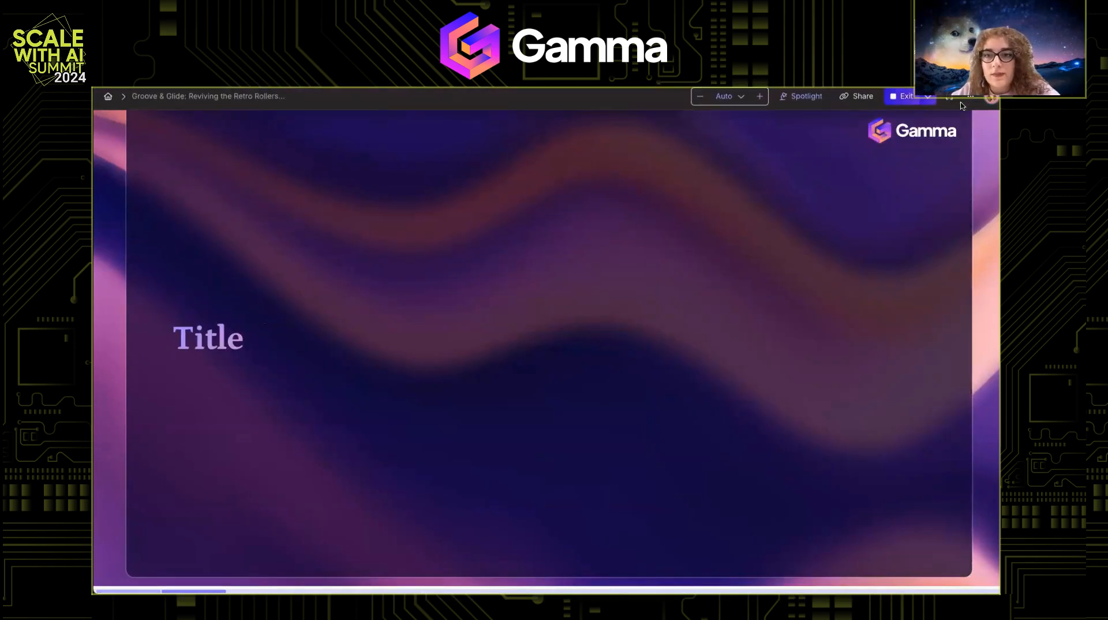
# Turn off Show card backdrops in Page setup
pyautogui.click(970, 97)
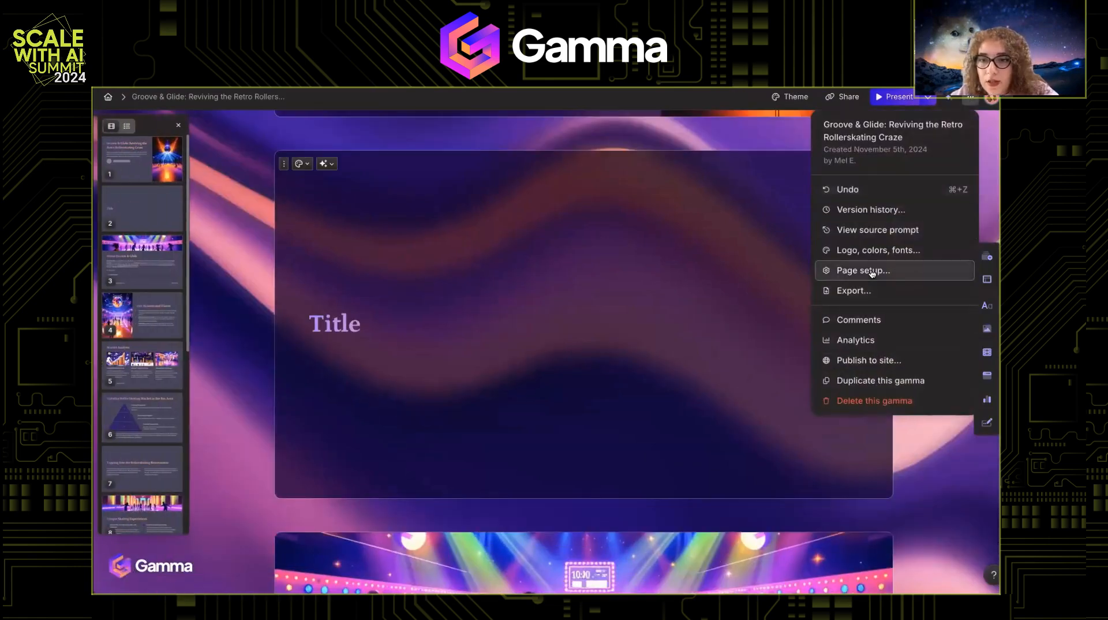
pyautogui.click(863, 270)
pyautogui.click(986, 378)
pyautogui.click(991, 127)
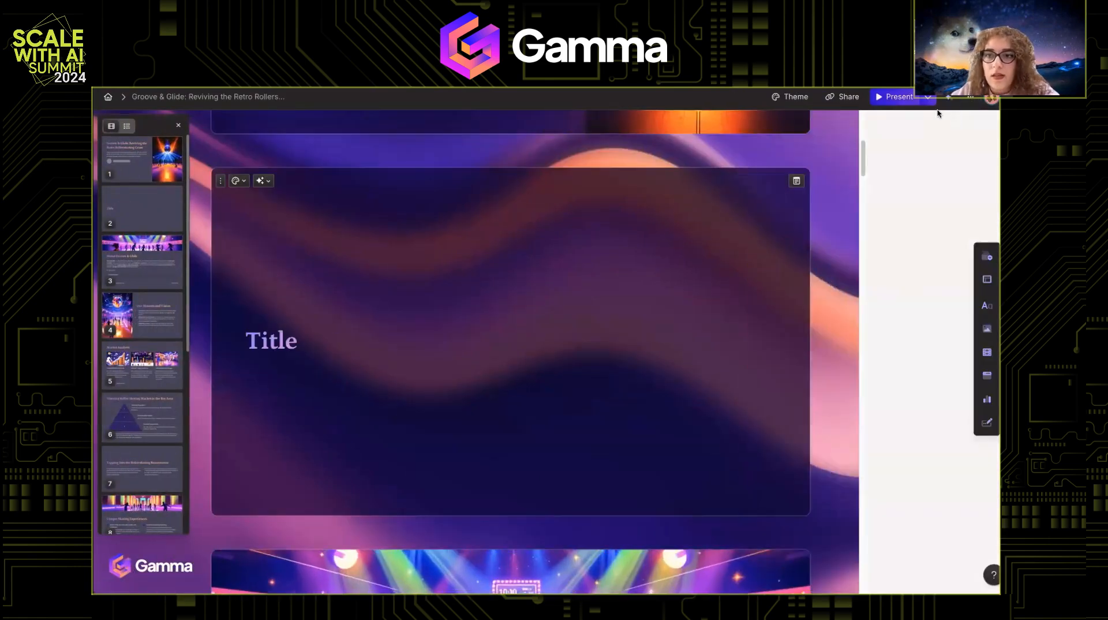
# Present the deck again up to the Market Analysis card, then bring up the theme choices
pyautogui.click(895, 97)
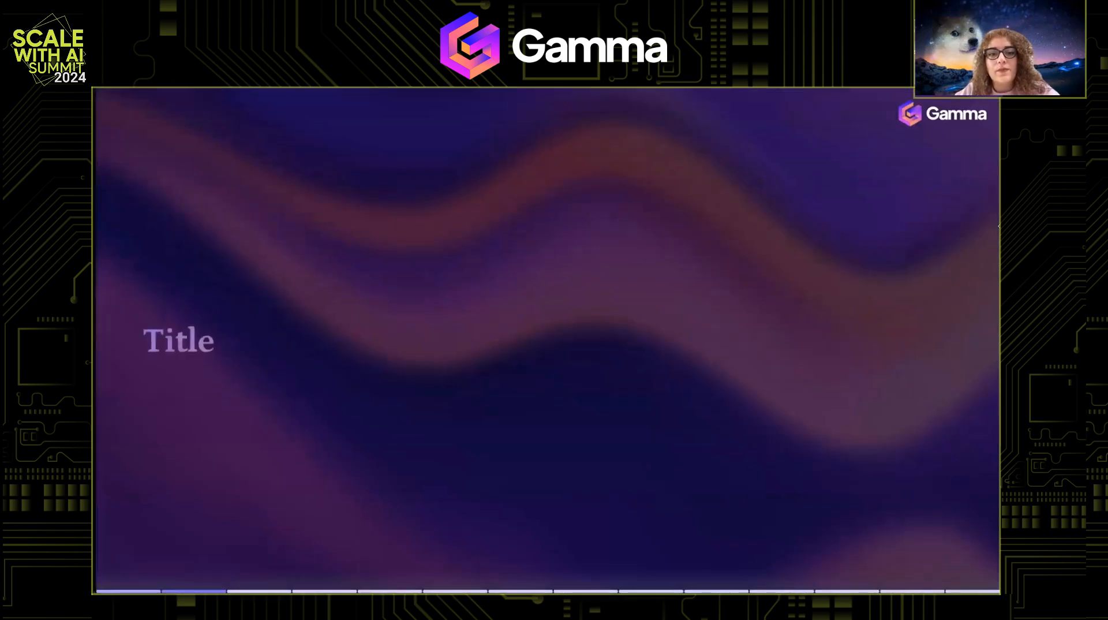
pyautogui.press('Left')
pyautogui.press('Right')
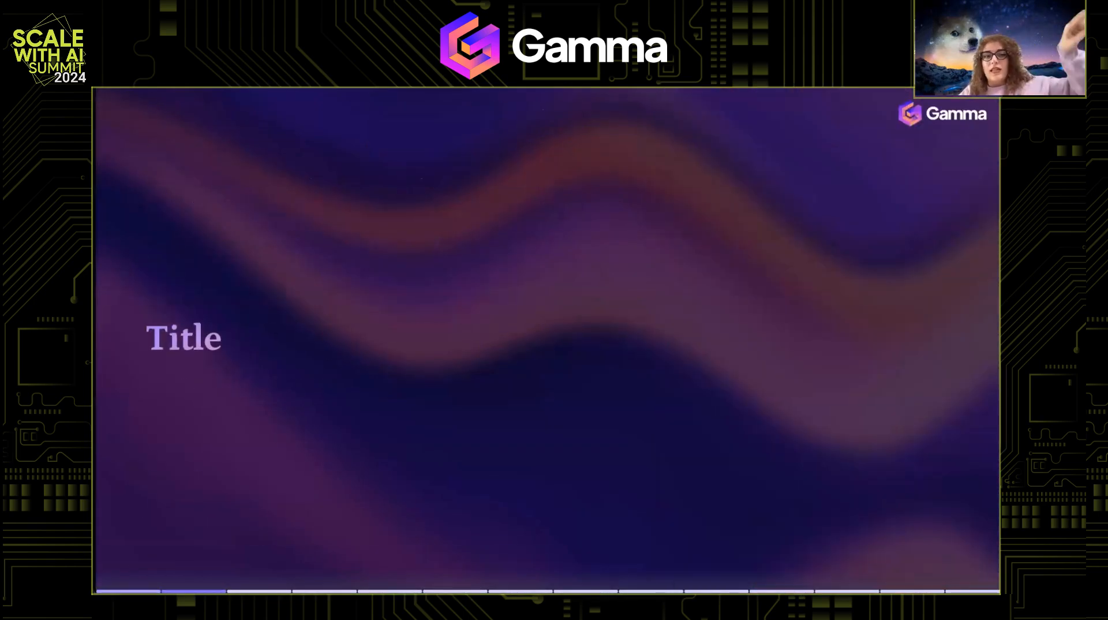
pyautogui.press('Right')
pyautogui.press('Right')
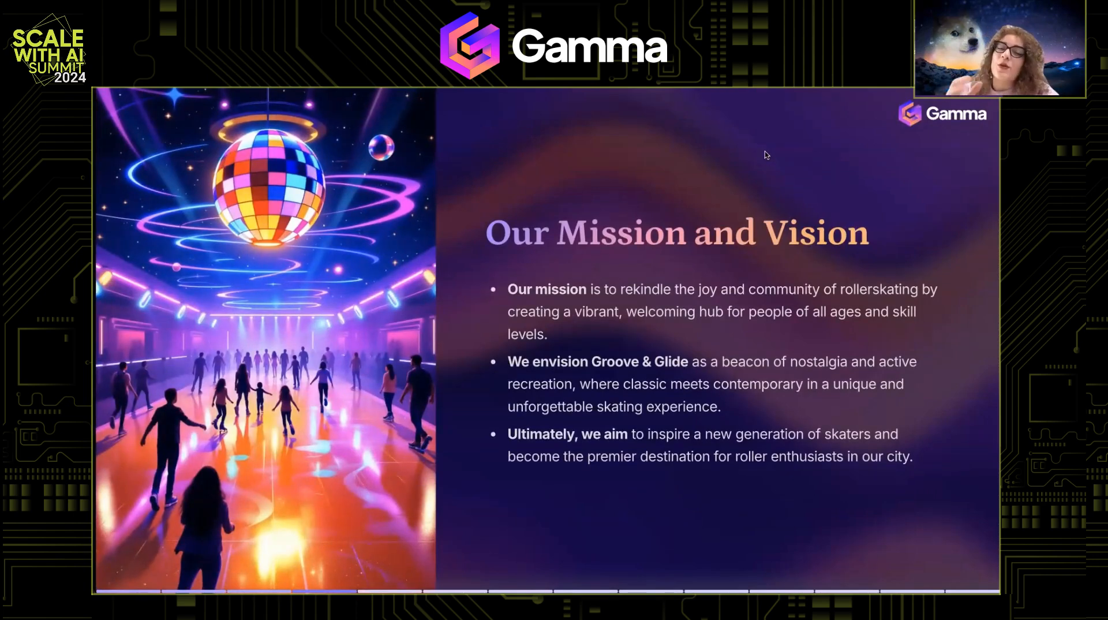
pyautogui.press('Right')
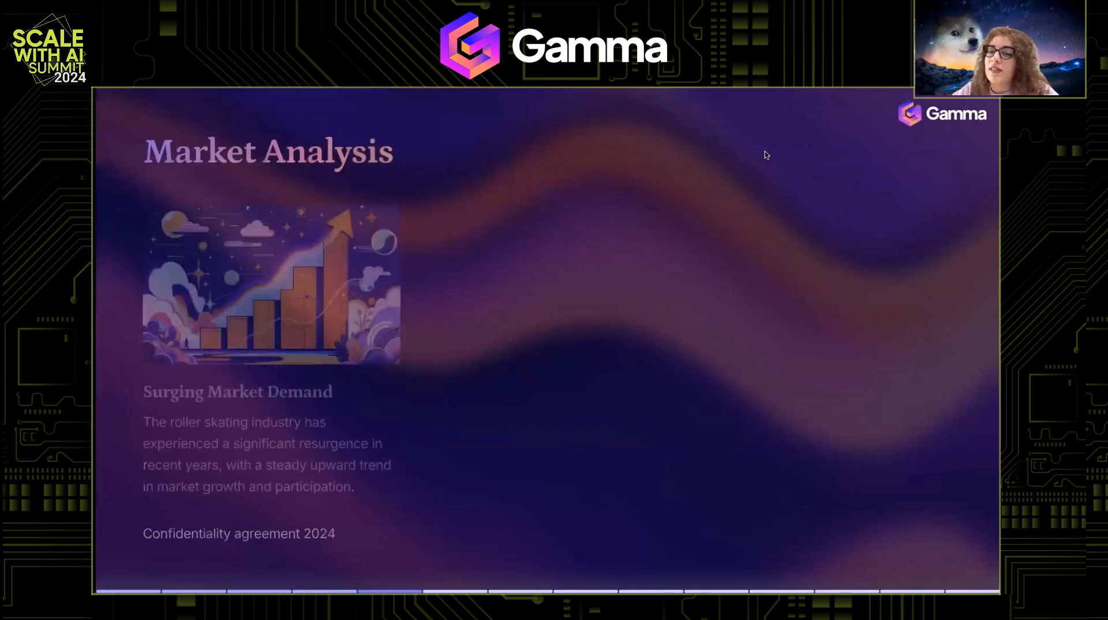
pyautogui.press('Left')
pyautogui.press('Escape')
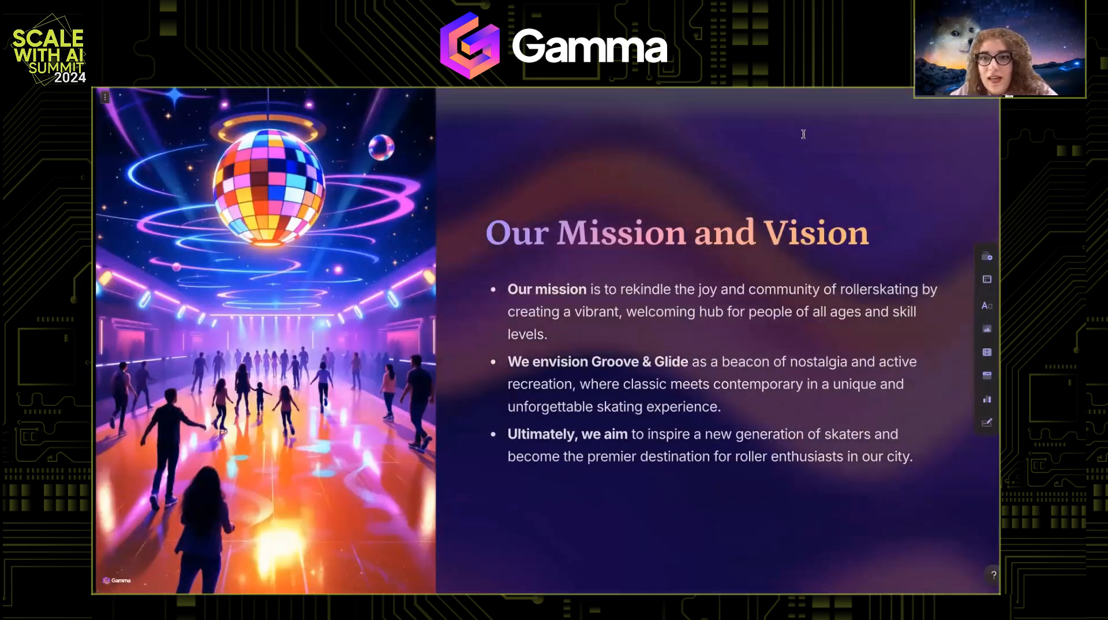
pyautogui.click(800, 101)
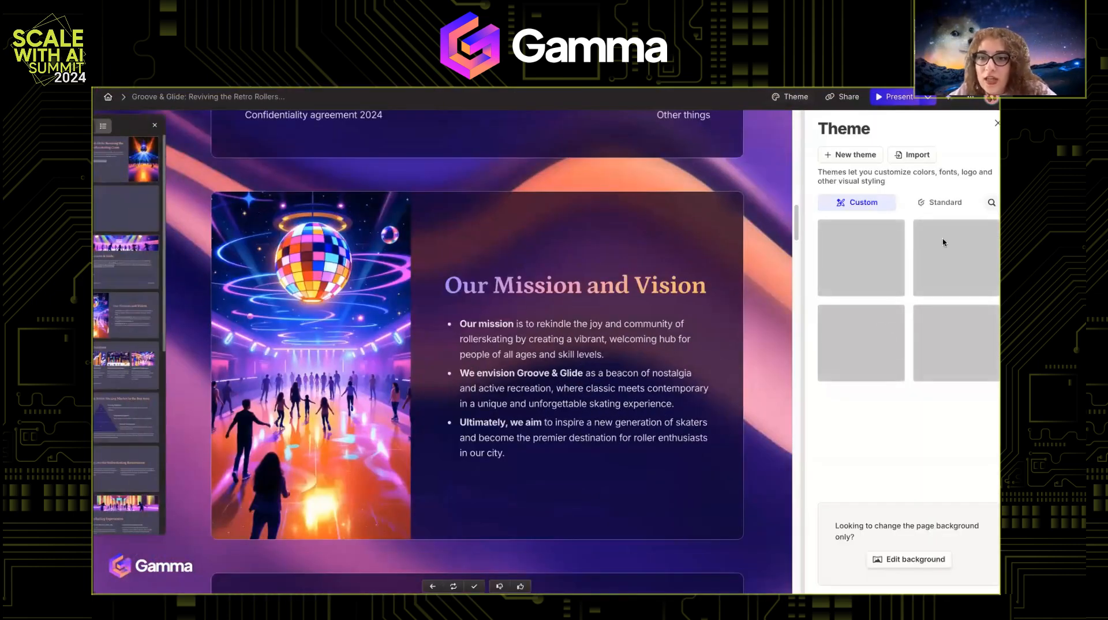
# Try a light custom theme and Ondra, then apply the standard Prism theme to the deck
pyautogui.click(941, 203)
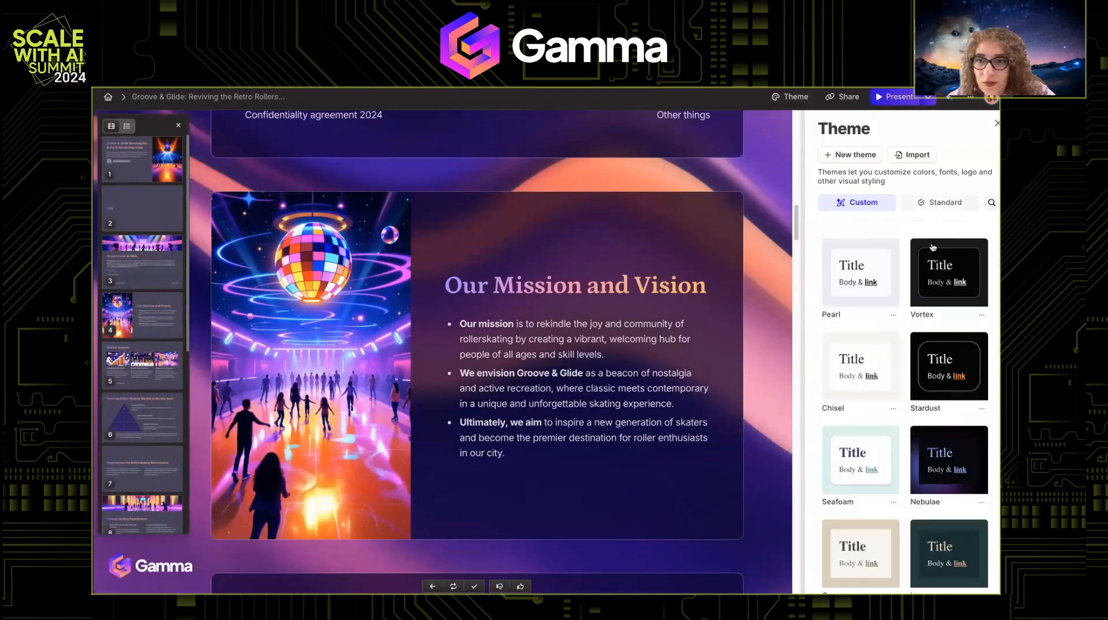
pyautogui.scroll(-15, 873, 458)
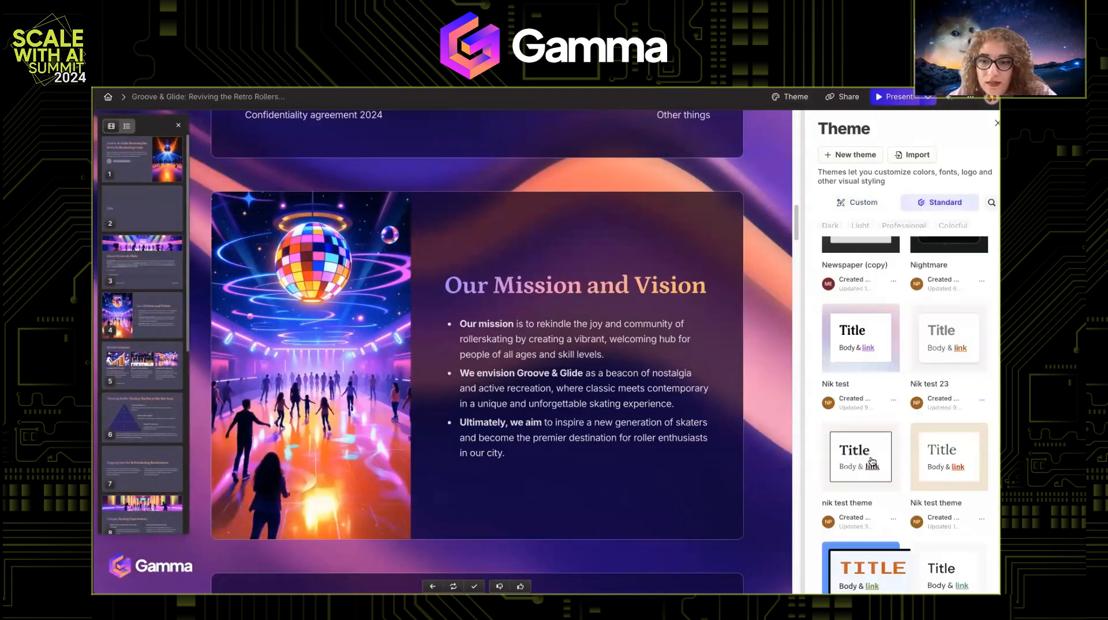
pyautogui.scroll(2, 876, 356)
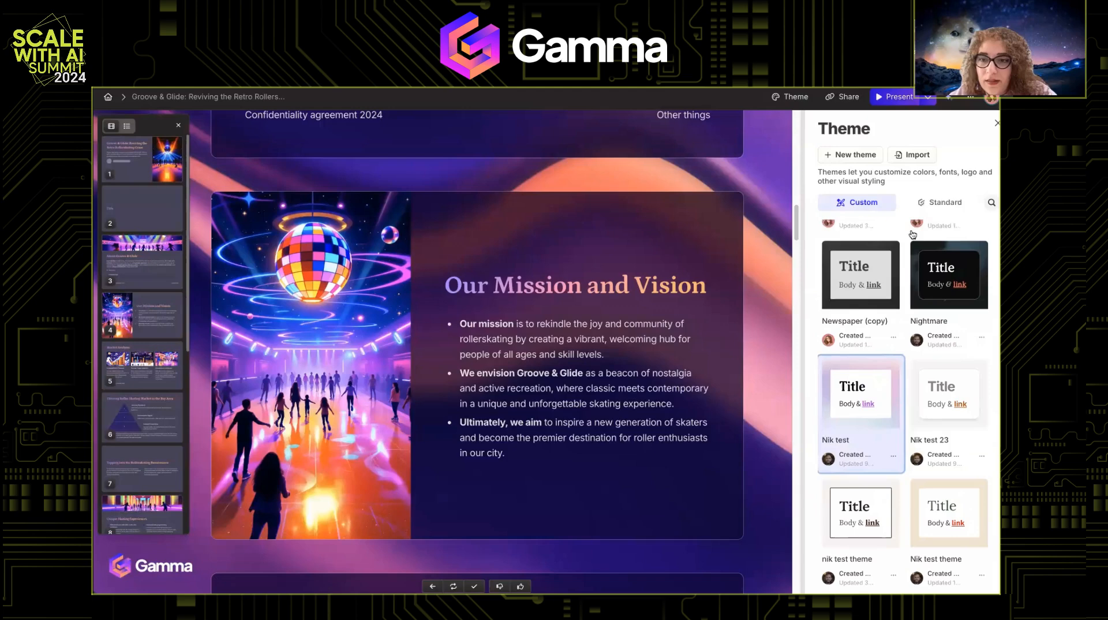
pyautogui.click(935, 202)
pyautogui.scroll(-10, 877, 375)
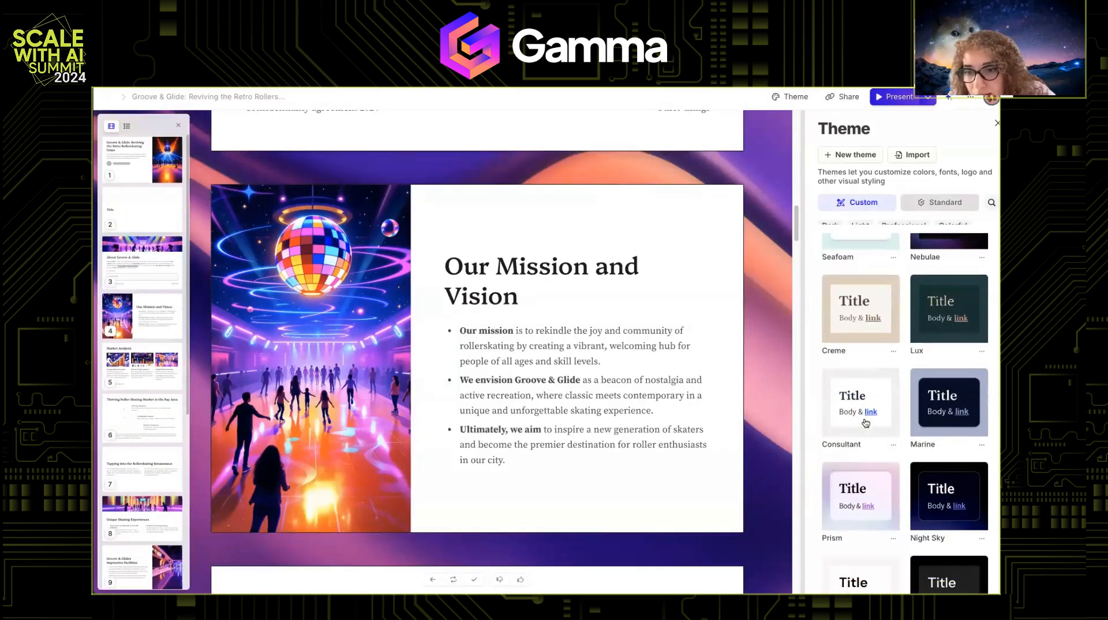
pyautogui.click(866, 444)
pyautogui.scroll(3, 866, 444)
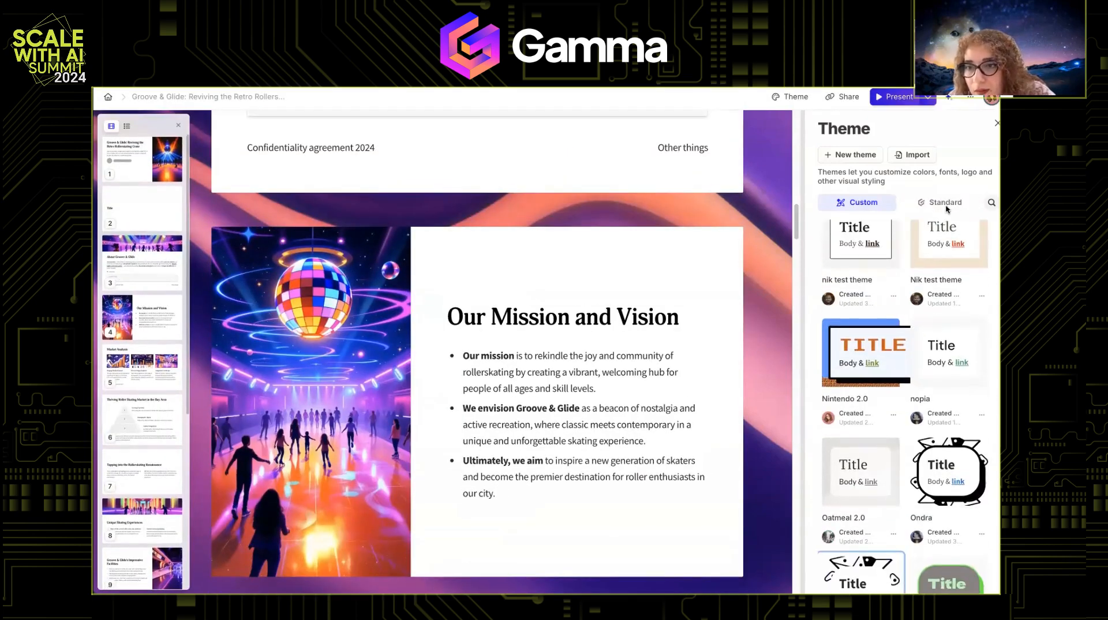
pyautogui.click(947, 202)
pyautogui.click(874, 389)
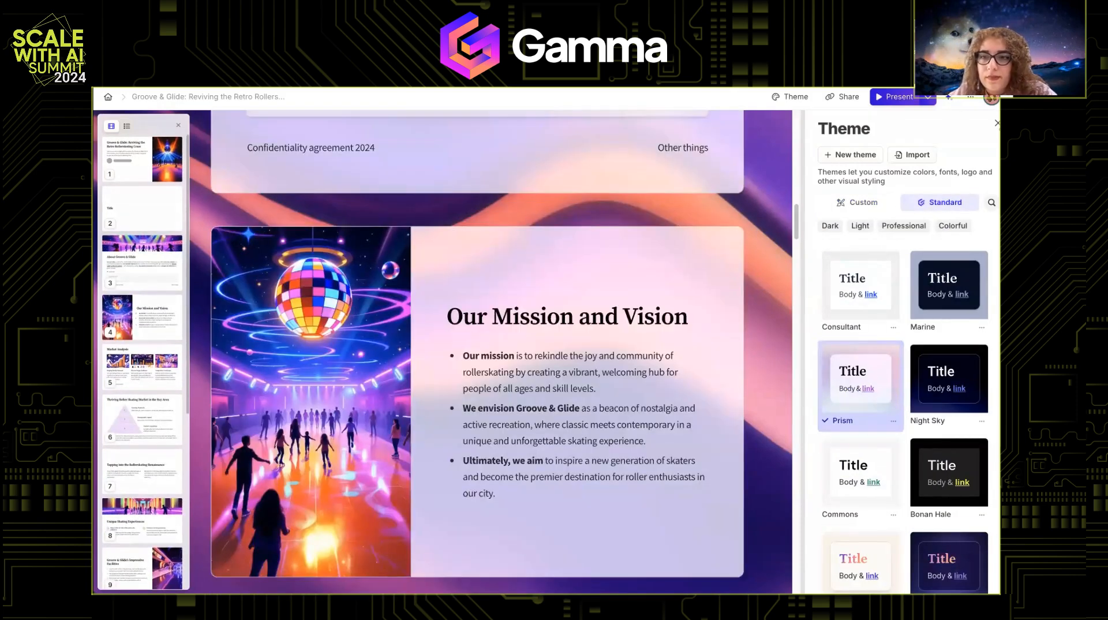
pyautogui.click(971, 97)
# Set the background accent image to None in Page setup
pyautogui.click(877, 270)
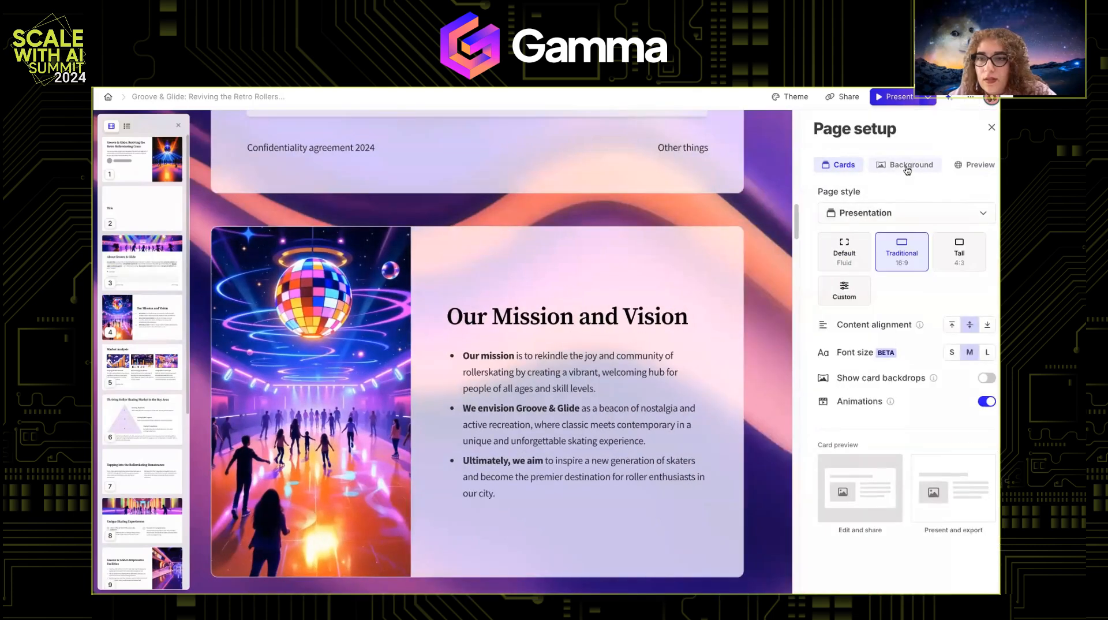
pyautogui.click(906, 164)
pyautogui.click(894, 196)
pyautogui.click(853, 244)
pyautogui.click(991, 127)
pyautogui.scroll(5, 954, 206)
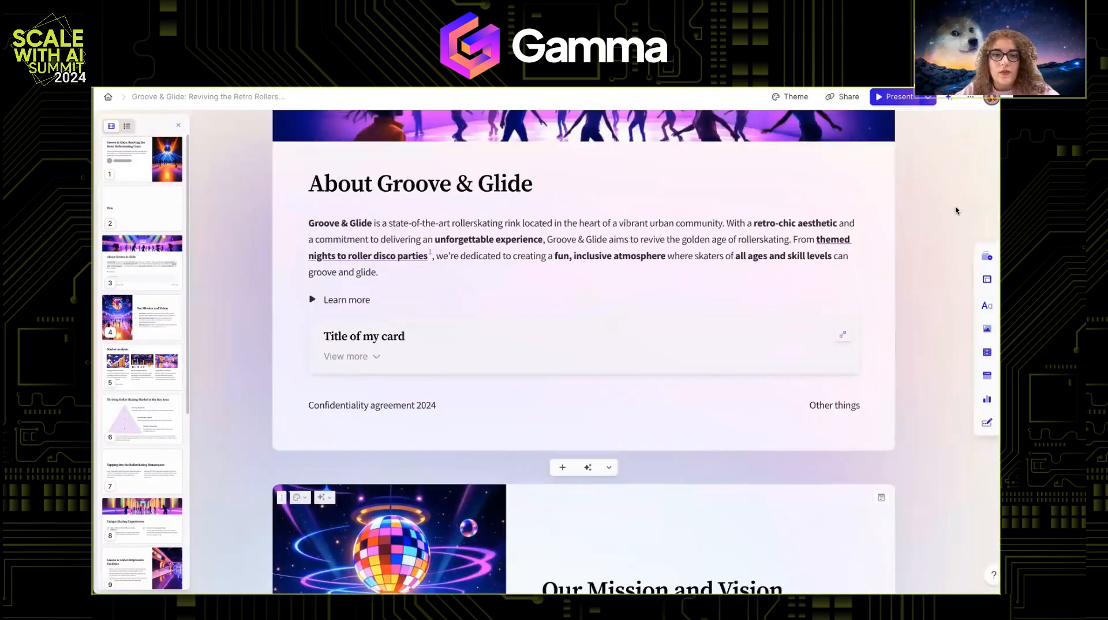
pyautogui.scroll(5, 828, 157)
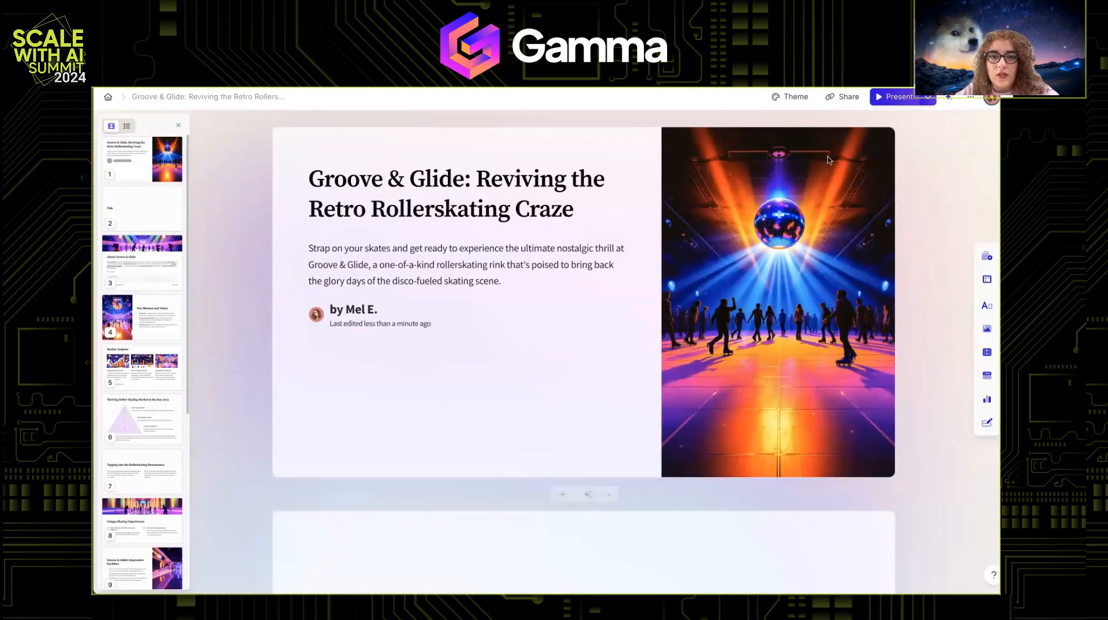
pyautogui.scroll(-5, 739, 452)
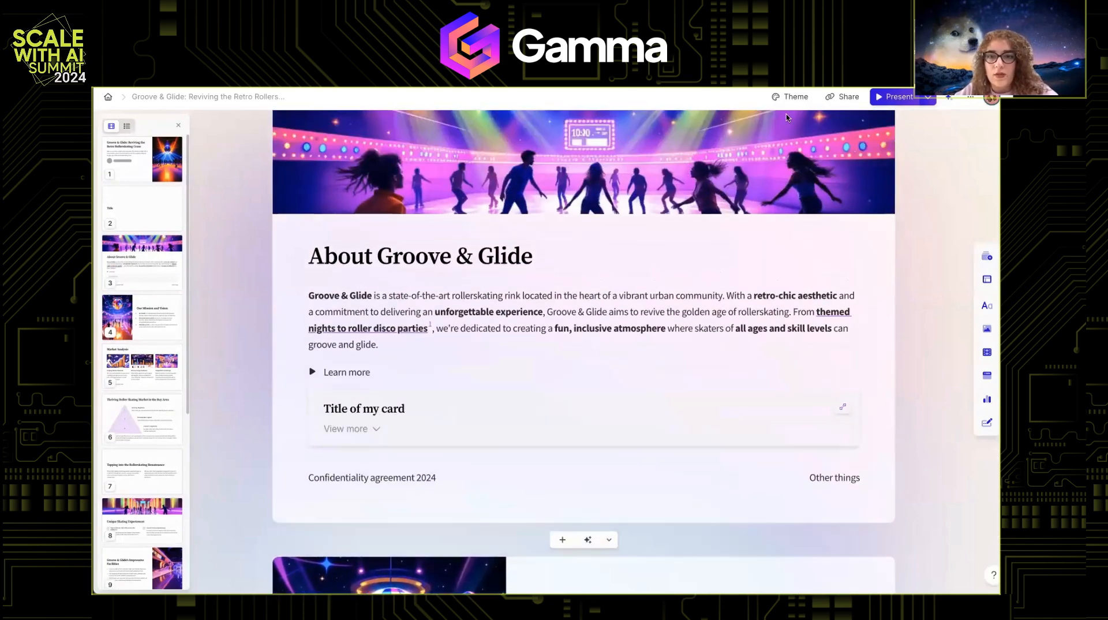
# Try Night Sky, Bonan Hale and Atmosphere, then apply the Gamma Dark theme
pyautogui.click(794, 95)
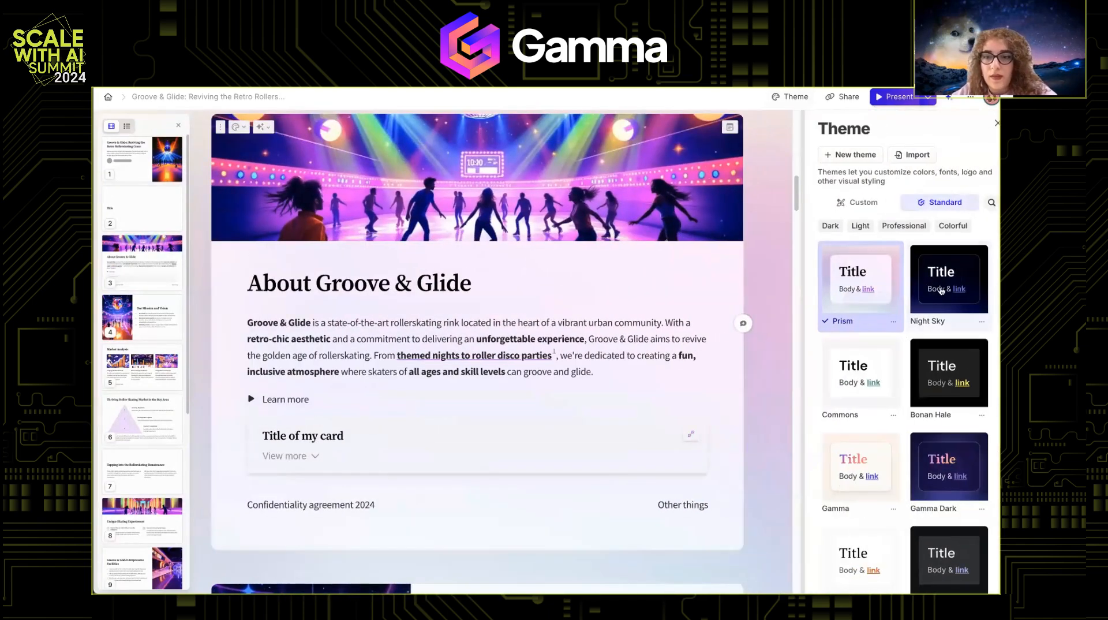
pyautogui.click(940, 290)
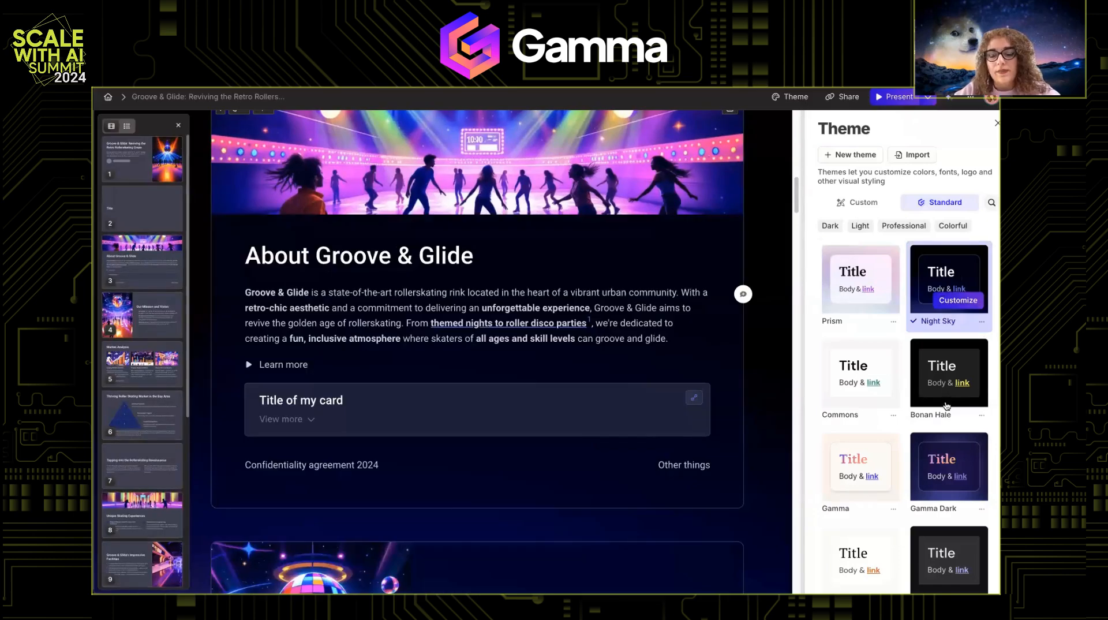
pyautogui.click(945, 381)
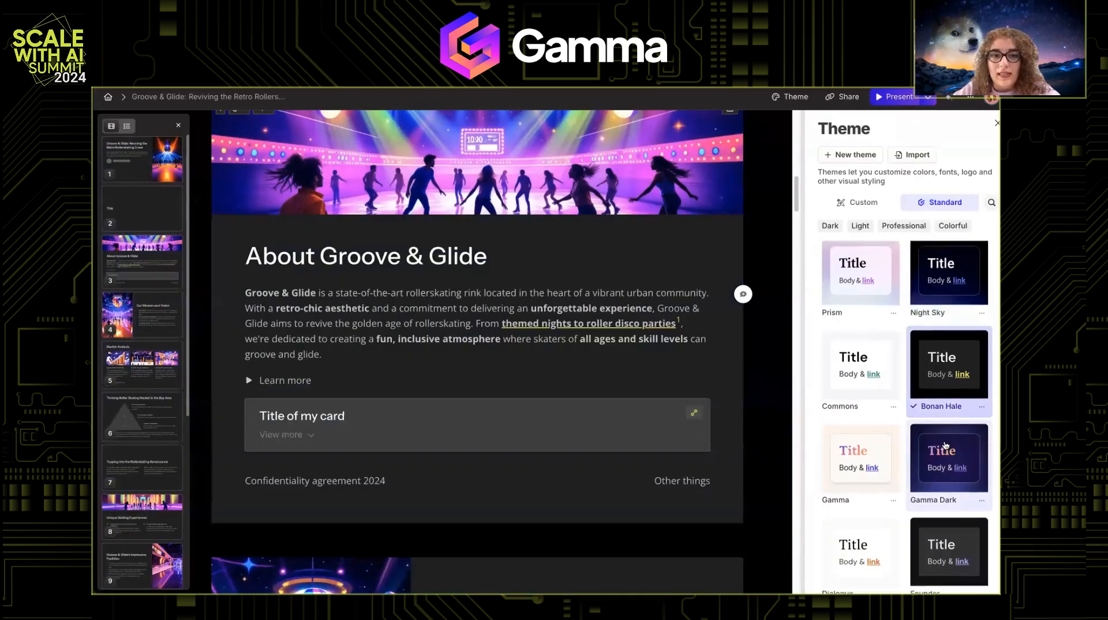
pyautogui.scroll(-5, 945, 444)
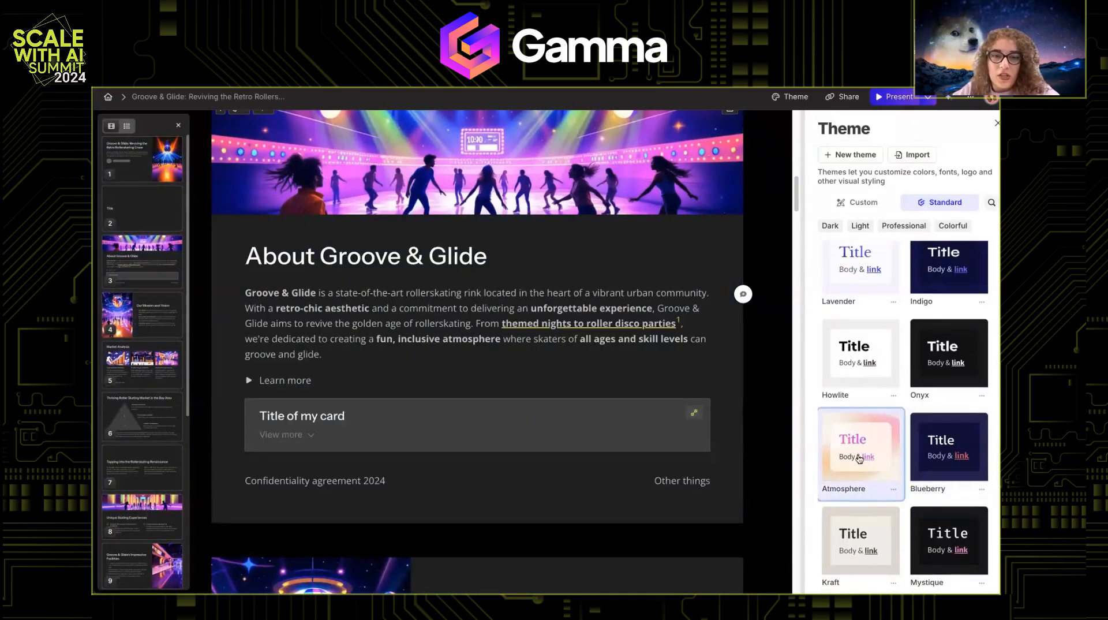
pyautogui.click(860, 459)
pyautogui.scroll(-3, 859, 458)
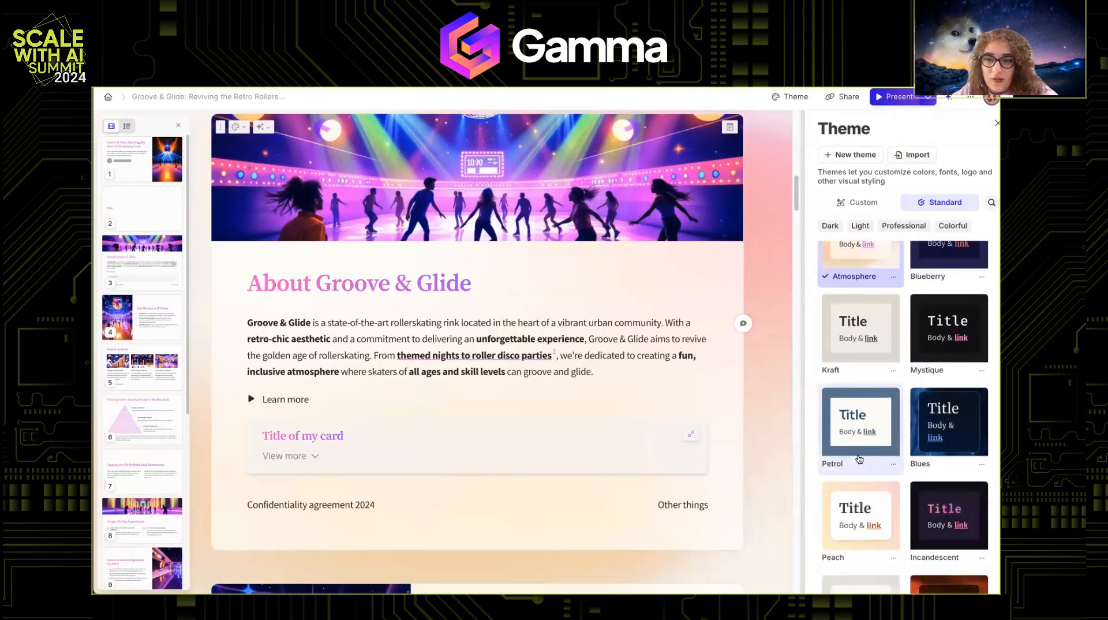
pyautogui.scroll(3, 859, 459)
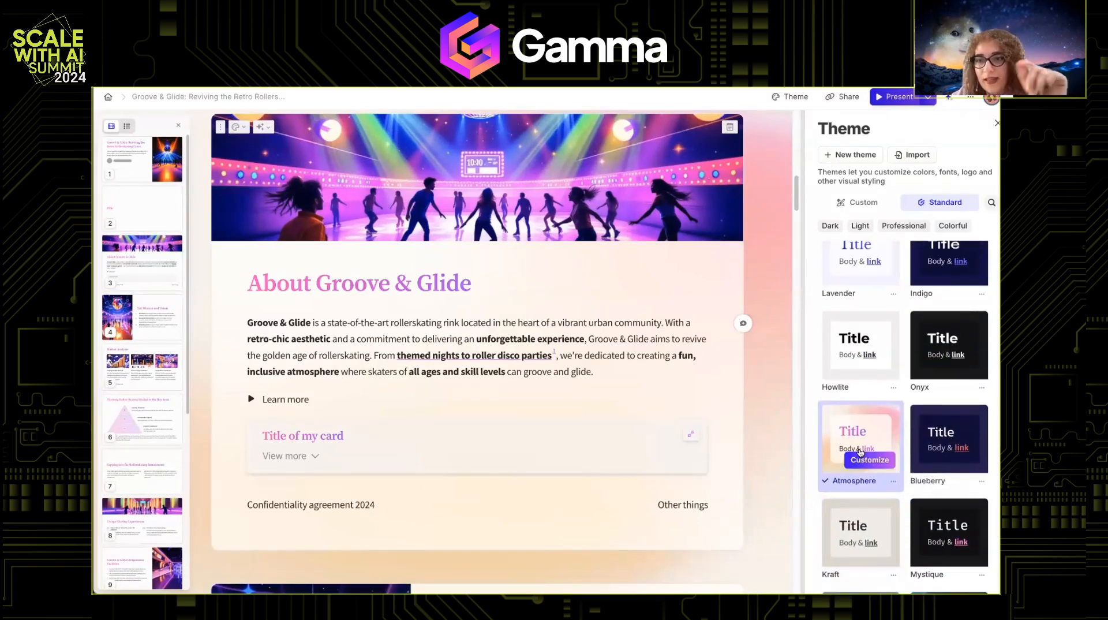
pyautogui.scroll(4, 888, 479)
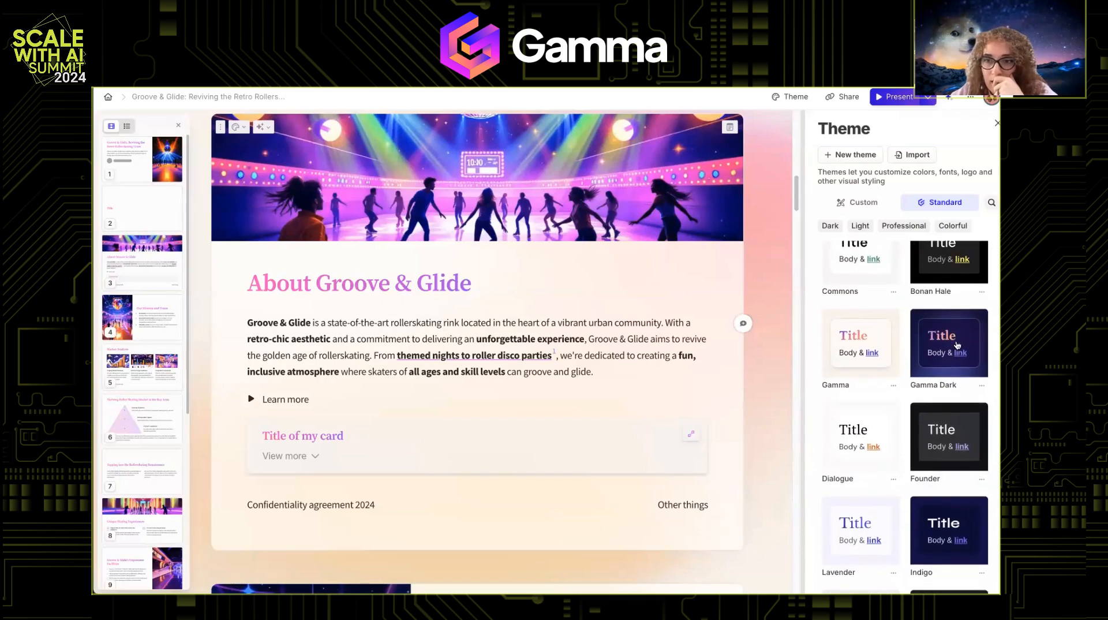
pyautogui.click(997, 124)
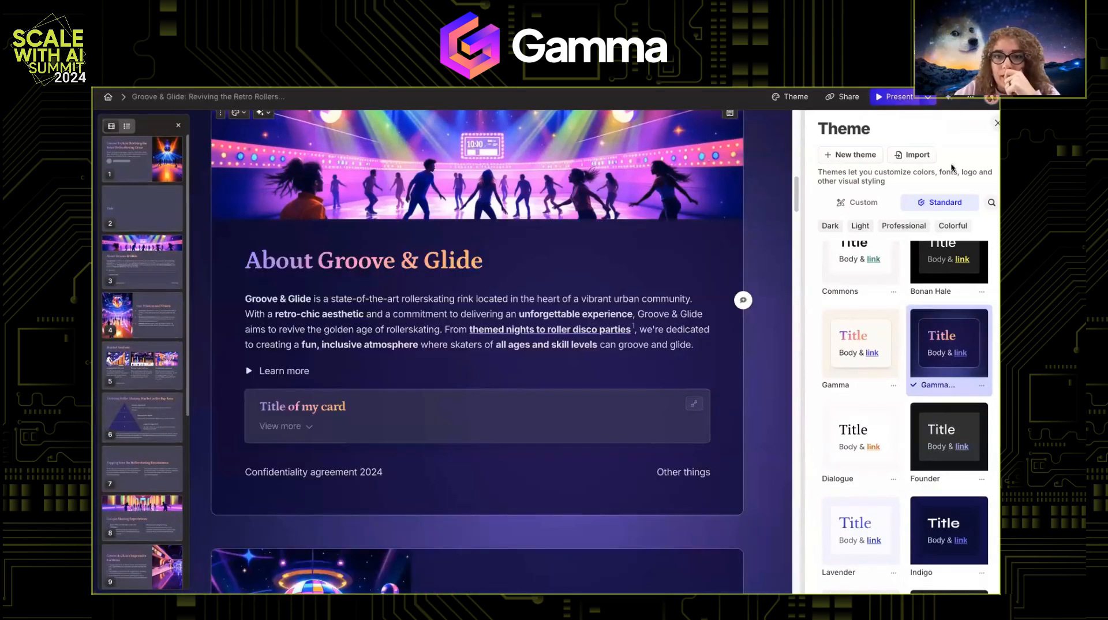
pyautogui.scroll(10, 895, 353)
pyautogui.scroll(-3, 895, 353)
pyautogui.scroll(3, 894, 353)
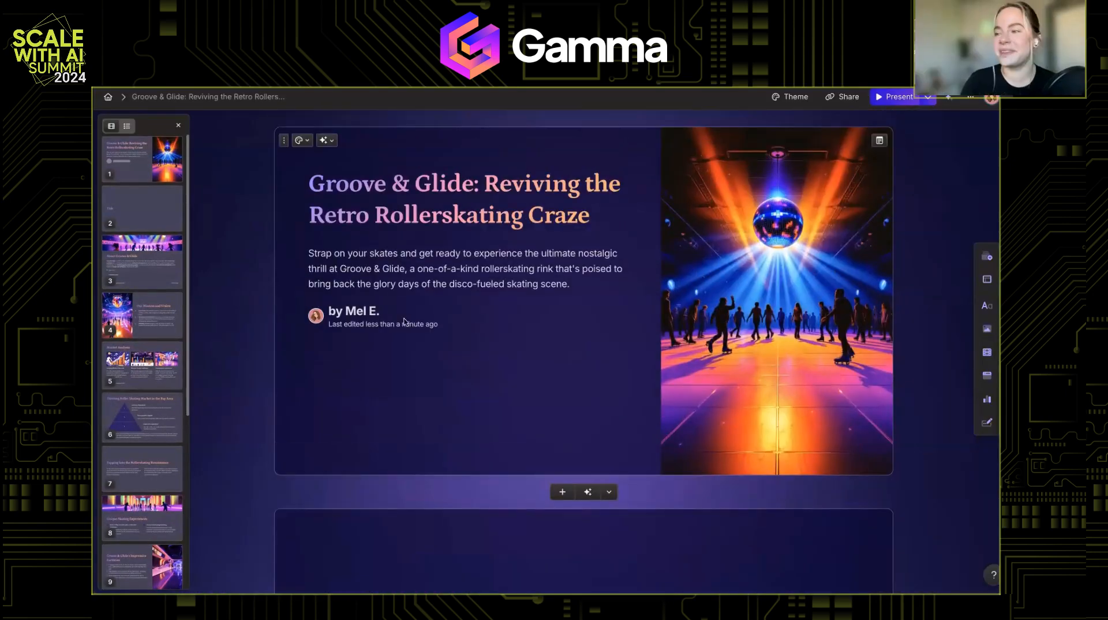
# Delete the empty lines below the author byline and dismiss the author block's options
pyautogui.click(327, 354)
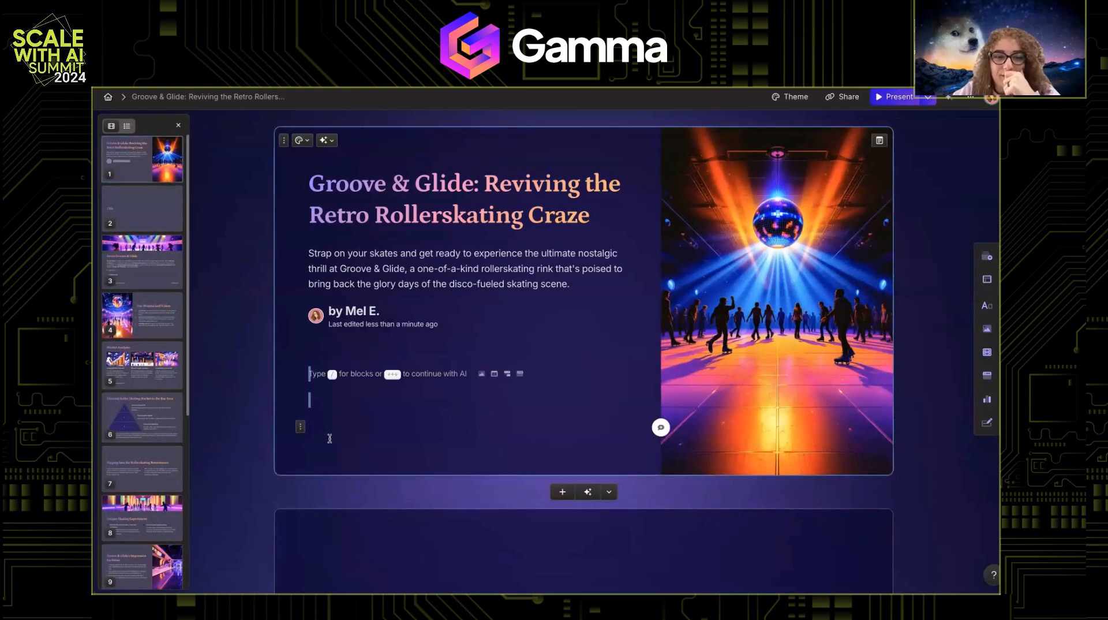
pyautogui.press('BackSpace')
pyautogui.press('BackSpace')
pyautogui.press('BackSpace')
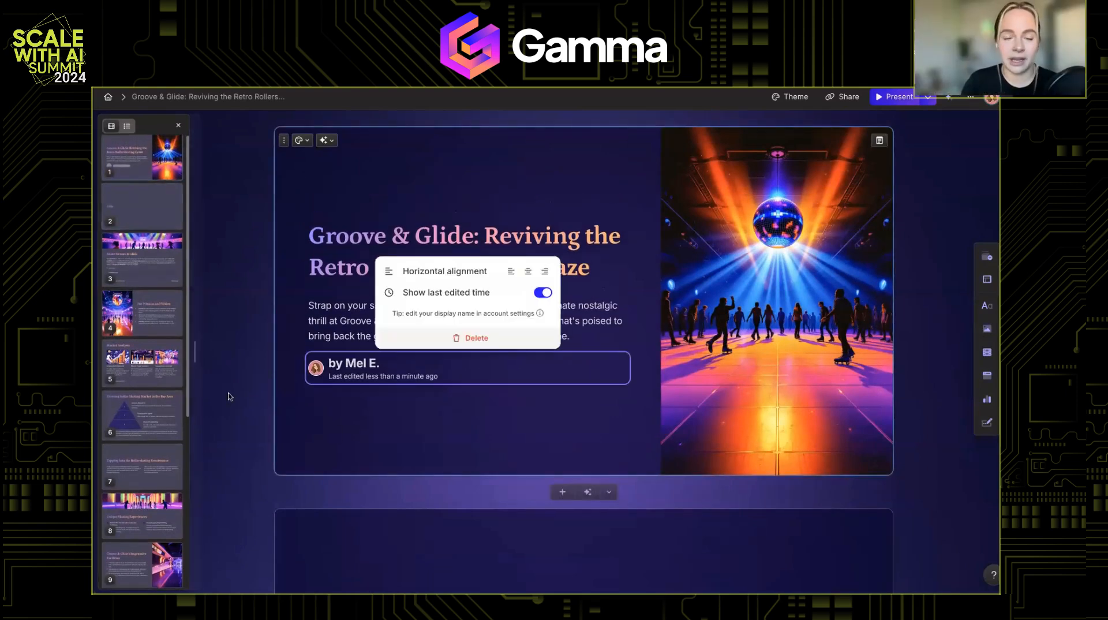
pyautogui.click(230, 396)
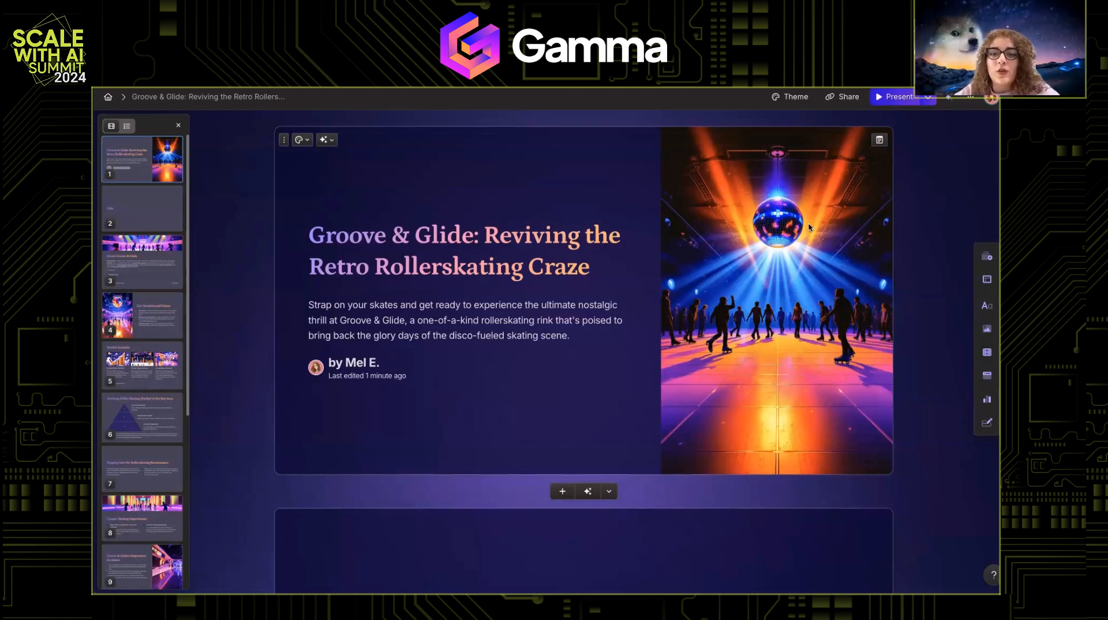
pyautogui.scroll(-10, 667, 285)
# Select the About card and try Left and Background image layouts with no overlay
pyautogui.scroll(-1, 667, 280)
pyautogui.click(667, 281)
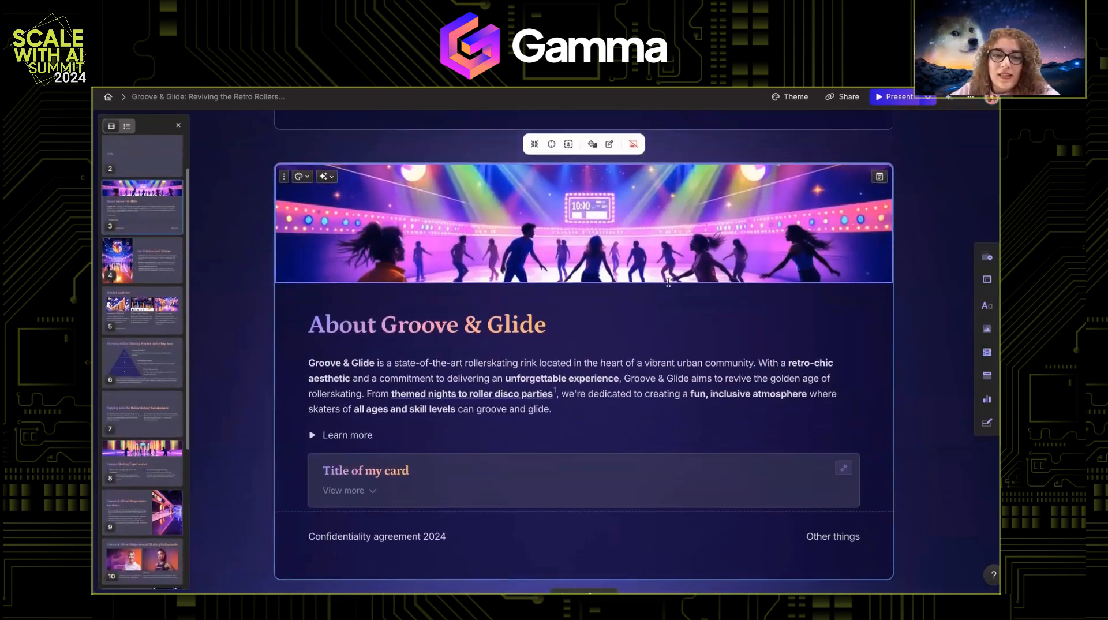
pyautogui.click(300, 183)
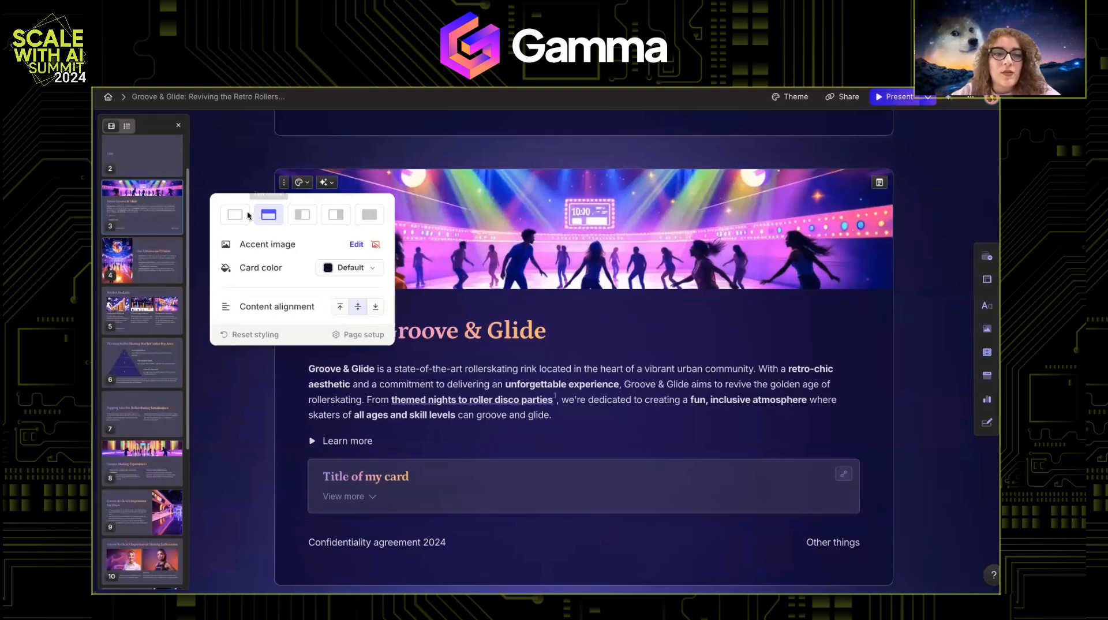
pyautogui.click(337, 216)
pyautogui.click(307, 217)
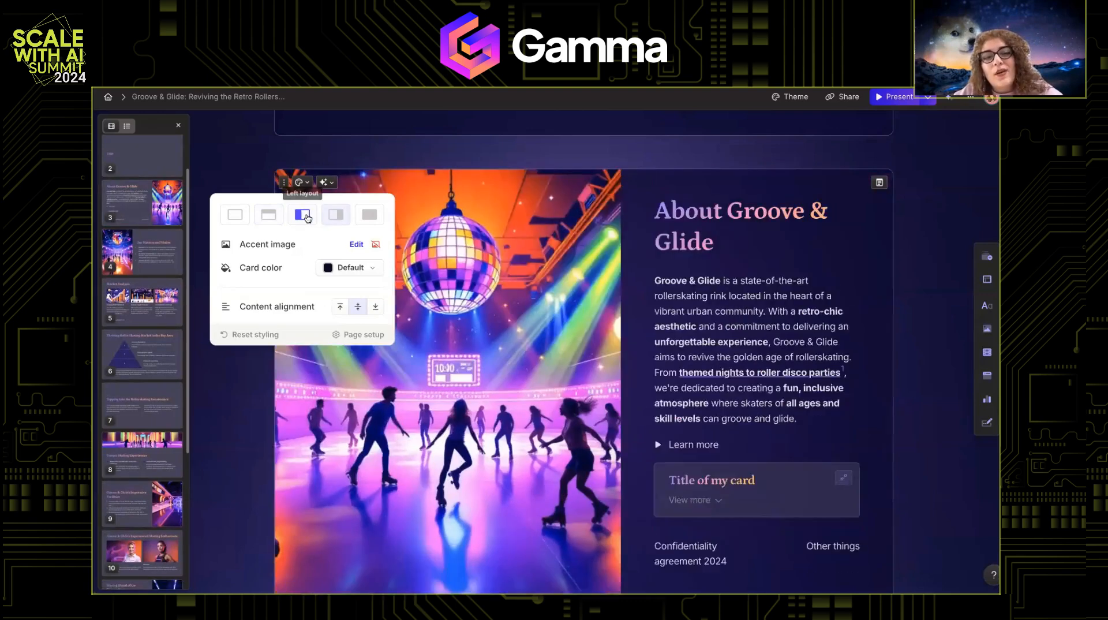
pyautogui.click(374, 217)
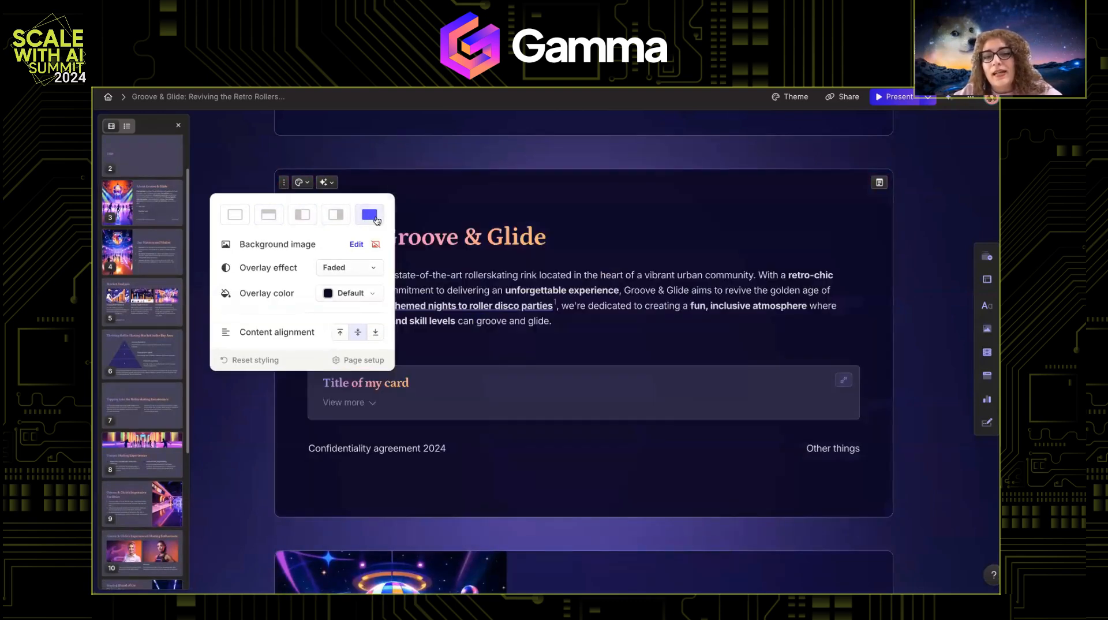
pyautogui.click(363, 269)
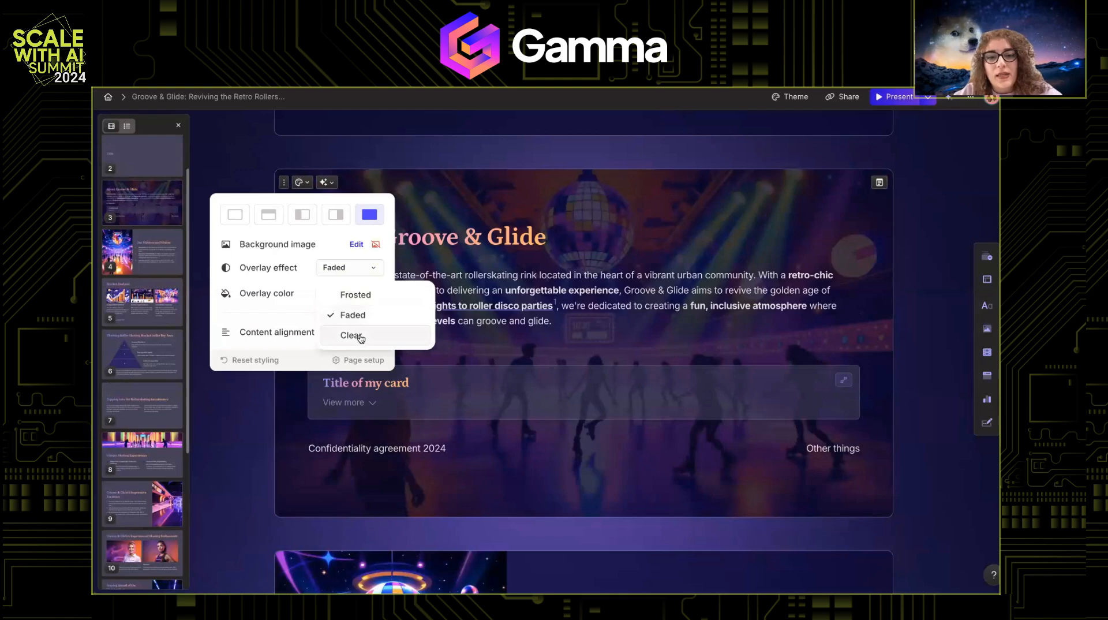
pyautogui.click(360, 336)
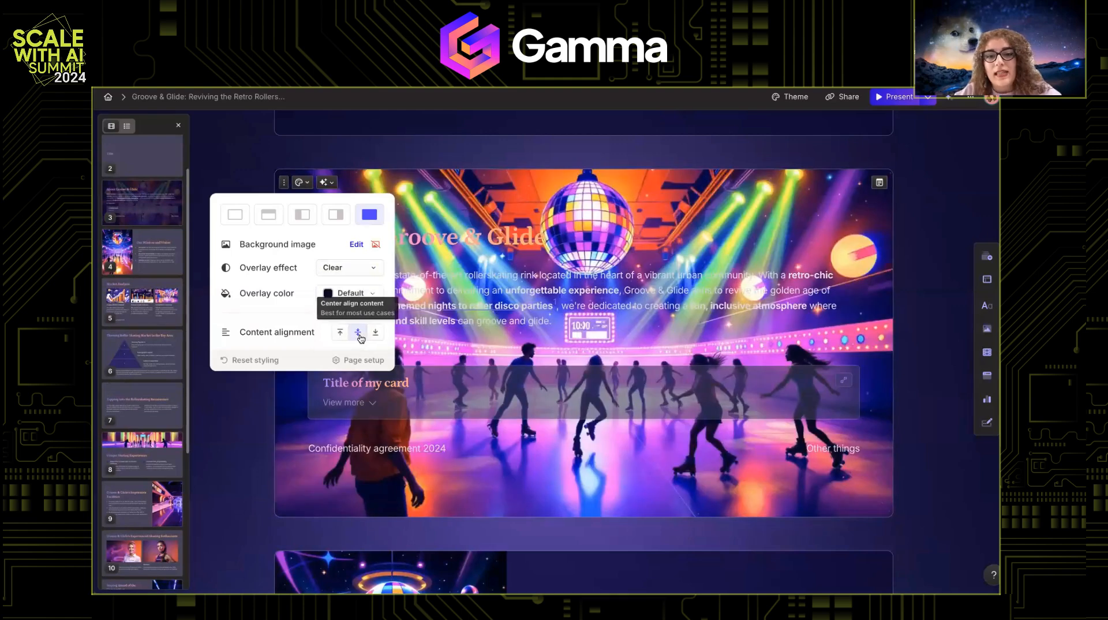
# Try a faded overlay, then settle on the right-side image layout
pyautogui.click(353, 277)
pyautogui.click(357, 311)
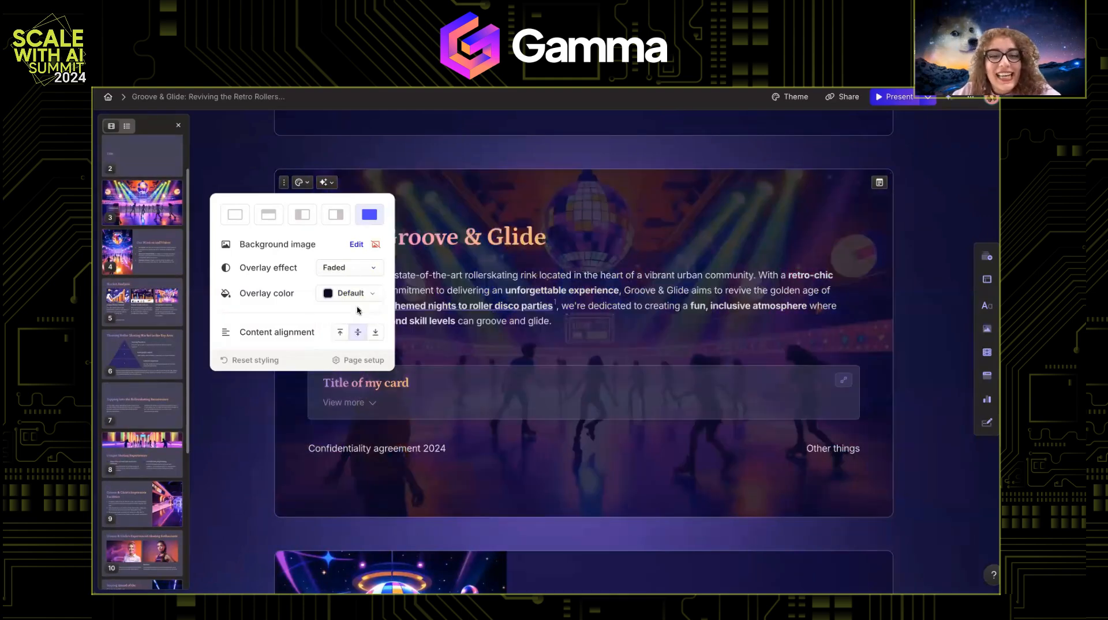
pyautogui.click(302, 214)
pyautogui.click(337, 215)
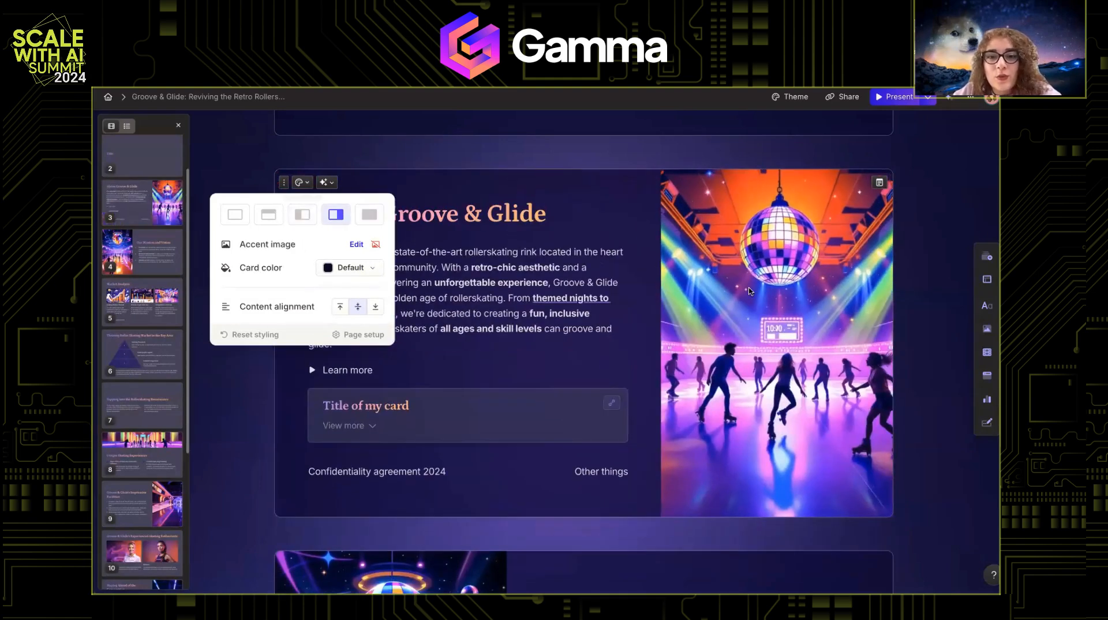
pyautogui.click(730, 282)
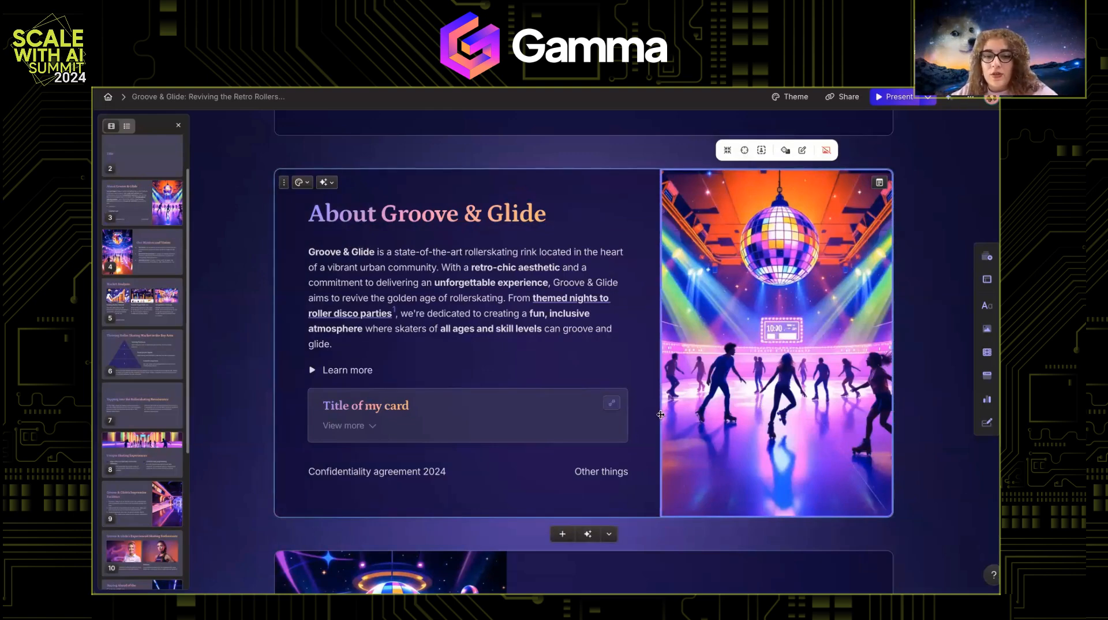
# Drag the divider to widen the image column and fit the whole disco-rink image inside it
pyautogui.moveTo(544, 411); pyautogui.dragTo(661, 365)
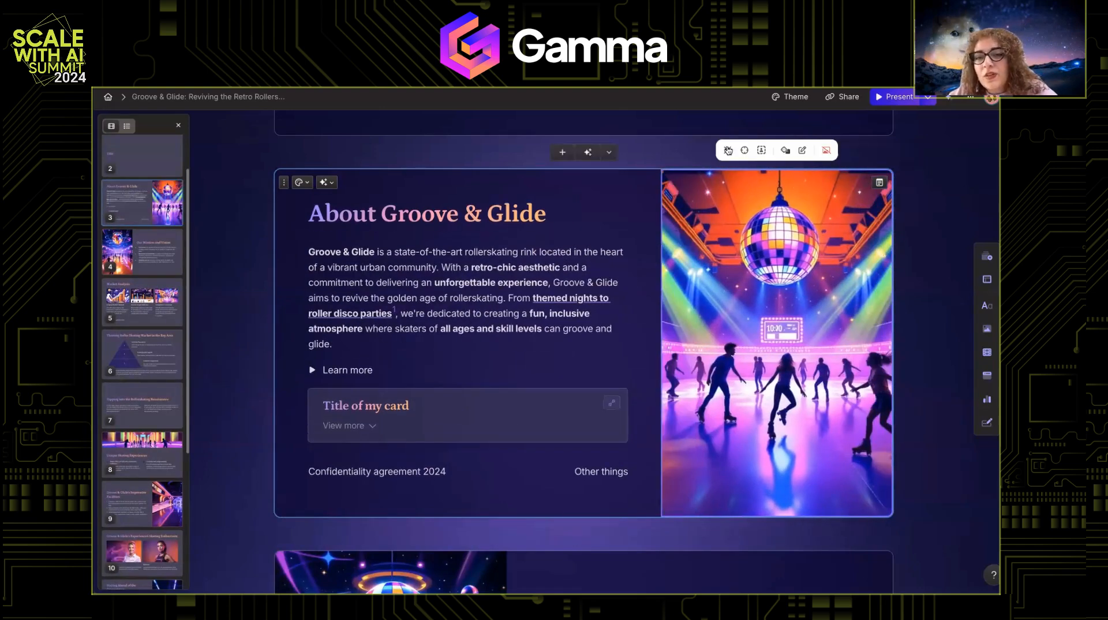
pyautogui.click(727, 150)
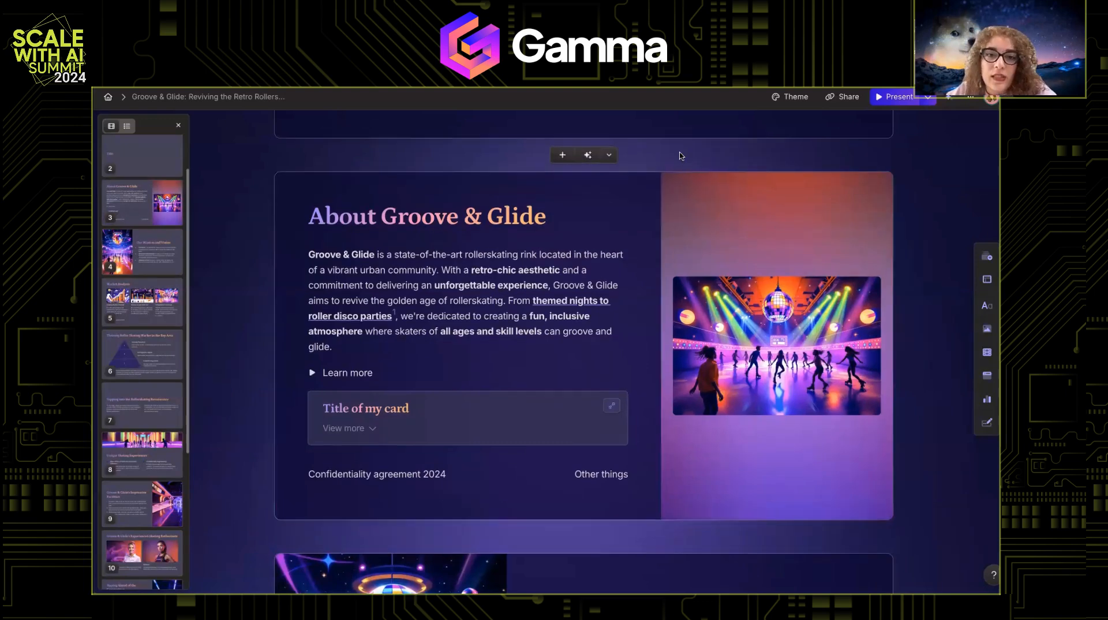
pyautogui.scroll(2, 551, 232)
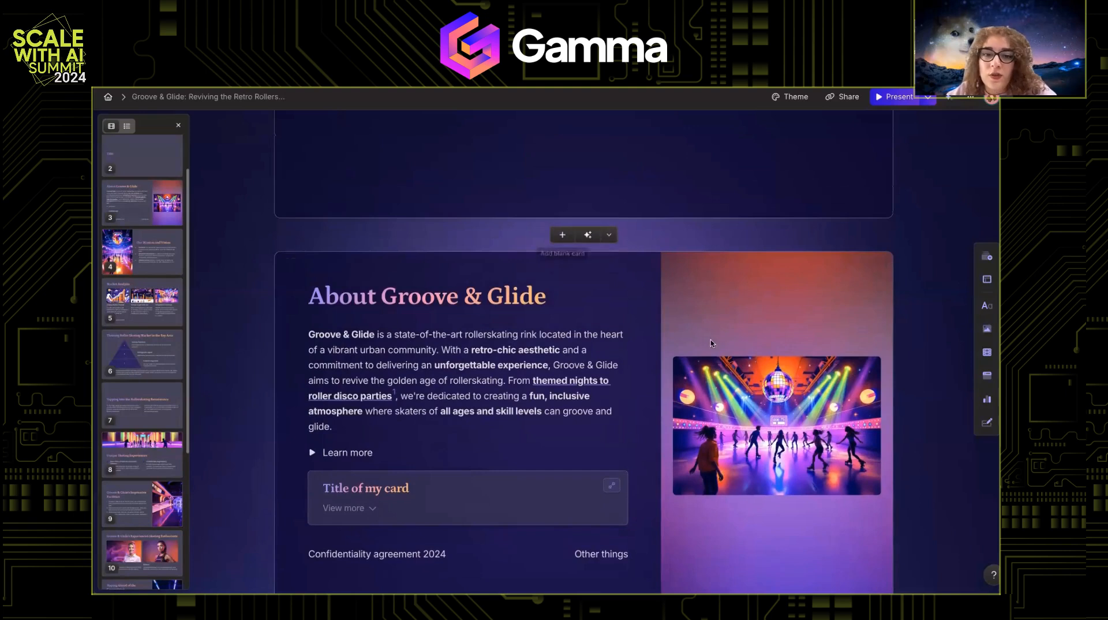
# Insert a new two-column card above About Groove & Glide using /col
pyautogui.click(563, 234)
pyautogui.write('/col')
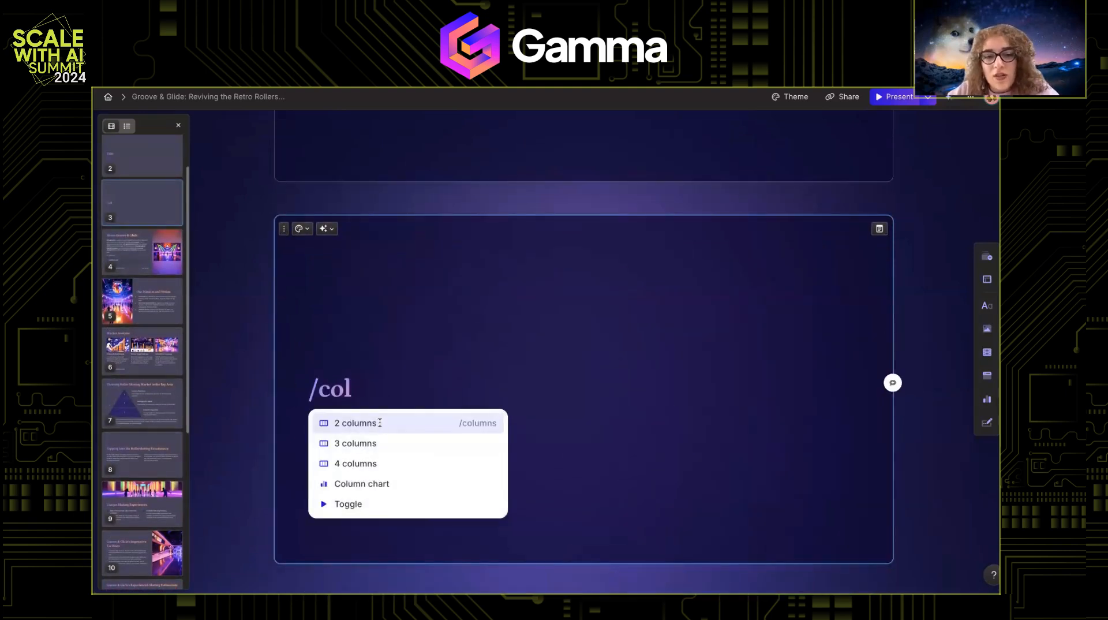
pyautogui.click(380, 422)
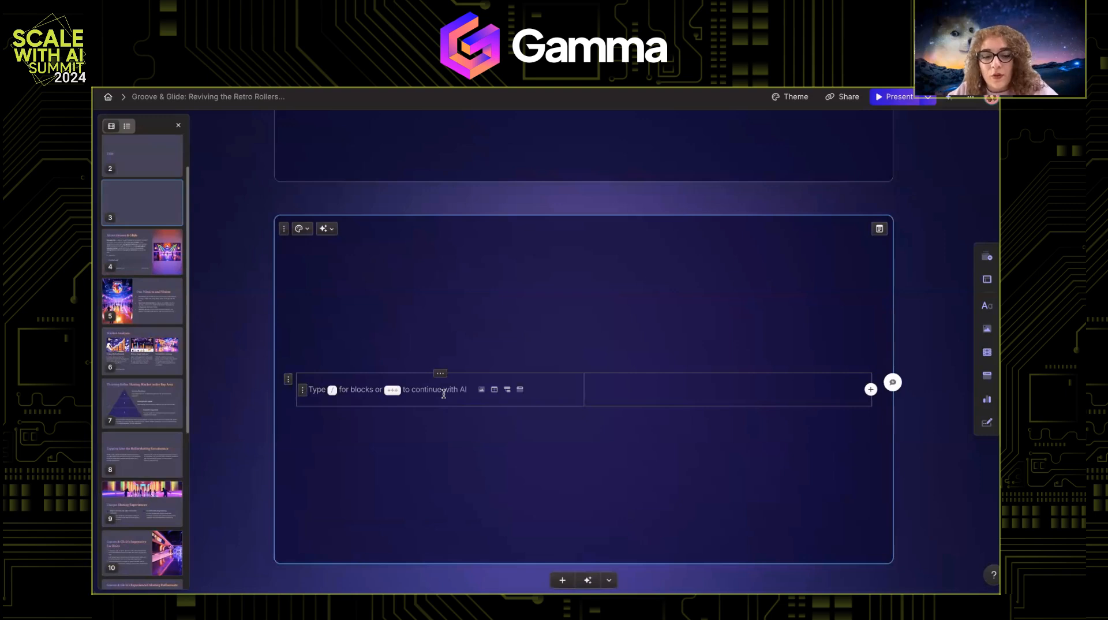
pyautogui.write('Mellll')
# Add a web-searched violin image to the card's right column
pyautogui.click(696, 385)
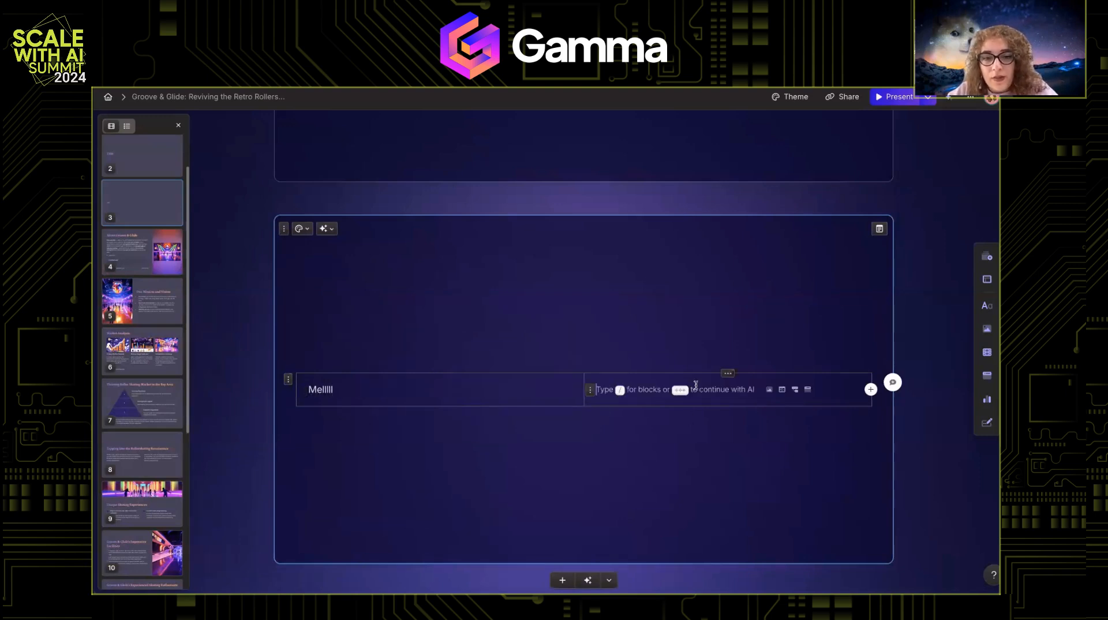
pyautogui.write('/im')
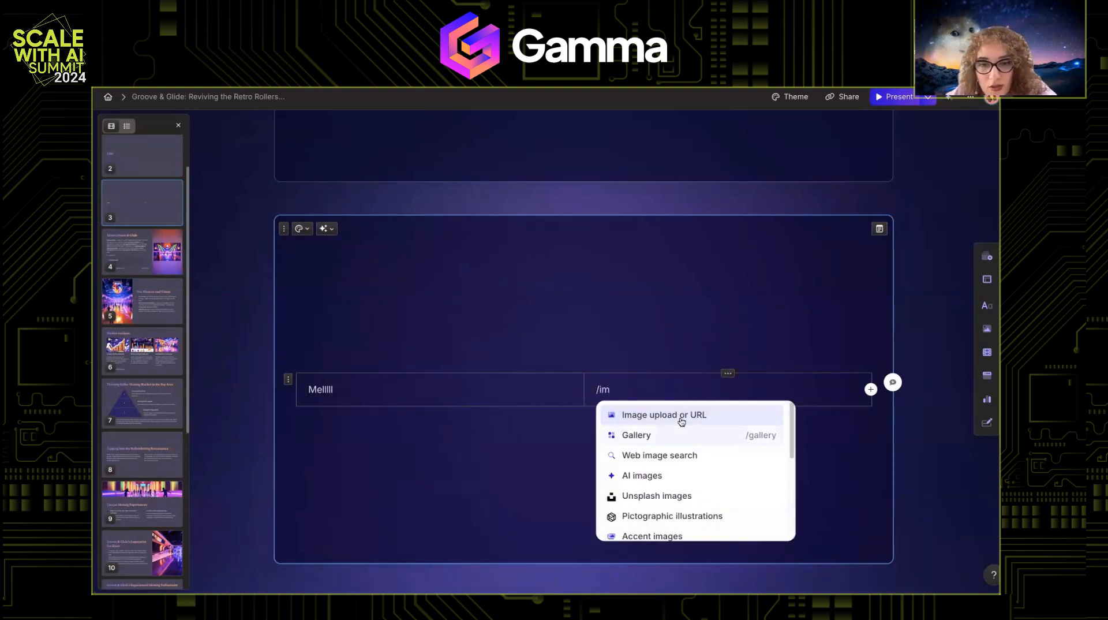
pyautogui.click(681, 420)
pyautogui.click(748, 140)
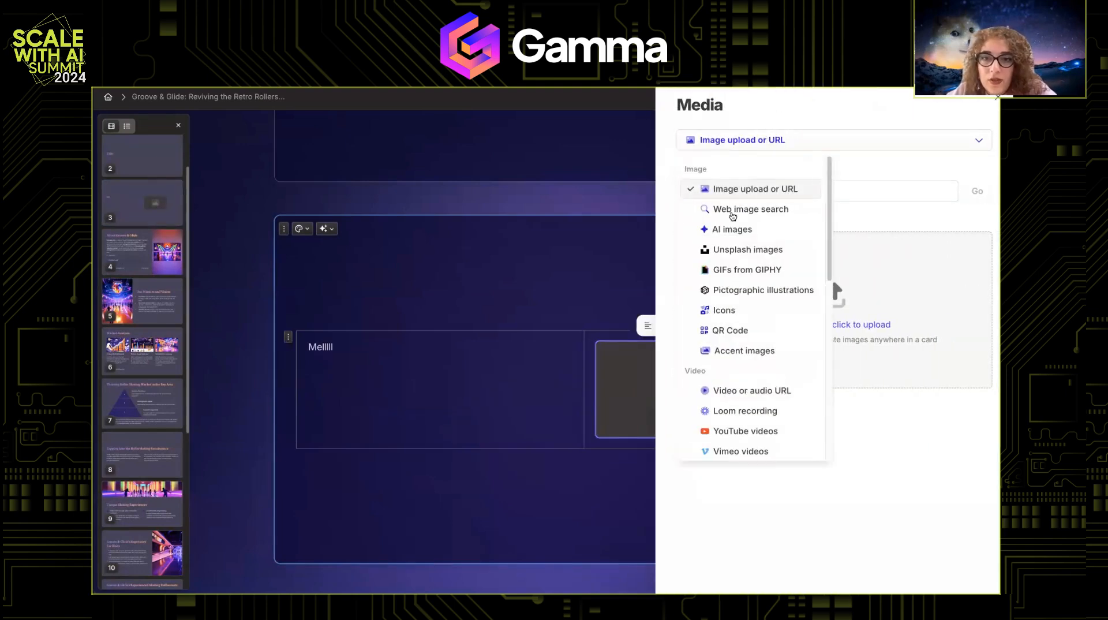
pyautogui.click(739, 209)
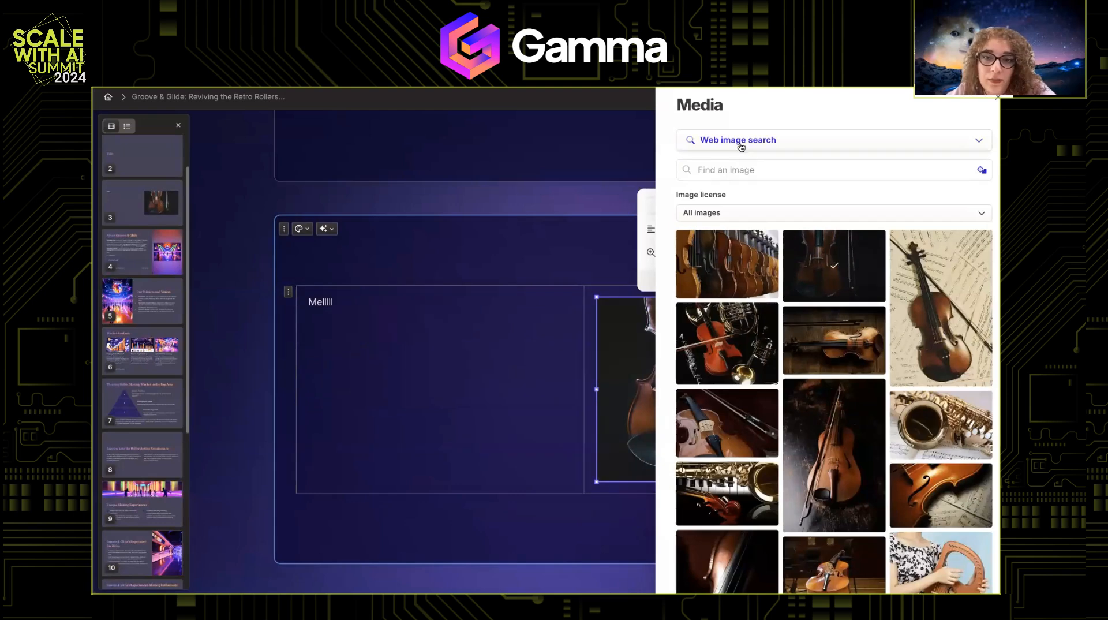
pyautogui.click(586, 360)
pyautogui.click(557, 510)
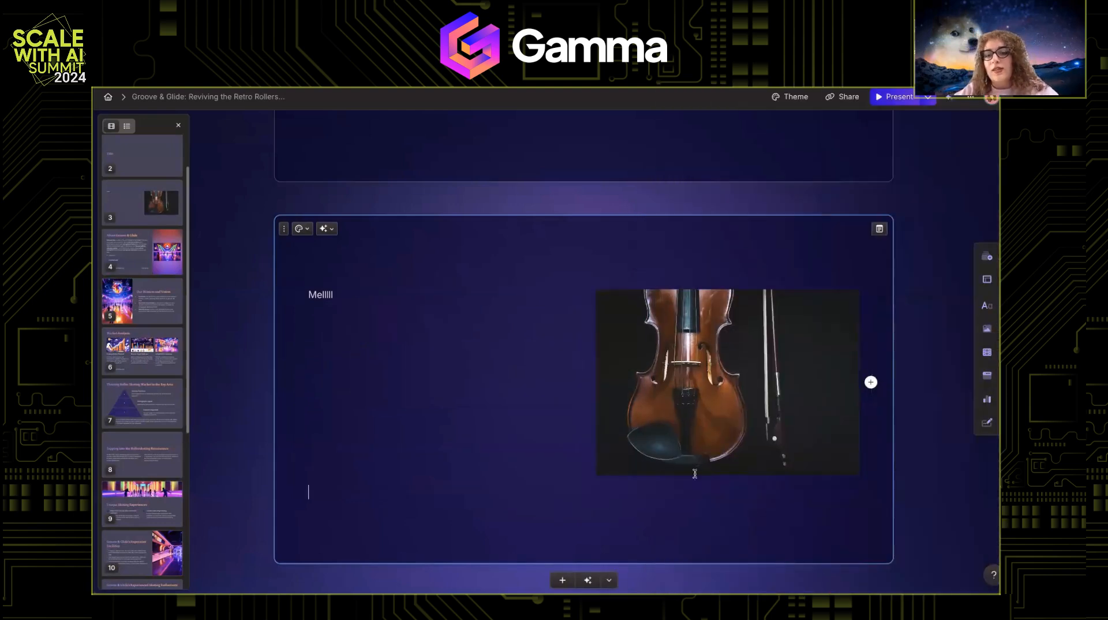
# Replace the left column's text with a 'MEl title' heading and an AI-written paragraph
pyautogui.click(392, 349)
pyautogui.hotkey('ctrl', 'a')
pyautogui.write('#')
pyautogui.write(' MEl title')
pyautogui.press('Return')
pyautogui.press('space')
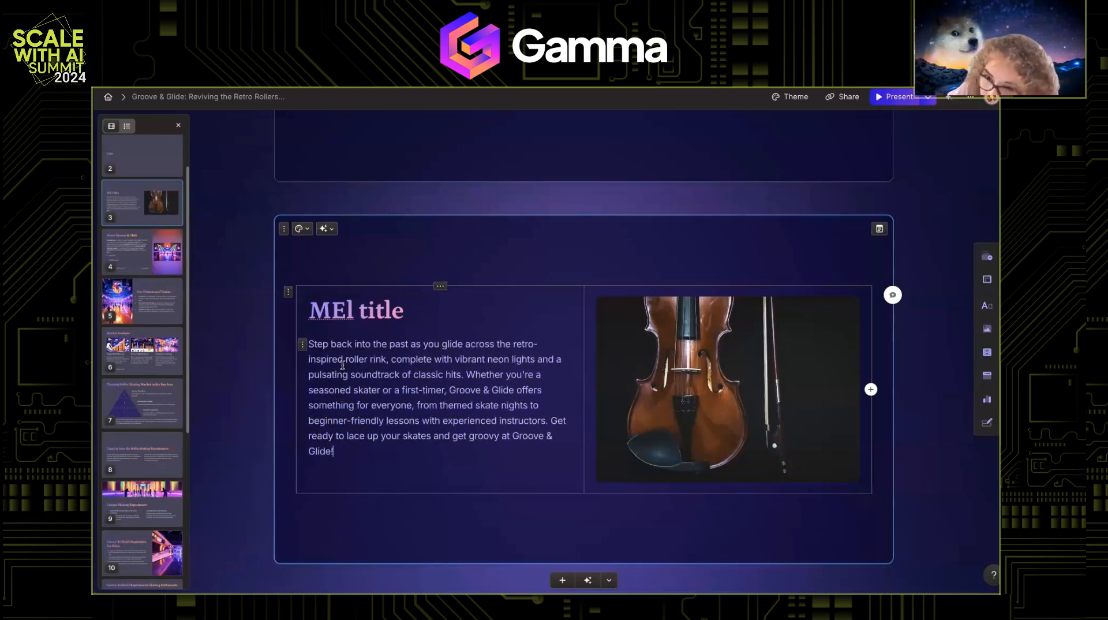
pyautogui.scroll(4, 386, 382)
pyautogui.scroll(-3, 701, 333)
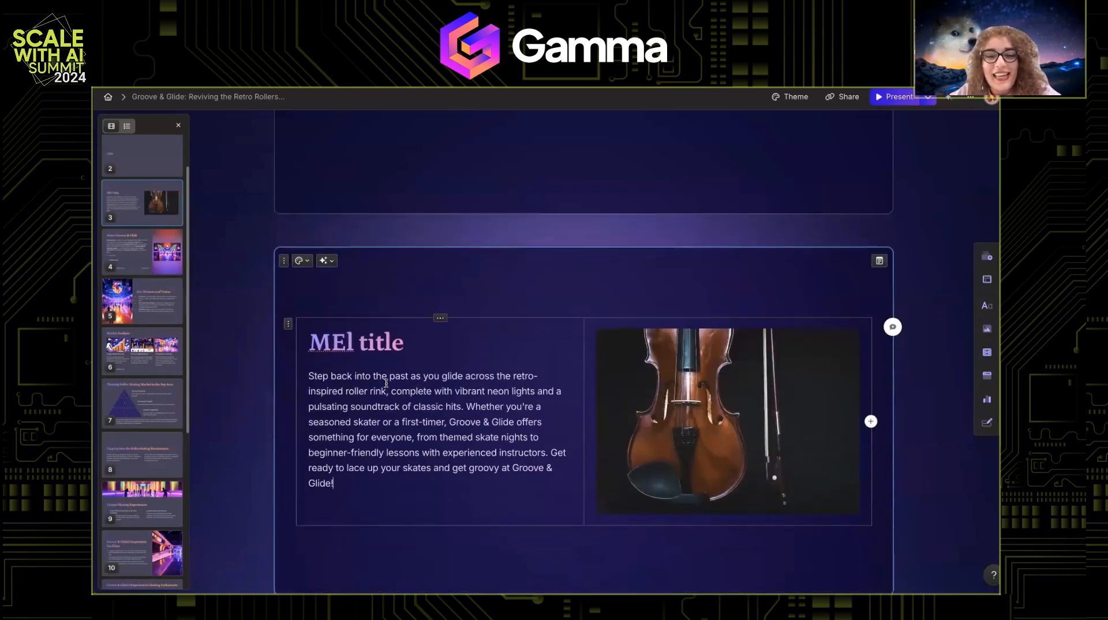
pyautogui.scroll(8, 551, 267)
pyautogui.scroll(-10, 551, 267)
# Open the violin image's media options and switch the source to AI image generation
pyautogui.click(719, 233)
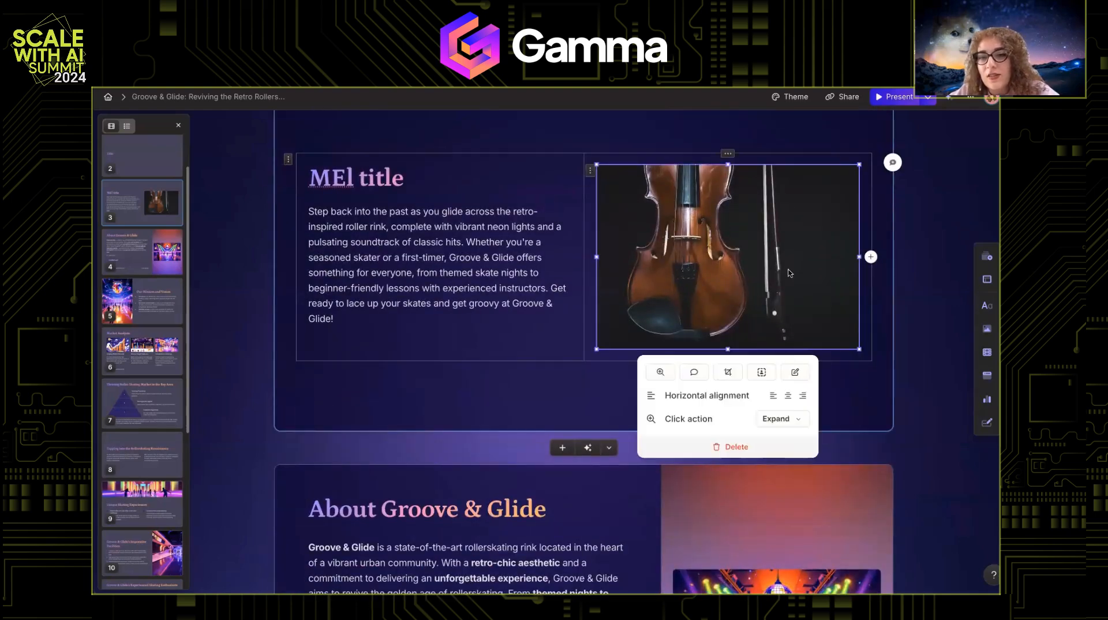
pyautogui.click(795, 370)
pyautogui.click(761, 142)
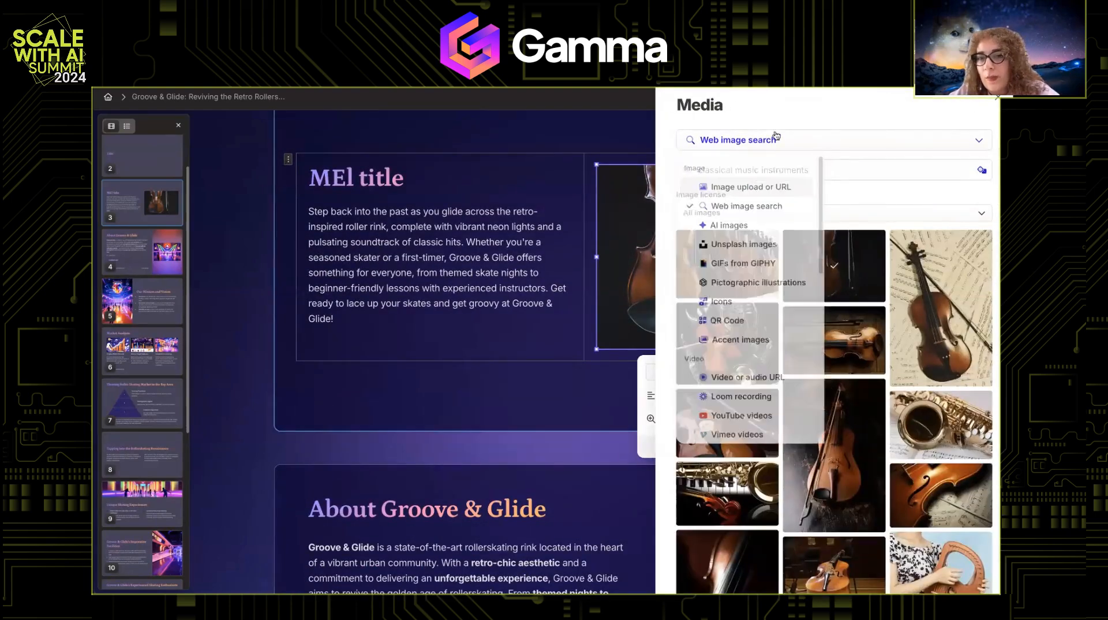
pyautogui.click(751, 230)
pyautogui.scroll(-8, 887, 387)
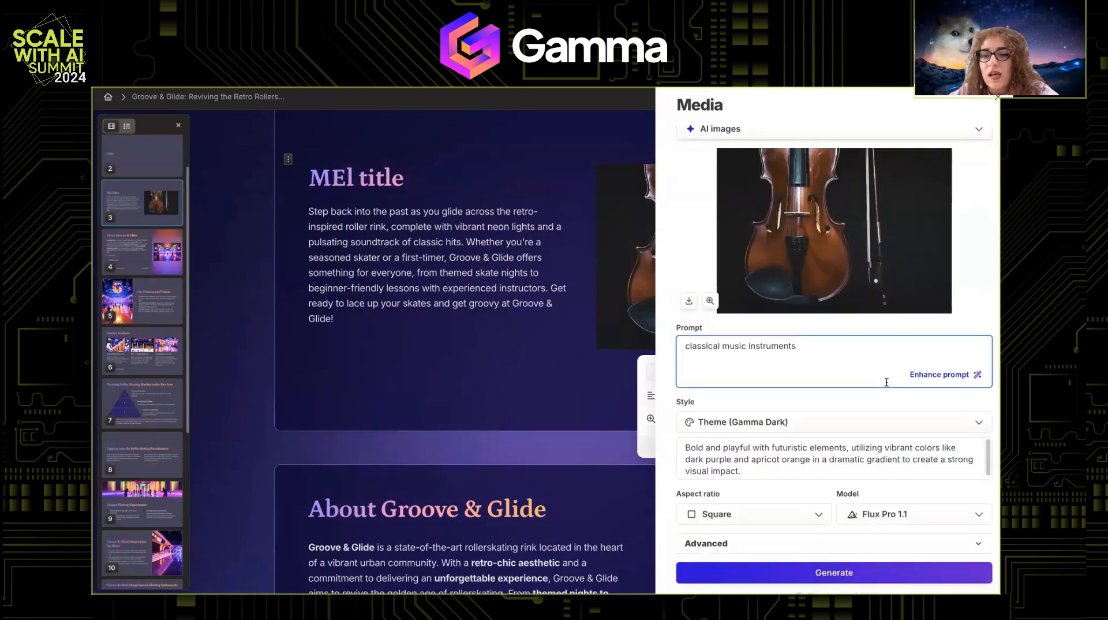
pyautogui.scroll(-3, 887, 386)
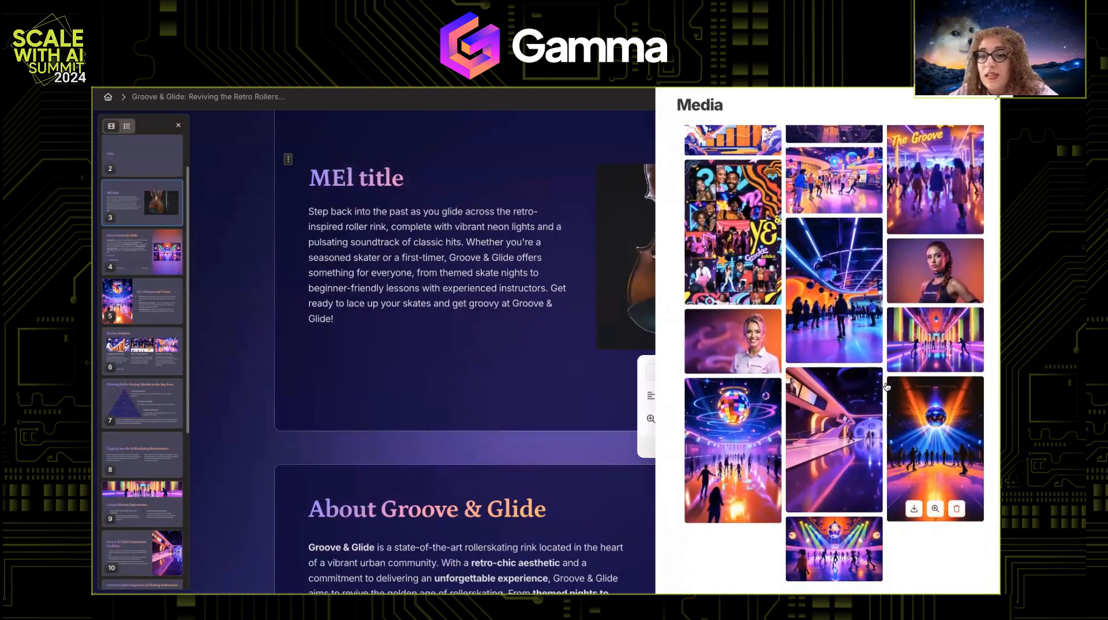
pyautogui.scroll(5, 887, 387)
pyautogui.scroll(-5, 886, 386)
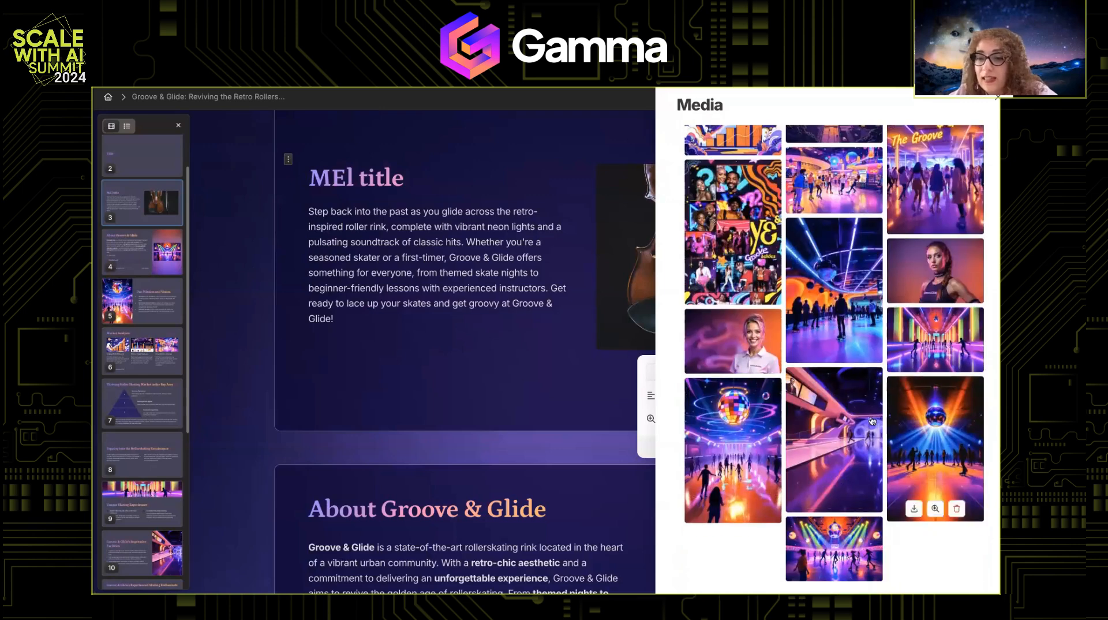
pyautogui.scroll(5, 887, 386)
# Browse all previously generated images and swap in the neon roller-rink image
pyautogui.click(929, 239)
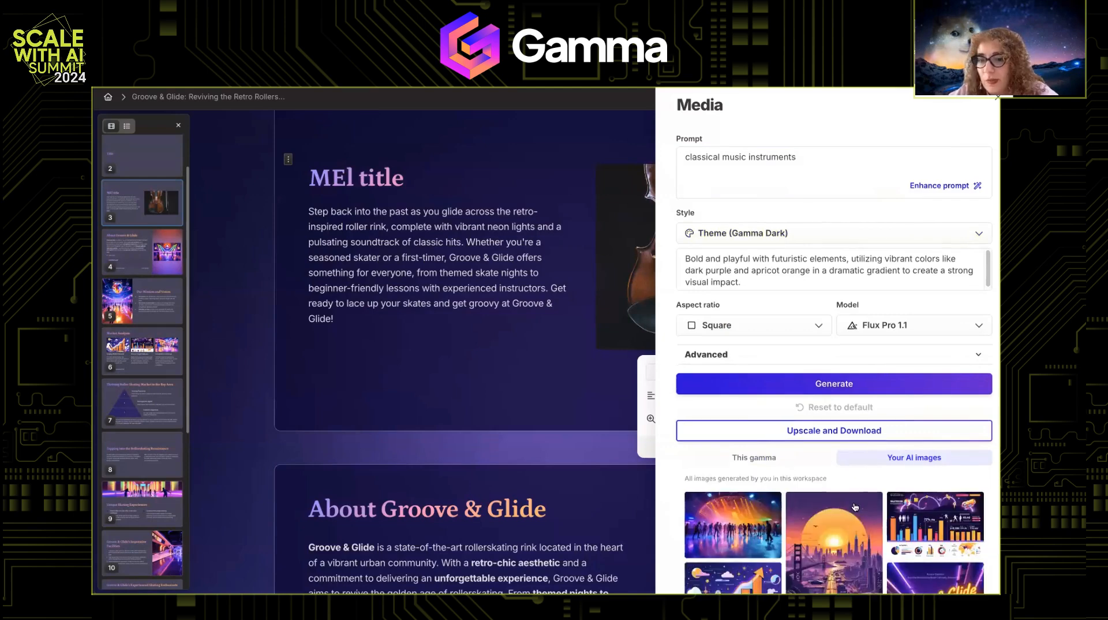
pyautogui.scroll(-5, 854, 519)
pyautogui.click(842, 570)
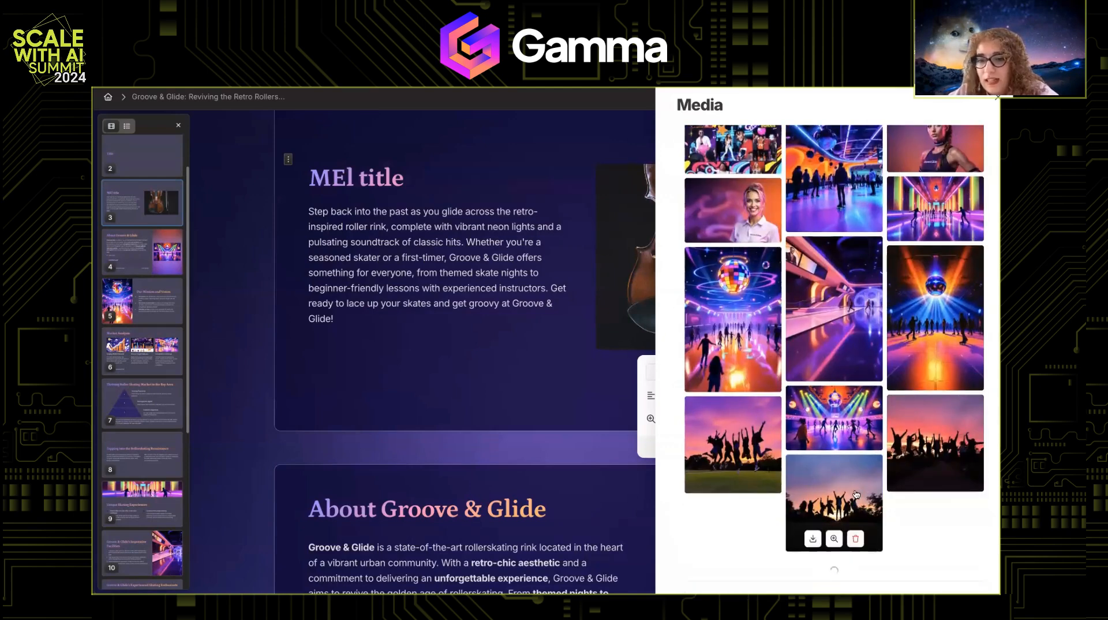
pyautogui.scroll(-3, 826, 453)
pyautogui.scroll(-8, 825, 442)
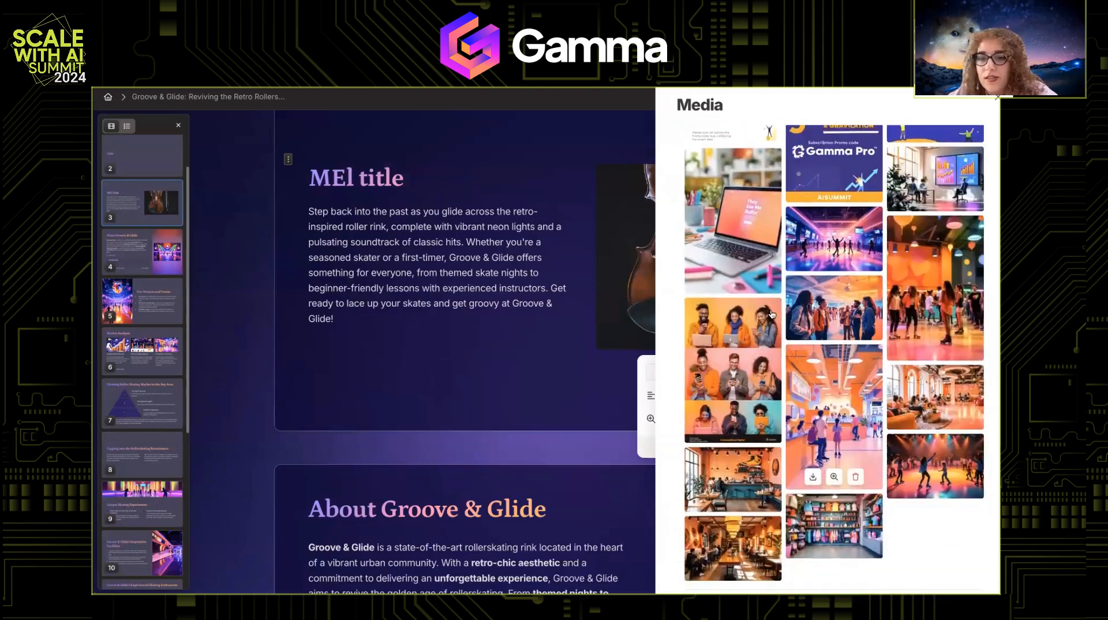
pyautogui.scroll(15, 905, 314)
pyautogui.scroll(-3, 785, 458)
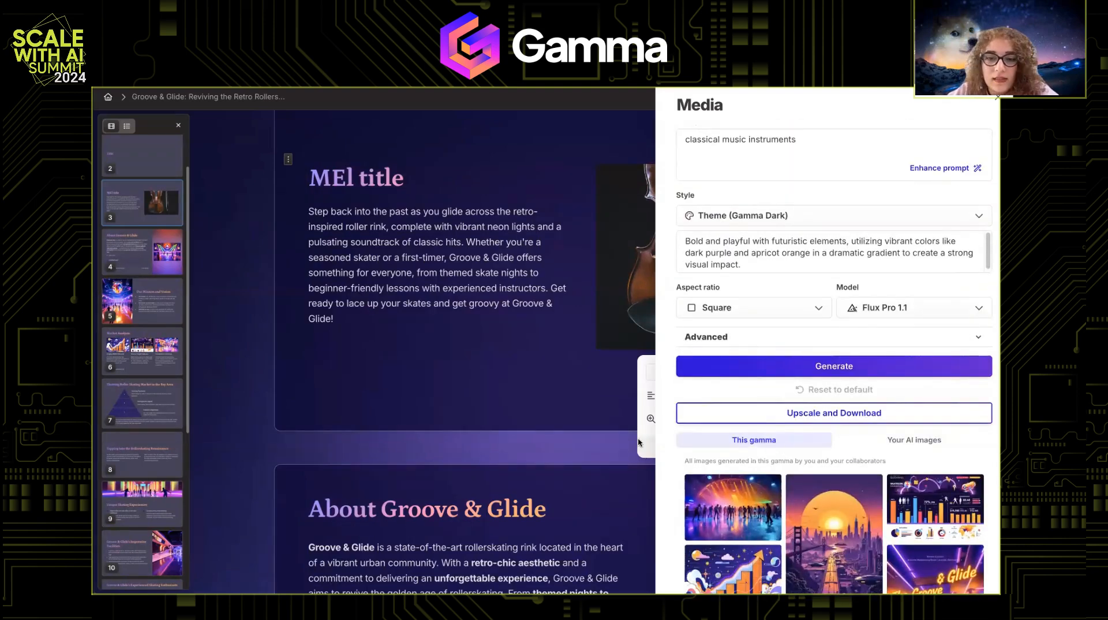
pyautogui.click(754, 500)
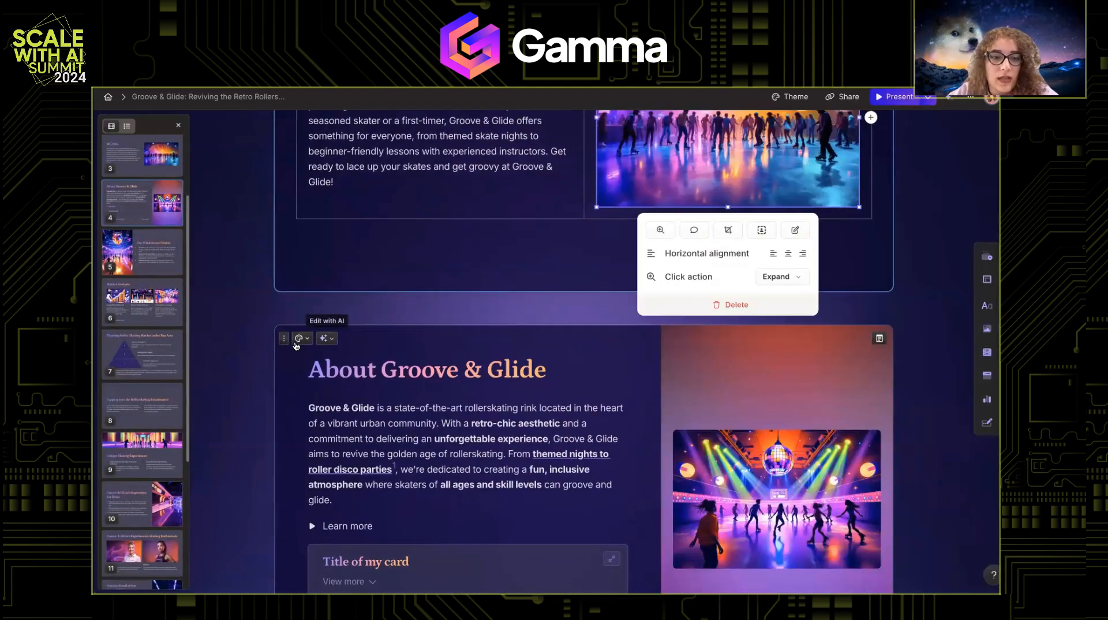
# Set the About card to a left accent image layout
pyautogui.click(299, 338)
pyautogui.click(303, 370)
pyautogui.click(377, 292)
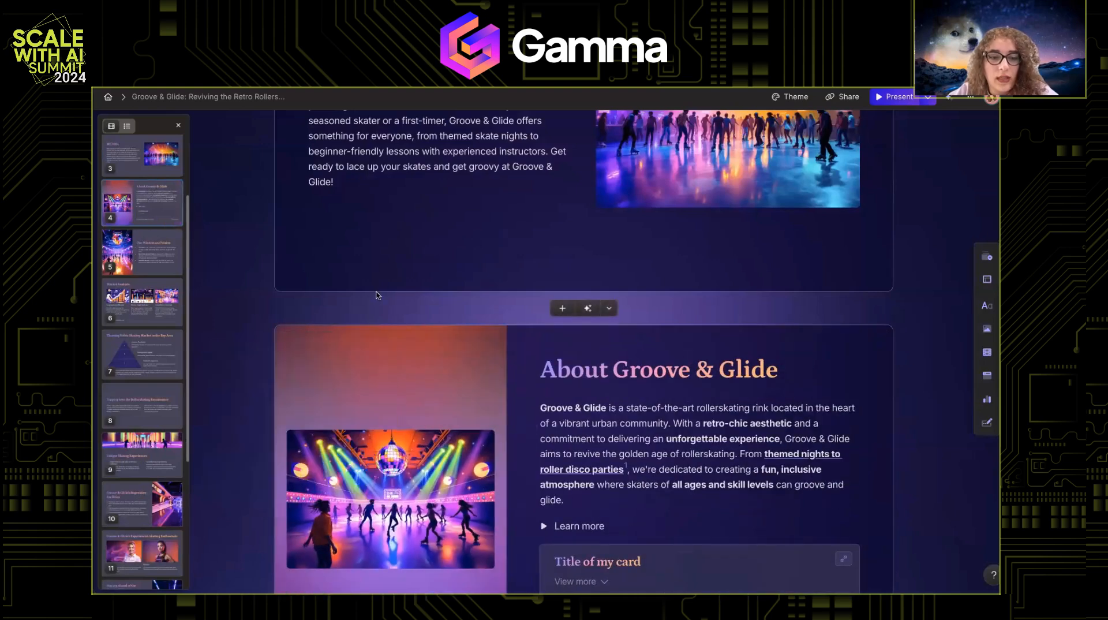
pyautogui.scroll(-3, 667, 242)
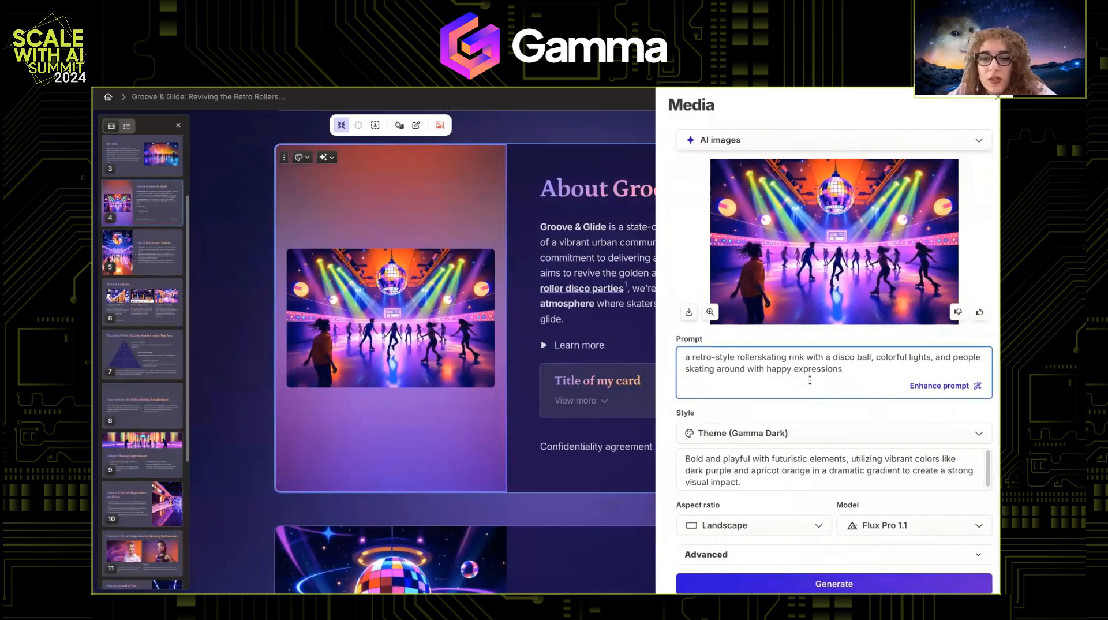
# Inspect the image prompt and style settings, leaving them unchanged
pyautogui.click(745, 432)
pyautogui.click(747, 434)
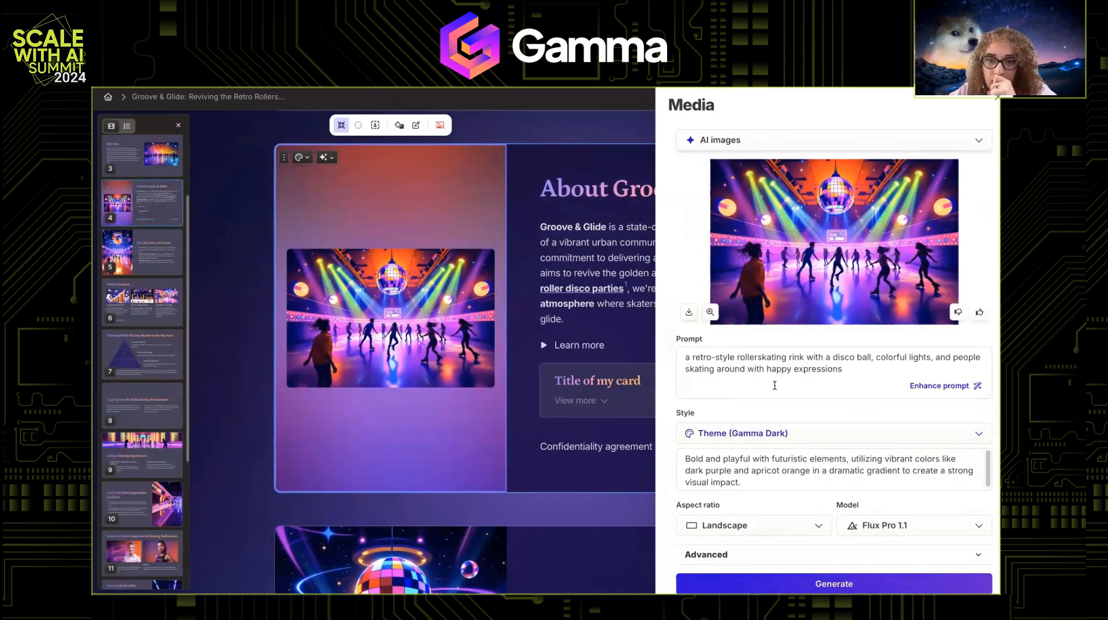
pyautogui.tripleClick(775, 386)
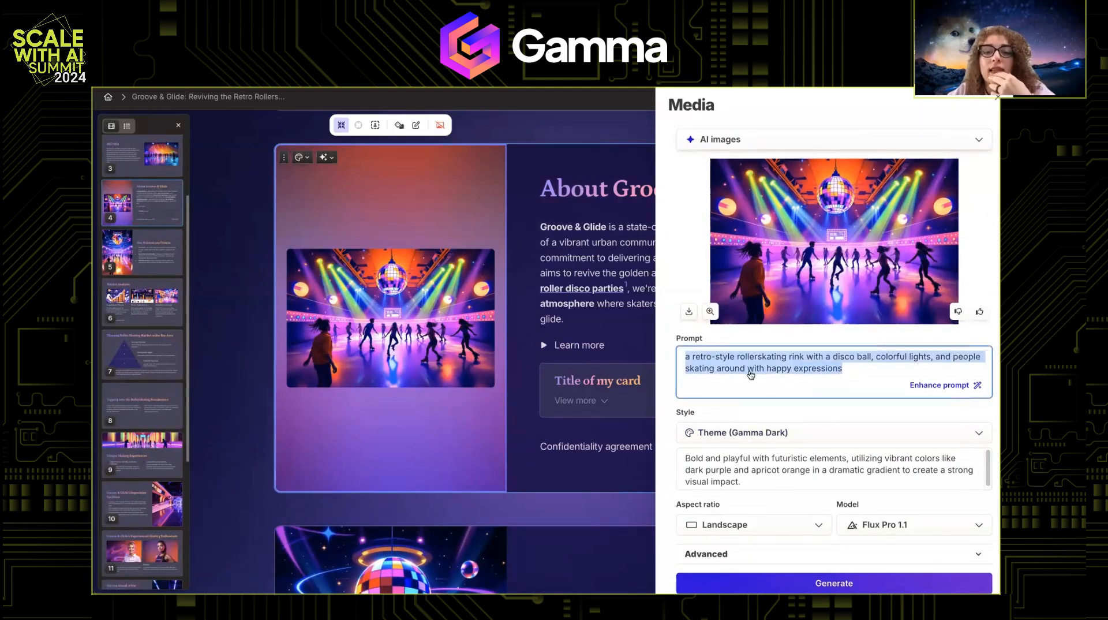
pyautogui.scroll(-2, 746, 381)
pyautogui.click(730, 363)
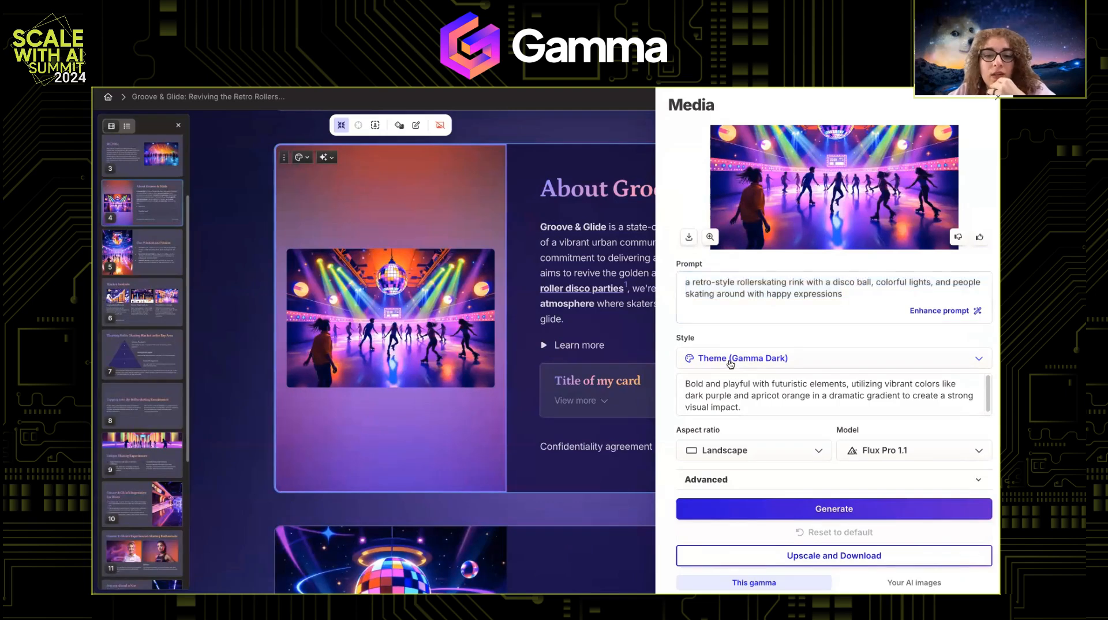
pyautogui.click(786, 339)
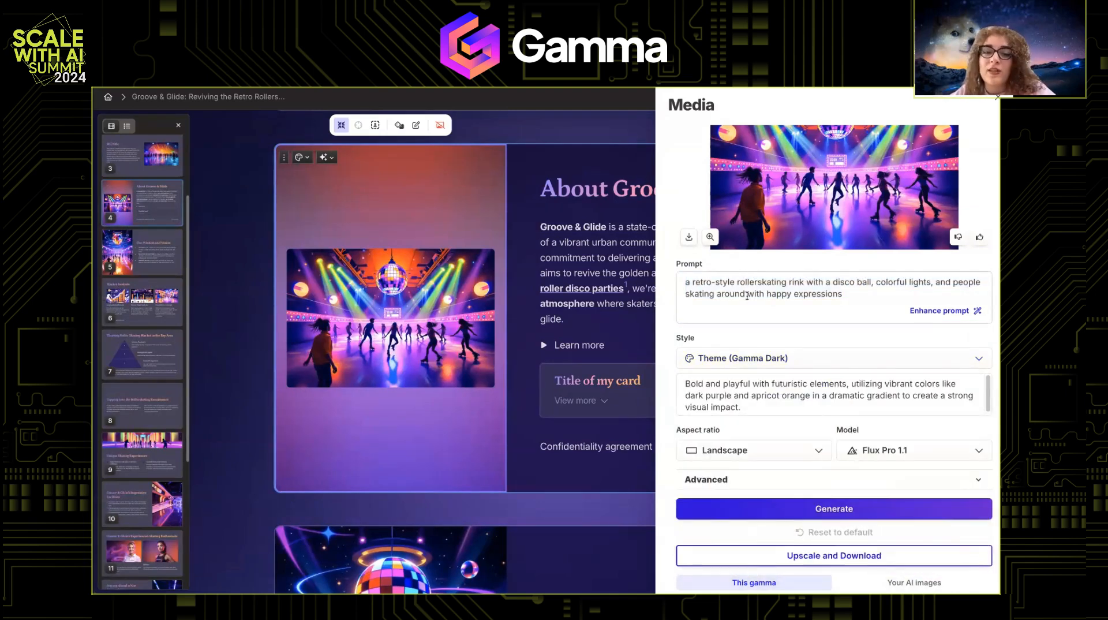
pyautogui.moveTo(745, 411); pyautogui.dragTo(690, 373)
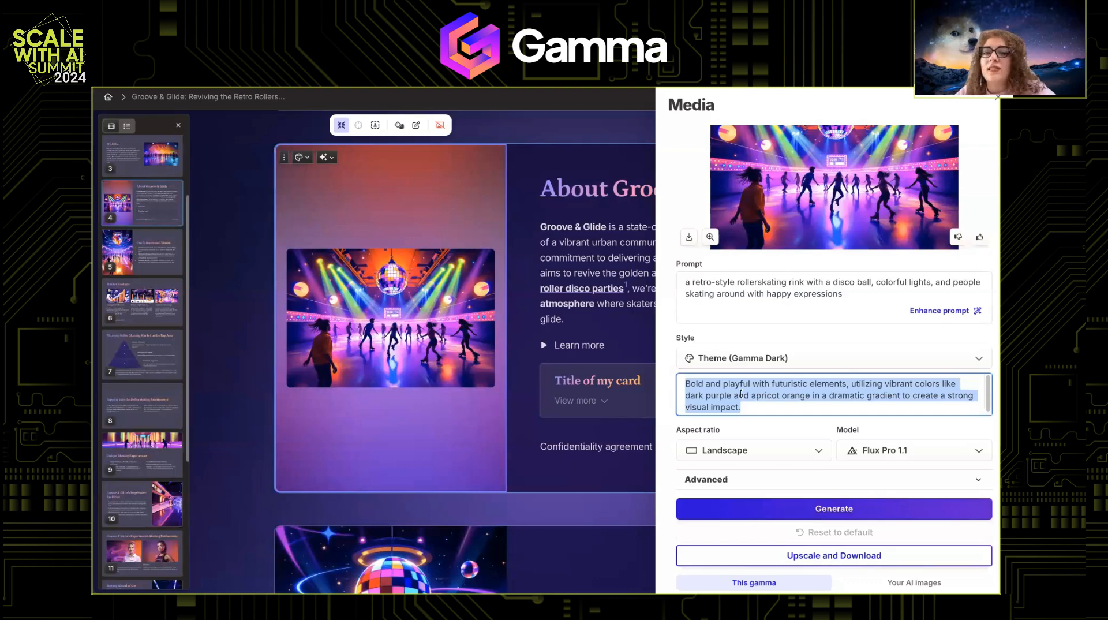
# Regenerate the image in Pixel Art style and use the purple rink result
pyautogui.click(717, 350)
pyautogui.scroll(-5, 742, 433)
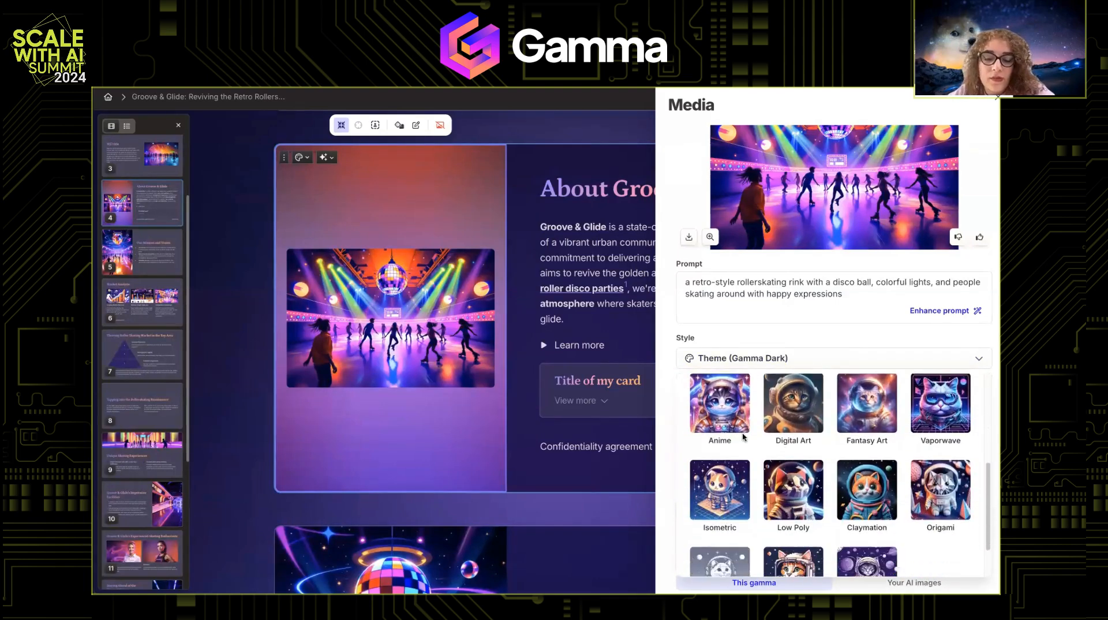
pyautogui.scroll(-2, 742, 437)
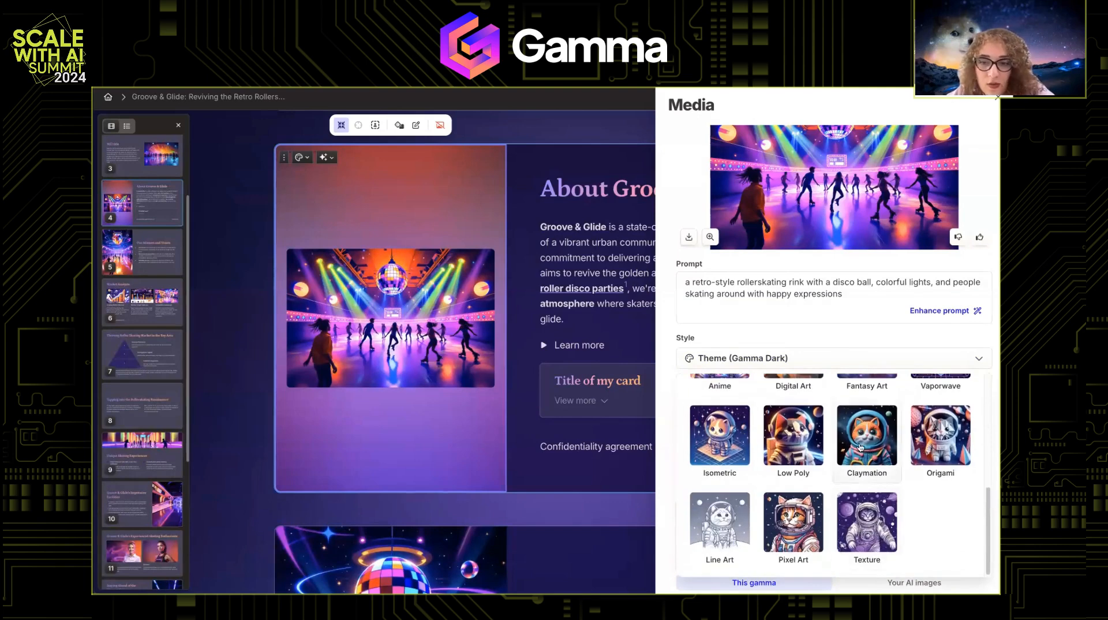
pyautogui.click(788, 532)
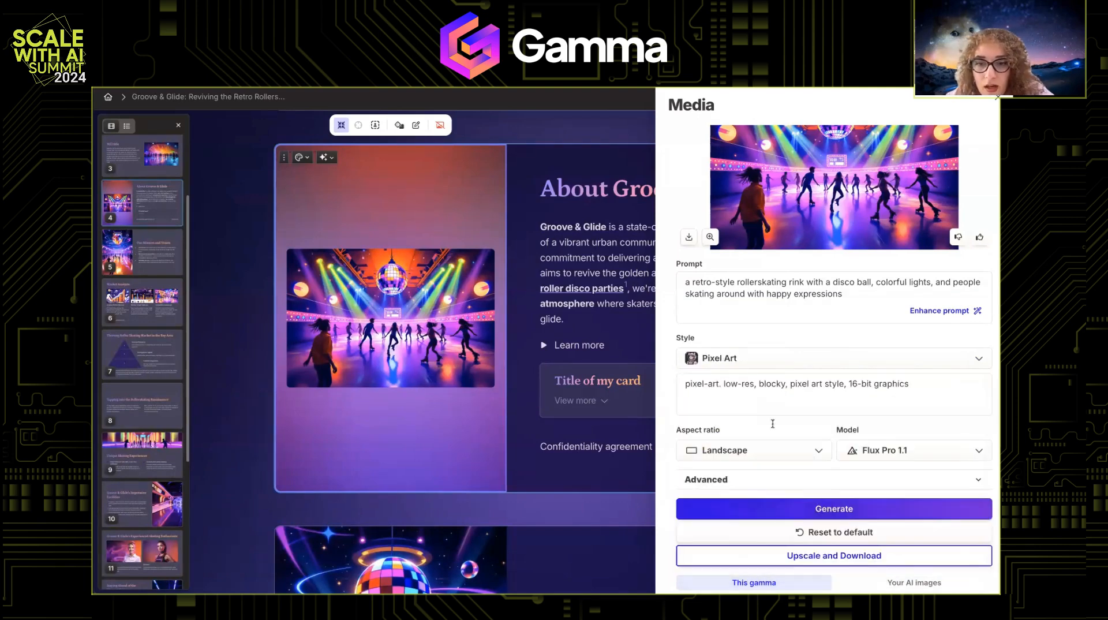
pyautogui.click(780, 509)
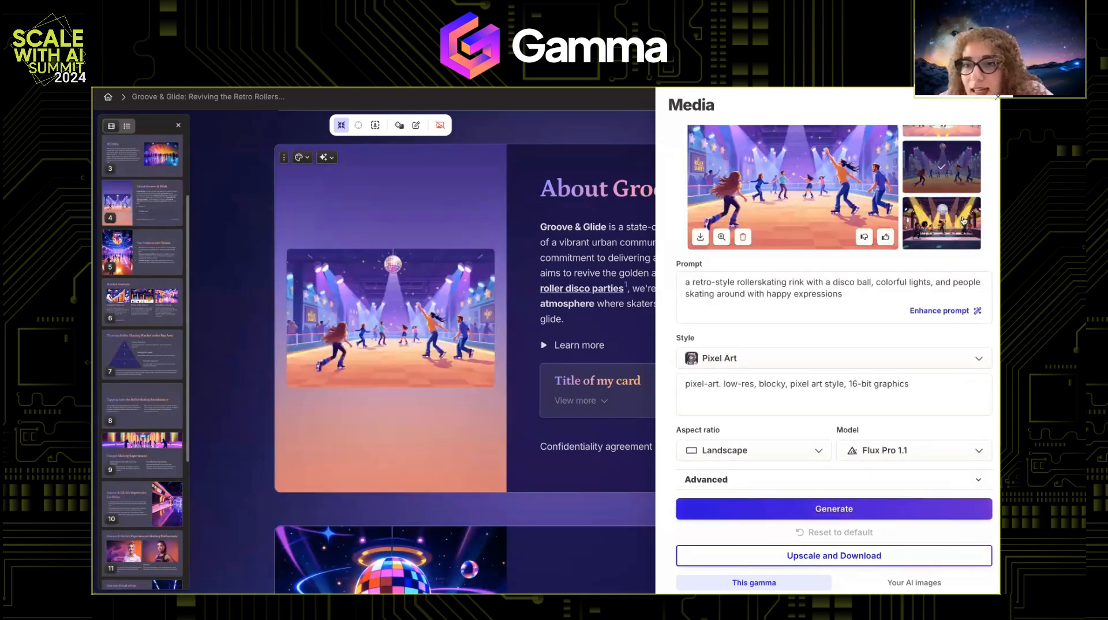
pyautogui.click(963, 220)
pyautogui.click(933, 192)
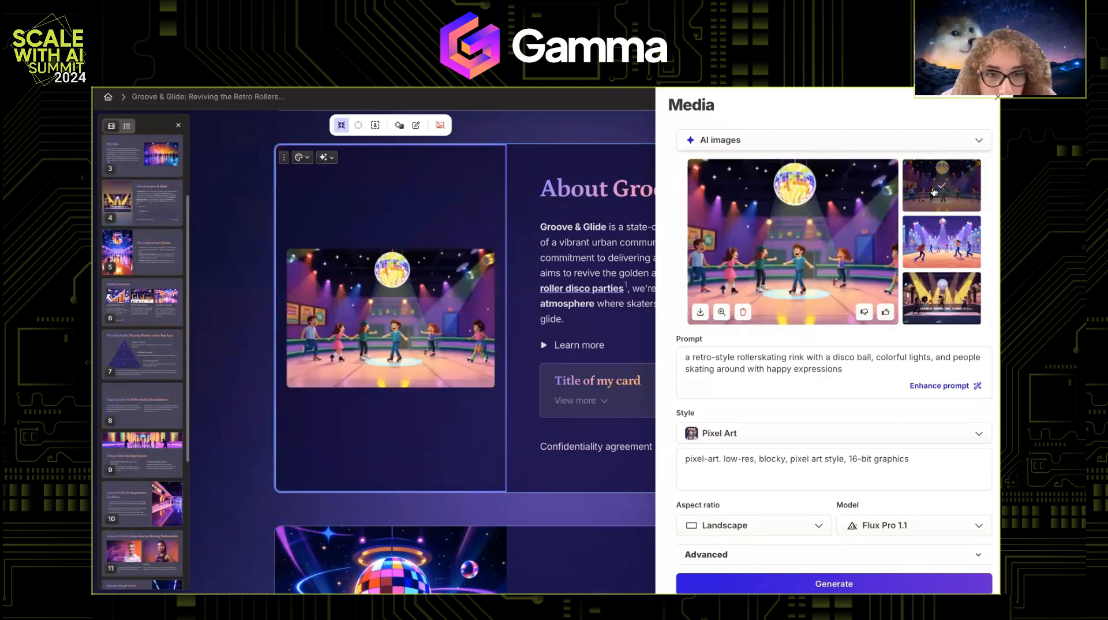
pyautogui.scroll(-3, 889, 415)
# Switch the image model to Ideogram 2.0, generate new images, and close the panel
pyautogui.click(877, 396)
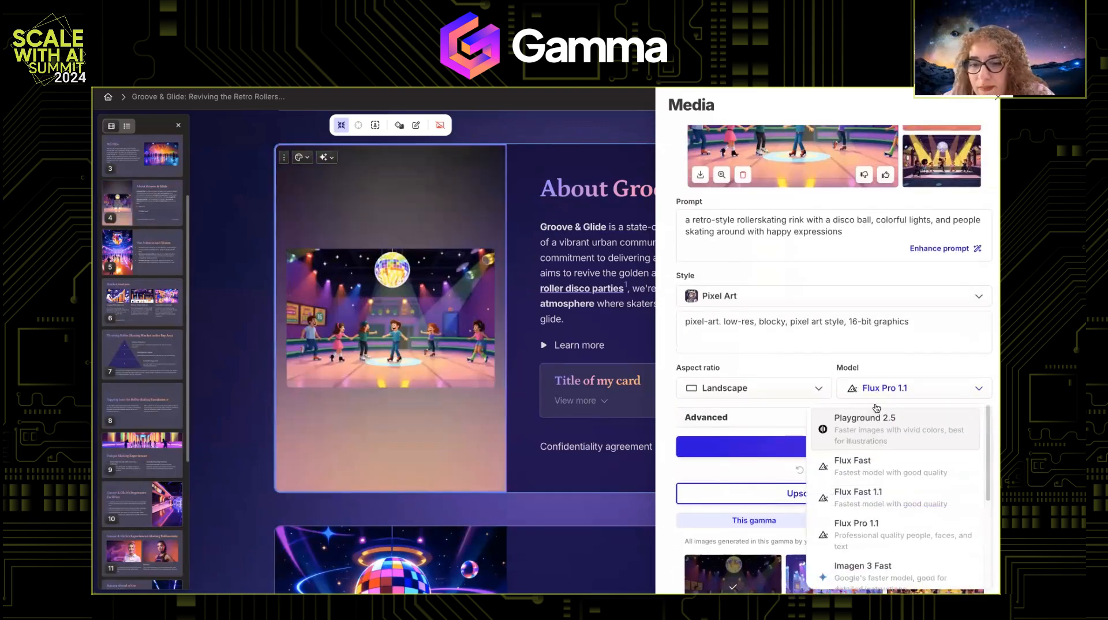
pyautogui.scroll(-3, 864, 520)
pyautogui.scroll(-2, 864, 521)
pyautogui.click(842, 500)
pyautogui.click(818, 446)
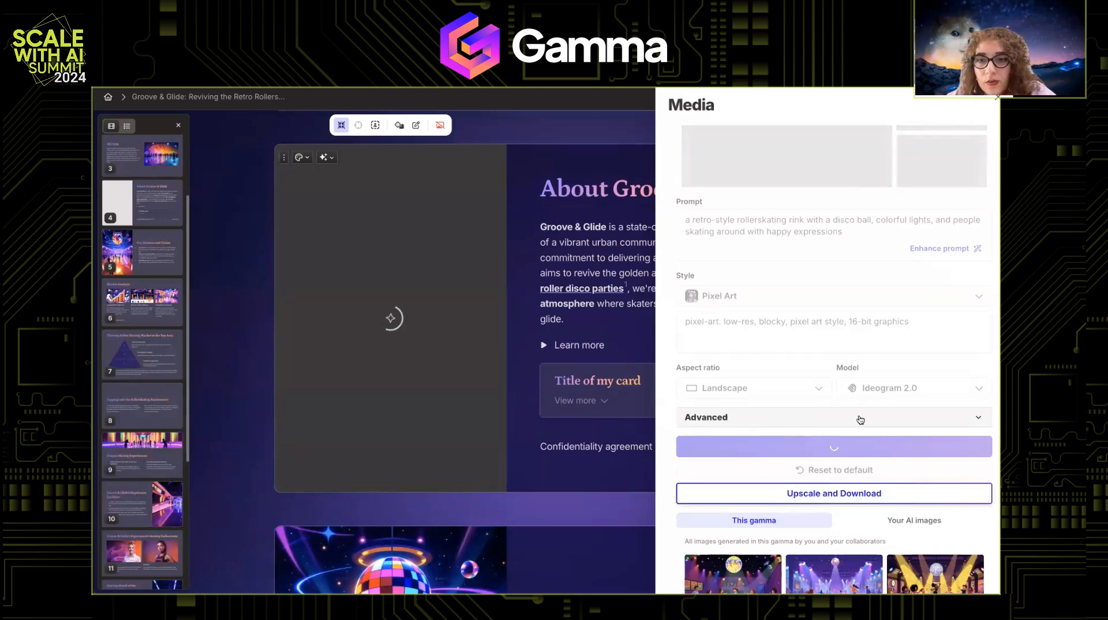
pyautogui.scroll(-1, 860, 419)
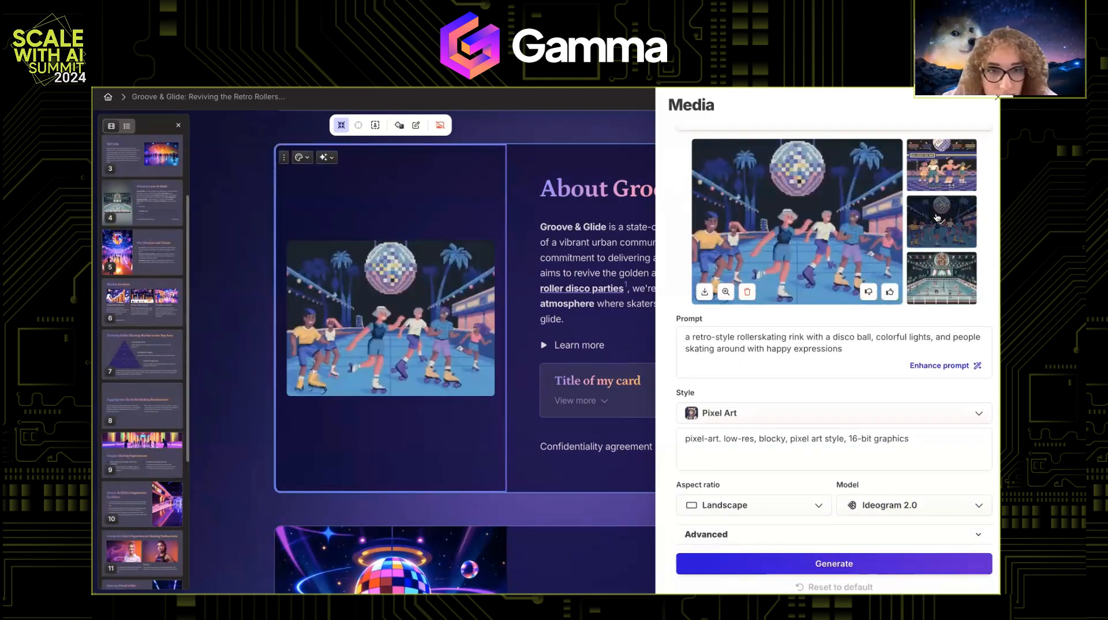
pyautogui.click(405, 341)
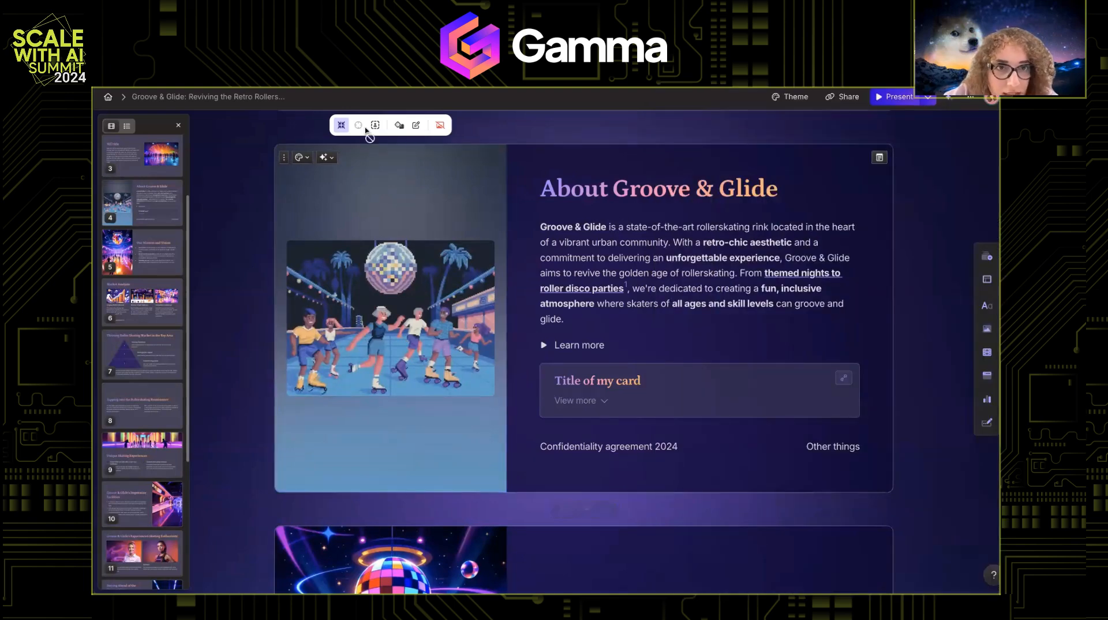
# Make the pixel-art image fill the About card's left half and review its generation settings
pyautogui.click(342, 126)
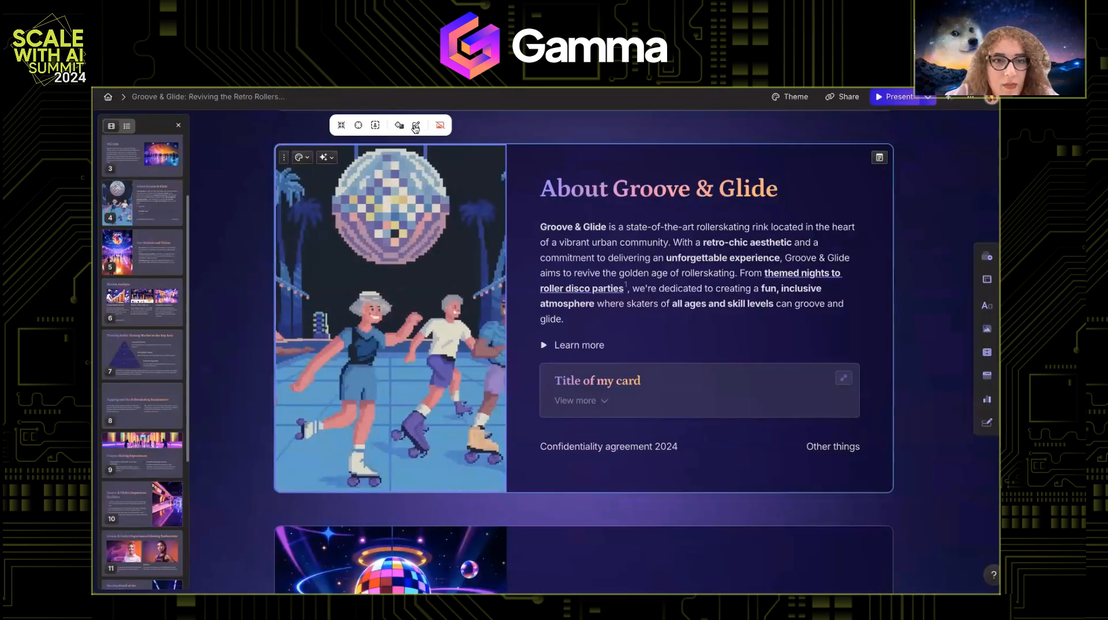
pyautogui.click(552, 108)
pyautogui.scroll(-3, 869, 405)
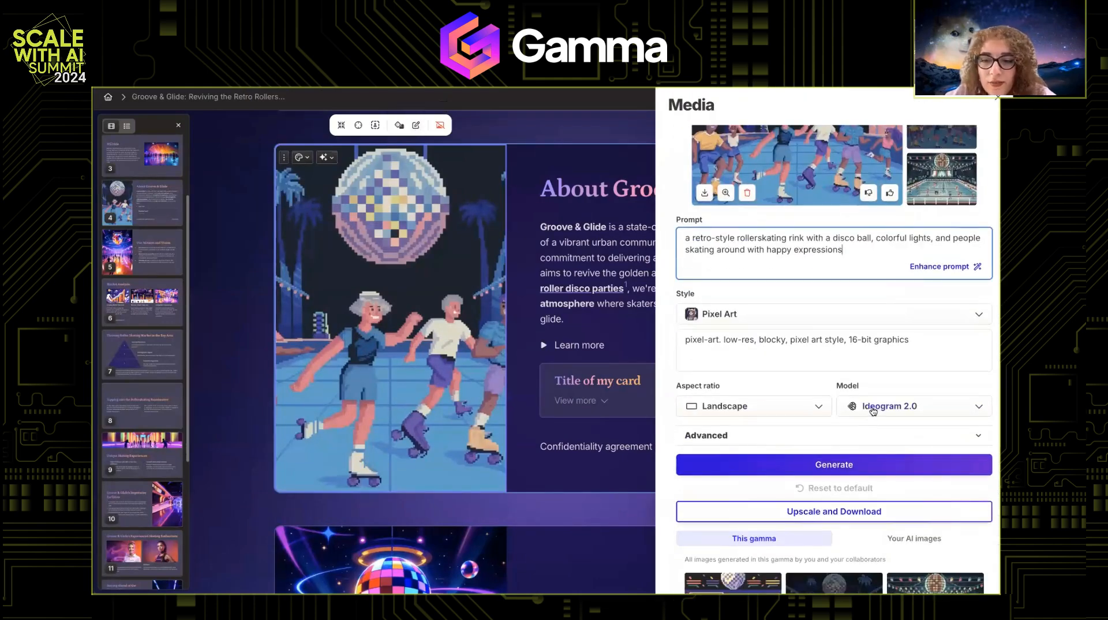
pyautogui.scroll(3, 873, 410)
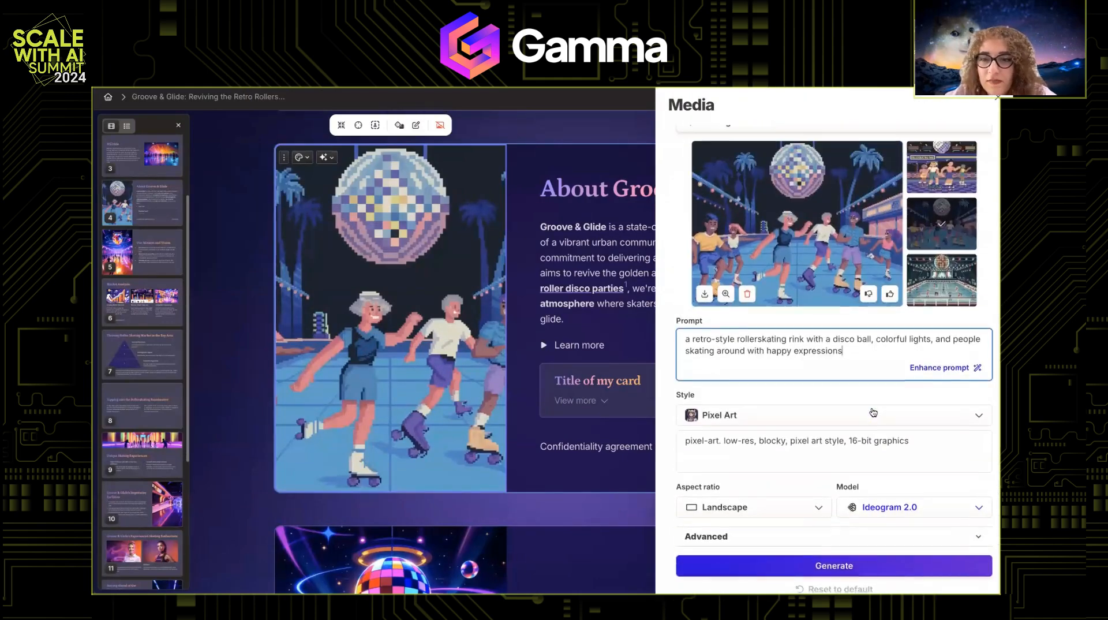
# View the pixel-art image enlarged and check the About card's speaker notes
pyautogui.click(725, 312)
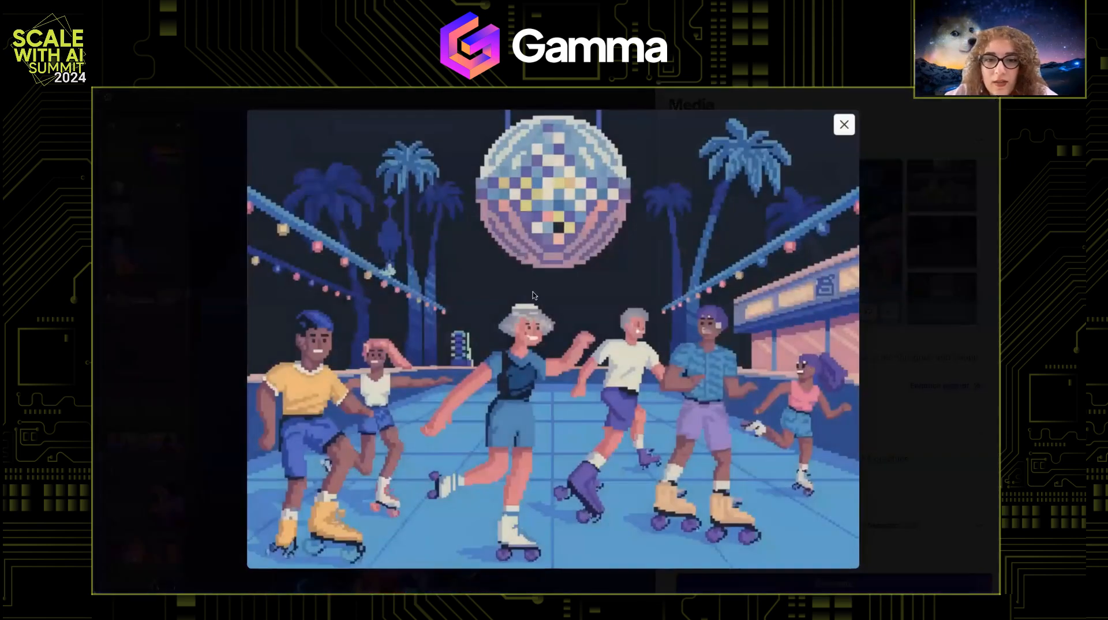
pyautogui.click(904, 156)
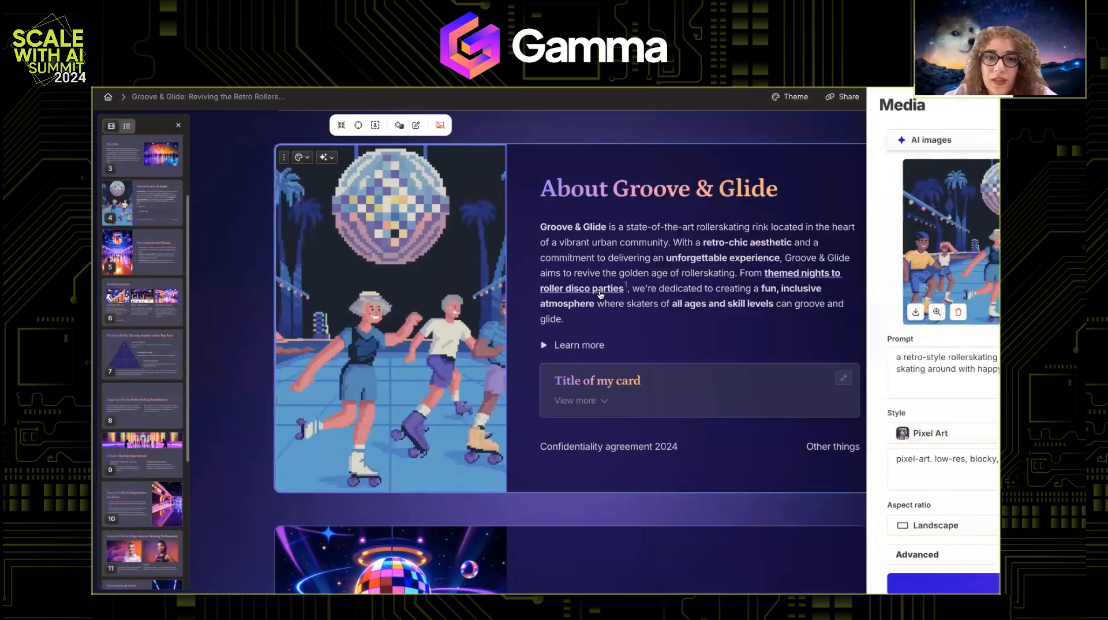
pyautogui.click(876, 156)
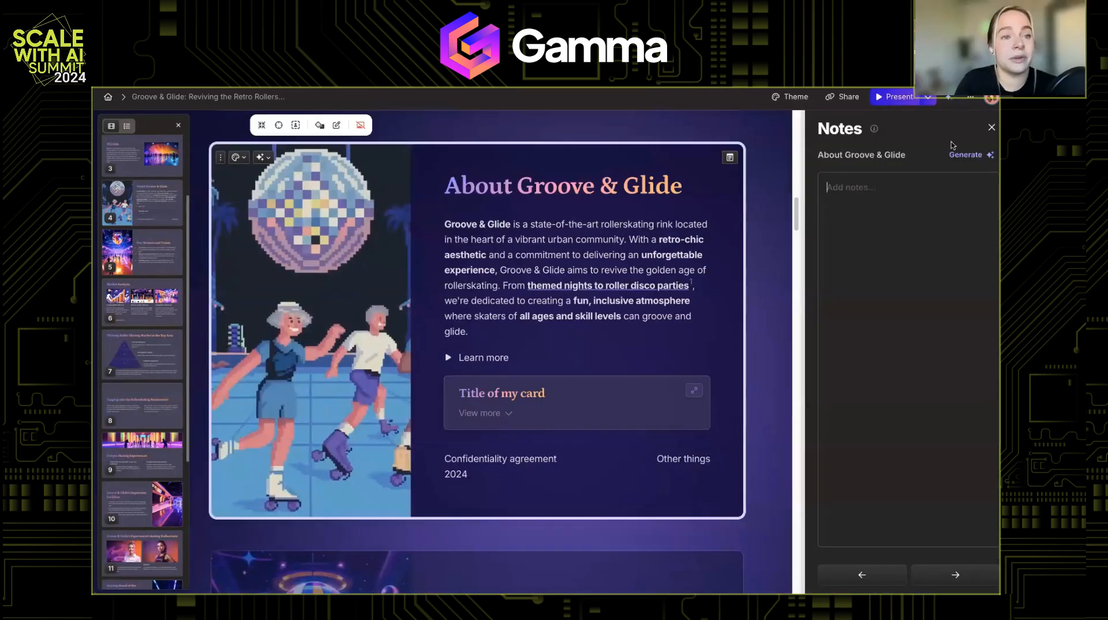
pyautogui.click(991, 127)
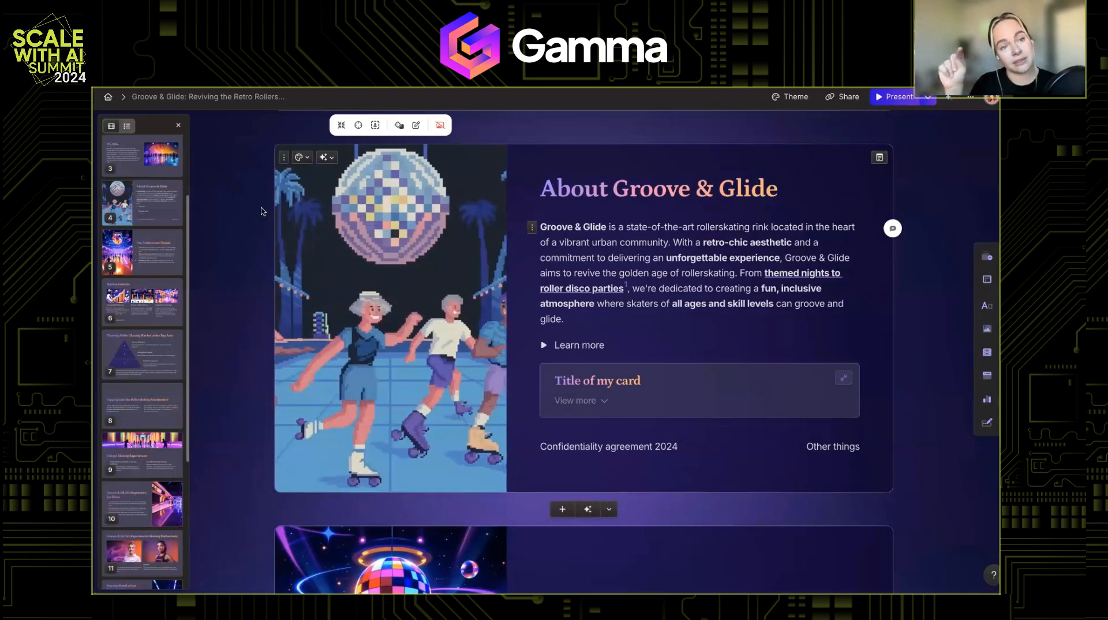
# Set the About card image's source to Image upload or URL and list the other sources
pyautogui.click(417, 125)
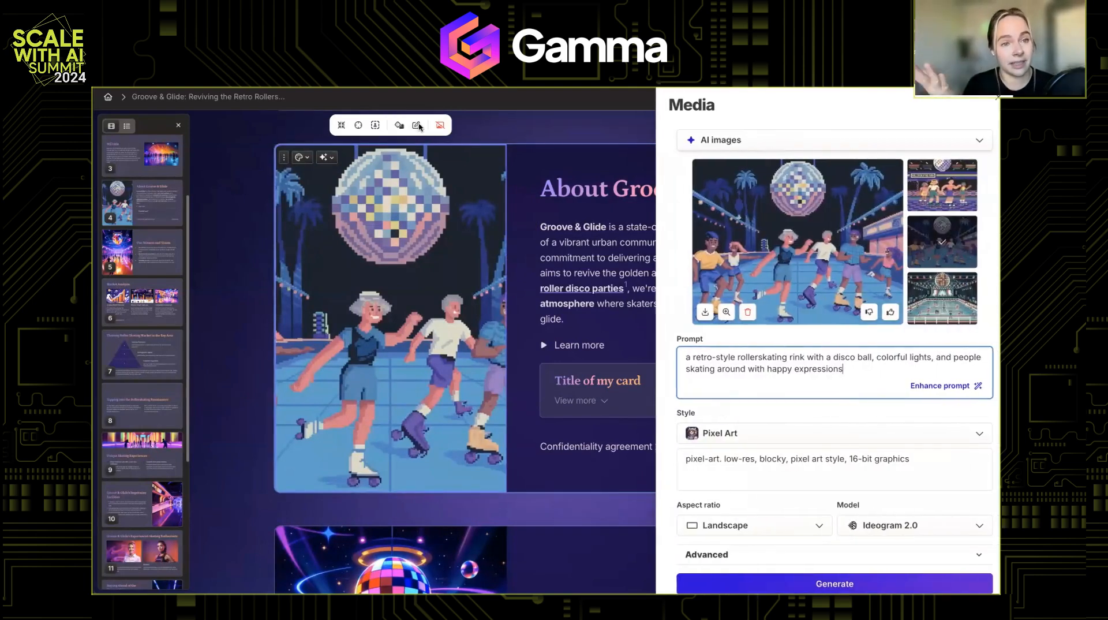
pyautogui.click(708, 142)
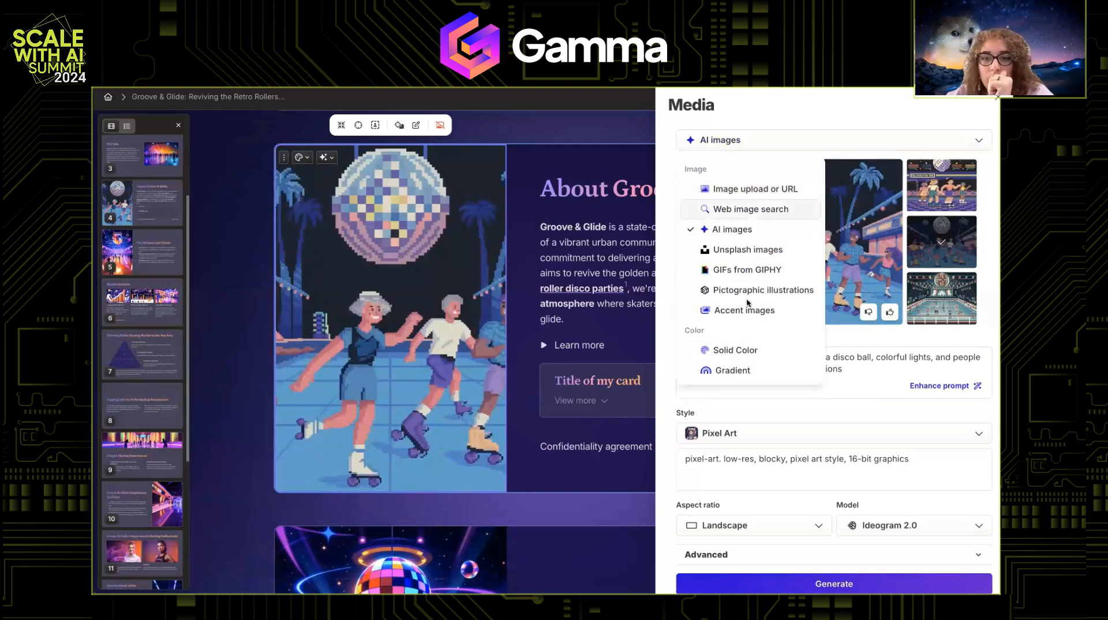
pyautogui.click(741, 189)
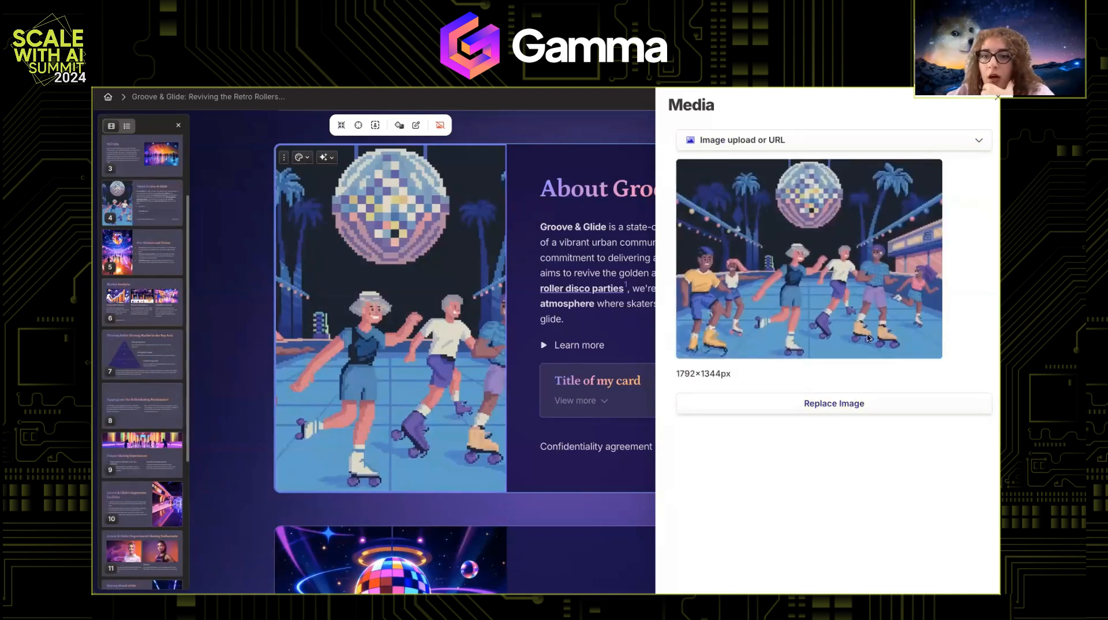
pyautogui.click(788, 141)
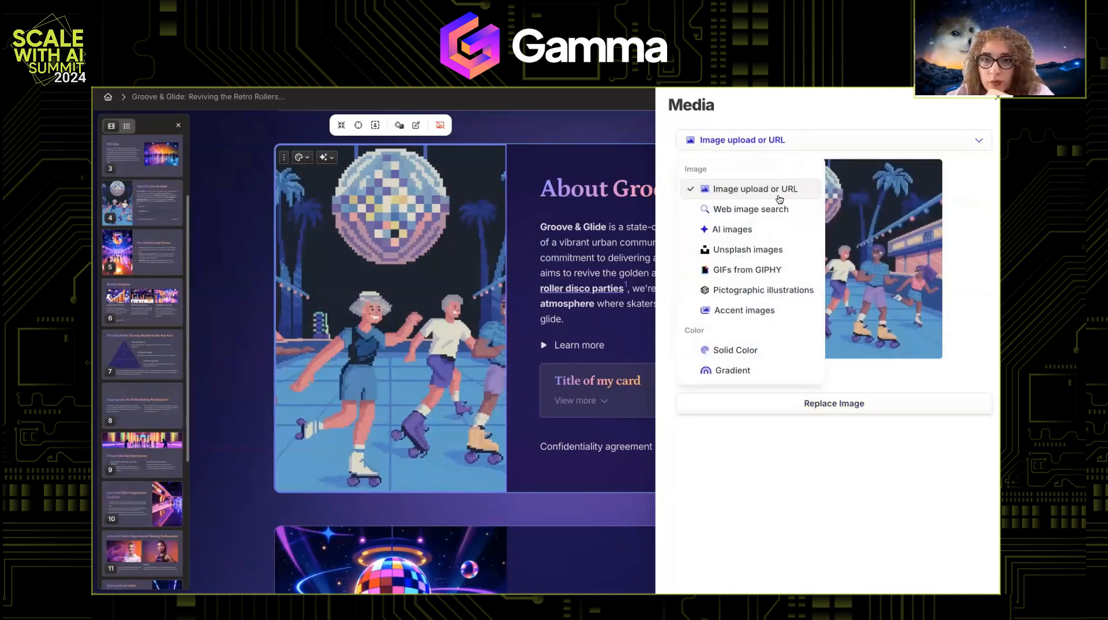
# Web-search 'roller' with the All images license and place the purple roller skates photo
pyautogui.click(740, 211)
pyautogui.tripleClick(772, 173)
pyautogui.write('rollerskate')
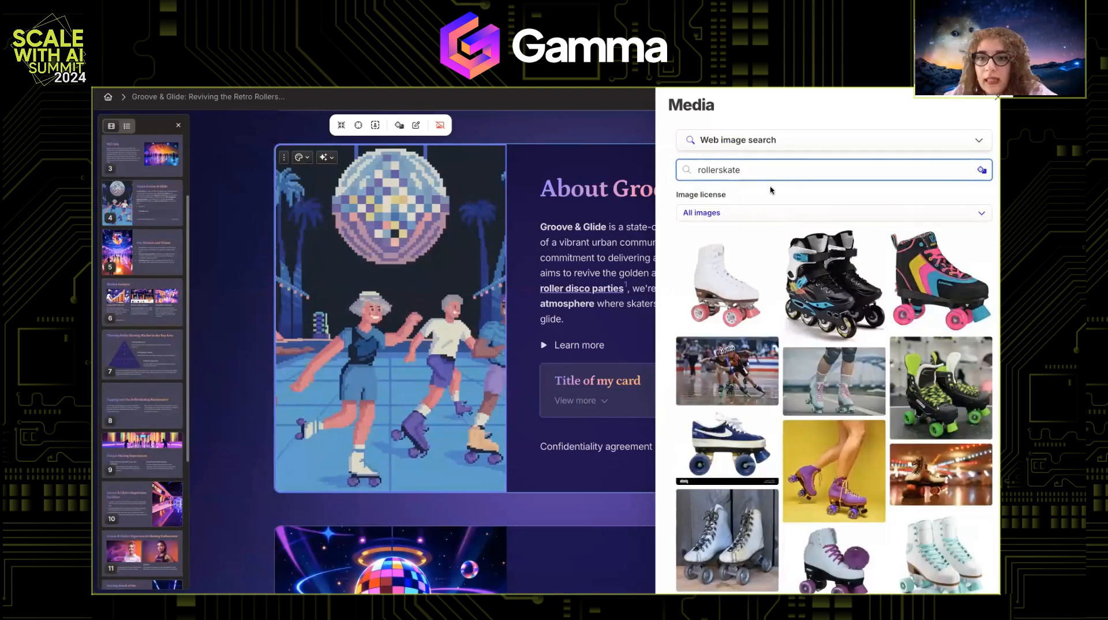
pyautogui.click(773, 212)
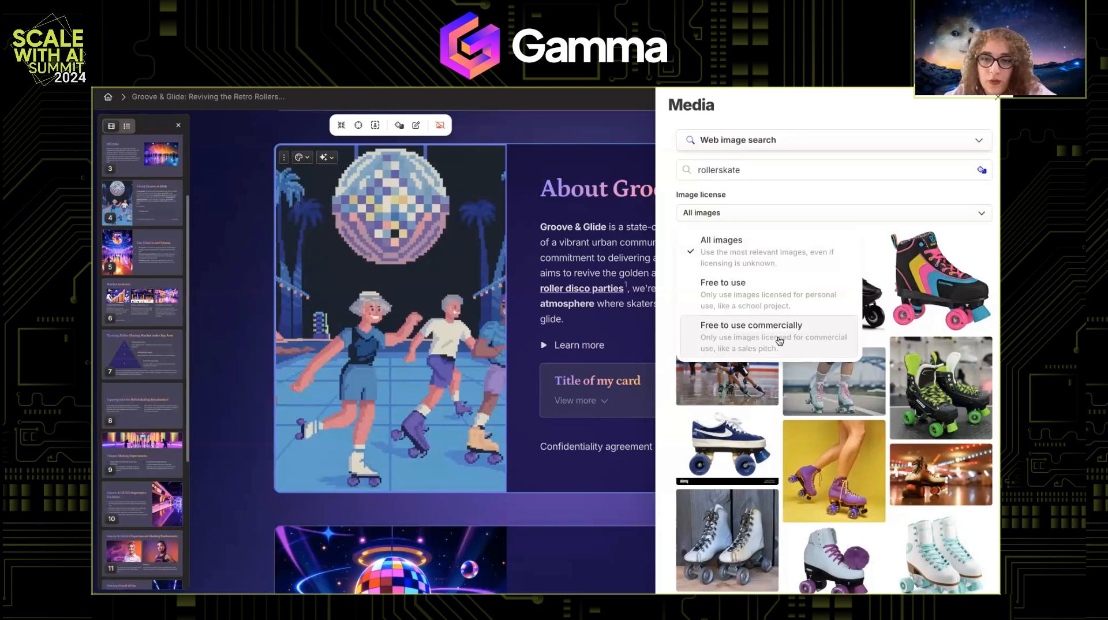
pyautogui.click(771, 198)
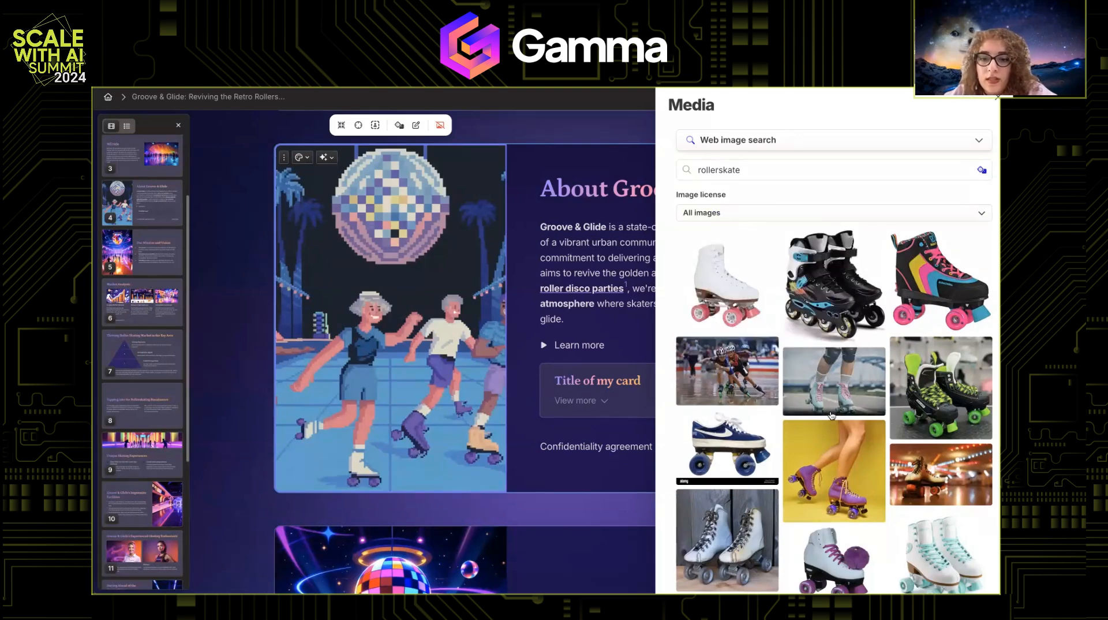
pyautogui.scroll(-5, 844, 238)
pyautogui.click(843, 237)
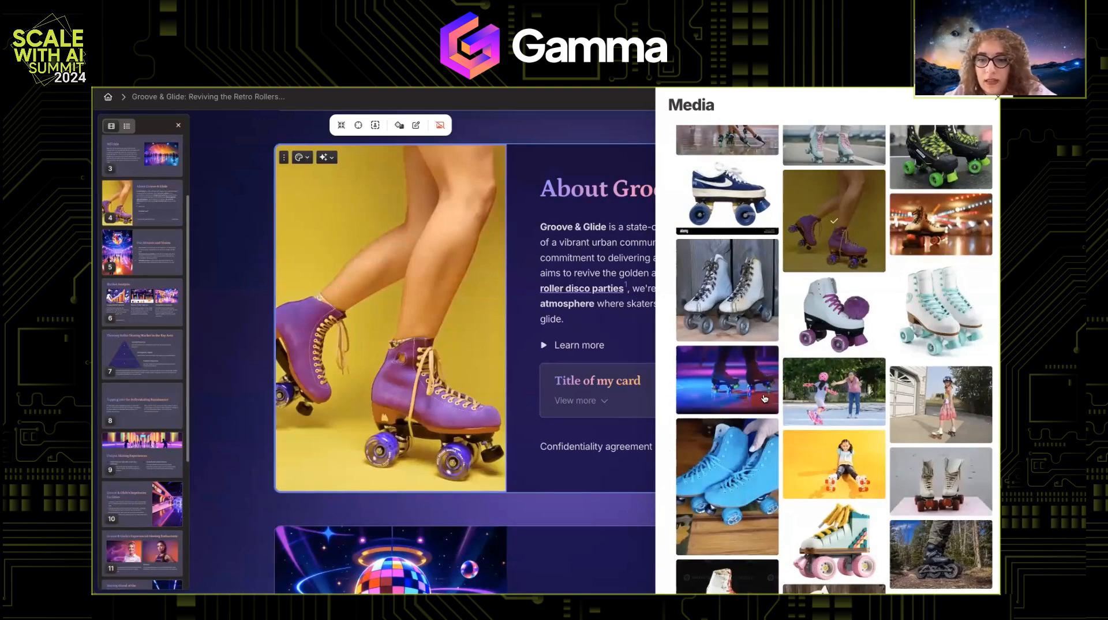
pyautogui.scroll(5, 765, 399)
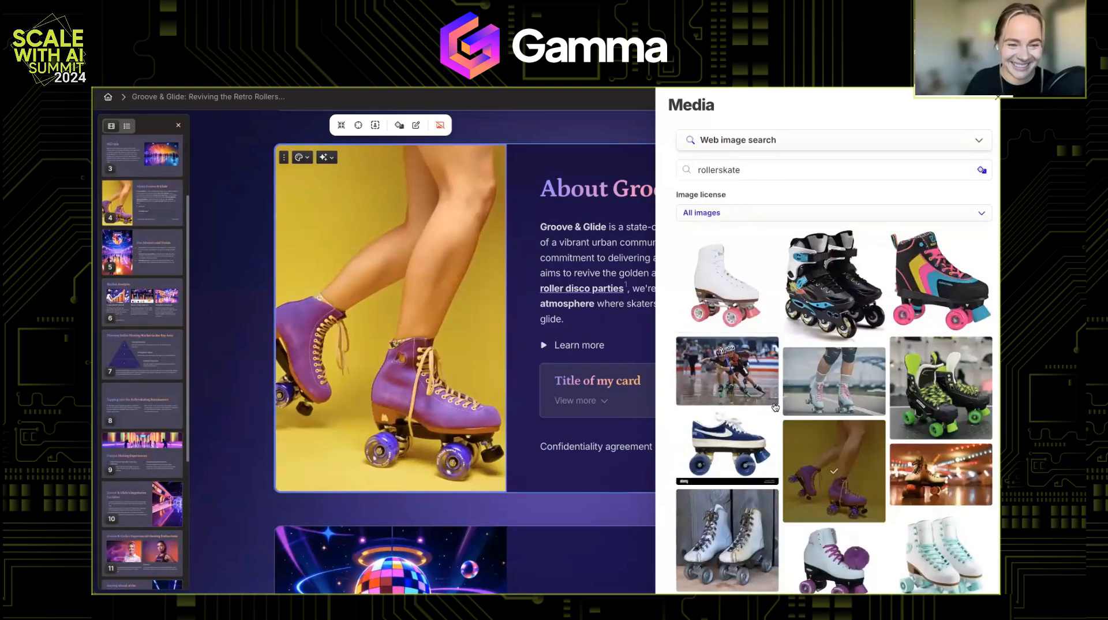
pyautogui.click(744, 141)
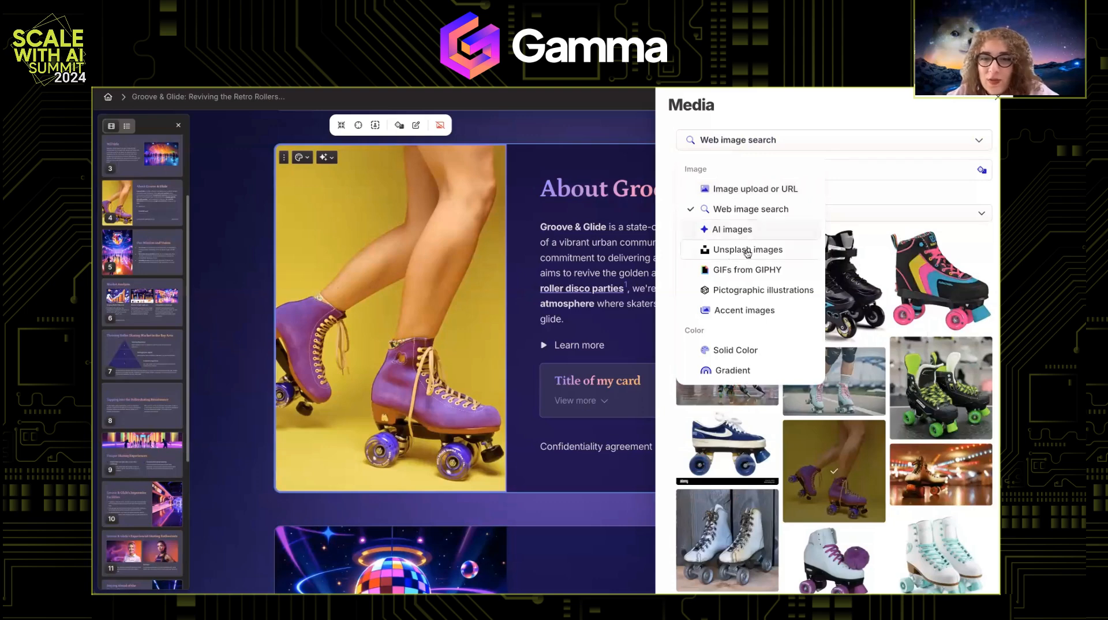
# Switch to Unsplash and place the graffiti roller skate photo on the About card
pyautogui.click(727, 251)
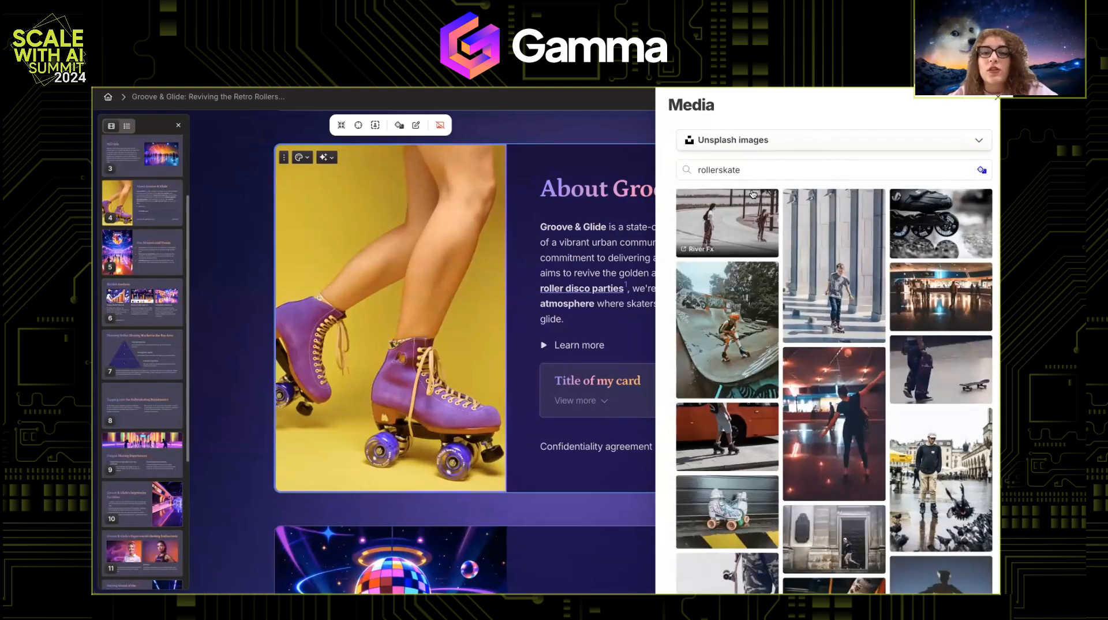
pyautogui.click(731, 169)
pyautogui.doubleClick(731, 169)
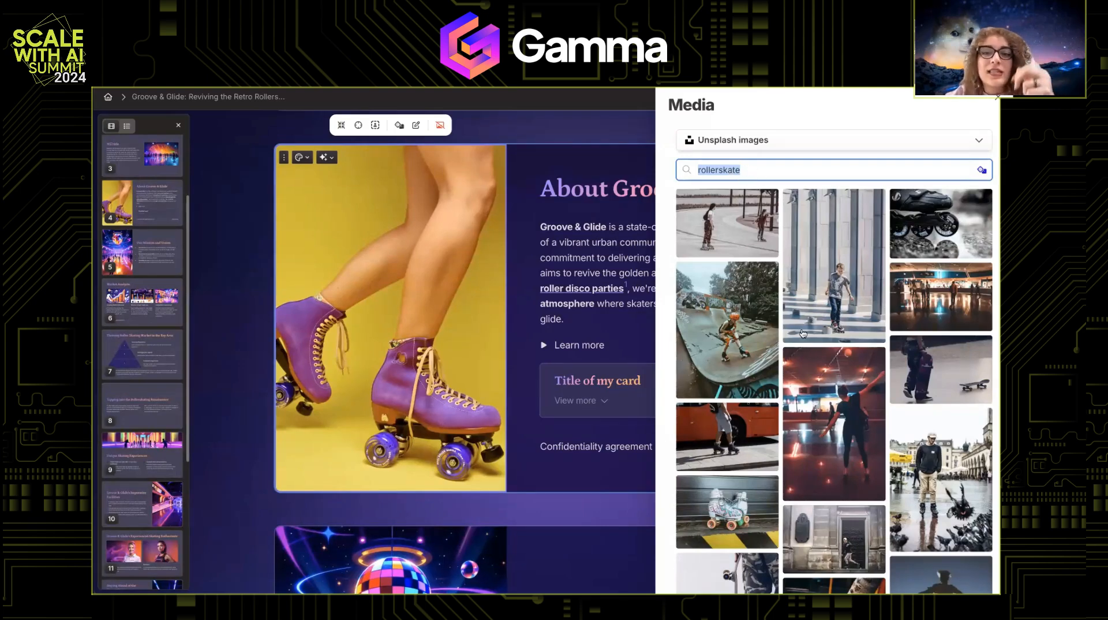
pyautogui.scroll(-3, 802, 333)
pyautogui.click(773, 375)
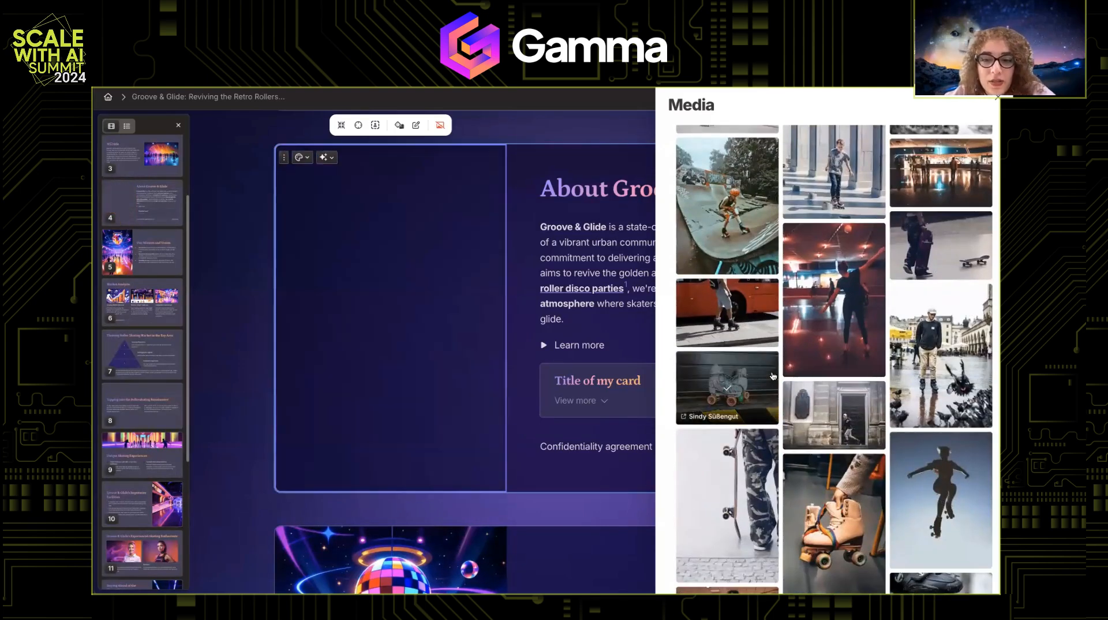
pyautogui.scroll(5, 836, 358)
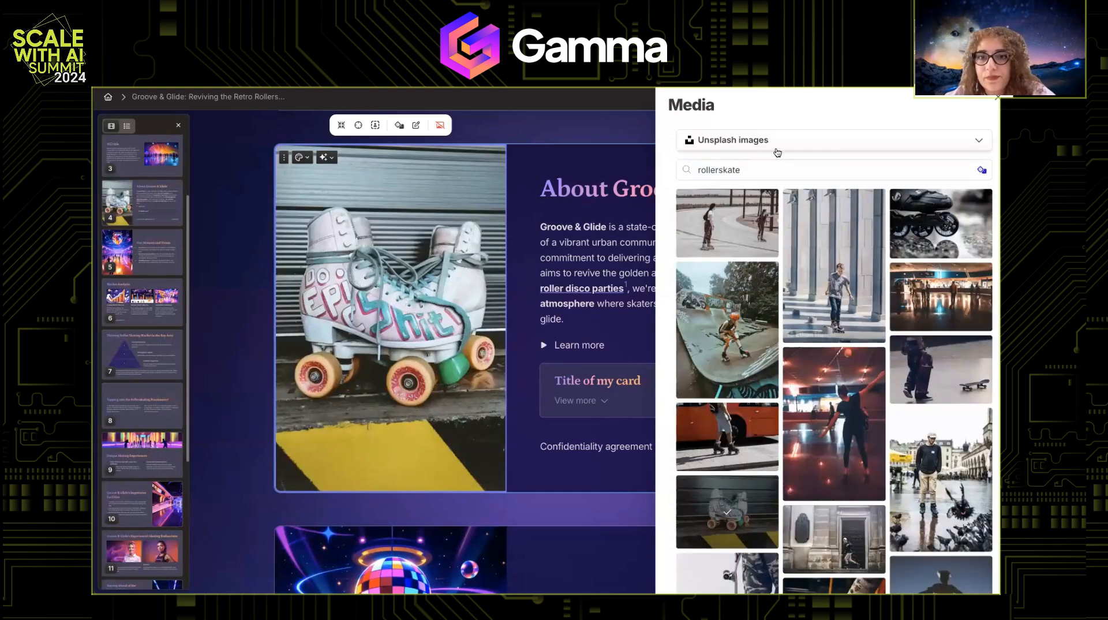
pyautogui.click(771, 145)
# Switch to GIPHY GIFs and settle on the crocodile roller-skating GIF after trying the pink-skater one
pyautogui.click(726, 270)
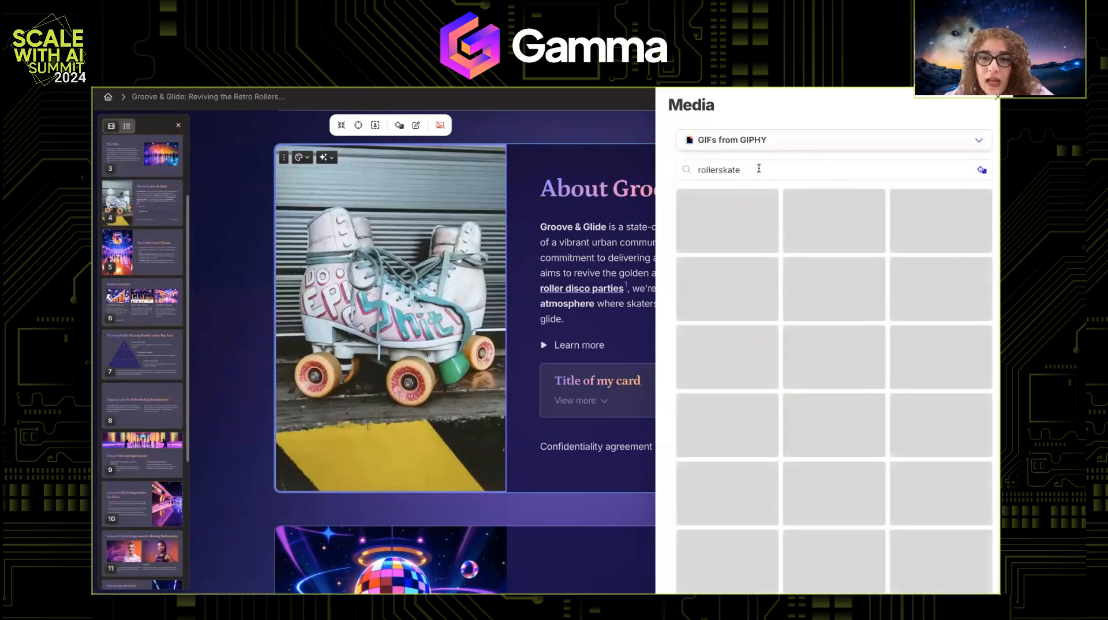
pyautogui.click(759, 168)
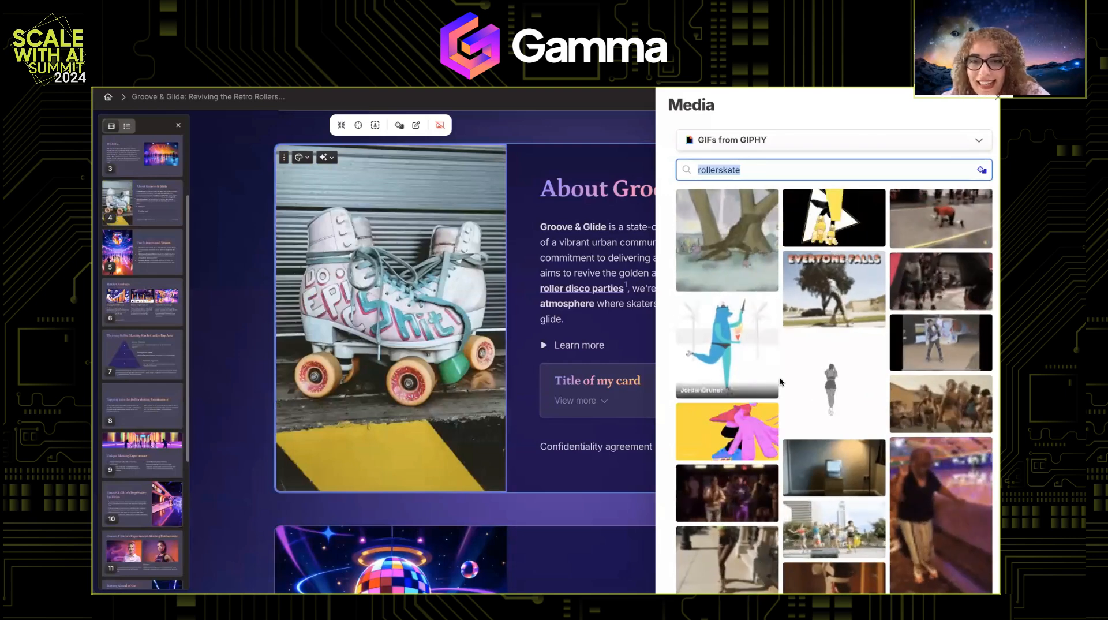
pyautogui.click(734, 425)
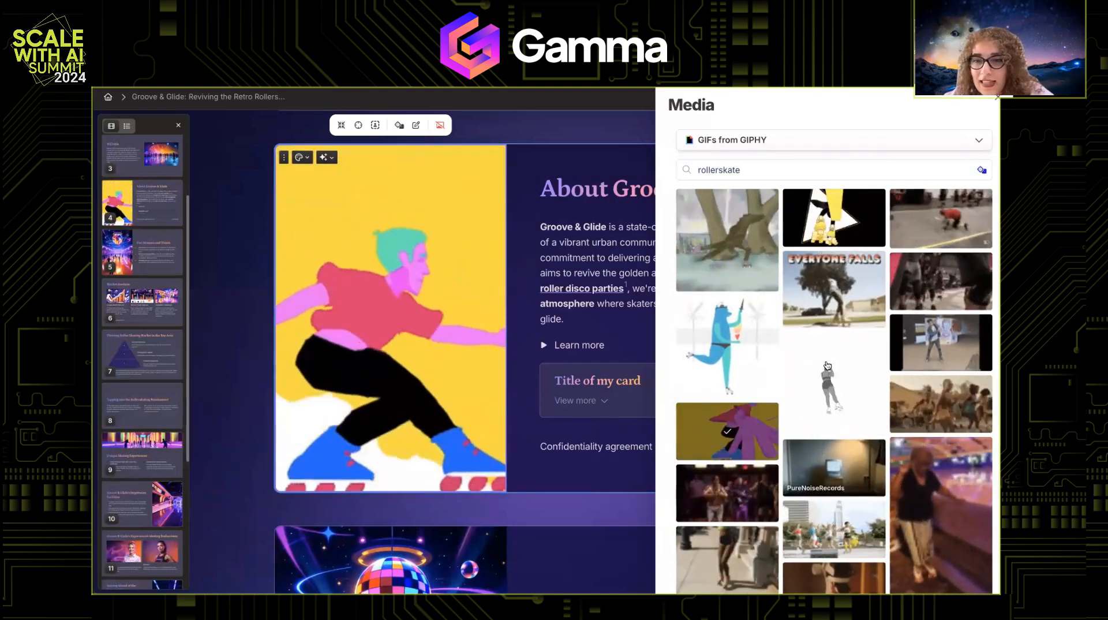
pyautogui.click(749, 247)
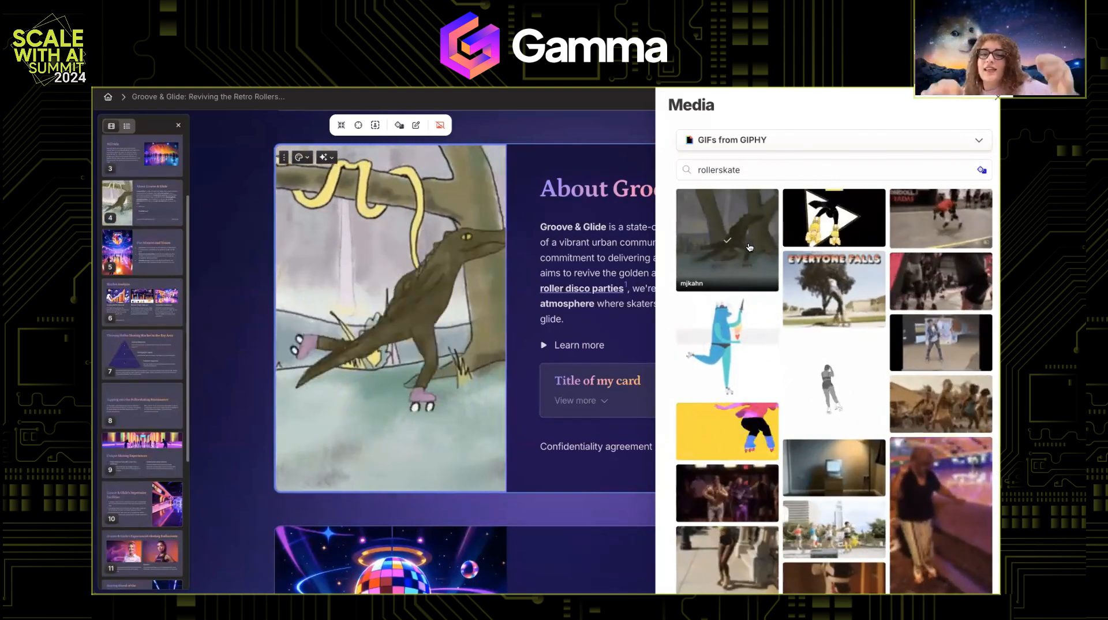
# Change the image source to Pictographic illustrations and select the rollerskate search term
pyautogui.click(710, 142)
pyautogui.click(750, 288)
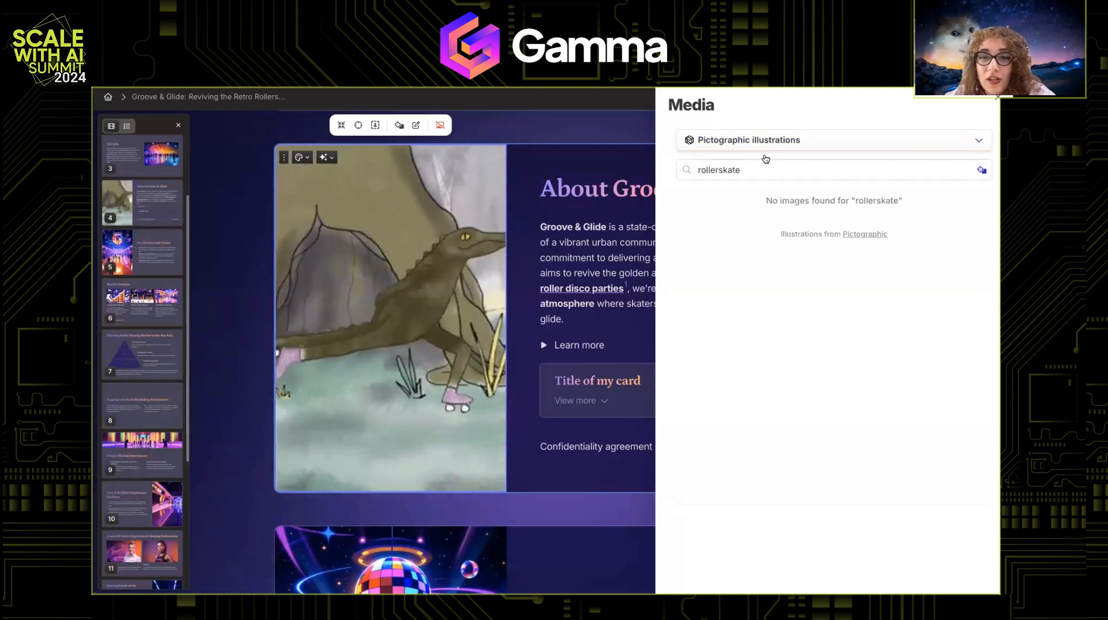
pyautogui.doubleClick(750, 170)
# Clear the search and try several Accent wave images, settling on a purple-and-orange one
pyautogui.press('BackSpace')
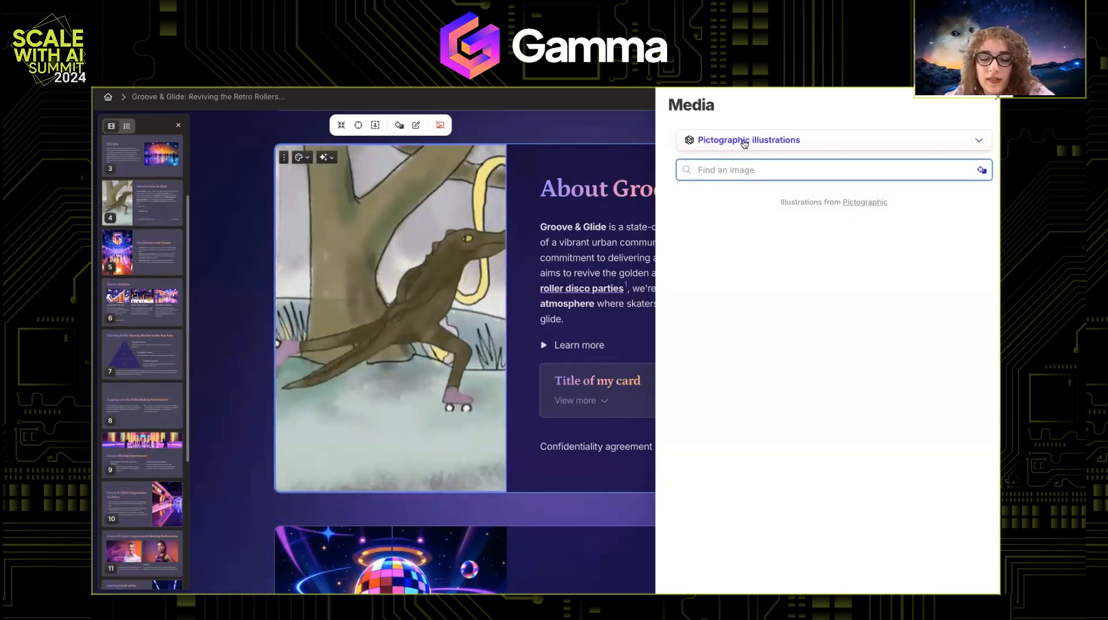
pyautogui.click(744, 143)
pyautogui.click(748, 312)
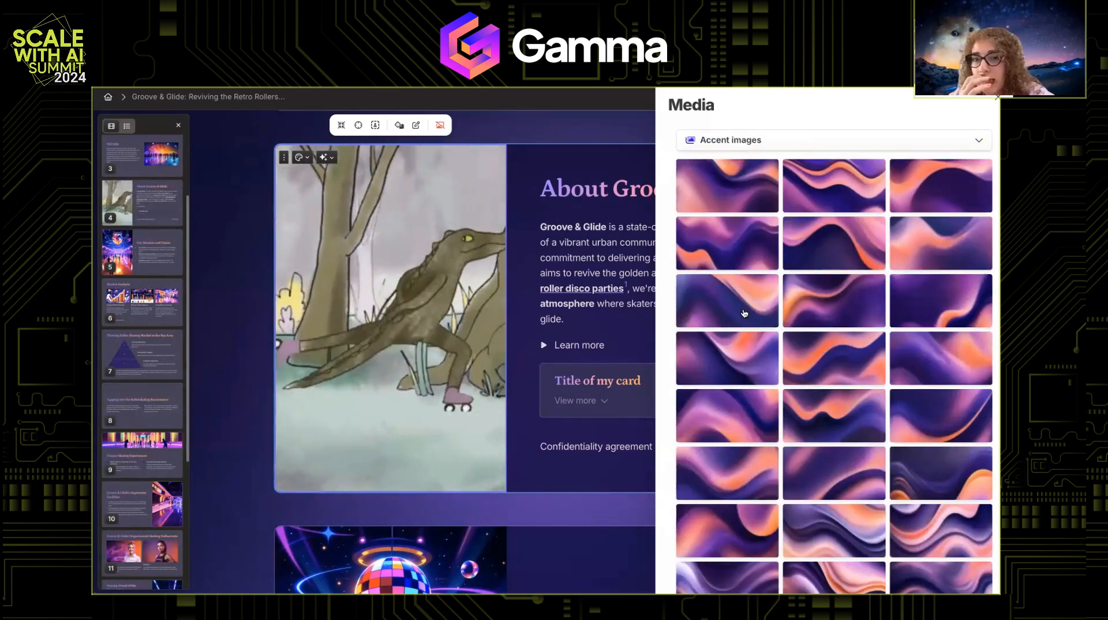
pyautogui.scroll(-5, 854, 482)
pyautogui.click(854, 482)
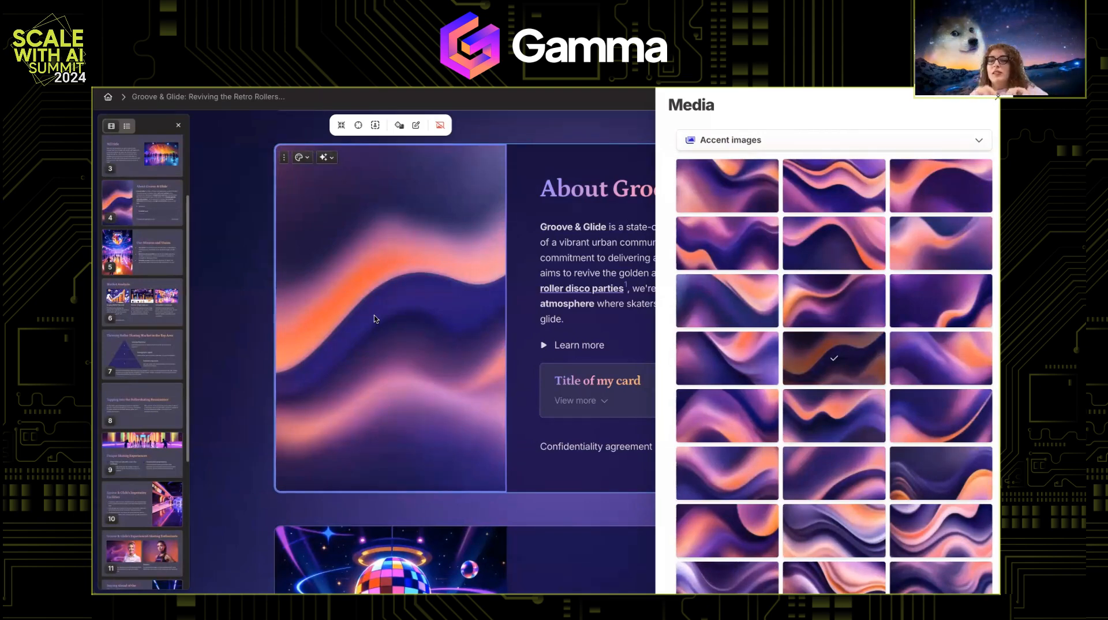
pyautogui.click(757, 337)
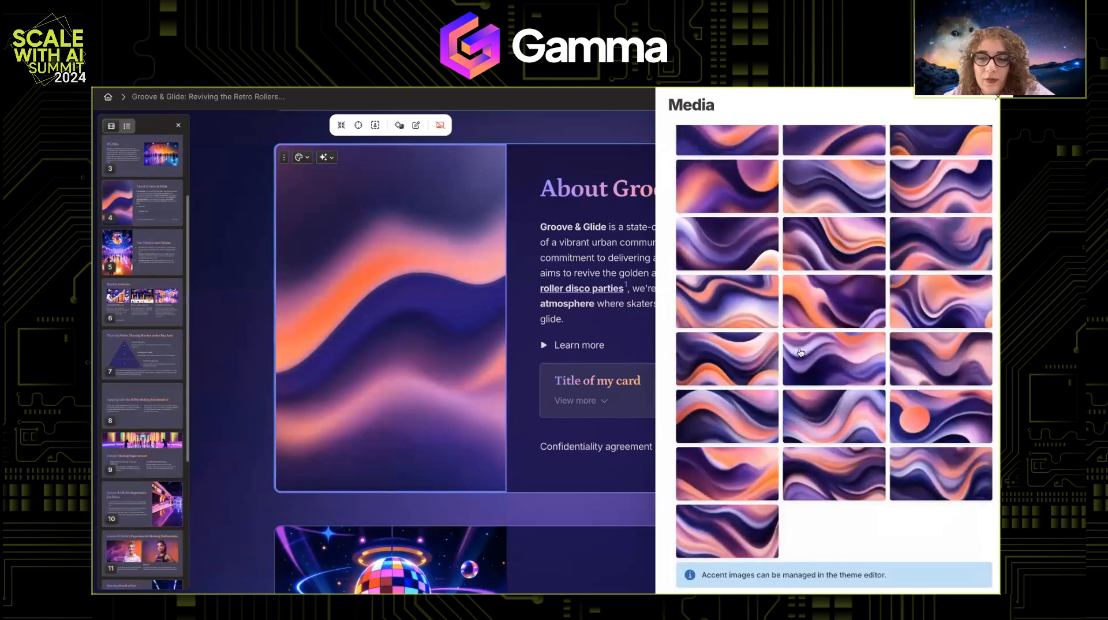
pyautogui.click(819, 234)
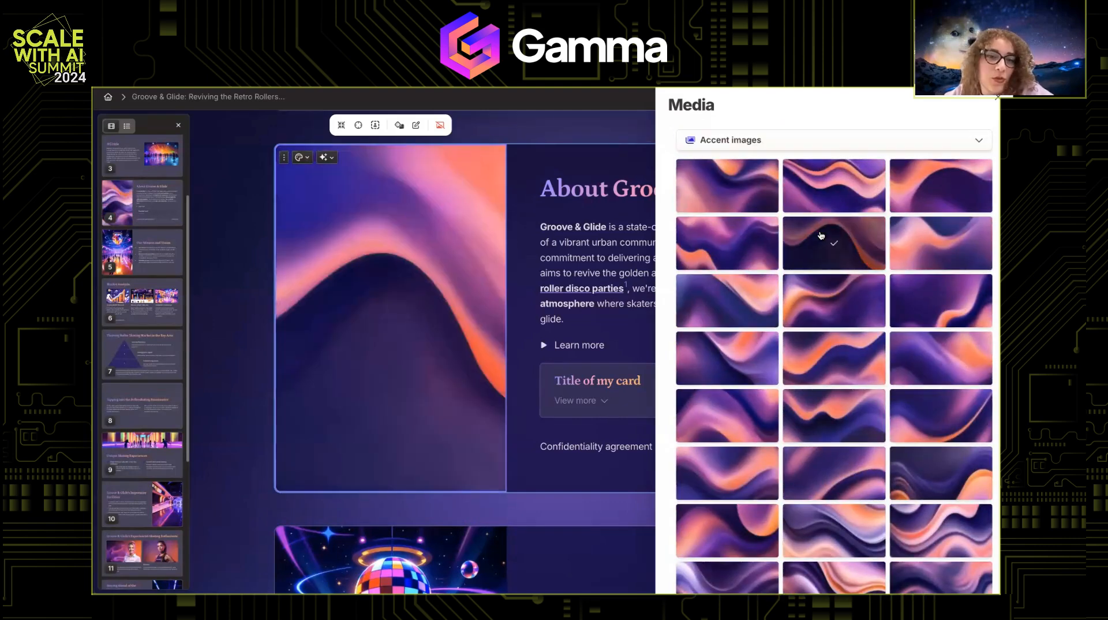
pyautogui.click(823, 195)
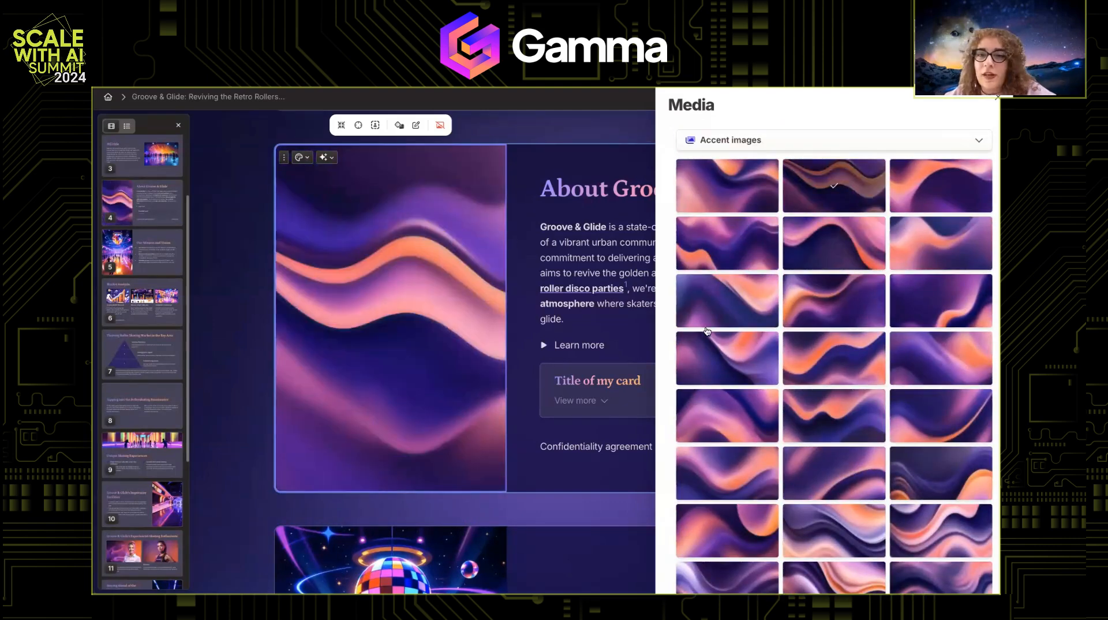
pyautogui.click(715, 255)
pyautogui.click(733, 144)
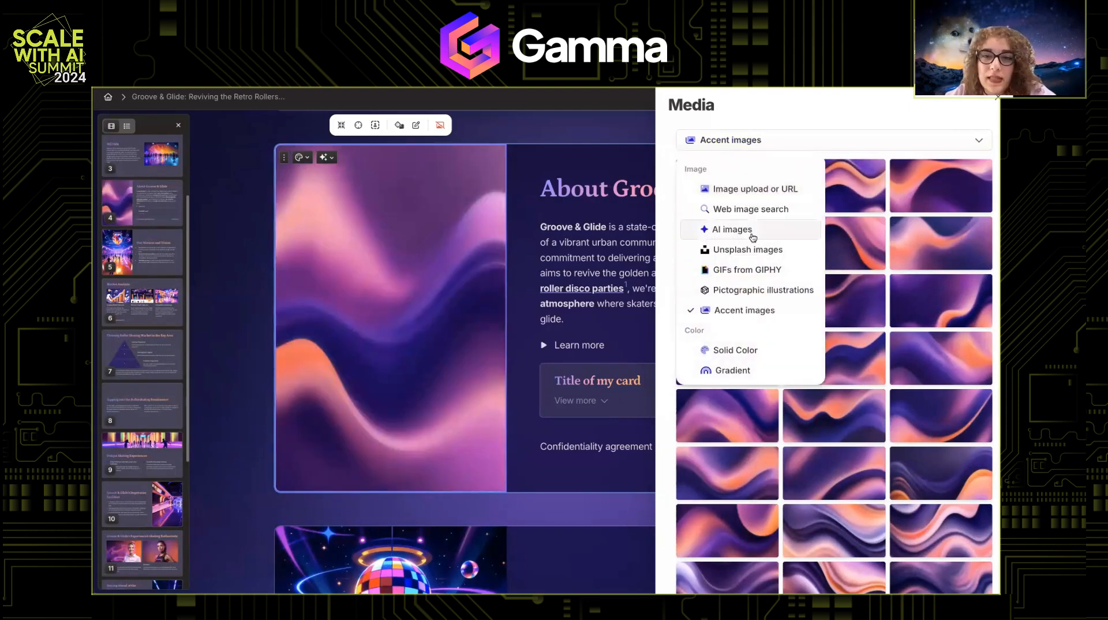
# Fill the About card's image area with the pink theme solid color
pyautogui.click(730, 350)
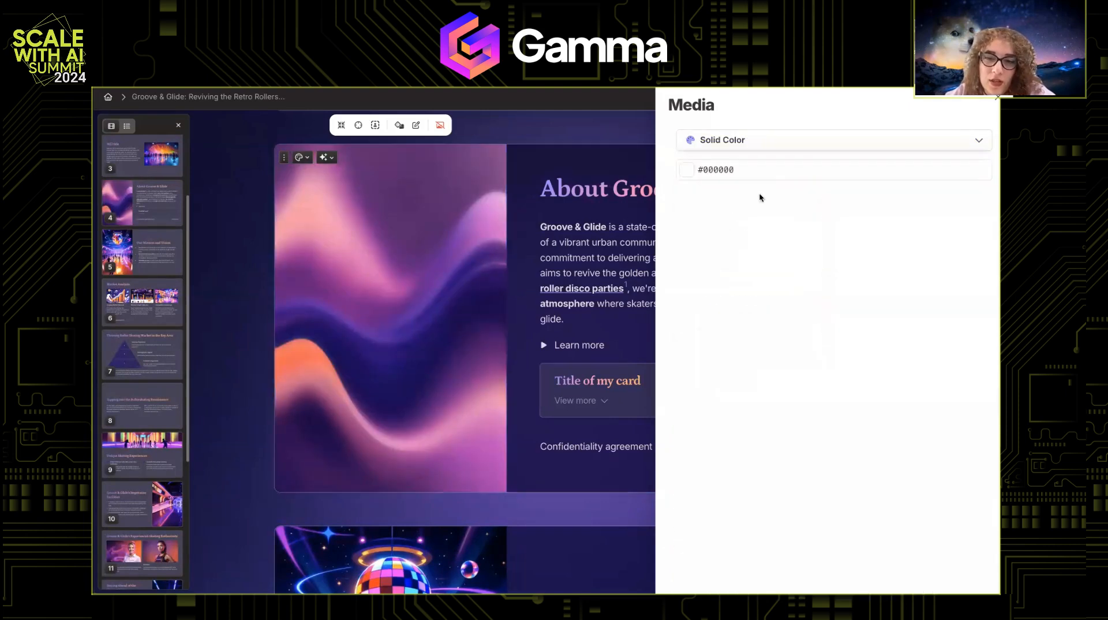
pyautogui.click(688, 174)
pyautogui.click(722, 254)
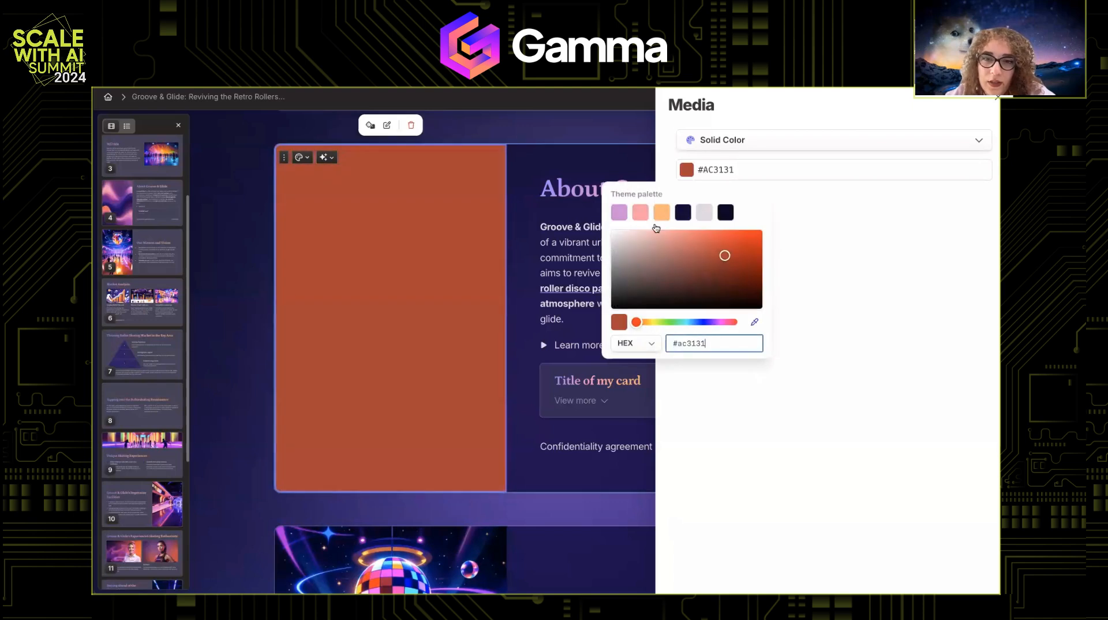
pyautogui.click(618, 212)
pyautogui.click(832, 267)
# Resize the pink panel to about a quarter of the card's width
pyautogui.click(538, 242)
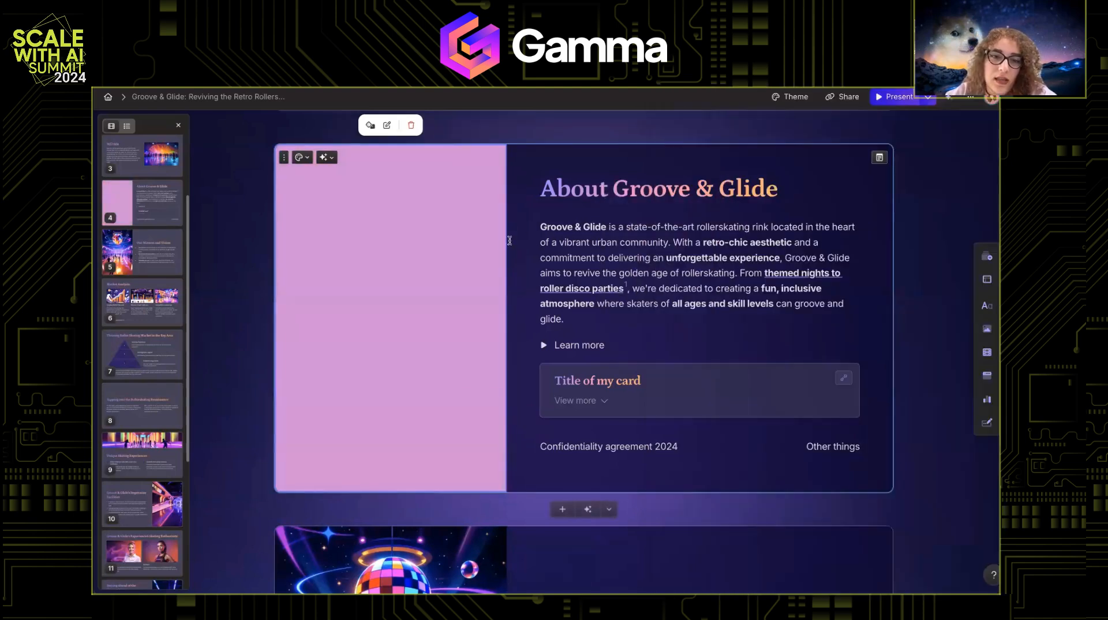
pyautogui.moveTo(387, 242); pyautogui.dragTo(251, 230)
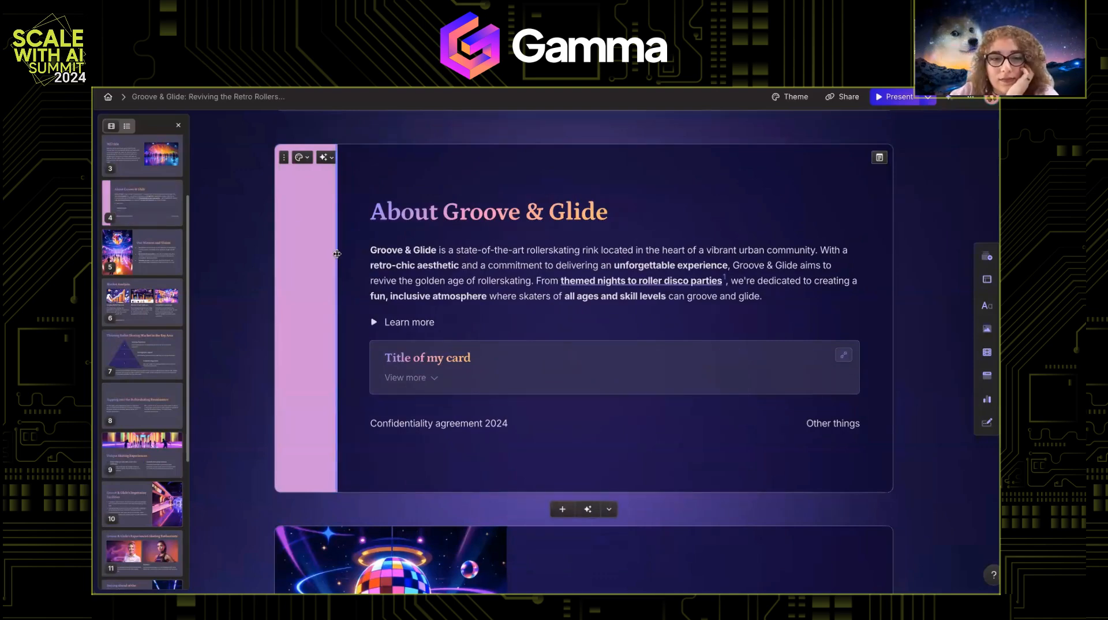
pyautogui.moveTo(336, 252); pyautogui.dragTo(429, 248)
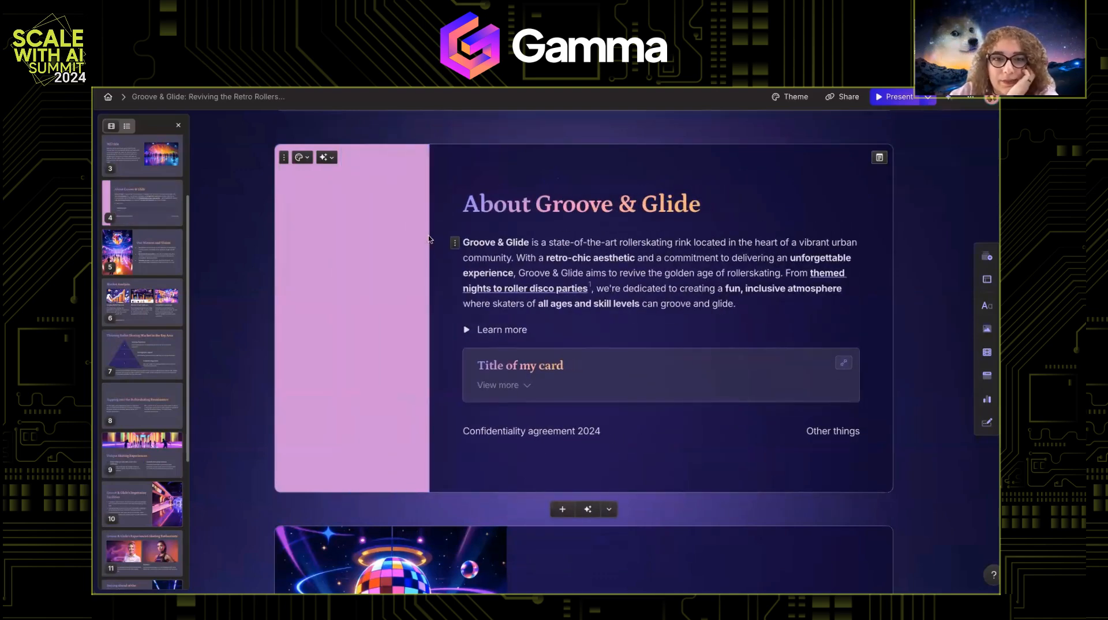
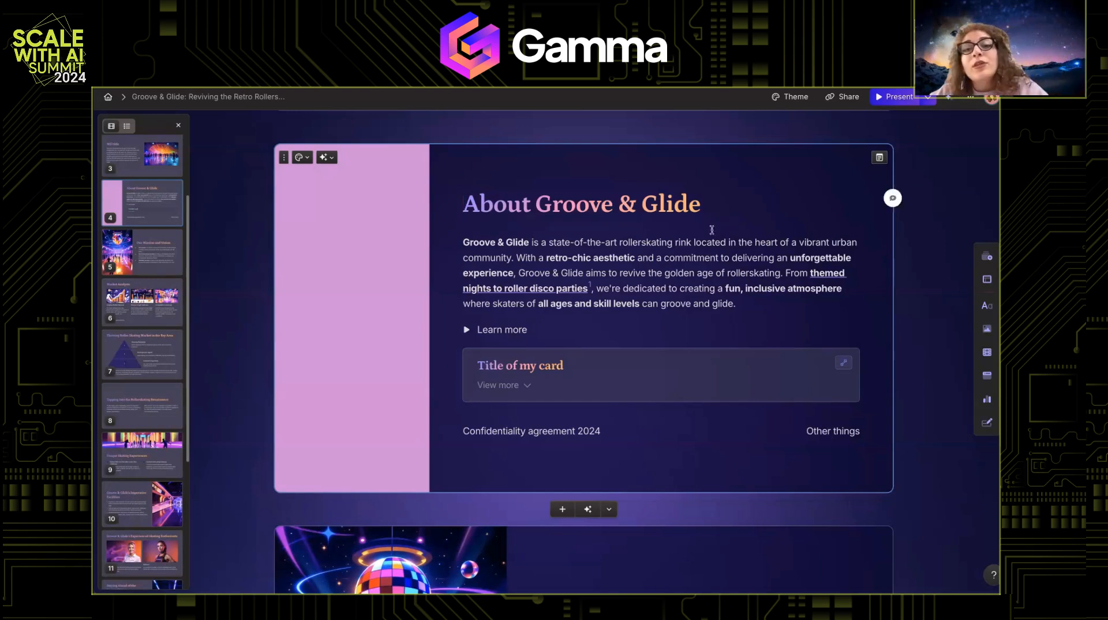
# Insert an empty Video or audio URL embed under the About Groove & Glide title, then open a new browser tab
pyautogui.click(709, 216)
pyautogui.press('Return')
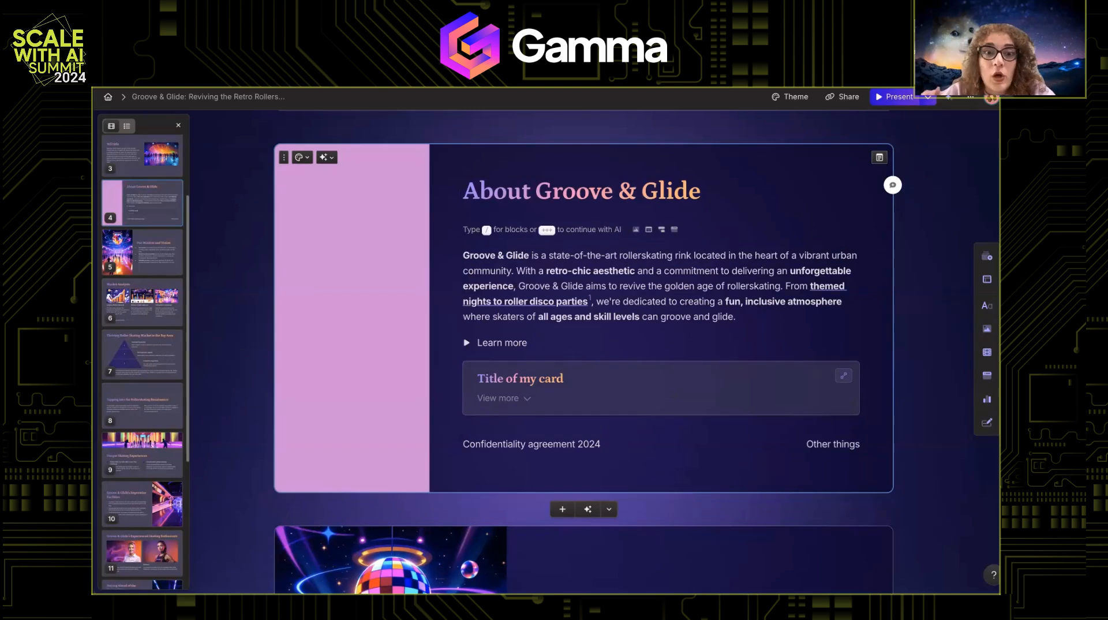
pyautogui.write('/spoti')
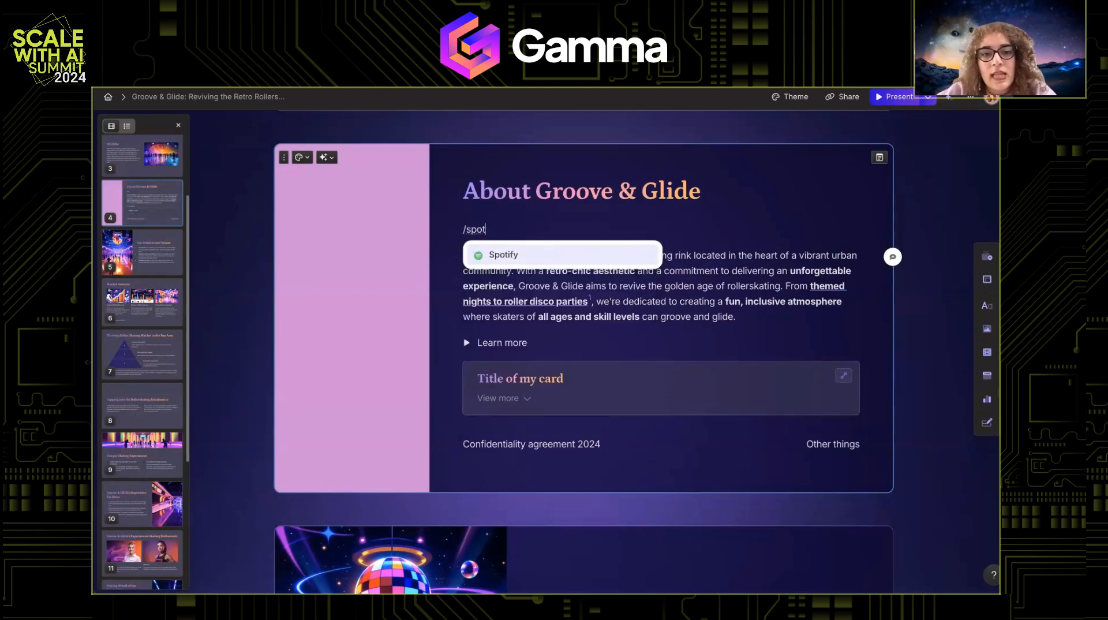
pyautogui.press('BackSpace')
pyautogui.press('BackSpace')
pyautogui.press('BackSpace')
pyautogui.write('oc')
pyautogui.press('BackSpace')
pyautogui.press('BackSpace')
pyautogui.press('BackSpace')
pyautogui.write('url')
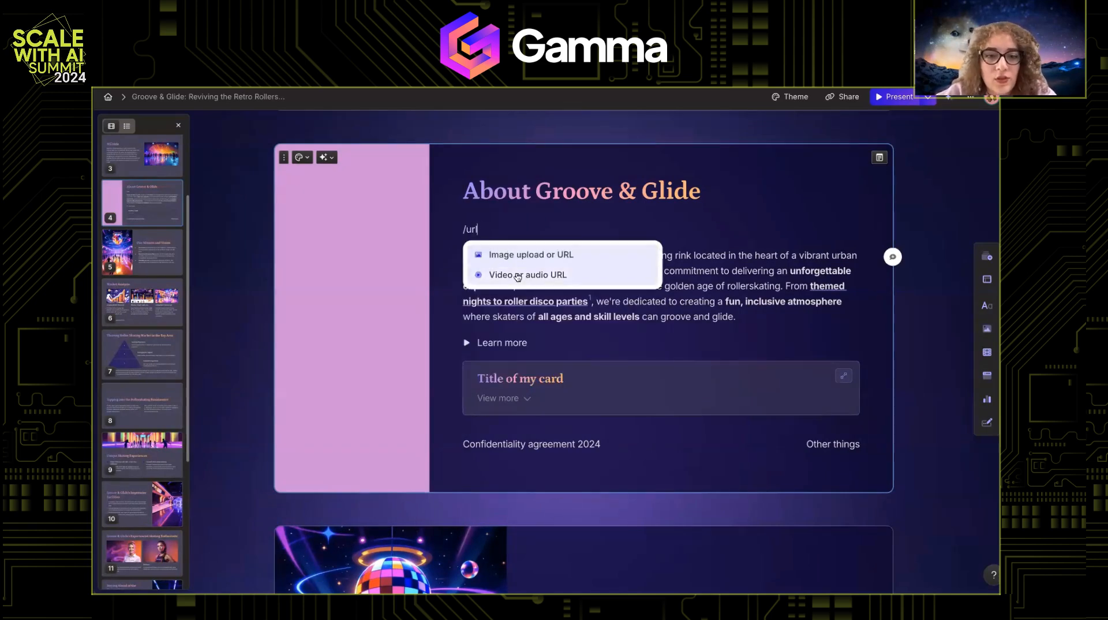
pyautogui.click(525, 275)
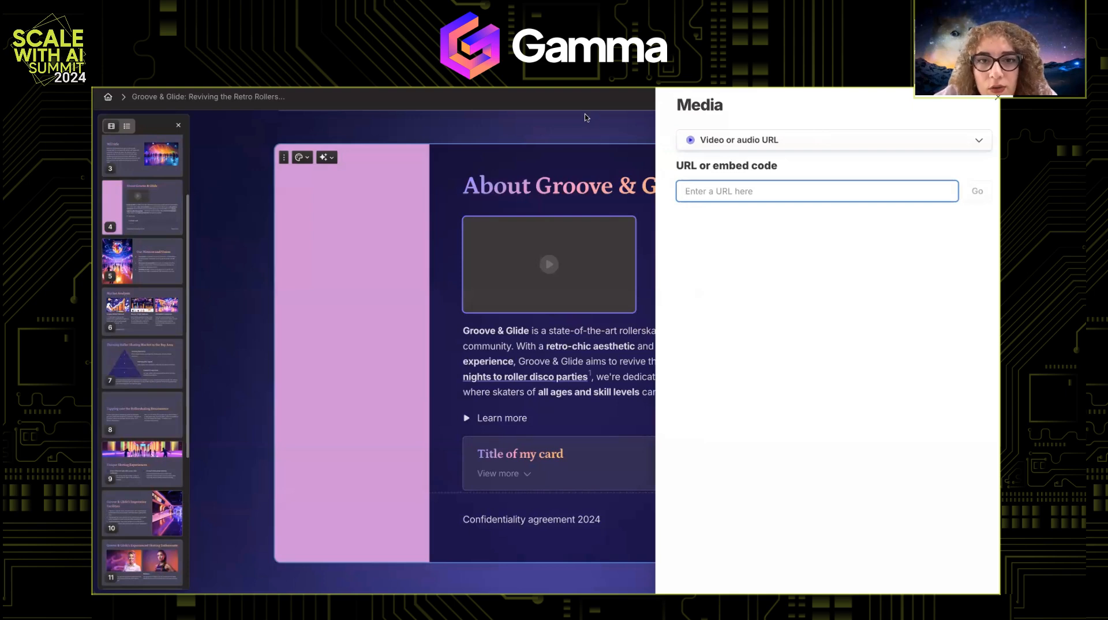
pyautogui.hotkey('ctrl', 't')
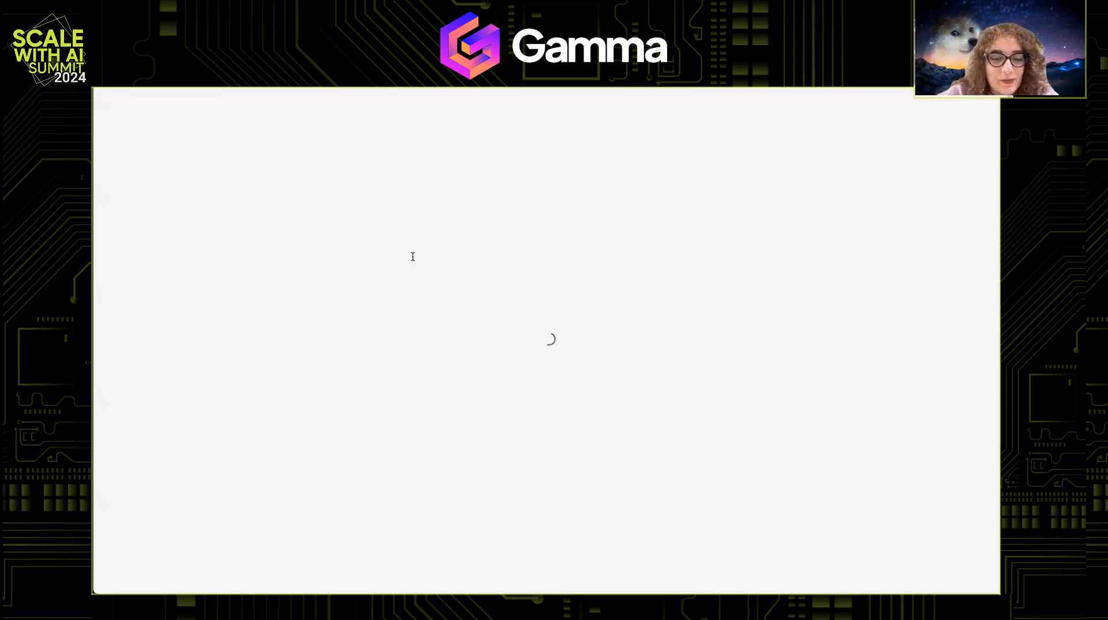
# Scroll the LA trip recap deck down to the 'A talented musician' card with its Spotify tracks
pyautogui.scroll(-10, 413, 256)
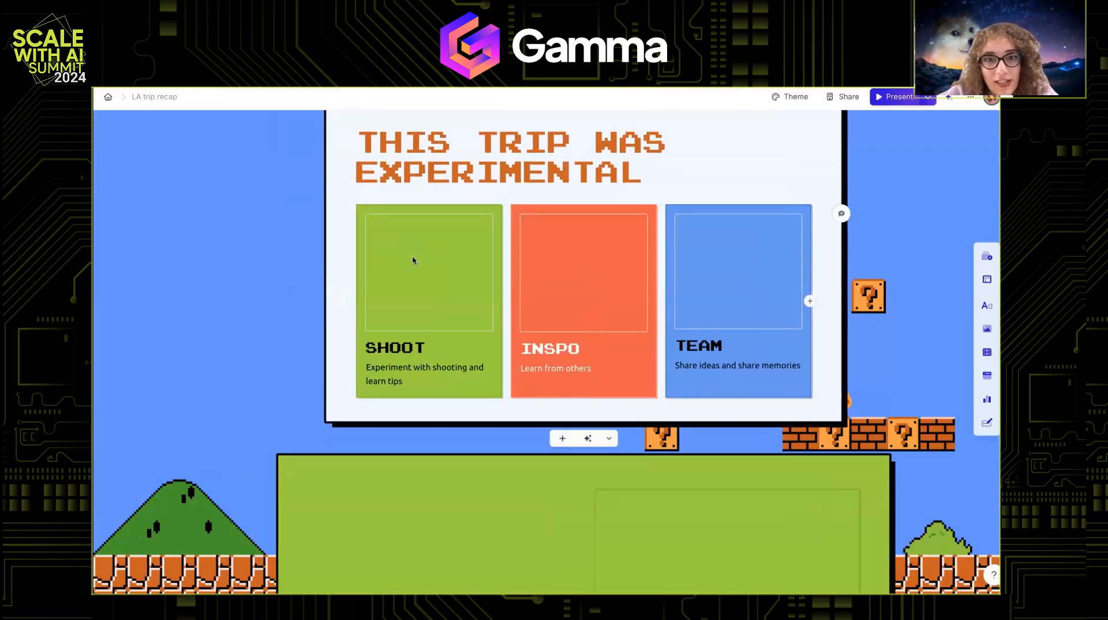
pyautogui.scroll(-10, 413, 259)
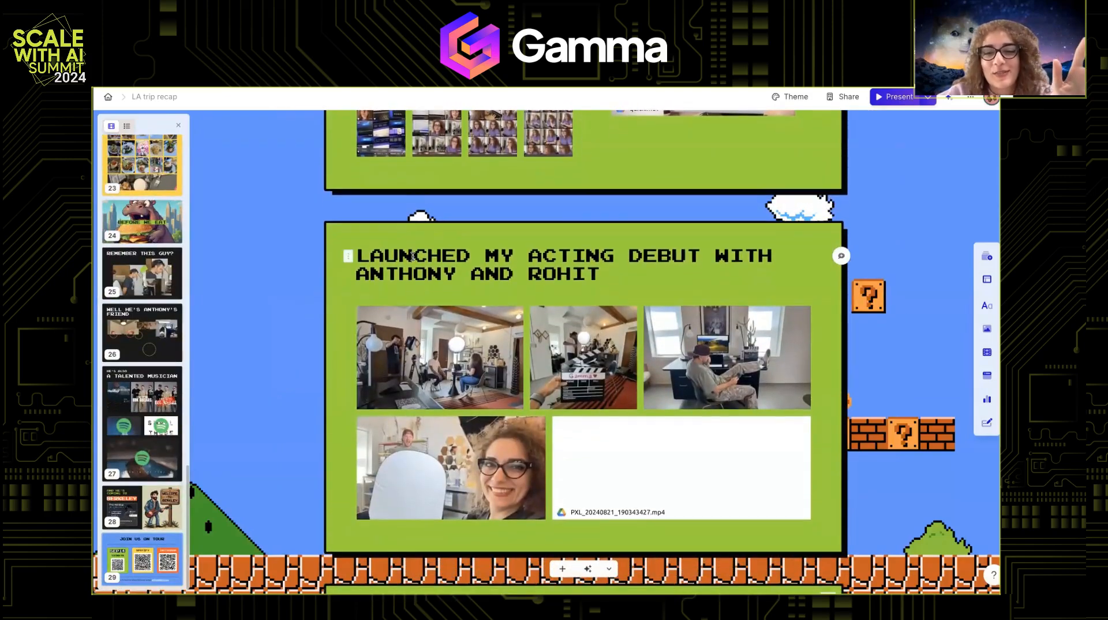
pyautogui.scroll(-10, 413, 257)
pyautogui.scroll(-10, 412, 256)
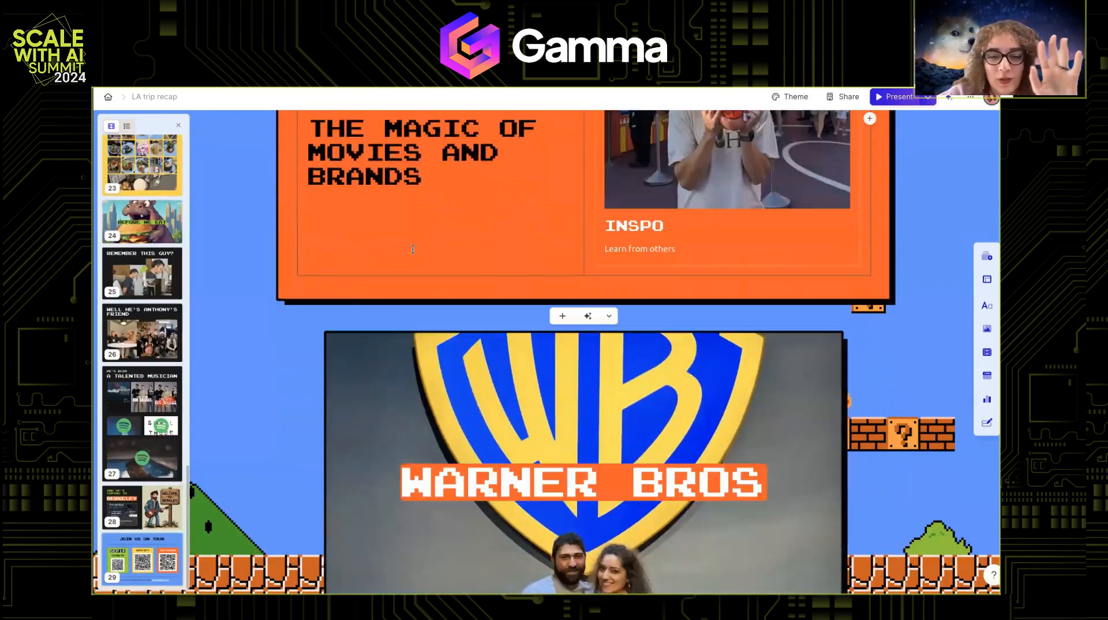
pyautogui.scroll(-12, 412, 251)
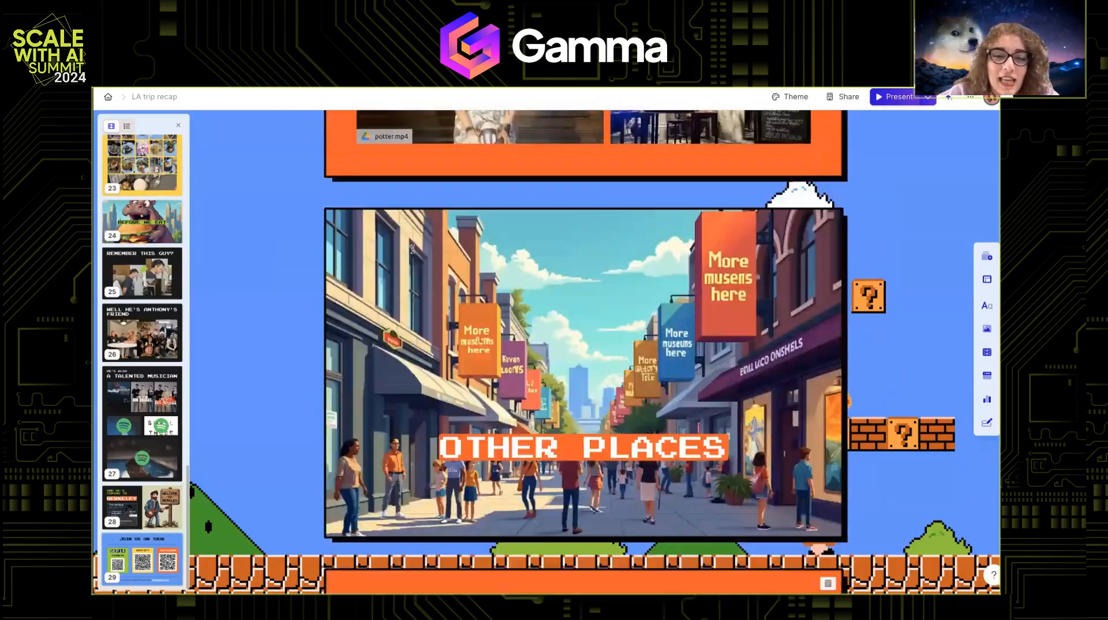
pyautogui.scroll(-15, 412, 248)
pyautogui.scroll(6, 412, 251)
pyautogui.scroll(-1, 414, 252)
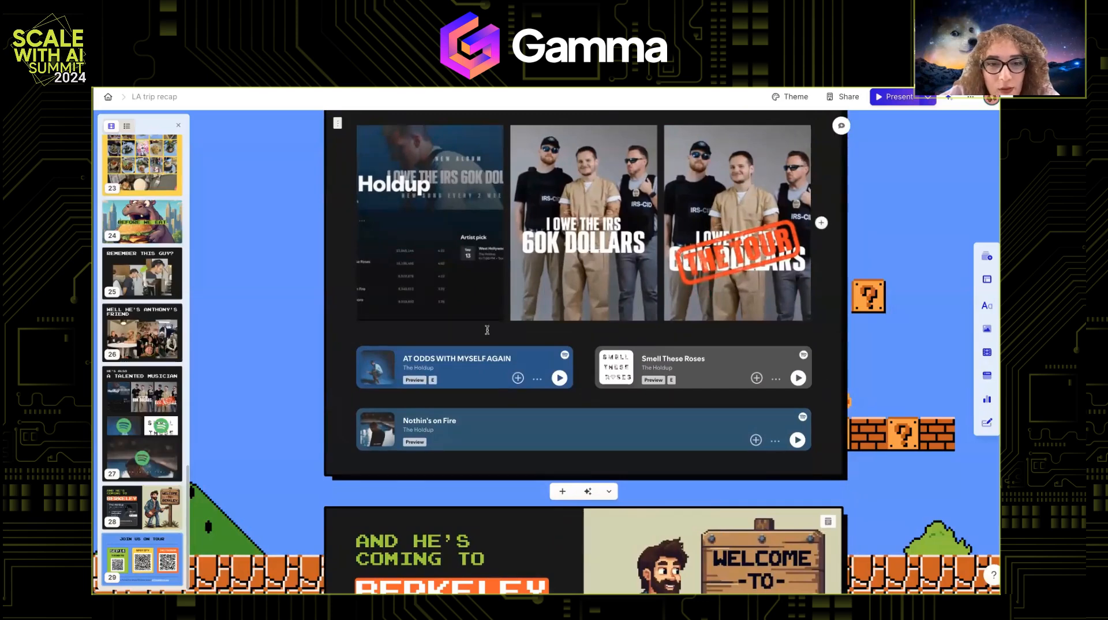
# Insert an empty Spotify embed above the musician card's tracks and preview 'AT ODDS WITH MYSELF AGAIN'
pyautogui.click(485, 333)
pyautogui.write('/spot')
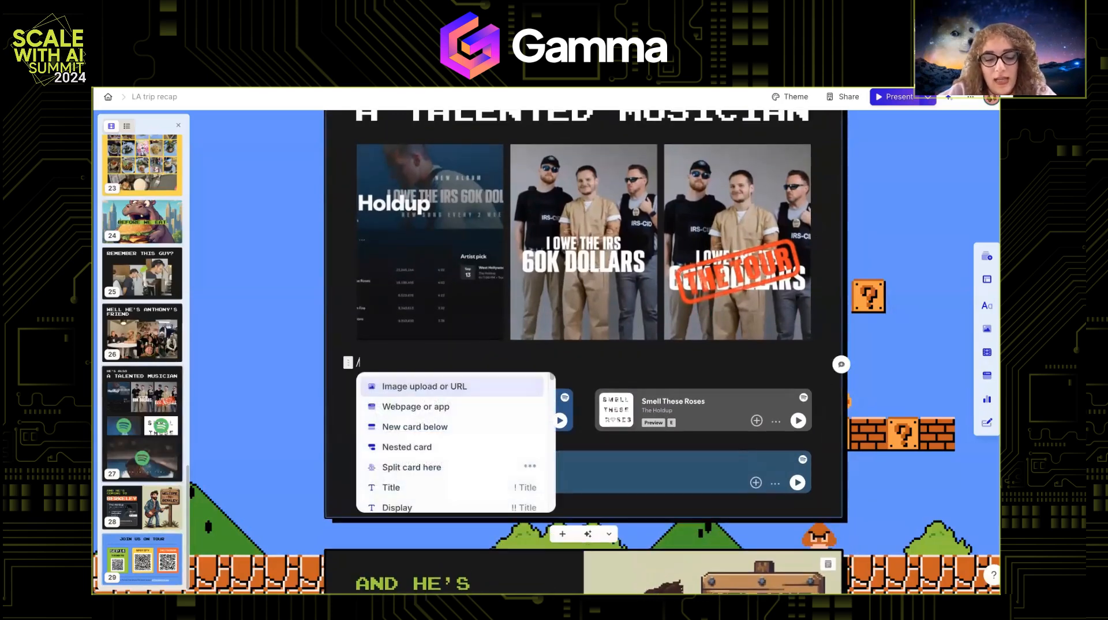
pyautogui.press('BackSpace')
pyautogui.press('BackSpace')
pyautogui.press('BackSpace')
pyautogui.press('BackSpace')
pyautogui.write('url')
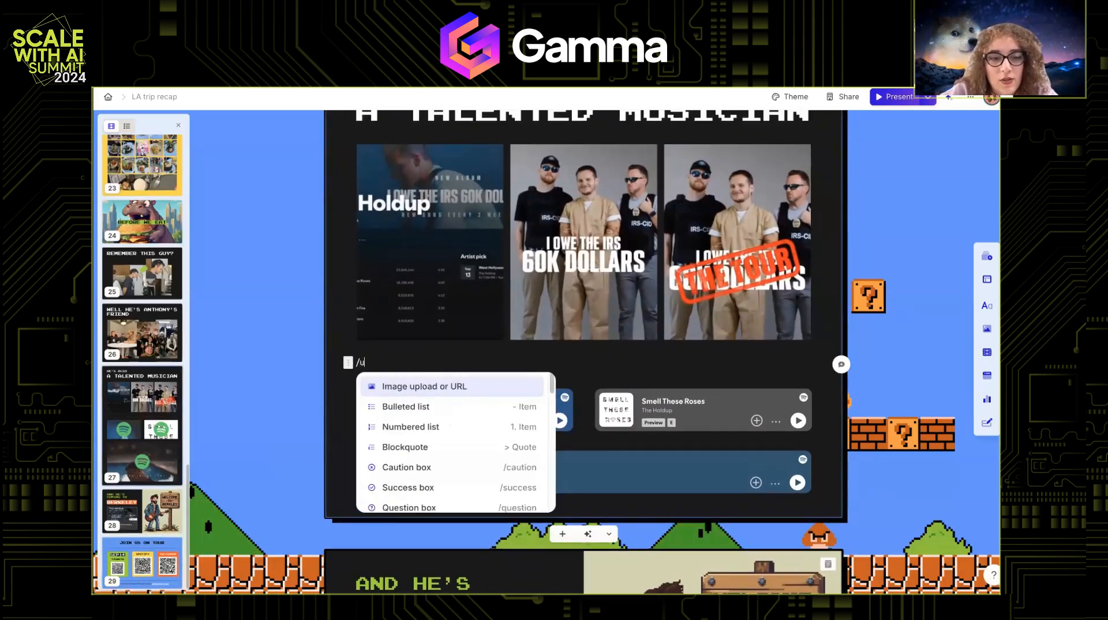
pyautogui.press('BackSpace')
pyautogui.press('BackSpace')
pyautogui.press('BackSpace')
pyautogui.press('BackSpace')
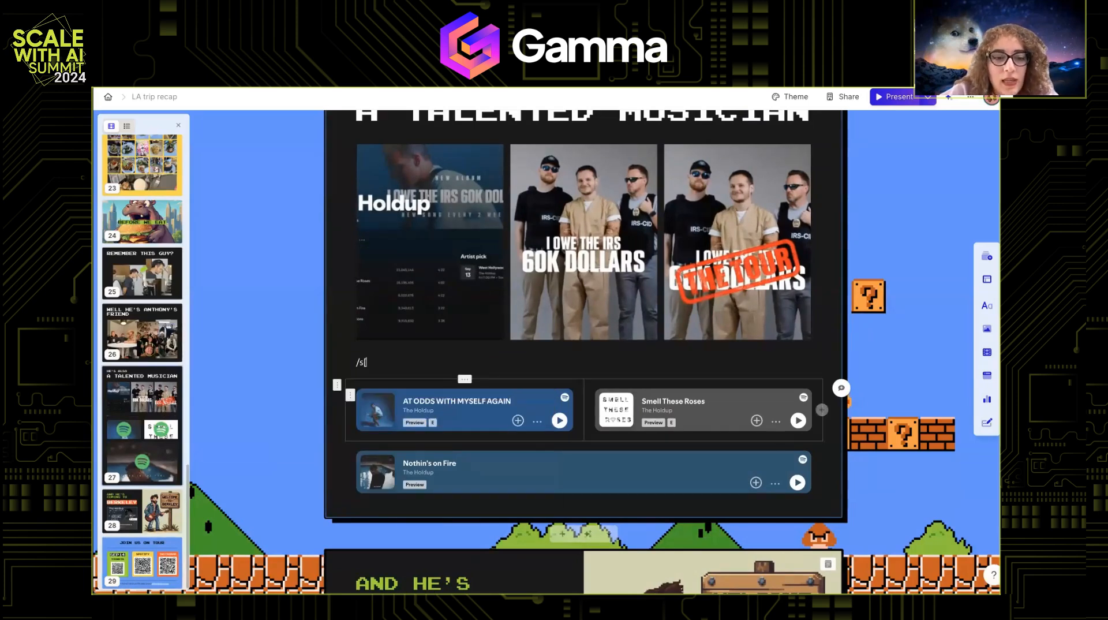
pyautogui.write('/spo')
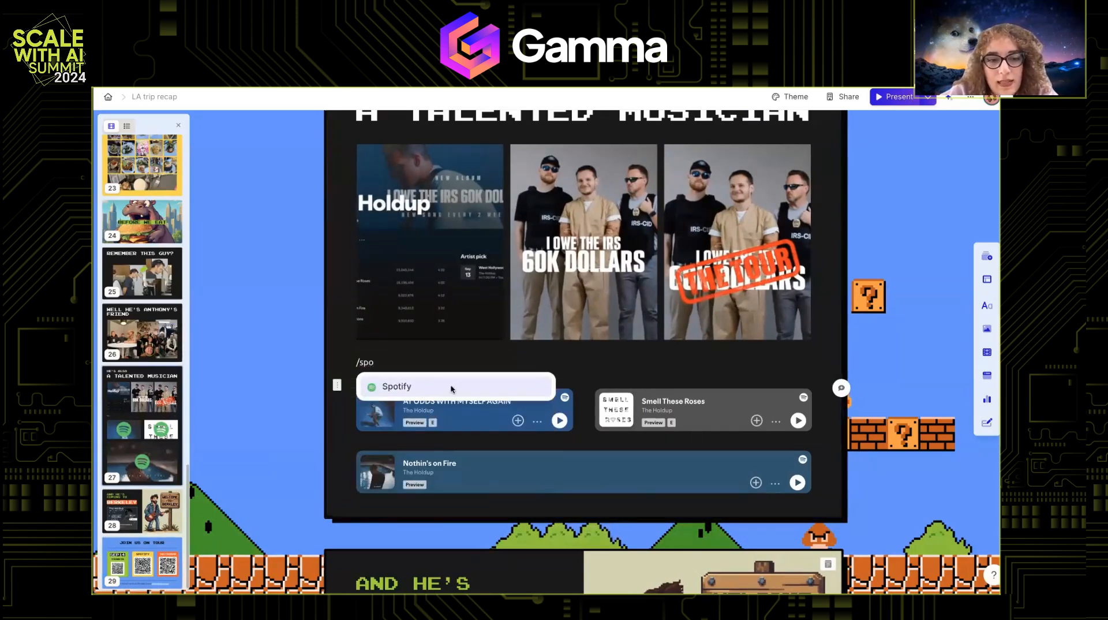
pyautogui.press('Return')
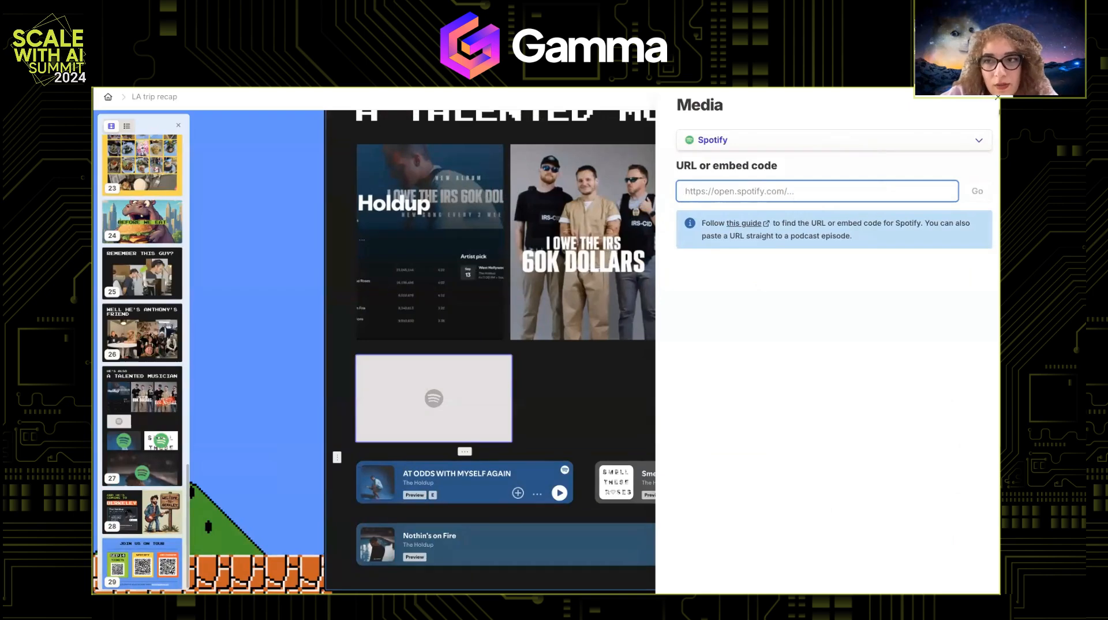
pyautogui.click(997, 101)
pyautogui.scroll(-2, 540, 498)
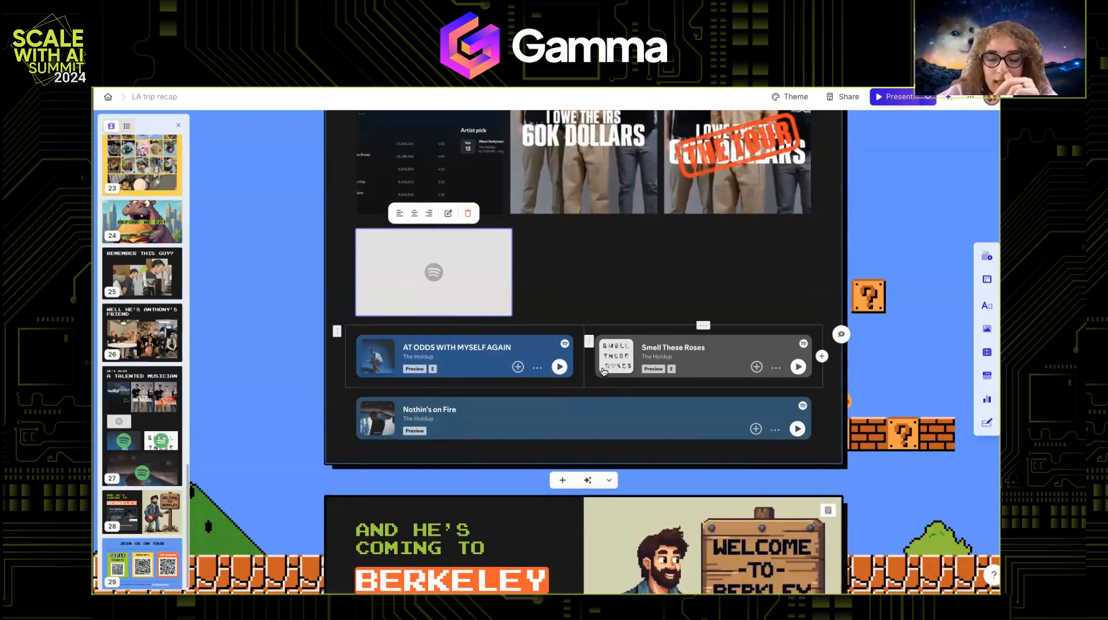
pyautogui.click(559, 368)
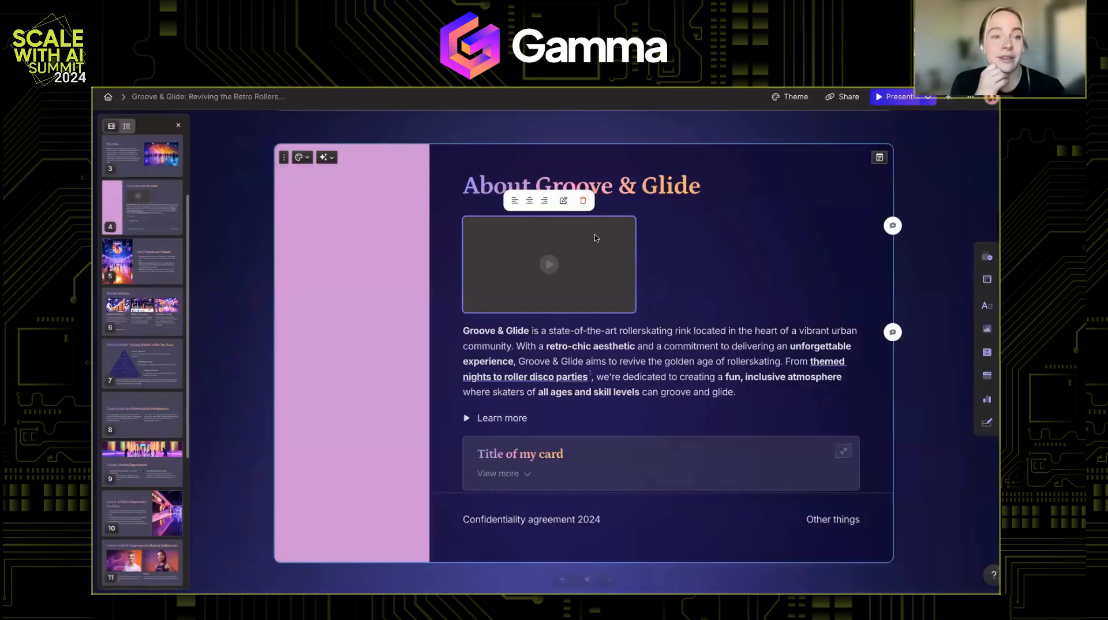
# Scroll back to the About Groove & Glide card, then open and close its Edit with AI menu
pyautogui.scroll(1, 805, 281)
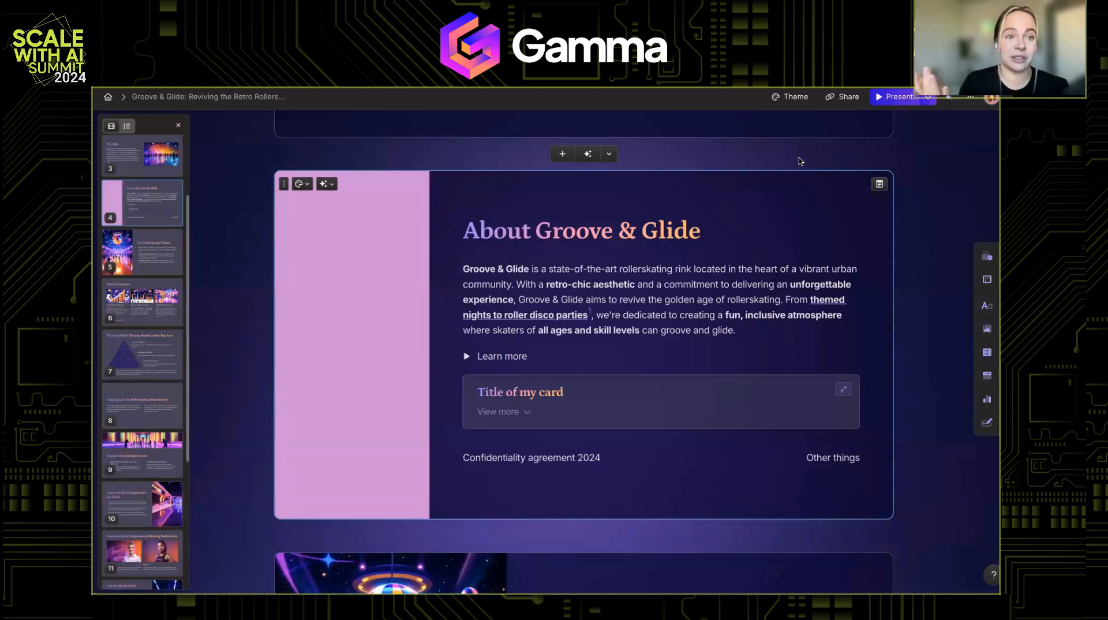
pyautogui.scroll(1, 799, 162)
pyautogui.scroll(-1, 799, 157)
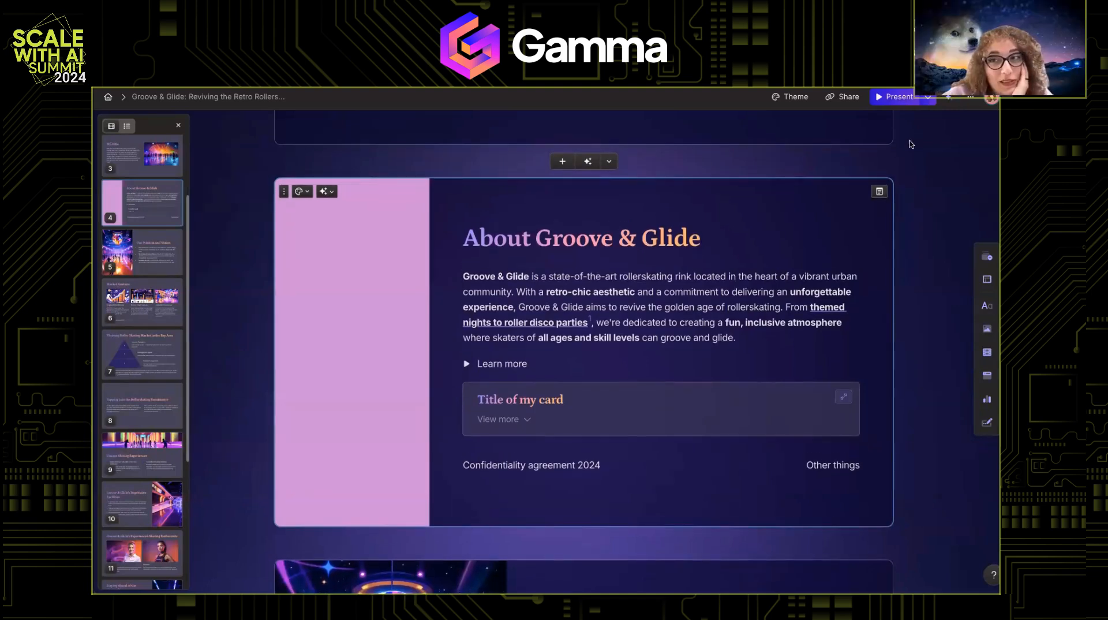
pyautogui.scroll(2, 910, 141)
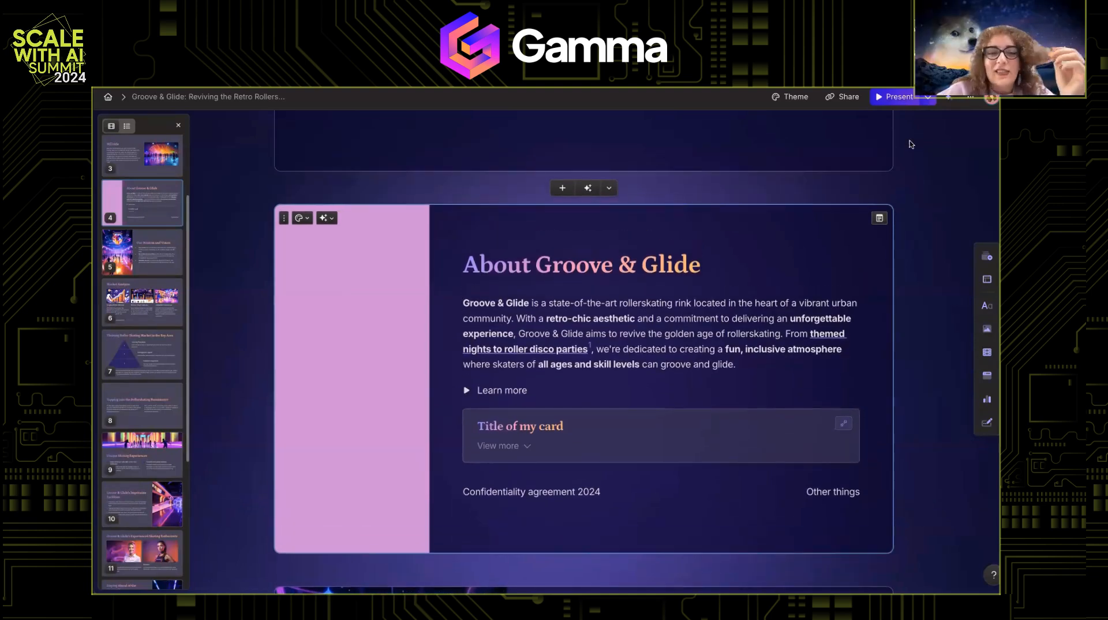
pyautogui.click(323, 218)
pyautogui.click(326, 219)
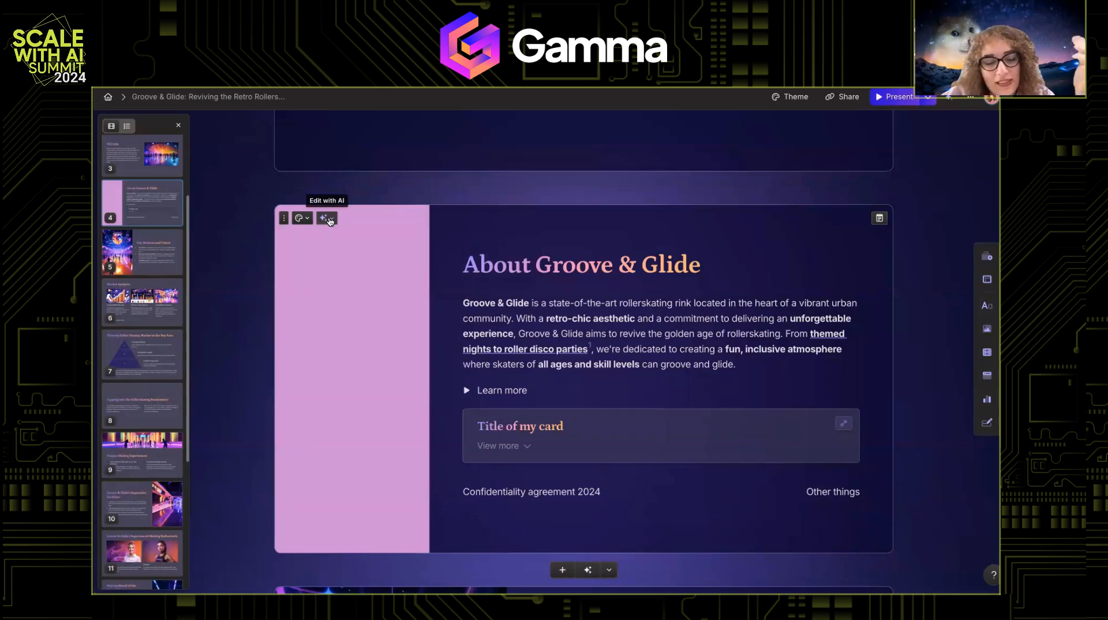
# Dismiss the card and all-cards AI menus, then open the '...' deck options menu
pyautogui.click(330, 220)
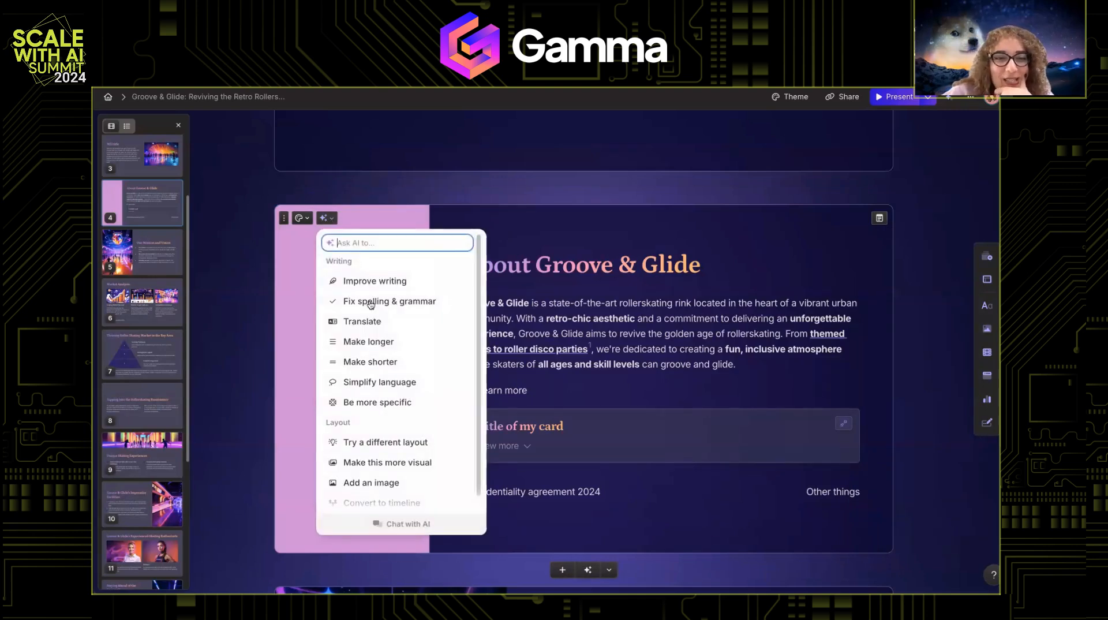
pyautogui.click(656, 294)
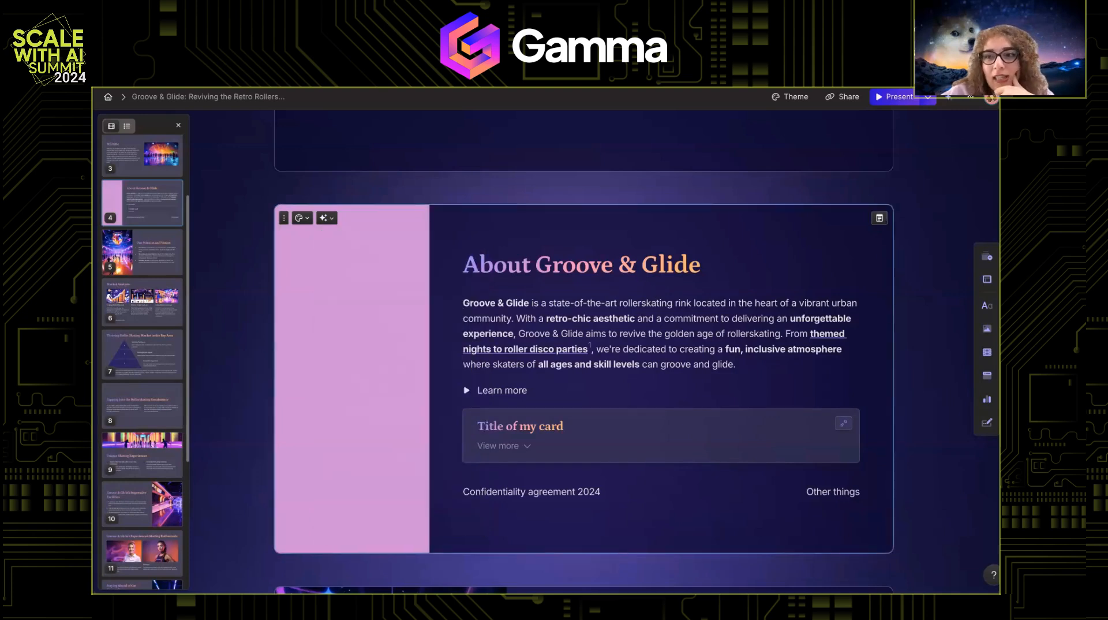
pyautogui.click(948, 100)
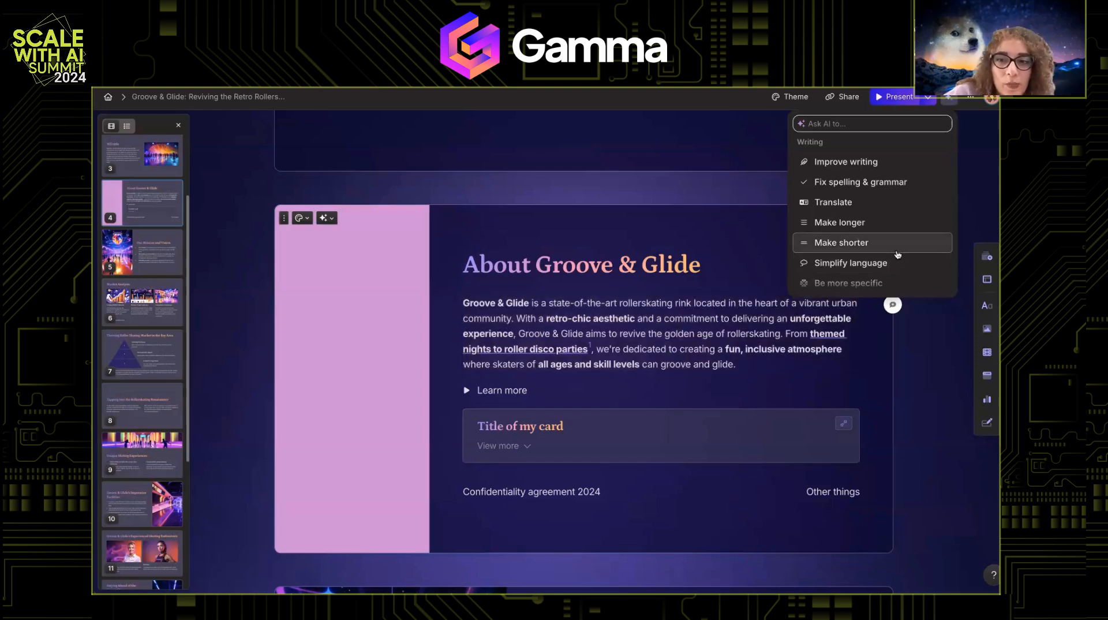
pyautogui.press('Escape')
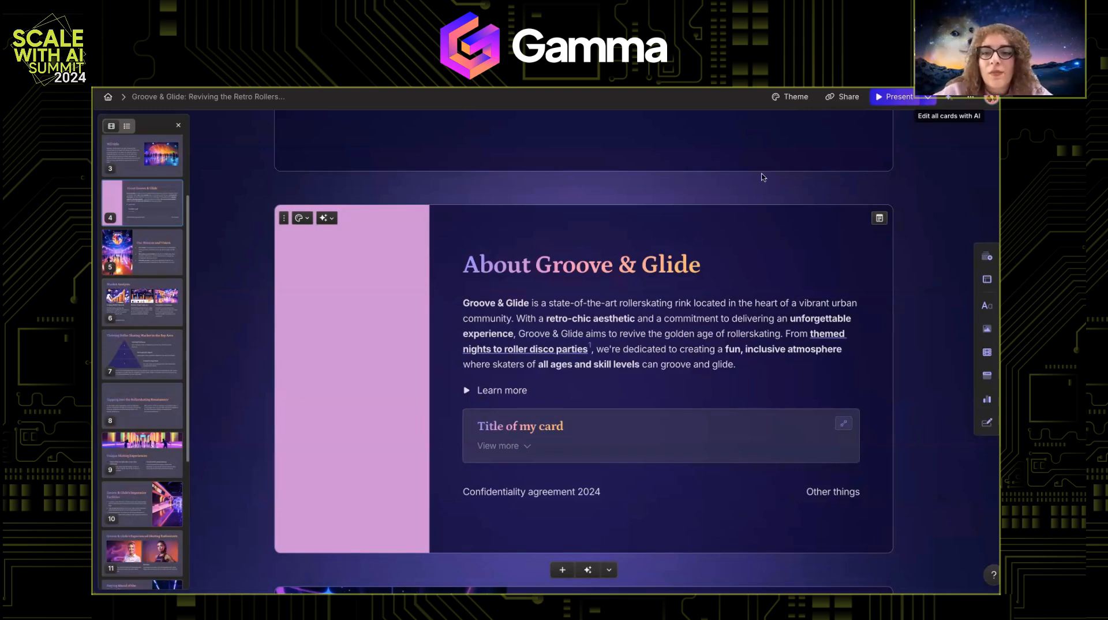
pyautogui.click(969, 96)
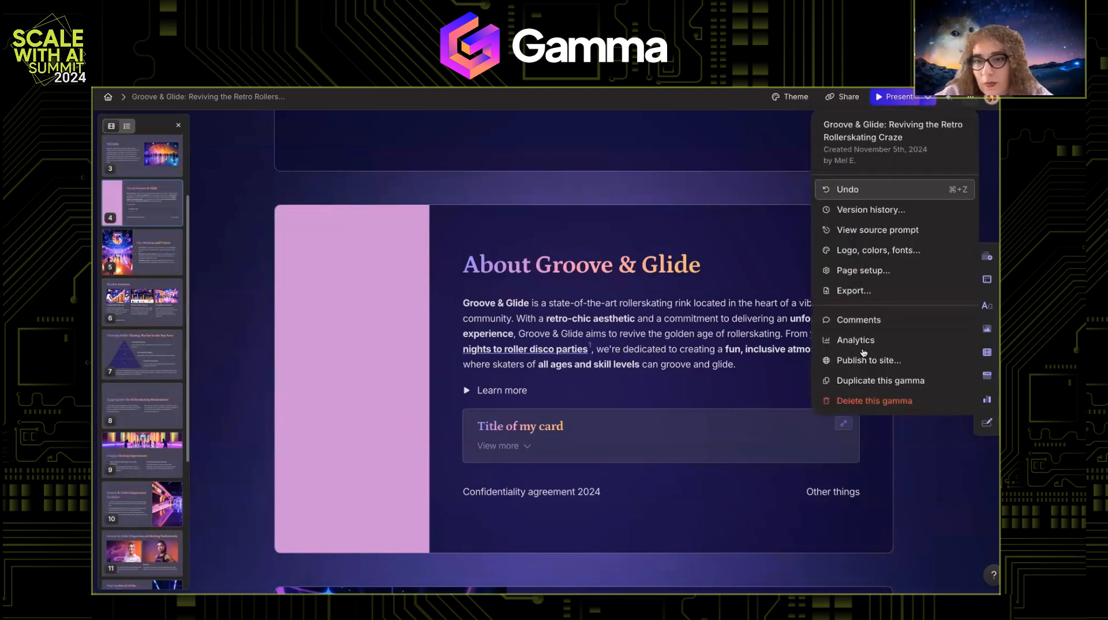
# Duplicate the Groove & Glide deck and translate the copy into Français via Edit all cards with AI
pyautogui.click(841, 382)
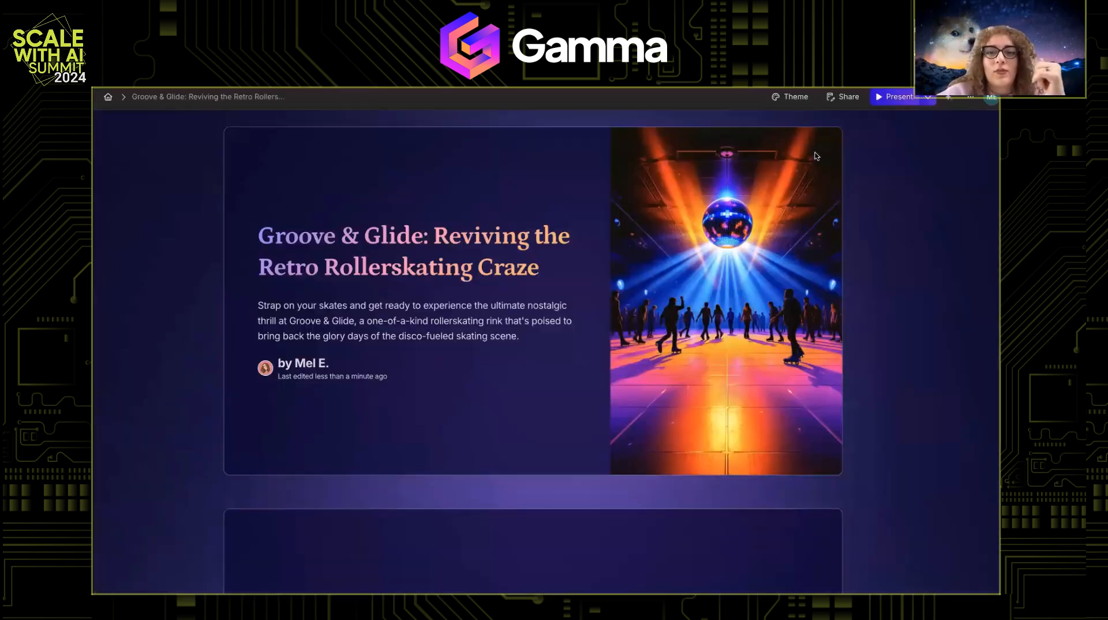
pyautogui.click(948, 96)
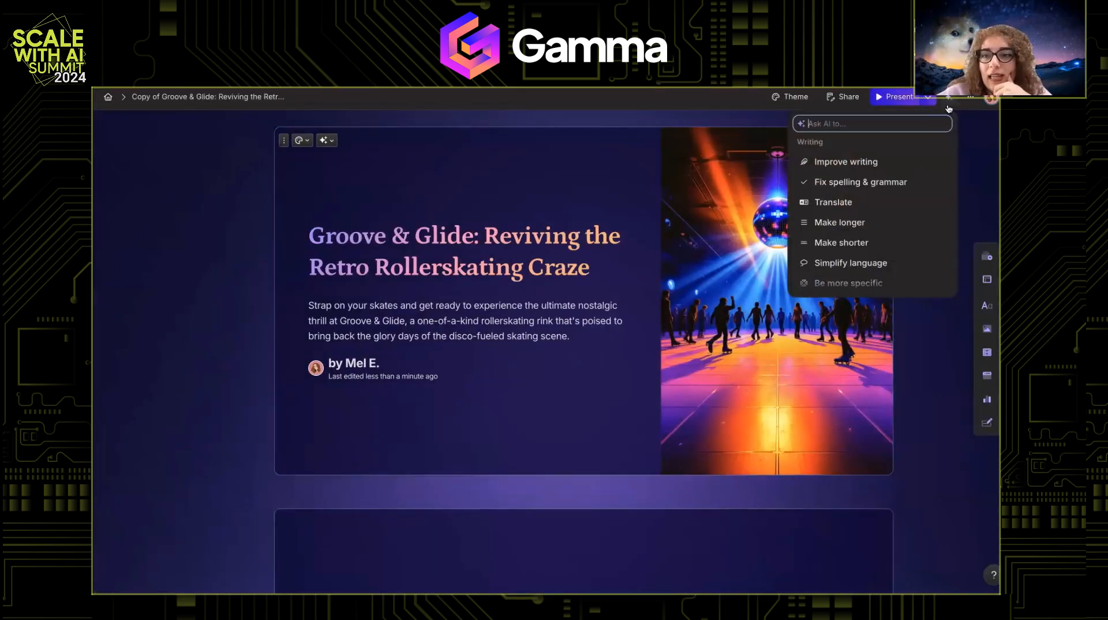
pyautogui.click(871, 200)
pyautogui.click(559, 222)
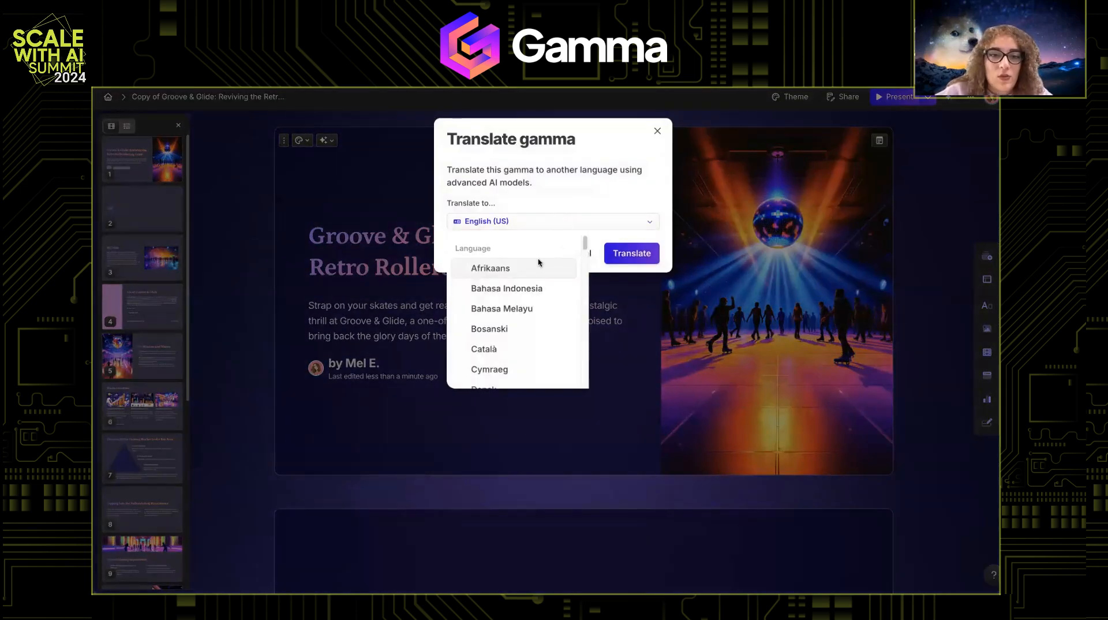
pyautogui.scroll(-5, 535, 321)
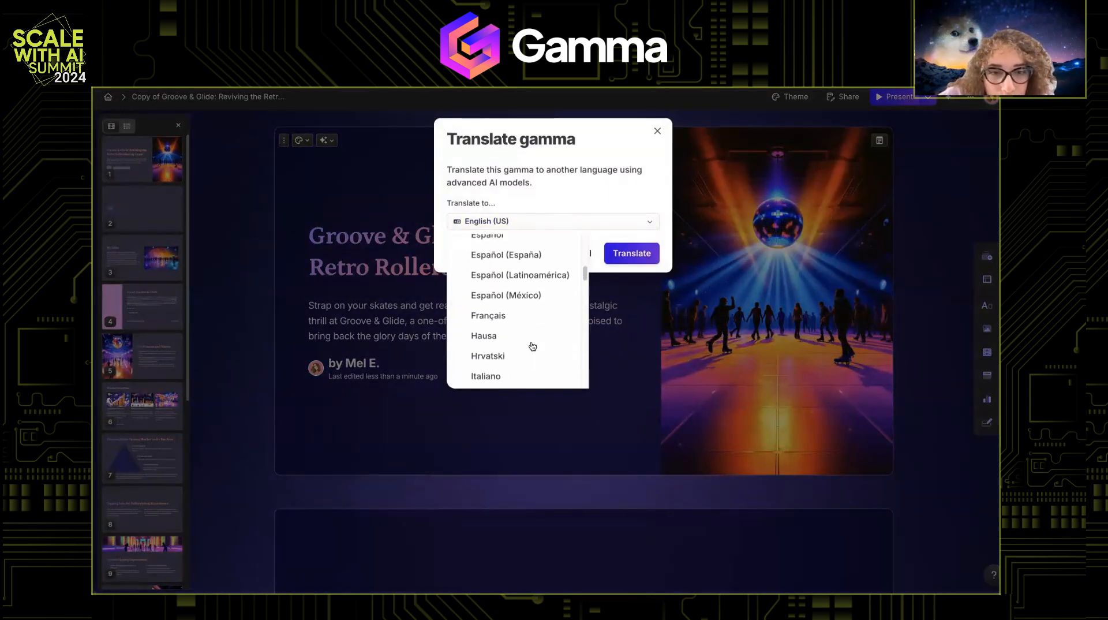
pyautogui.click(523, 315)
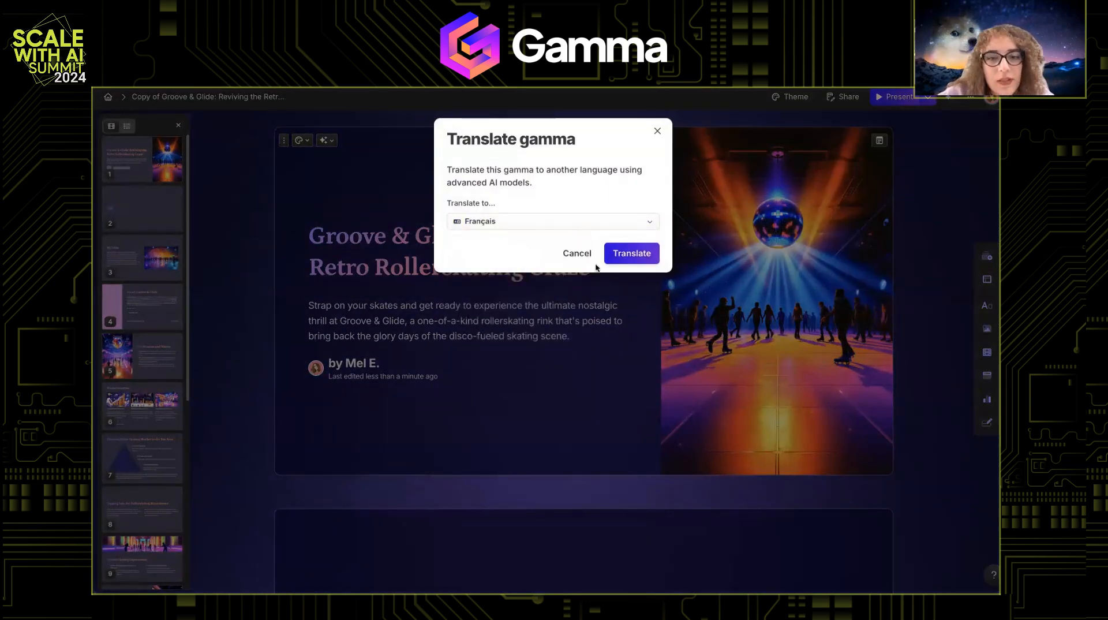
pyautogui.click(643, 254)
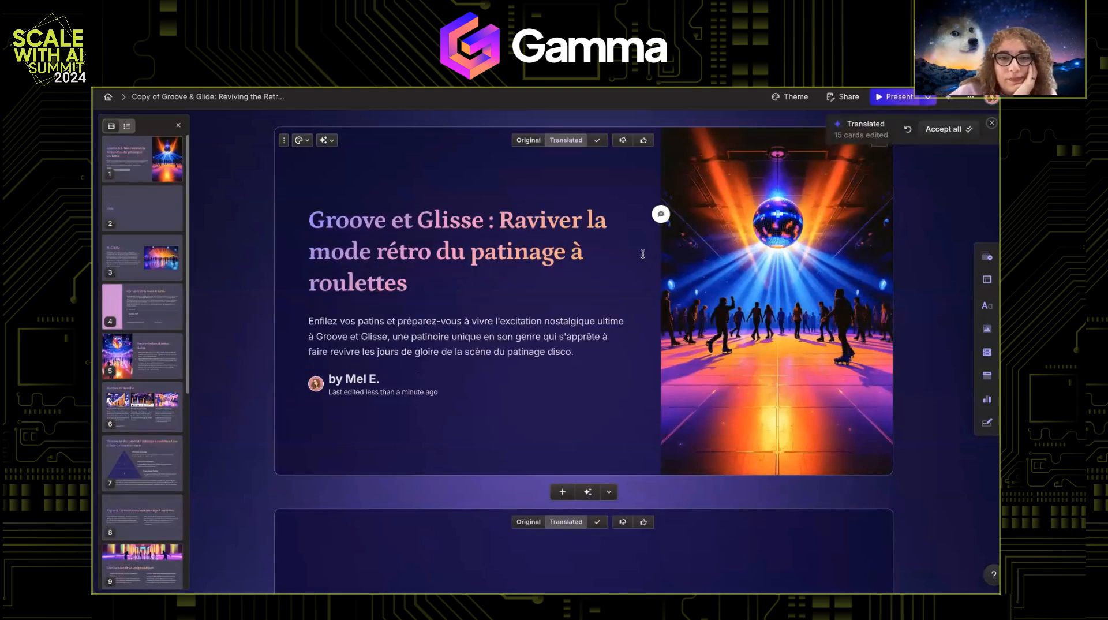
pyautogui.scroll(-1, 529, 335)
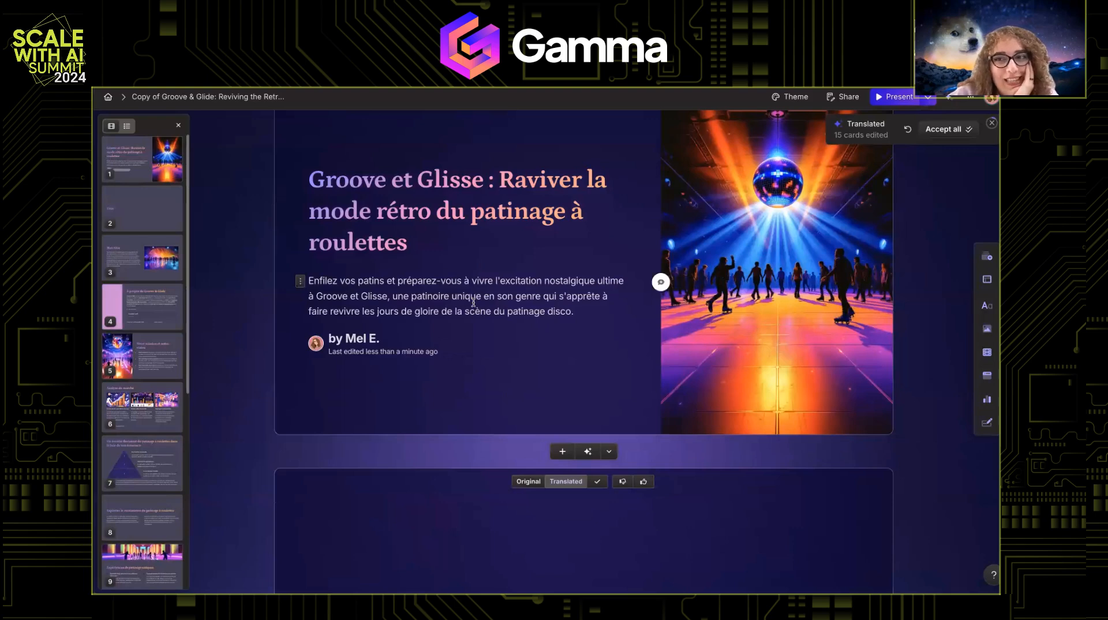
pyautogui.scroll(-1, 473, 301)
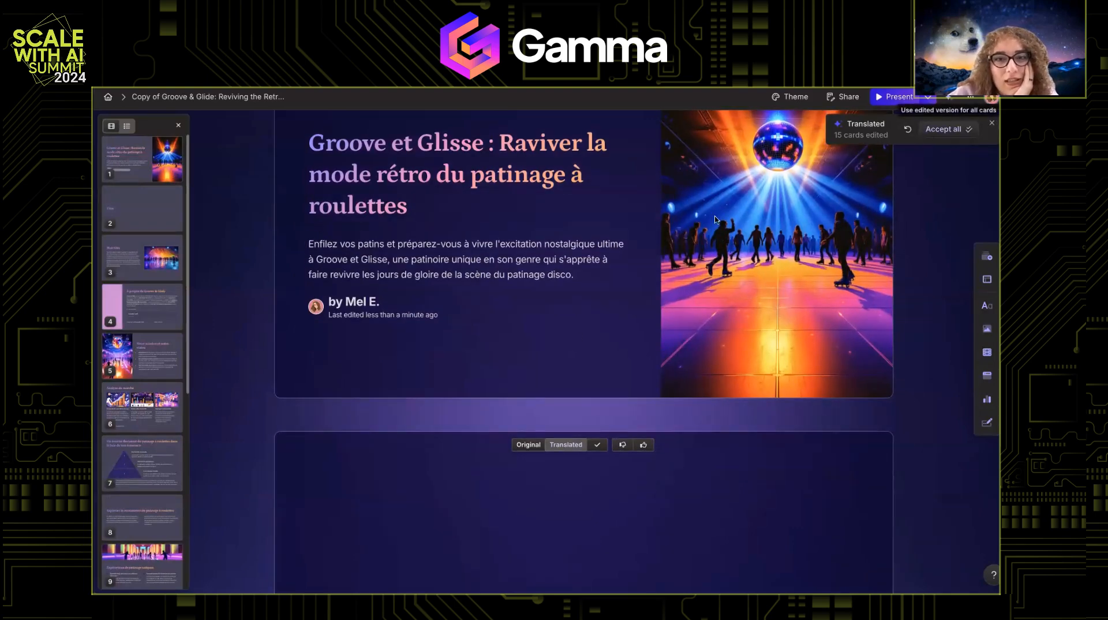
pyautogui.scroll(-10, 578, 337)
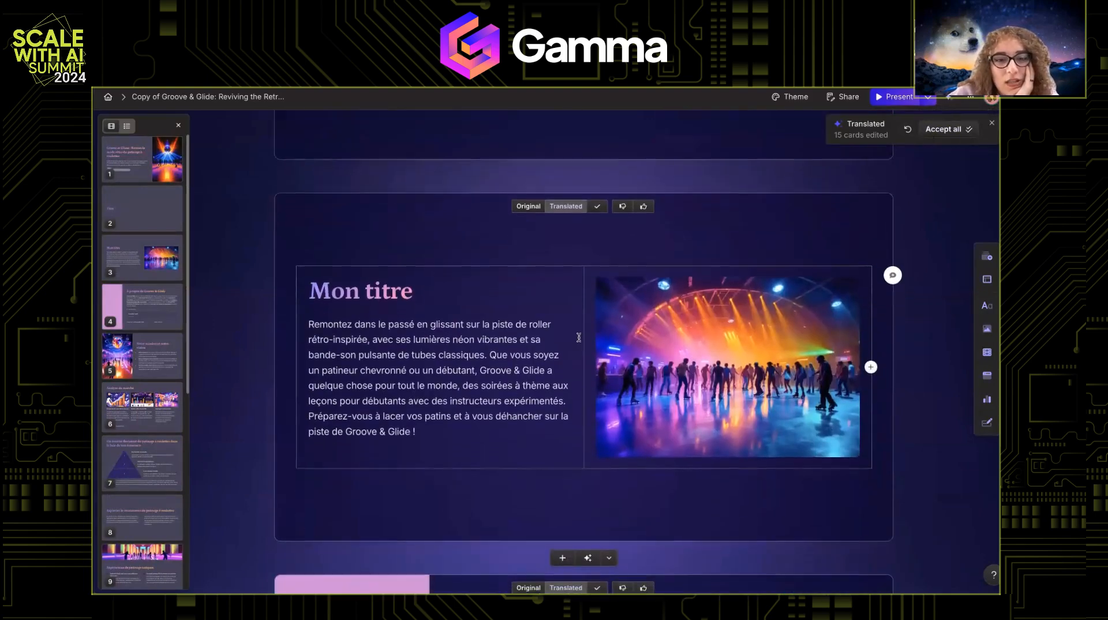
pyautogui.scroll(-1, 578, 337)
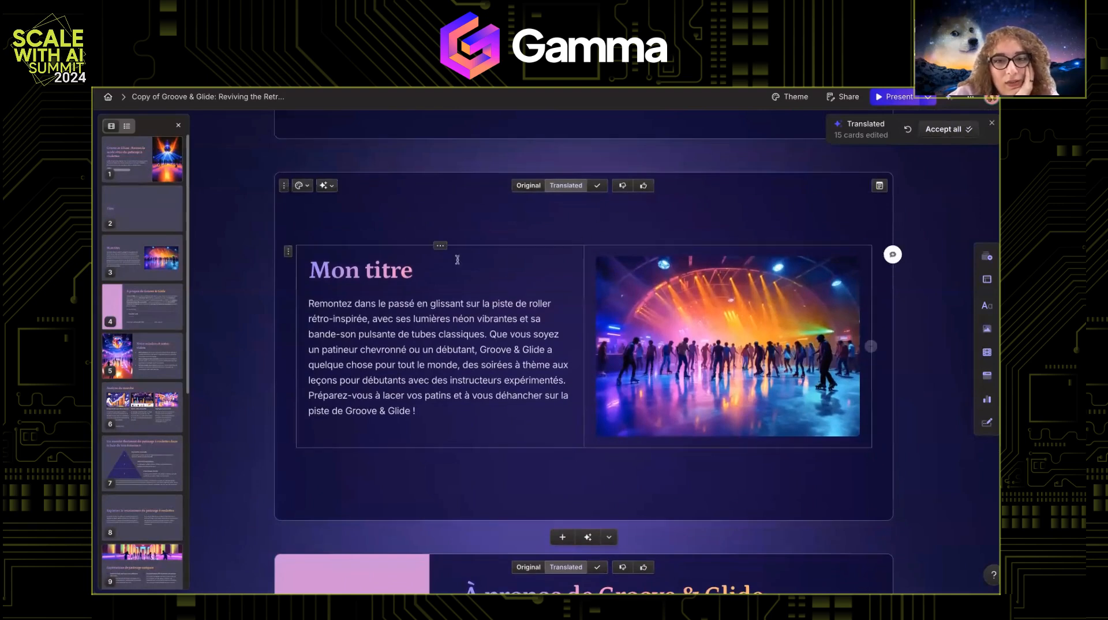
pyautogui.click(525, 186)
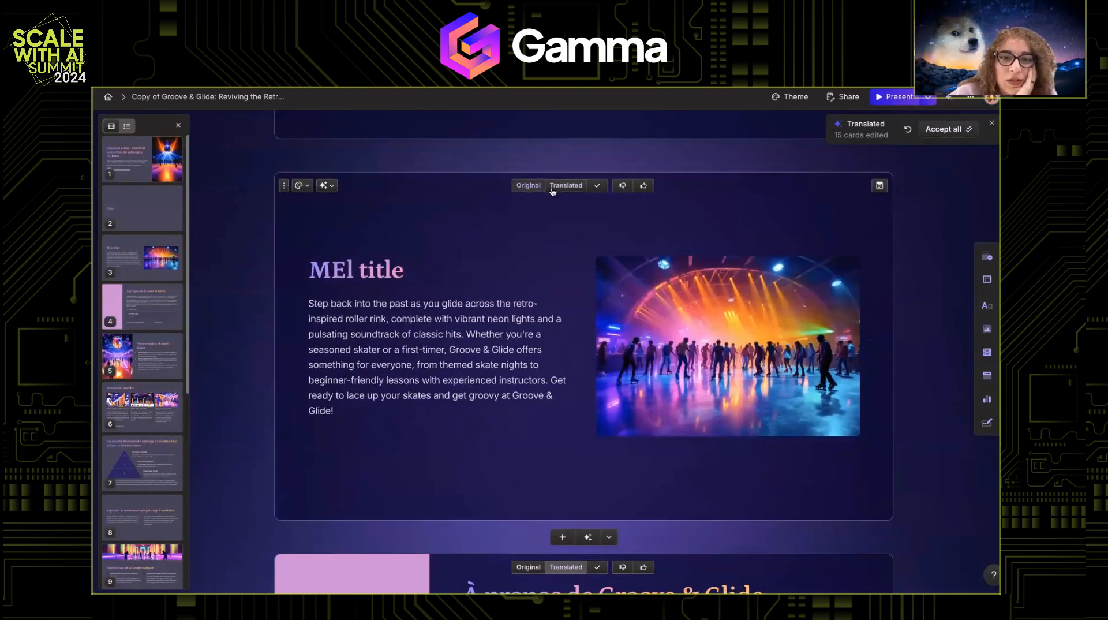
pyautogui.click(560, 187)
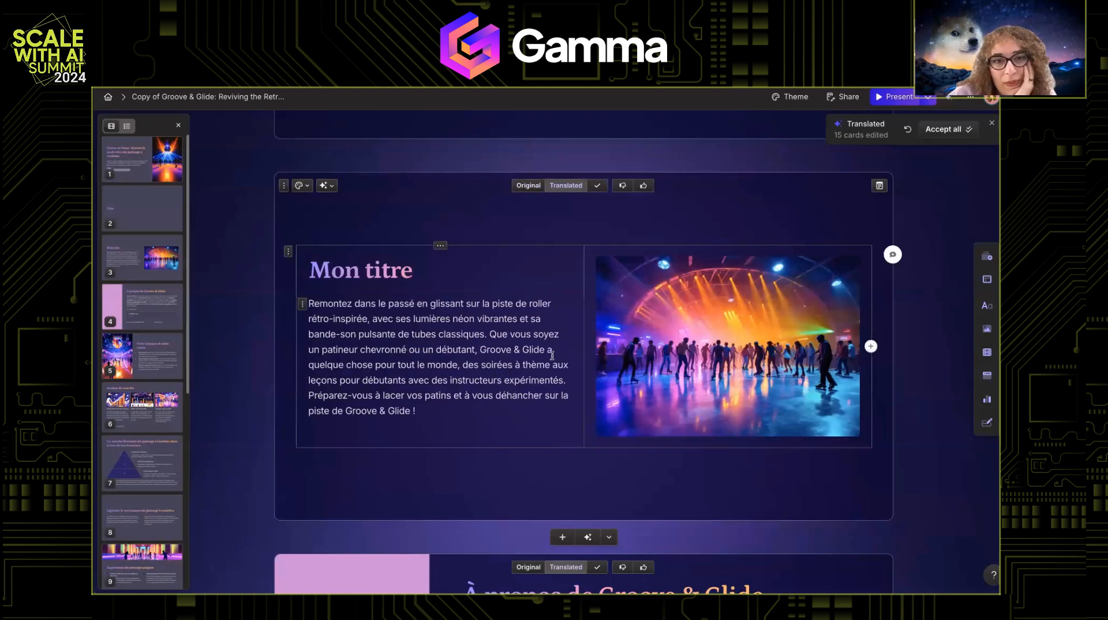
pyautogui.scroll(-10, 552, 355)
pyautogui.scroll(4, 552, 354)
pyautogui.scroll(-2, 552, 355)
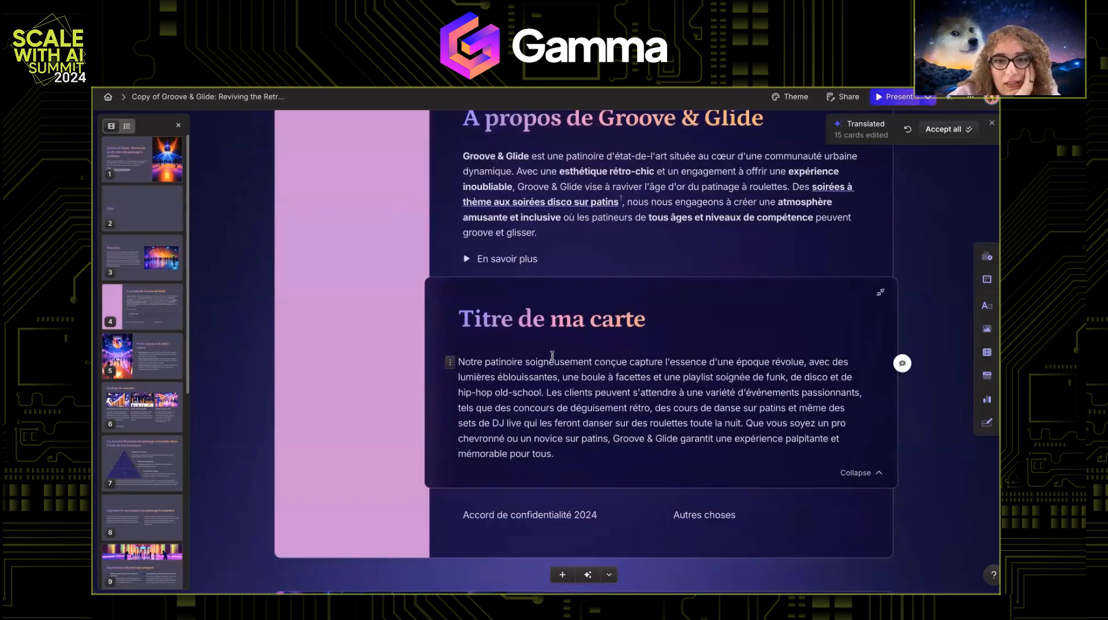
pyautogui.scroll(-1, 704, 229)
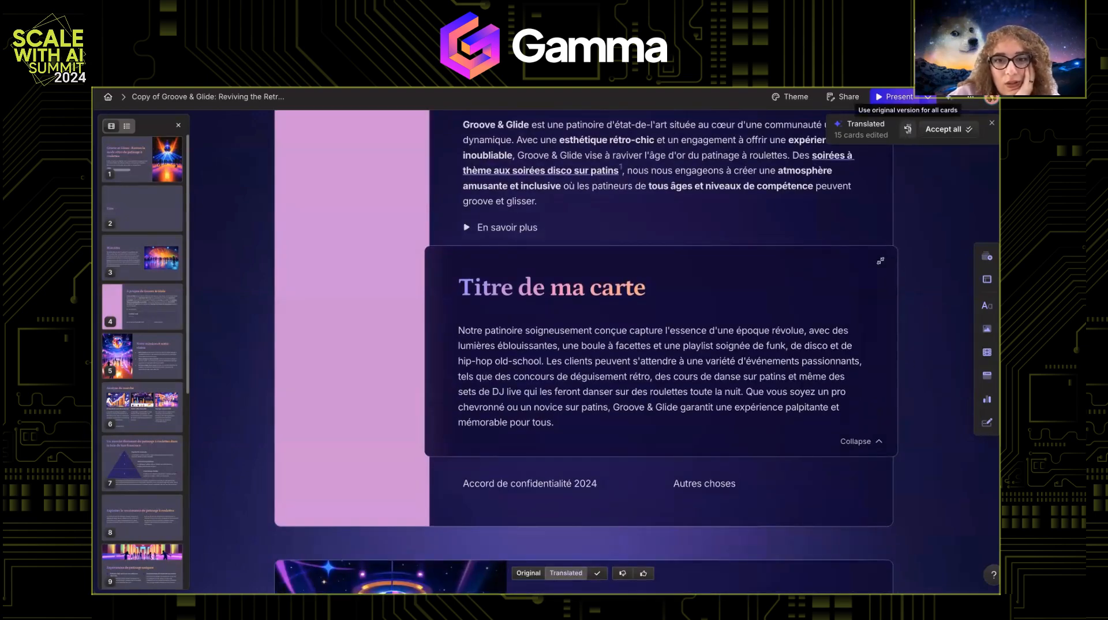
pyautogui.scroll(-5, 772, 343)
pyautogui.scroll(-20, 772, 343)
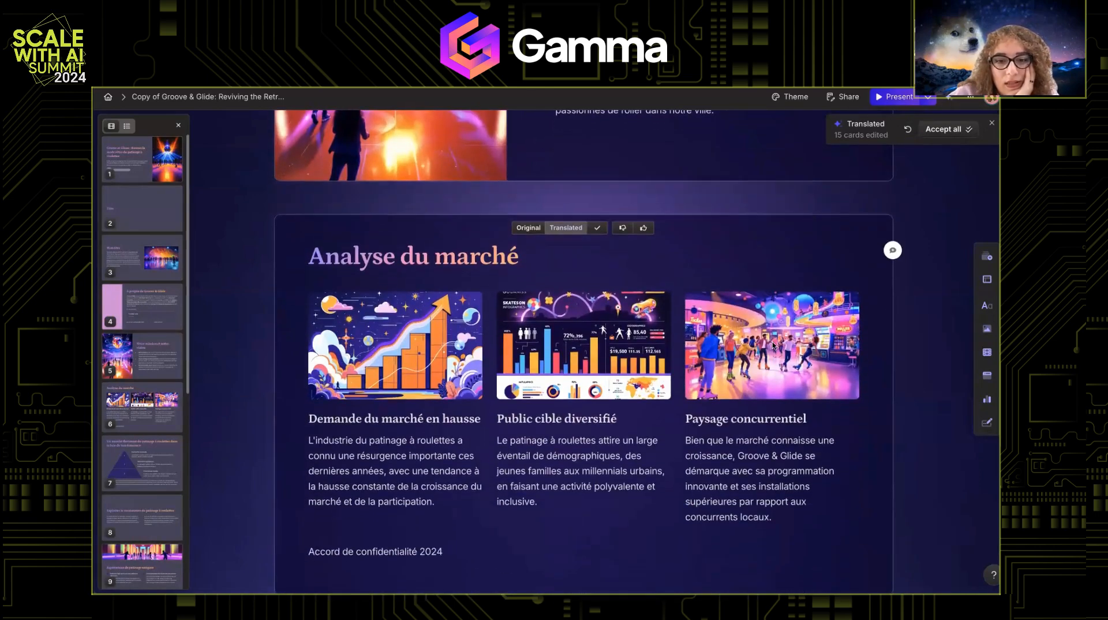
pyautogui.scroll(-15, 772, 343)
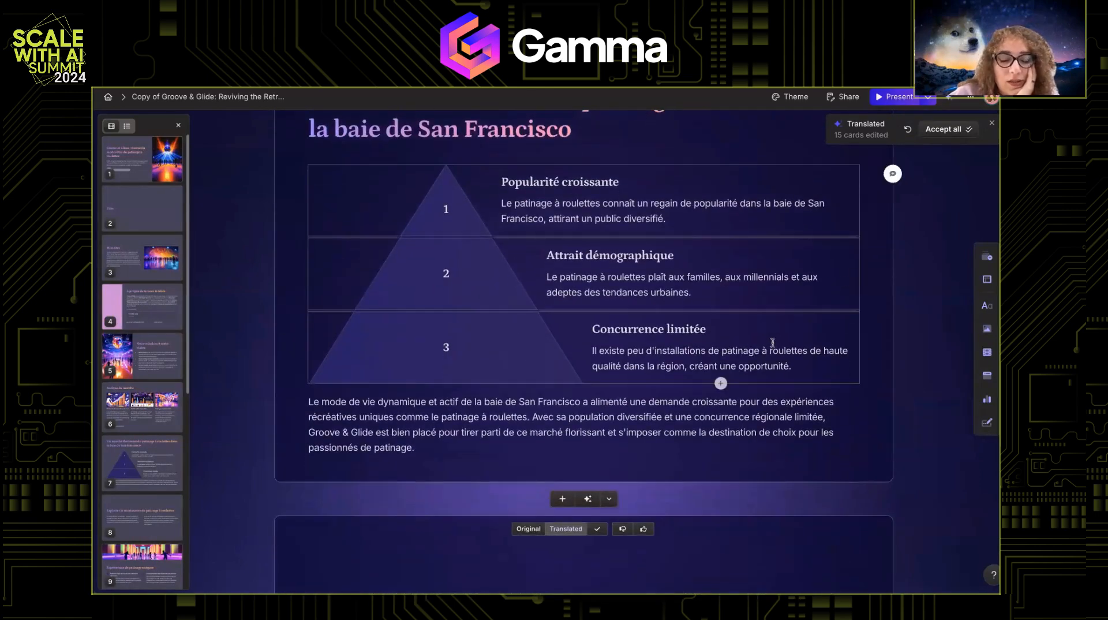
pyautogui.scroll(-15, 772, 343)
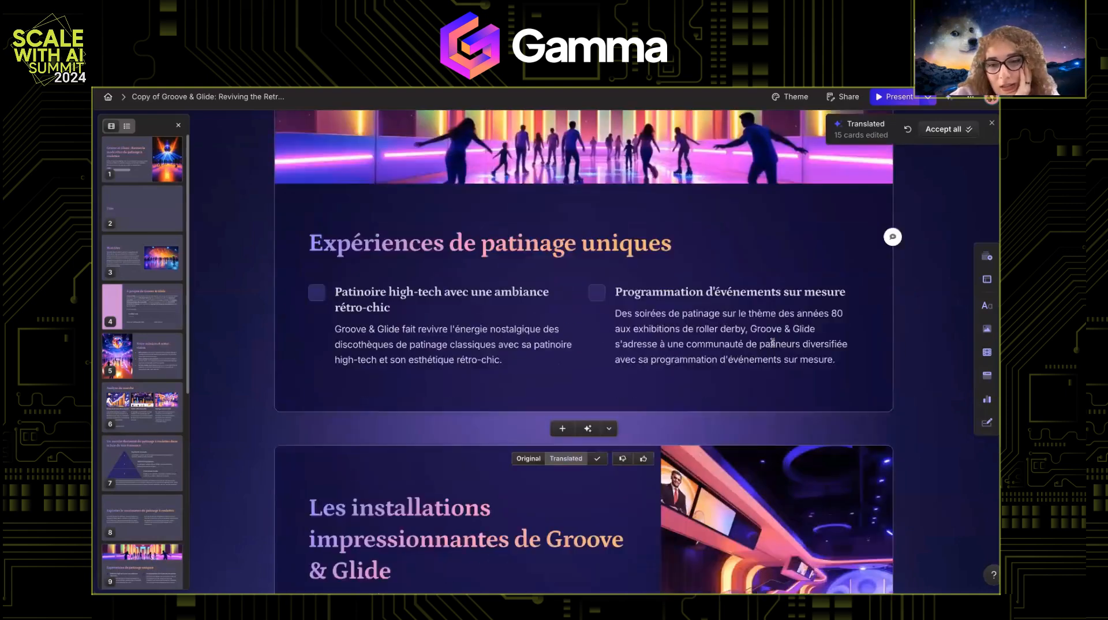
pyautogui.scroll(-8, 772, 343)
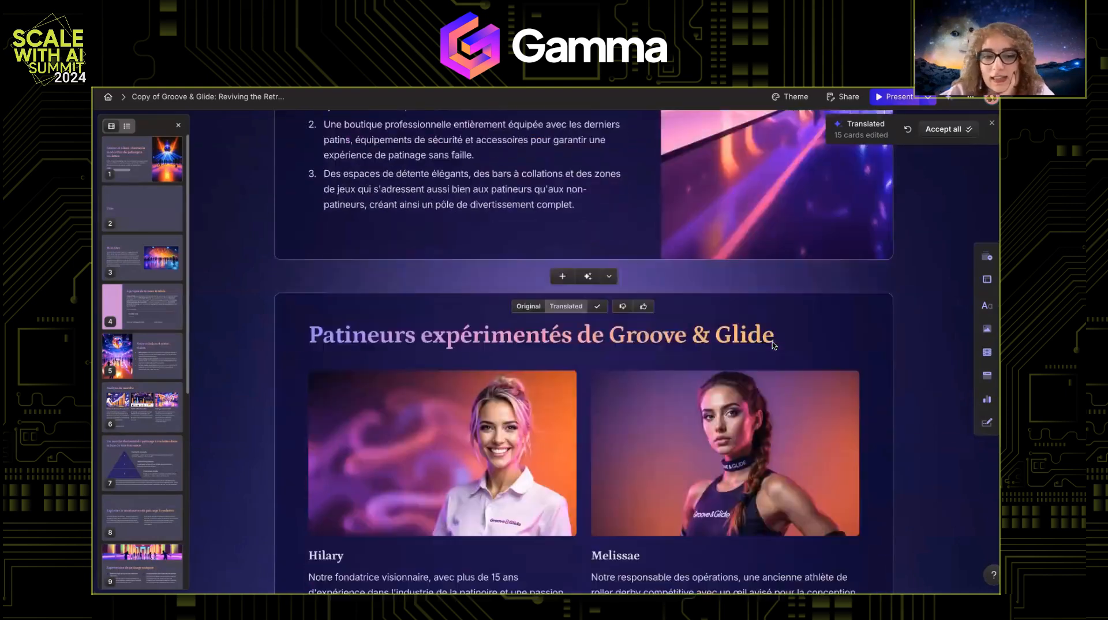
pyautogui.scroll(-12, 772, 343)
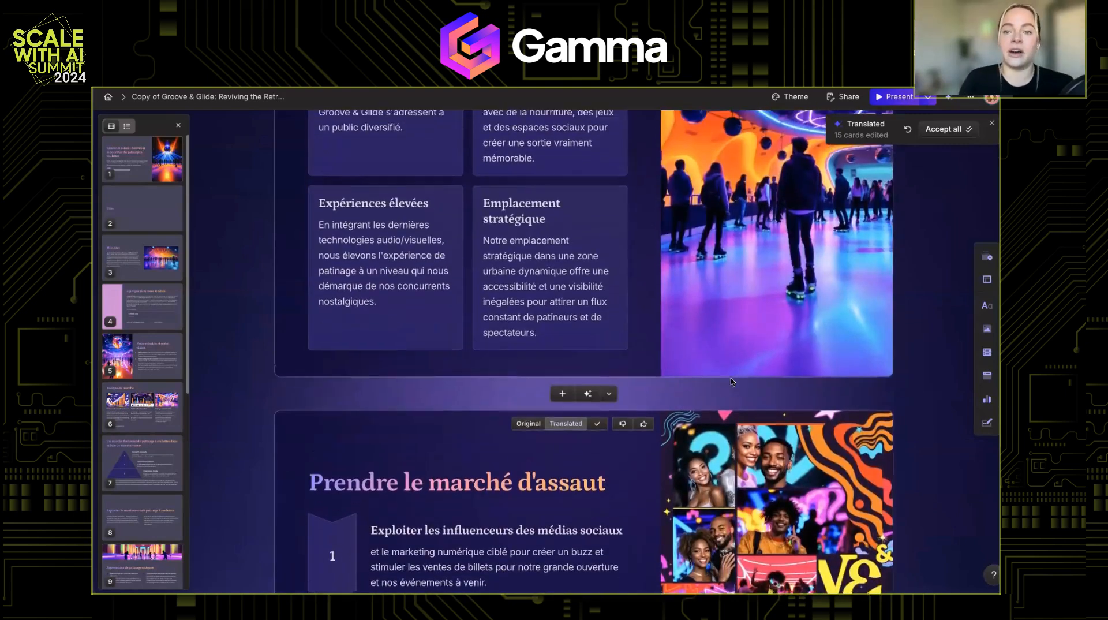
pyautogui.scroll(3, 730, 377)
# Open the Edit all cards with AI dropdown, then switch back to the original English deck's tab
pyautogui.click(951, 98)
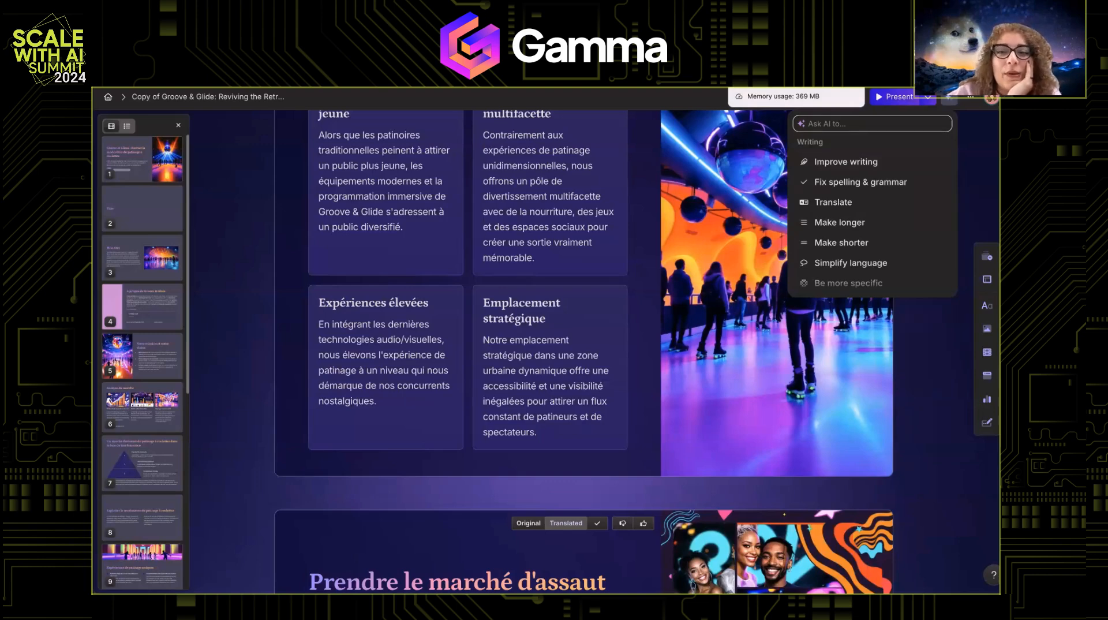
pyautogui.click(756, 64)
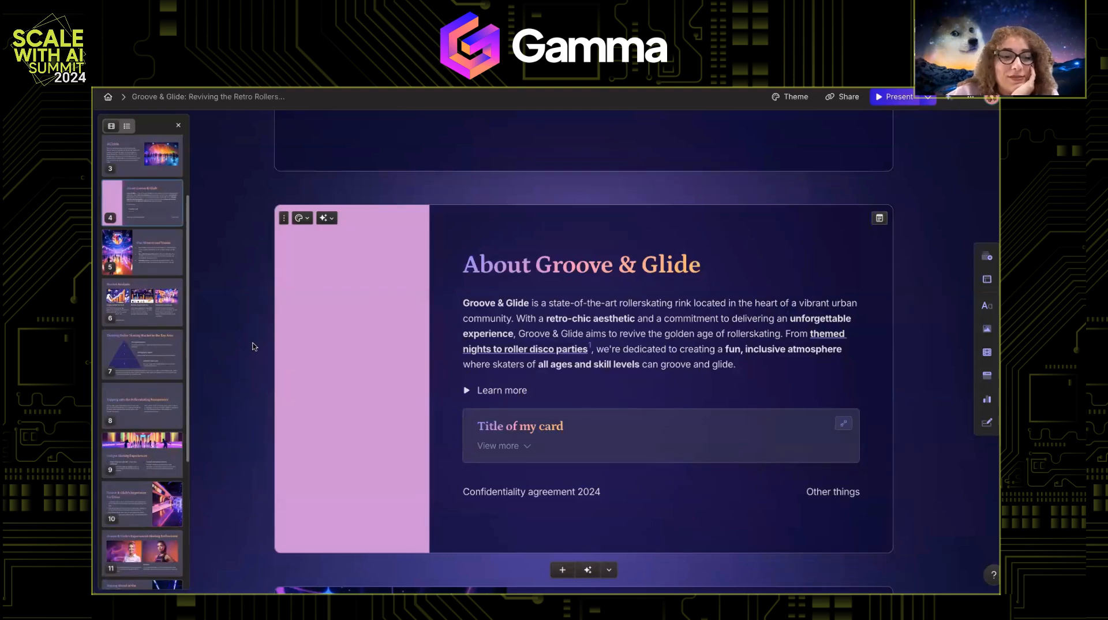
# Dismiss the About card's AI options and scroll up to the 'Groove & Glide: Reviving the Retro Rollerskating Craze' title card
pyautogui.scroll(-1, 320, 191)
pyautogui.click(326, 144)
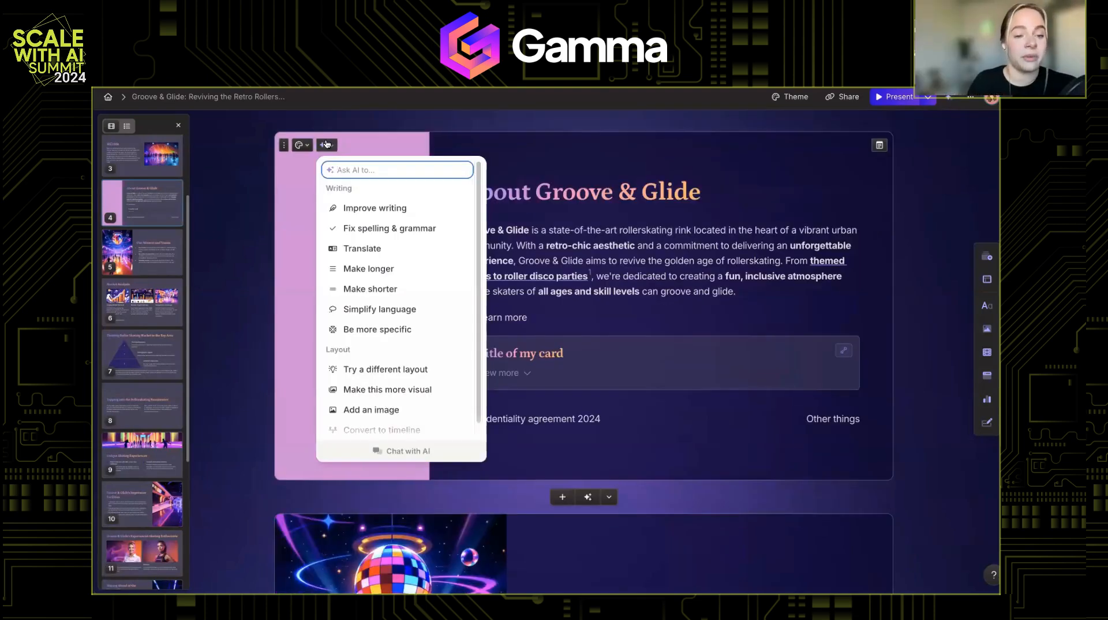
pyautogui.click(326, 144)
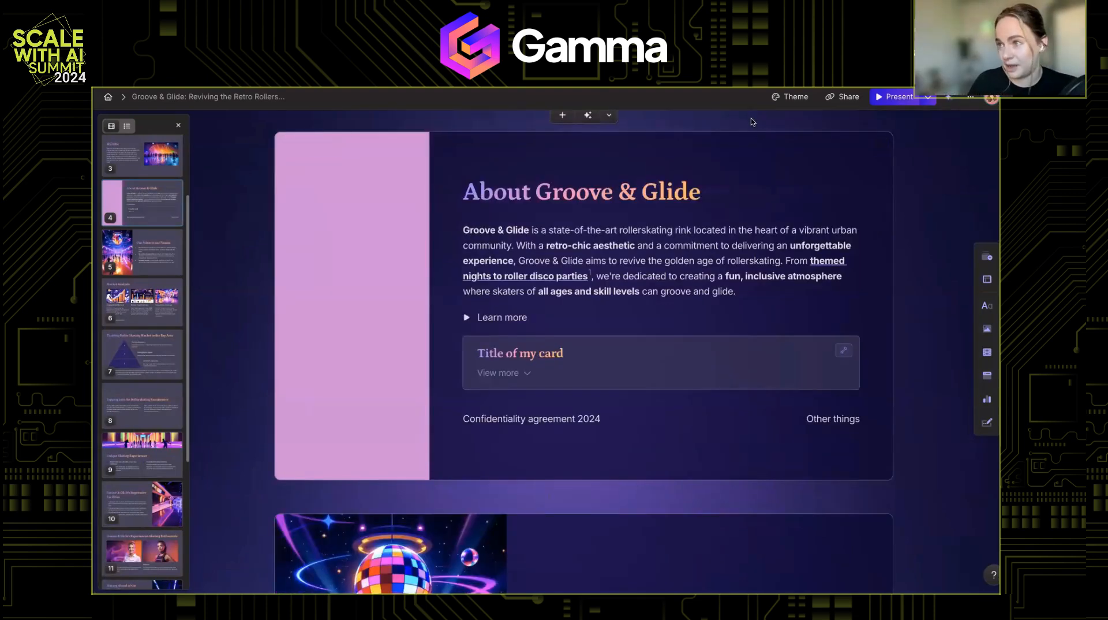
pyautogui.scroll(1, 751, 122)
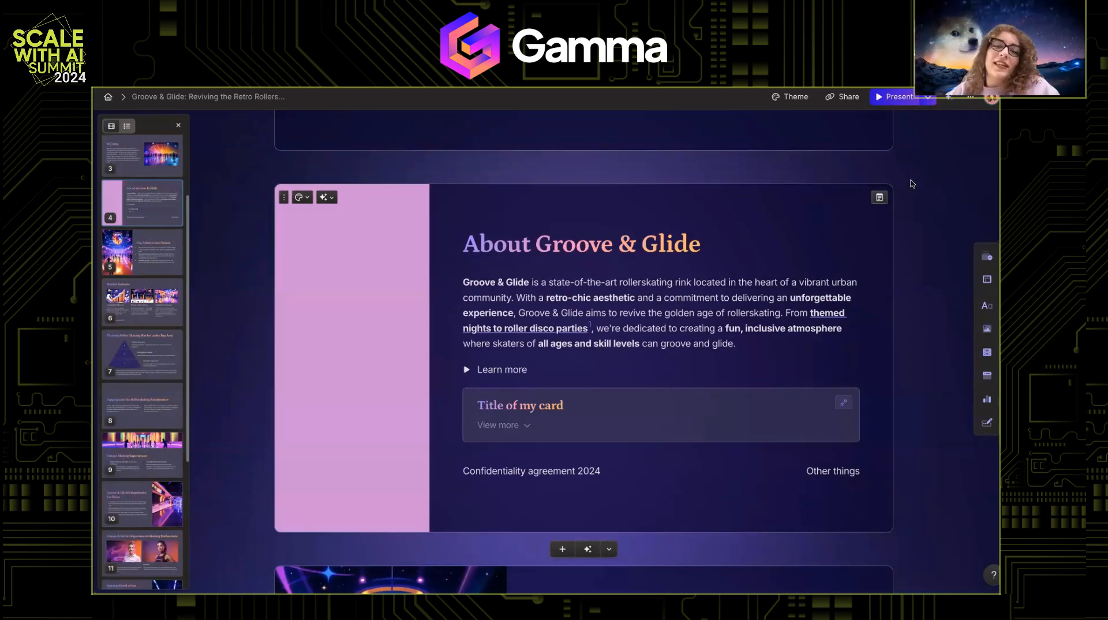
pyautogui.scroll(10, 911, 183)
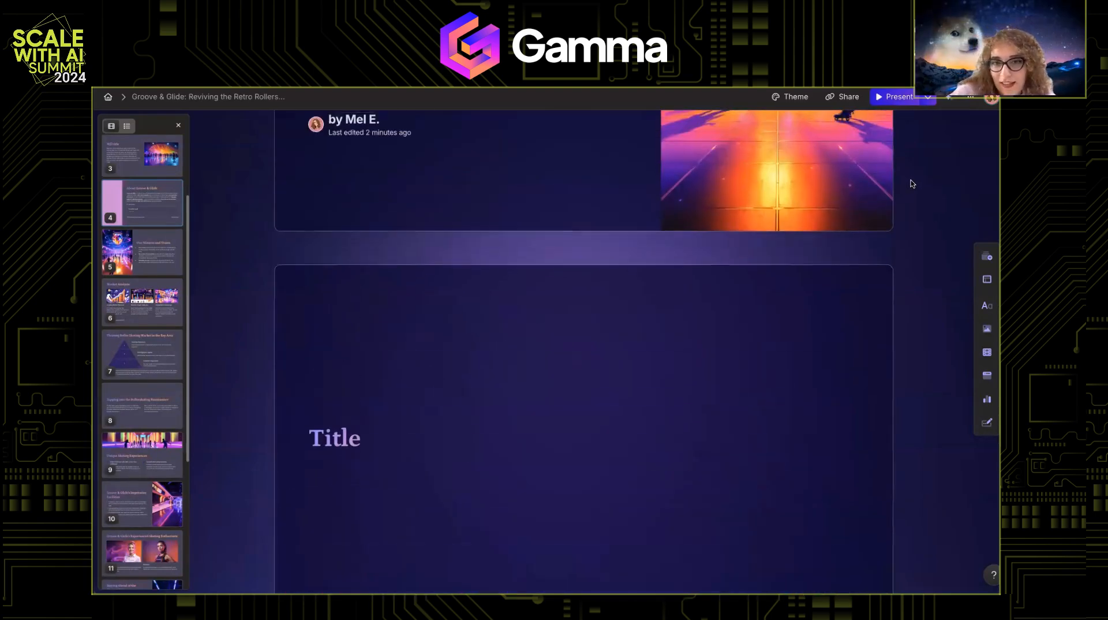
pyautogui.scroll(4, 910, 184)
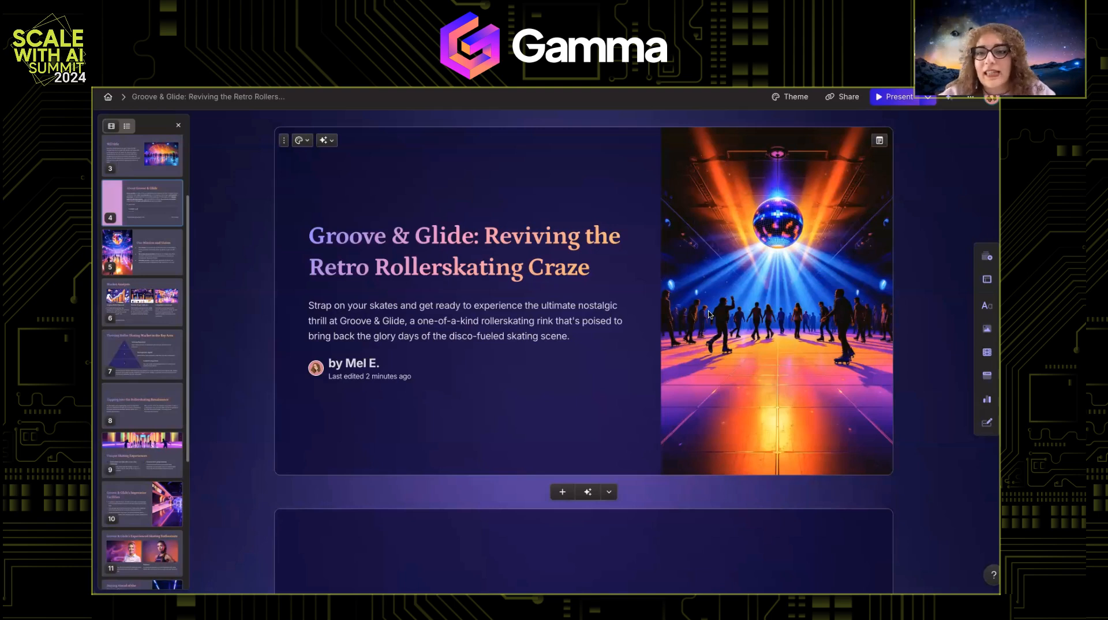
# Add the speaker note 'Hey there!' to the title card
pyautogui.click(878, 140)
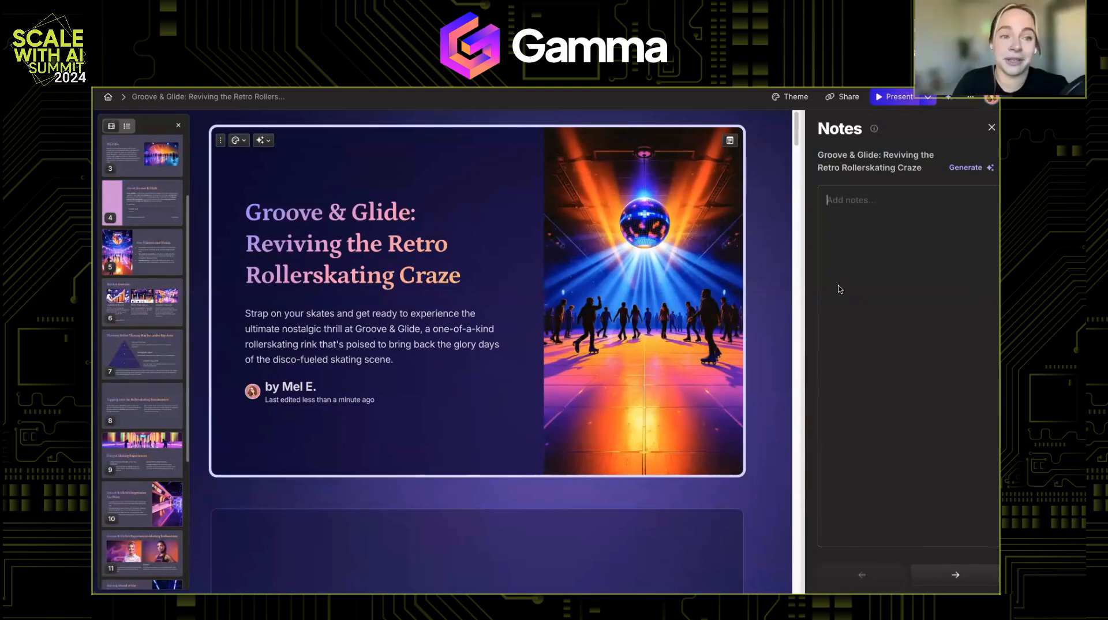
pyautogui.click(730, 141)
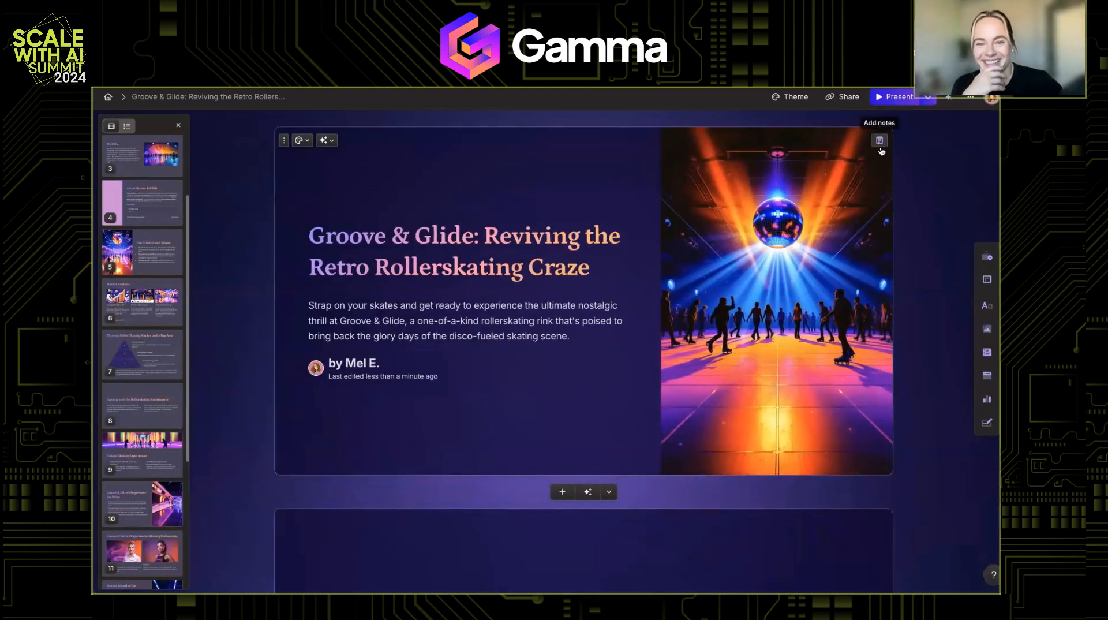
pyautogui.scroll(-5, 875, 216)
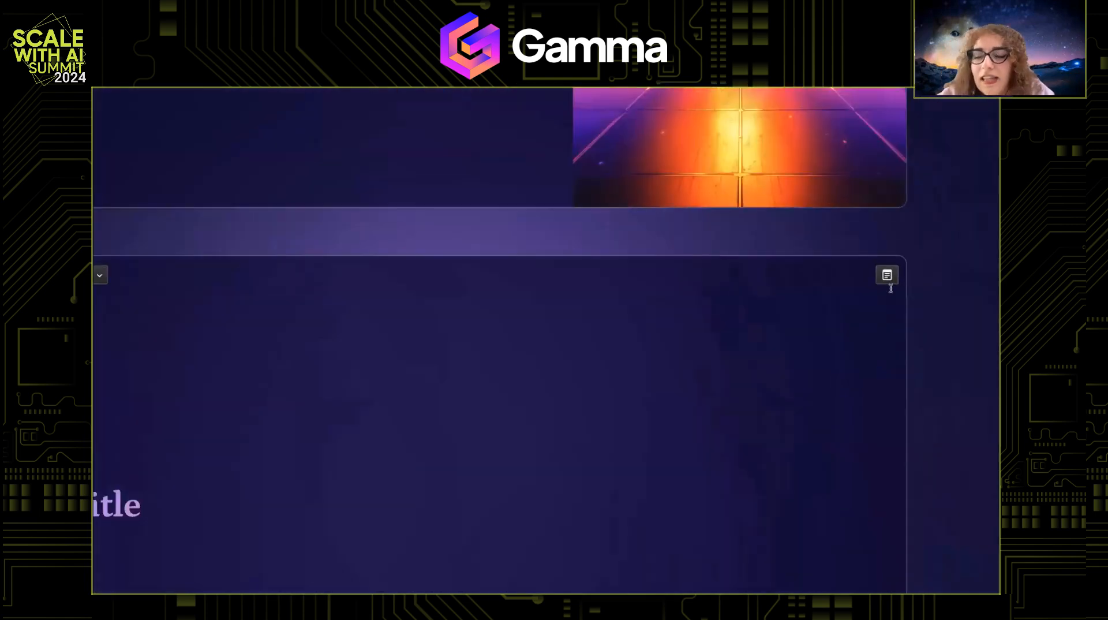
pyautogui.scroll(5, 891, 289)
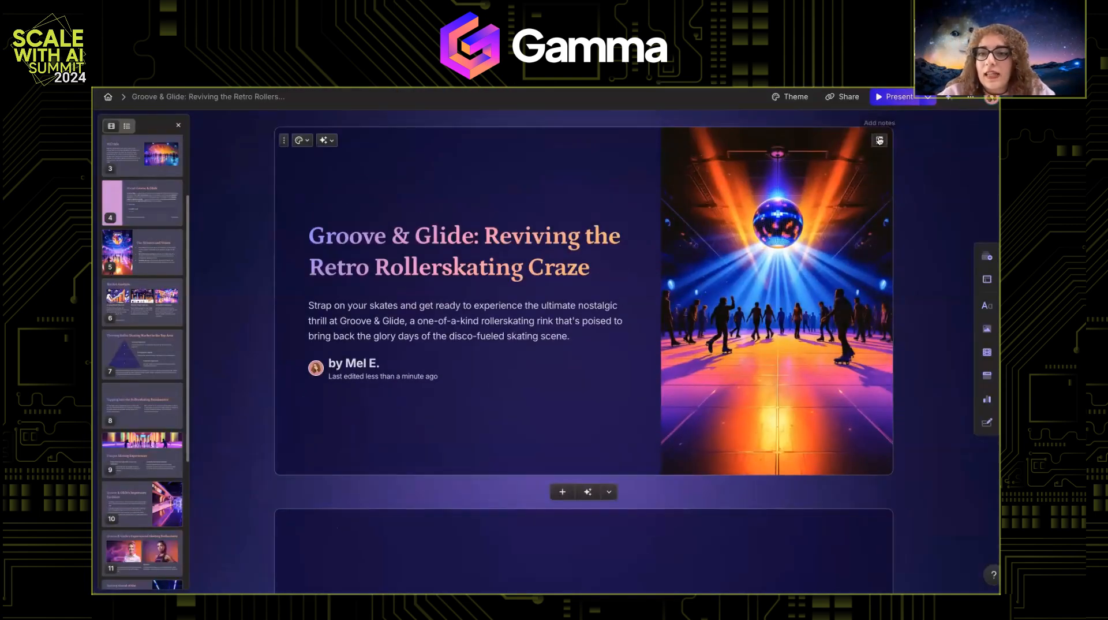
pyautogui.click(879, 140)
pyautogui.click(877, 296)
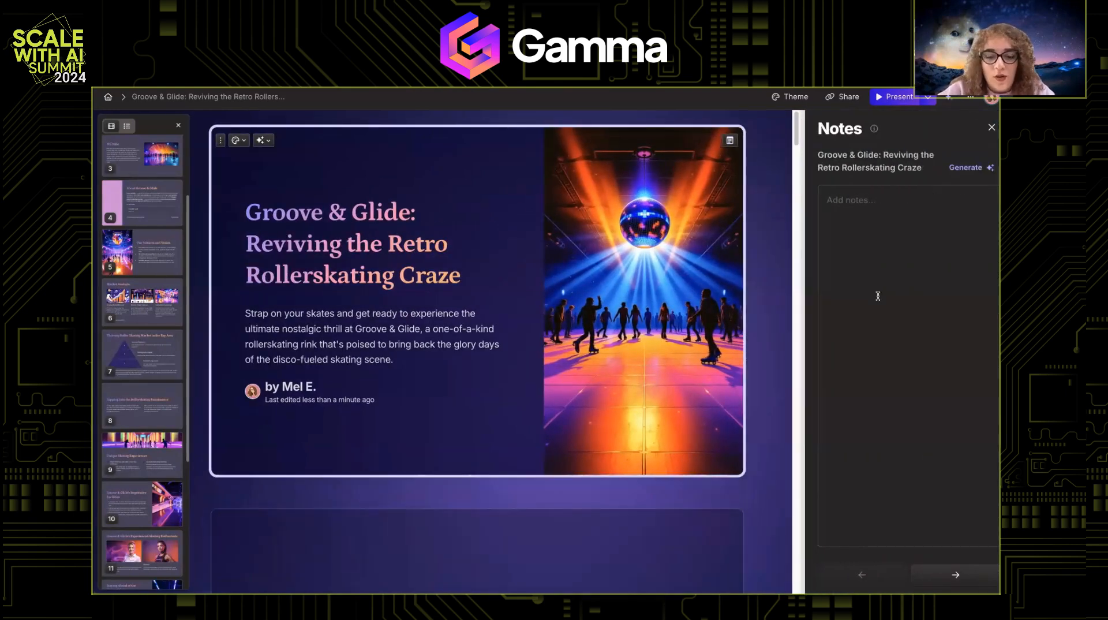
pyautogui.write('Hey there!')
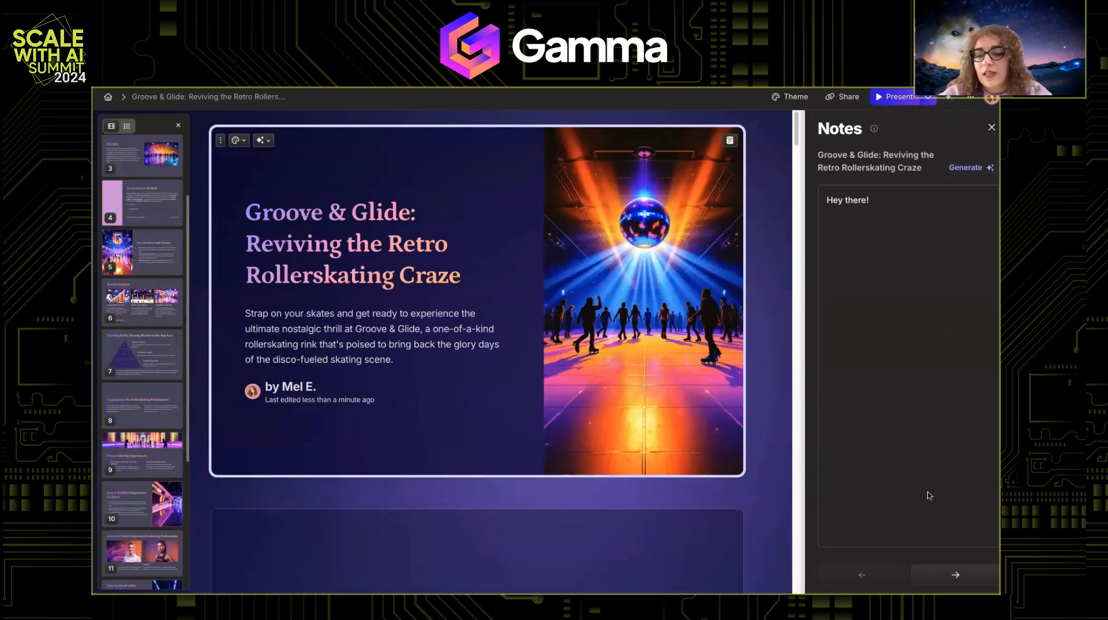
# Page through the following cards' notes, return toward the start, and close the Notes panel
pyautogui.click(964, 576)
pyautogui.click(965, 576)
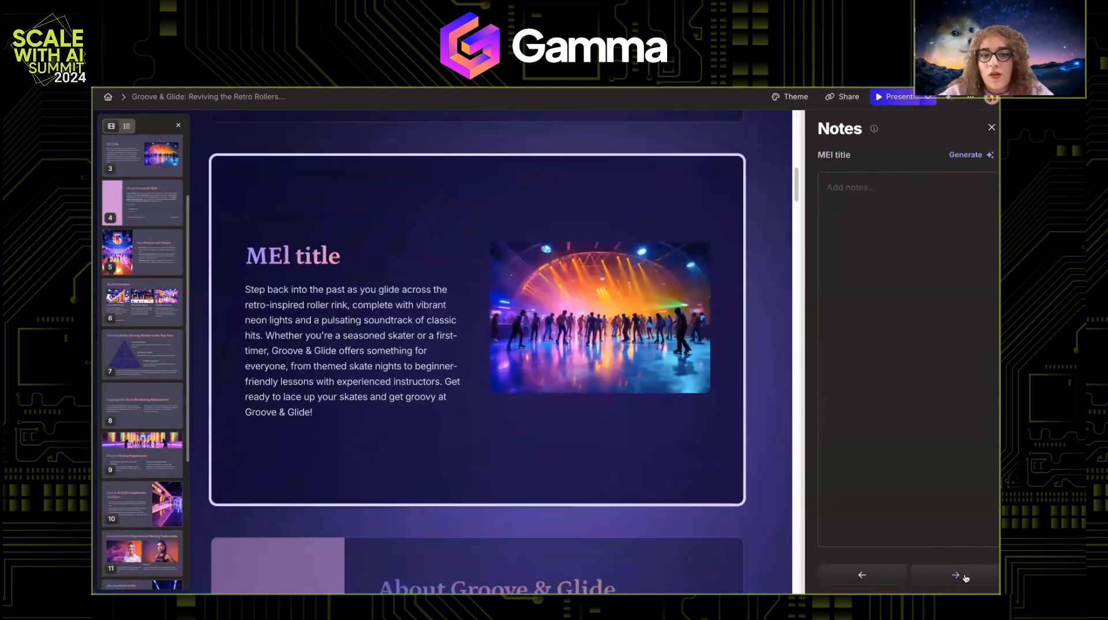
pyautogui.click(964, 577)
pyautogui.click(861, 574)
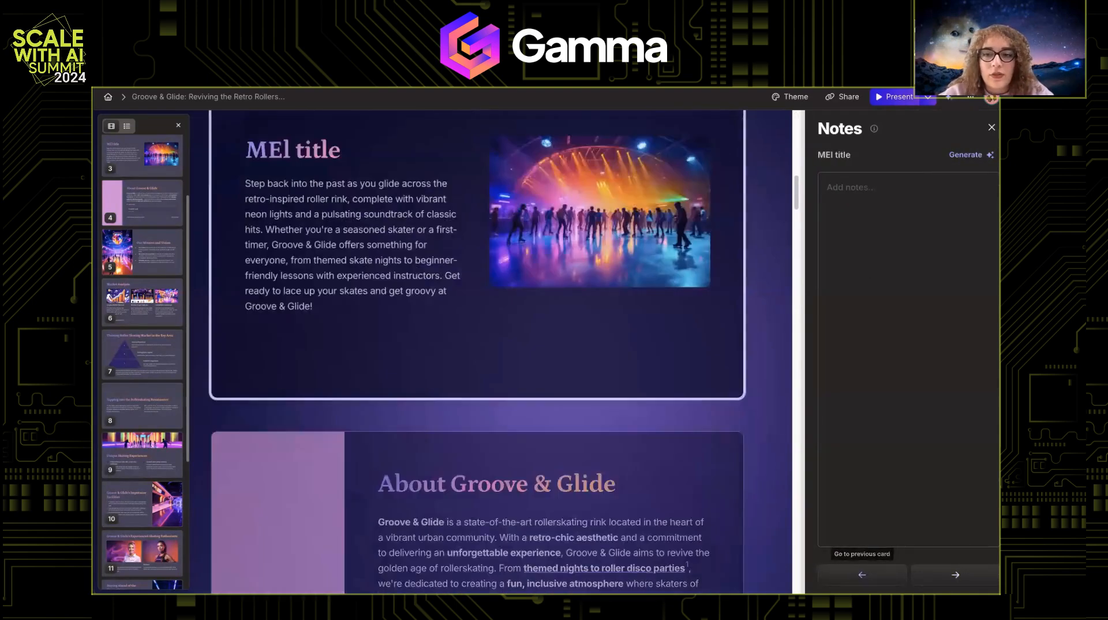
pyautogui.click(862, 574)
pyautogui.click(992, 128)
# Start Presenter view and advance to slide 6, Market Analysis
pyautogui.click(927, 97)
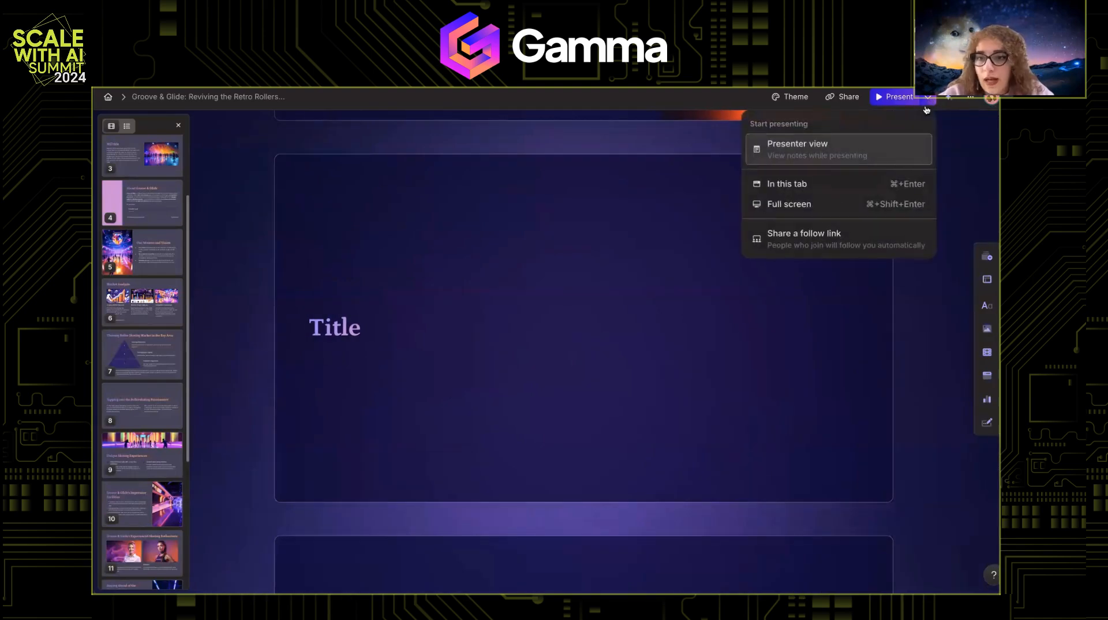
pyautogui.click(813, 151)
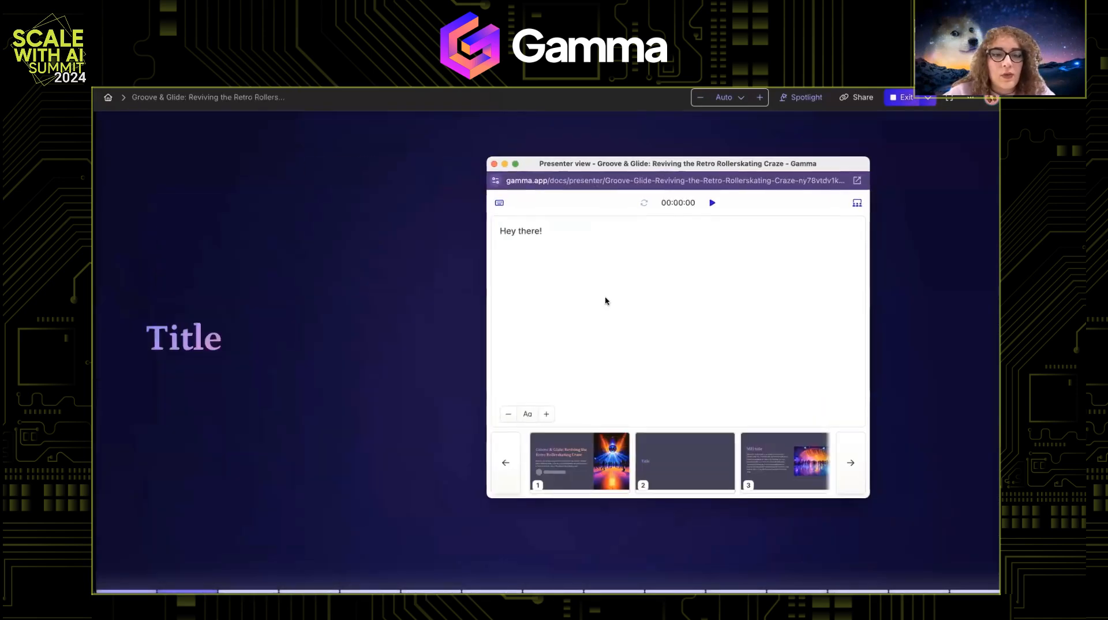
pyautogui.moveTo(605, 300); pyautogui.dragTo(256, 33)
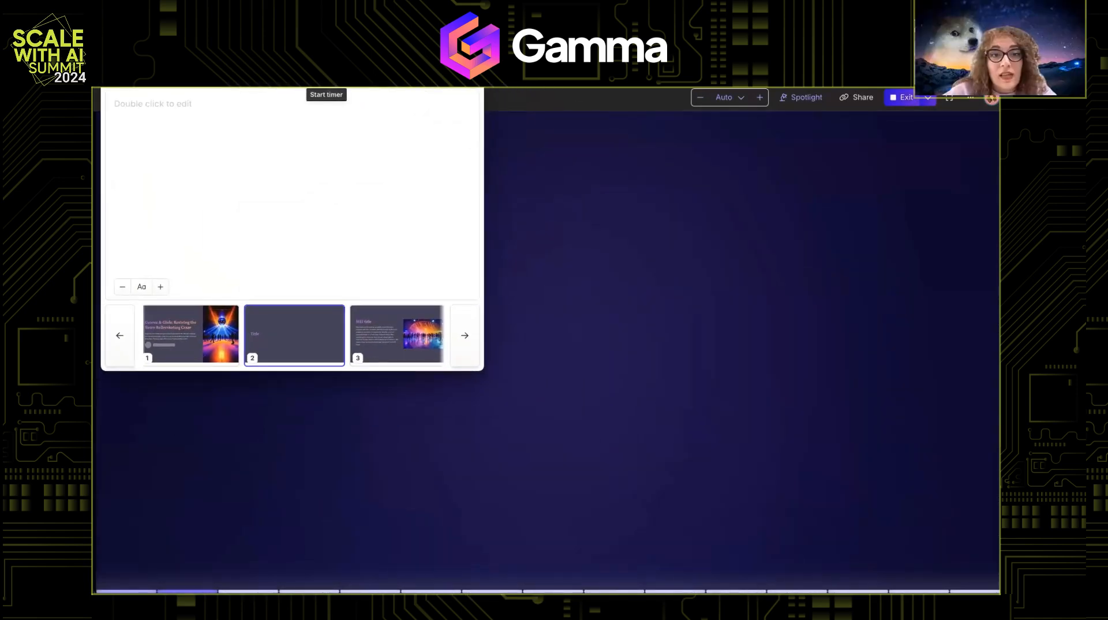
pyautogui.click(464, 340)
pyautogui.click(465, 340)
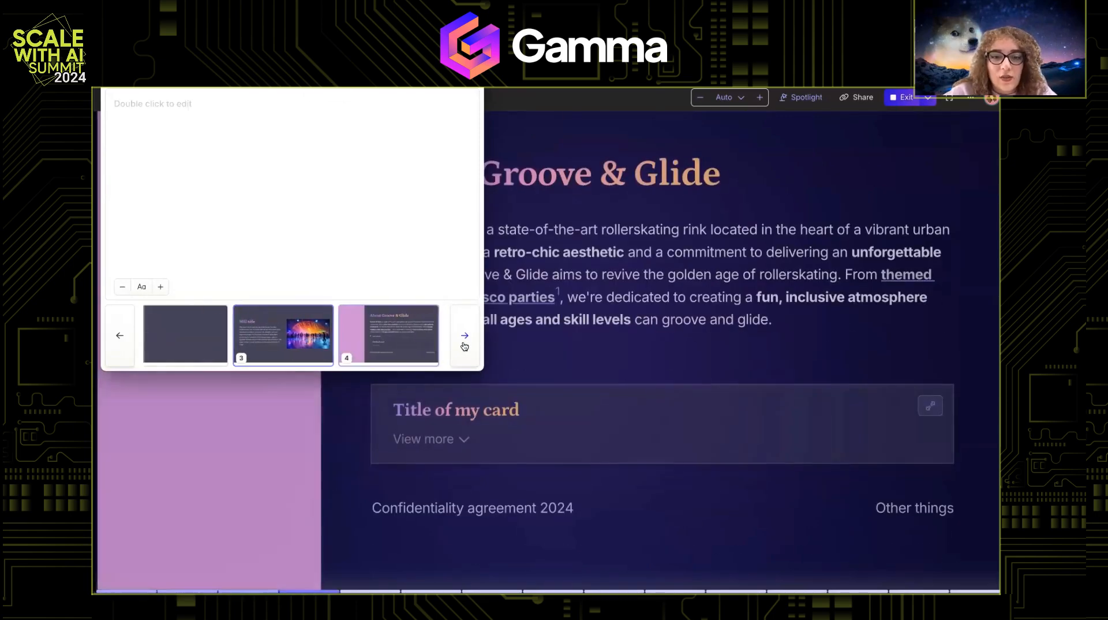
pyautogui.click(464, 341)
pyautogui.press('Right')
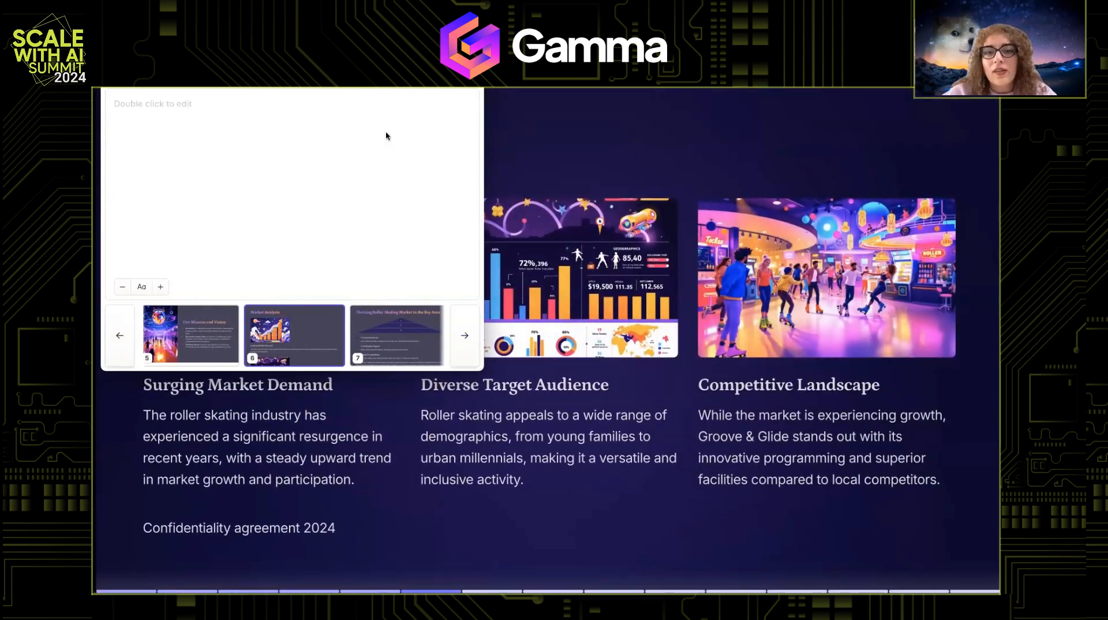
# Give Market Analysis the speaker note 'I wana add note here', then exit the presentation
pyautogui.doubleClick(174, 115)
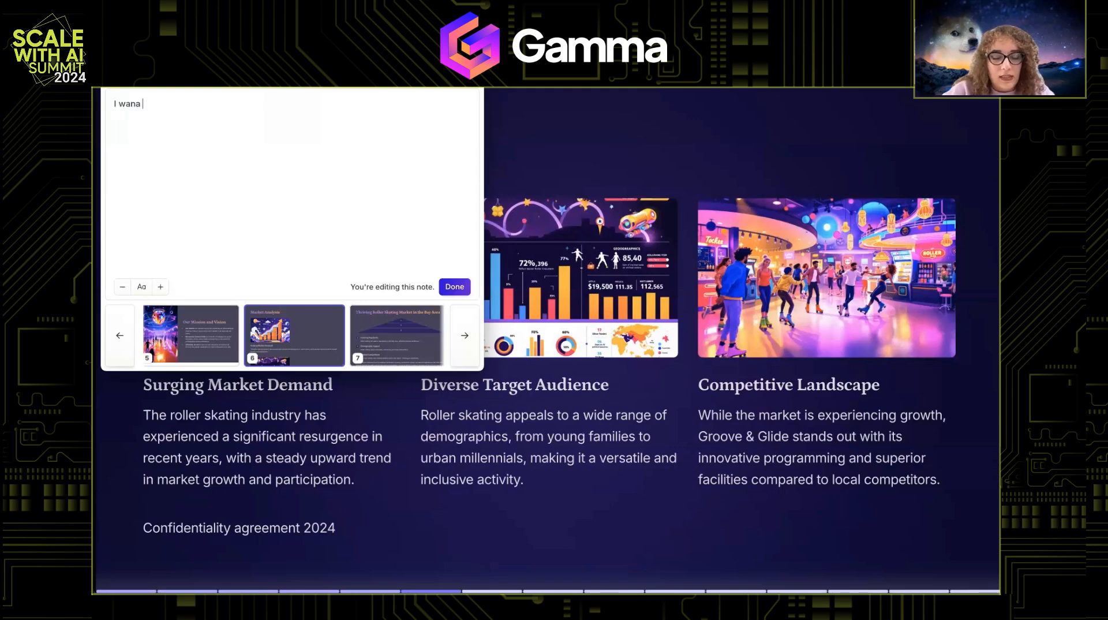
pyautogui.click(444, 287)
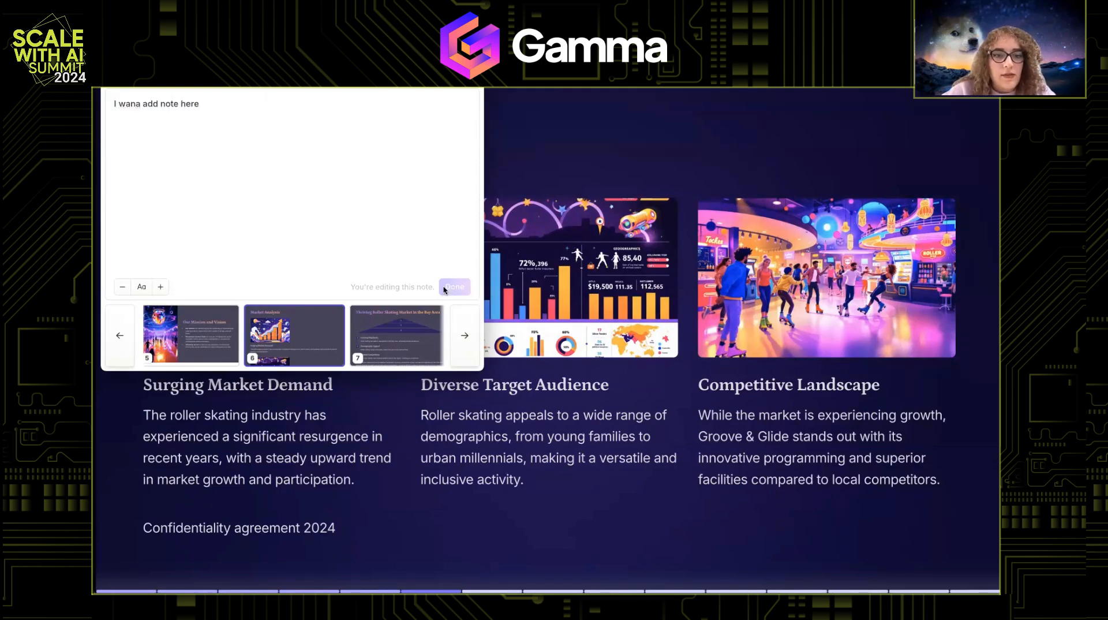
pyautogui.click(465, 338)
pyautogui.click(122, 335)
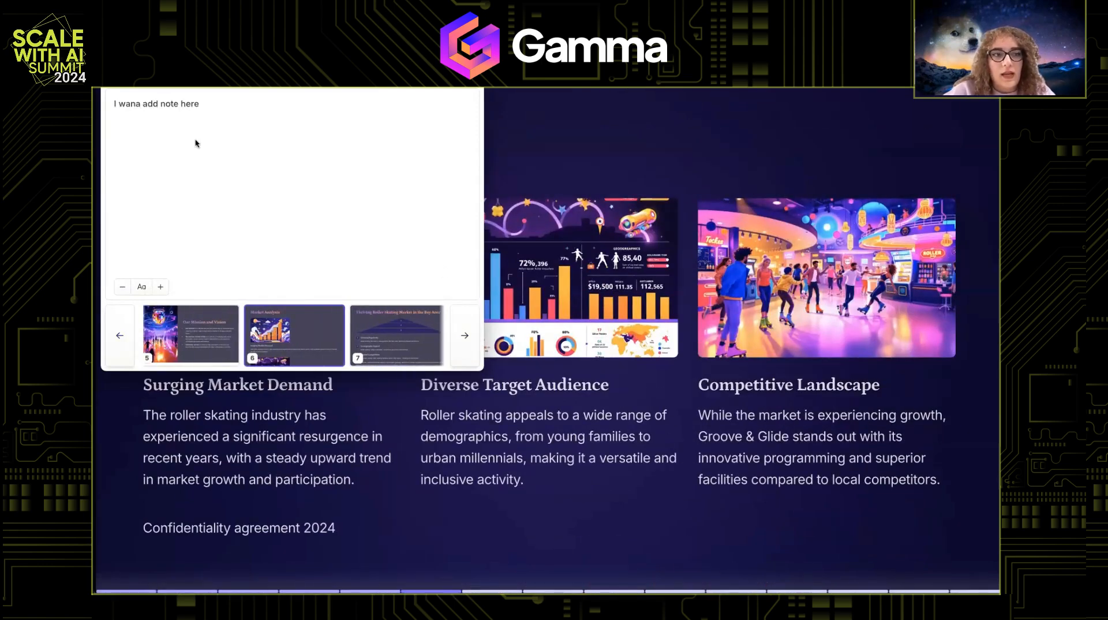
pyautogui.press('Escape')
pyautogui.click(906, 99)
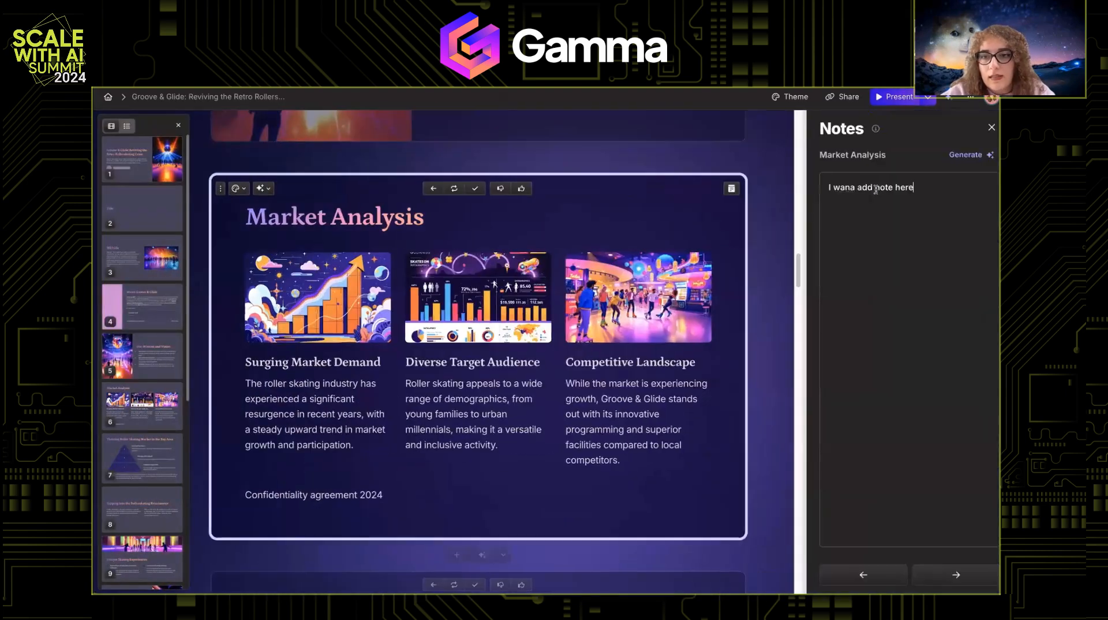
# Confirm the Market Analysis card's speaker note was kept, then scroll back to the opening title card
pyautogui.click(879, 189)
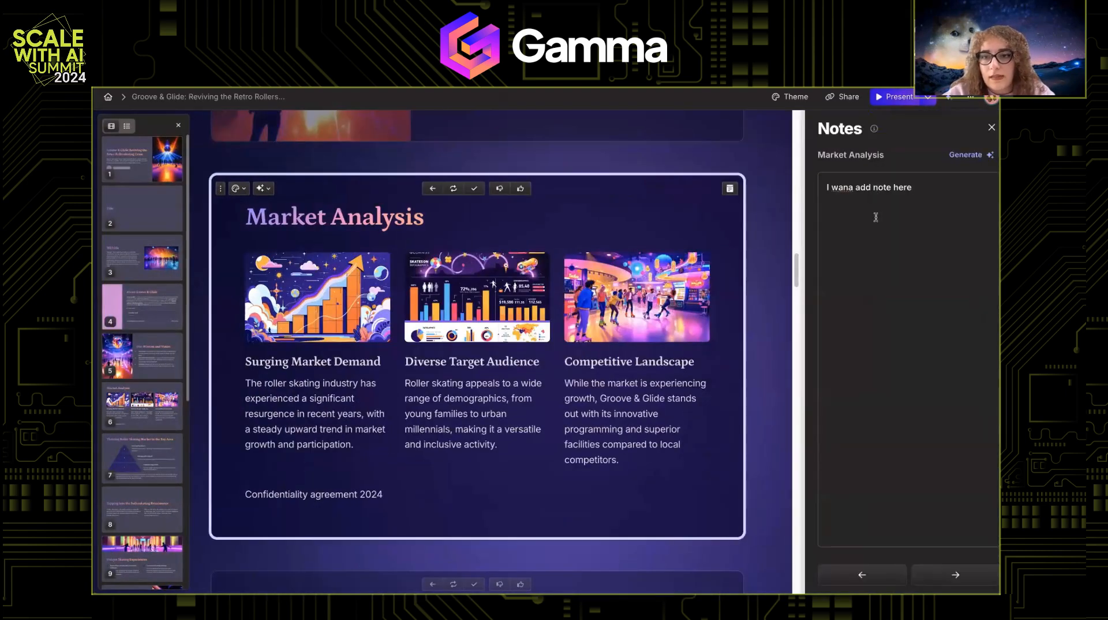
pyautogui.click(991, 127)
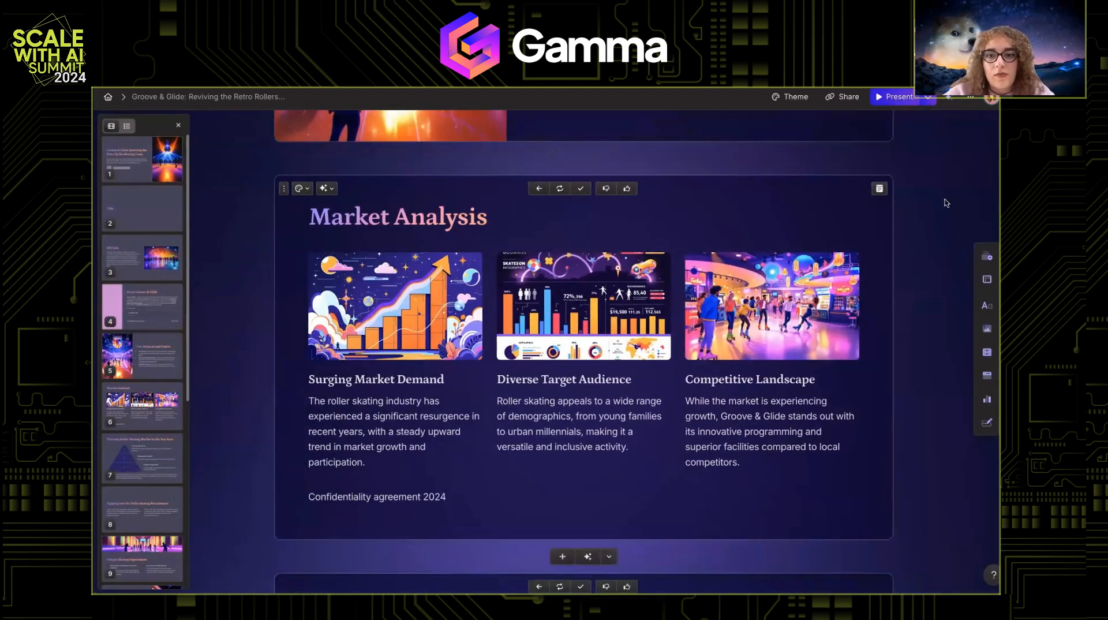
pyautogui.scroll(10, 943, 199)
pyautogui.scroll(10, 944, 203)
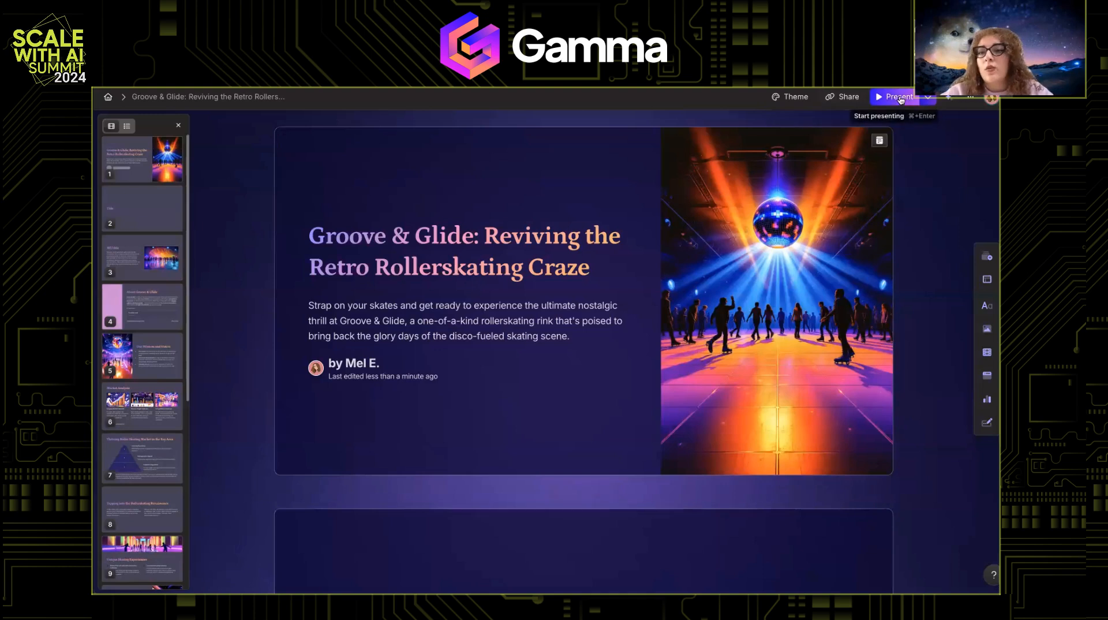
# Copy a view-access follow link for the Groove & Glide deck from the presenting options
pyautogui.click(927, 97)
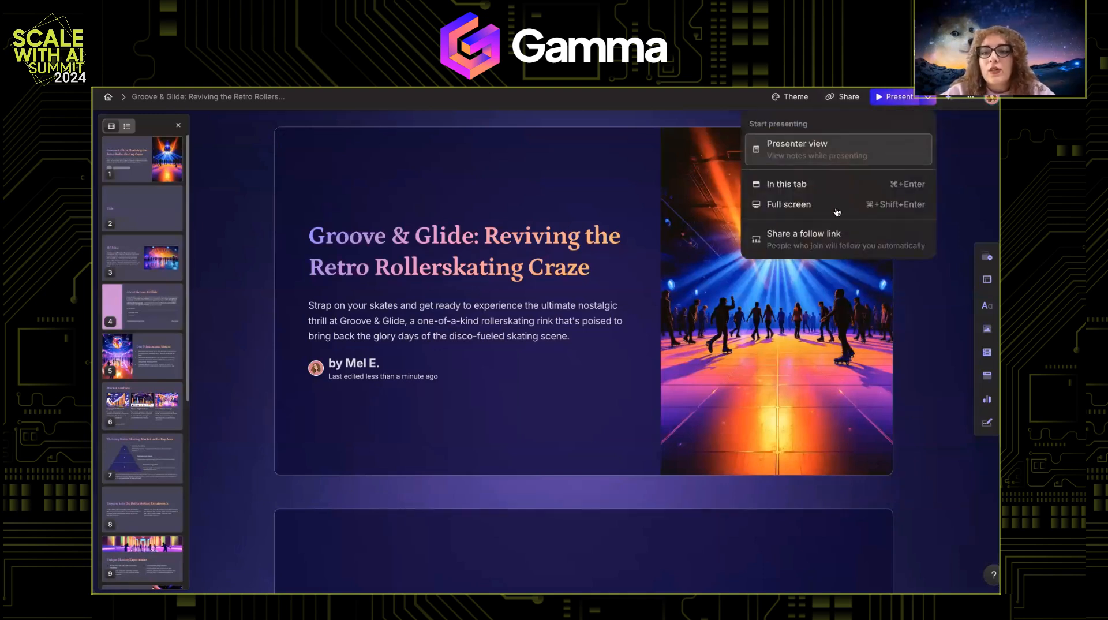
pyautogui.click(829, 246)
pyautogui.click(656, 233)
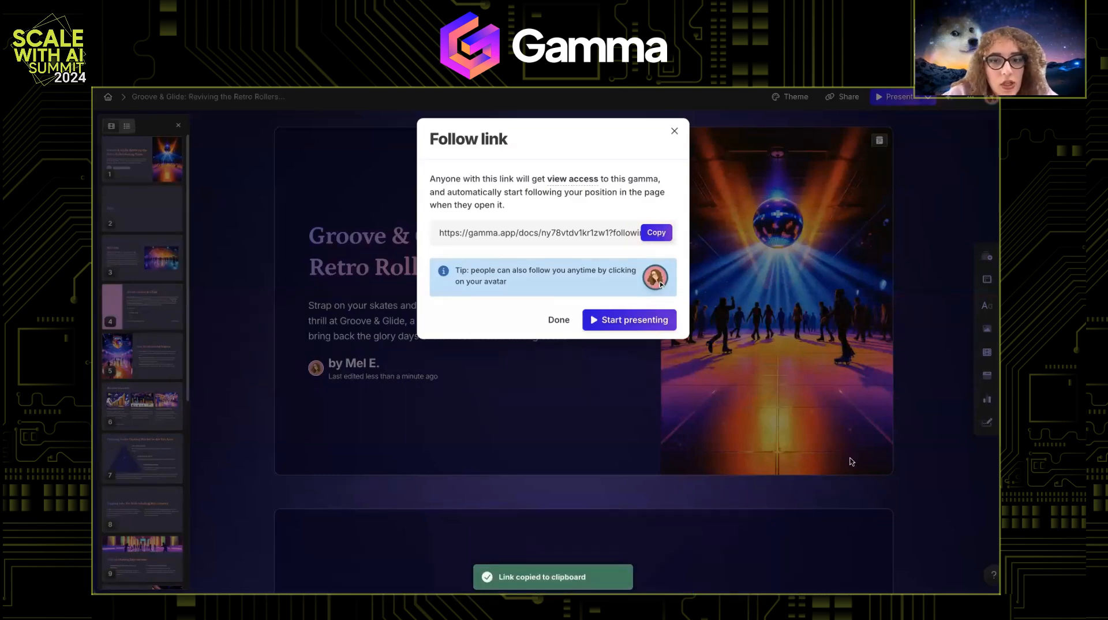
pyautogui.click(674, 131)
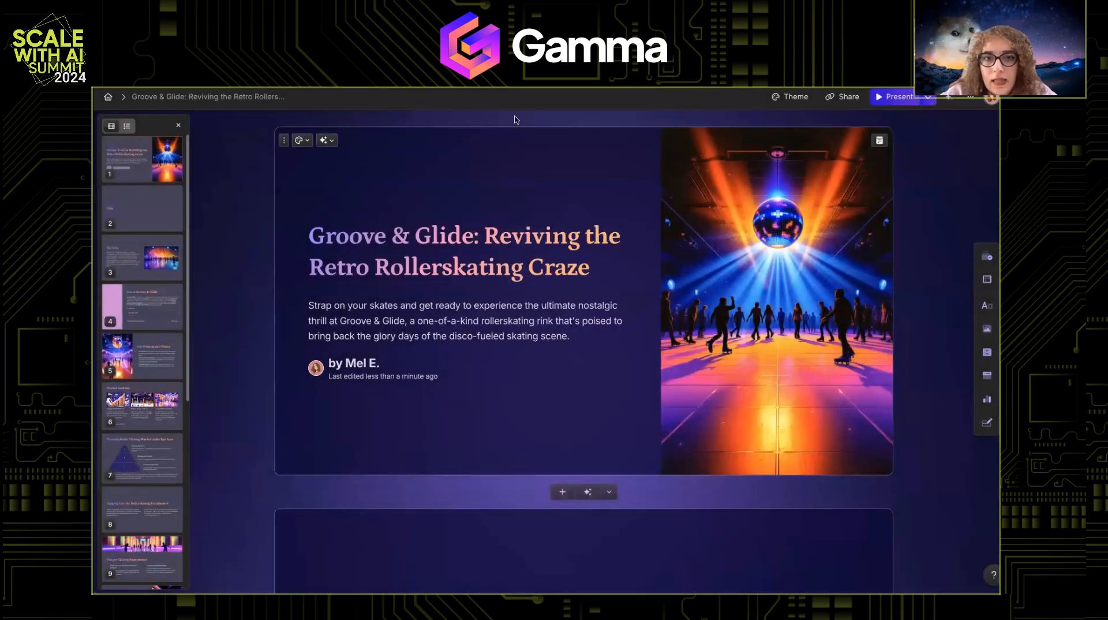
# Present the deck full screen and advance through the slides to Unique Skating Experiences
pyautogui.click(894, 97)
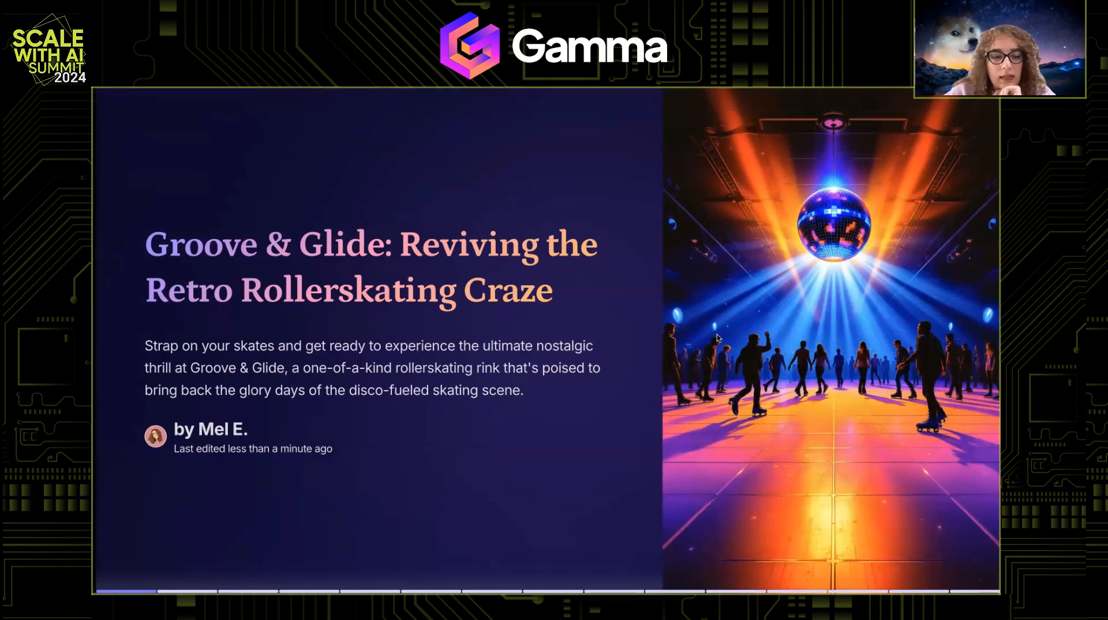
pyautogui.press('Right')
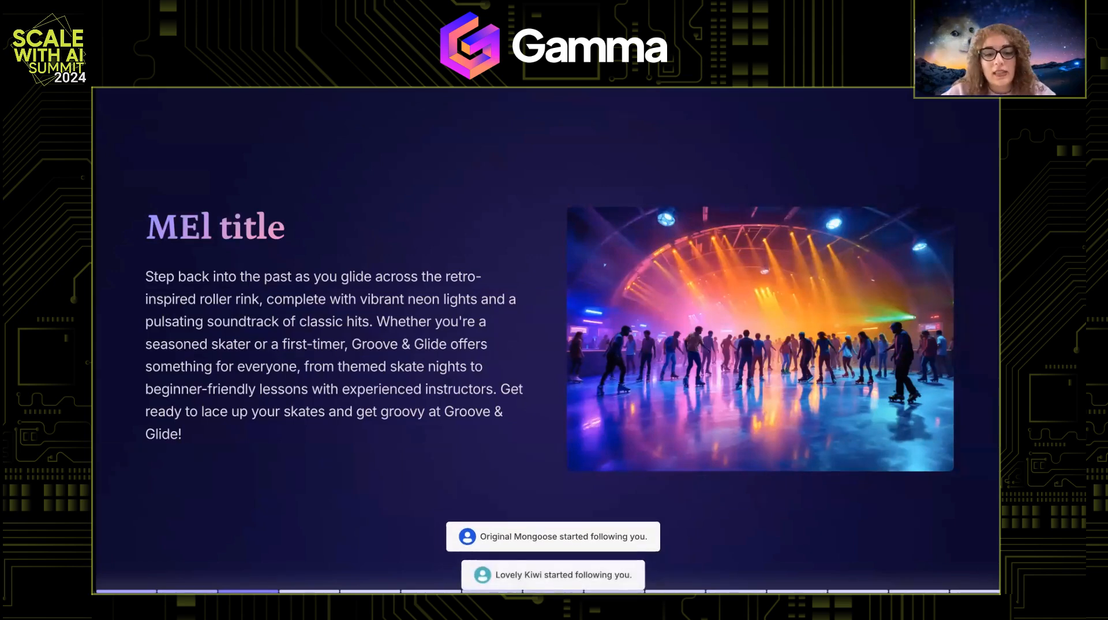
pyautogui.press('Right')
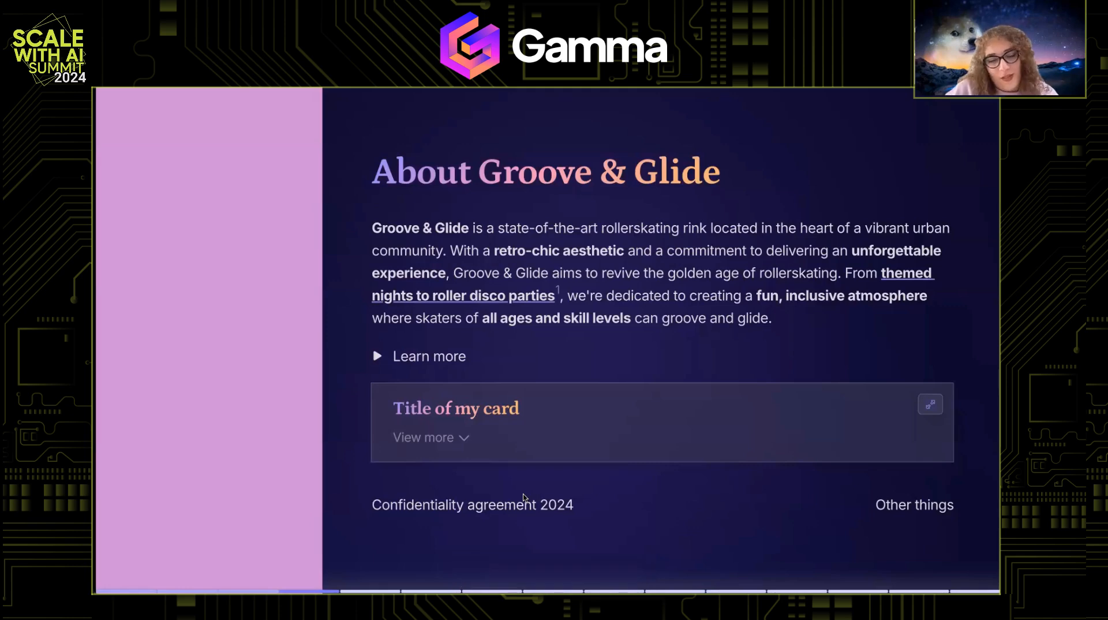
pyautogui.press('Right')
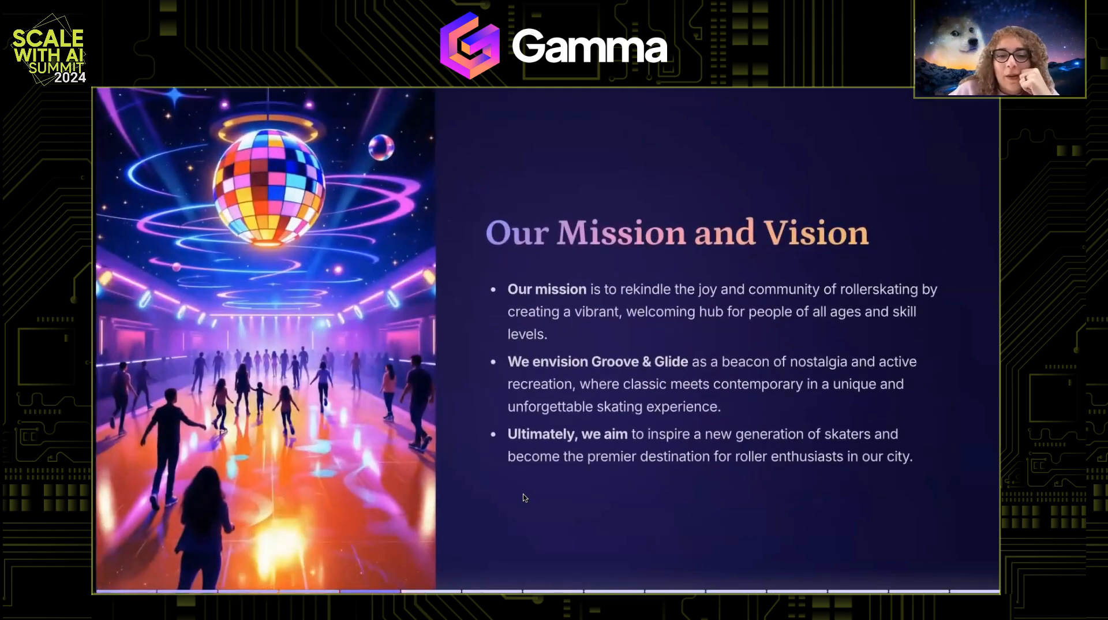
pyautogui.press('Right')
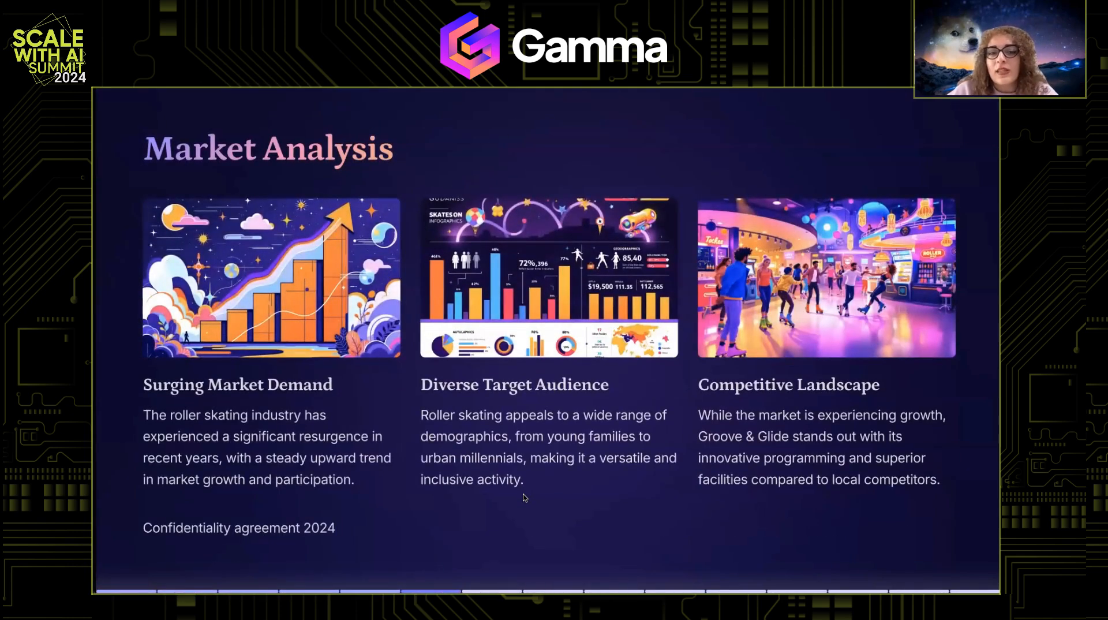
pyautogui.press('Right')
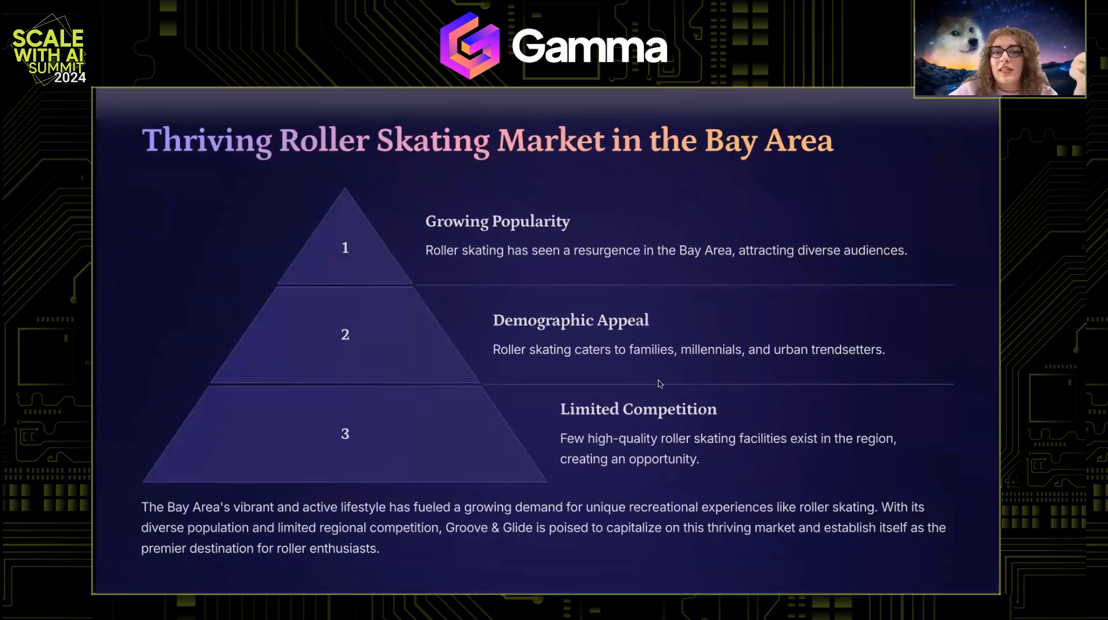
pyautogui.press('Right')
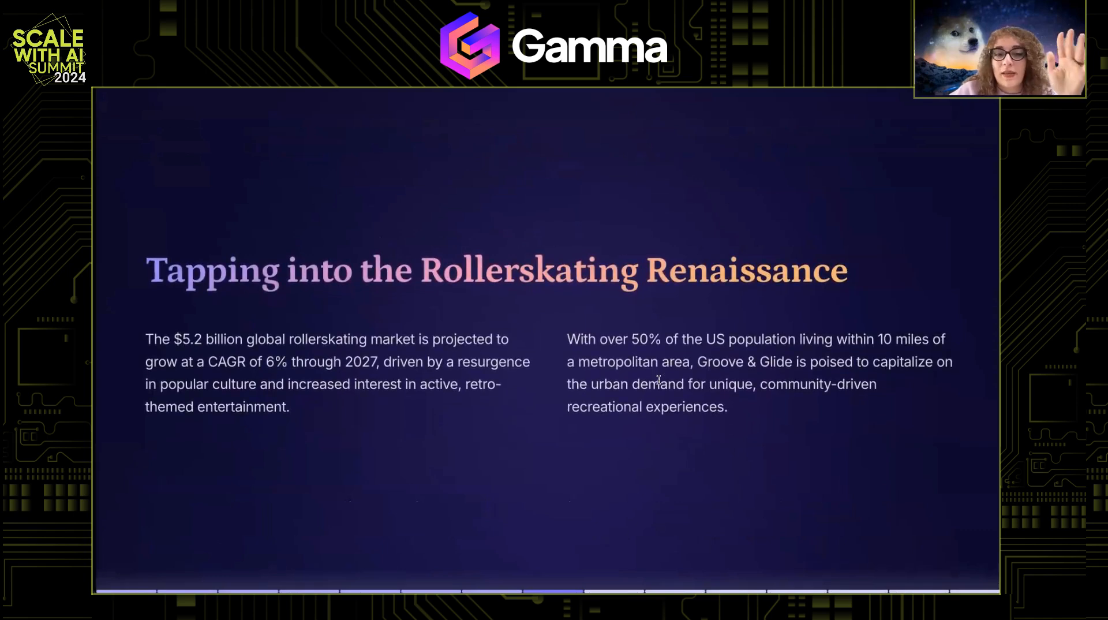
pyautogui.press('Right')
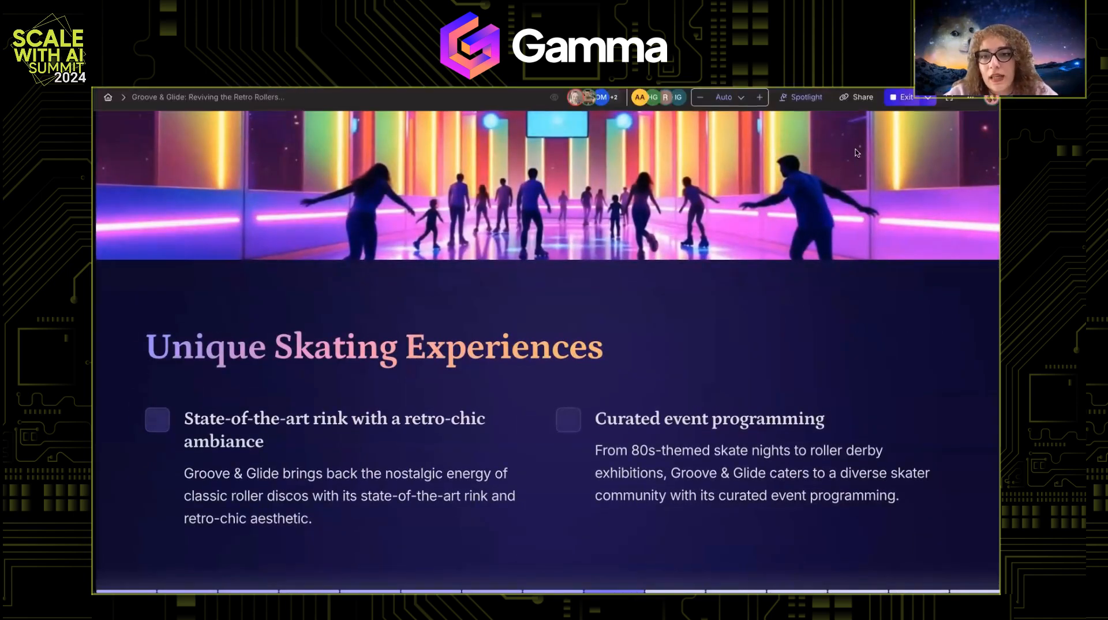
# Continue to the team members slide, then step back to the About Groove & Glide slide
pyautogui.click(931, 105)
pyautogui.click(932, 105)
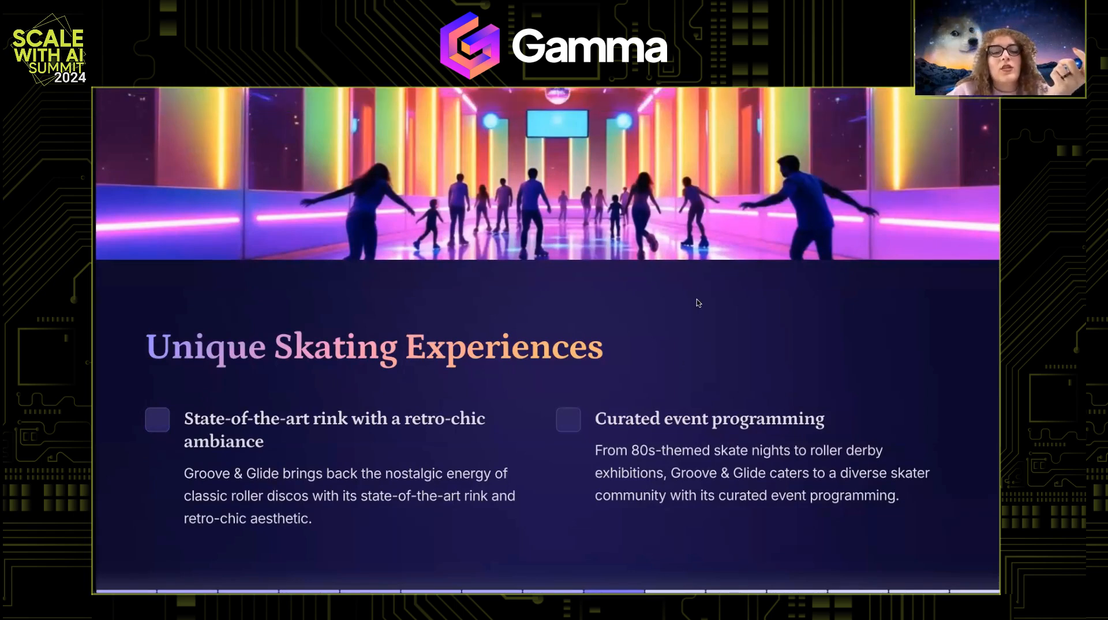
pyautogui.press('Right')
pyautogui.press('Right')
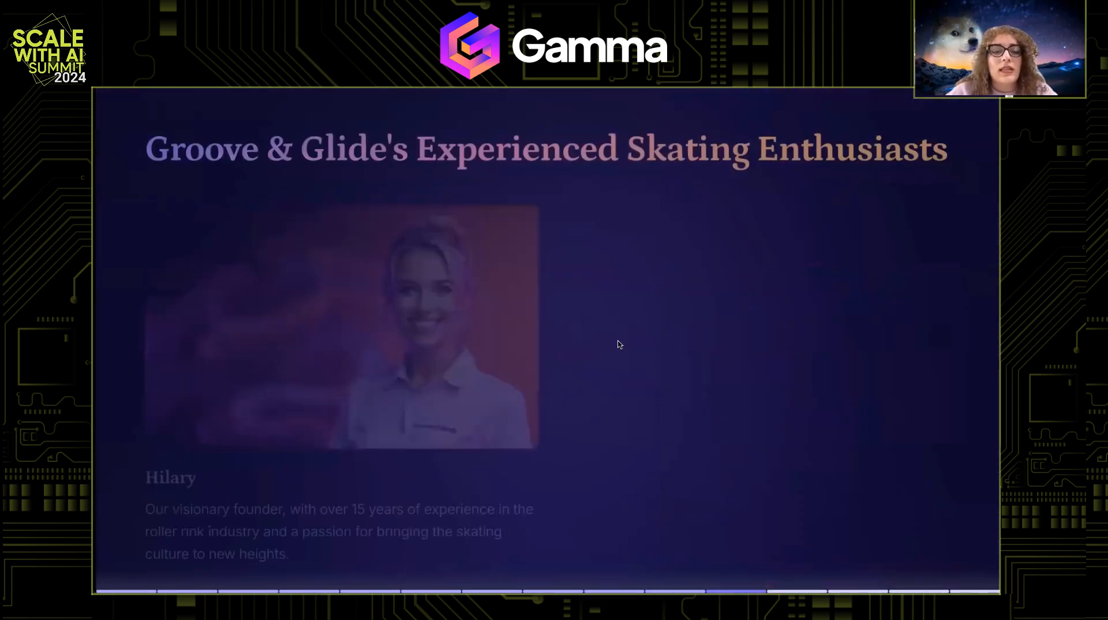
pyautogui.press('Left')
pyautogui.press('Left')
pyautogui.press('Left')
pyautogui.press('Left')
pyautogui.press('Left')
pyautogui.press('Left')
pyautogui.press('Left')
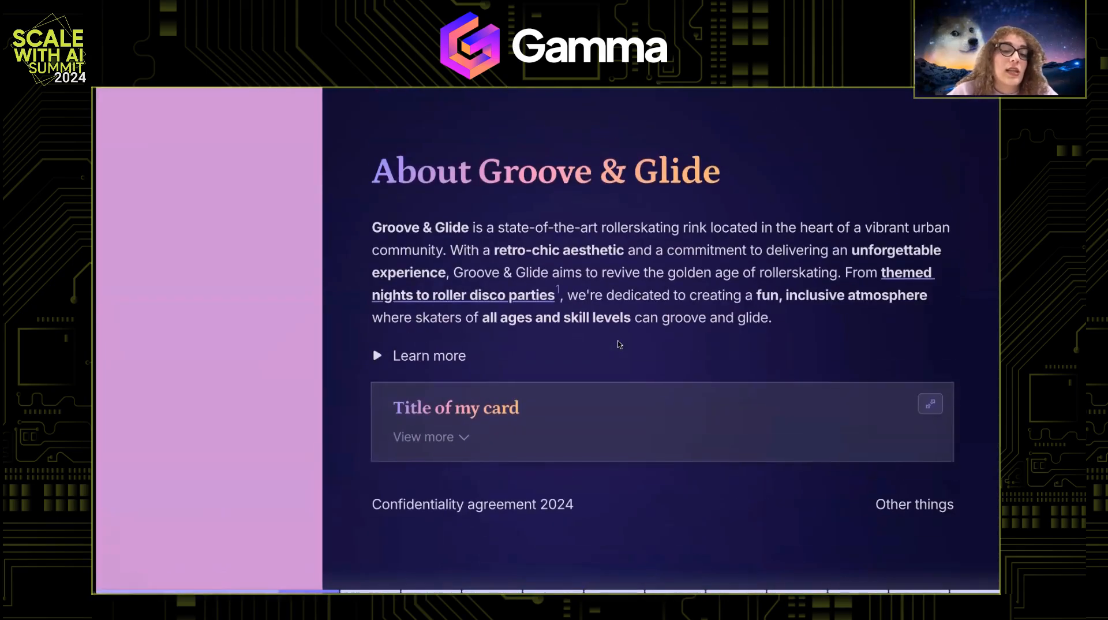
pyautogui.press('Left')
pyautogui.press('Right')
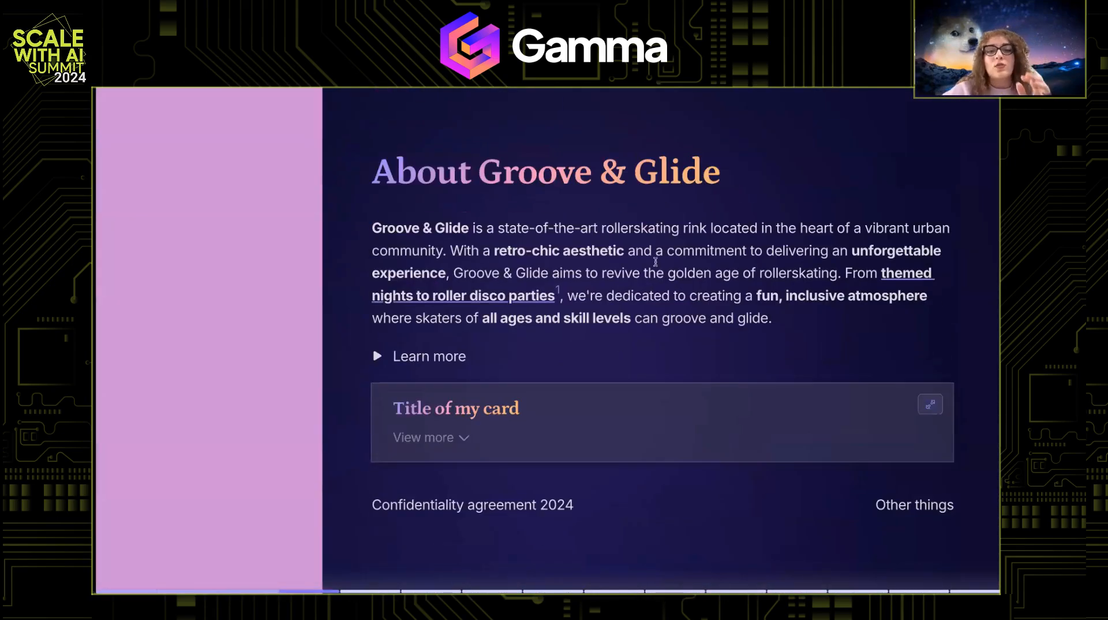
pyautogui.moveTo(744, 101)
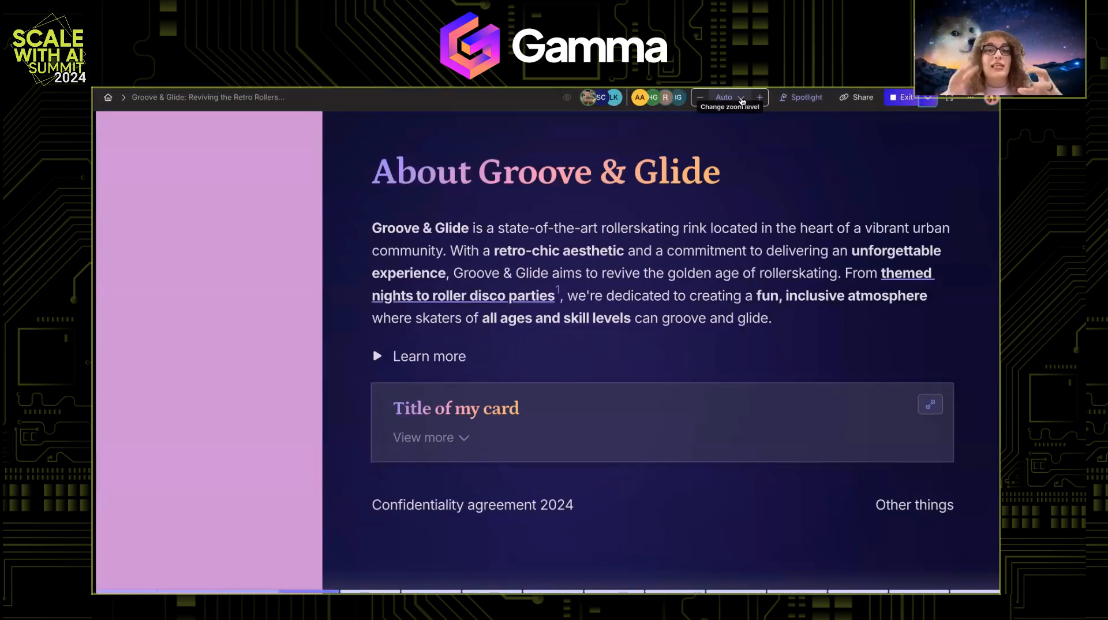
# Leave the zoom level unchanged and start editing the About card live during the presentation
pyautogui.click(741, 98)
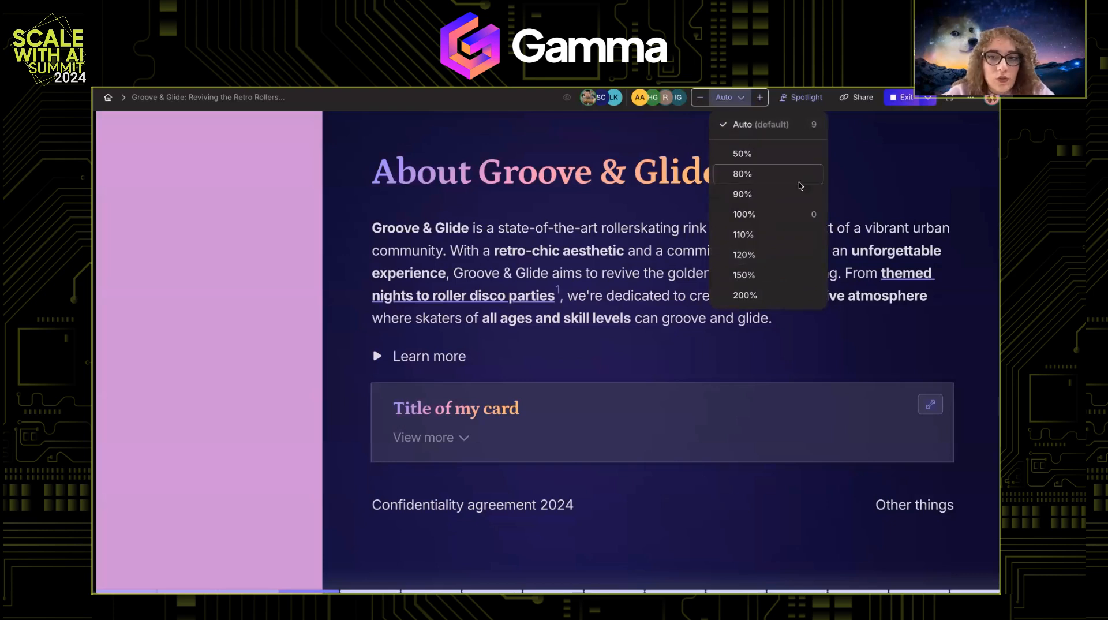
pyautogui.click(888, 160)
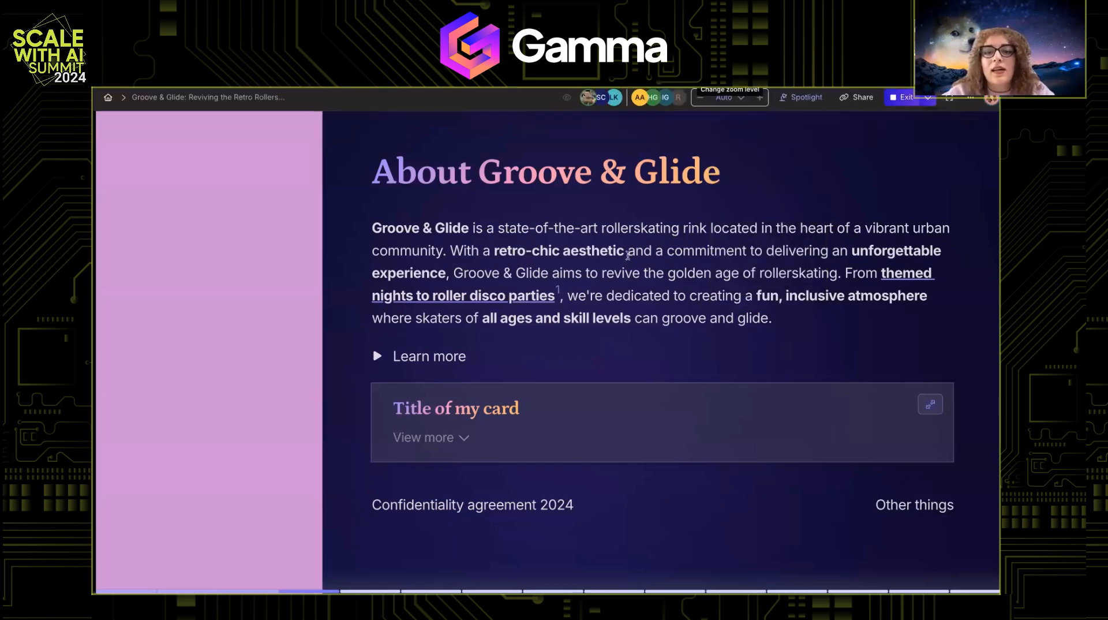
pyautogui.click(570, 231)
pyautogui.click(586, 241)
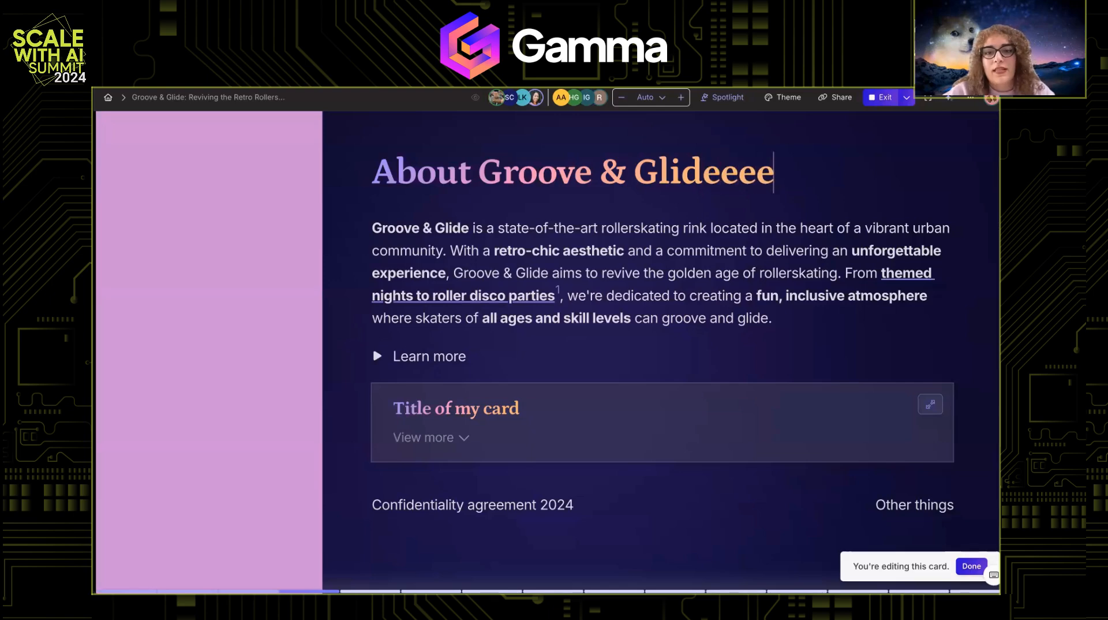
# Exit card editing and show the About slide with its 'About Groove & Glideeee' heading
pyautogui.press('Escape')
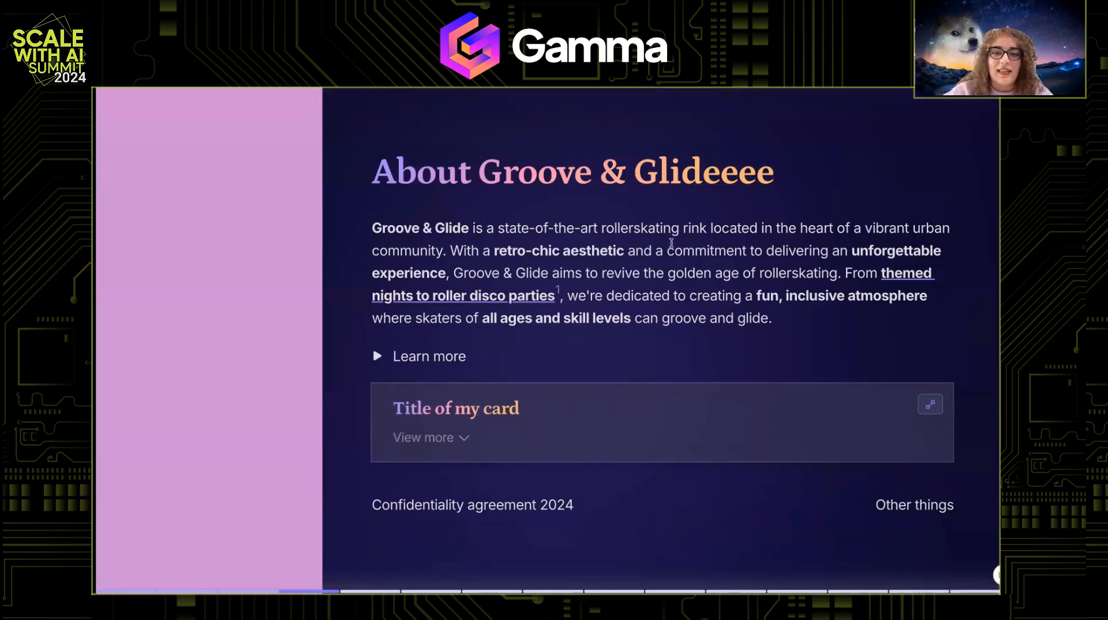
pyautogui.scroll(-3, 671, 242)
pyautogui.scroll(3, 671, 242)
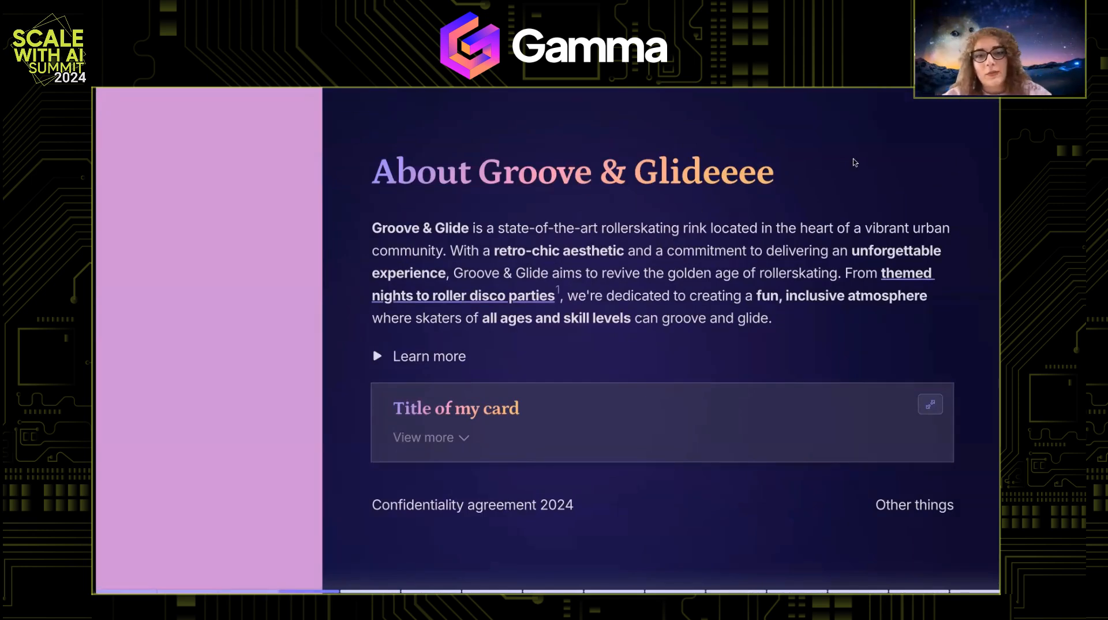
# Return to the 'Groove & Glide' title slide and spotlight its heading, dimming the rest
pyautogui.moveTo(854, 106)
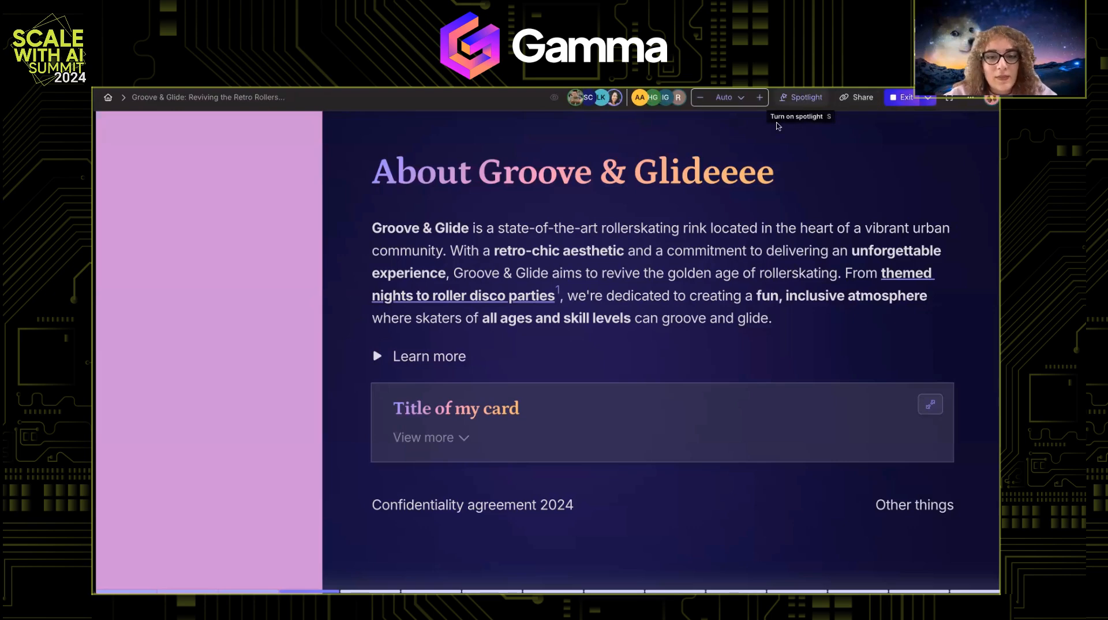
pyautogui.scroll(3, 634, 224)
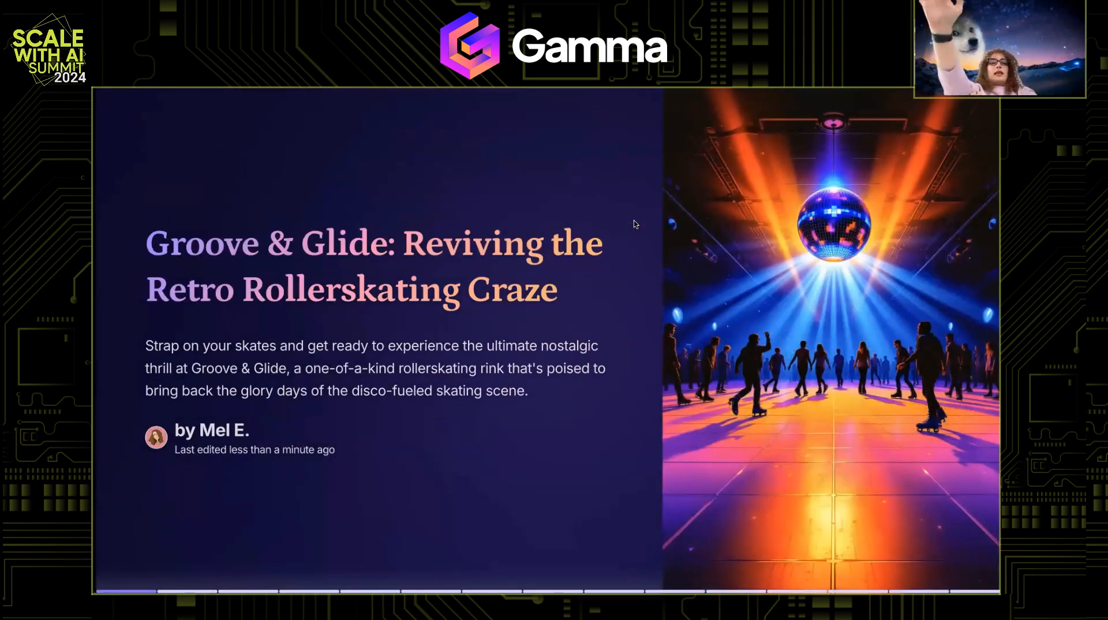
pyautogui.moveTo(759, 95)
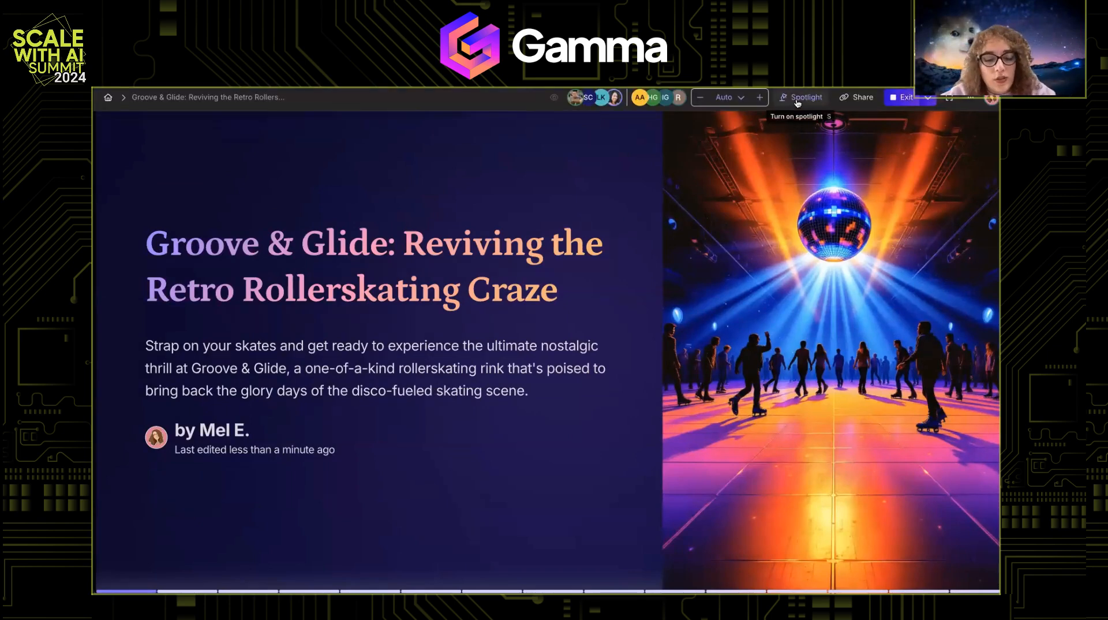
pyautogui.click(797, 100)
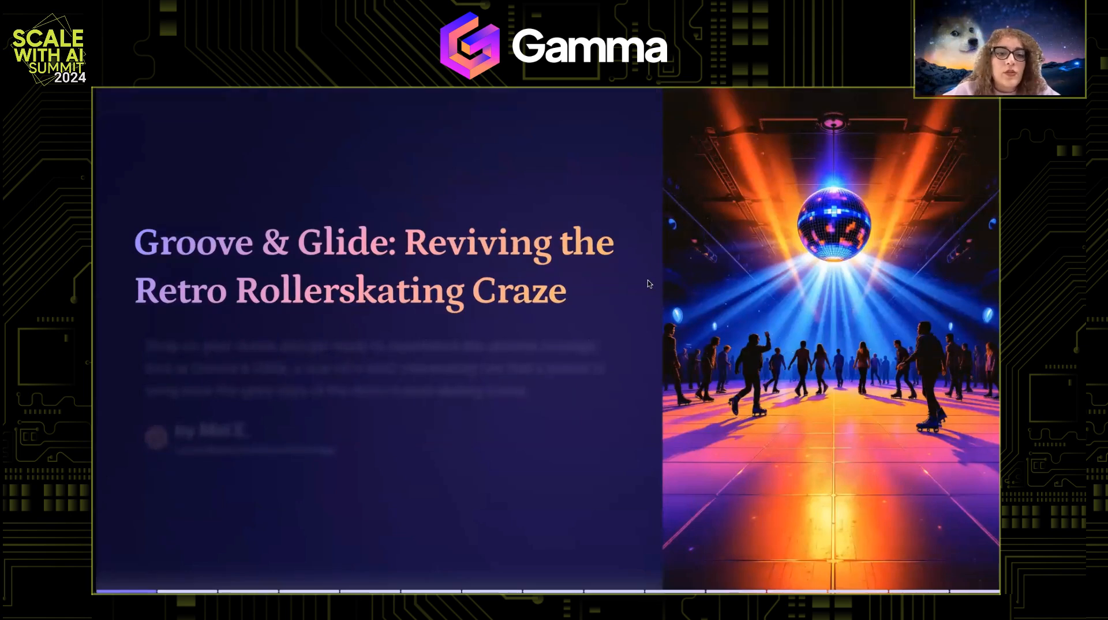
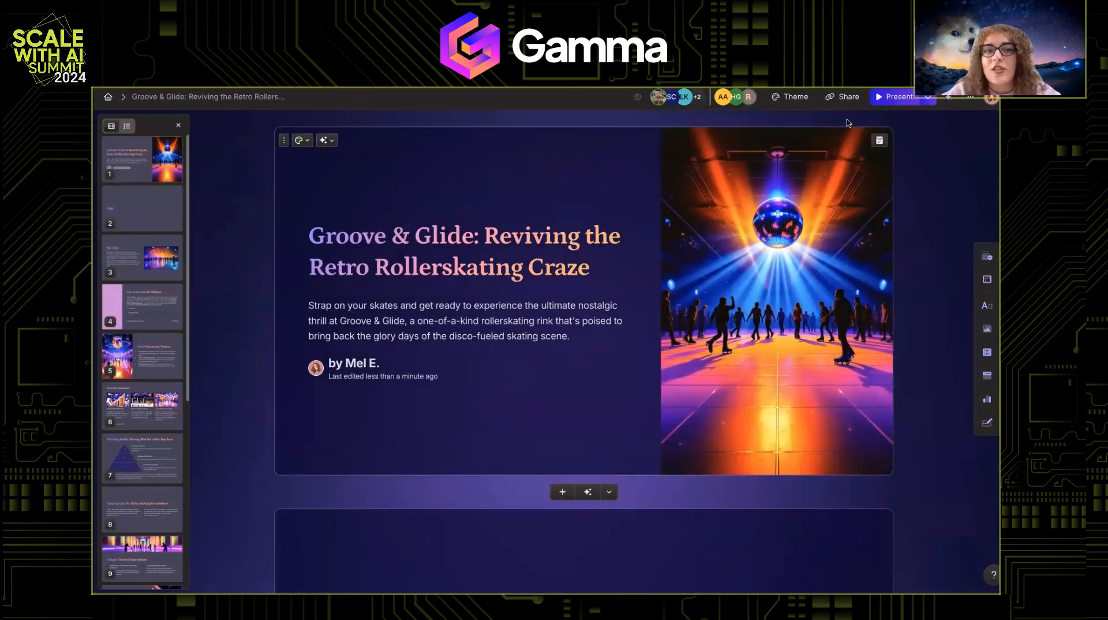
# Copy the deck's public share link from the Share dialog
pyautogui.click(837, 99)
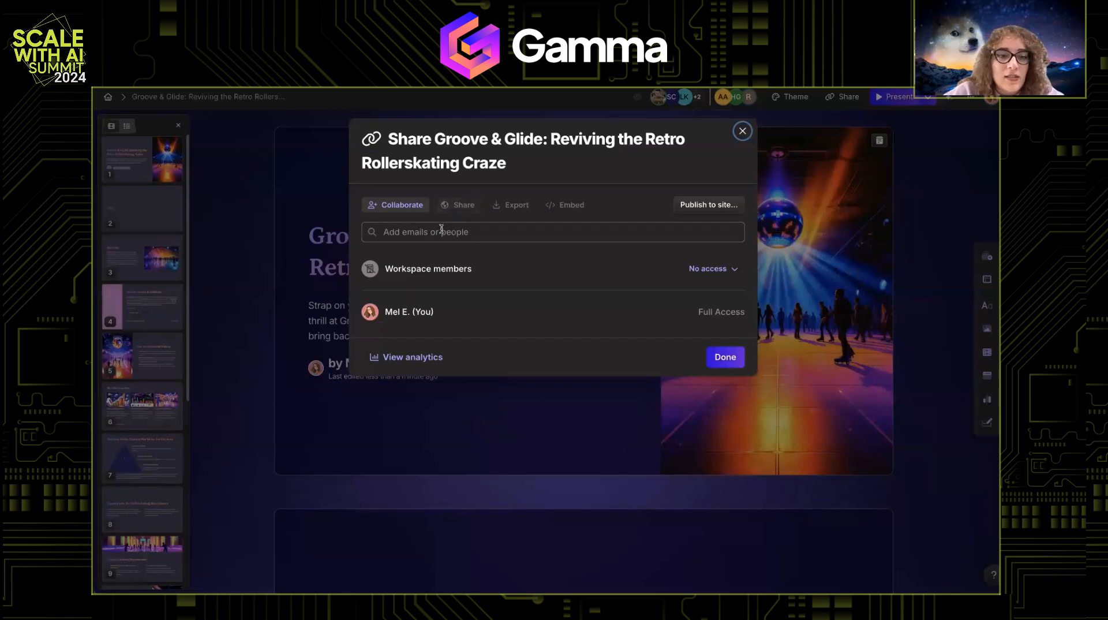
pyautogui.click(457, 207)
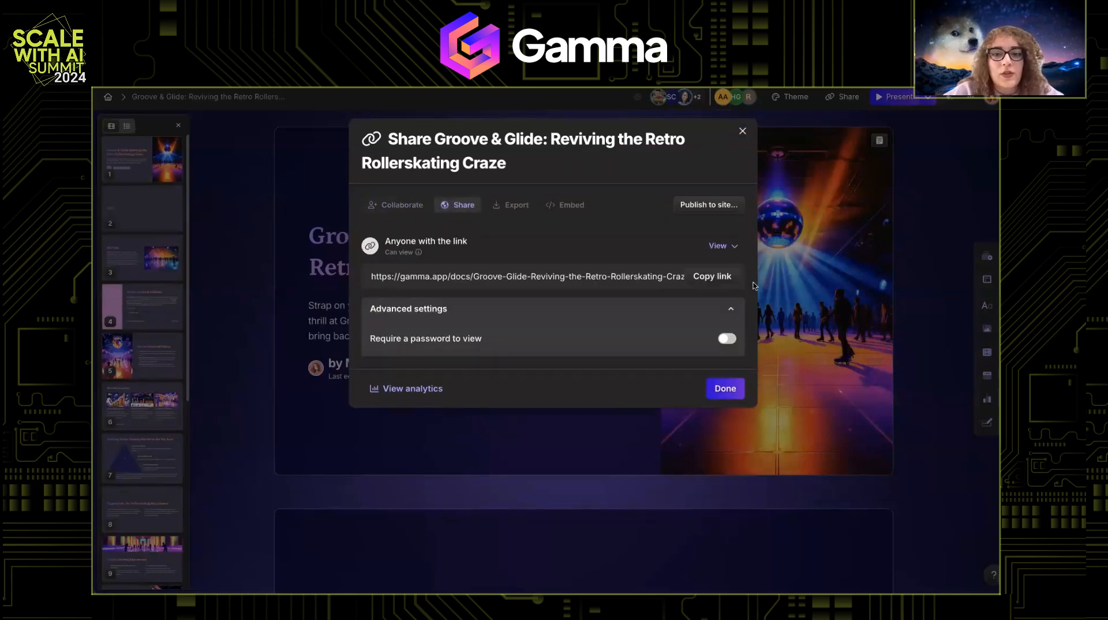
pyautogui.click(701, 277)
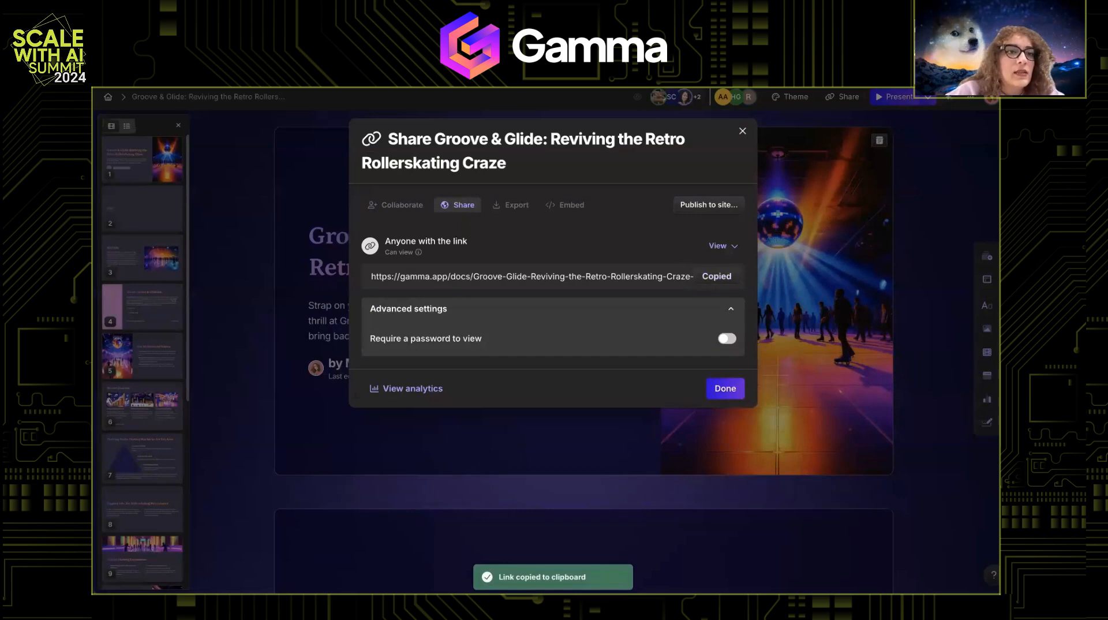
# Open the copied link in a Chrome Incognito window and scroll through the deck as a visitor
pyautogui.click(164, 14)
pyautogui.click(193, 52)
pyautogui.press('super+v')
pyautogui.press('Return')
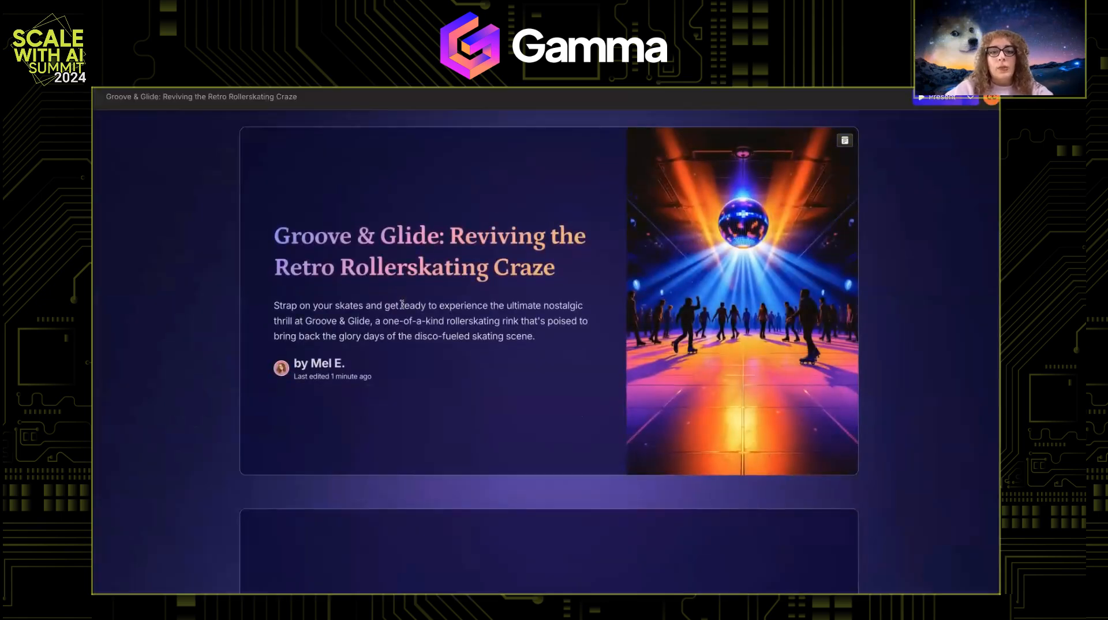
pyautogui.scroll(-20, 402, 304)
pyautogui.scroll(-20, 402, 304)
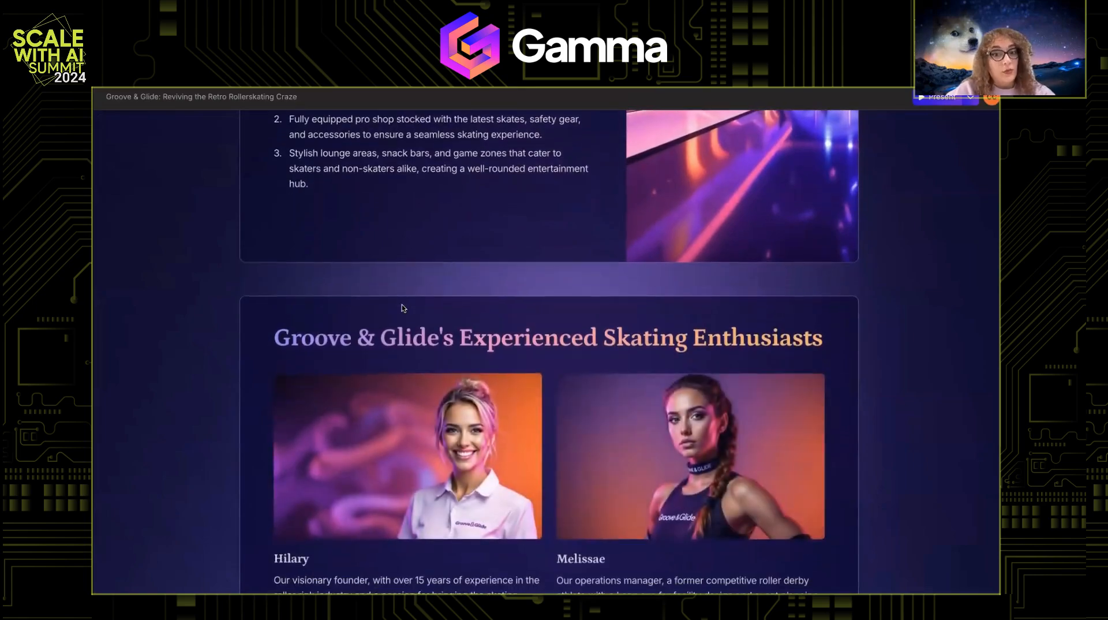
pyautogui.scroll(-20, 402, 307)
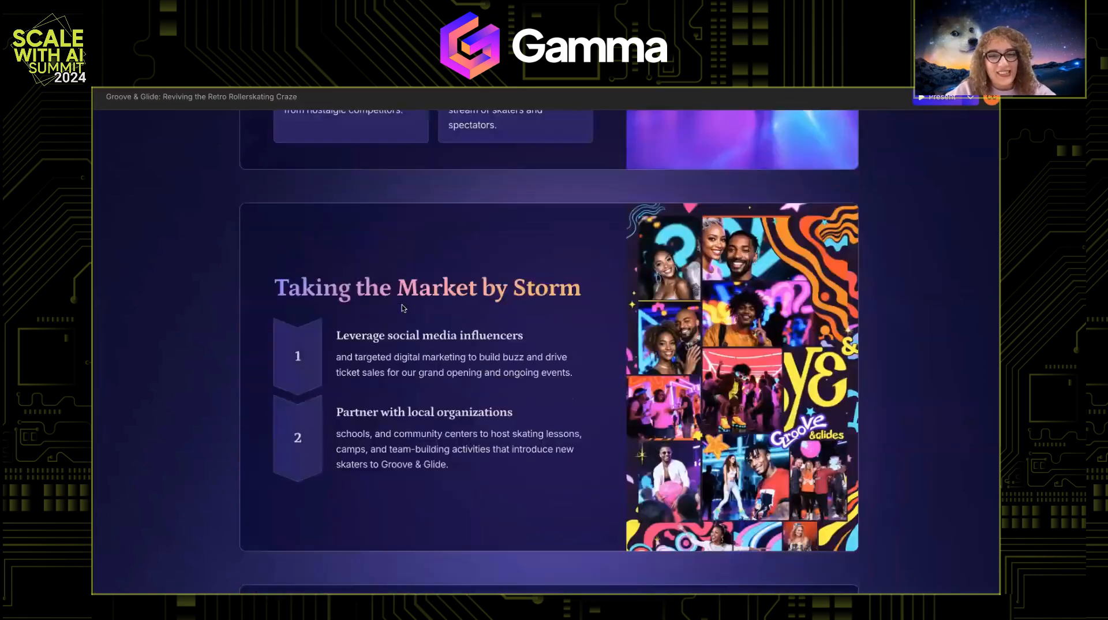
pyautogui.scroll(20, 402, 308)
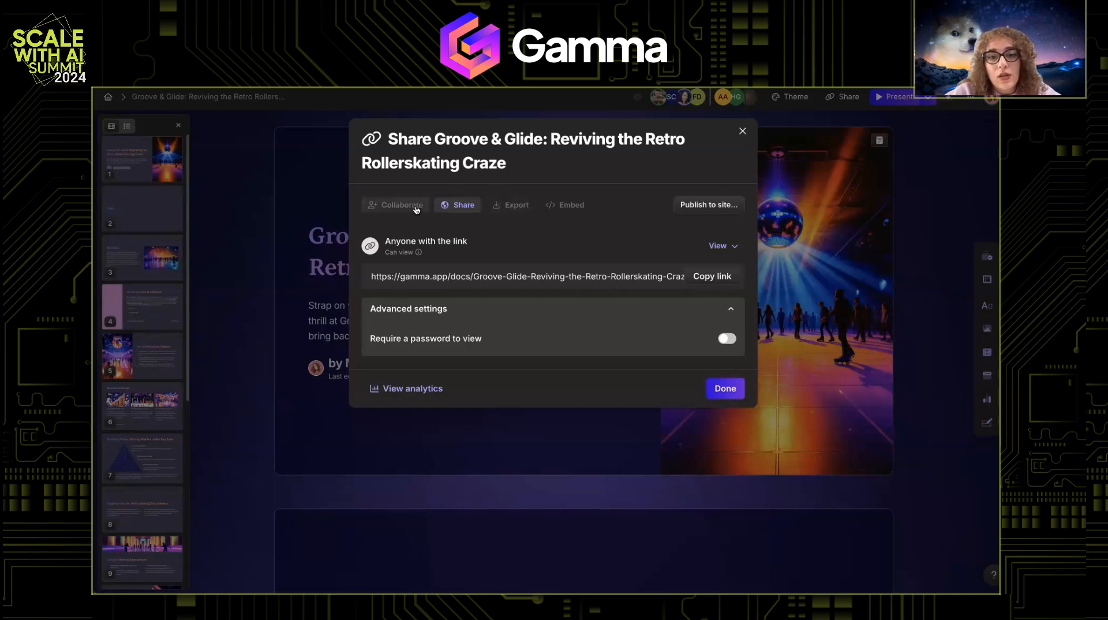
# Check the link's View access options unchanged, then browse page views in View analytics
pyautogui.click(723, 246)
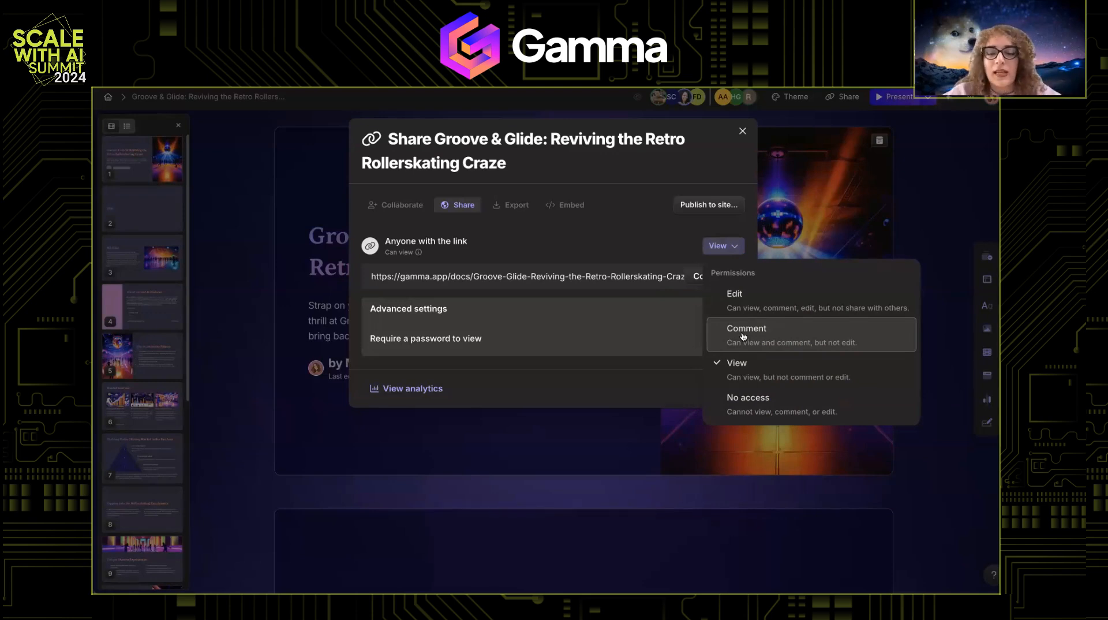
pyautogui.click(508, 247)
pyautogui.click(399, 388)
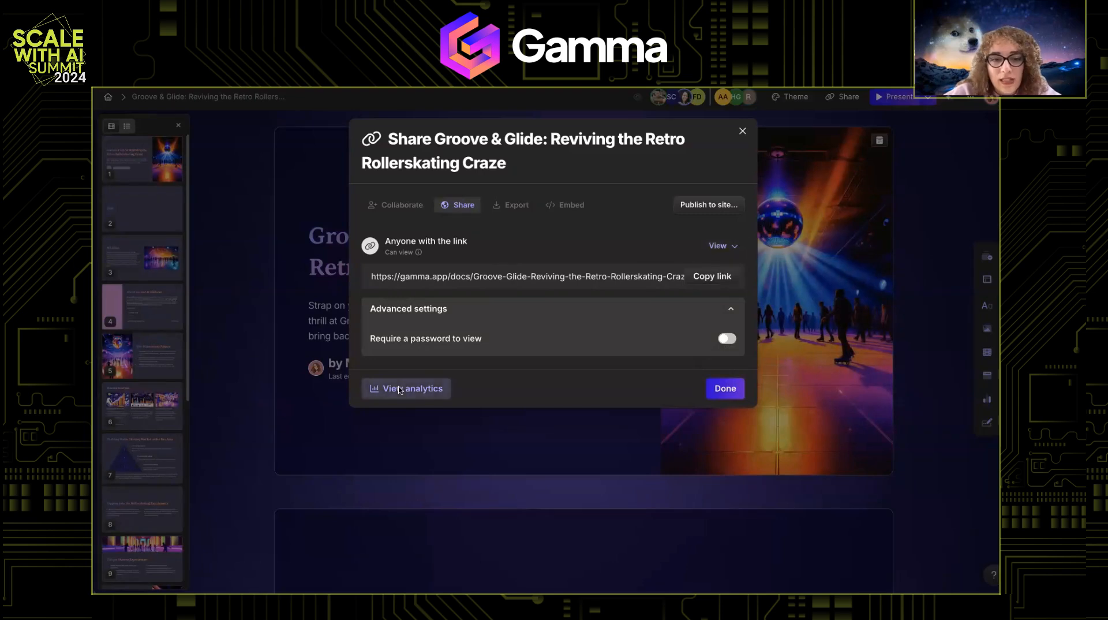
pyautogui.scroll(-1, 514, 456)
pyautogui.scroll(1, 515, 456)
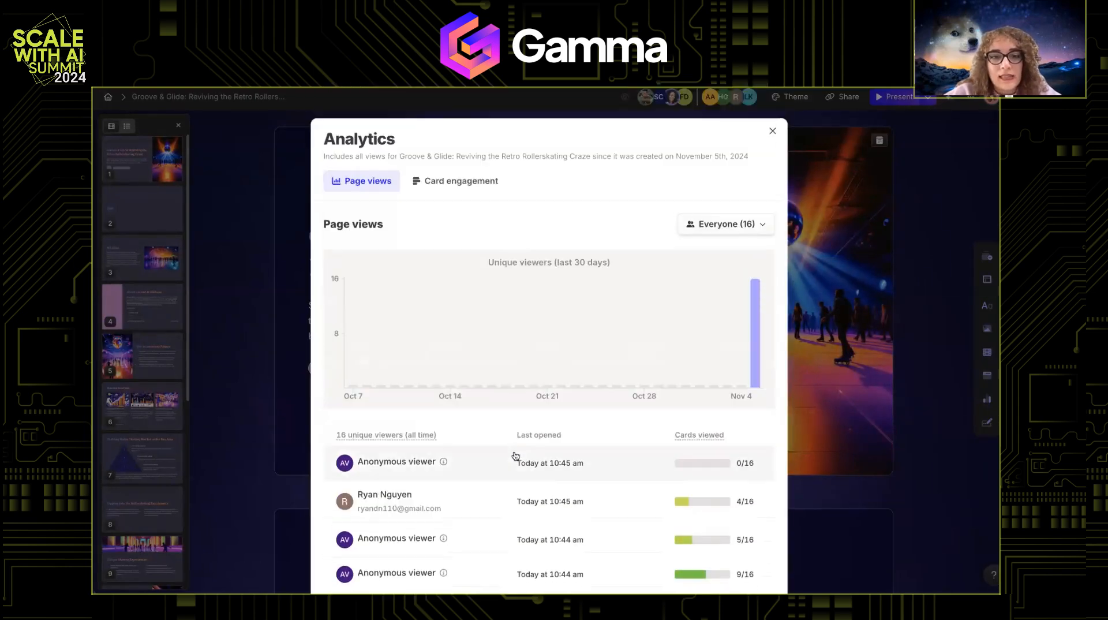
pyautogui.scroll(-3, 498, 411)
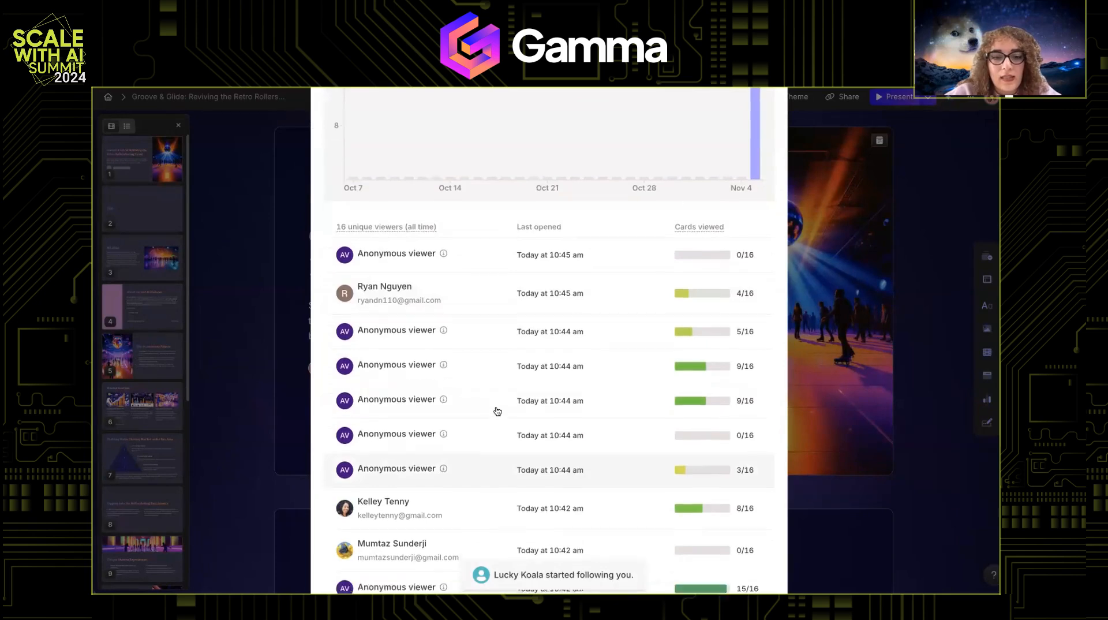
pyautogui.scroll(-2, 498, 411)
pyautogui.scroll(-4, 471, 468)
pyautogui.scroll(-2, 472, 470)
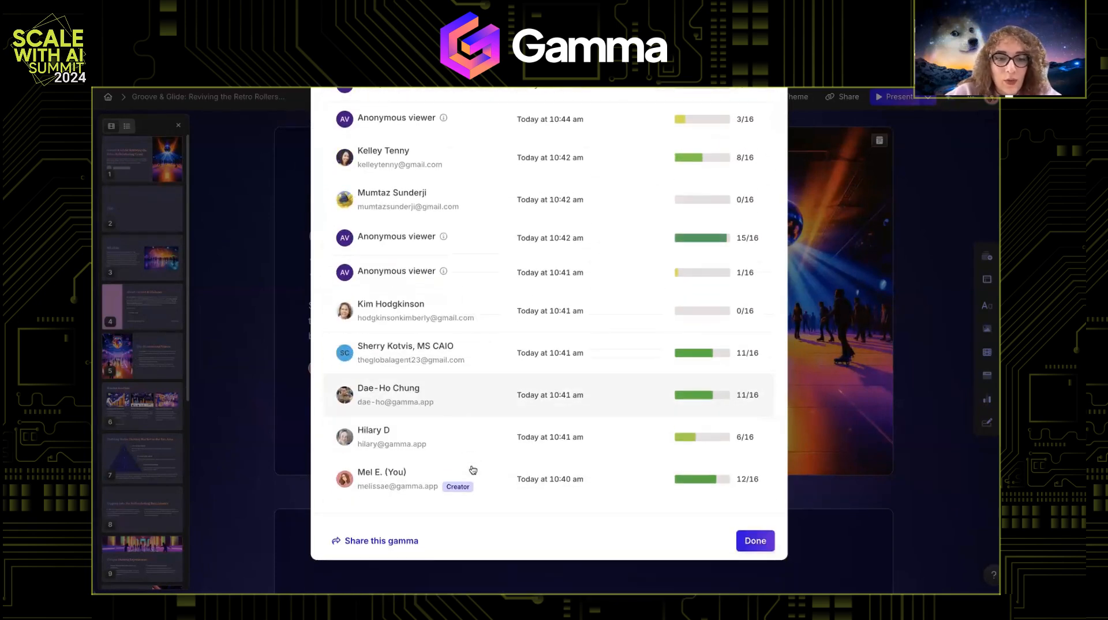
pyautogui.scroll(1, 487, 306)
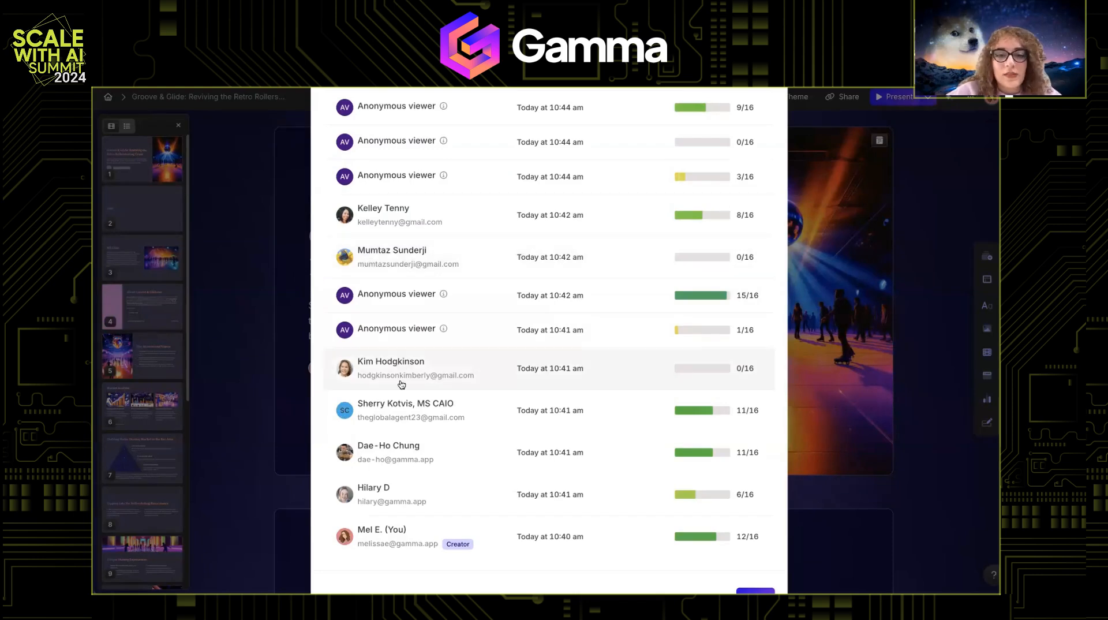
pyautogui.scroll(-1, 401, 381)
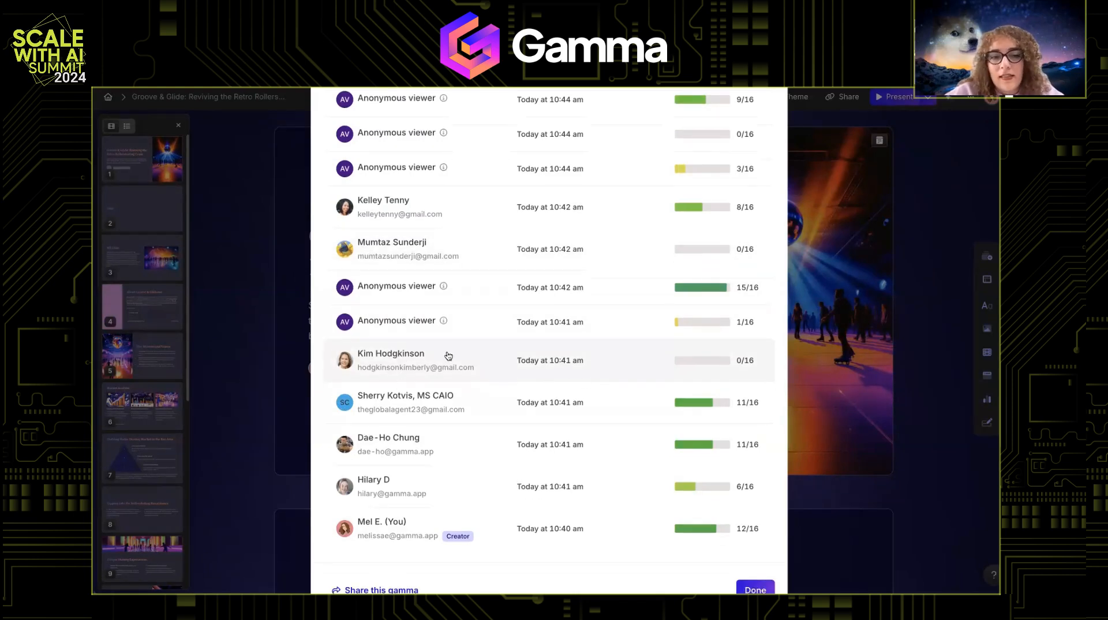
pyautogui.scroll(4, 507, 300)
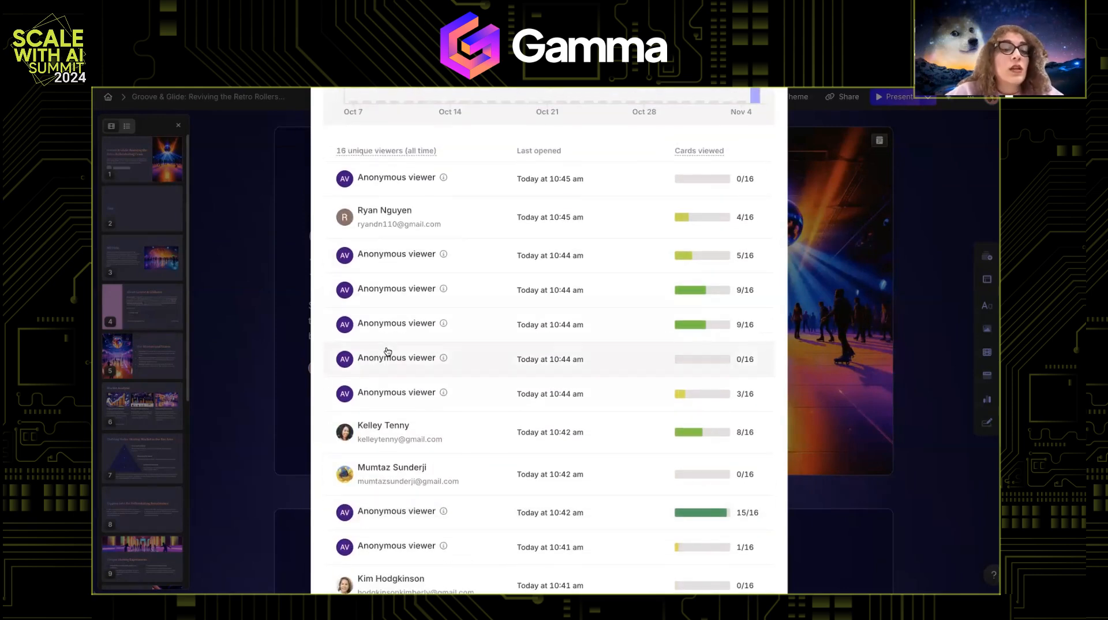
pyautogui.scroll(5, 403, 258)
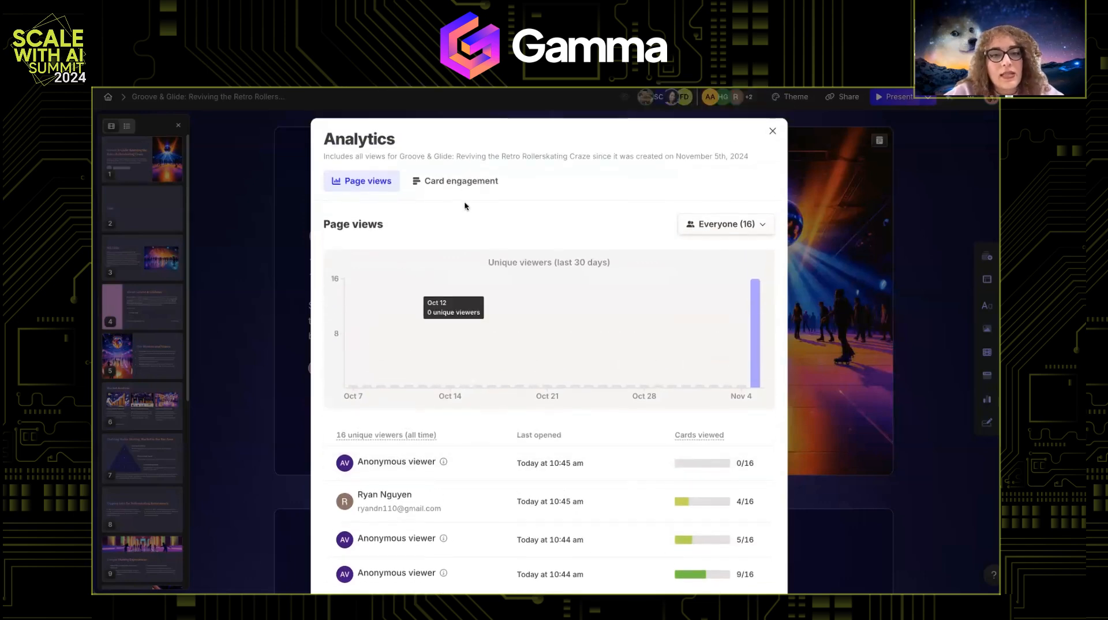
# Browse time spent on each card in the Card engagement statistics
pyautogui.click(459, 182)
pyautogui.scroll(-3, 486, 392)
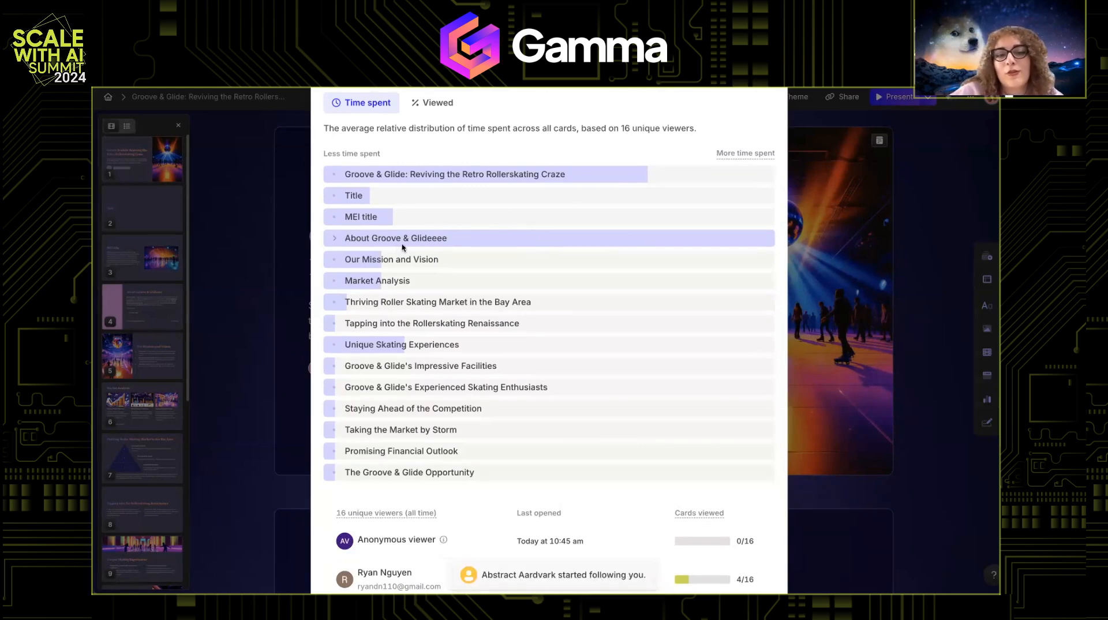
pyautogui.scroll(-1, 402, 247)
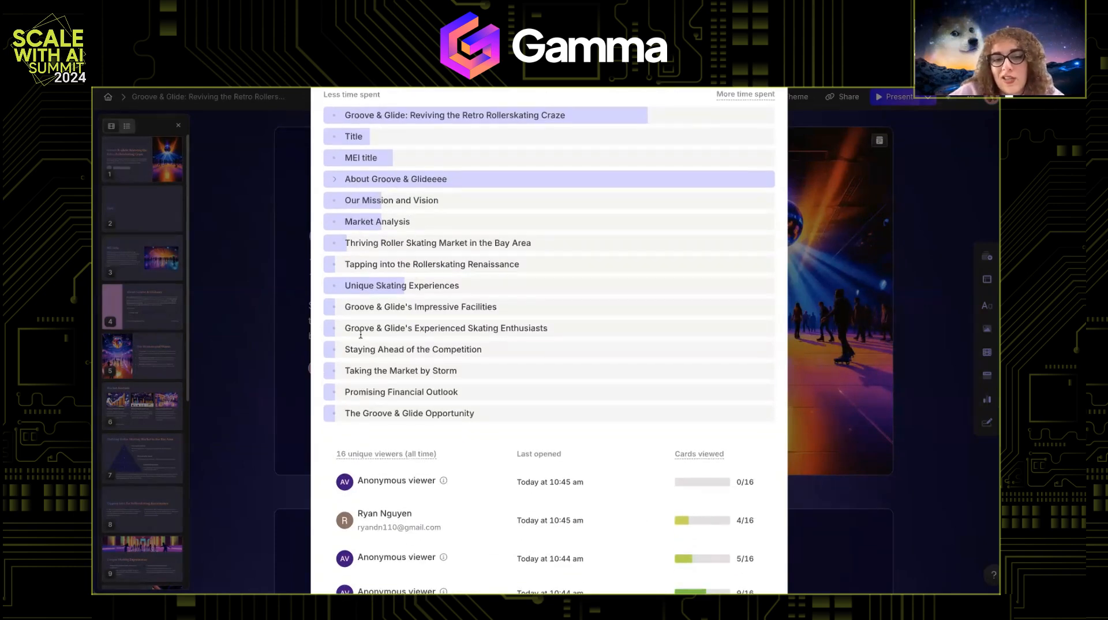
pyautogui.scroll(1, 359, 277)
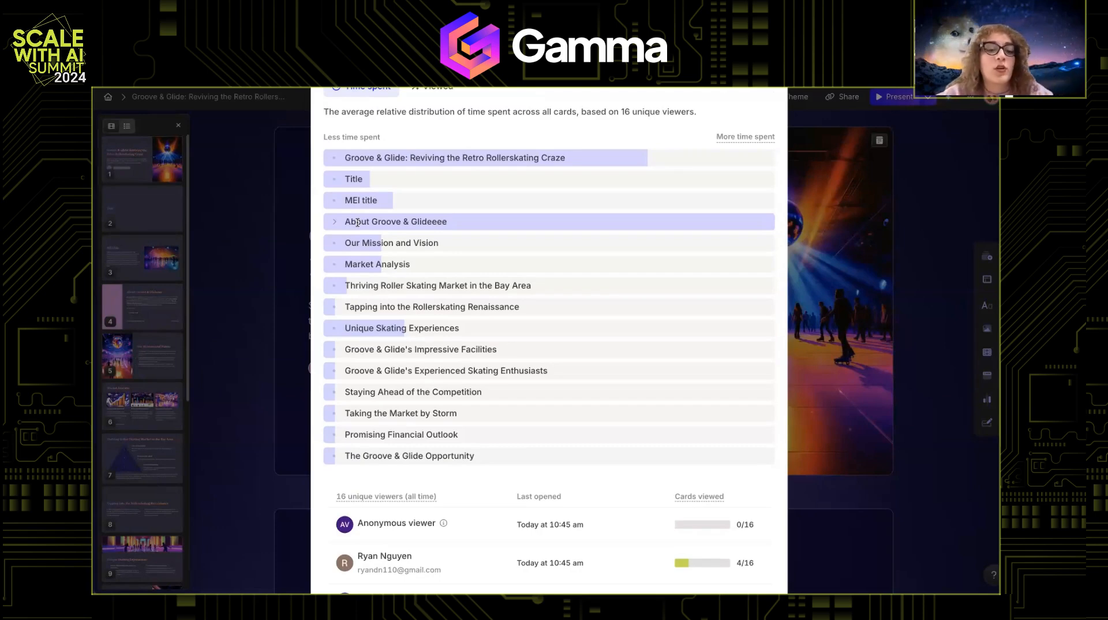
pyautogui.scroll(-4, 357, 222)
pyautogui.scroll(7, 358, 220)
# Close the analytics, then briefly check the sharing and additional options menus
pyautogui.click(868, 122)
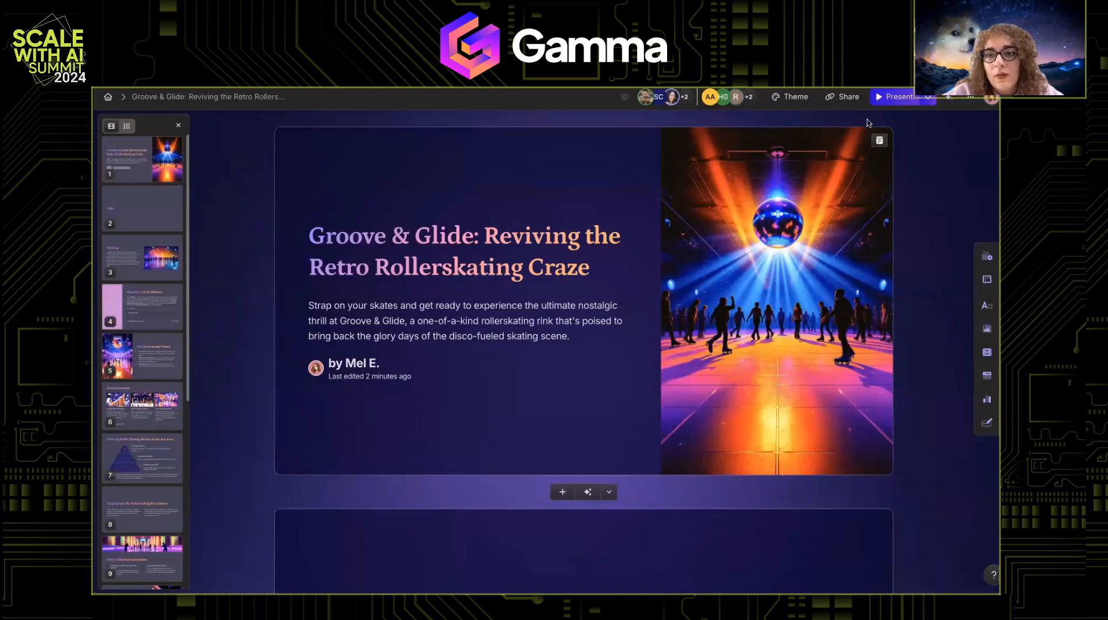
pyautogui.click(845, 96)
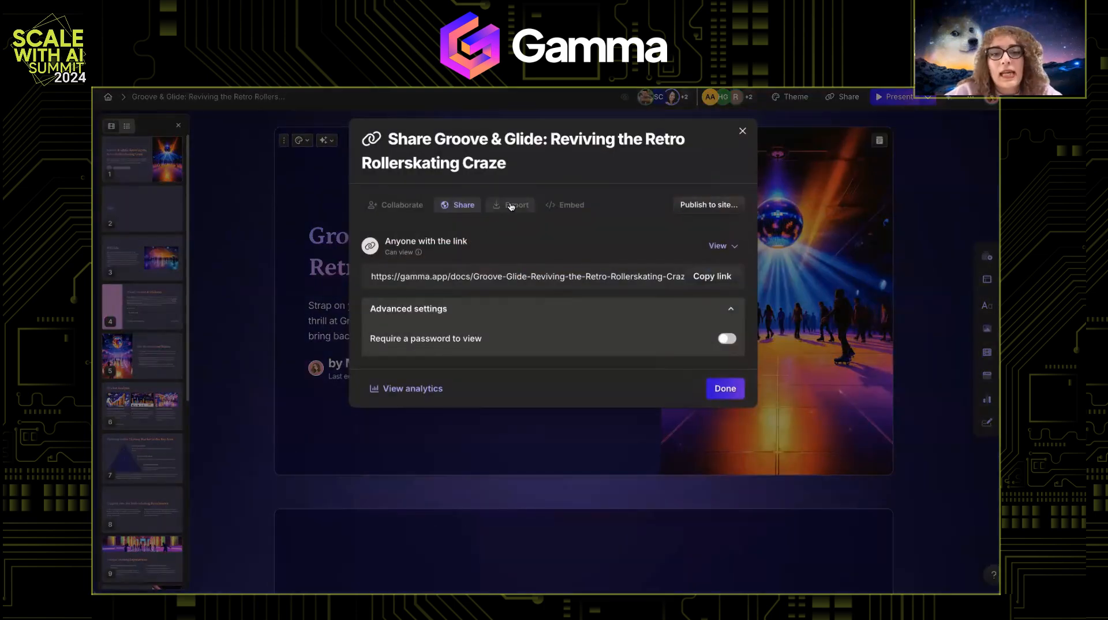
pyautogui.click(428, 434)
pyautogui.click(970, 97)
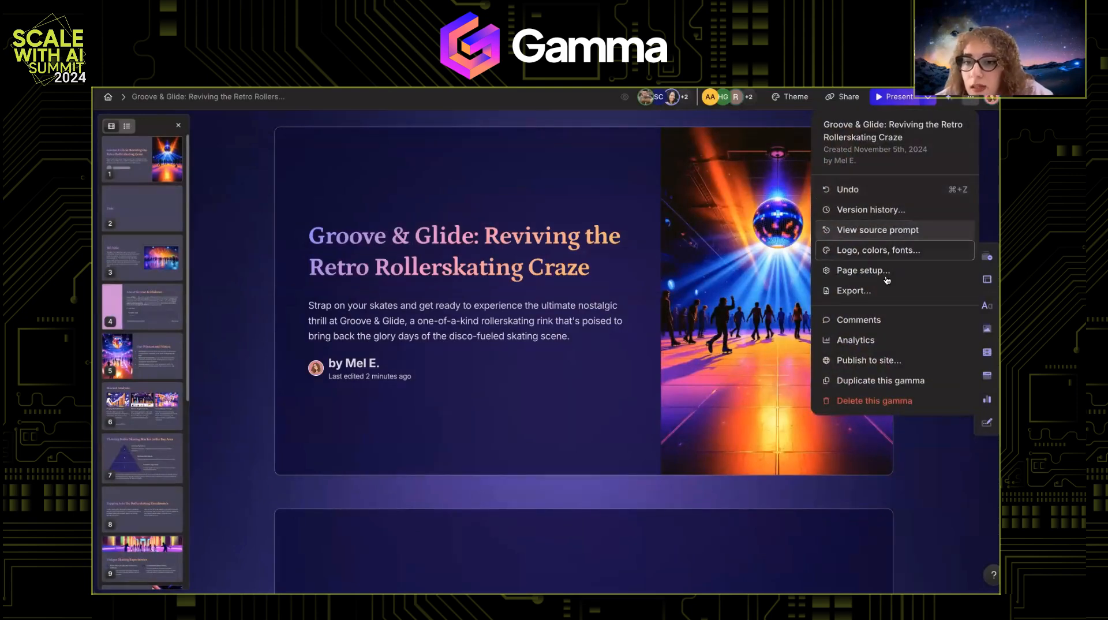
pyautogui.click(848, 259)
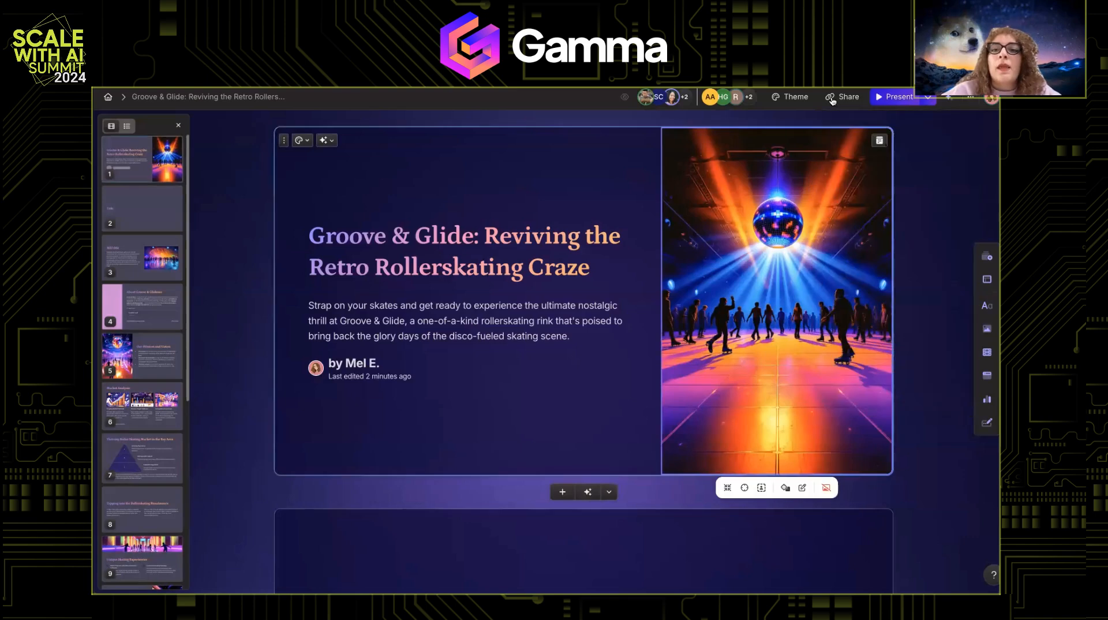
# Export the deck as PDF, PowerPoint and PNG images, noting the PowerPoint font notice
pyautogui.click(831, 98)
pyautogui.click(511, 204)
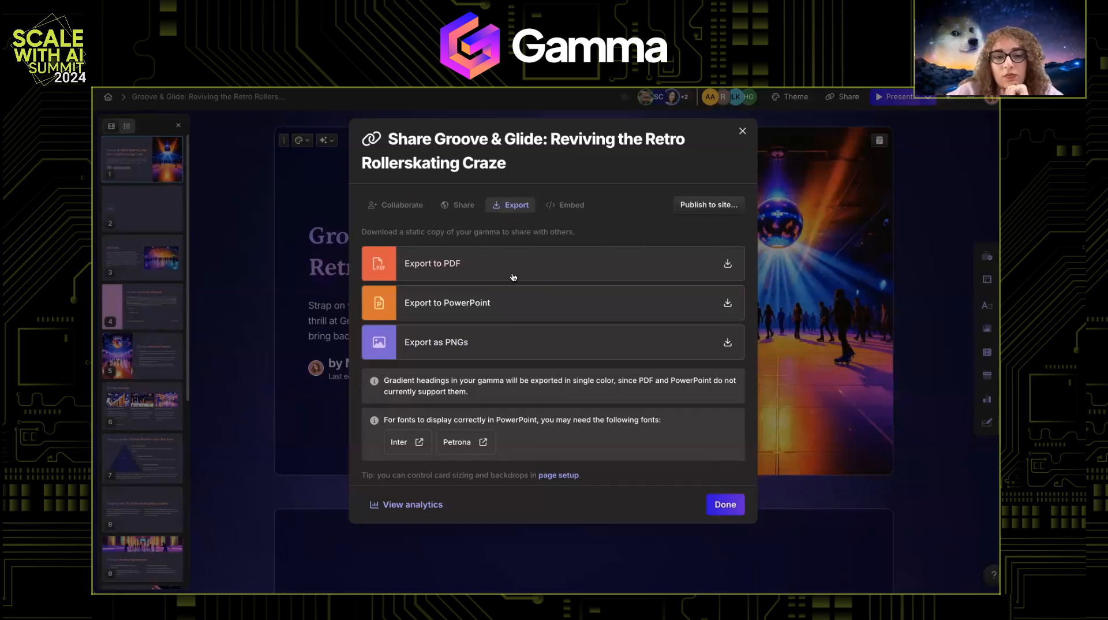
pyautogui.click(420, 266)
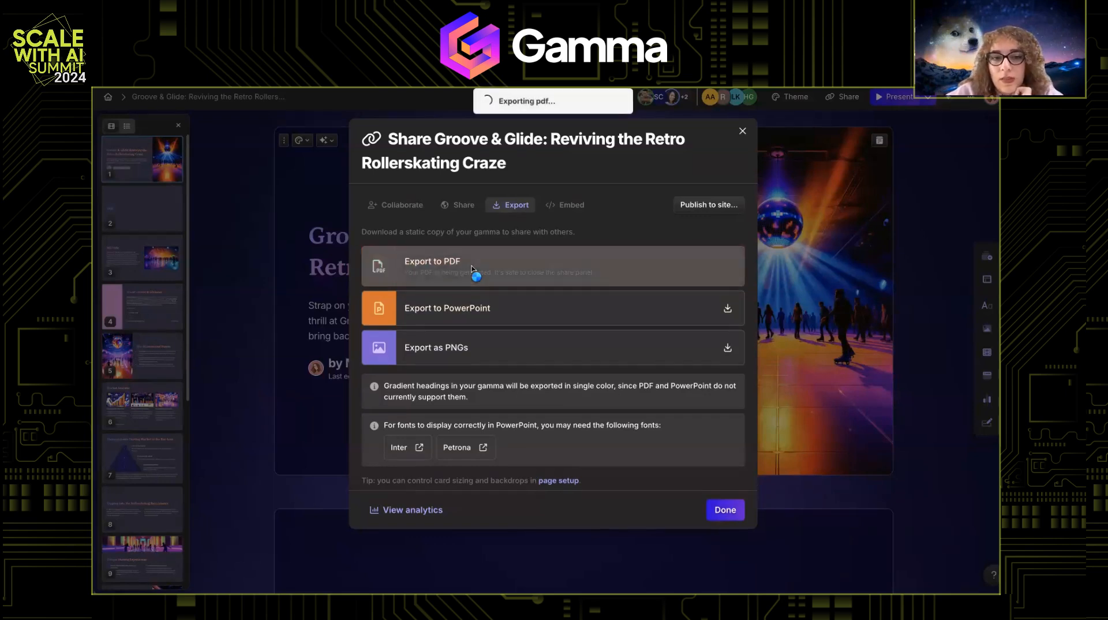
pyautogui.click(463, 309)
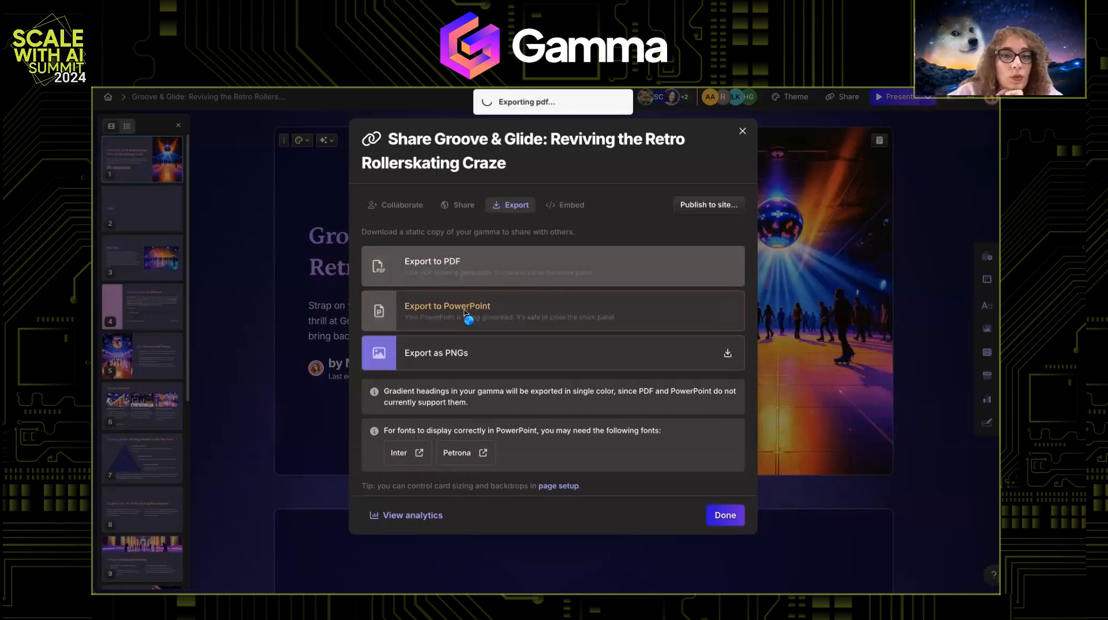
pyautogui.click(474, 361)
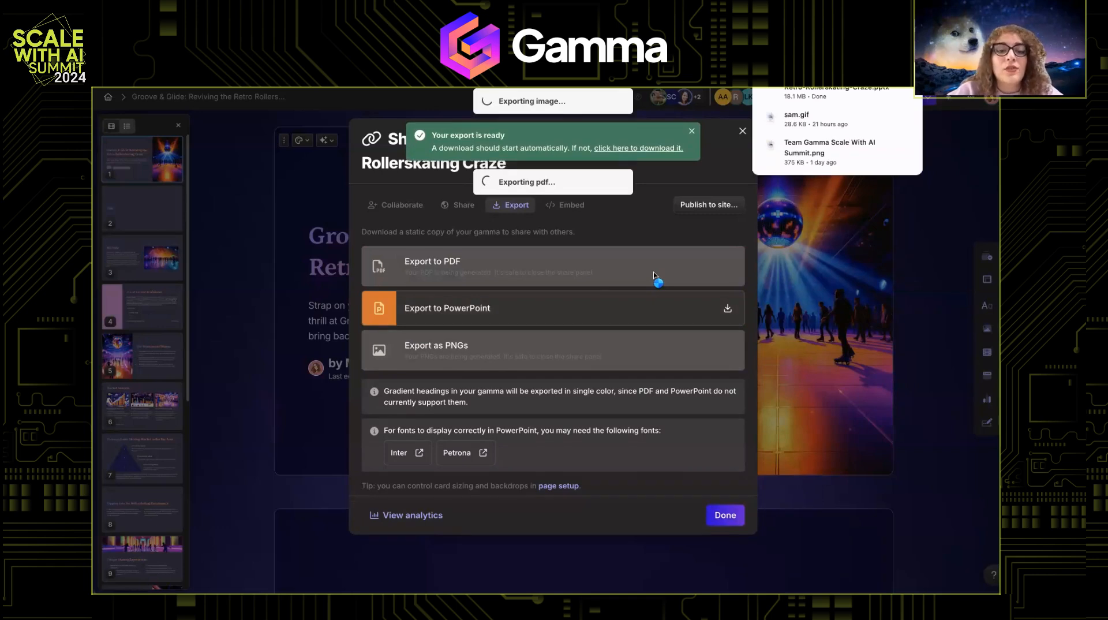
pyautogui.moveTo(380, 430); pyautogui.dragTo(539, 428)
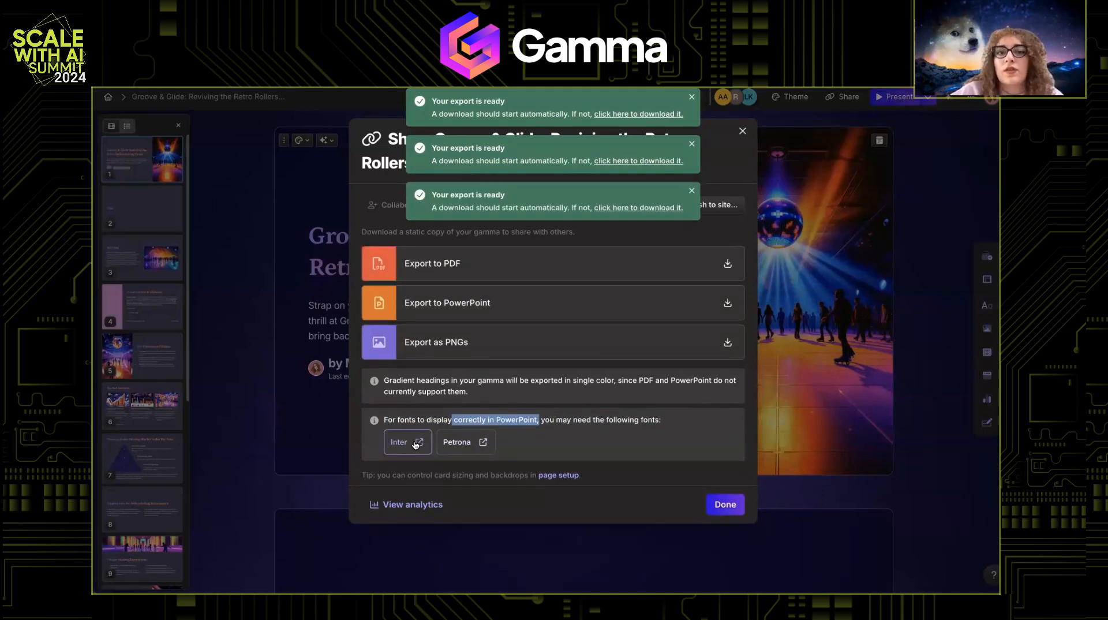
# Glance at Inter on Google Fonts, then show the exported PDF in the Downloads folder
pyautogui.click(415, 442)
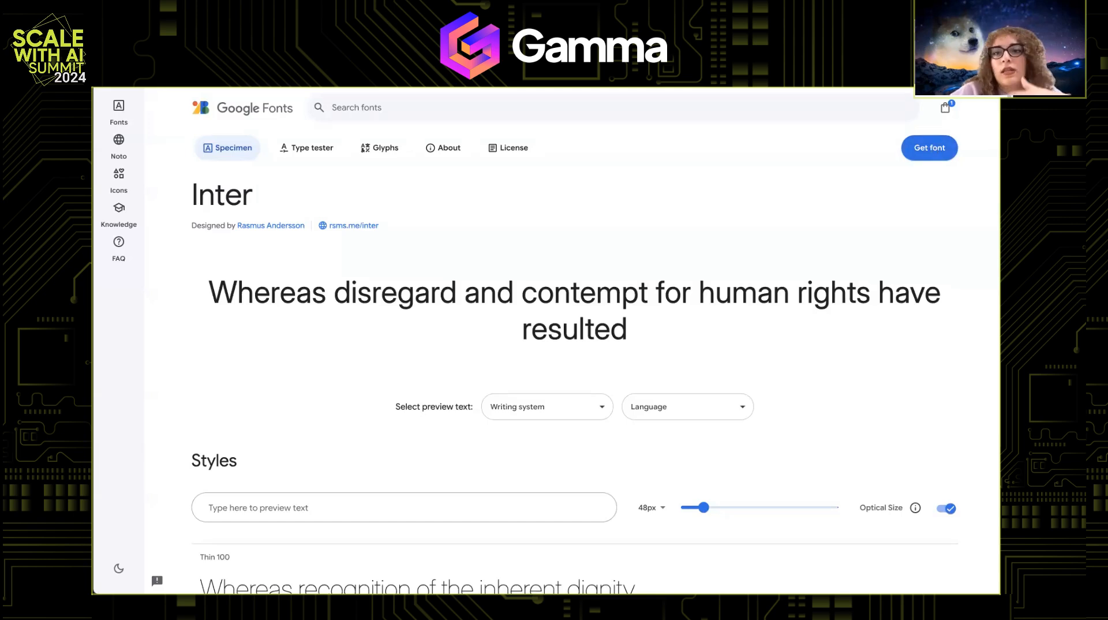
pyautogui.click(715, 41)
pyautogui.click(912, 61)
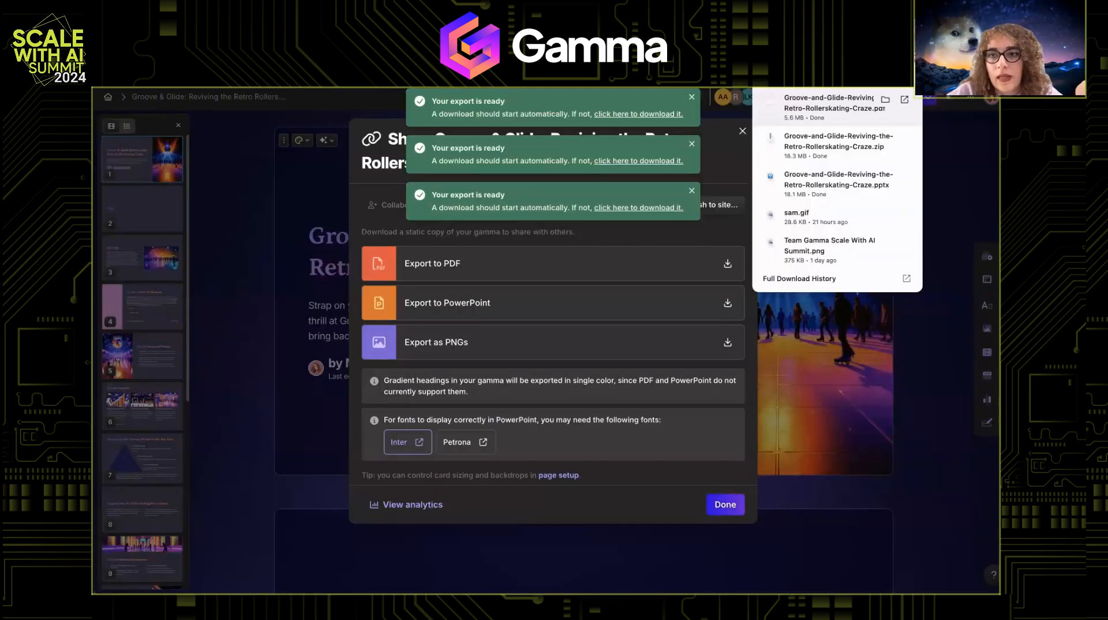
pyautogui.click(885, 100)
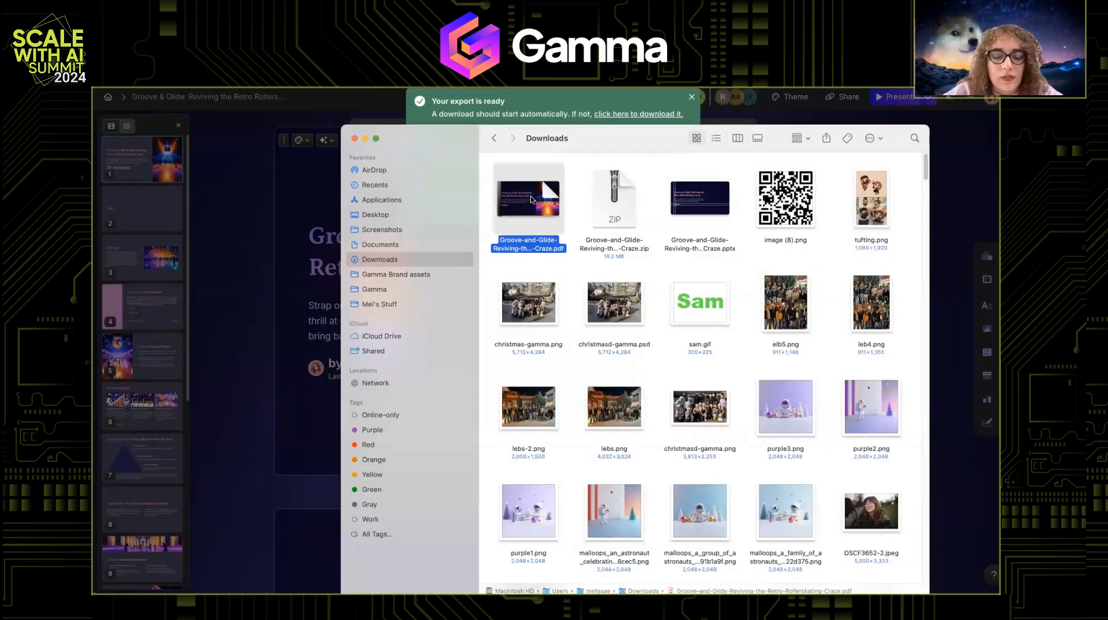
pyautogui.doubleClick(530, 195)
pyautogui.scroll(-5, 633, 334)
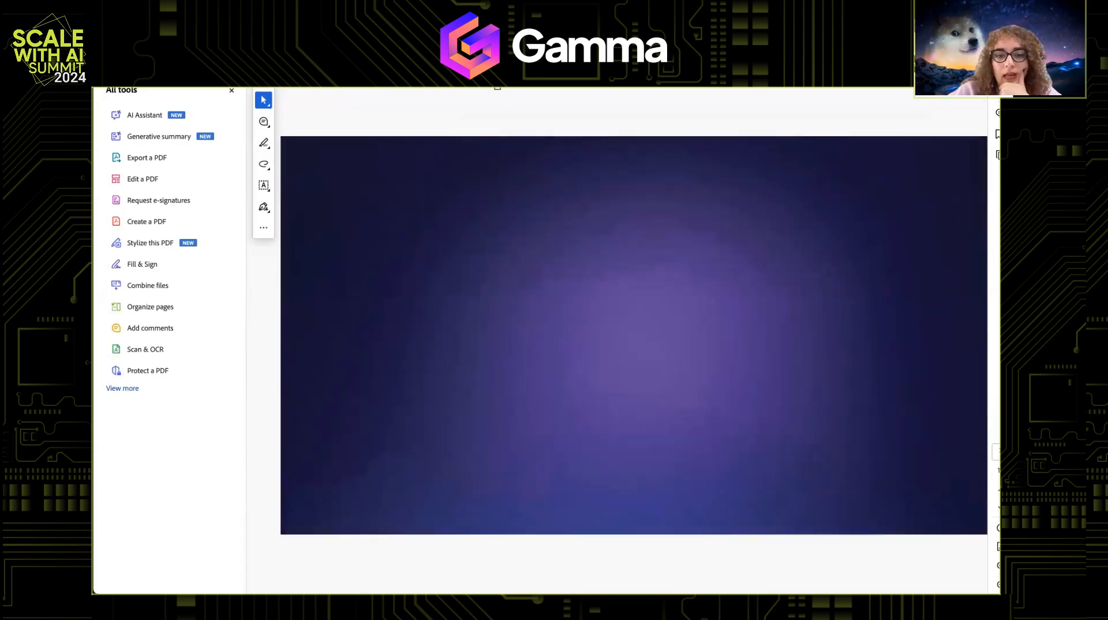
pyautogui.scroll(-2, 634, 334)
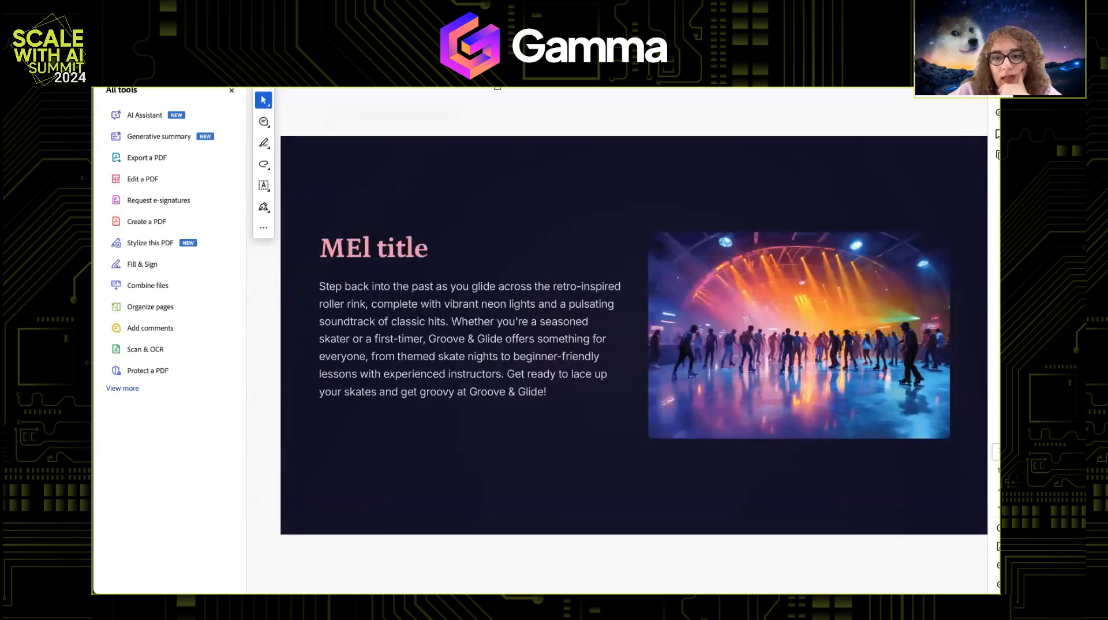
pyautogui.scroll(-3, 634, 334)
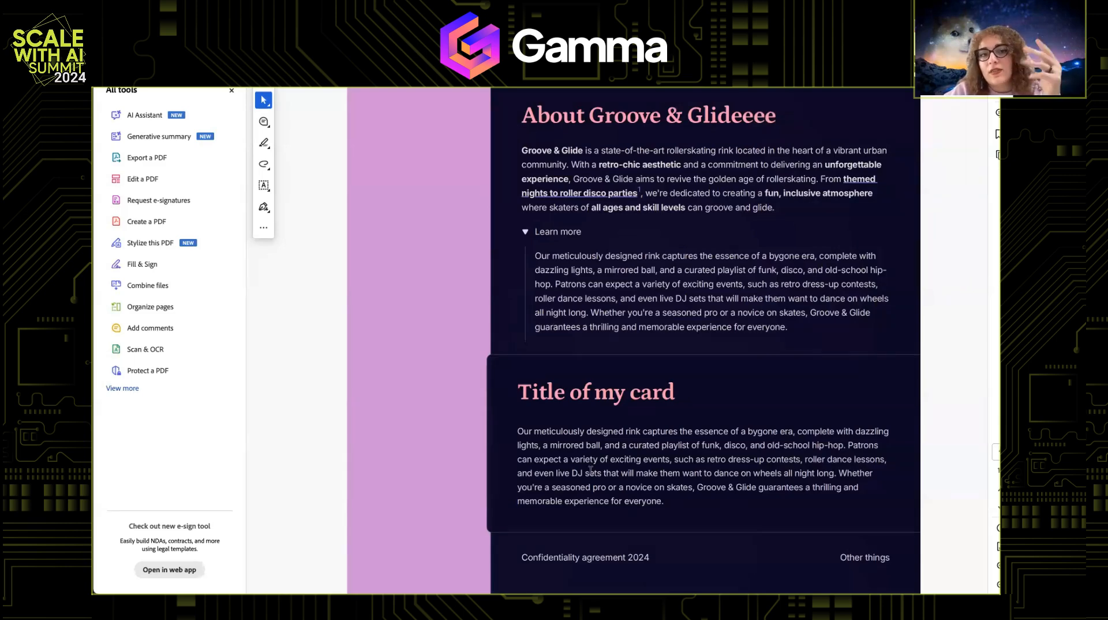
pyautogui.scroll(-3, 591, 470)
pyautogui.scroll(-3, 591, 470)
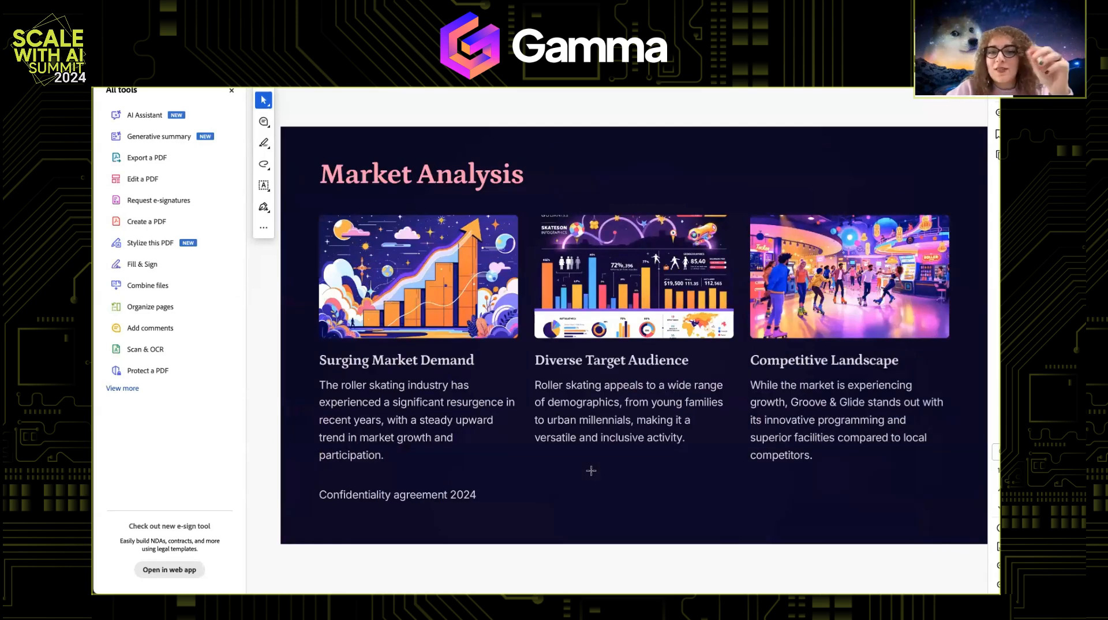
pyautogui.scroll(-3, 591, 470)
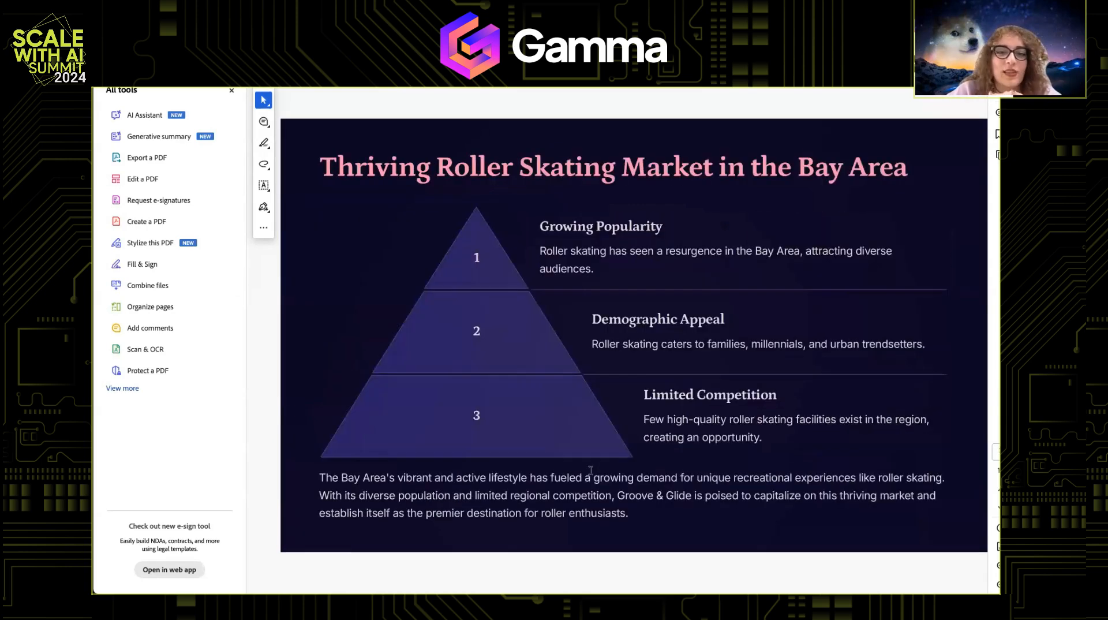
pyautogui.scroll(-12, 591, 470)
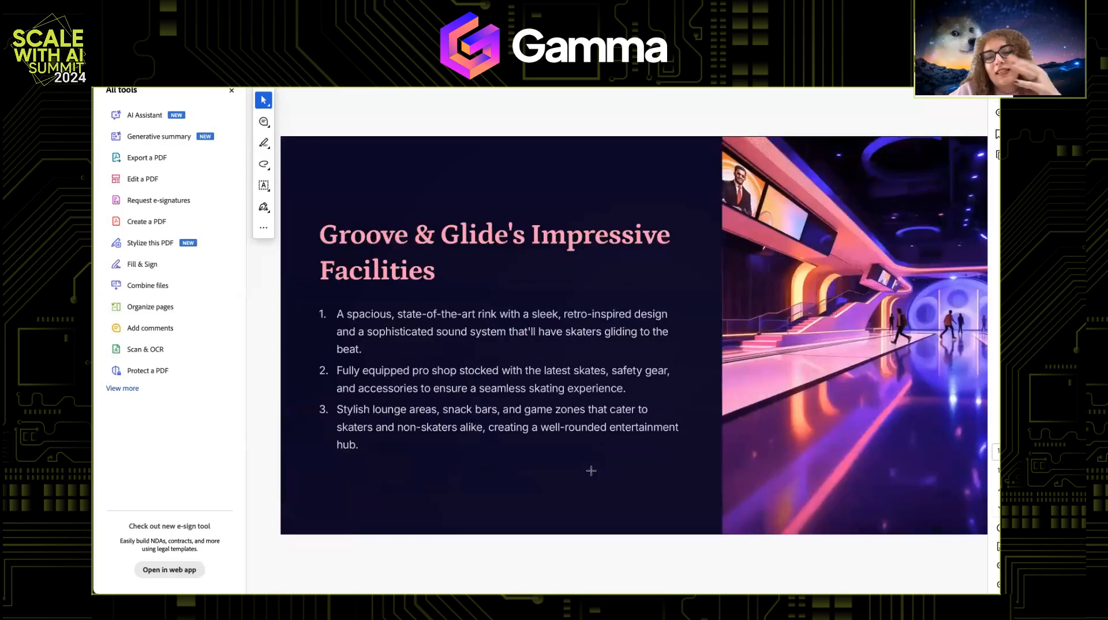
pyautogui.scroll(-6, 591, 470)
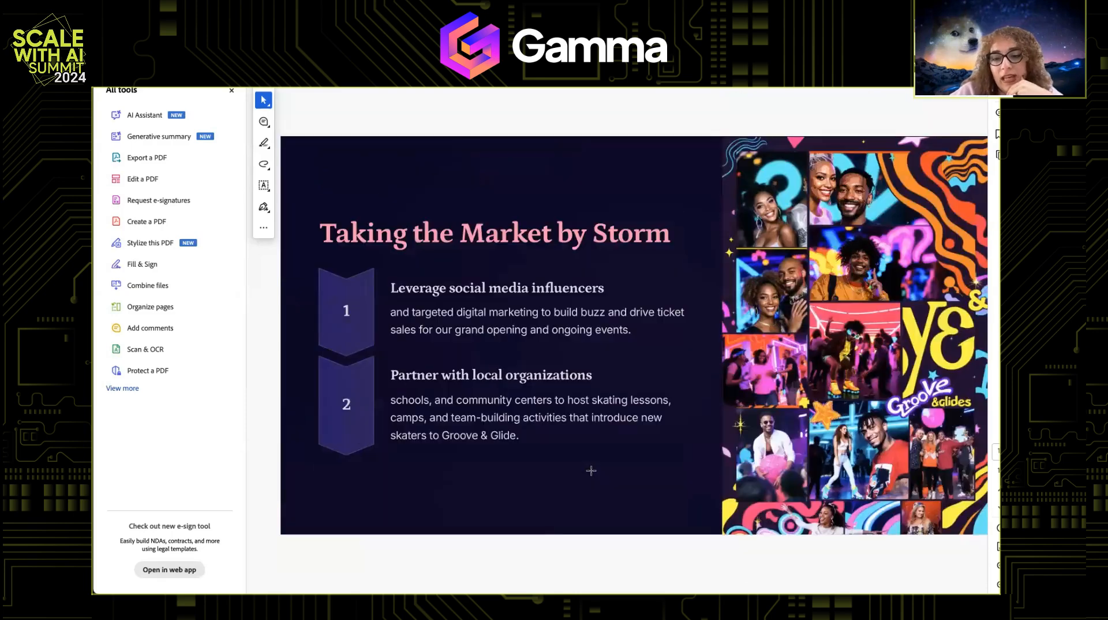
pyautogui.scroll(-3, 590, 470)
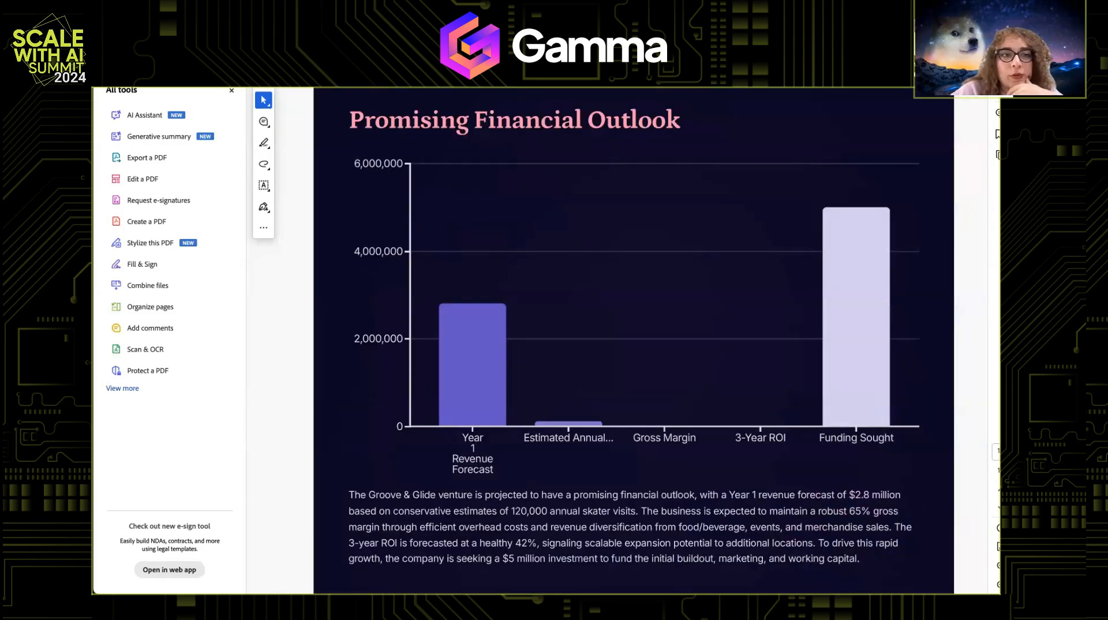
# Close the PDF and unzip the exported slide images into a folder
pyautogui.press('super+w')
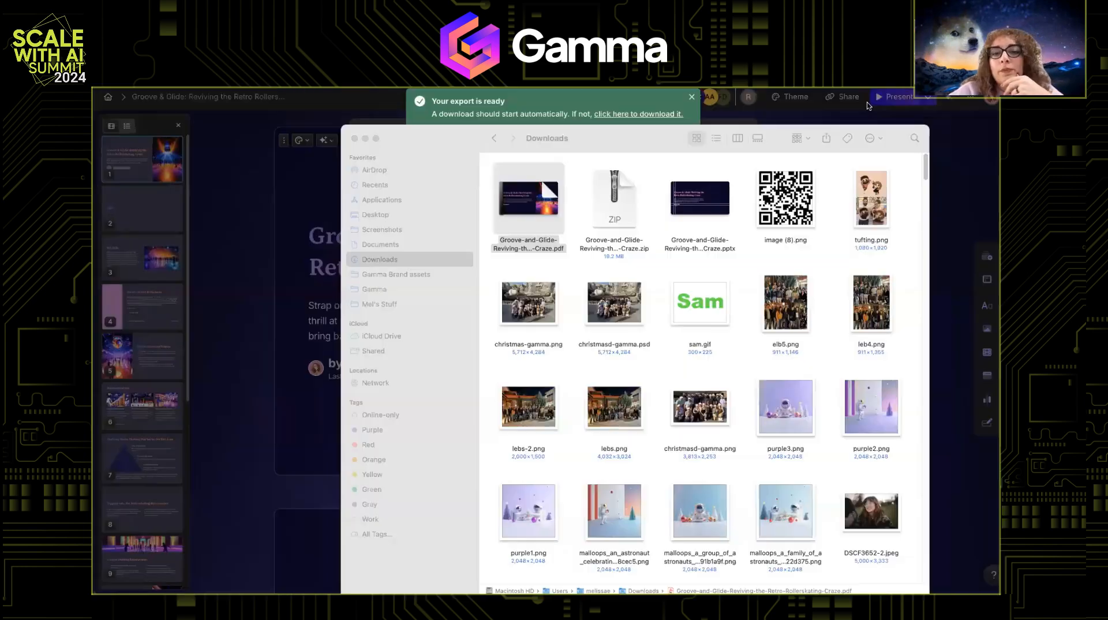
pyautogui.click(631, 200)
pyautogui.doubleClick(631, 199)
pyautogui.doubleClick(537, 202)
# Preview the slide PNGs in Quick Look, then return to Gamma's export options
pyautogui.click(511, 180)
pyautogui.press('space')
pyautogui.press('Right')
pyautogui.press('Right')
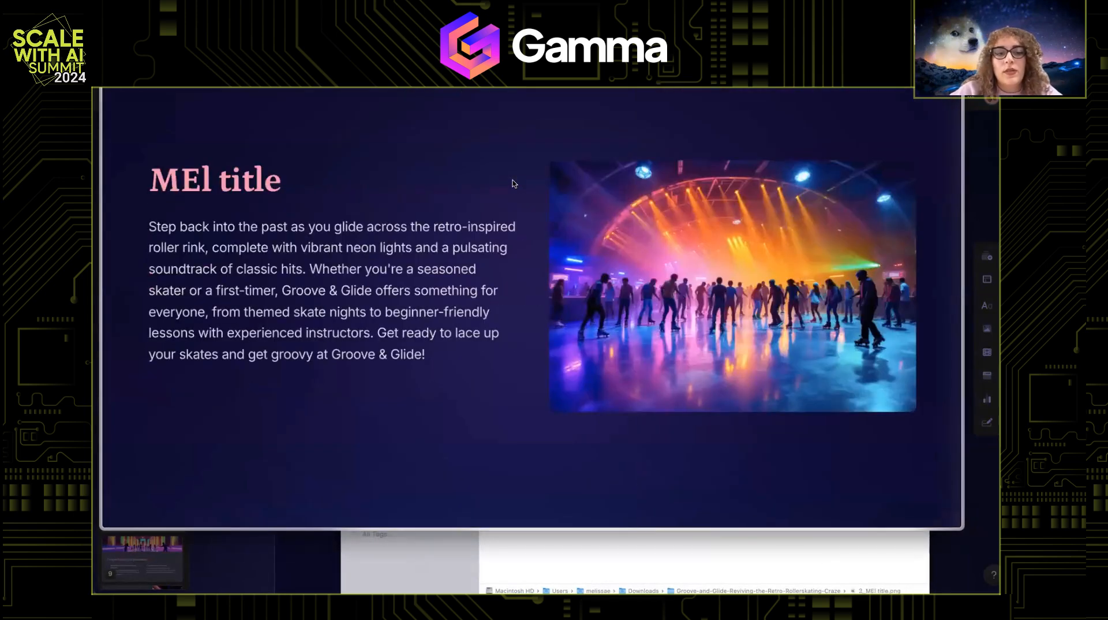
pyautogui.press('Right')
pyautogui.press('Right')
pyautogui.press('Right')
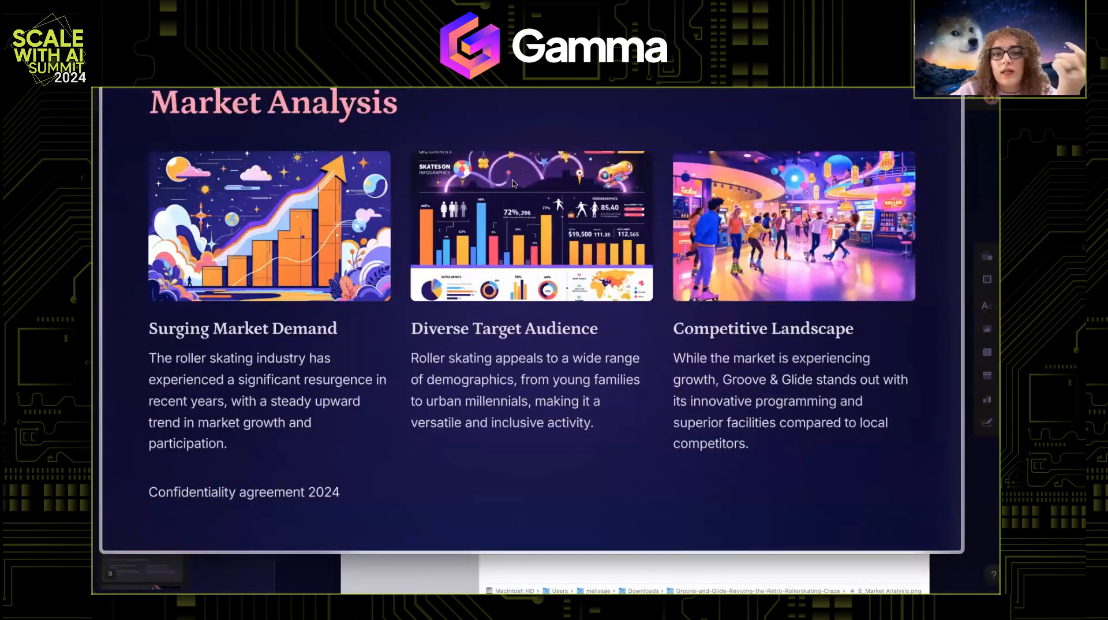
pyautogui.press('Right')
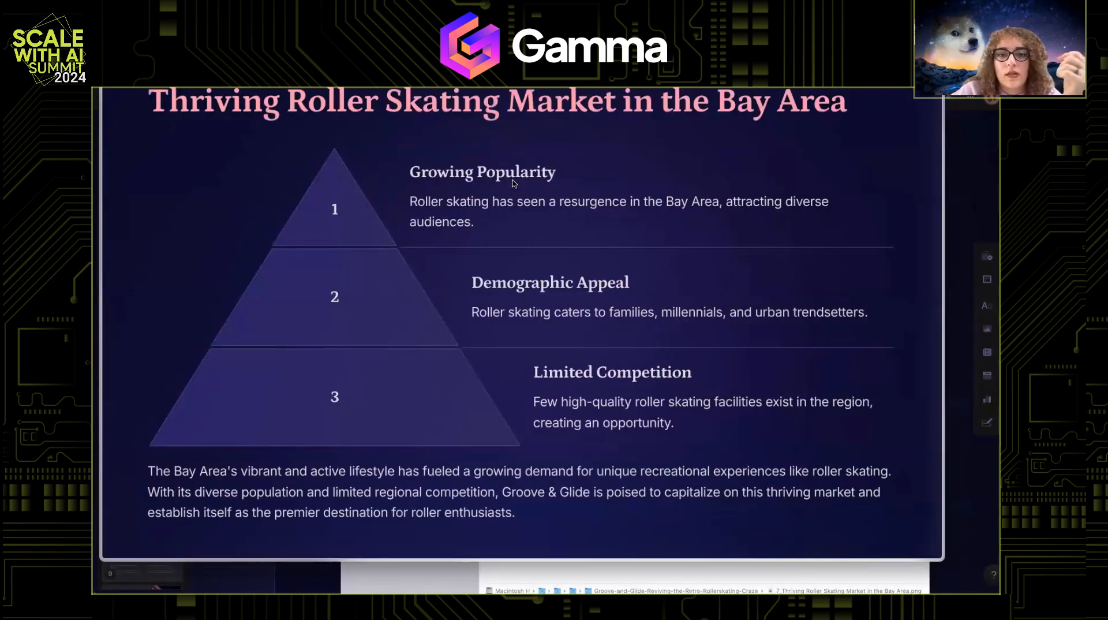
pyautogui.press('Down')
pyautogui.press('Left')
pyautogui.press('Left')
pyautogui.press('Left')
pyautogui.press('Left')
pyautogui.press('space')
pyautogui.click(297, 206)
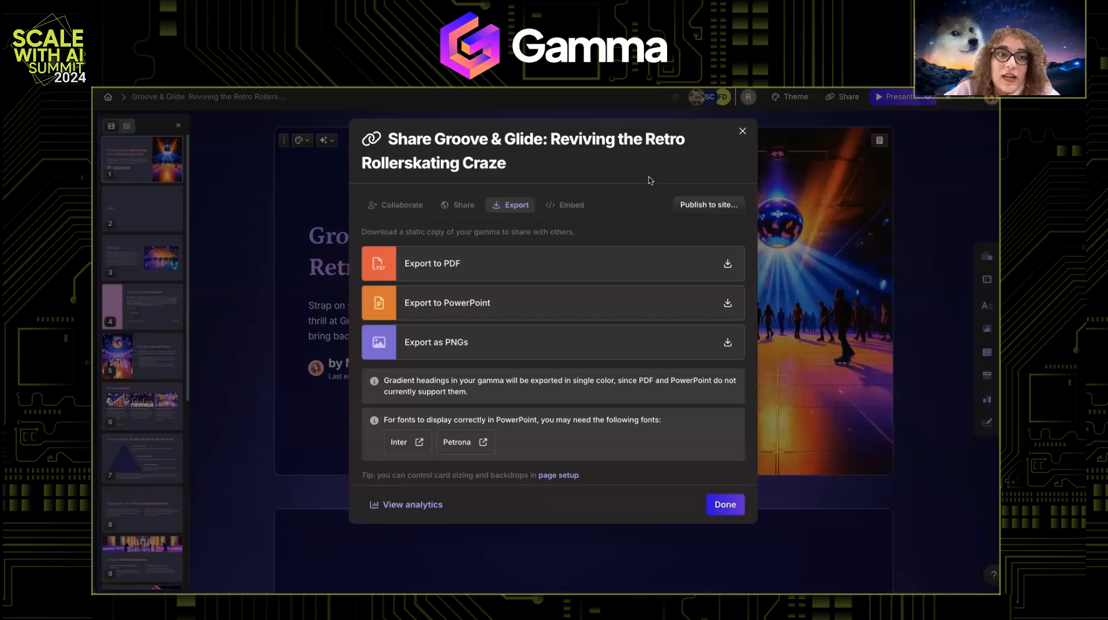
# Glance at the deck's embed iframe code, then close the Share dialog
pyautogui.click(569, 206)
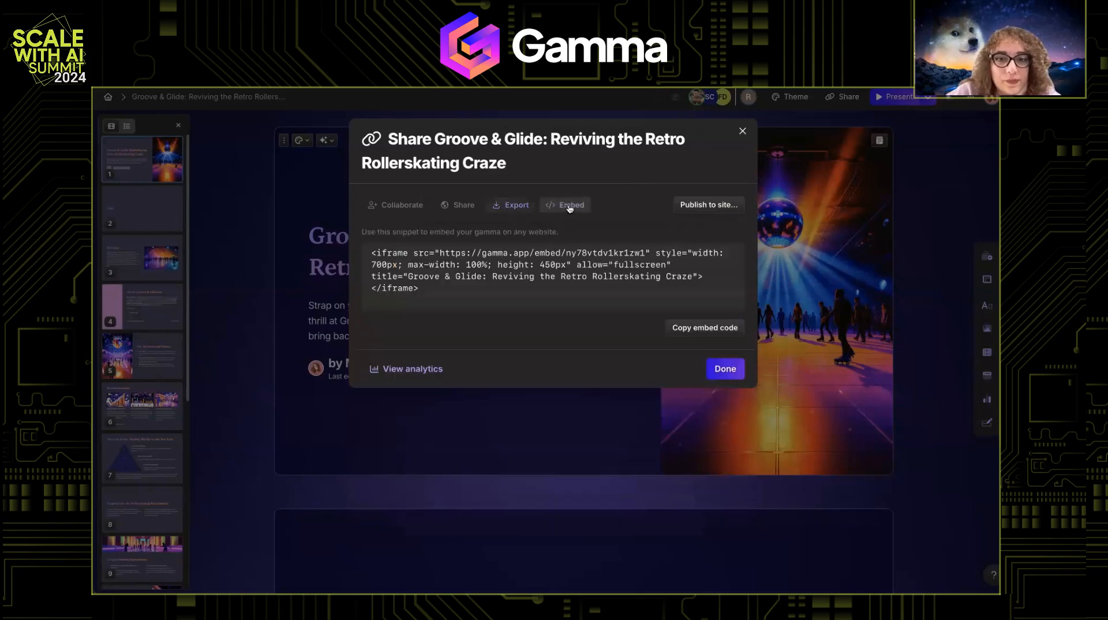
pyautogui.click(530, 206)
pyautogui.press('Escape')
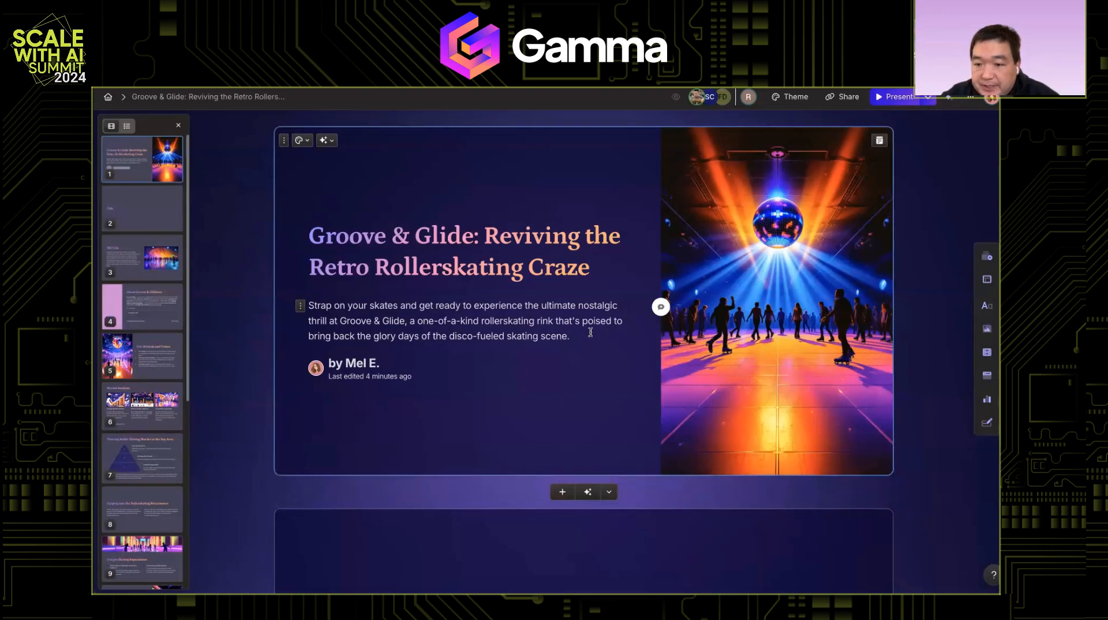
# Start a /form line below the subtitle, then open a new tab searching 'ai summit'
pyautogui.press('Return')
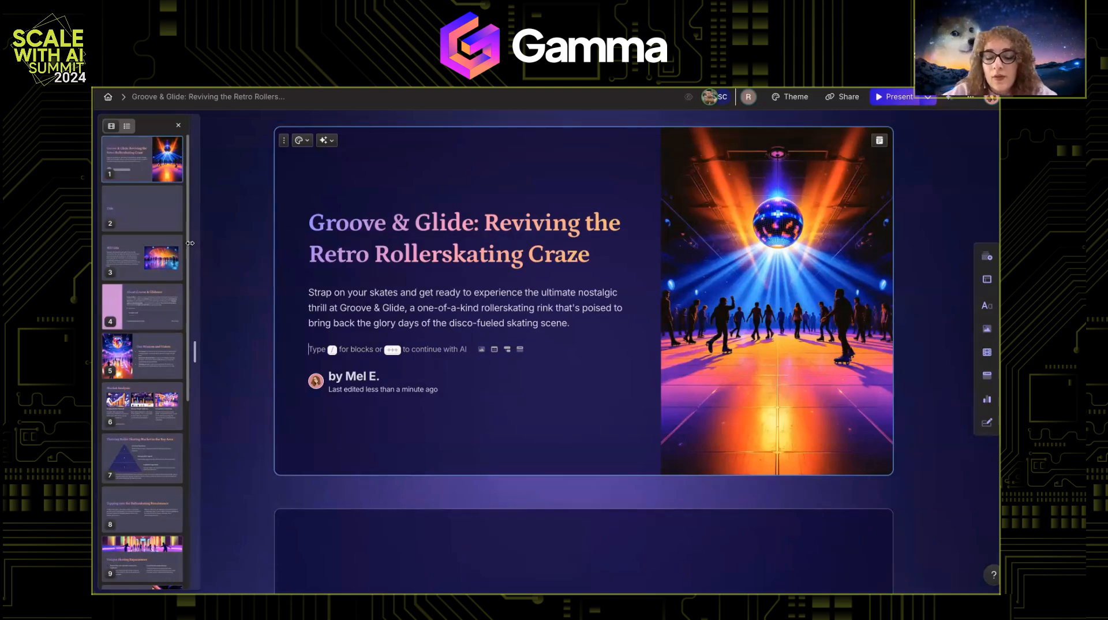
pyautogui.write('/form')
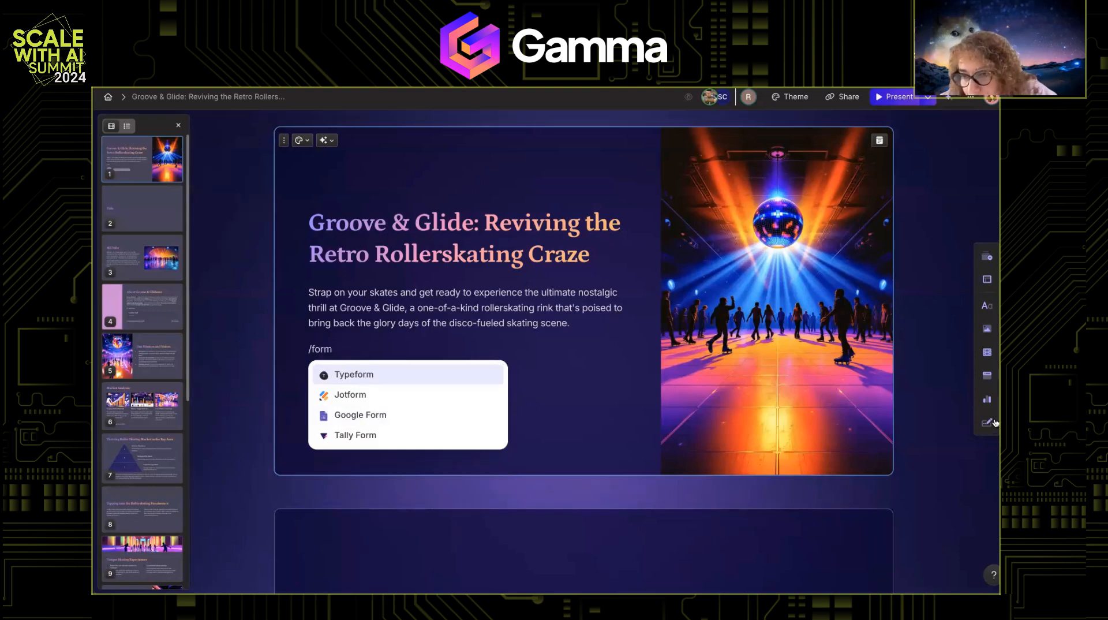
pyautogui.moveTo(993, 424)
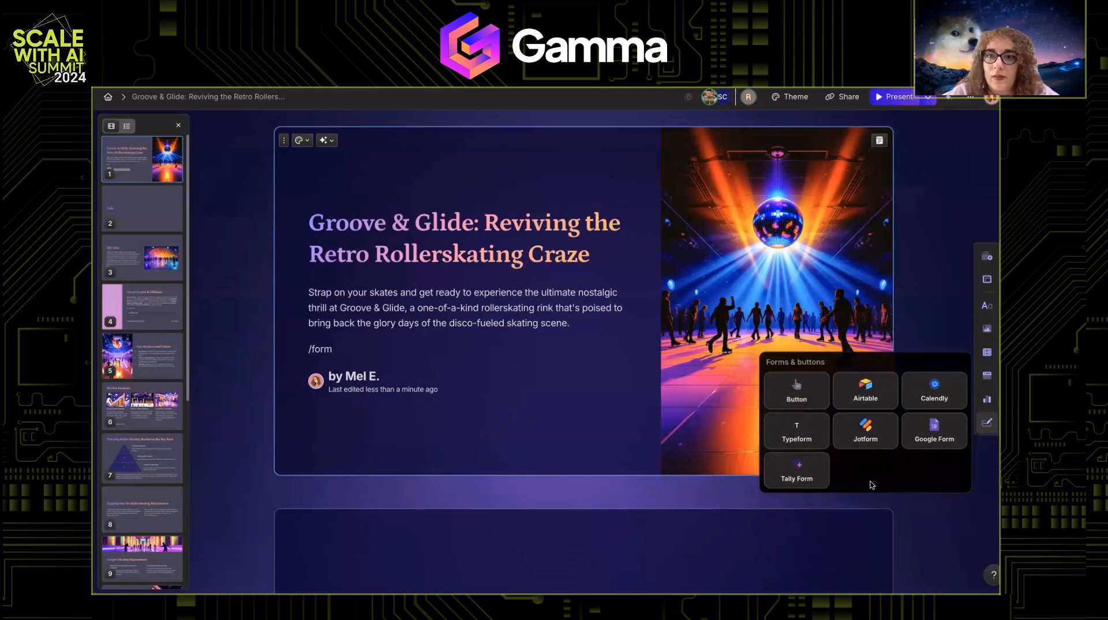
pyautogui.hotkey('ctrl', 't')
pyautogui.write('ai summit')
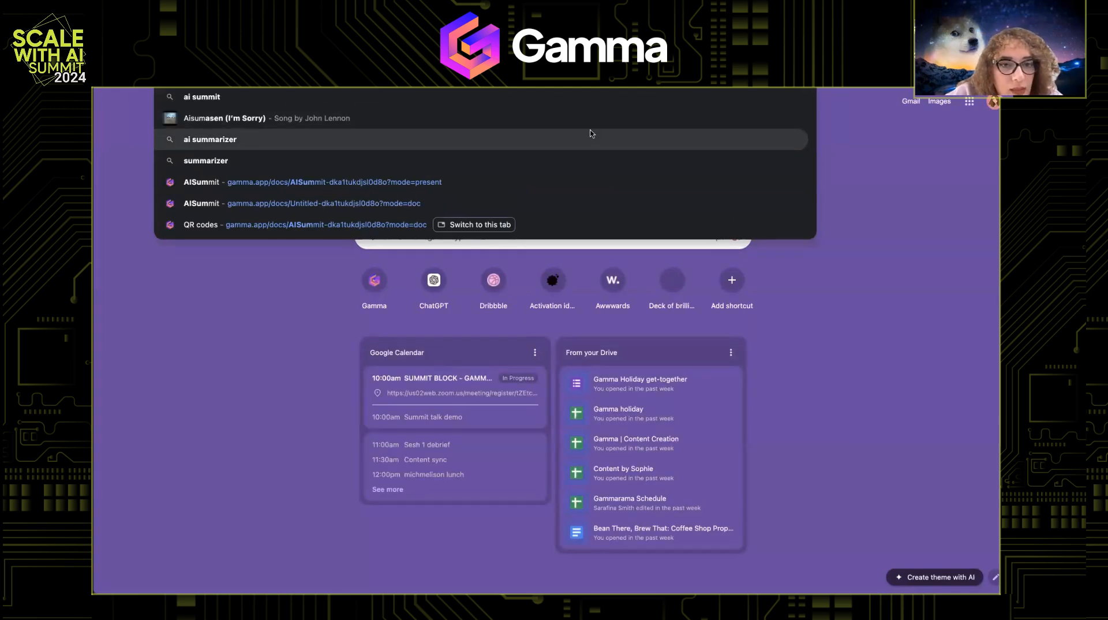
# Check the Zoom polls window, then load the Scale with AI Summit page via 'scal'
pyautogui.press('Escape')
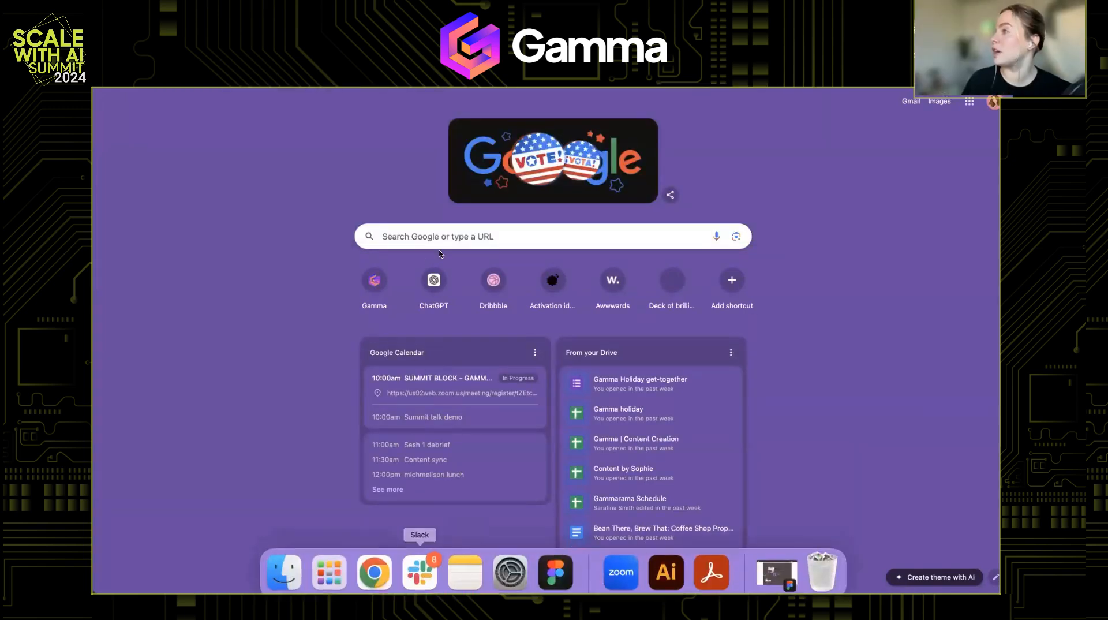
pyautogui.moveTo(555, 578)
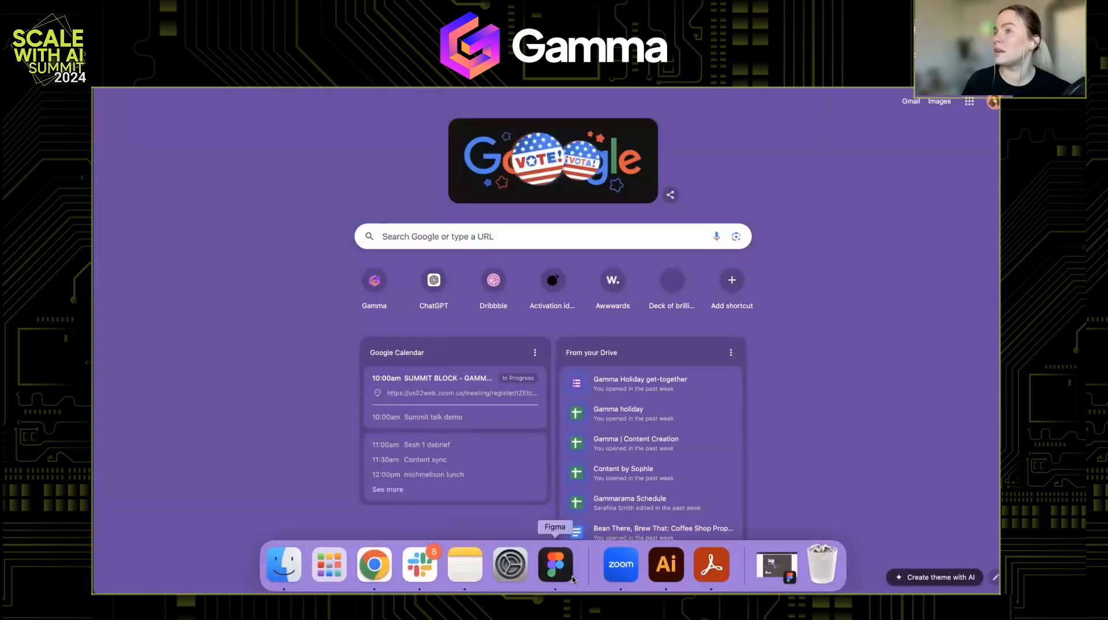
pyautogui.click(623, 574)
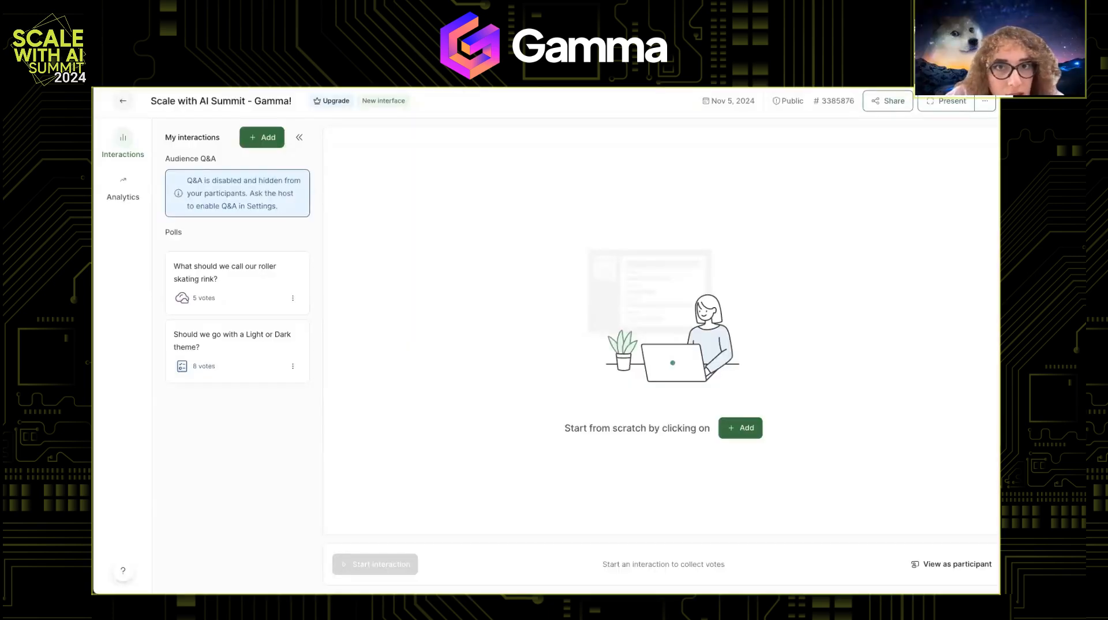
pyautogui.press('super+Tab')
pyautogui.write('scal')
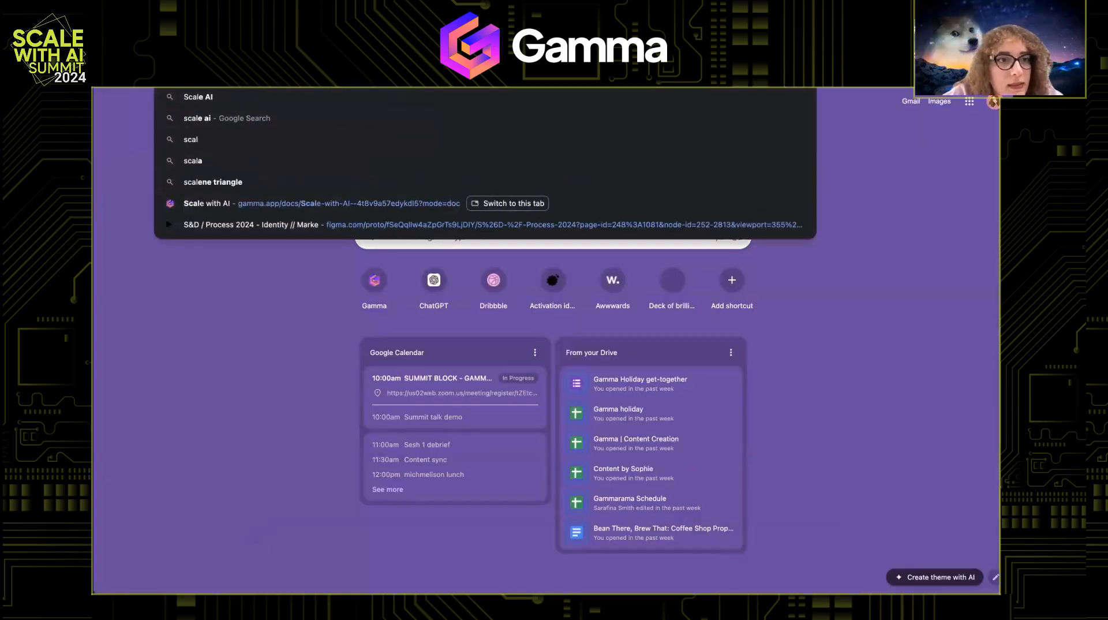
pyautogui.press('Return')
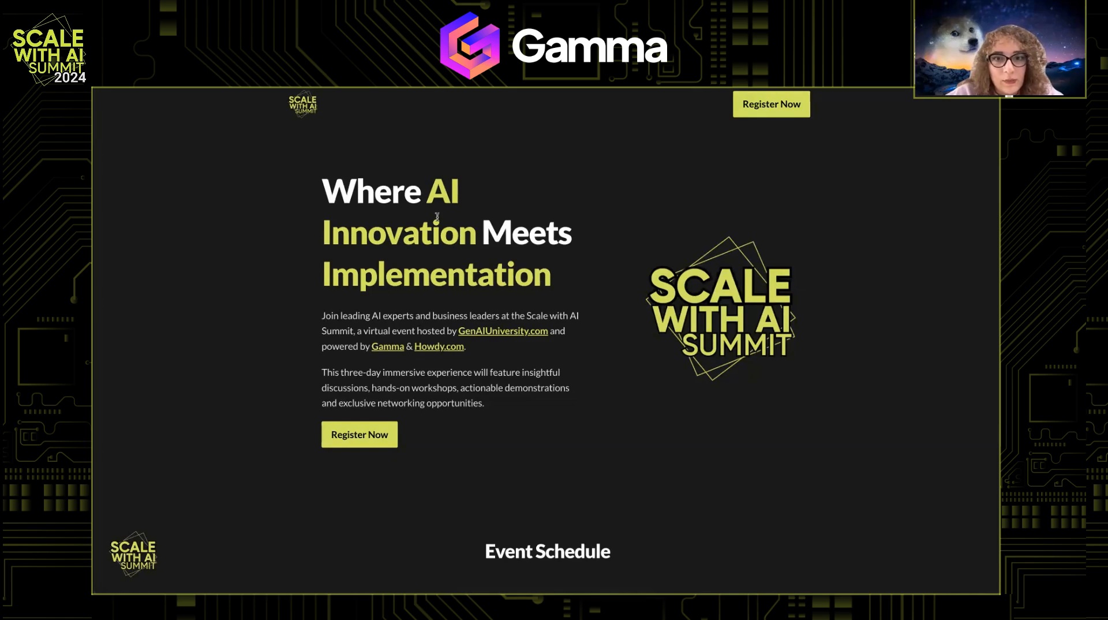
# Expand the summit page's registration embed, then collapse it without registering
pyautogui.scroll(-10, 437, 216)
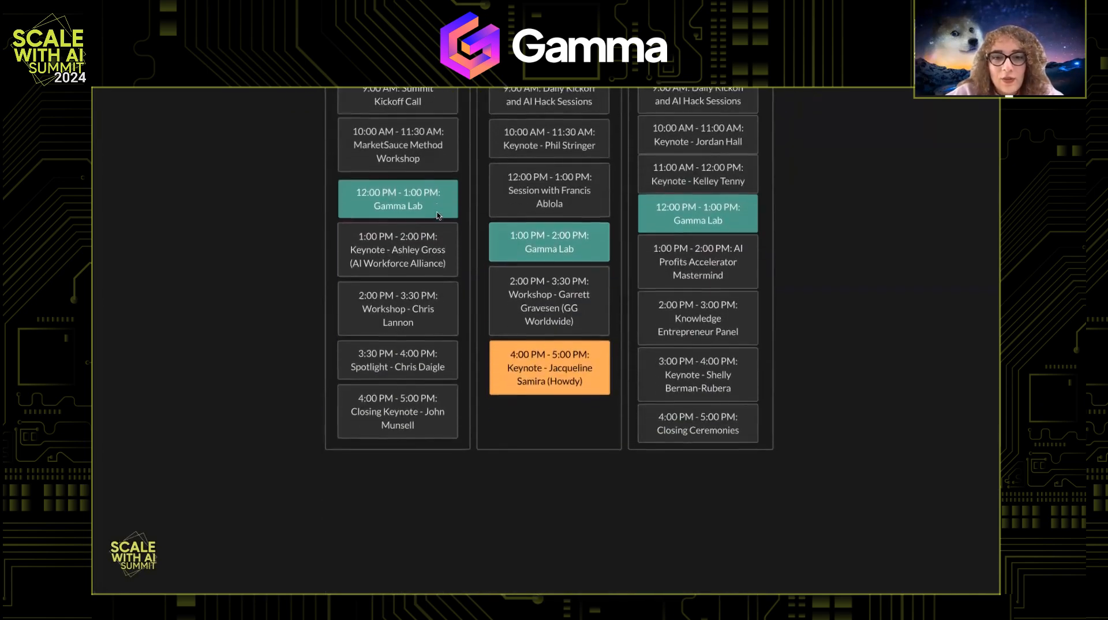
pyautogui.scroll(-8, 438, 215)
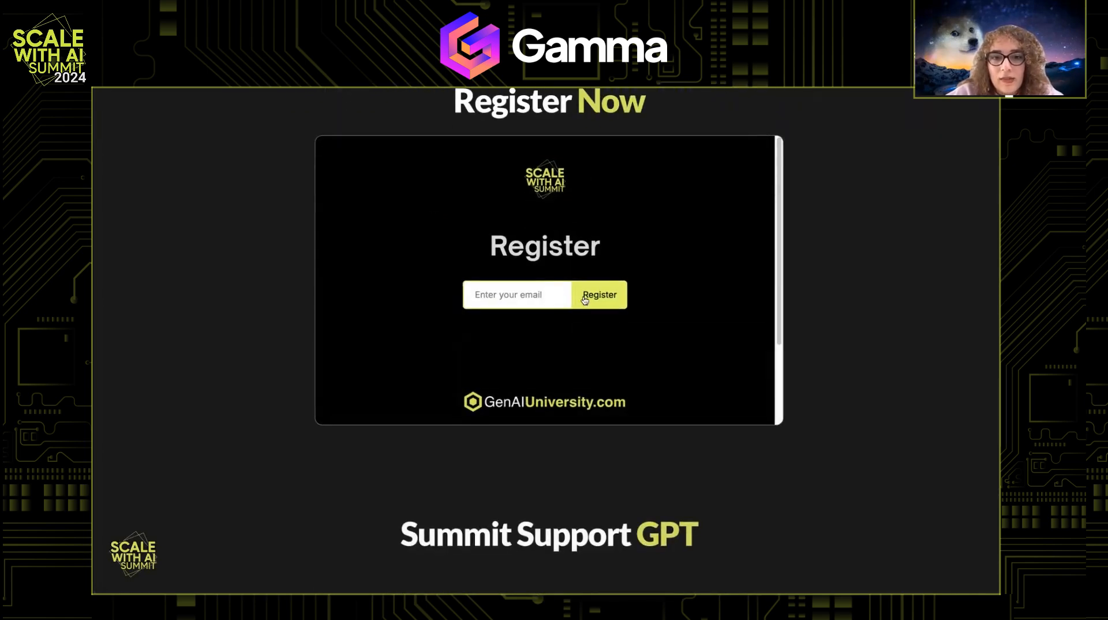
pyautogui.click(521, 241)
pyautogui.click(524, 247)
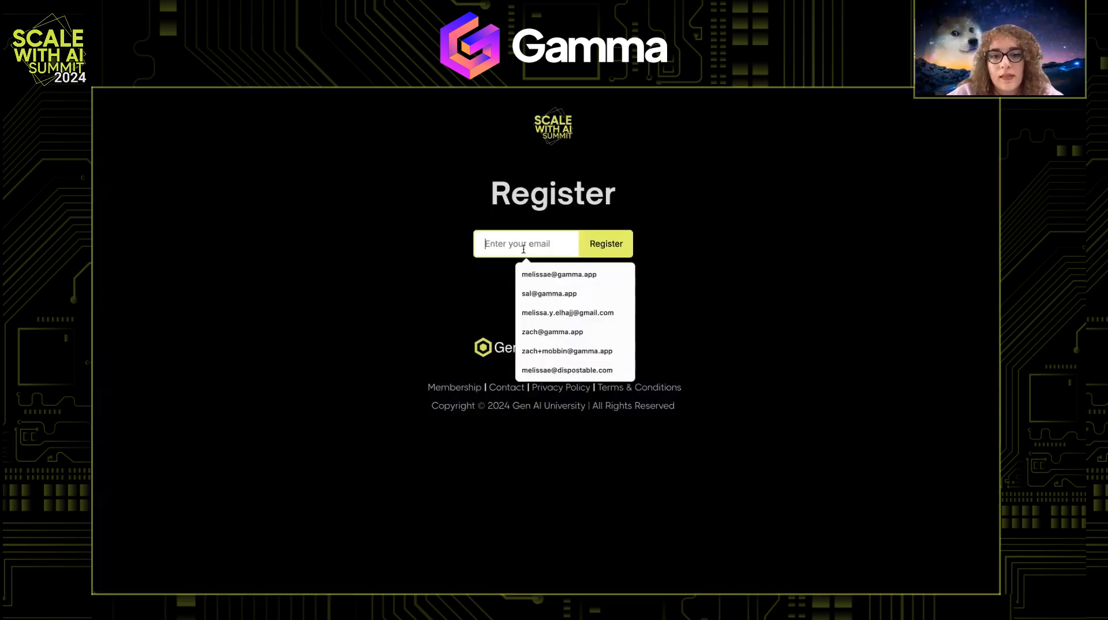
pyautogui.press('Escape')
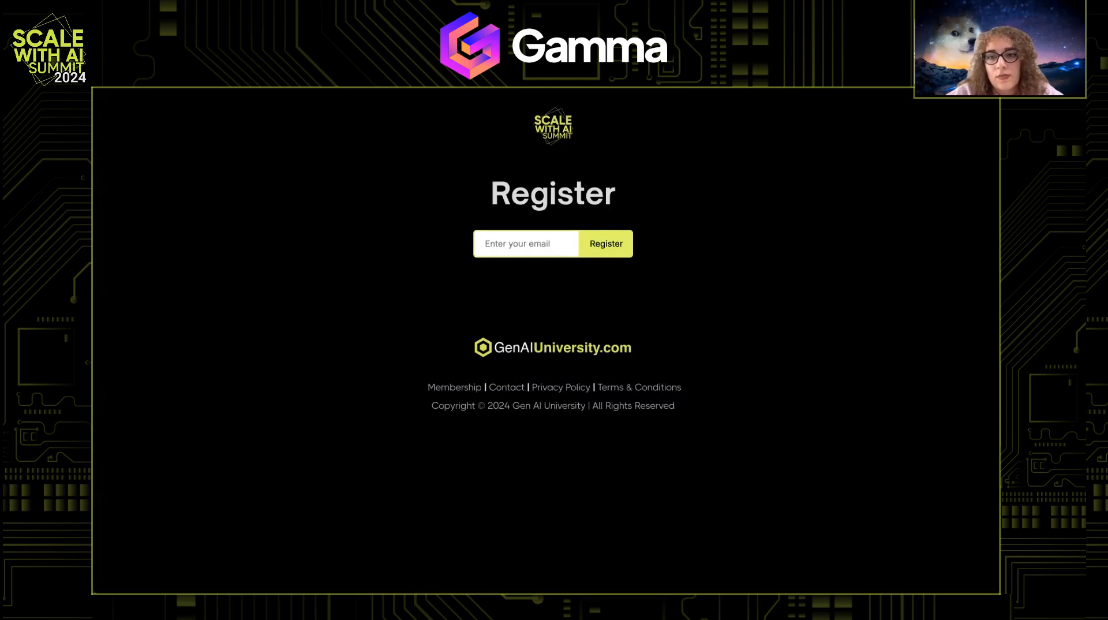
pyautogui.press('Escape')
# View the Summit Support GPT chat embed full screen, then close it and move to the next slide
pyautogui.scroll(-5, 733, 545)
pyautogui.click(733, 545)
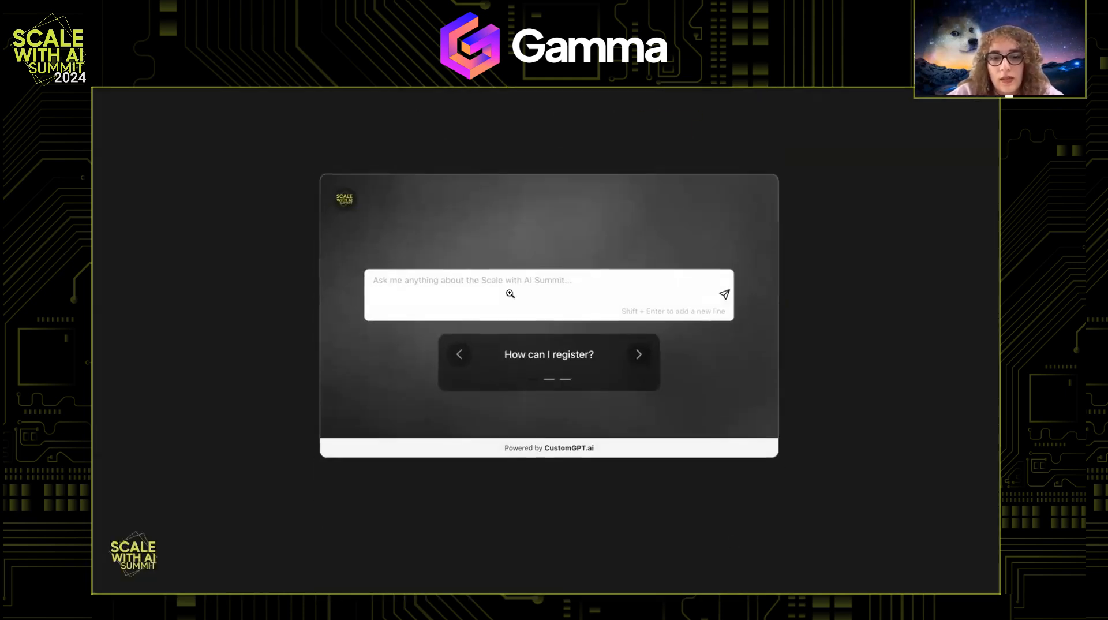
pyautogui.scroll(-1, 566, 501)
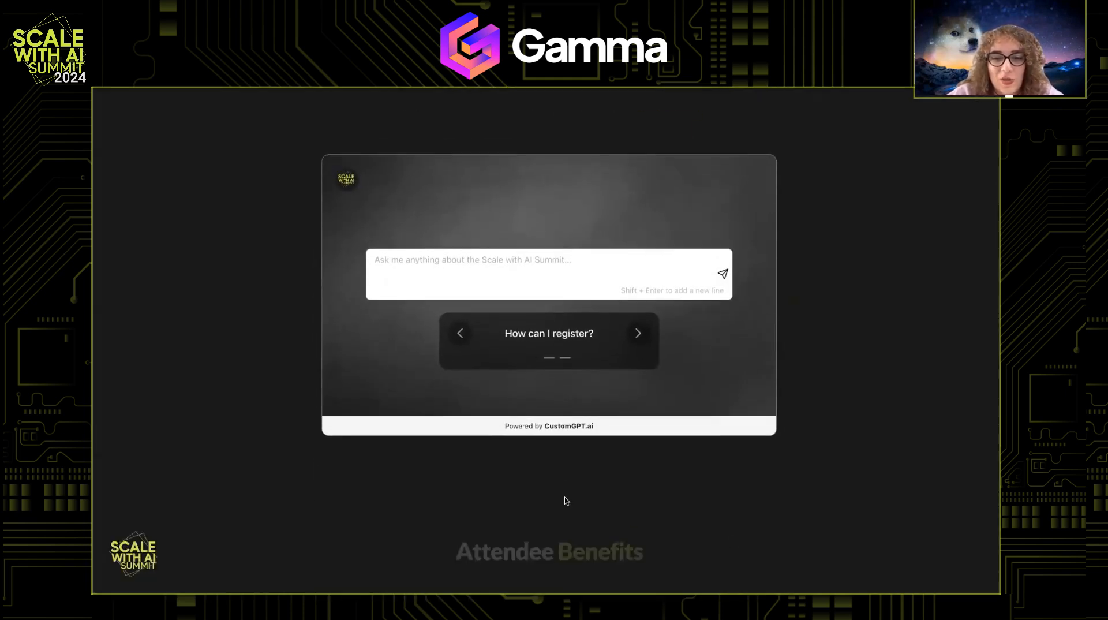
pyautogui.click(482, 264)
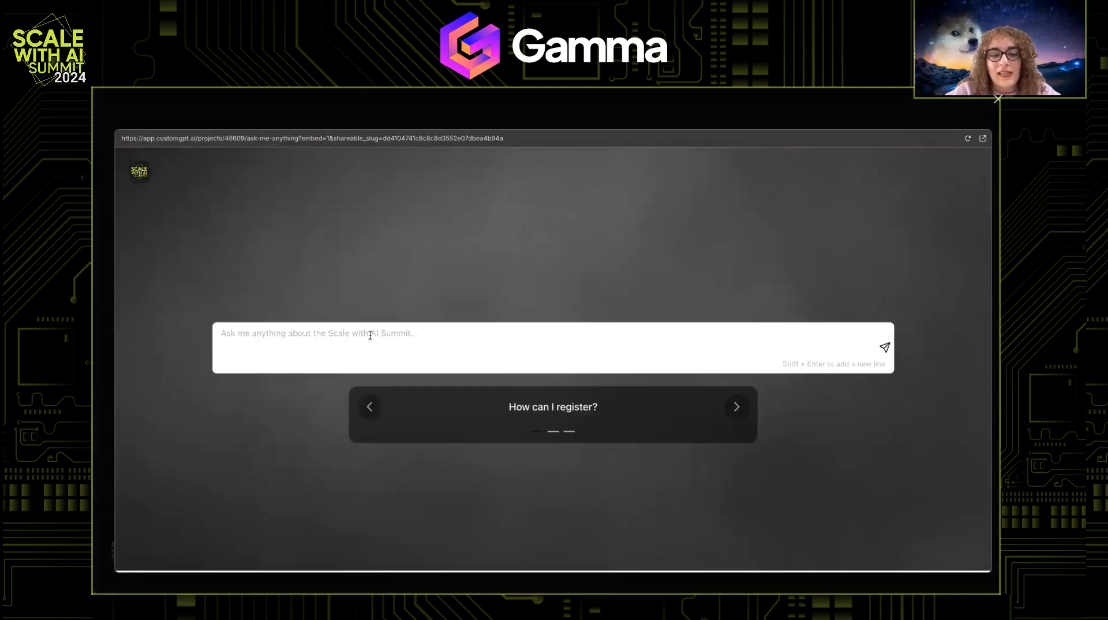
pyautogui.press('Escape')
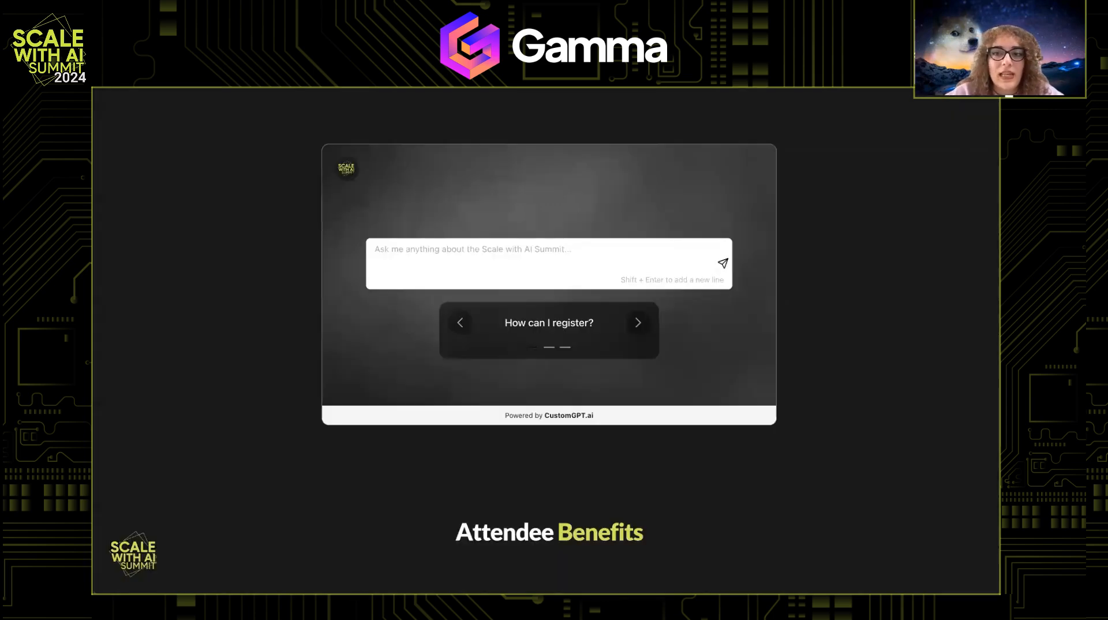
pyautogui.press('Right')
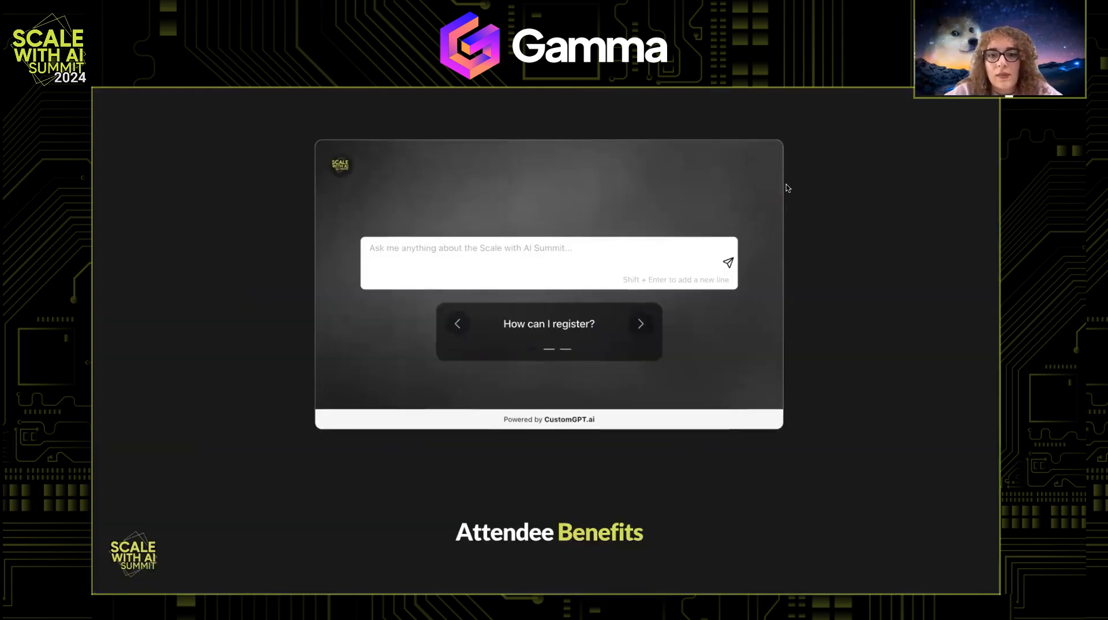
# Insert a 'Webpage or app' embed block on a new line below card 2's title via /em
pyautogui.scroll(-5, 785, 185)
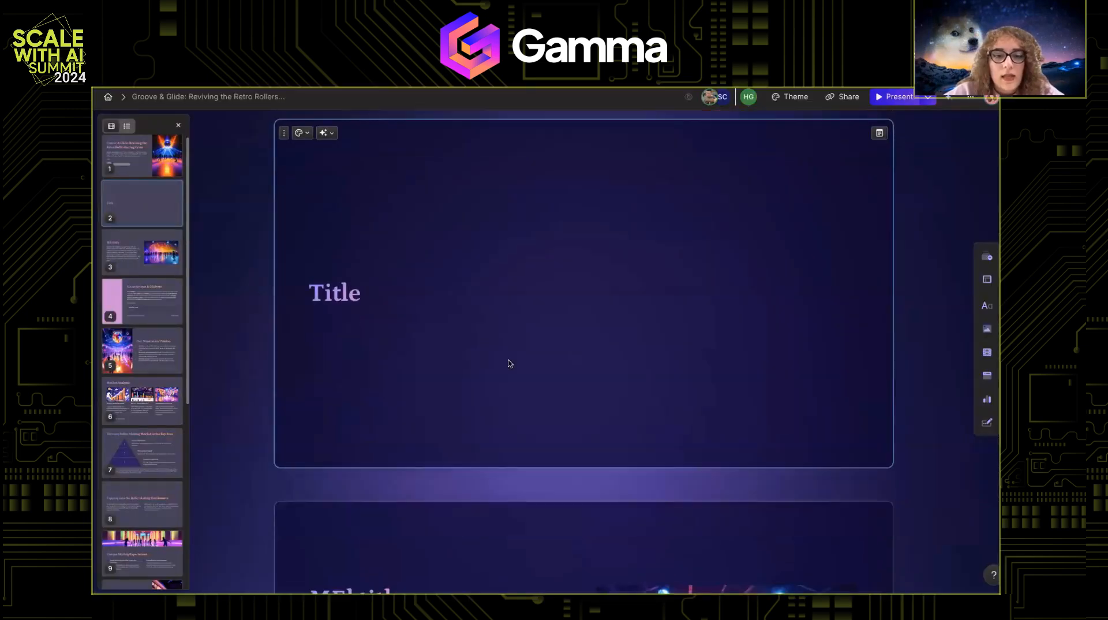
pyautogui.click(303, 292)
pyautogui.press('Return')
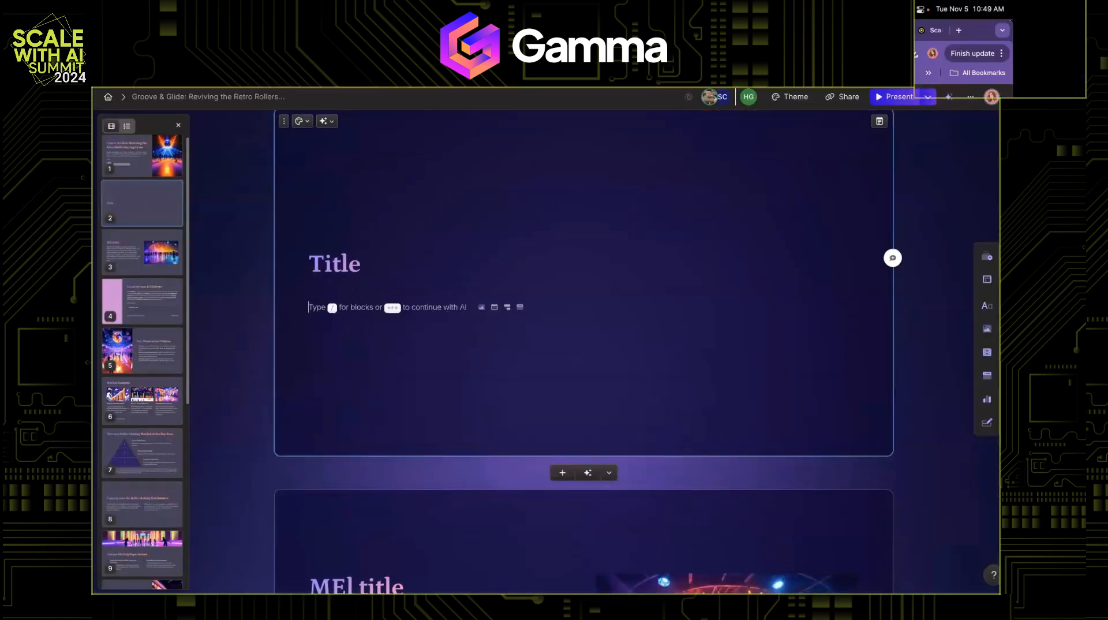
pyautogui.write('/emb')
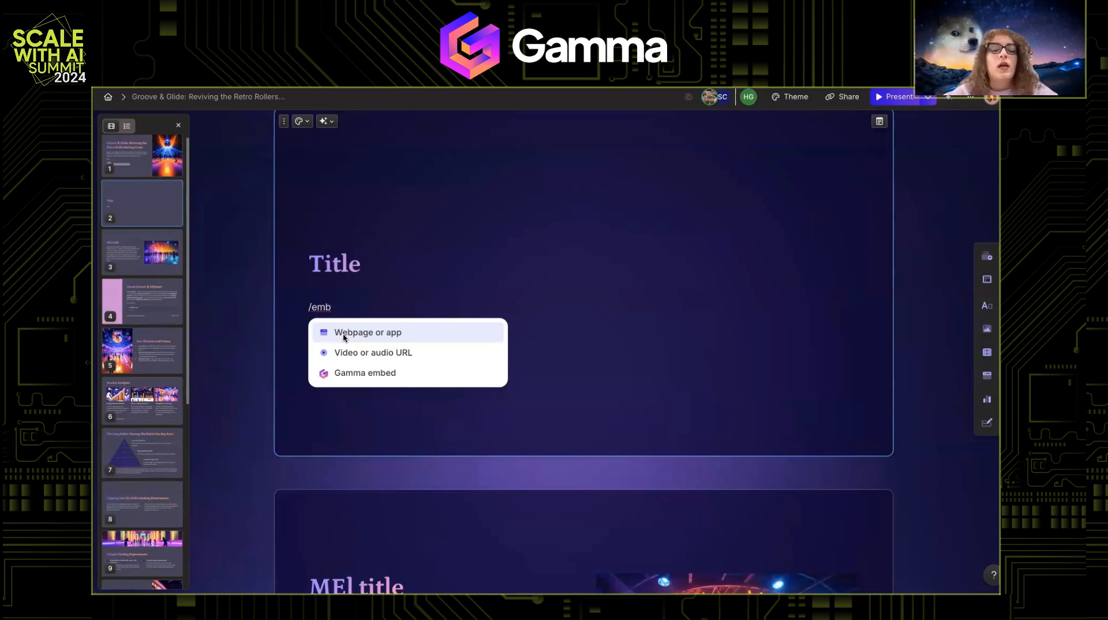
pyautogui.click(987, 422)
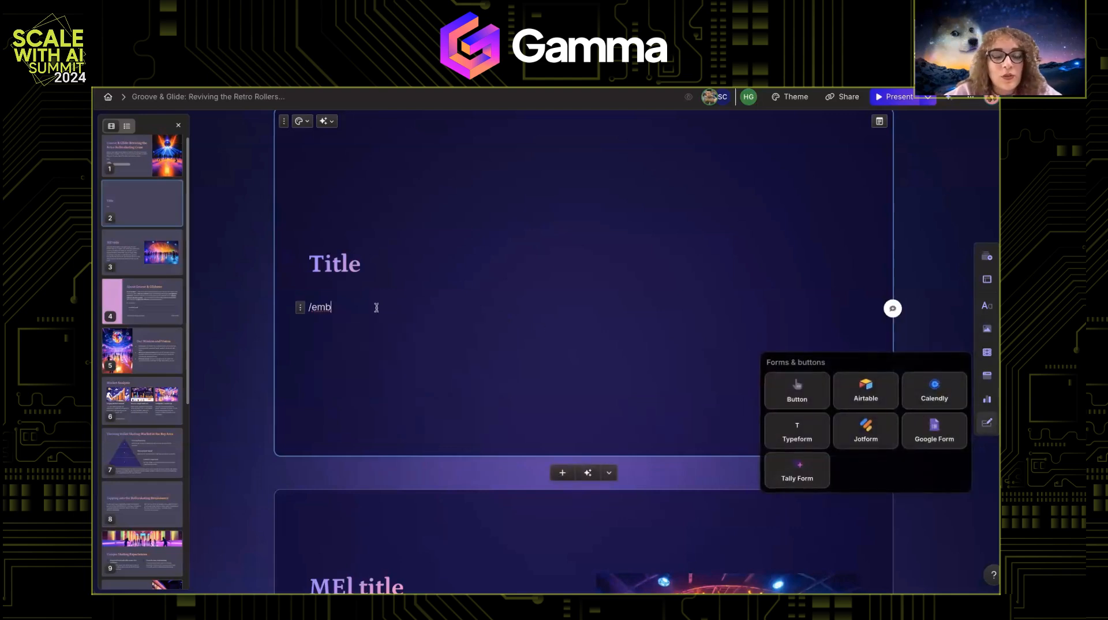
pyautogui.press('BackSpace')
pyautogui.press('BackSpace')
pyautogui.press('BackSpace')
pyautogui.write('/em')
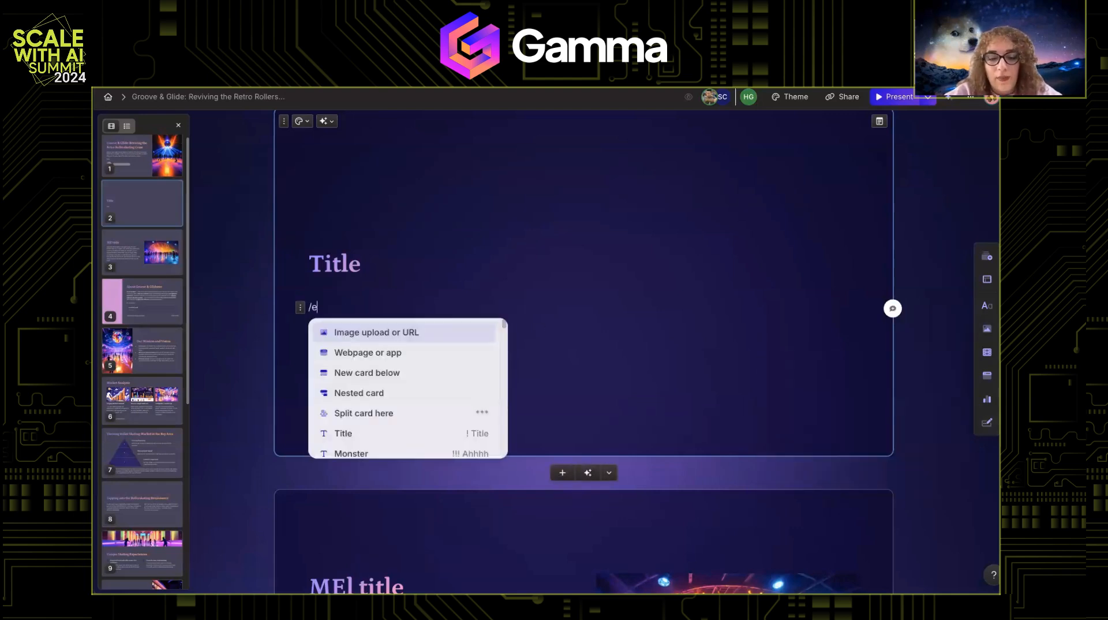
pyautogui.click(381, 333)
# Paste the summit registration URL into card 2 and show the page as an embed
pyautogui.click(764, 192)
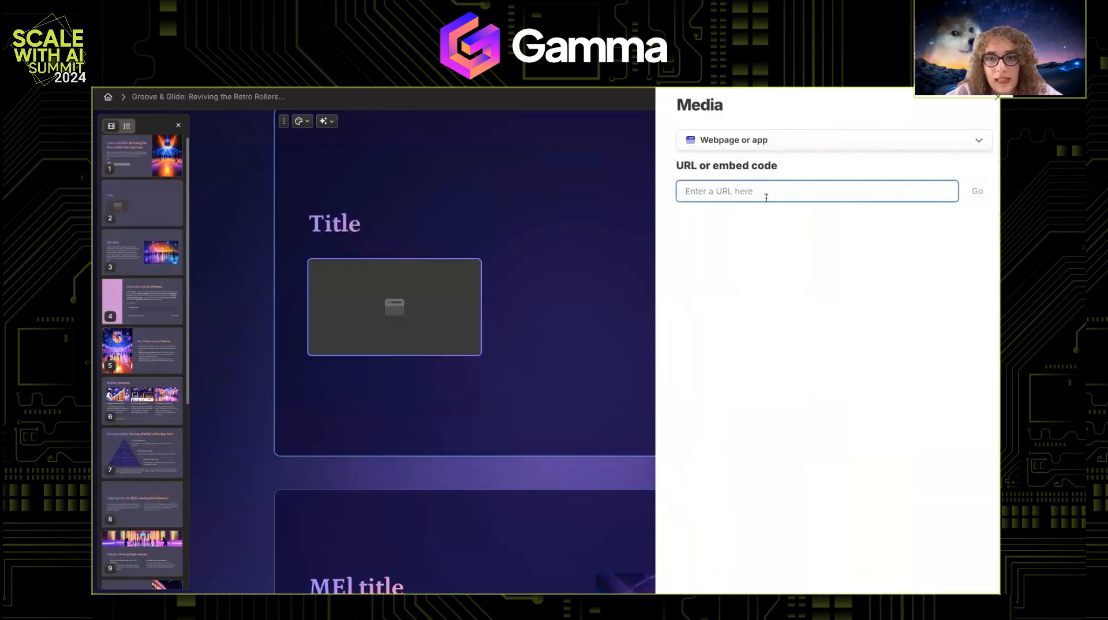
pyautogui.write('https://www.genaiuniversity.com/scale-with-ai-summit-2024-registration-page')
pyautogui.click(977, 192)
pyautogui.click(463, 403)
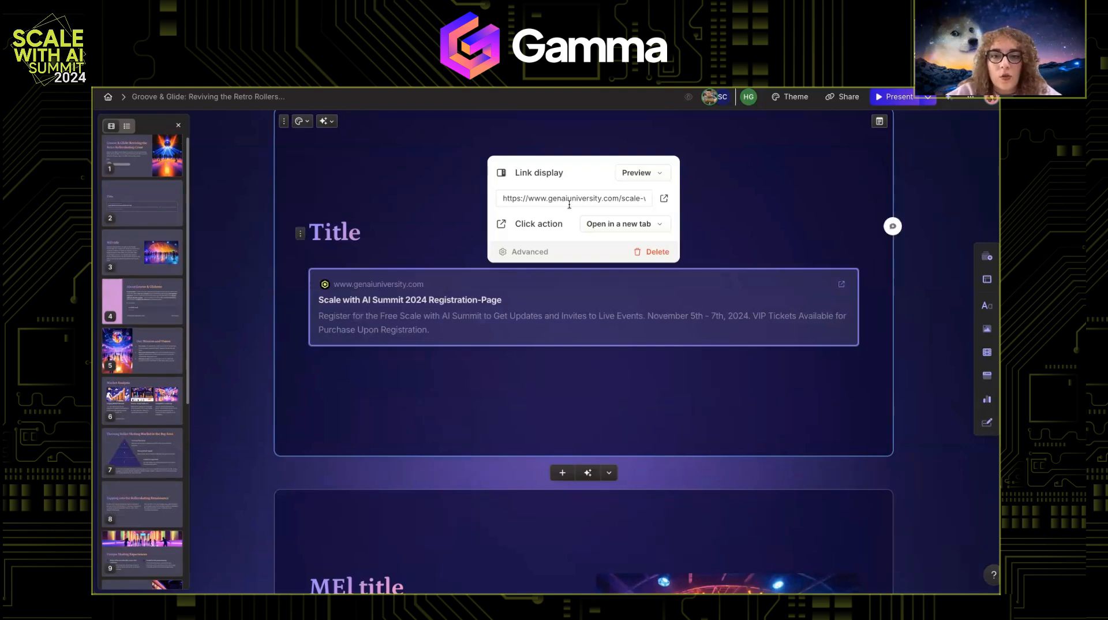
pyautogui.click(641, 174)
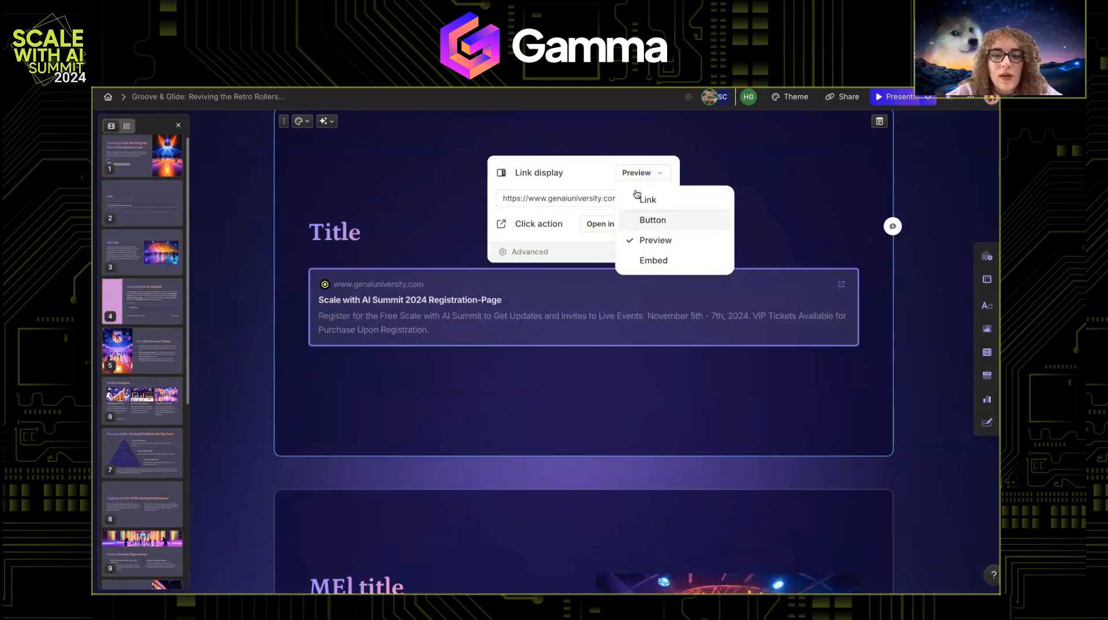
pyautogui.click(652, 261)
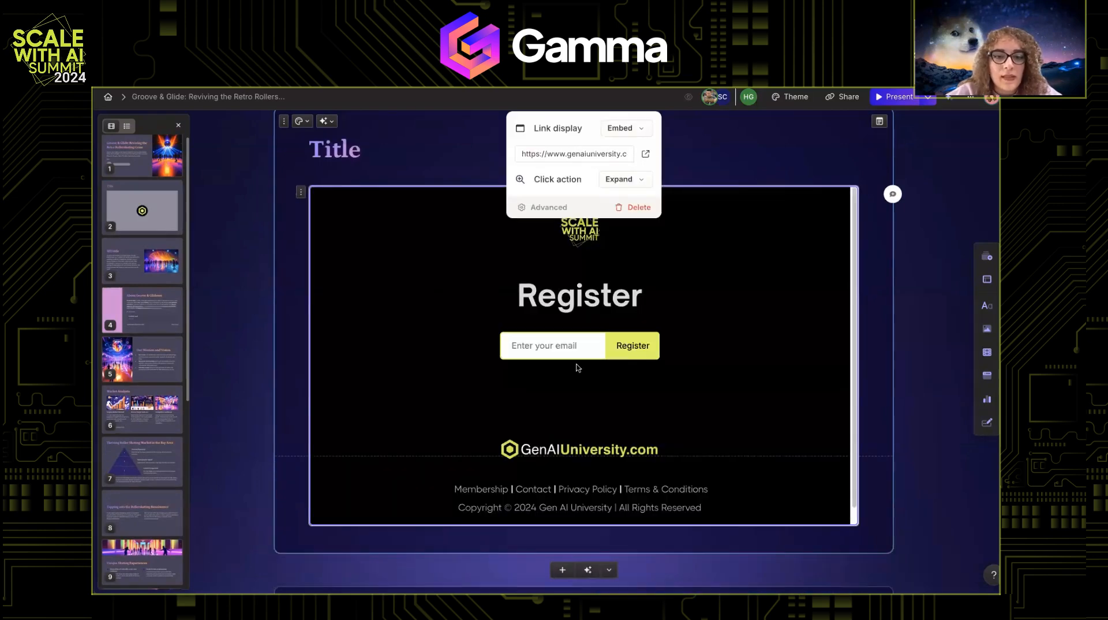
# Turn the embed into a button labelled 'Form' and open its link to test it
pyautogui.click(630, 134)
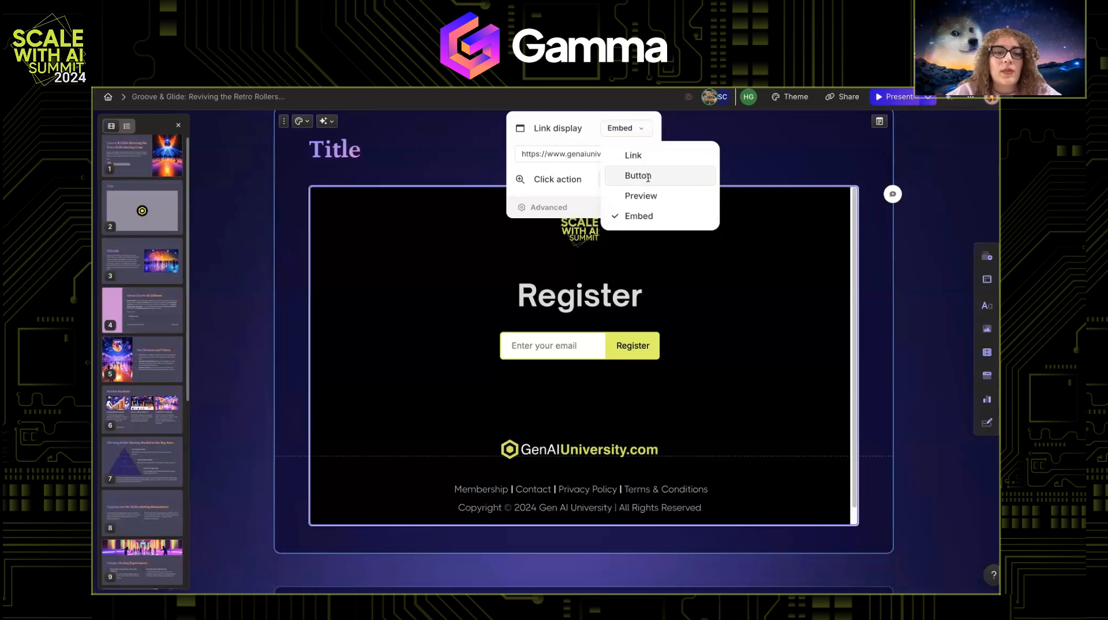
pyautogui.click(638, 175)
pyautogui.tripleClick(349, 313)
pyautogui.write('Form')
pyautogui.click(393, 358)
pyautogui.click(329, 311)
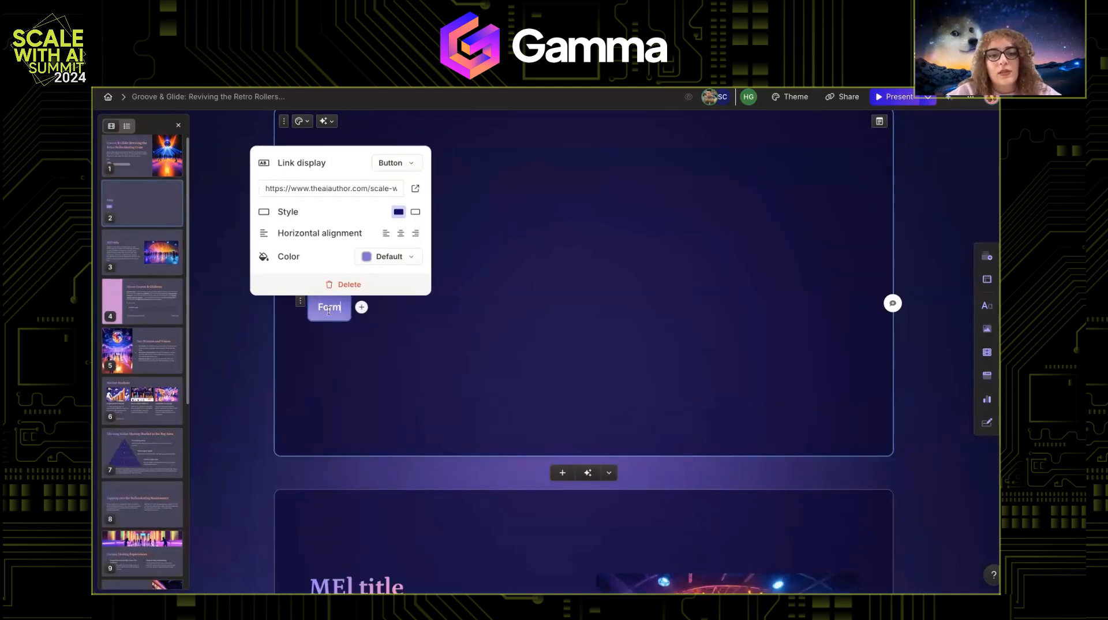
pyautogui.click(415, 188)
# Insert the pixel-art roller rink AI image below card 2's title using /ima
pyautogui.press('super+w')
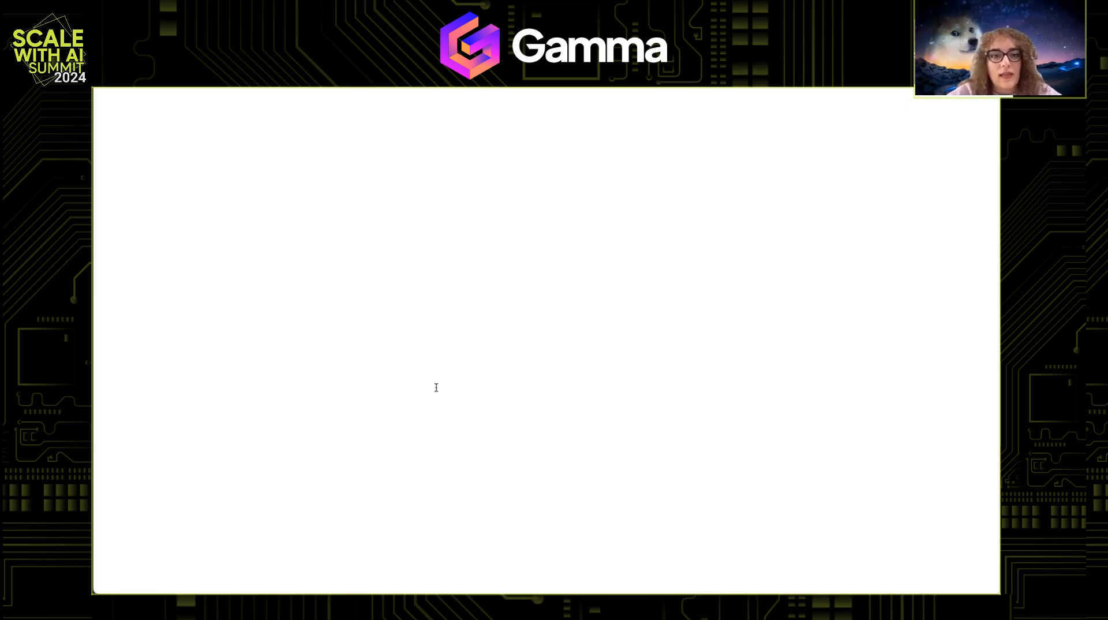
pyautogui.click(384, 254)
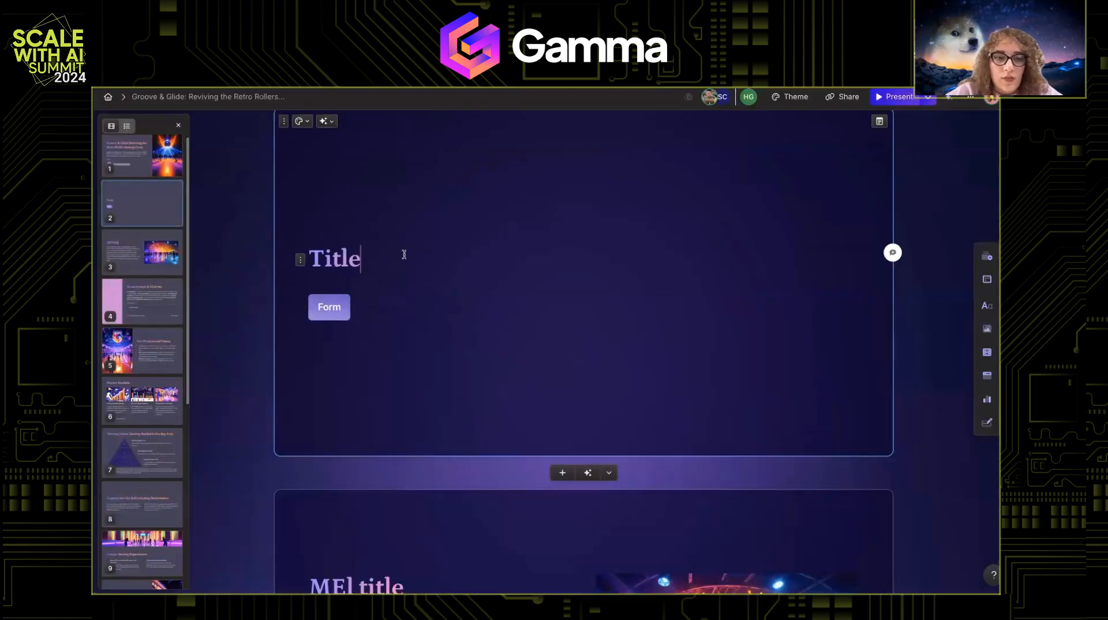
pyautogui.press('Return')
pyautogui.write('/ima')
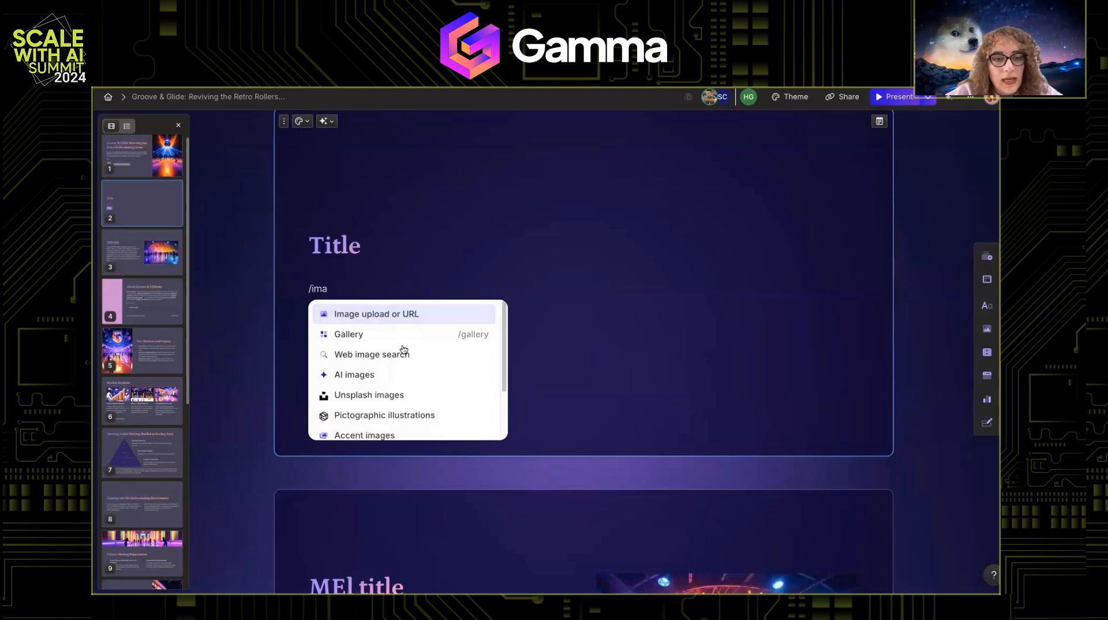
pyautogui.click(397, 373)
pyautogui.scroll(-5, 907, 445)
pyautogui.click(860, 322)
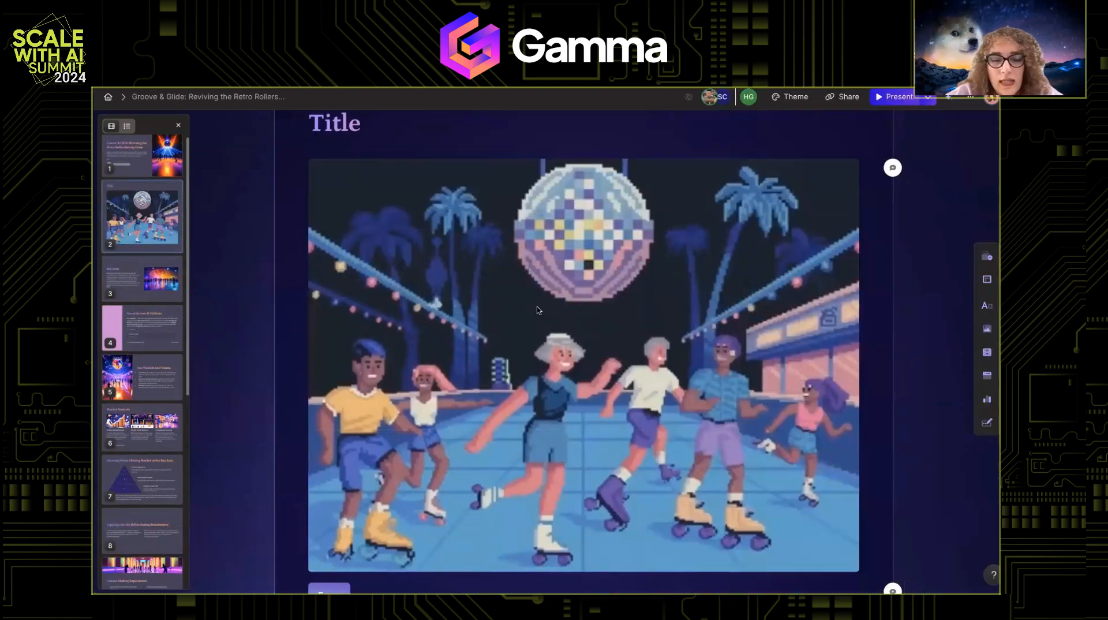
# Set the image's click action to open the registration page in a new tab
pyautogui.click(636, 203)
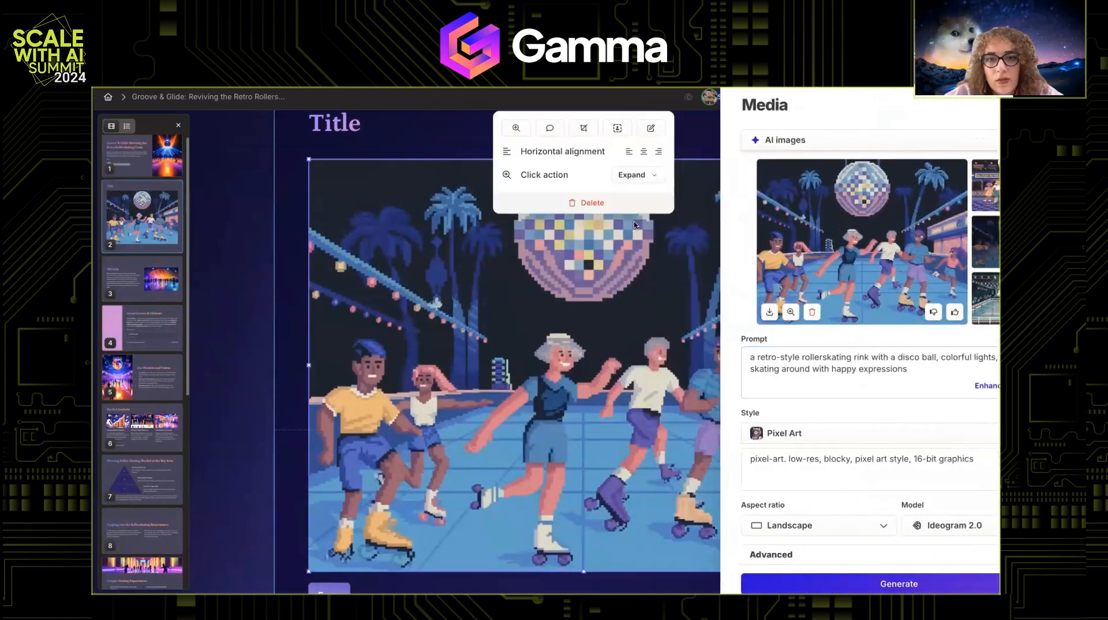
pyautogui.click(634, 174)
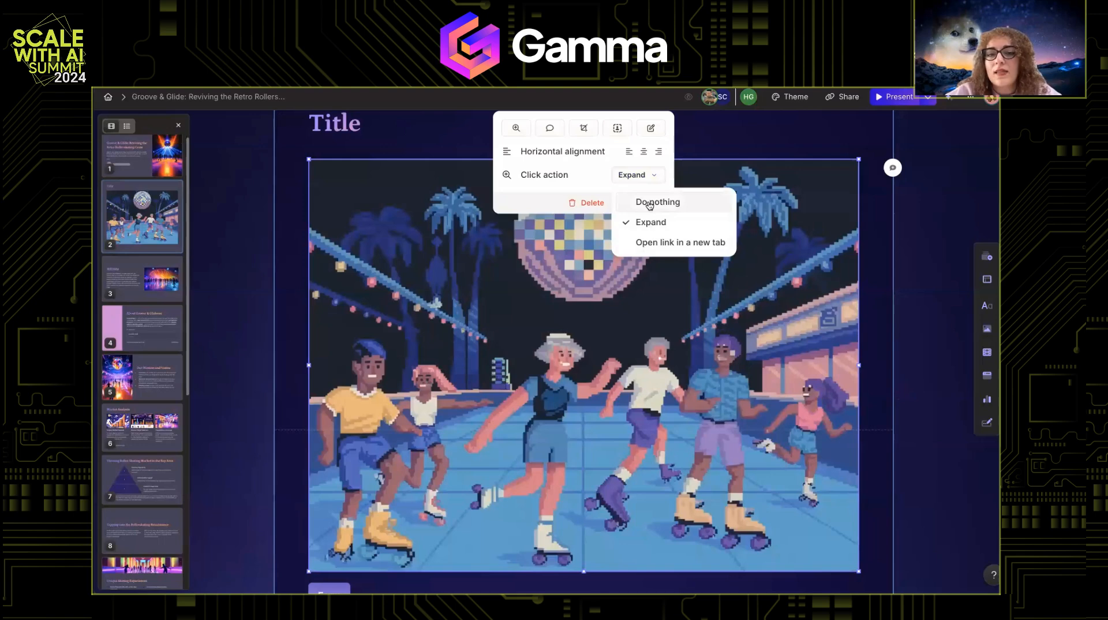
pyautogui.click(659, 247)
pyautogui.write('scale-with-ai-summit-2024-registration-page')
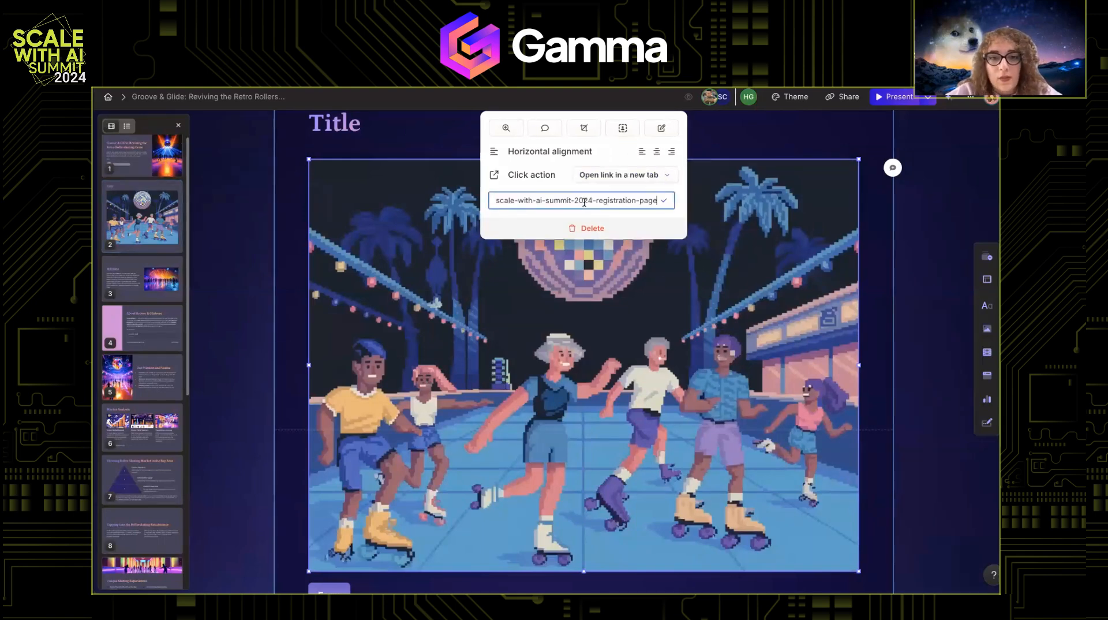
pyautogui.click(664, 201)
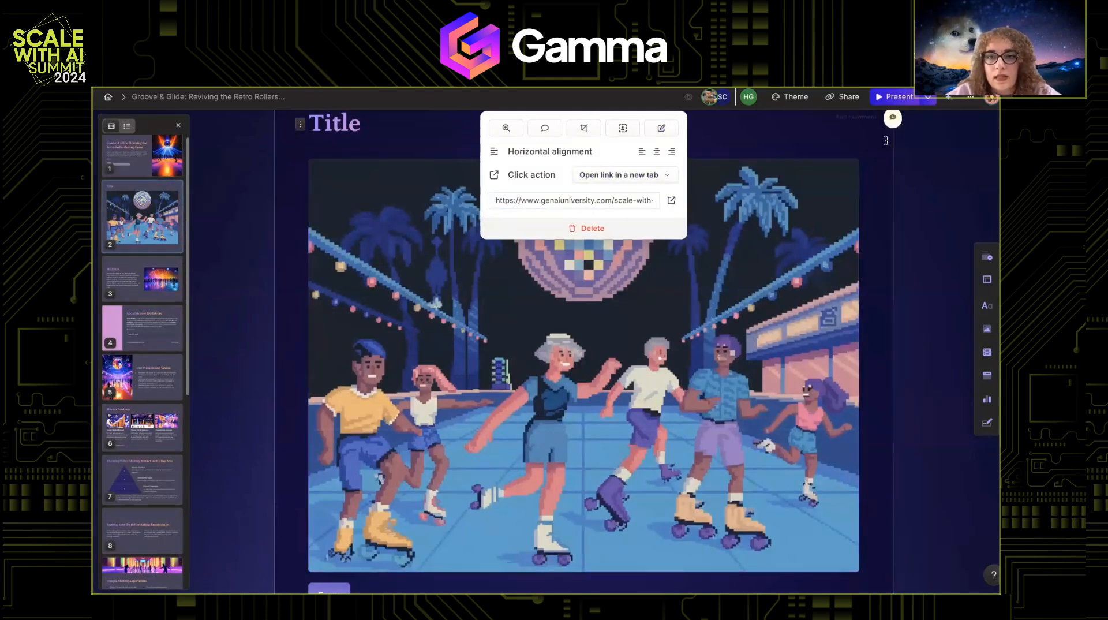
pyautogui.click(247, 142)
# Enable public link sharing, copy the deck's share link, and open a private browser window
pyautogui.click(844, 96)
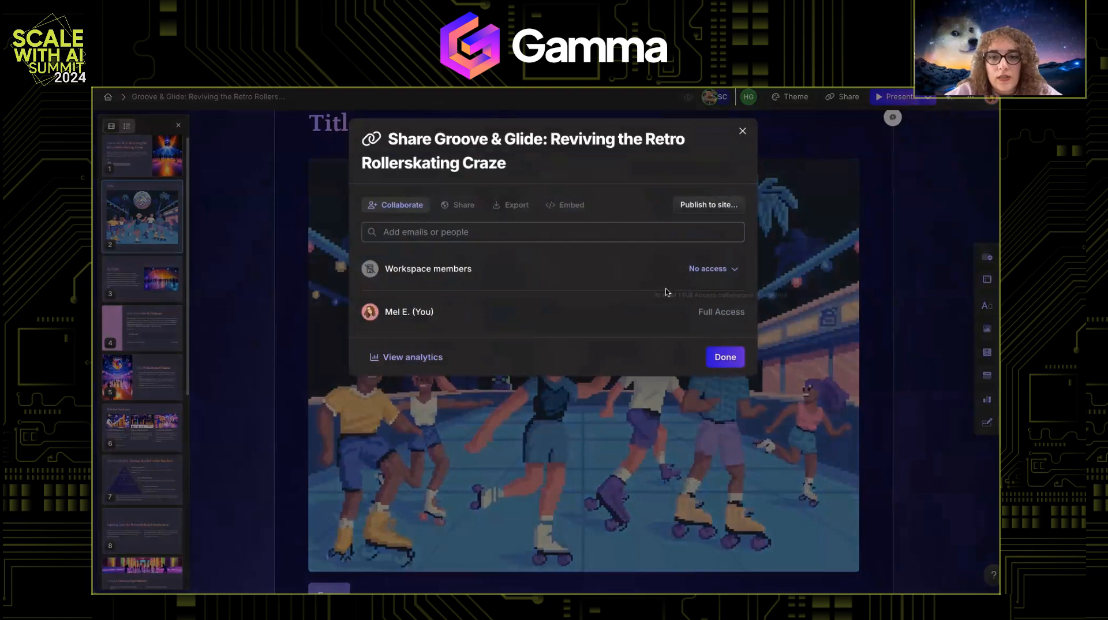
pyautogui.click(464, 205)
pyautogui.click(707, 276)
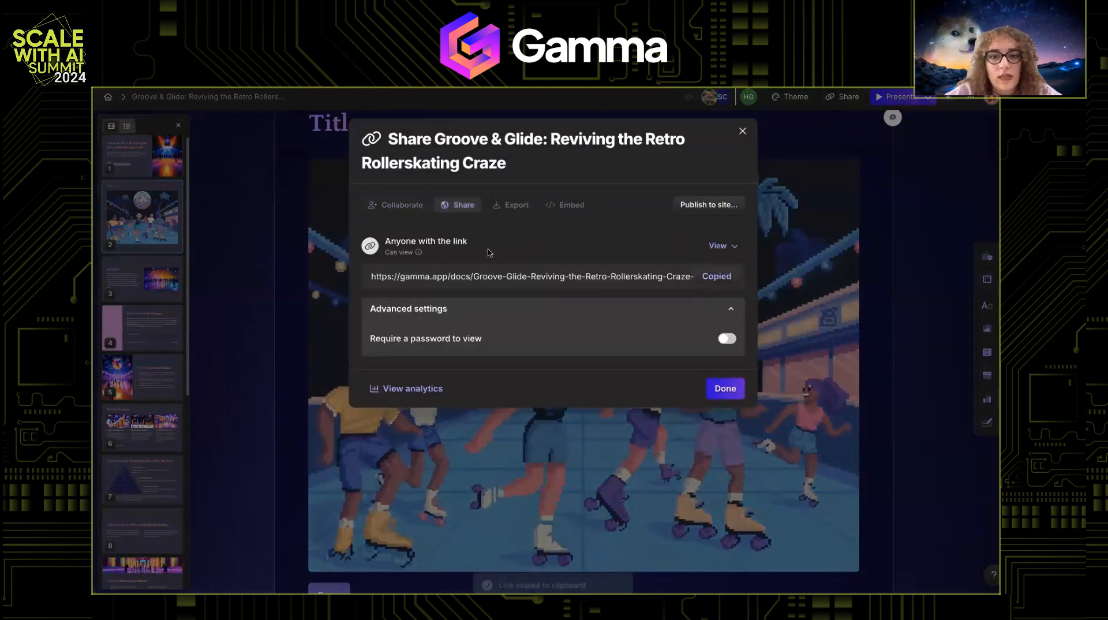
pyautogui.click(211, 121)
pyautogui.click(159, 23)
pyautogui.click(187, 57)
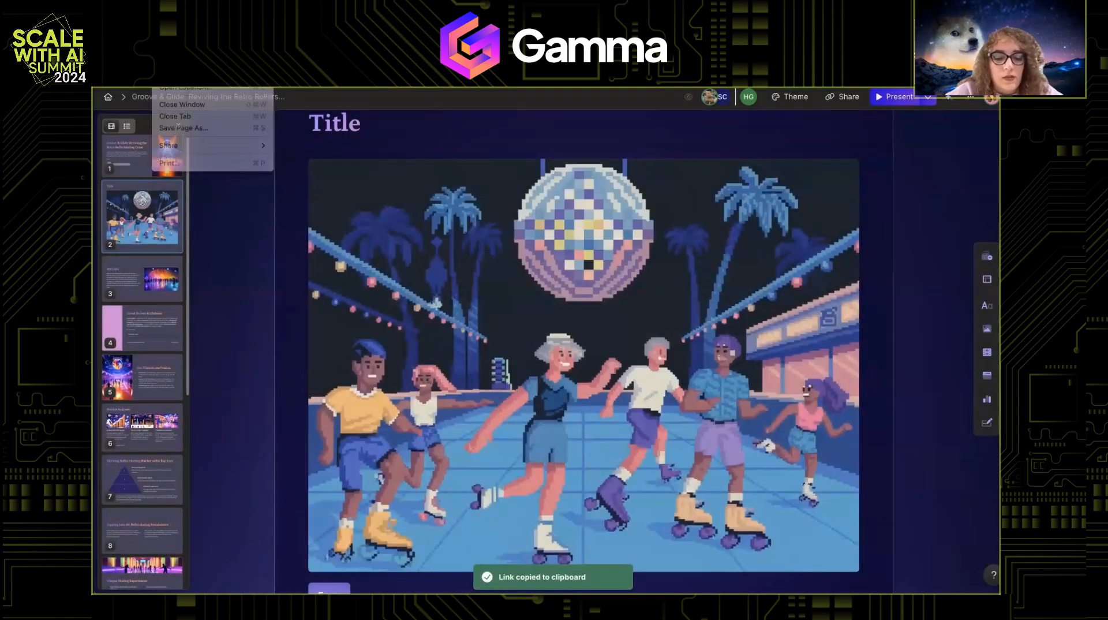
# Load the shared deck link and check that the image opens the registration page
pyautogui.press('Return')
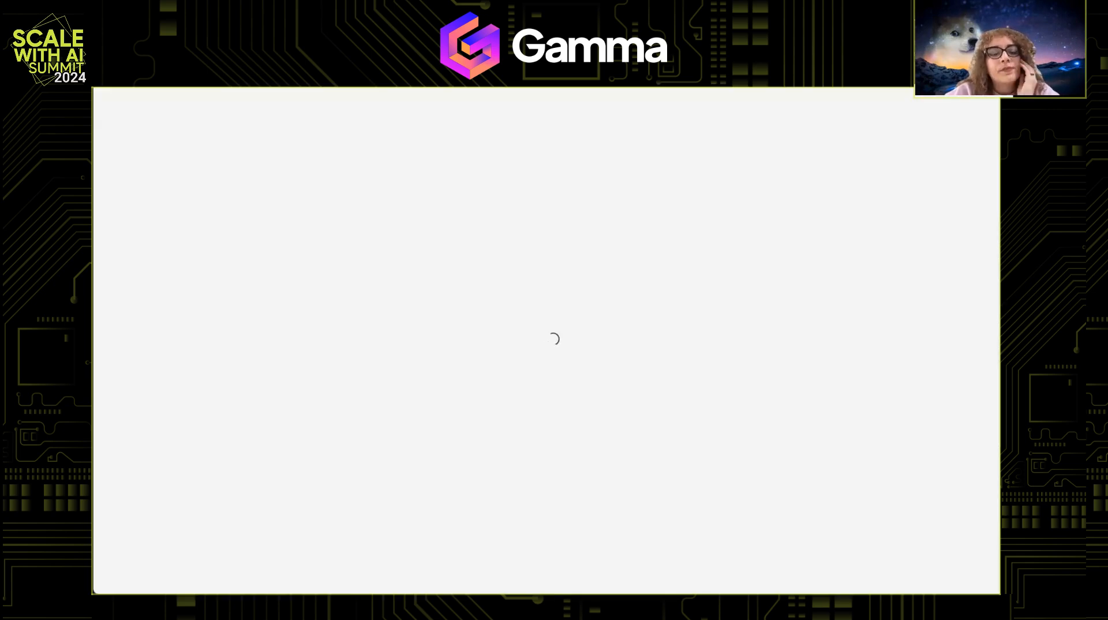
pyautogui.scroll(-5, 310, 328)
pyautogui.scroll(3, 310, 328)
pyautogui.click(426, 306)
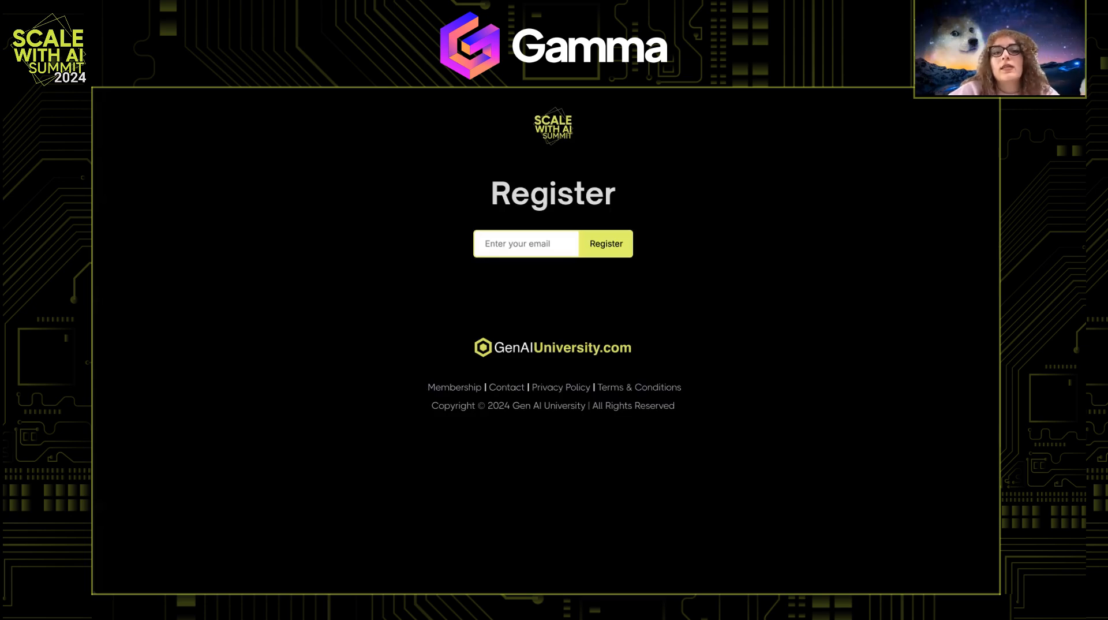
pyautogui.press('super+w')
# Test the Form button's registration link, then return to Gamma's rollerskating image settings
pyautogui.scroll(1, 301, 476)
pyautogui.scroll(-2, 301, 476)
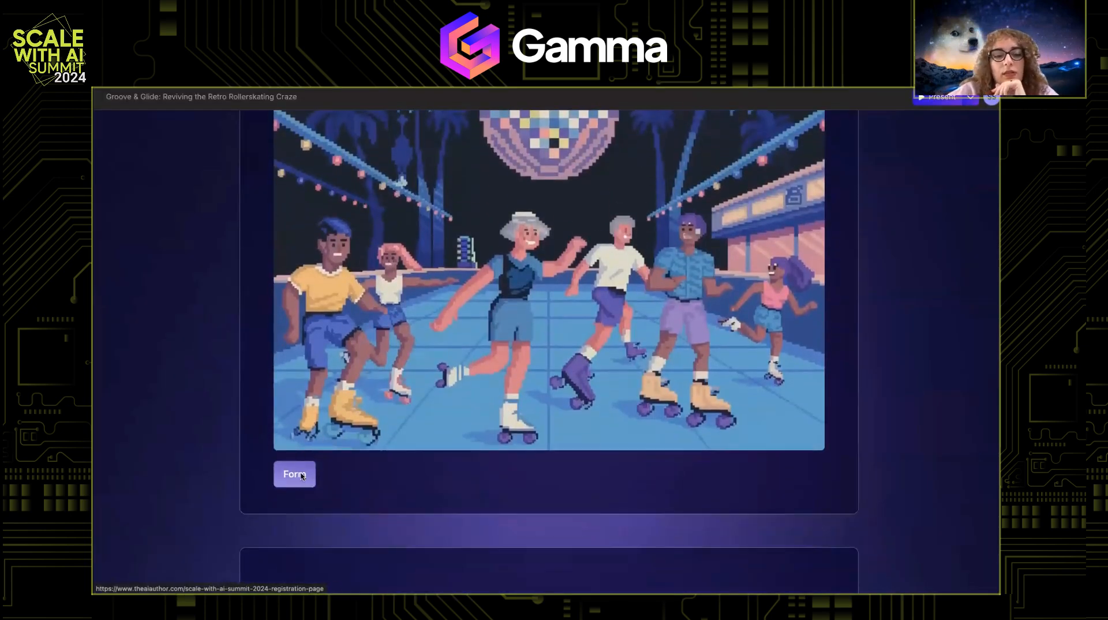
pyautogui.click(300, 475)
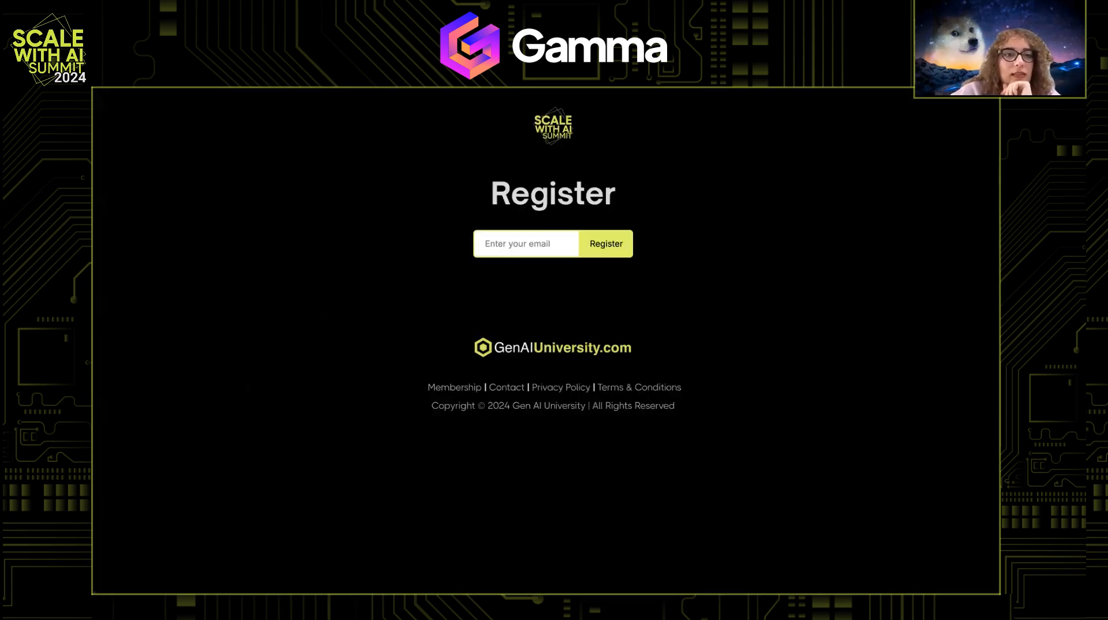
pyautogui.press('super+w')
pyautogui.click(301, 166)
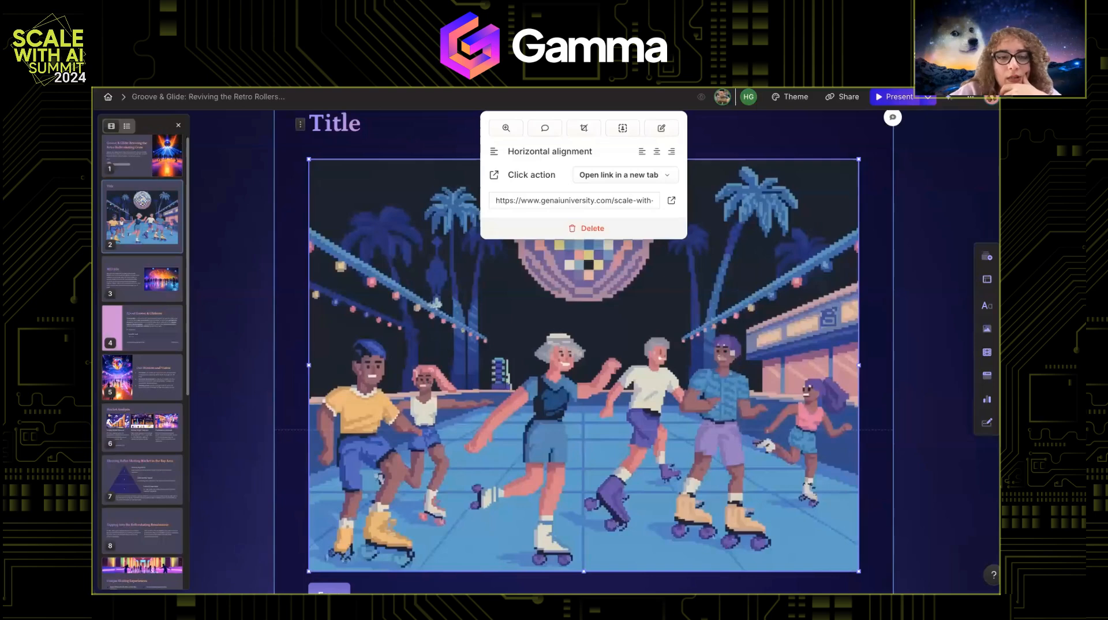
# Delete the rollerskating image from card 2, leaving just the title and Form button
pyautogui.press('Delete')
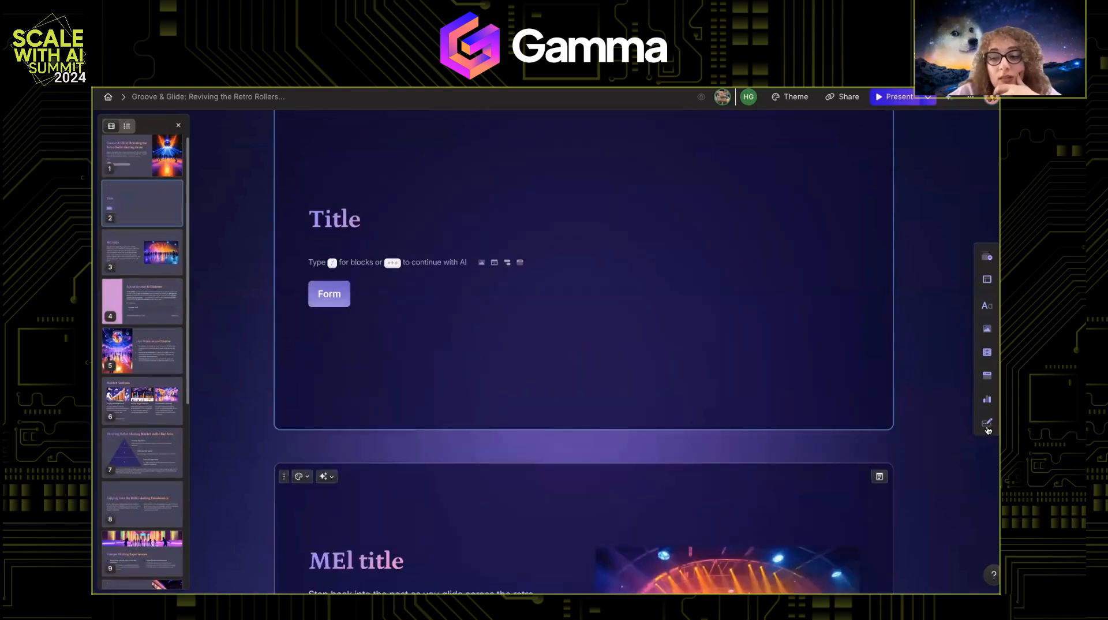
pyautogui.moveTo(987, 422)
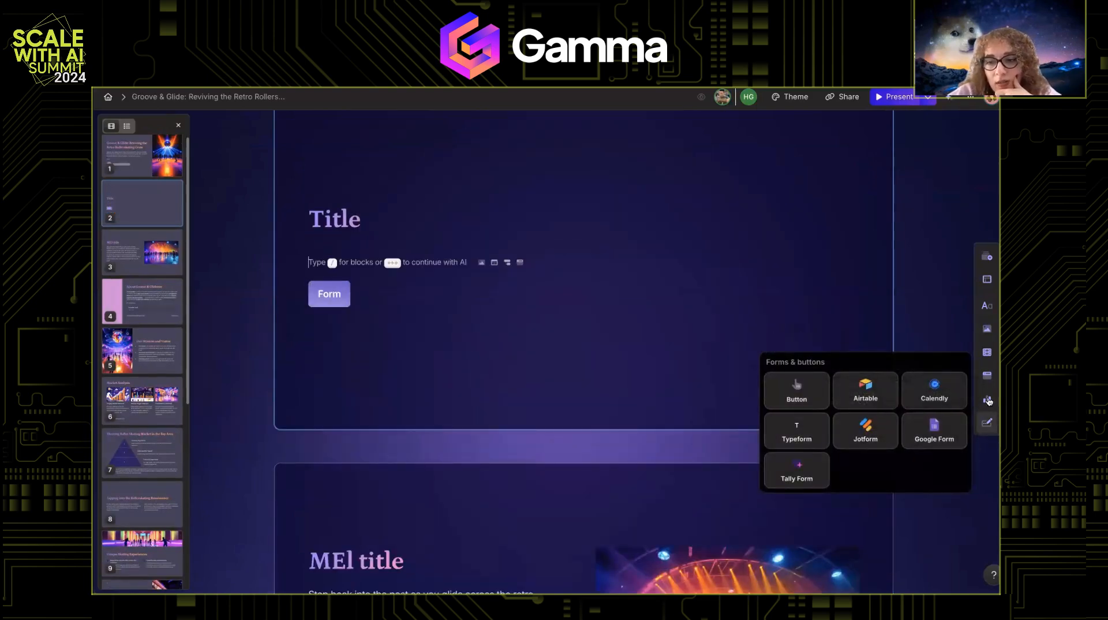
pyautogui.moveTo(987, 398)
pyautogui.scroll(-1, 949, 424)
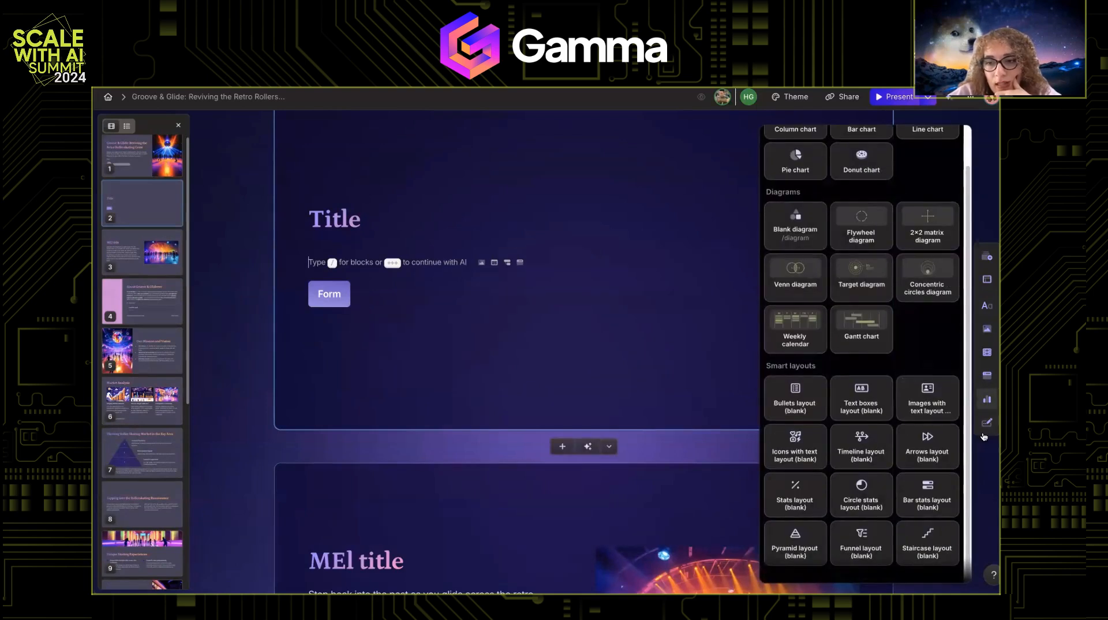
pyautogui.moveTo(987, 422)
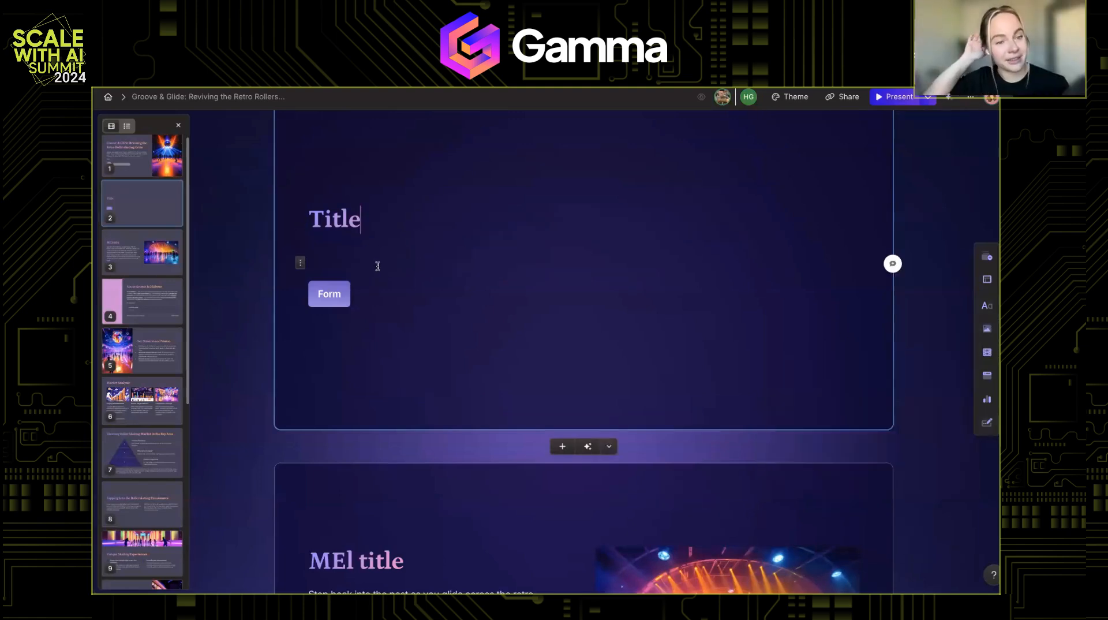
pyautogui.click(378, 266)
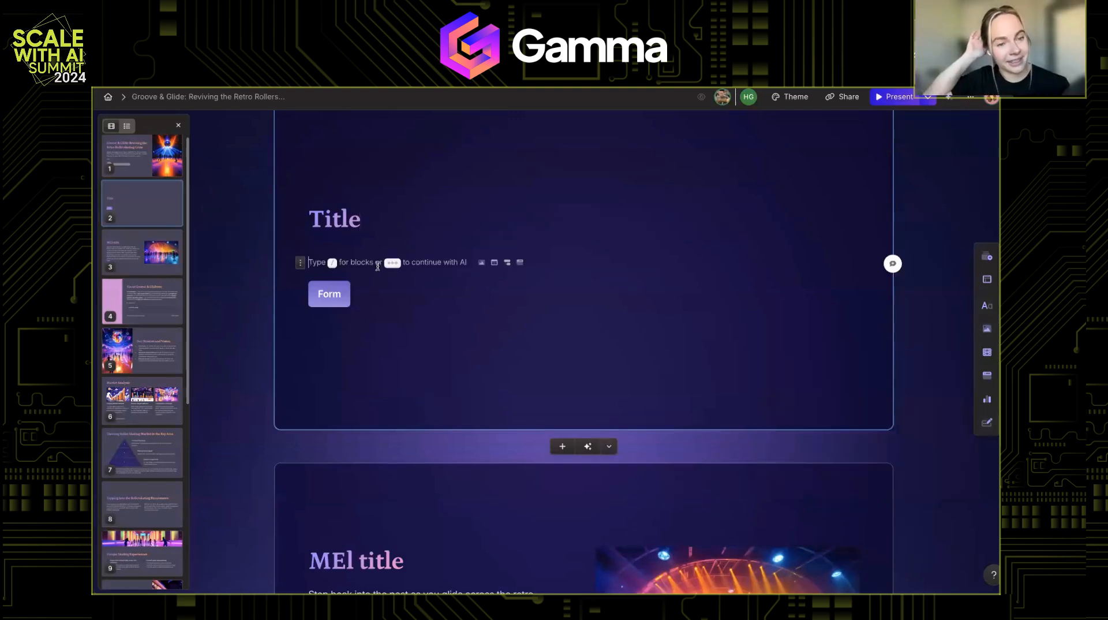
pyautogui.scroll(1, 508, 369)
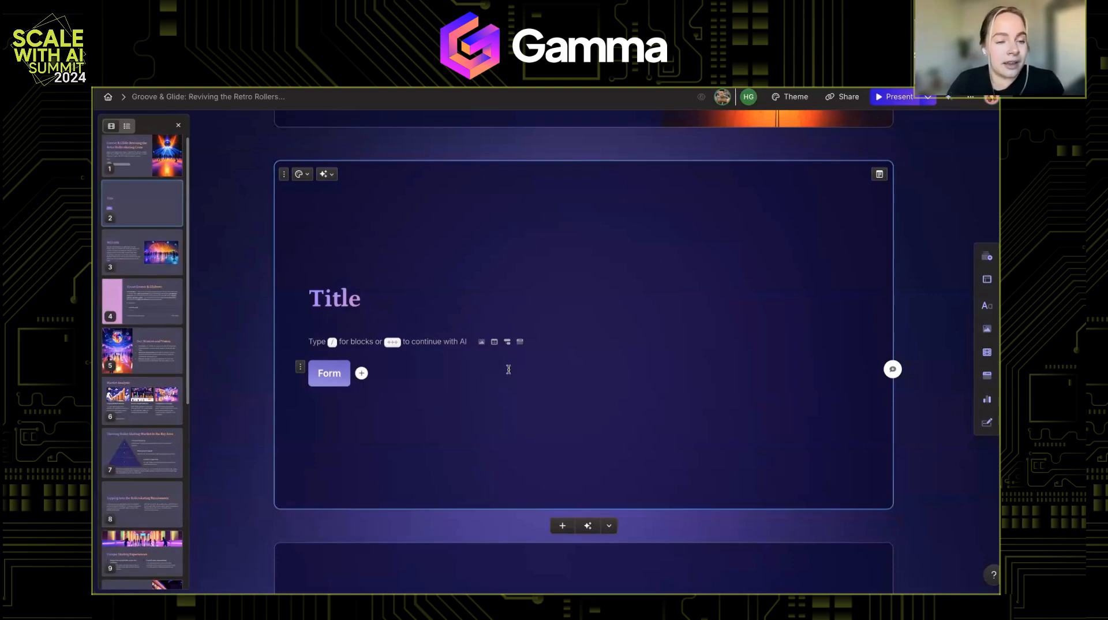
pyautogui.click(284, 174)
pyautogui.click(929, 150)
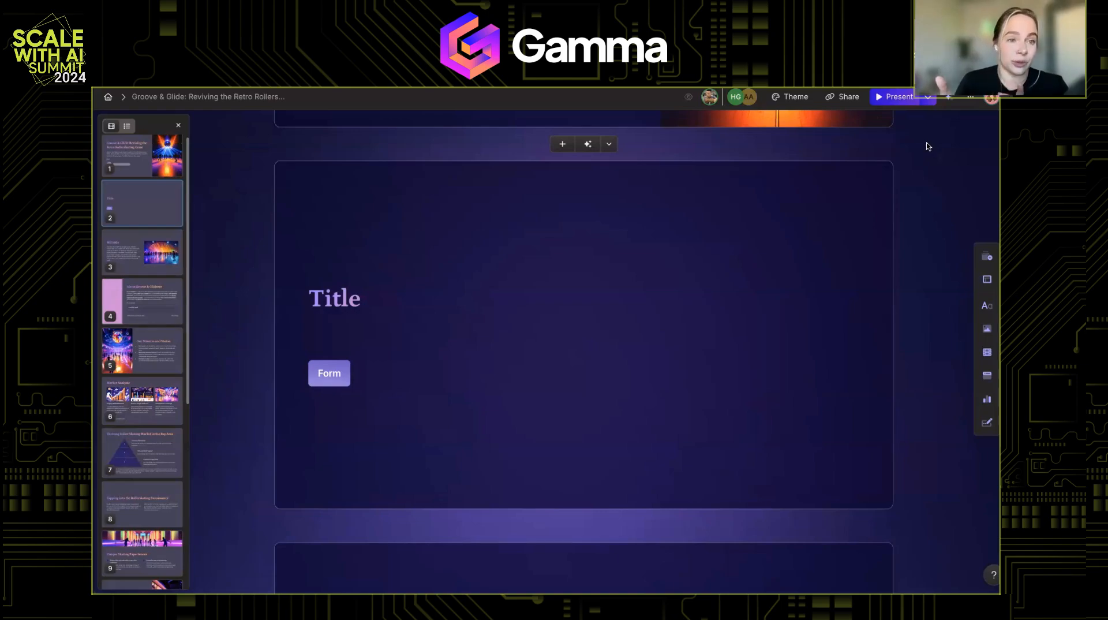
pyautogui.scroll(5, 929, 148)
pyautogui.scroll(-10, 927, 147)
pyautogui.scroll(-15, 927, 147)
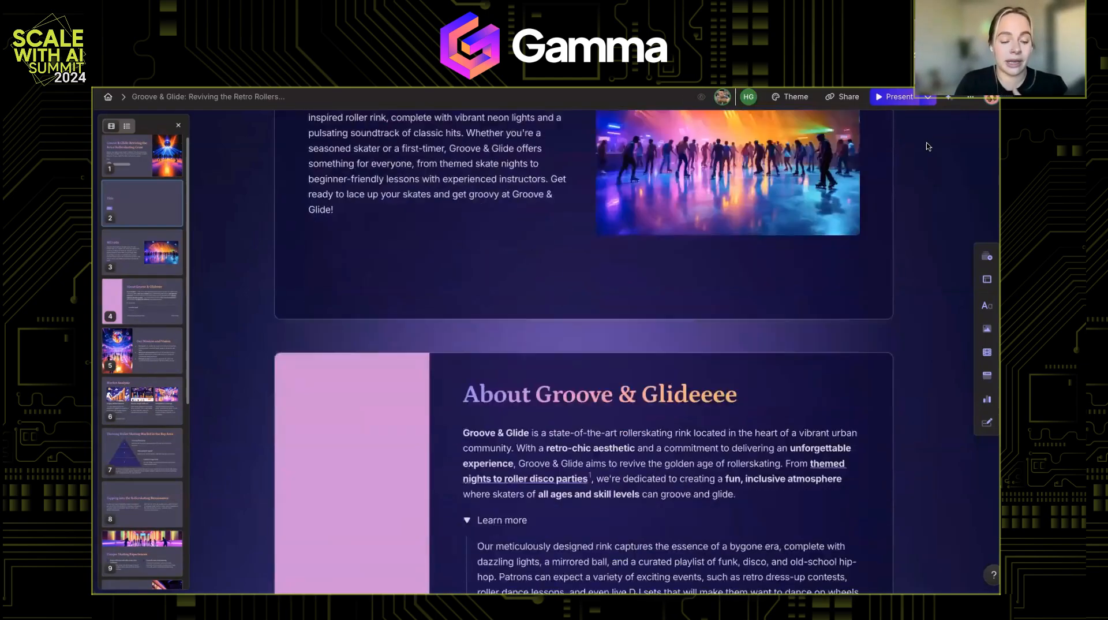
pyautogui.scroll(-8, 928, 147)
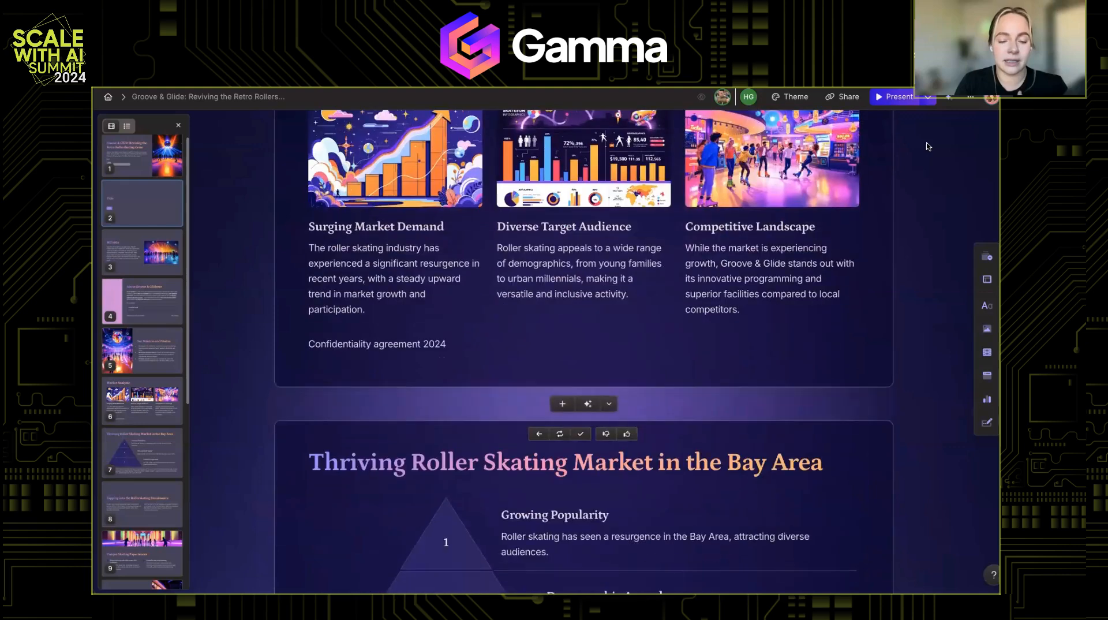
pyautogui.scroll(-7, 927, 147)
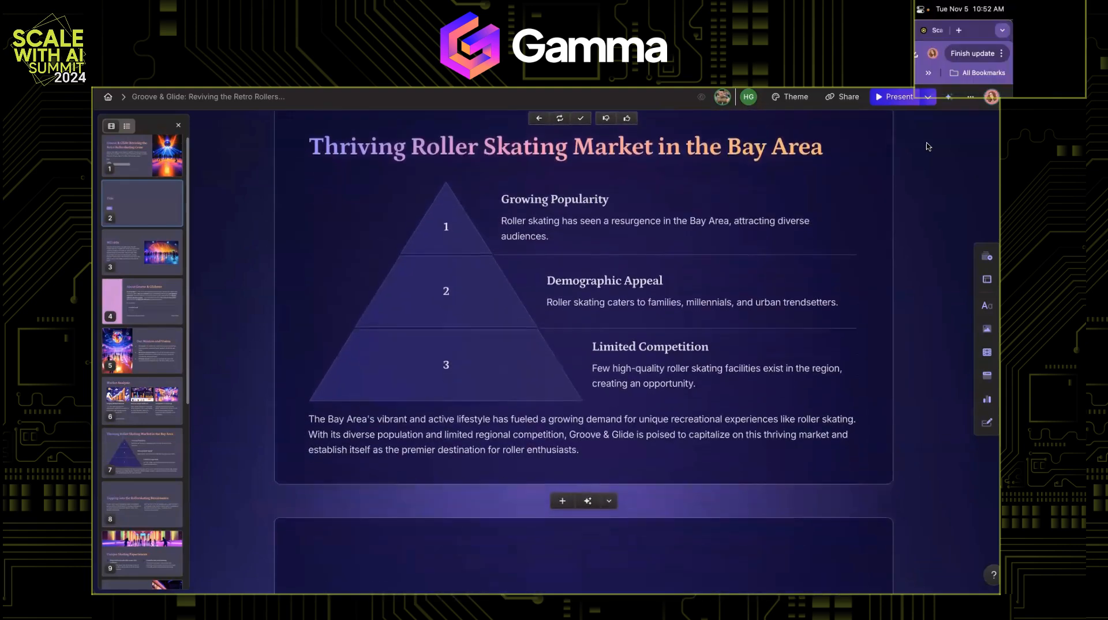
pyautogui.scroll(-10, 927, 147)
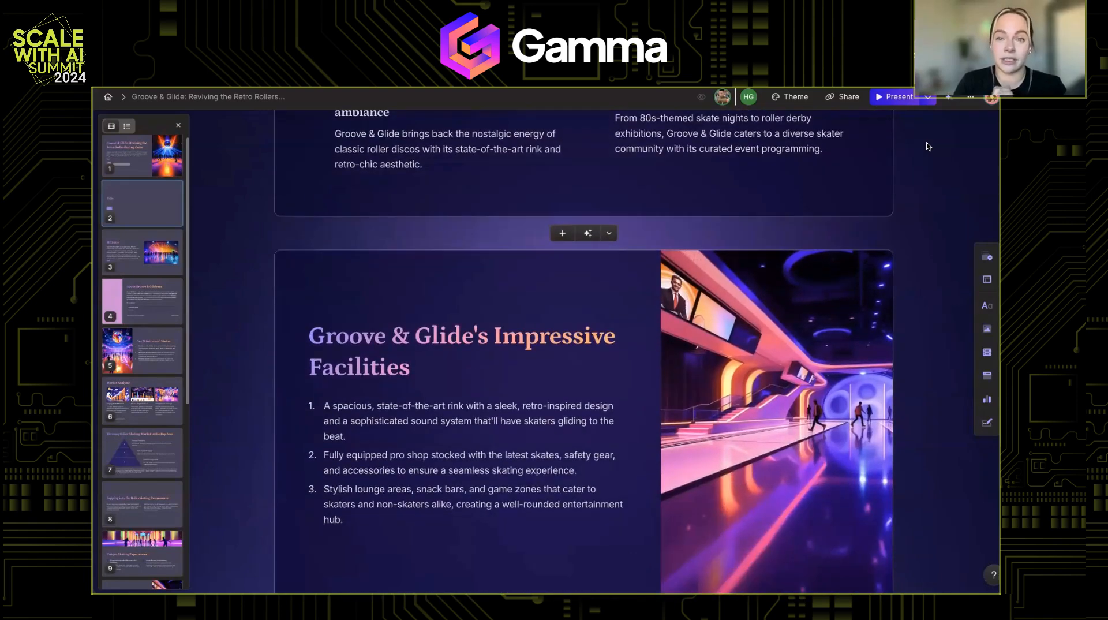
pyautogui.scroll(-8, 927, 146)
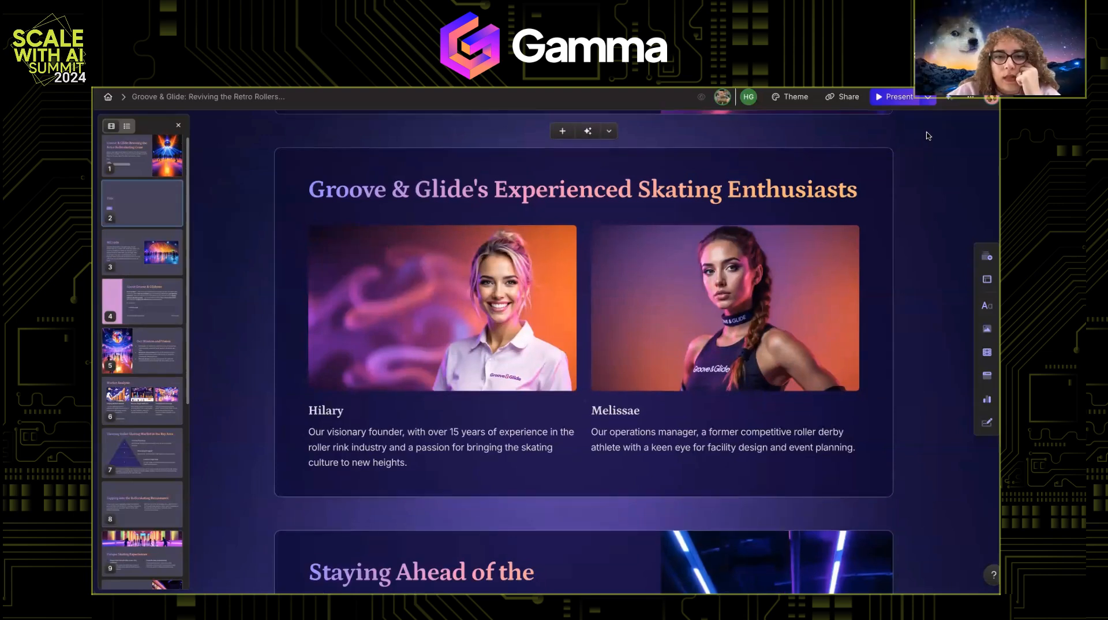
pyautogui.scroll(1, 927, 144)
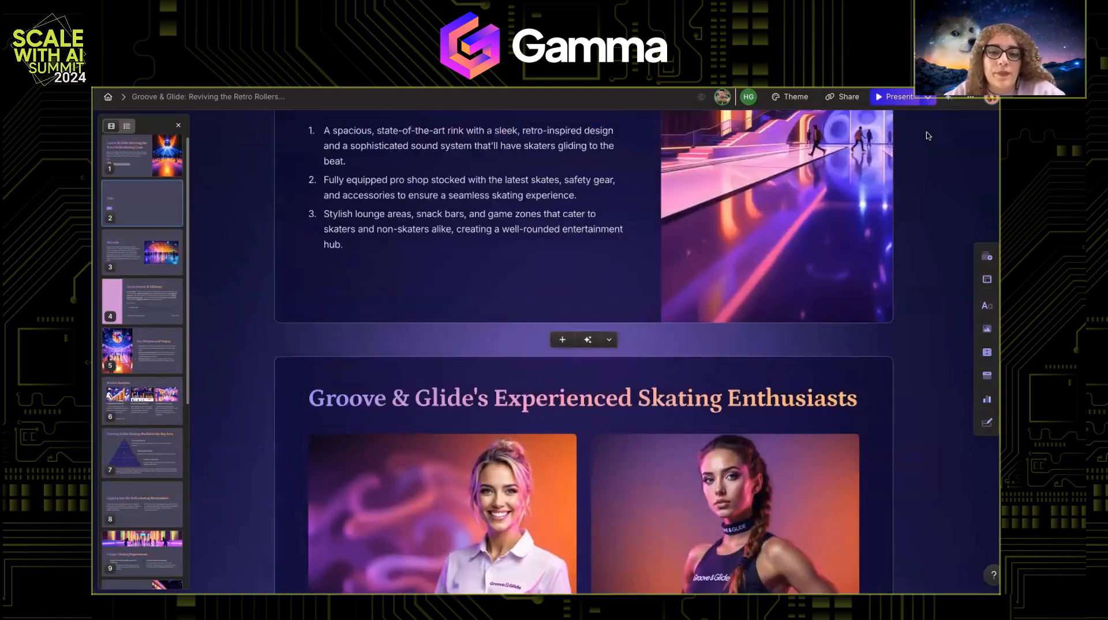
pyautogui.scroll(12, 928, 135)
pyautogui.scroll(5, 797, 229)
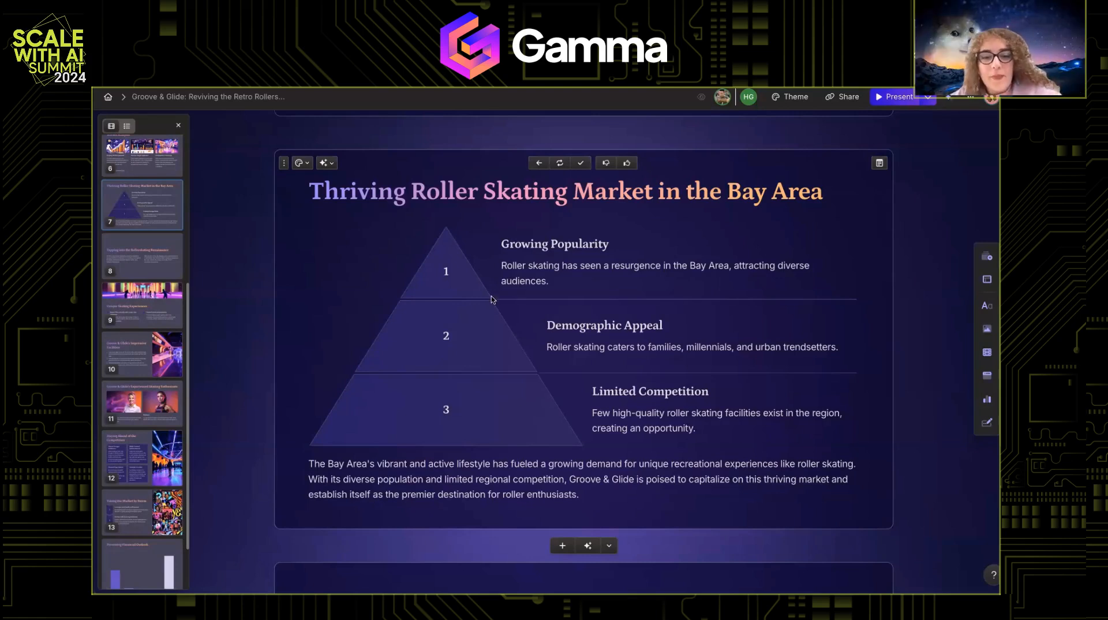
# Open the ? help menu listing keyboard shortcuts, editor tour, help center and feedback
pyautogui.click(992, 574)
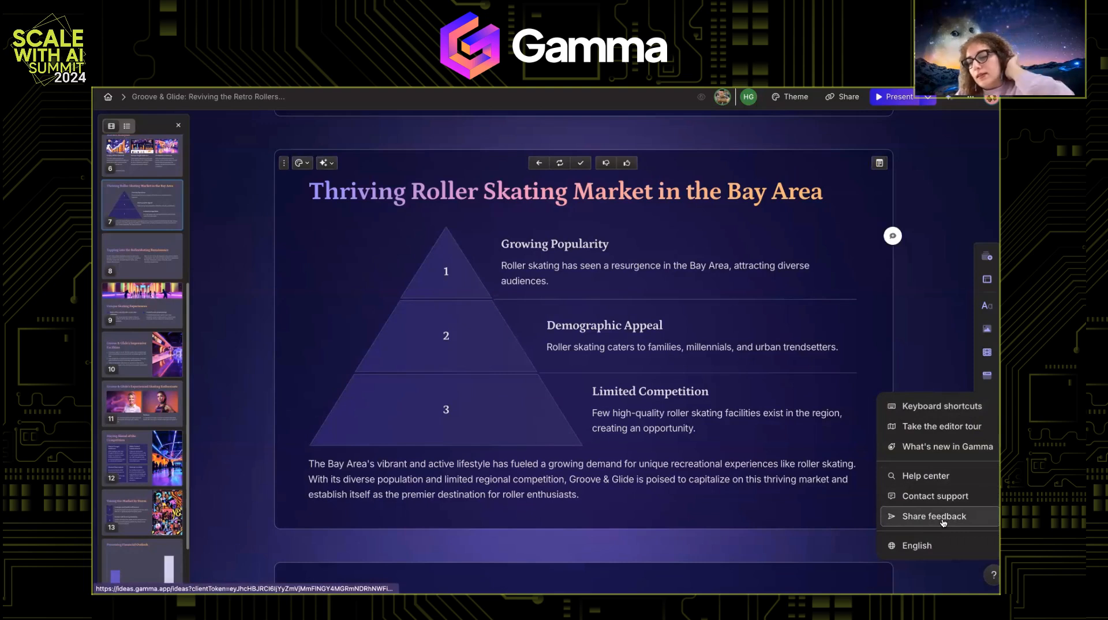
pyautogui.click(993, 574)
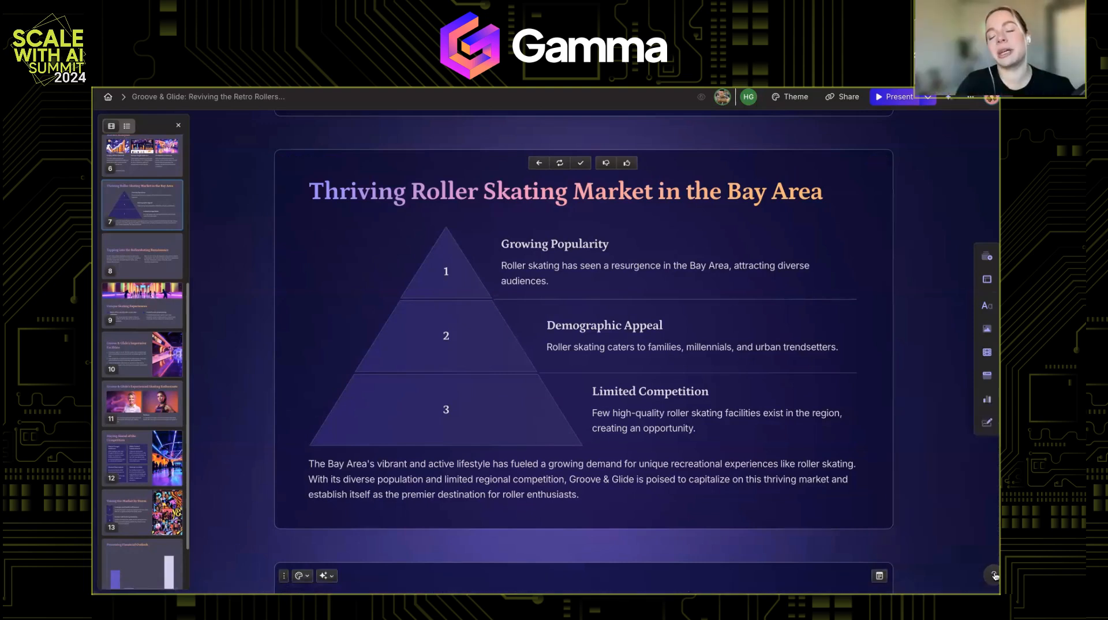
pyautogui.click(994, 575)
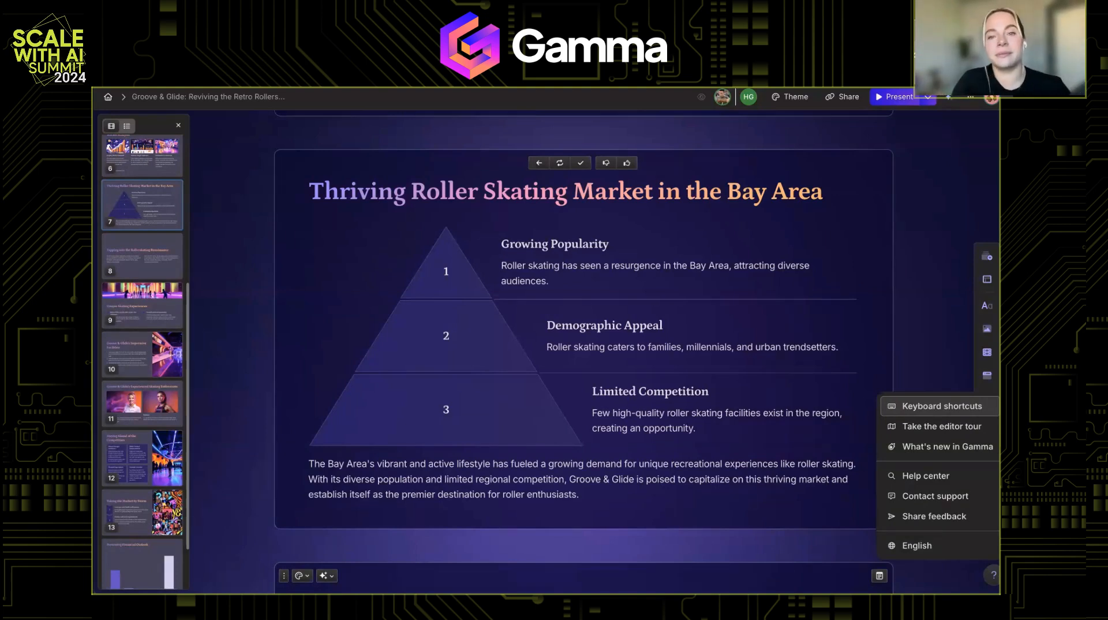
pyautogui.click(990, 575)
pyautogui.click(991, 576)
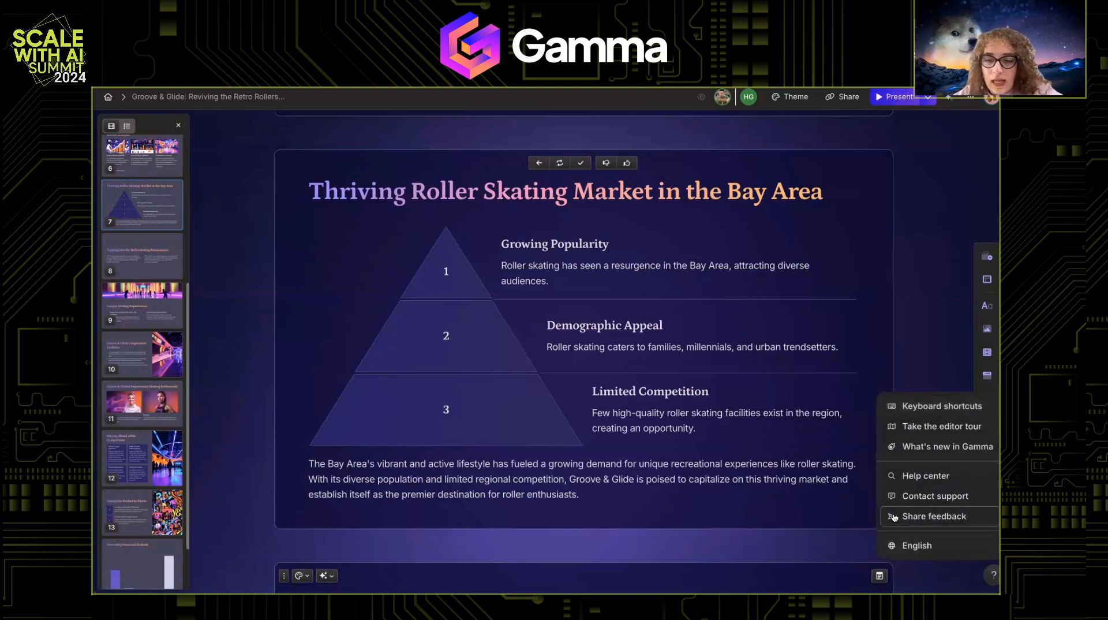
# Browse the trending requests on the Ideas feedback board, then go to the Changelog
pyautogui.click(920, 518)
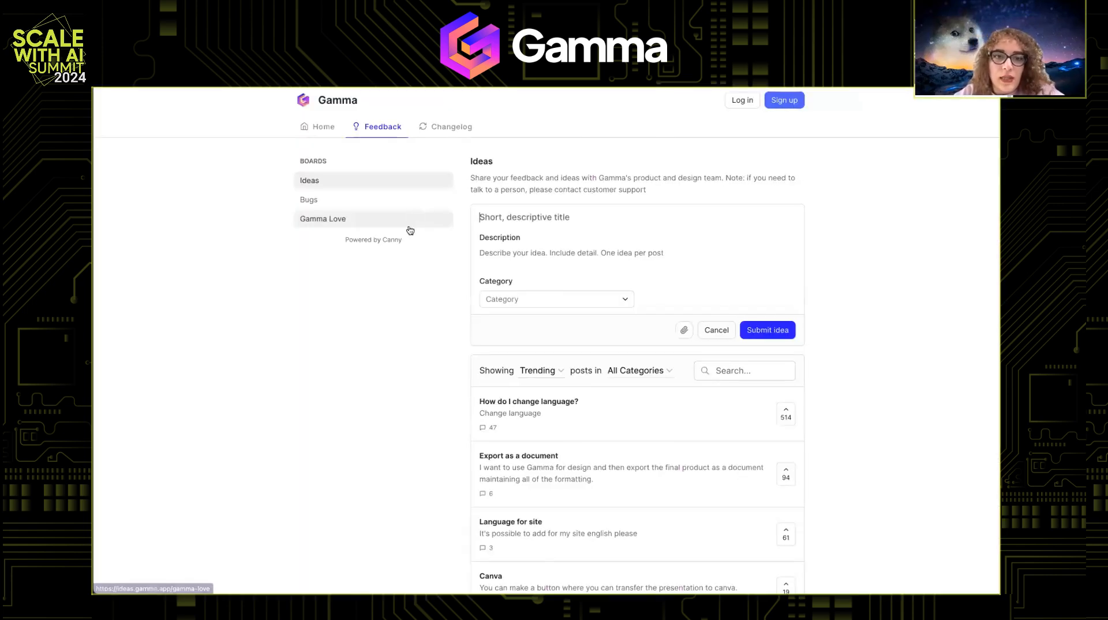
pyautogui.scroll(-1, 611, 212)
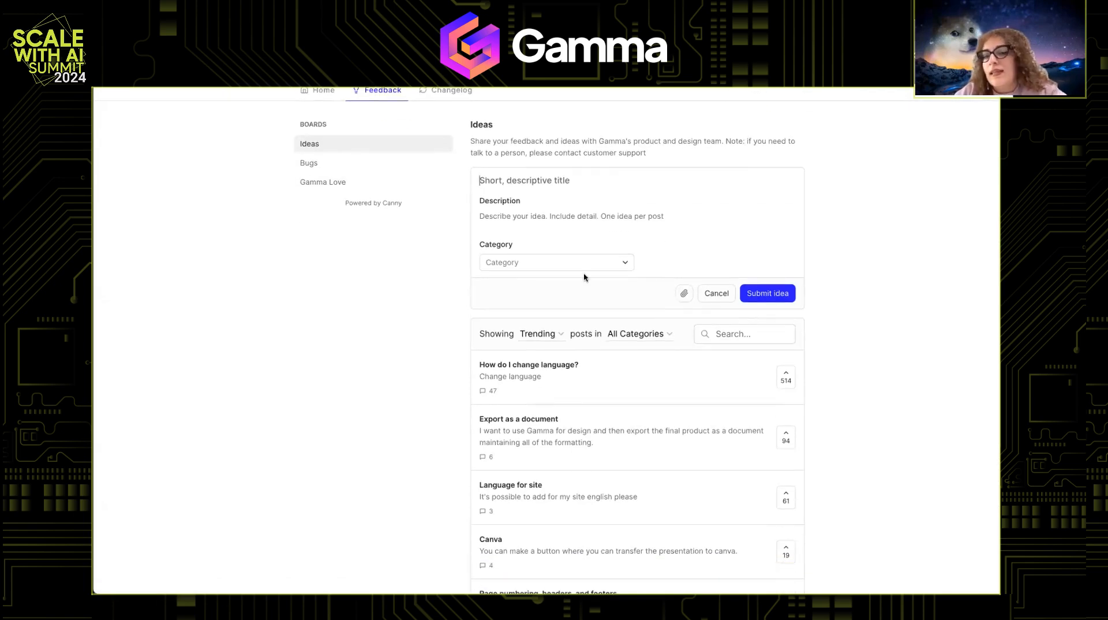
pyautogui.scroll(-1, 584, 275)
pyautogui.scroll(-2, 584, 276)
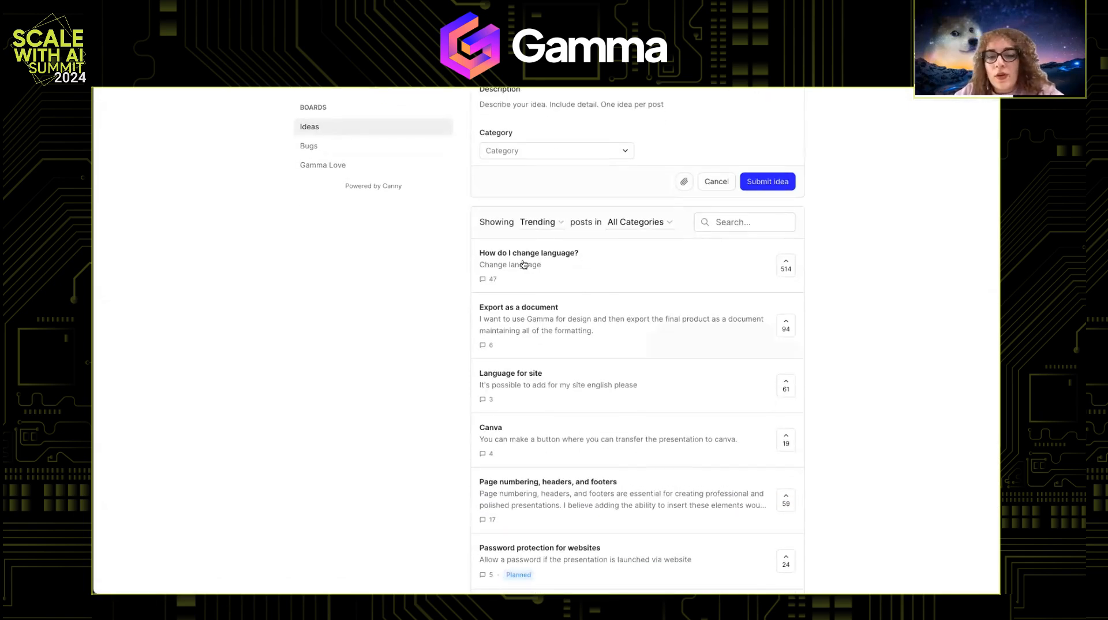
pyautogui.scroll(-5, 577, 432)
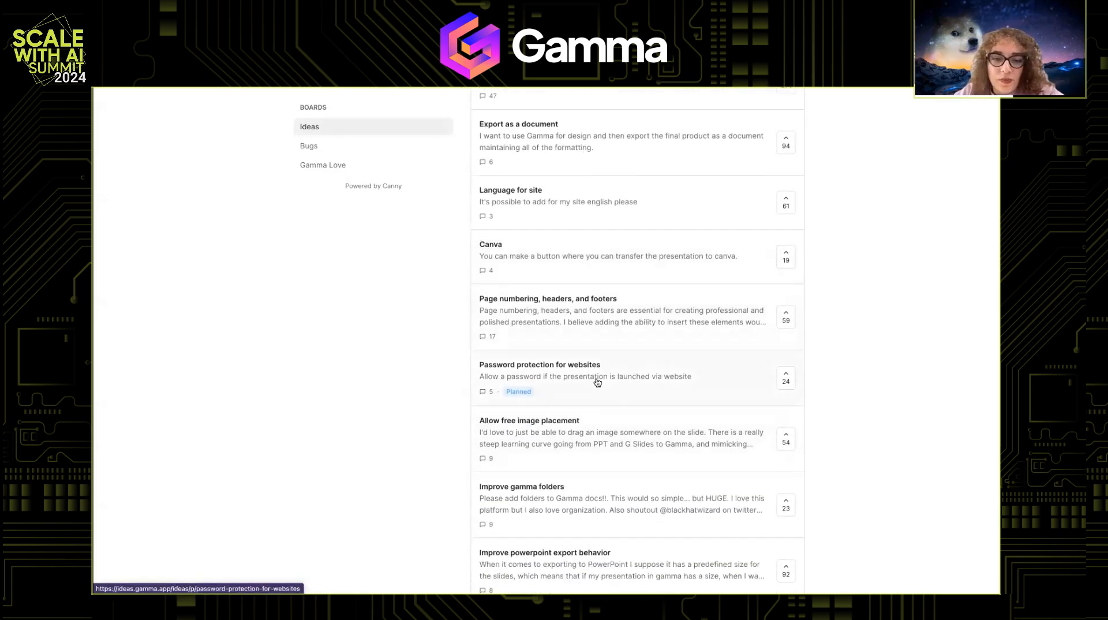
pyautogui.scroll(-1, 596, 382)
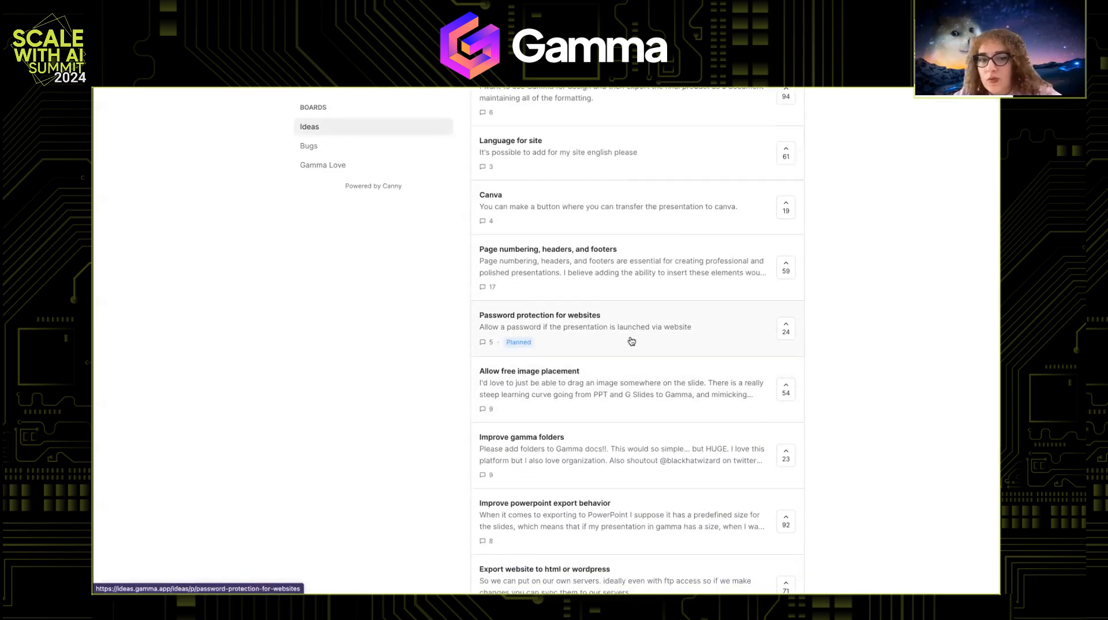
pyautogui.scroll(-2, 631, 341)
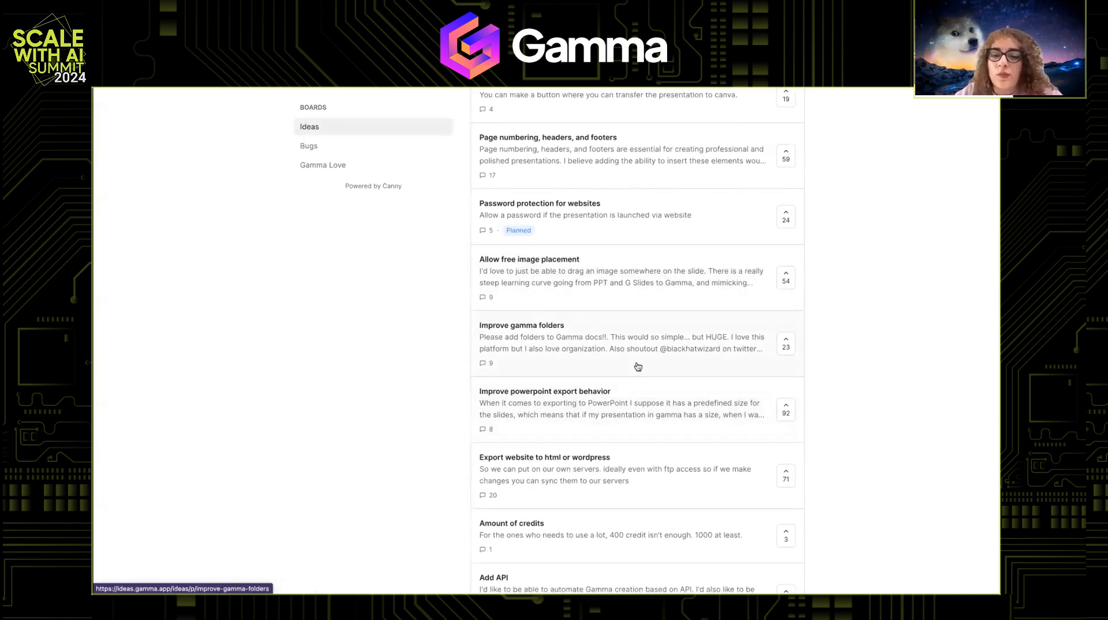
pyautogui.scroll(1, 784, 347)
pyautogui.scroll(5, 784, 347)
pyautogui.scroll(2, 402, 239)
pyautogui.scroll(2, 403, 239)
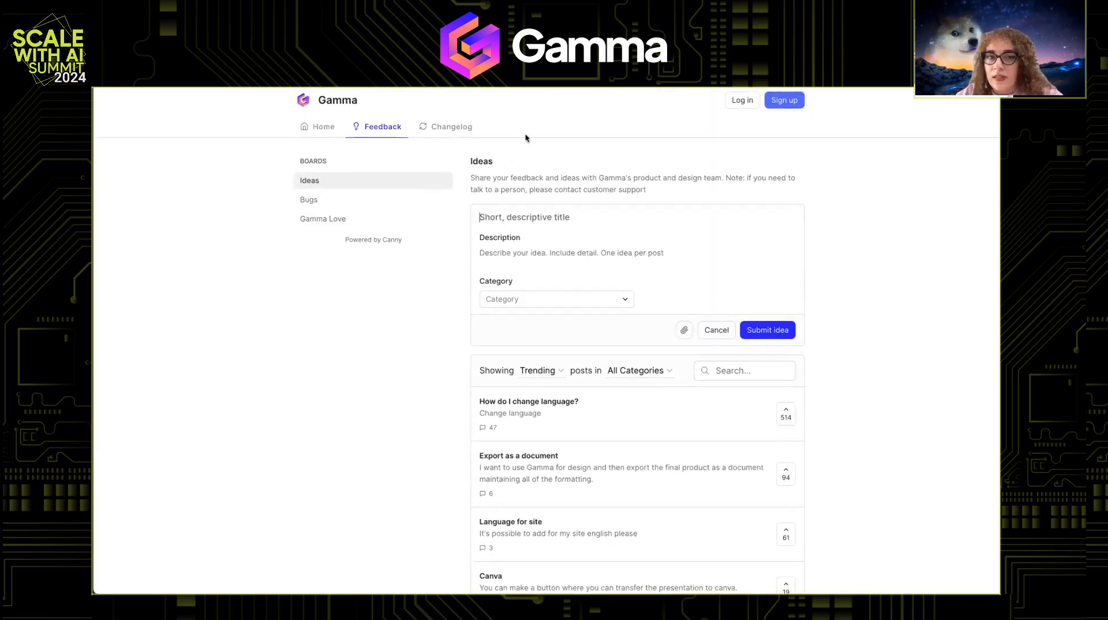
pyautogui.click(453, 126)
# Scroll through the Gamma Changelog's recent feature announcements
pyautogui.scroll(-5, 537, 191)
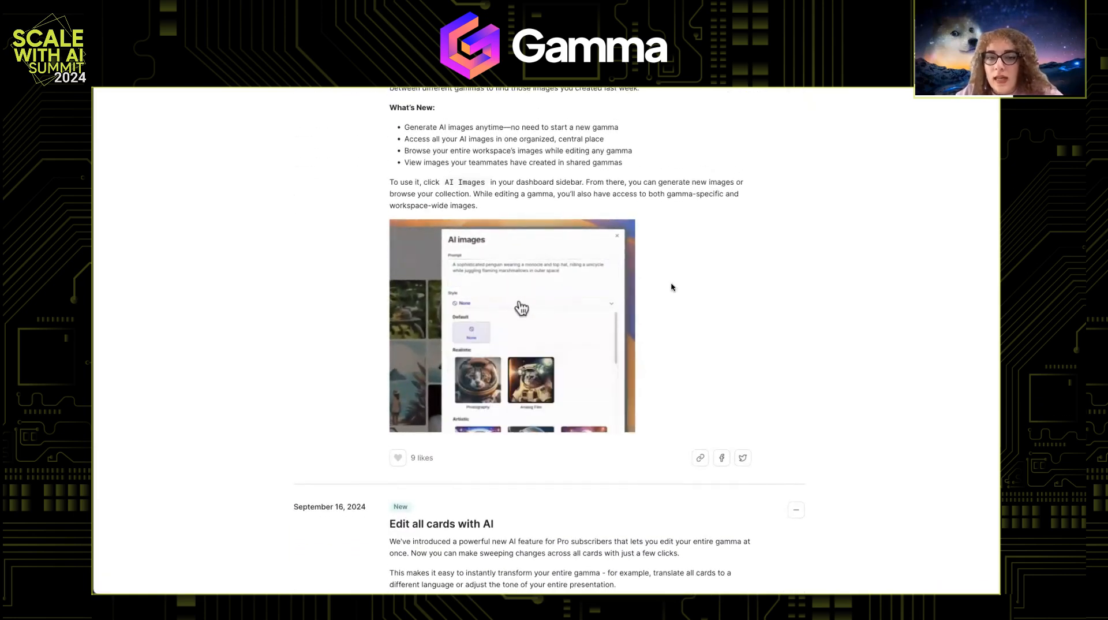
pyautogui.scroll(-4, 564, 324)
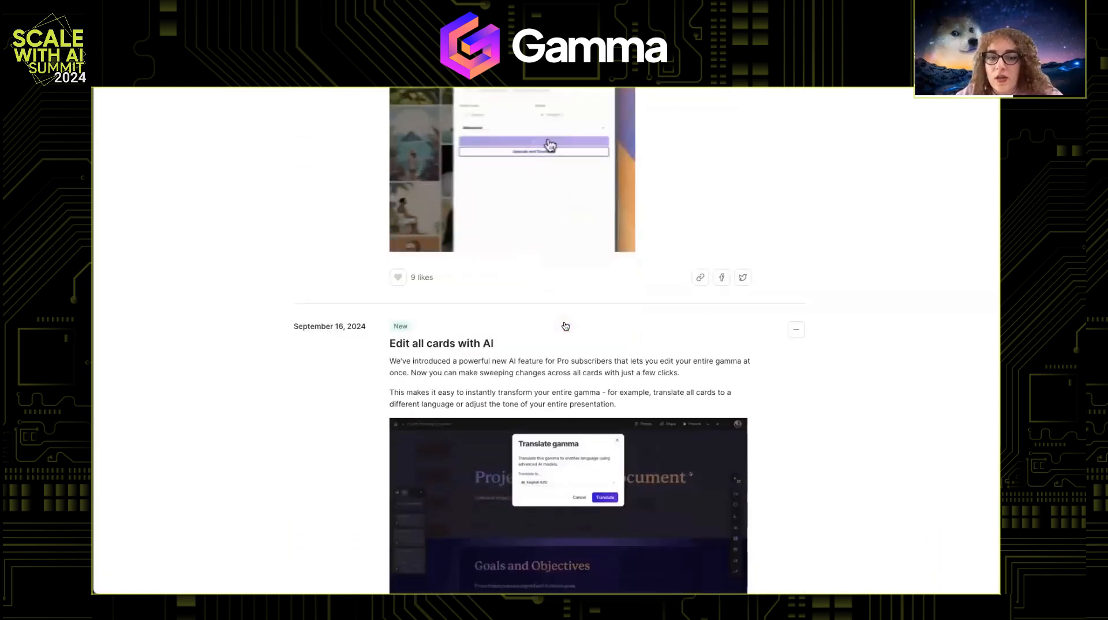
pyautogui.scroll(-10, 563, 324)
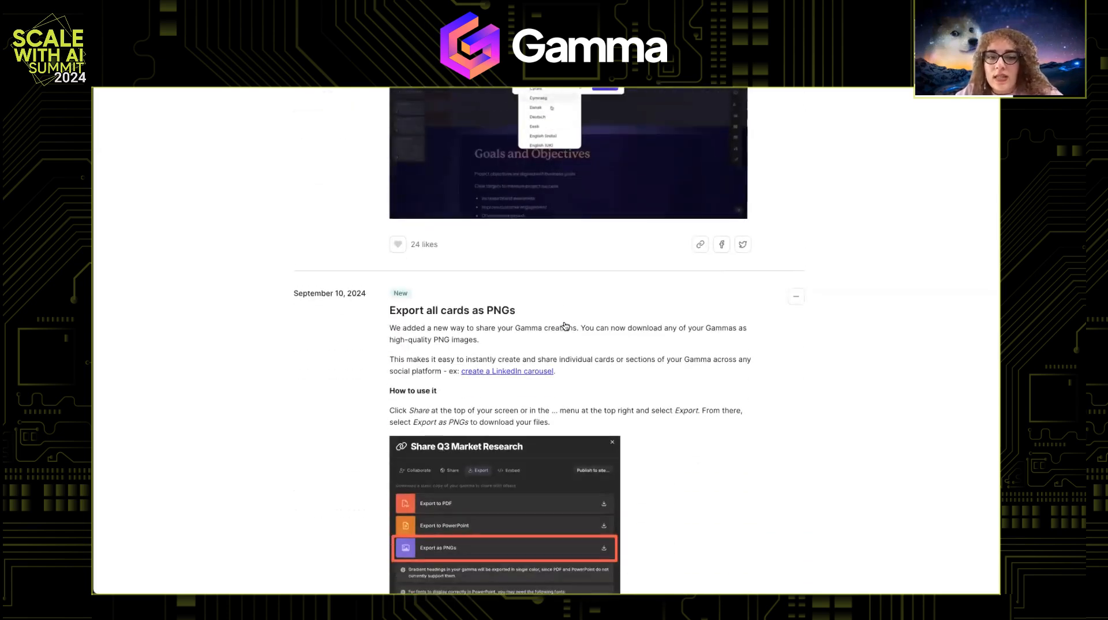
pyautogui.scroll(-20, 564, 322)
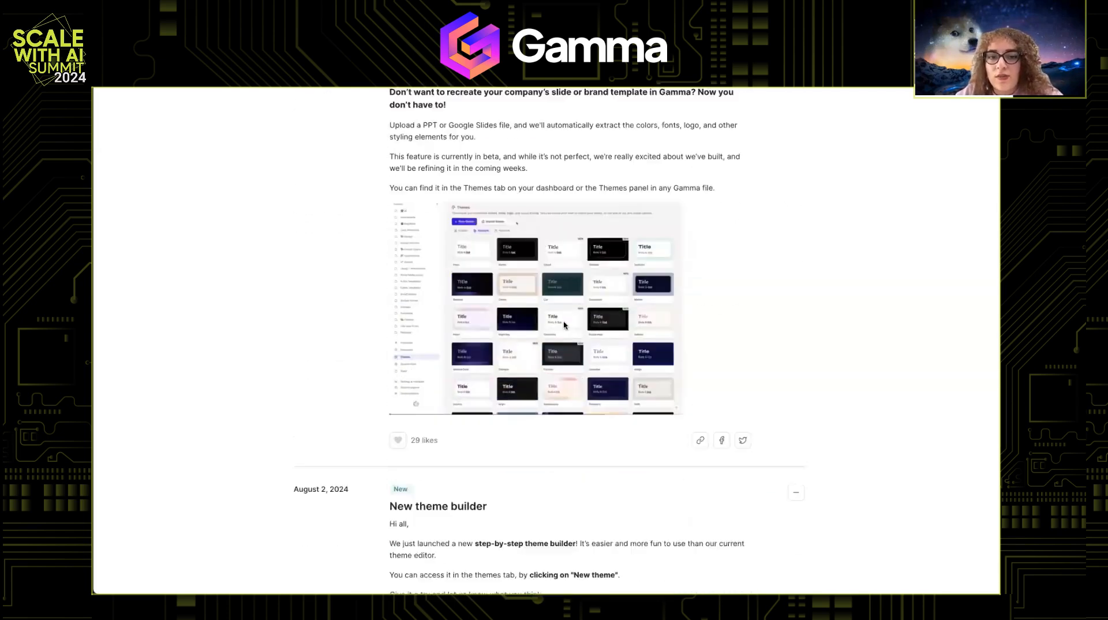
pyautogui.scroll(-4, 564, 325)
pyautogui.scroll(20, 563, 325)
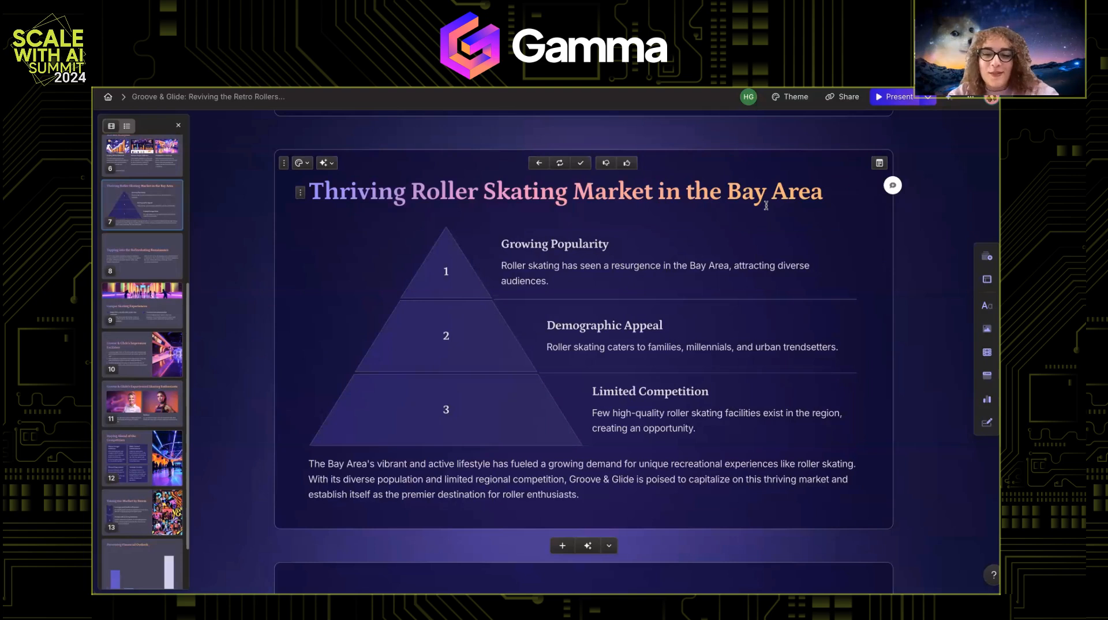
# Type /smart below the pyramid slide's title to view smart layouts, then delete it
pyautogui.click(300, 233)
pyautogui.click(841, 203)
pyautogui.press('Return')
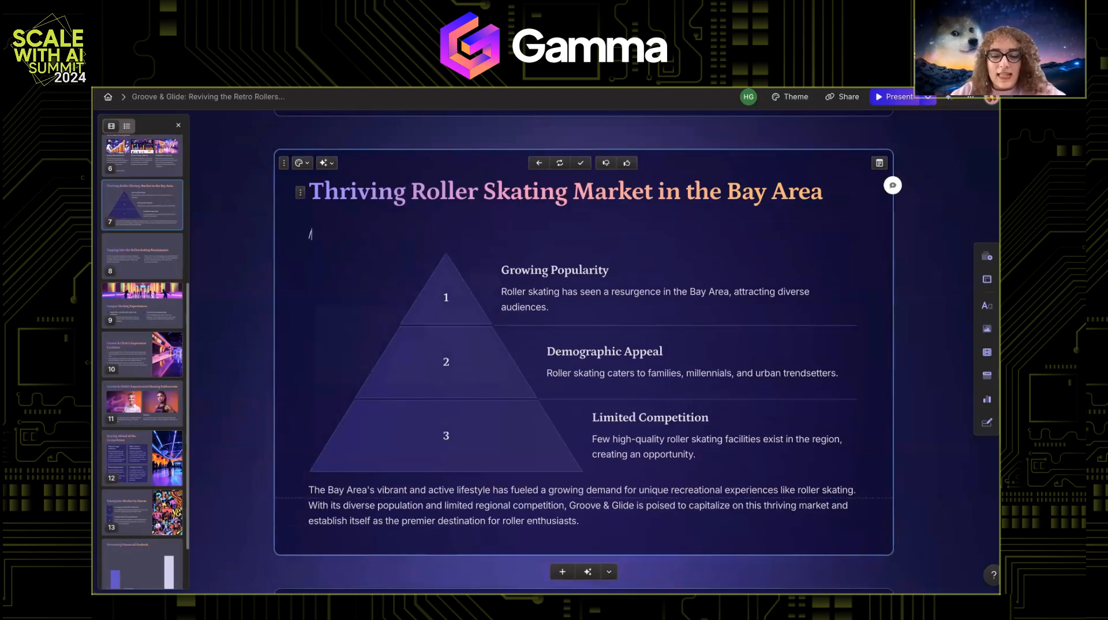
pyautogui.write('/smart')
pyautogui.scroll(-6, 466, 319)
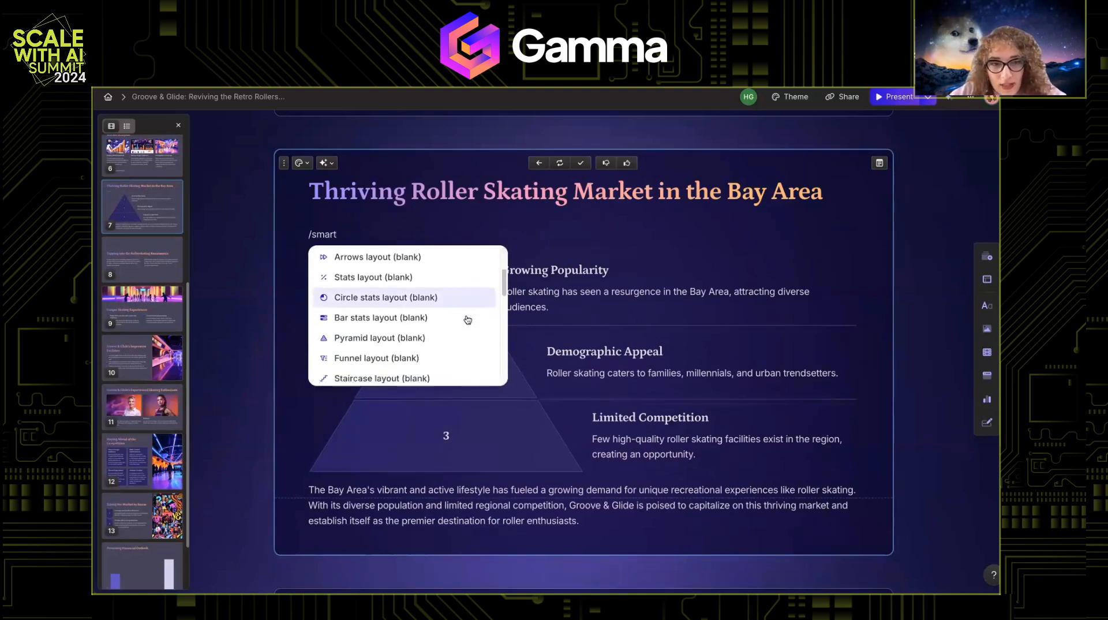
pyautogui.press('BackSpace')
pyautogui.press('BackSpace')
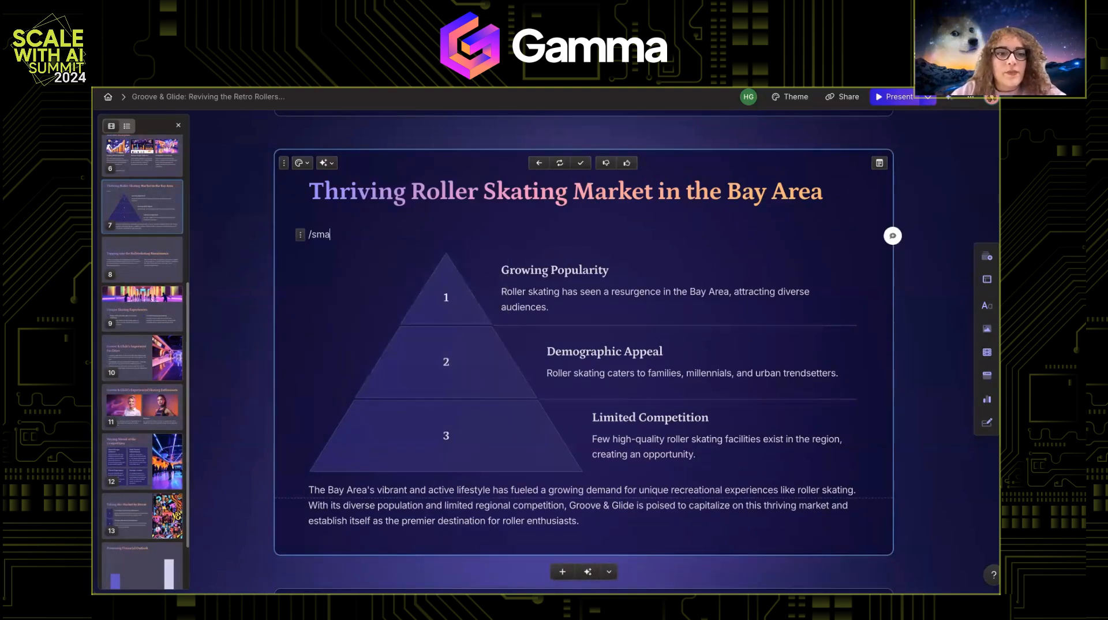
pyautogui.press('BackSpace')
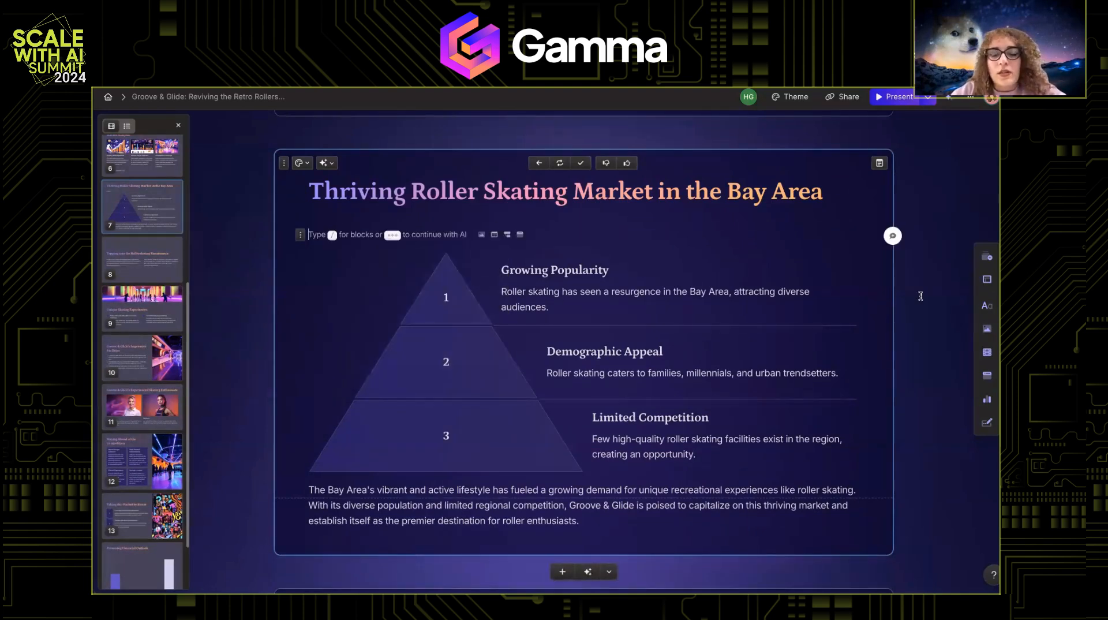
# Look through the Charts & diagrams panel without inserting anything, then scroll up to Market Analysis
pyautogui.click(987, 401)
pyautogui.scroll(-1, 928, 427)
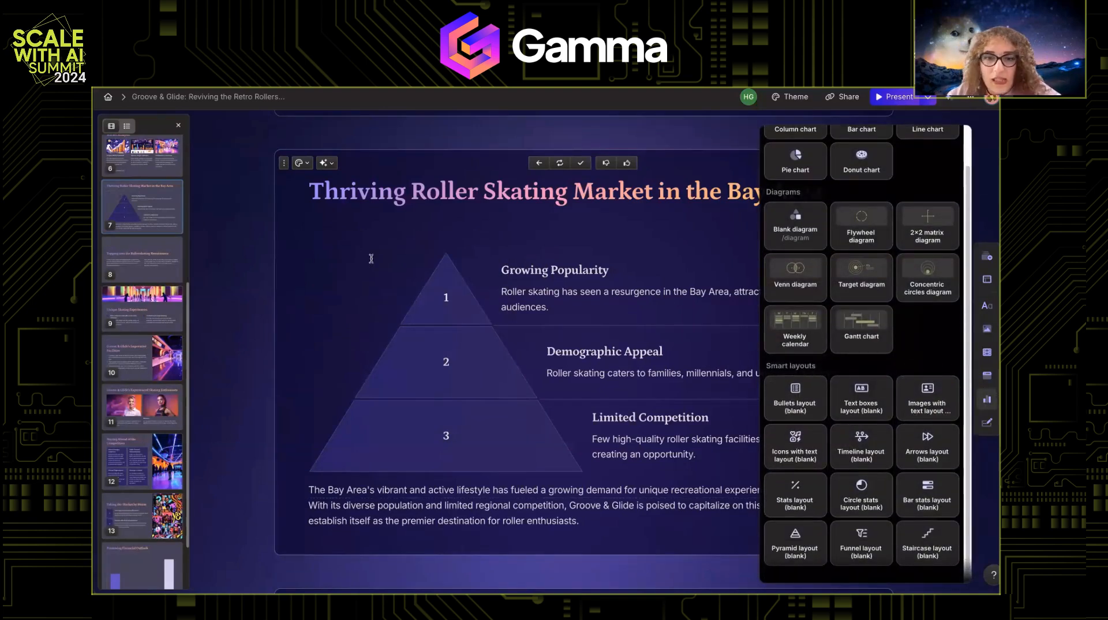
pyautogui.click(347, 222)
pyautogui.click(349, 231)
pyautogui.scroll(-1, 349, 231)
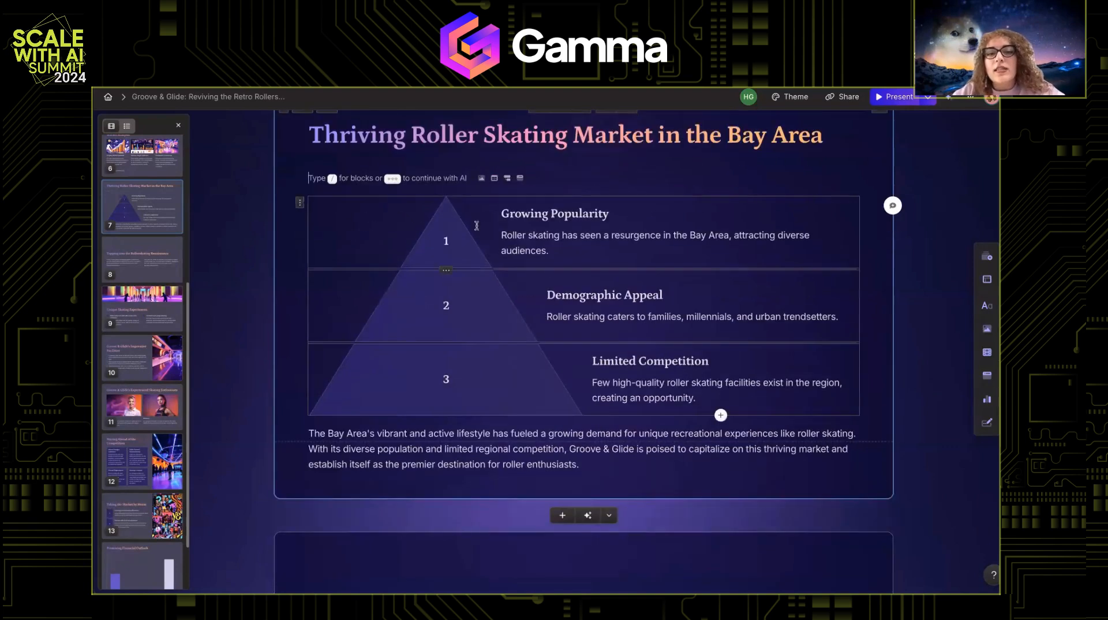
pyautogui.scroll(1, 428, 239)
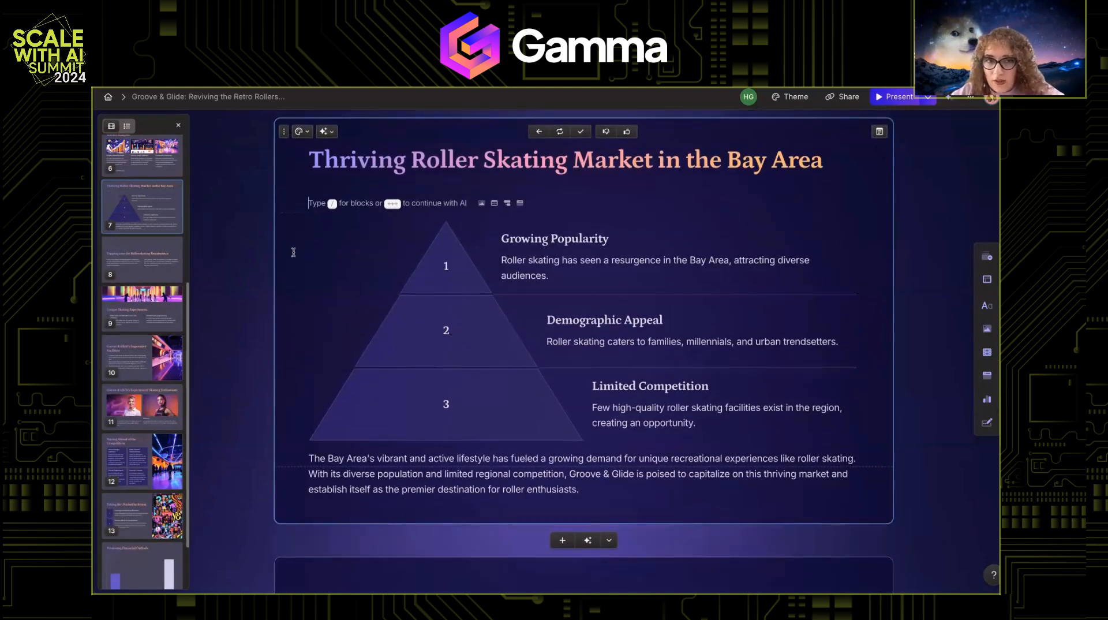
pyautogui.scroll(1, 438, 323)
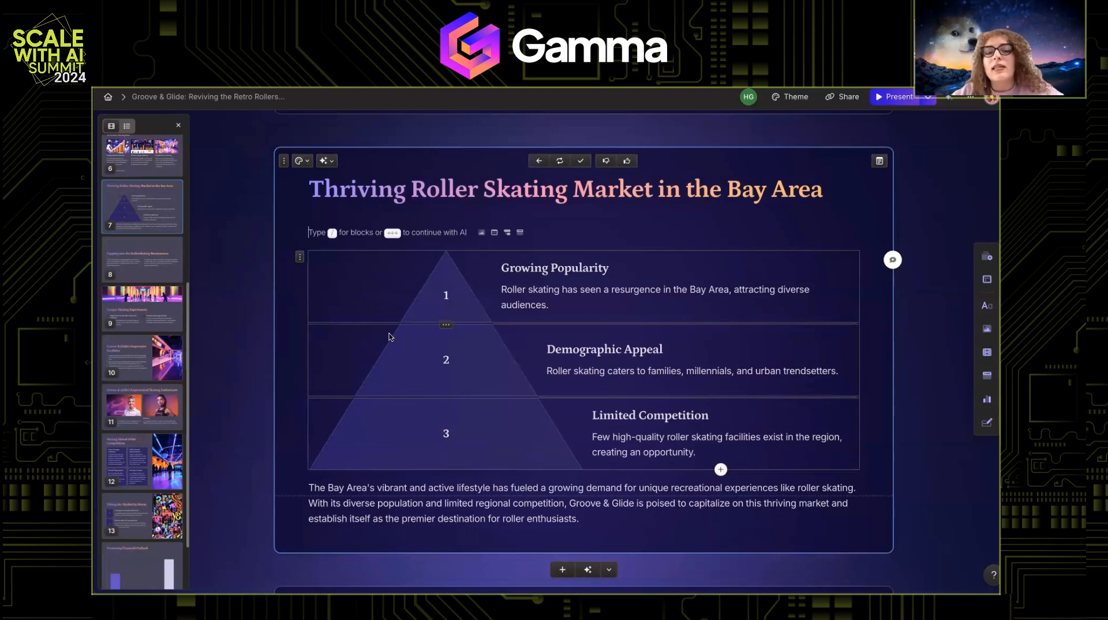
pyautogui.scroll(15, 424, 285)
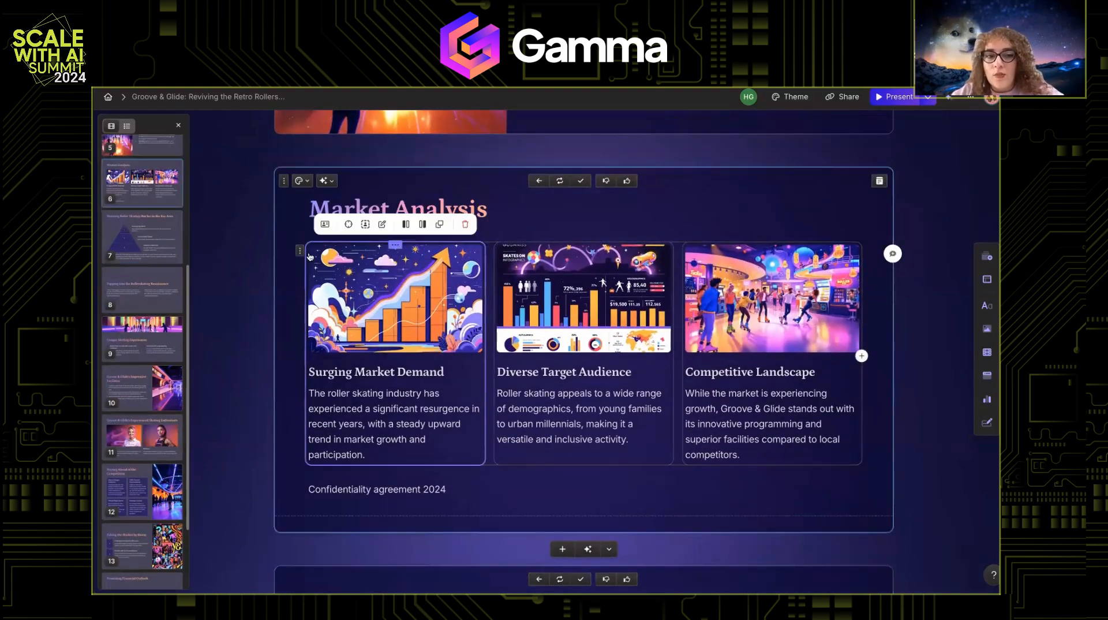
# Select the Market Analysis image cards and narrow then widen the browser window to show reflow
pyautogui.click(299, 250)
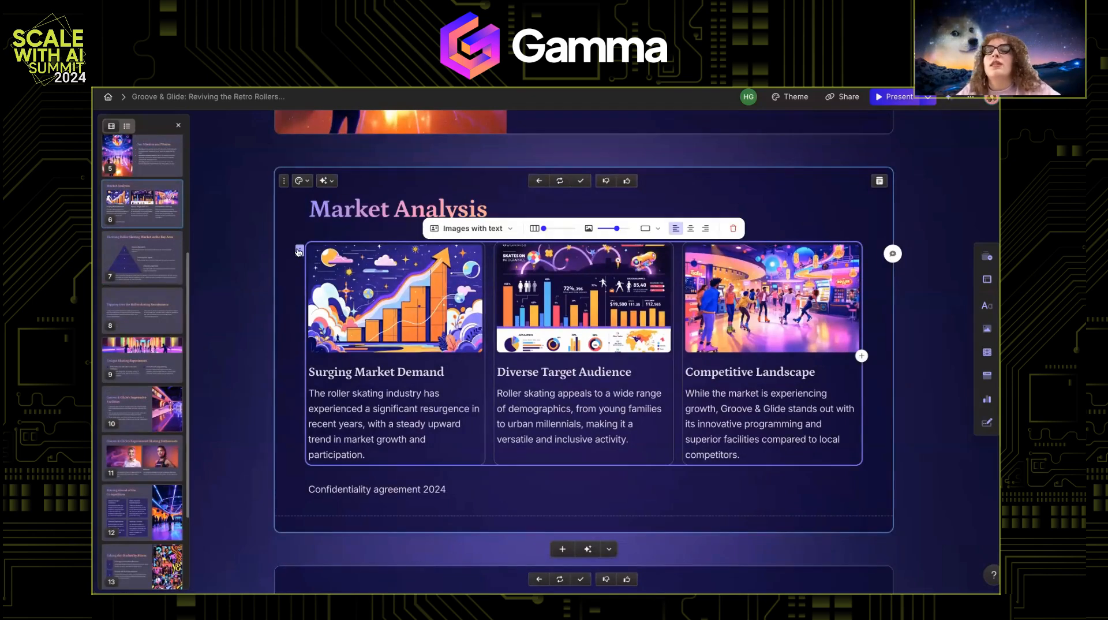
pyautogui.moveTo(999, 346); pyautogui.dragTo(591, 346)
pyautogui.scroll(-5, 493, 324)
pyautogui.scroll(1, 493, 324)
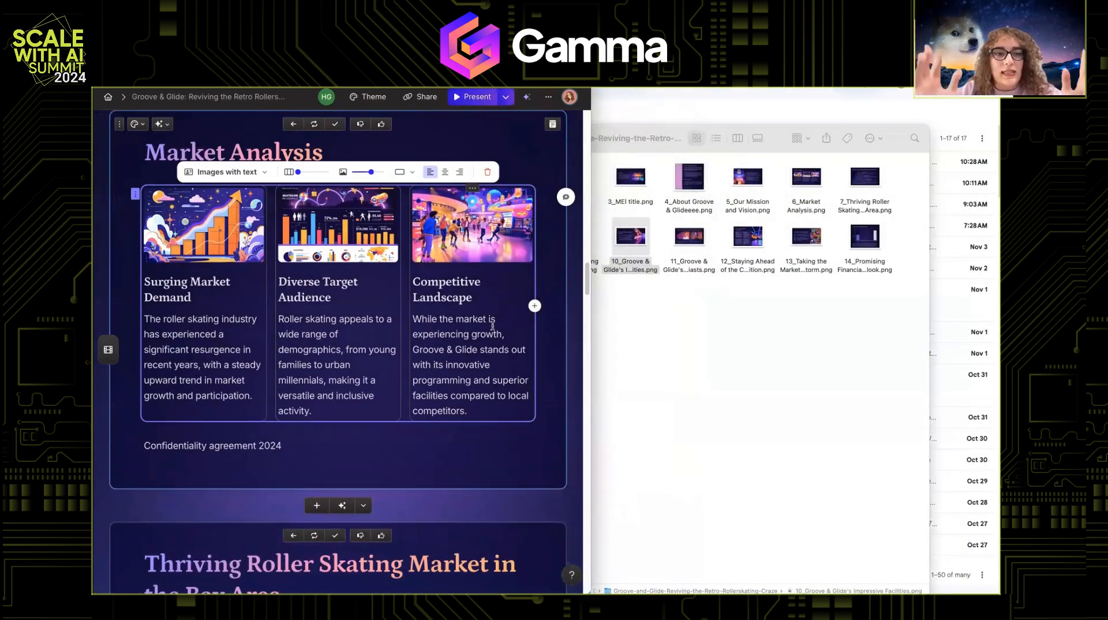
pyautogui.moveTo(591, 346); pyautogui.dragTo(498, 346)
pyautogui.scroll(-3, 392, 406)
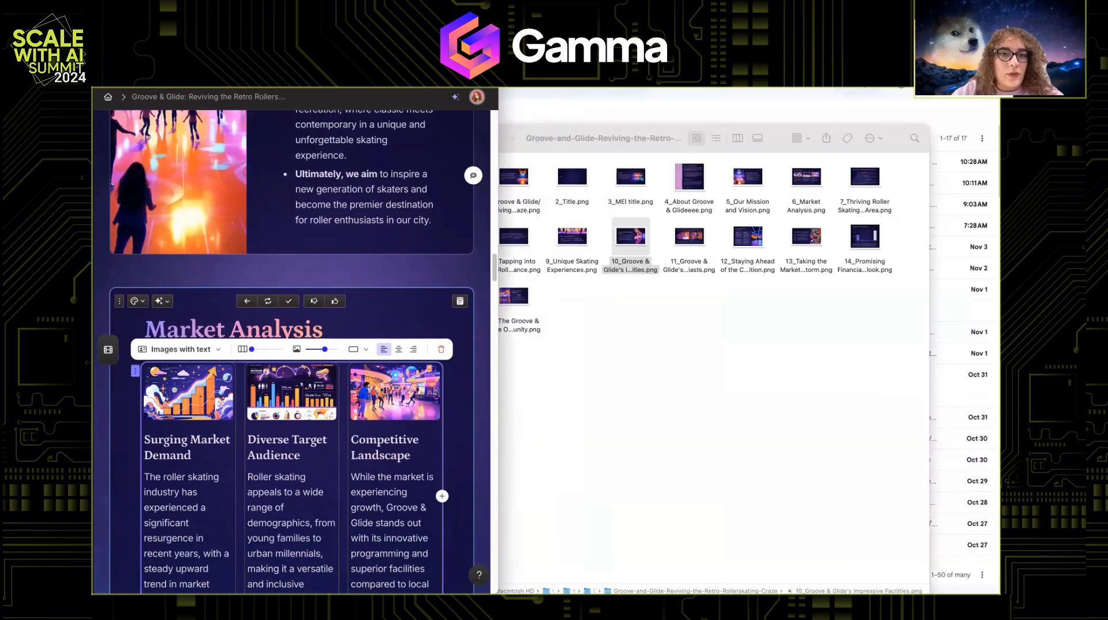
pyautogui.moveTo(498, 347); pyautogui.dragTo(999, 346)
# Drag the Competitive Landscape card into the middle column
pyautogui.scroll(2, 548, 372)
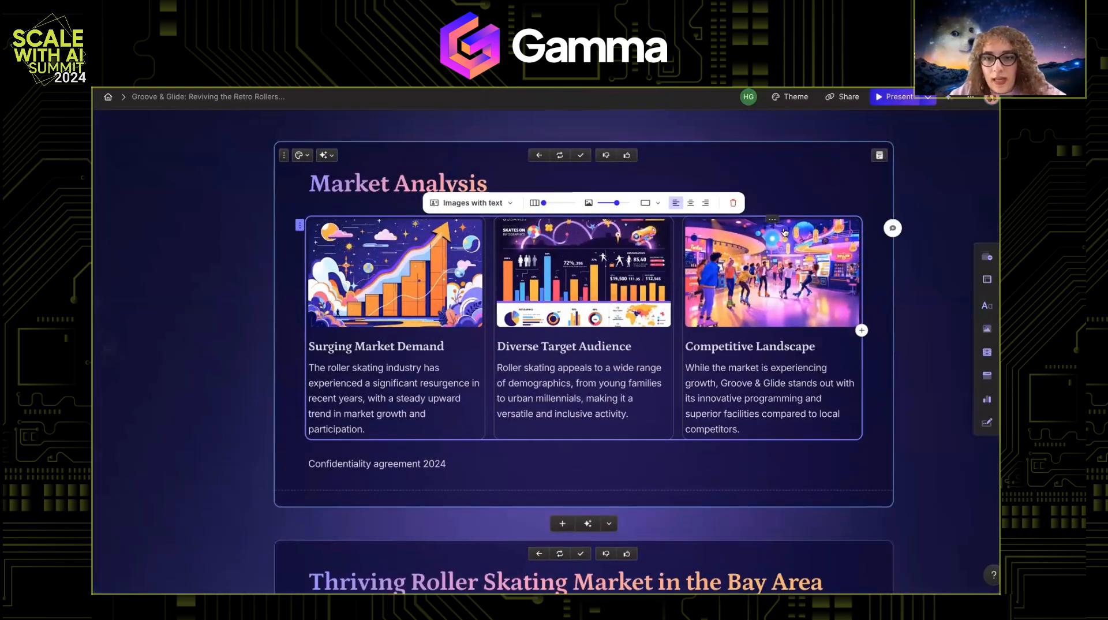
pyautogui.click(772, 221)
pyautogui.moveTo(762, 224); pyautogui.dragTo(574, 242)
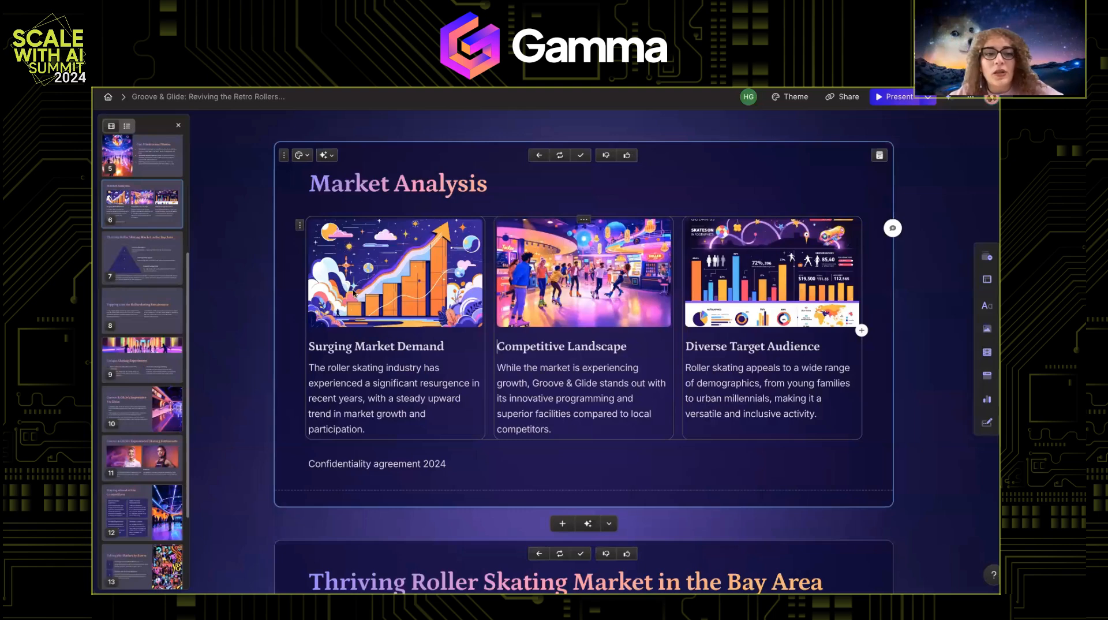
# Try different card image sizes and text alignments, settling on centred text
pyautogui.click(300, 226)
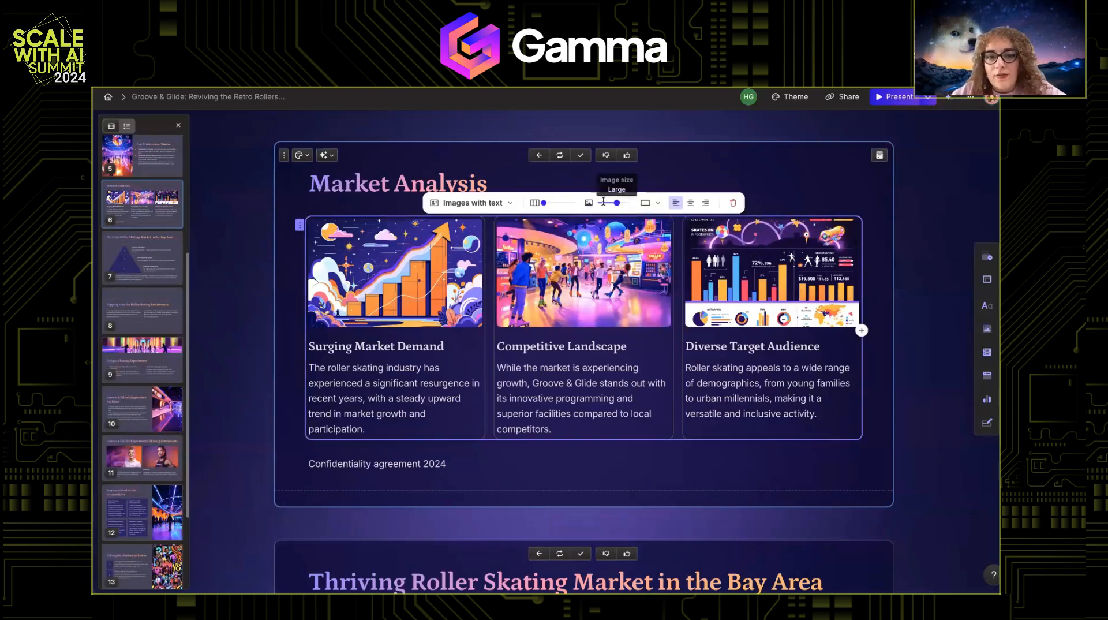
pyautogui.click(609, 204)
pyautogui.moveTo(604, 225); pyautogui.dragTo(641, 206)
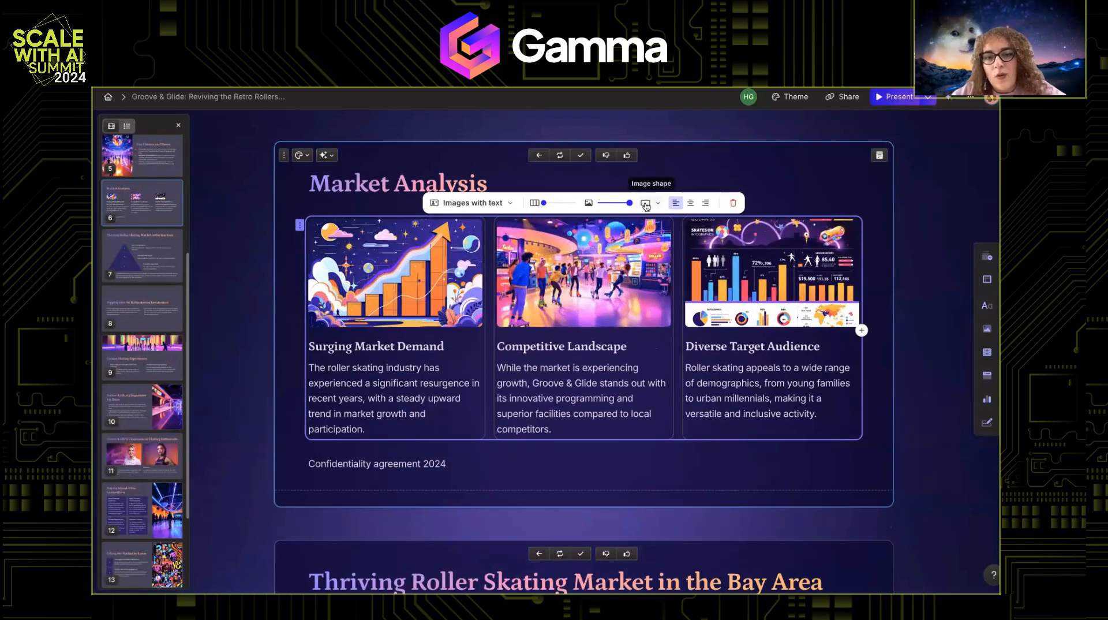
pyautogui.moveTo(560, 205); pyautogui.dragTo(519, 210)
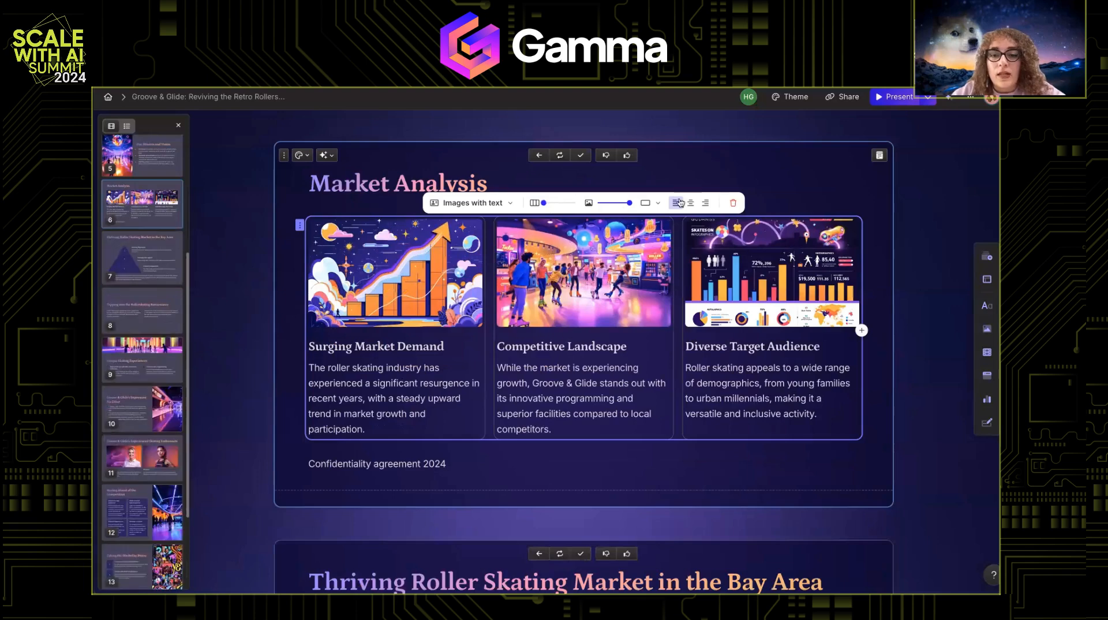
pyautogui.click(705, 203)
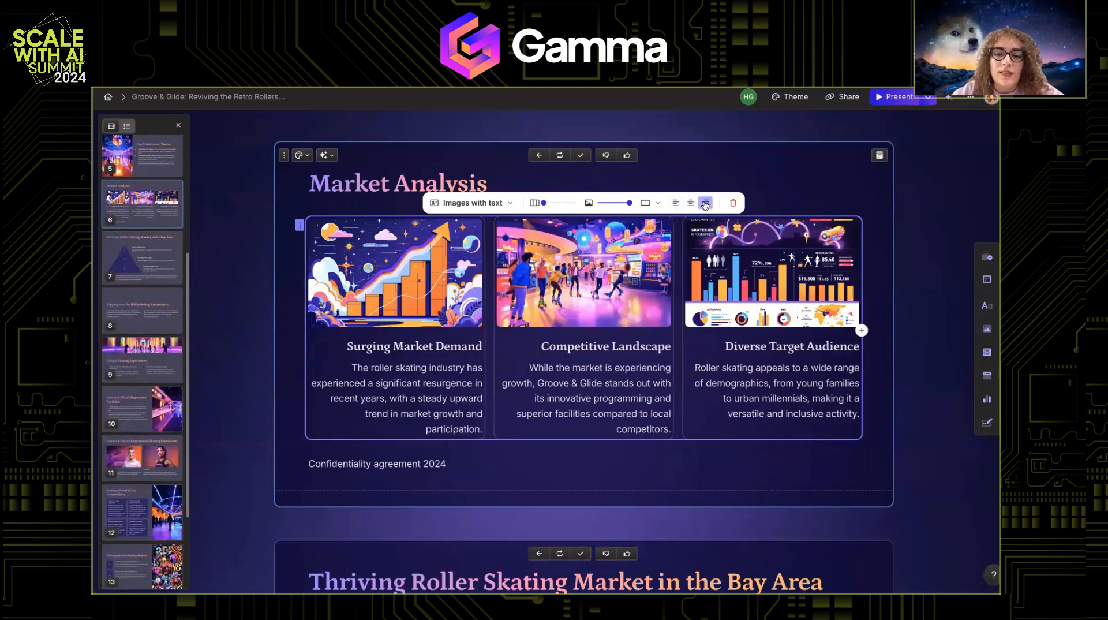
pyautogui.click(675, 203)
pyautogui.click(690, 204)
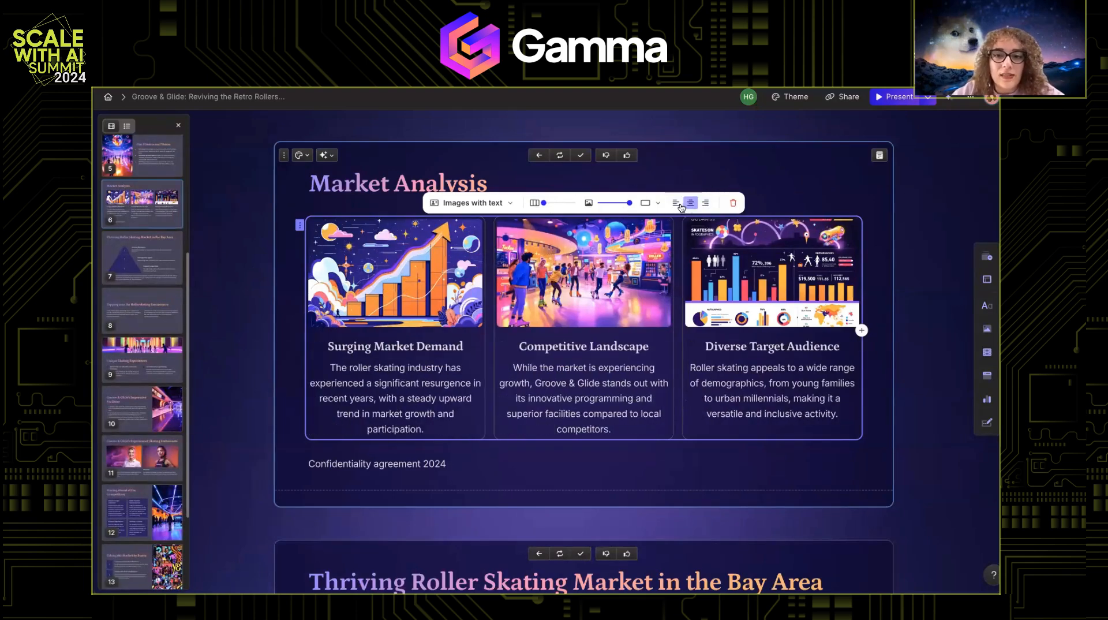
# Make the card images circular at medium size, then browse the block layout list
pyautogui.click(649, 203)
pyautogui.click(664, 248)
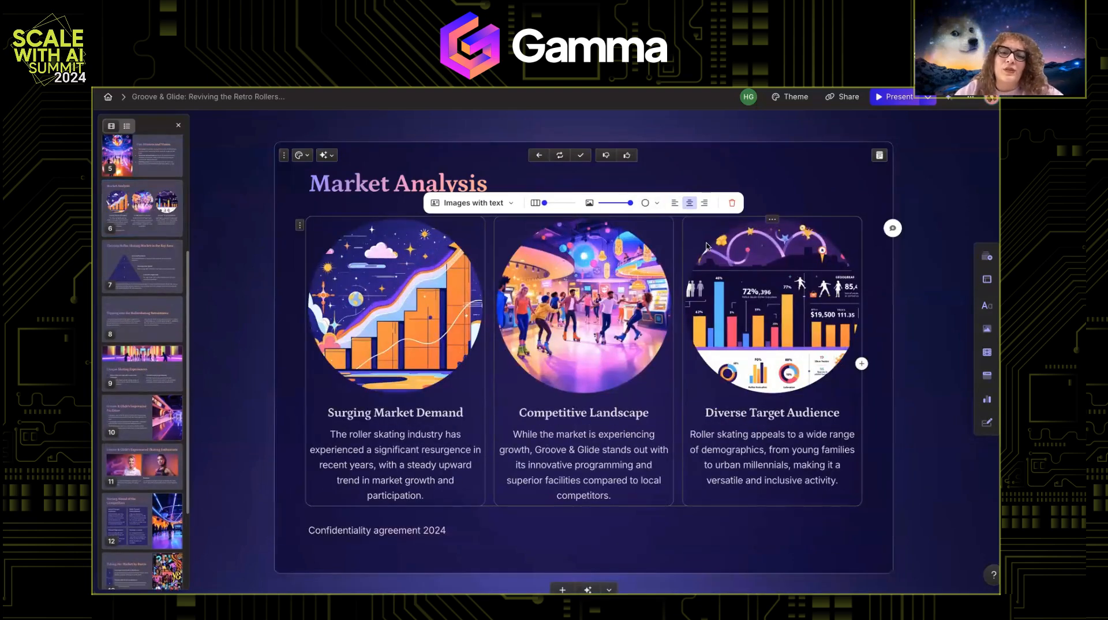
pyautogui.moveTo(625, 206); pyautogui.dragTo(611, 205)
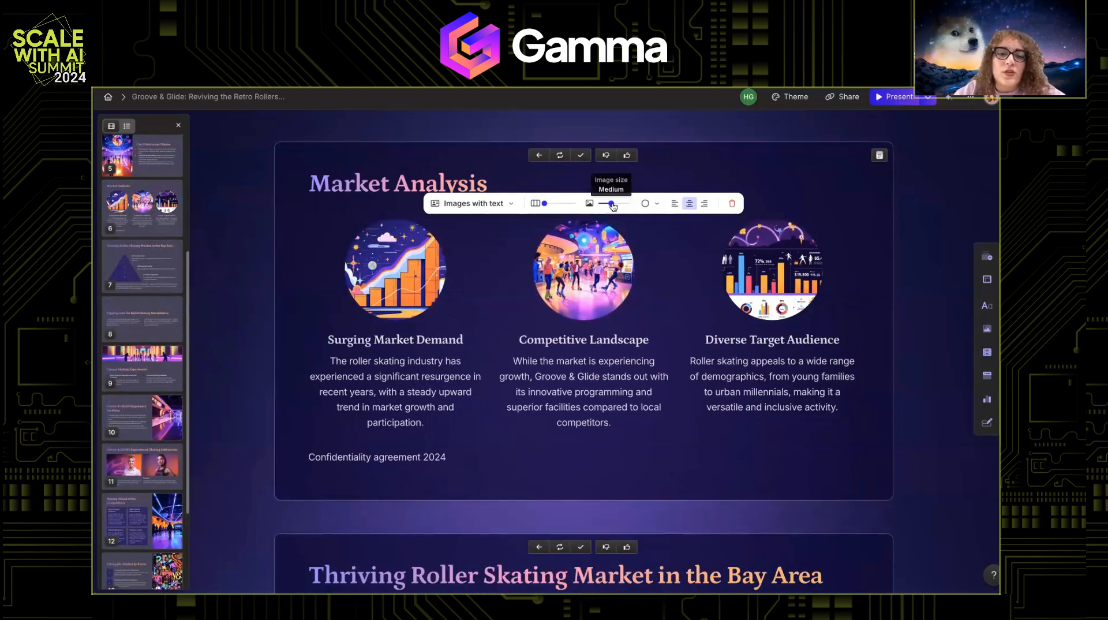
pyautogui.click(480, 203)
pyautogui.click(460, 204)
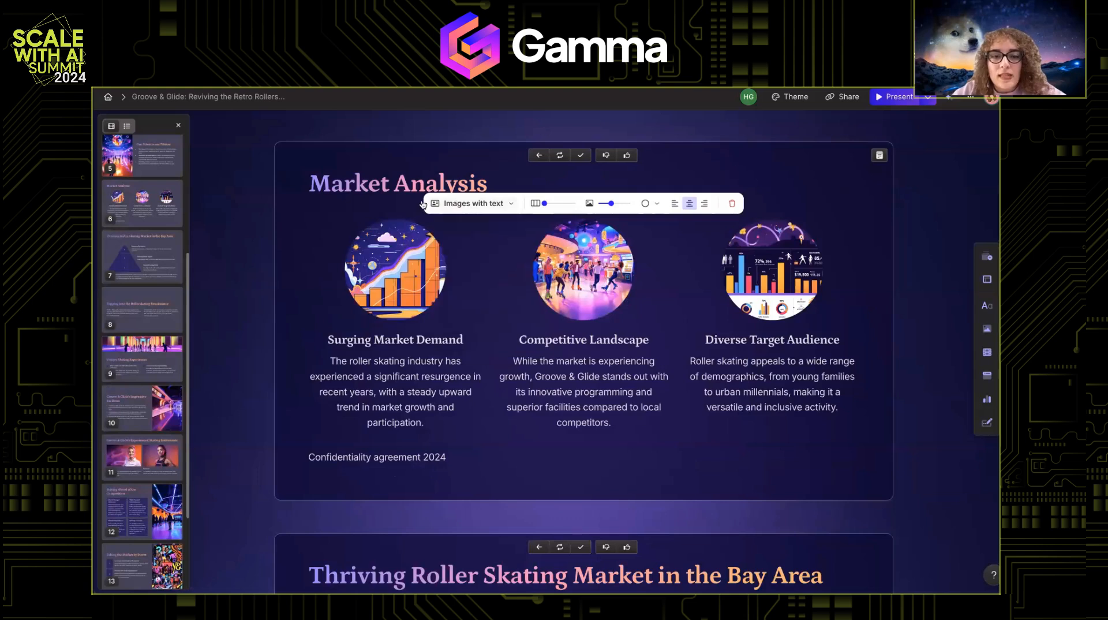
pyautogui.click(468, 205)
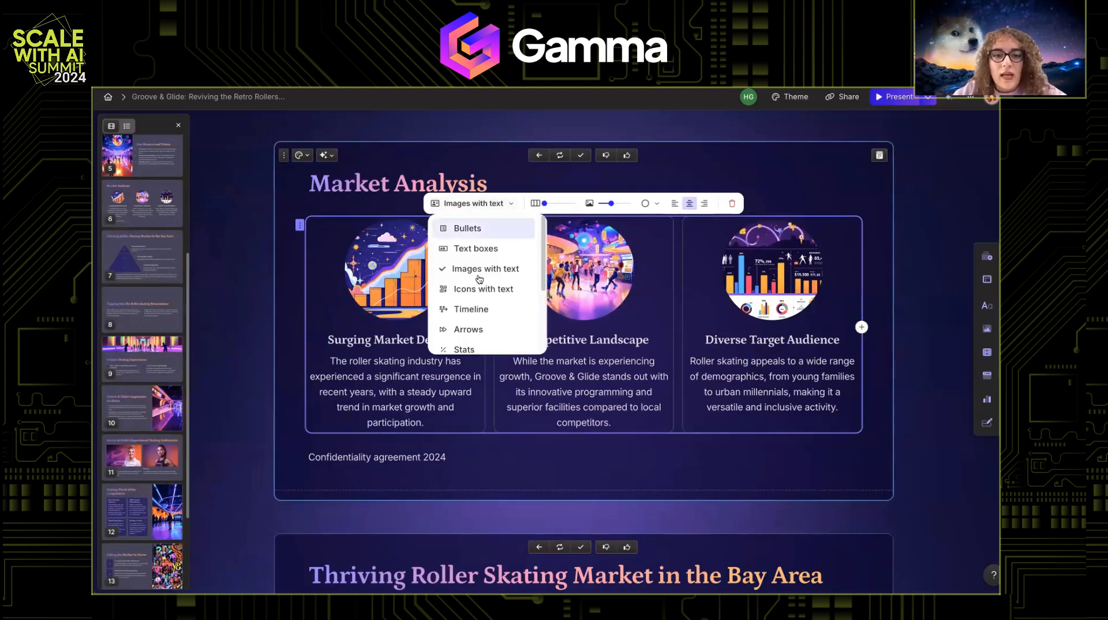
# Turn the Market Analysis cards into a horizontal numbered timeline
pyautogui.scroll(-2, 483, 335)
pyautogui.scroll(2, 483, 334)
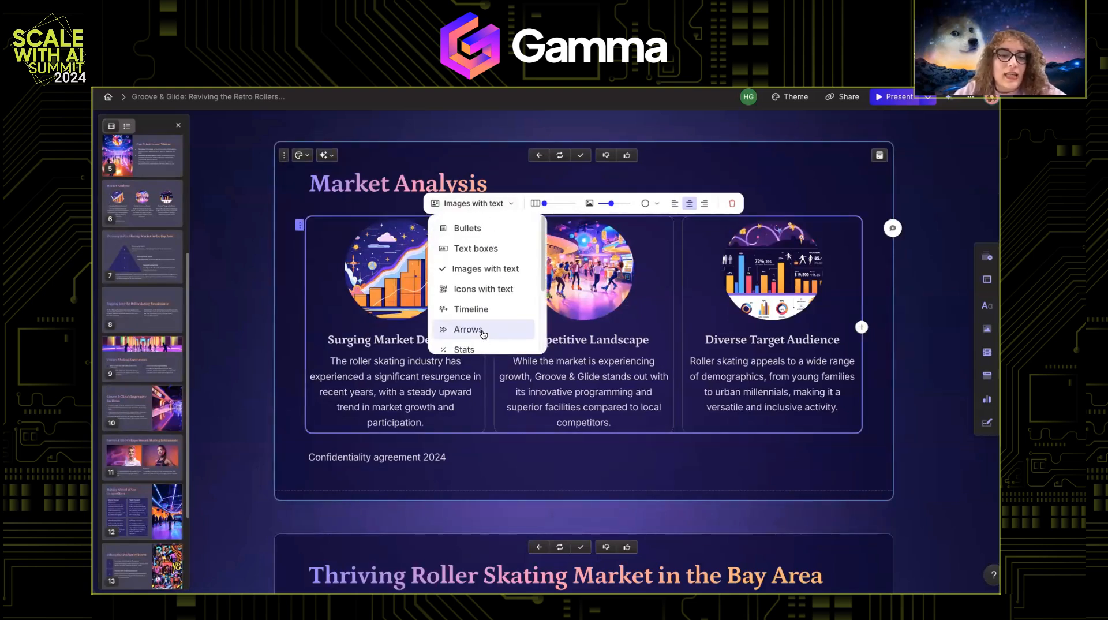
pyautogui.click(488, 248)
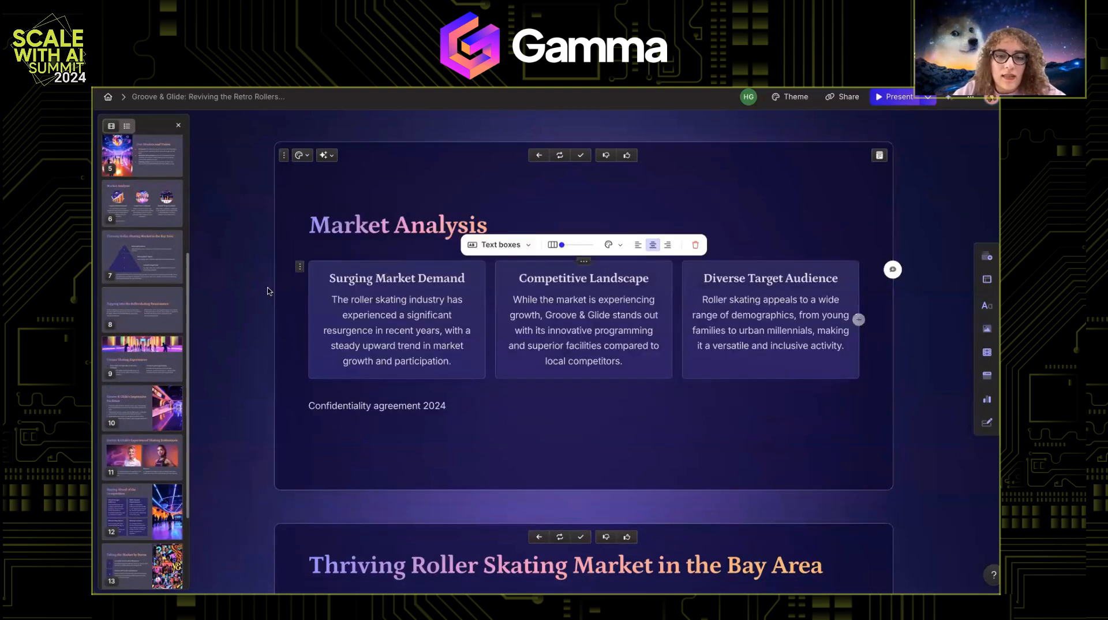
pyautogui.click(515, 249)
pyautogui.scroll(-2, 518, 292)
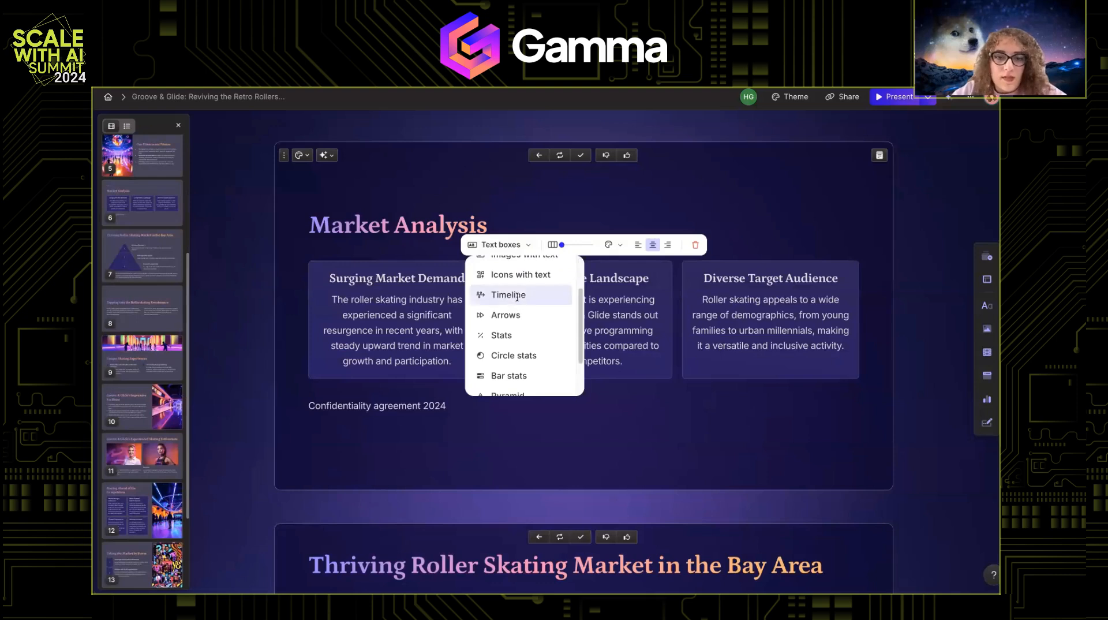
pyautogui.click(514, 296)
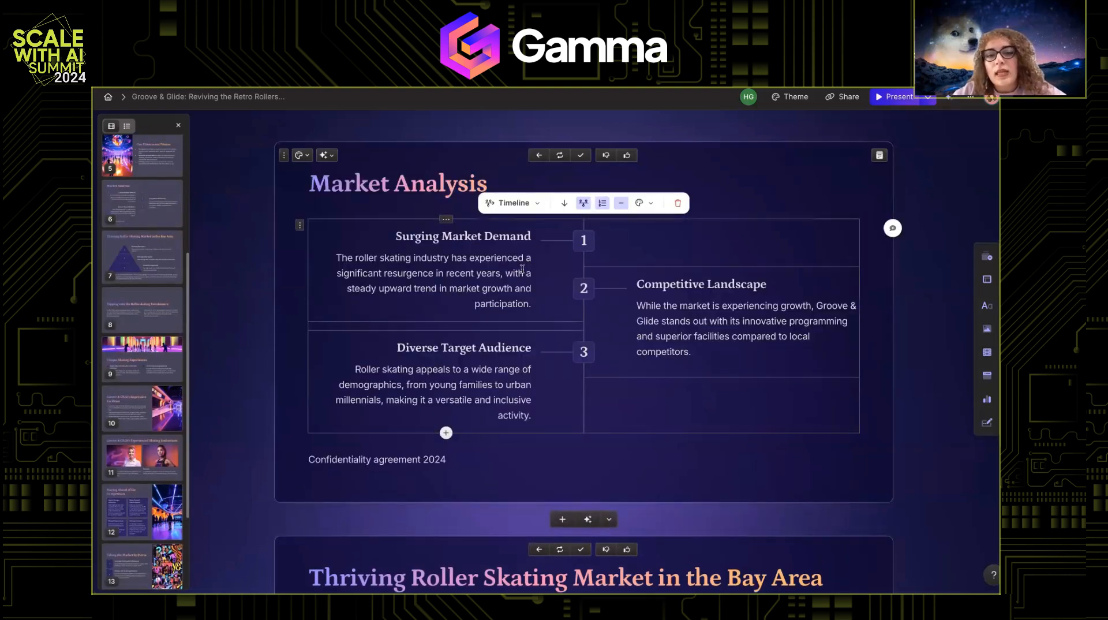
pyautogui.click(563, 204)
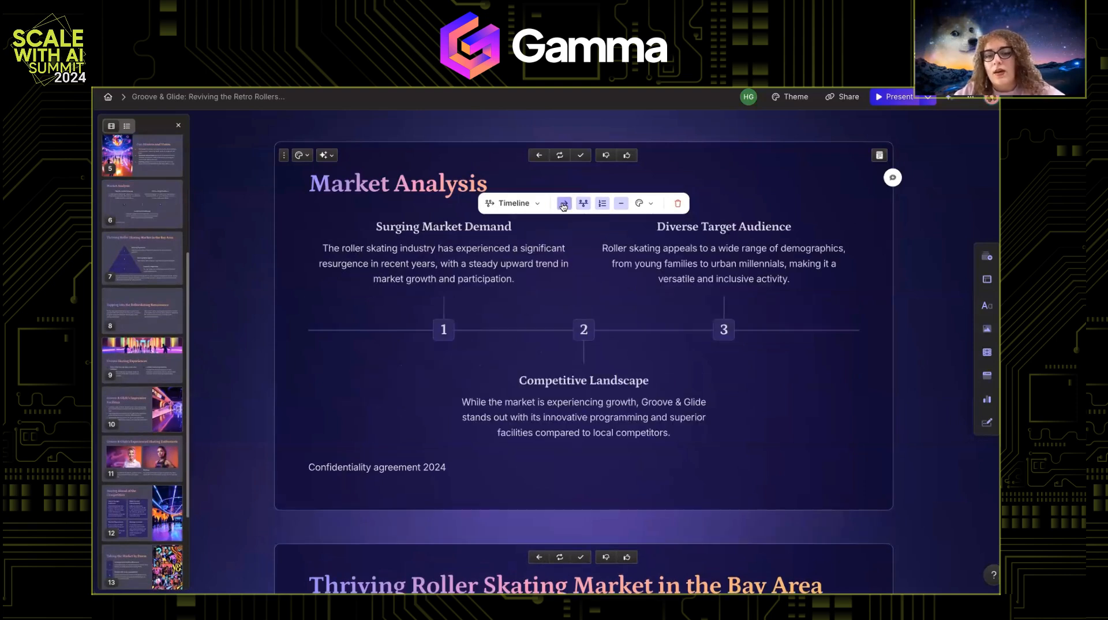
# Put all timeline points on one side and hide the connecting line and 1/2/3 numbers
pyautogui.click(584, 205)
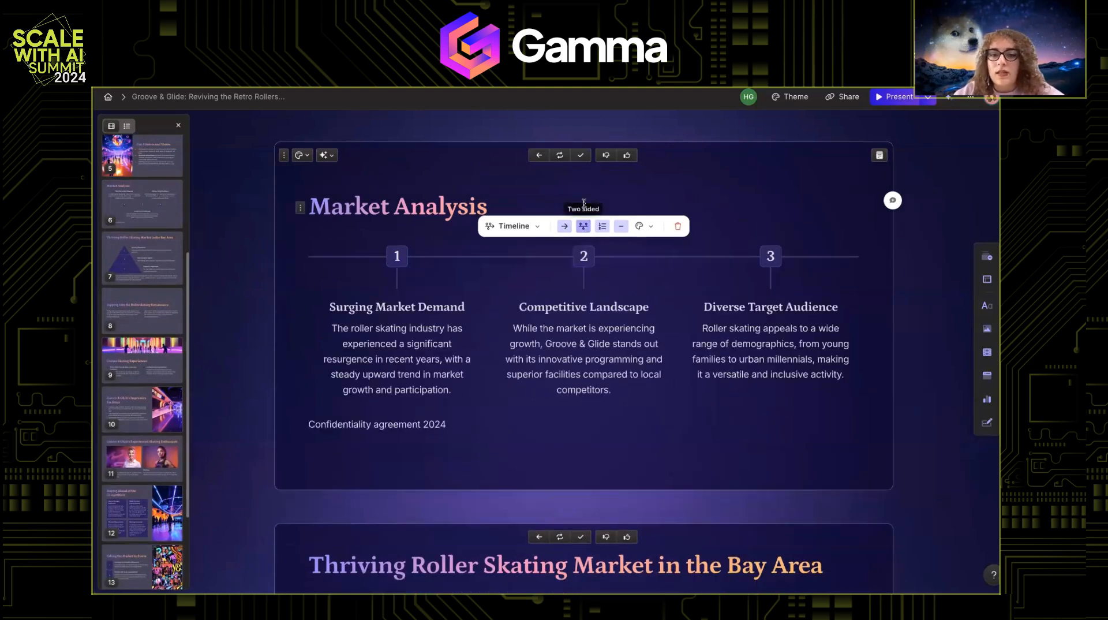
pyautogui.click(620, 226)
pyautogui.click(604, 236)
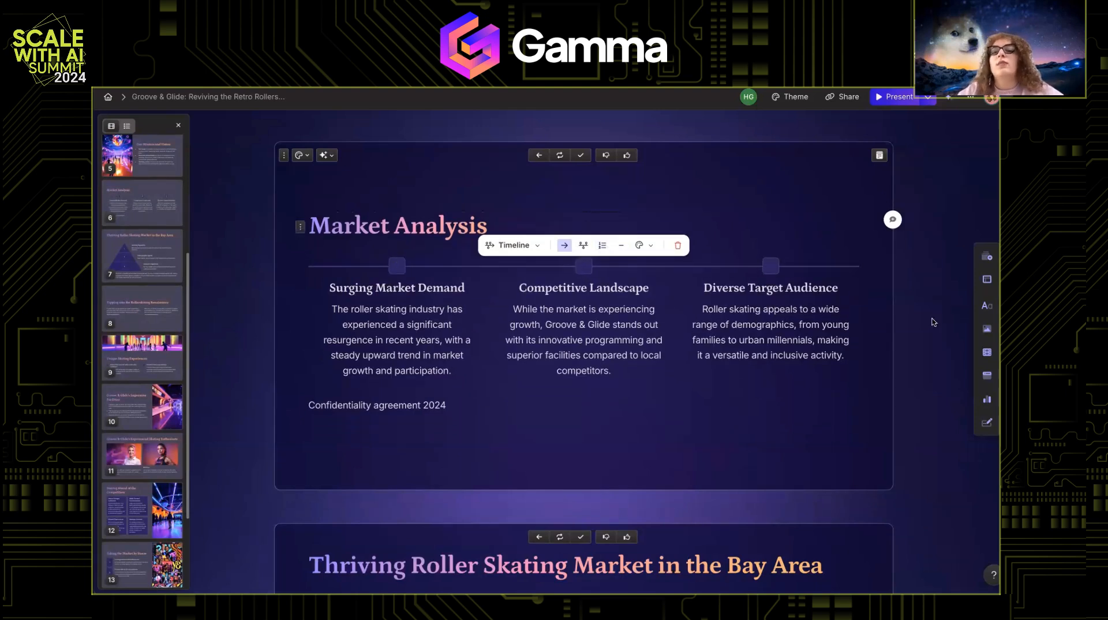
# Colour the timeline markers pink after trying orange
pyautogui.click(640, 245)
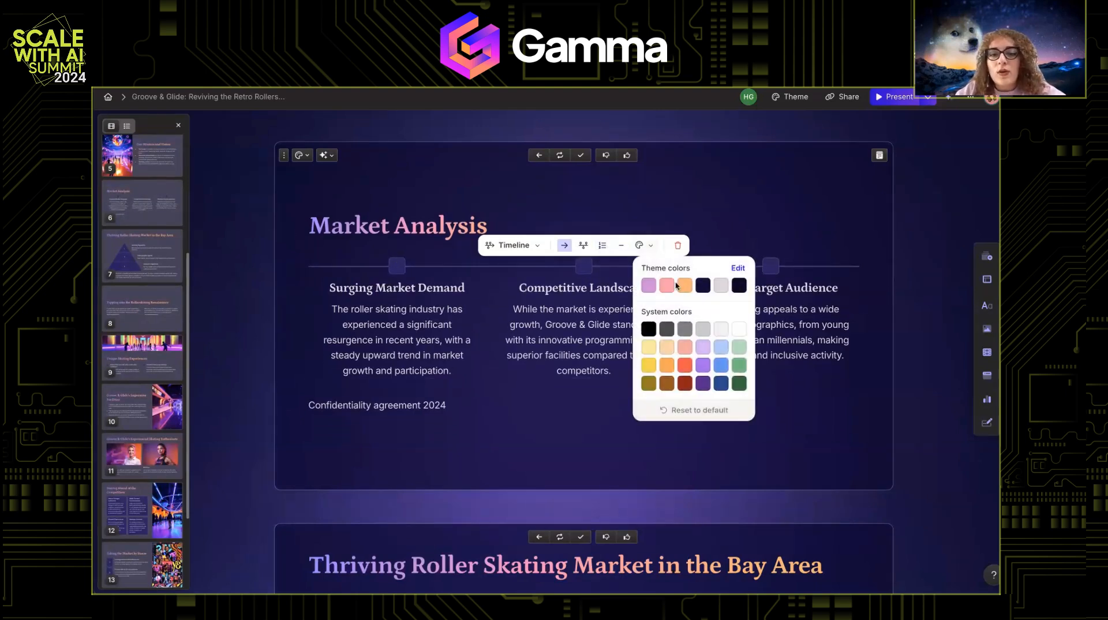
pyautogui.click(689, 286)
pyautogui.click(649, 286)
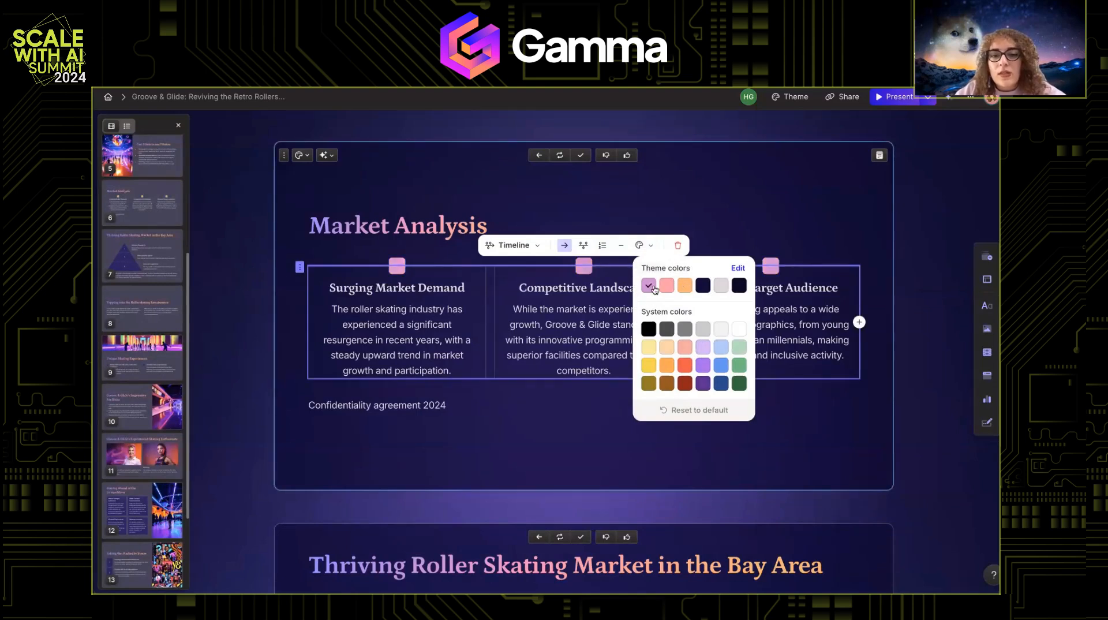
# Try the Arrows, Bar stats and Funnel layouts, then settle on Icons with text
pyautogui.click(513, 245)
pyautogui.scroll(-1, 548, 360)
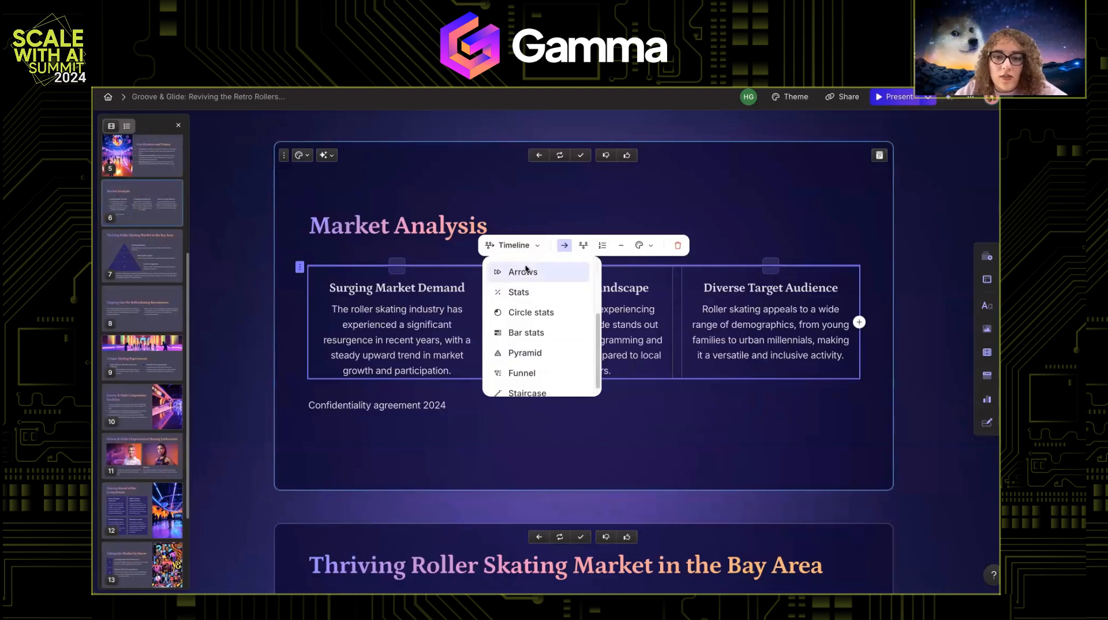
pyautogui.click(526, 268)
pyautogui.scroll(-3, 530, 326)
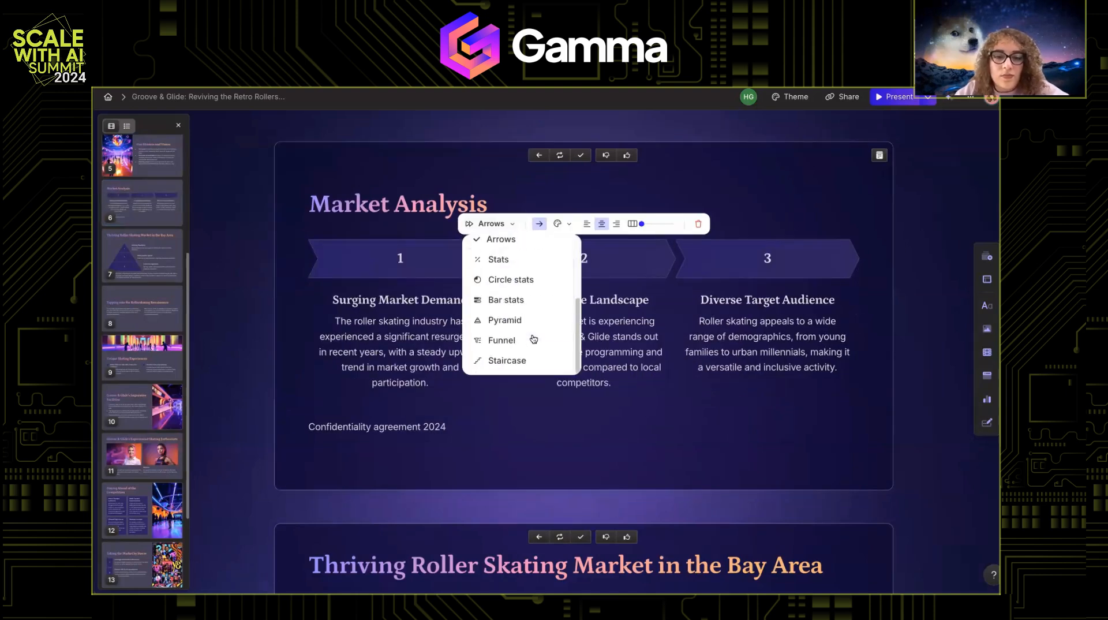
pyautogui.click(508, 299)
pyautogui.click(496, 248)
pyautogui.scroll(-3, 502, 323)
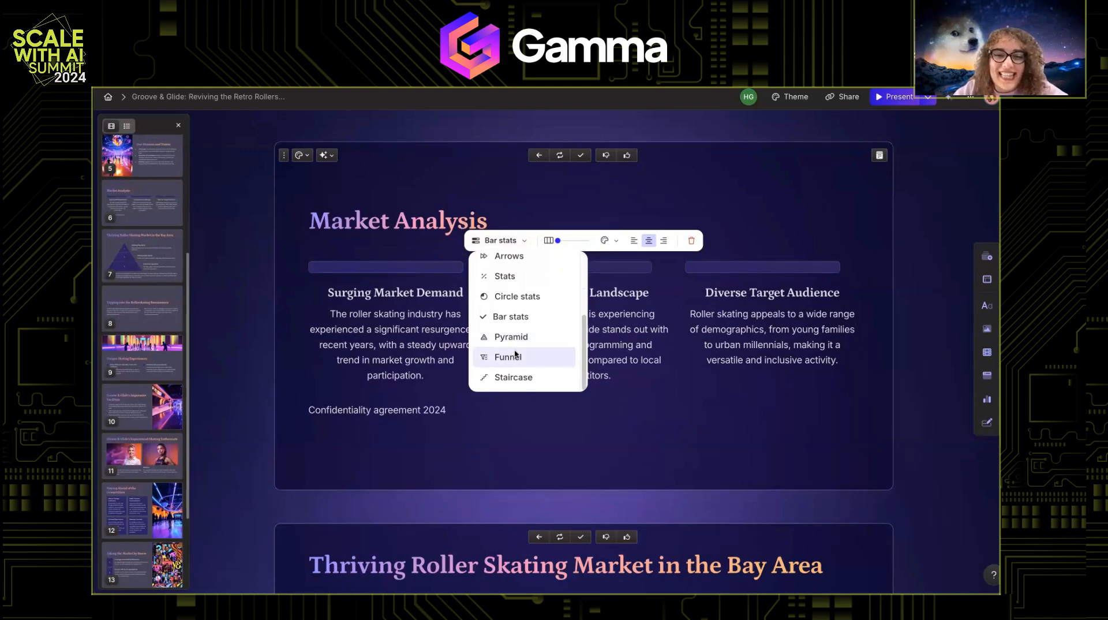
pyautogui.click(515, 355)
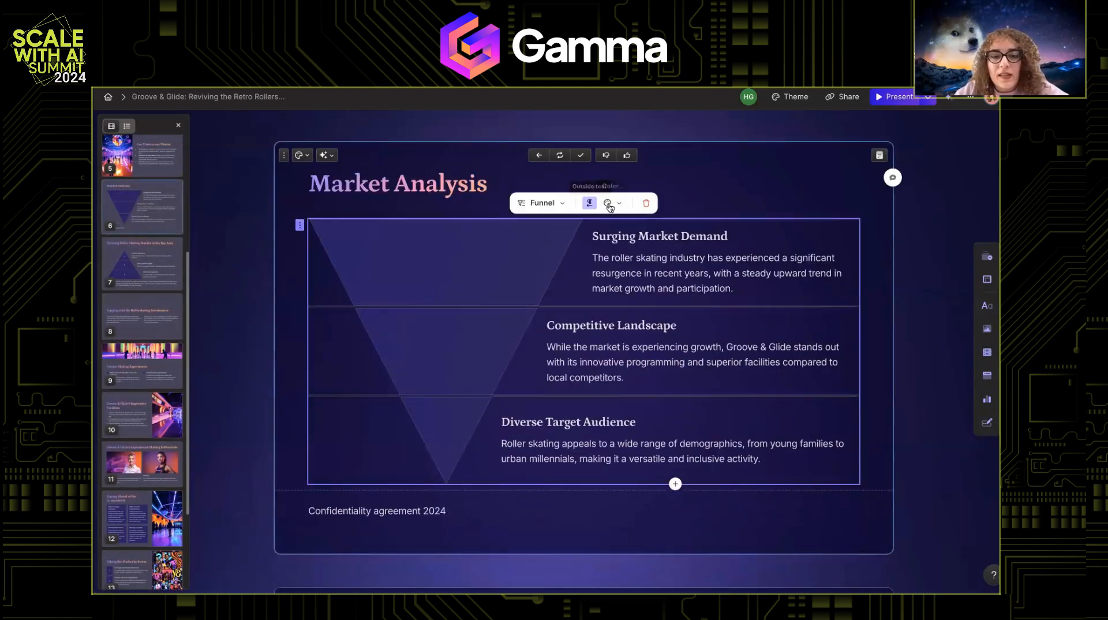
pyautogui.click(545, 203)
pyautogui.scroll(1, 570, 245)
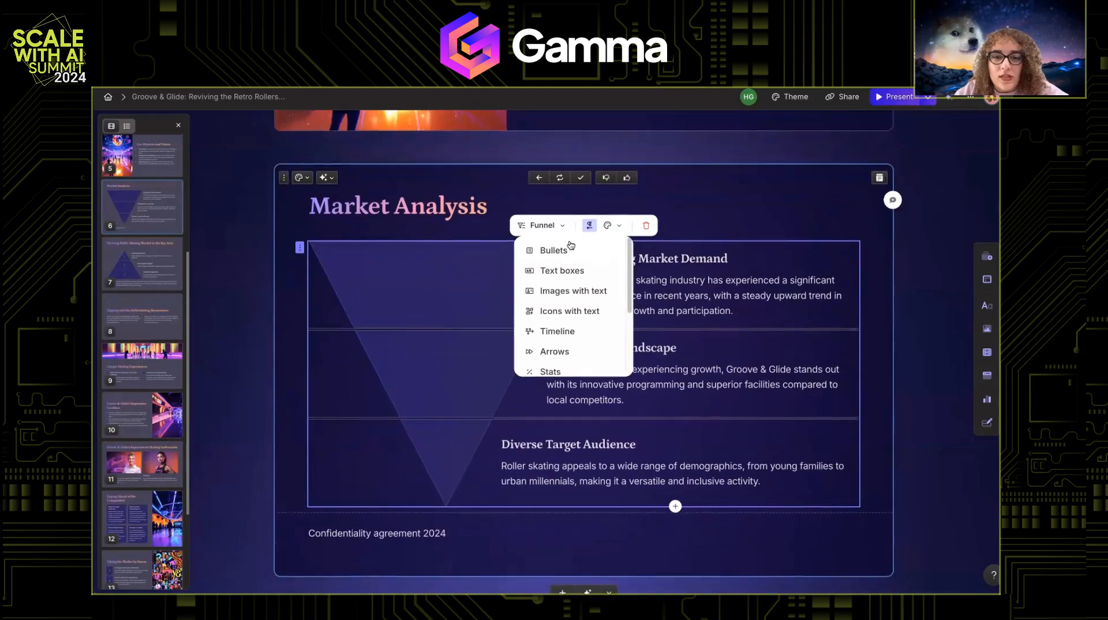
pyautogui.click(570, 311)
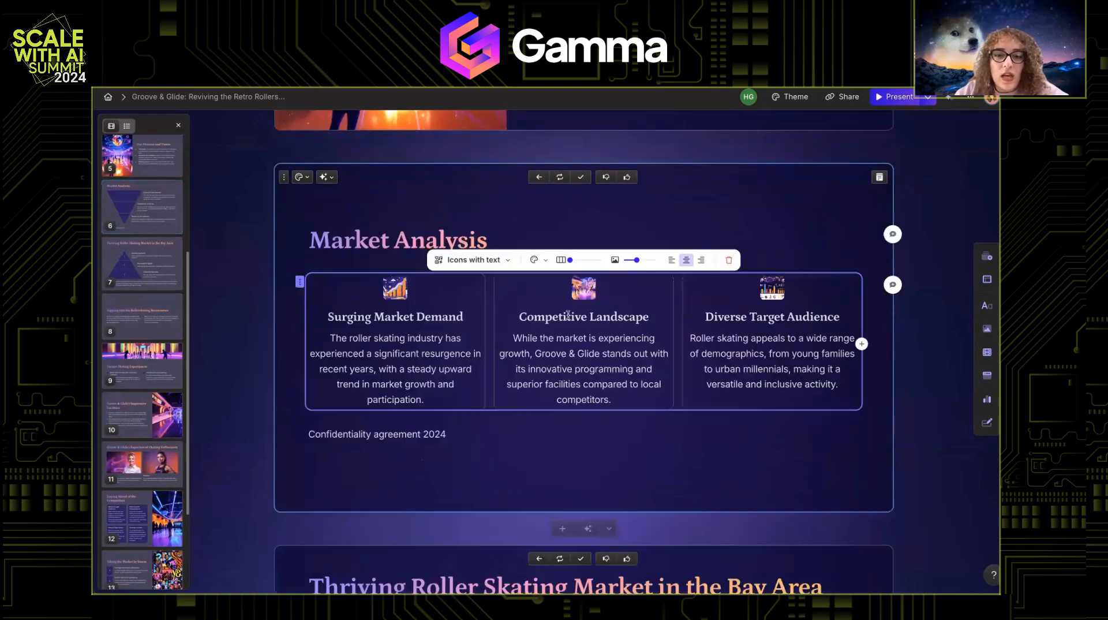
# Replace the Surging Market Demand card's picture with a megaphone icon from a 'market' icon search
pyautogui.click(398, 291)
pyautogui.click(399, 291)
pyautogui.click(353, 267)
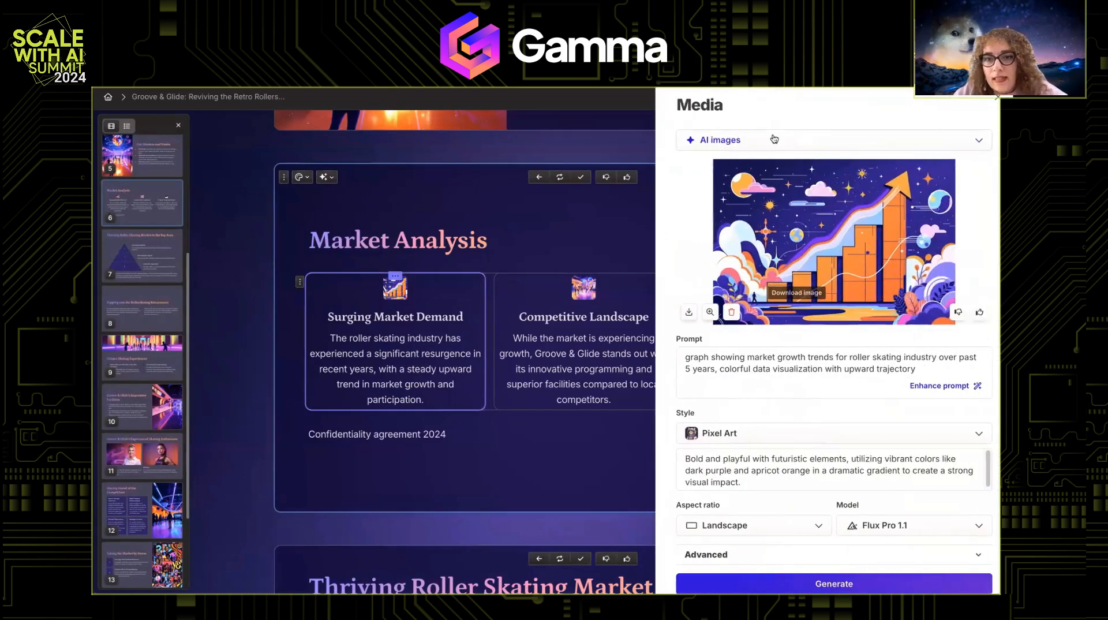
pyautogui.click(774, 138)
pyautogui.click(728, 310)
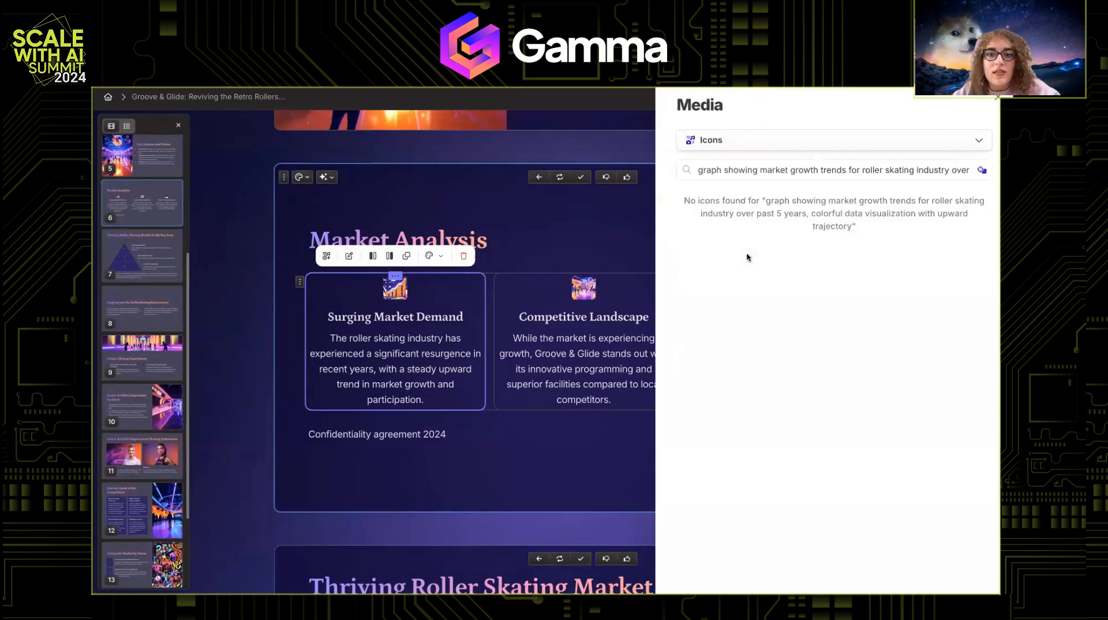
pyautogui.tripleClick(746, 171)
pyautogui.write('rolle')
pyautogui.press('BackSpace')
pyautogui.press('BackSpace')
pyautogui.press('BackSpace')
pyautogui.press('BackSpace')
pyautogui.press('BackSpace')
pyautogui.write('market')
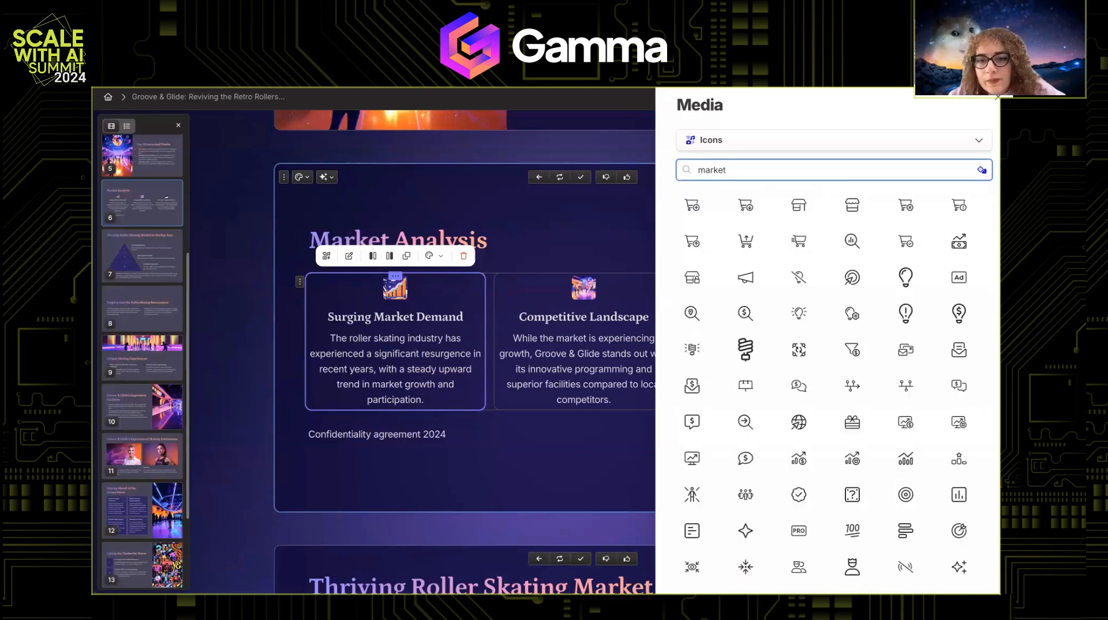
pyautogui.click(692, 205)
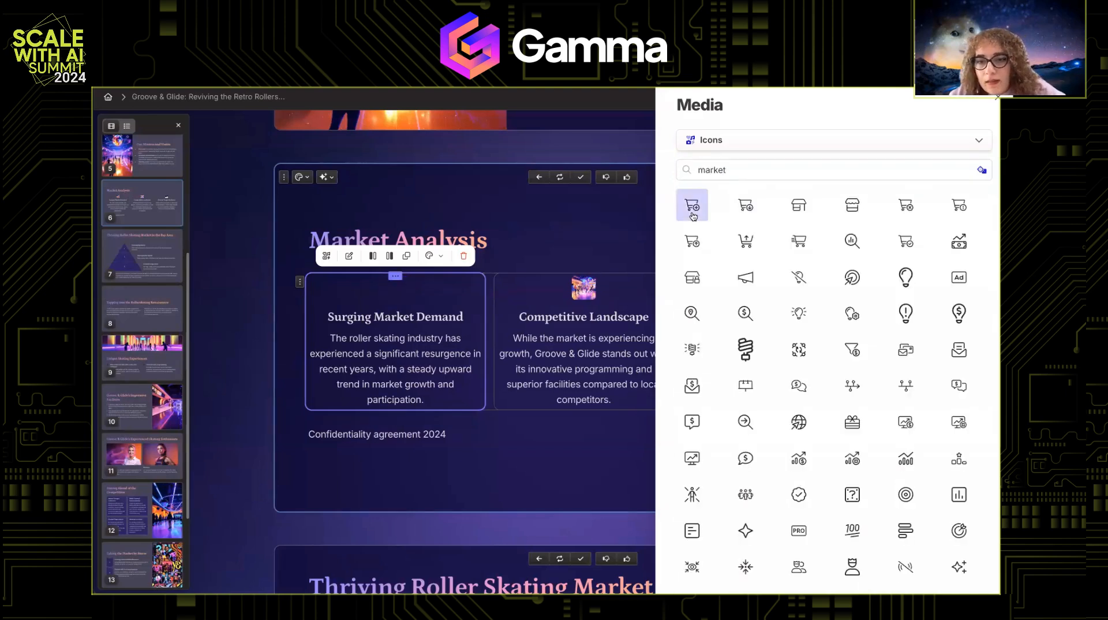
pyautogui.click(746, 279)
# Give the Competitive Landscape card a hand icon found by searching icons
pyautogui.click(584, 292)
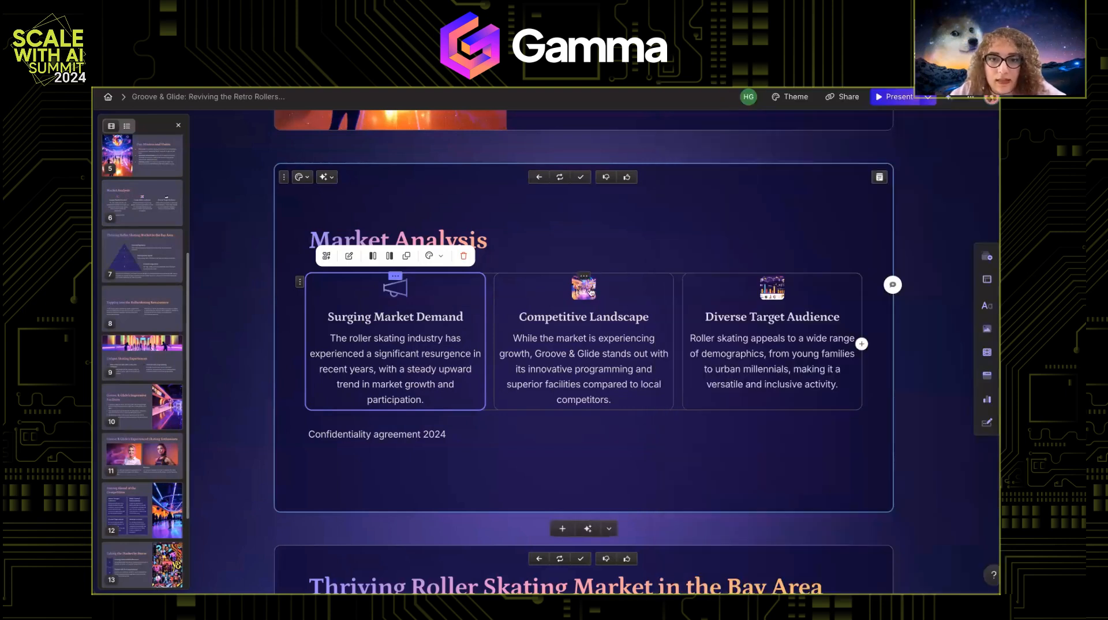
pyautogui.click(591, 287)
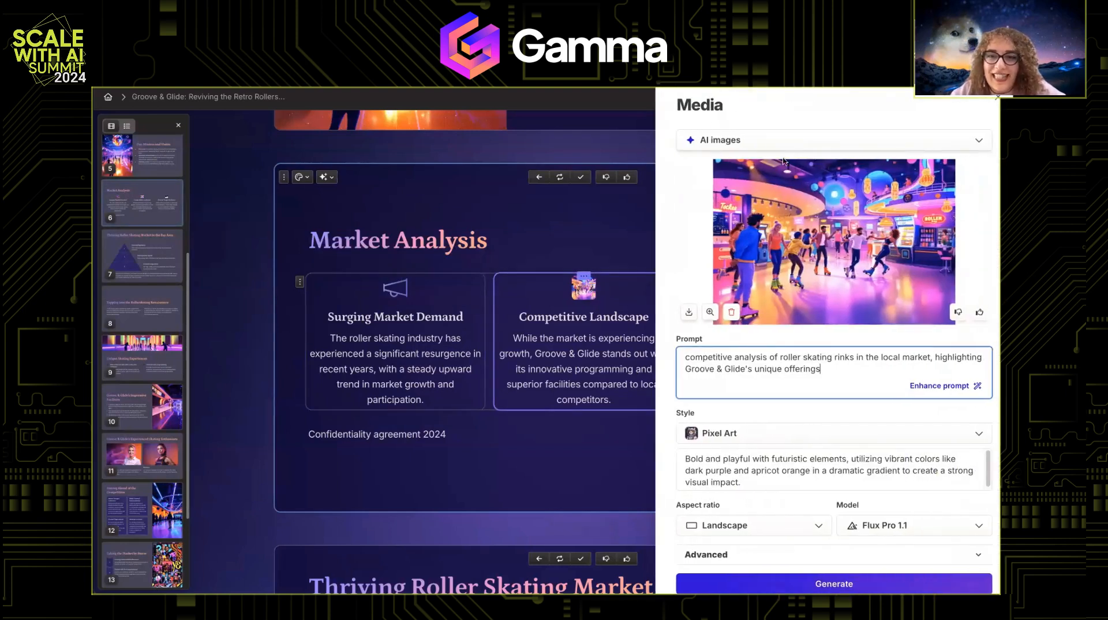
pyautogui.click(776, 141)
pyautogui.click(757, 312)
pyautogui.tripleClick(785, 169)
pyautogui.write('competiti')
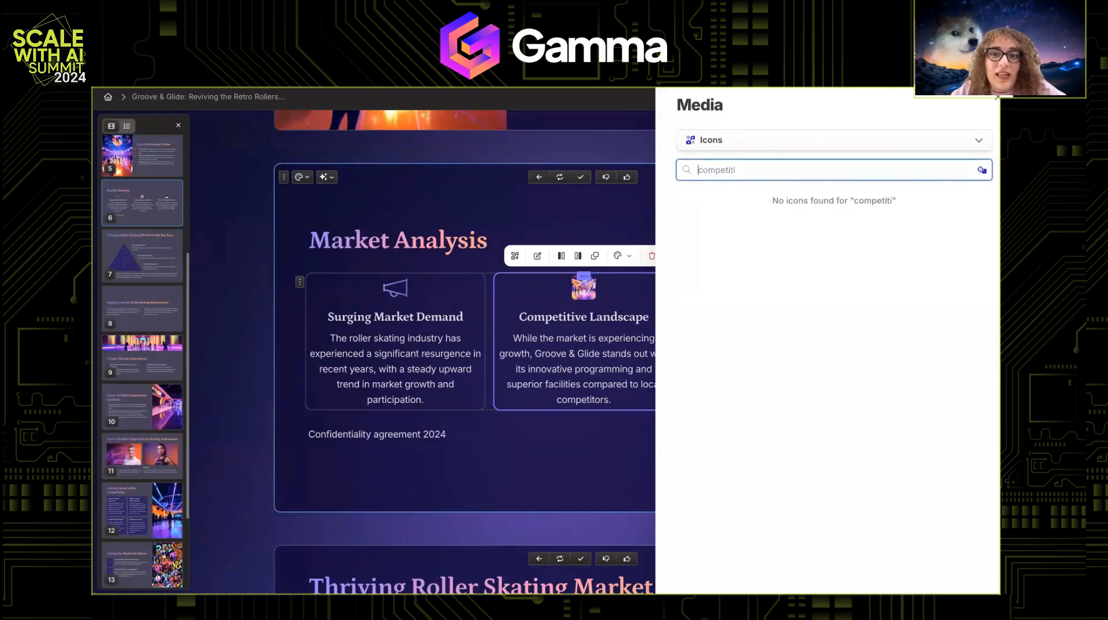
pyautogui.write('love')
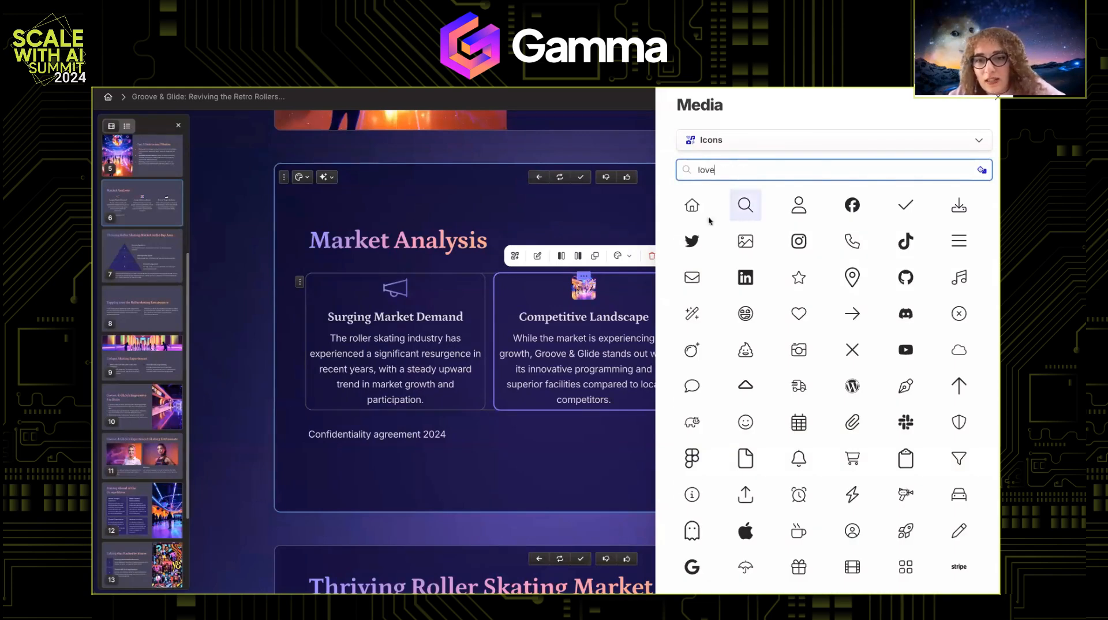
pyautogui.click(745, 204)
pyautogui.click(618, 290)
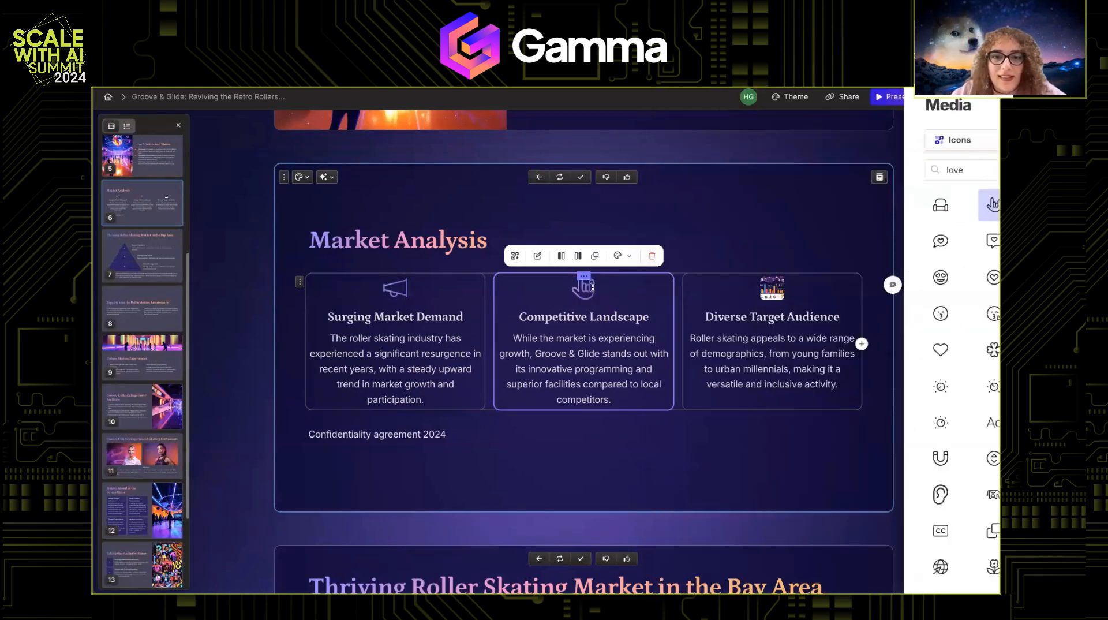
# Enlarge all three card icons to maximum size, then open the deck's sharing settings
pyautogui.click(299, 281)
pyautogui.moveTo(638, 262)
pyautogui.mouseDown()
pyautogui.moveTo(667, 265)
pyautogui.moveTo(643, 264)
pyautogui.mouseUp()
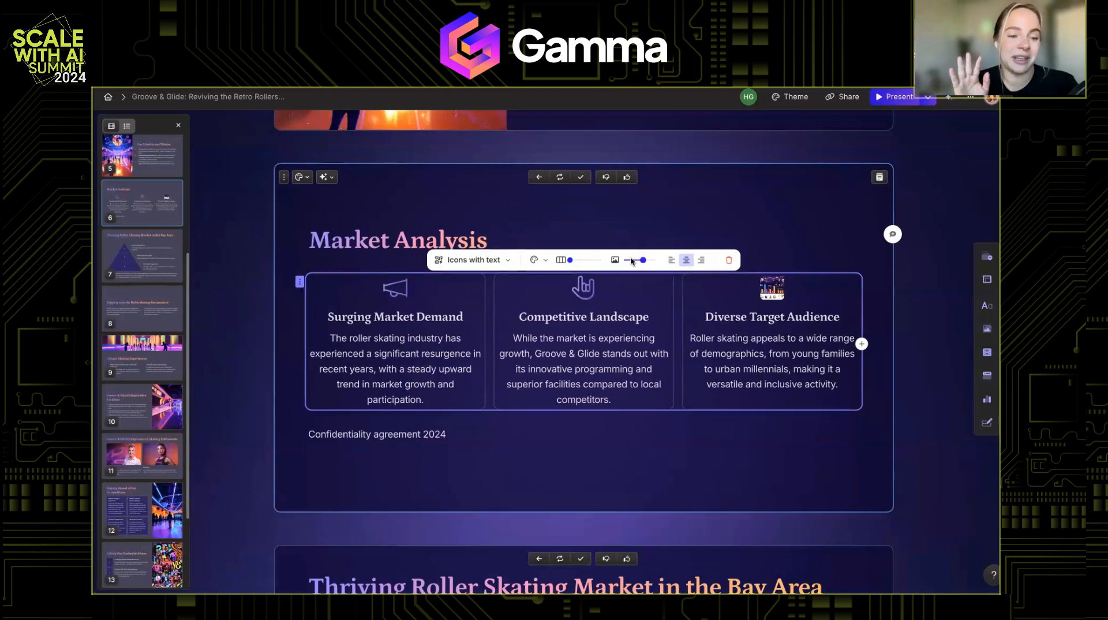
pyautogui.click(542, 260)
pyautogui.moveTo(570, 261); pyautogui.dragTo(561, 240)
pyautogui.click(585, 255)
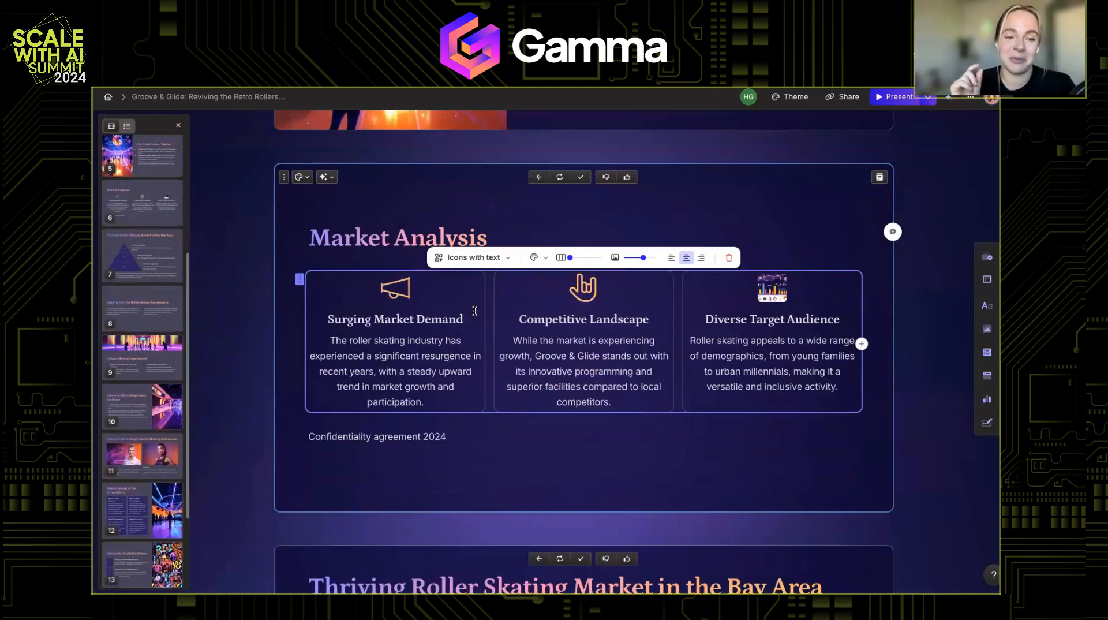
pyautogui.moveTo(646, 261); pyautogui.dragTo(624, 261)
pyautogui.click(656, 261)
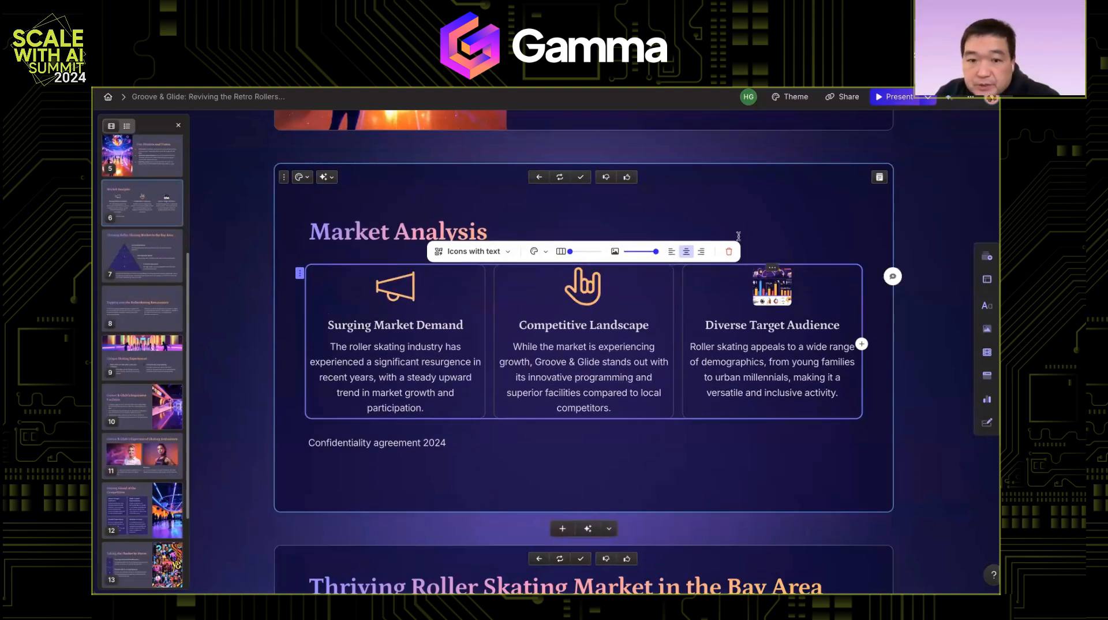
pyautogui.click(689, 197)
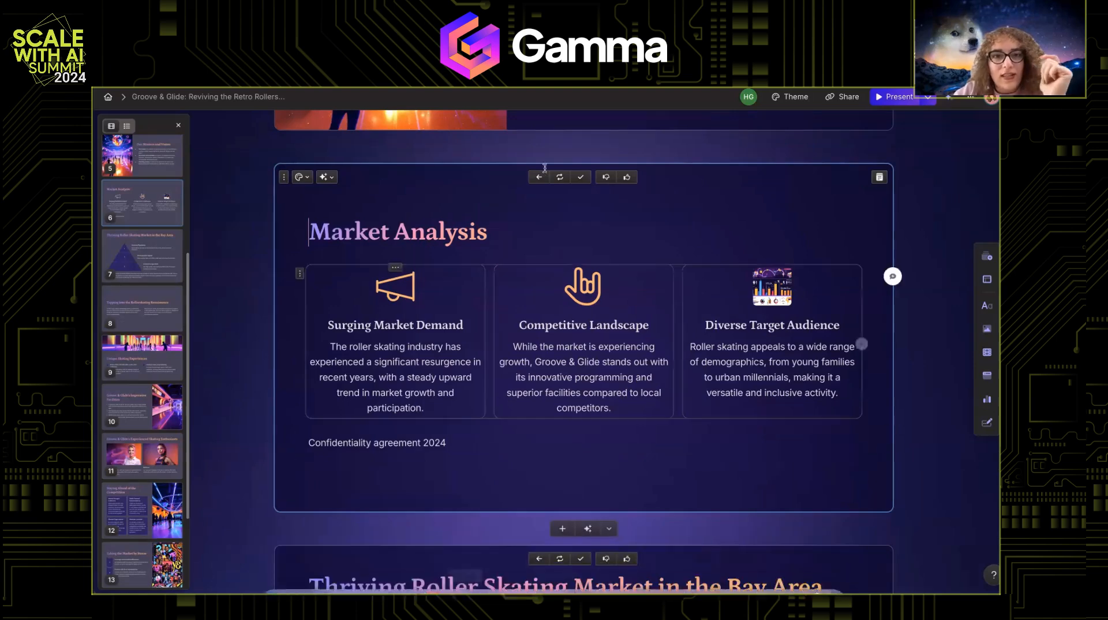
pyautogui.click(842, 97)
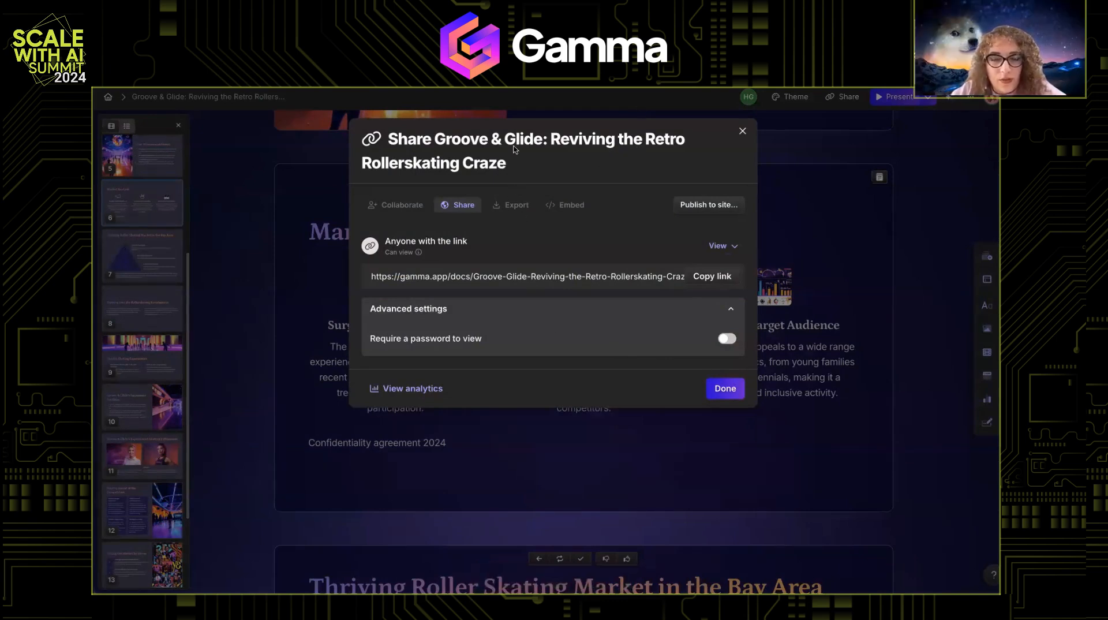
pyautogui.click(288, 188)
pyautogui.scroll(-1, 507, 240)
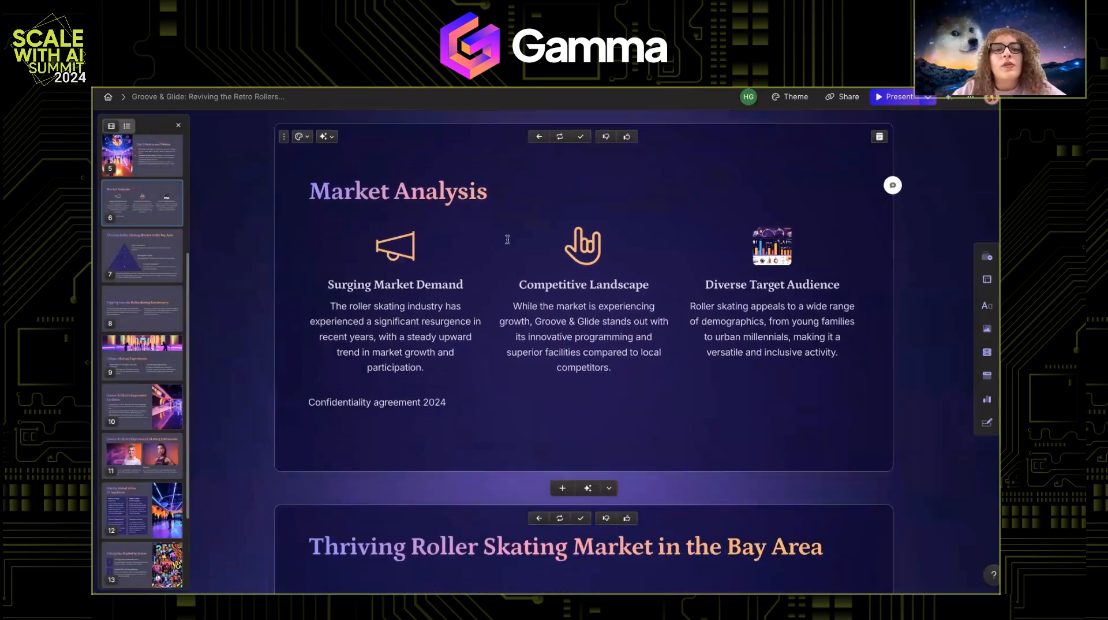
pyautogui.scroll(3, 508, 242)
pyautogui.click(559, 305)
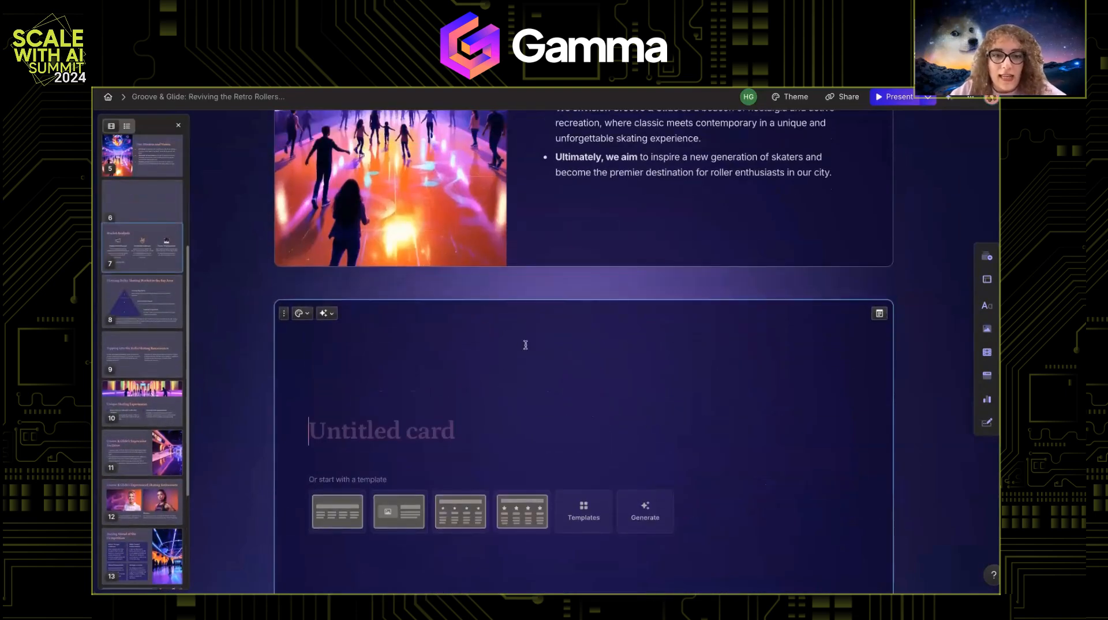
pyautogui.write('/qr')
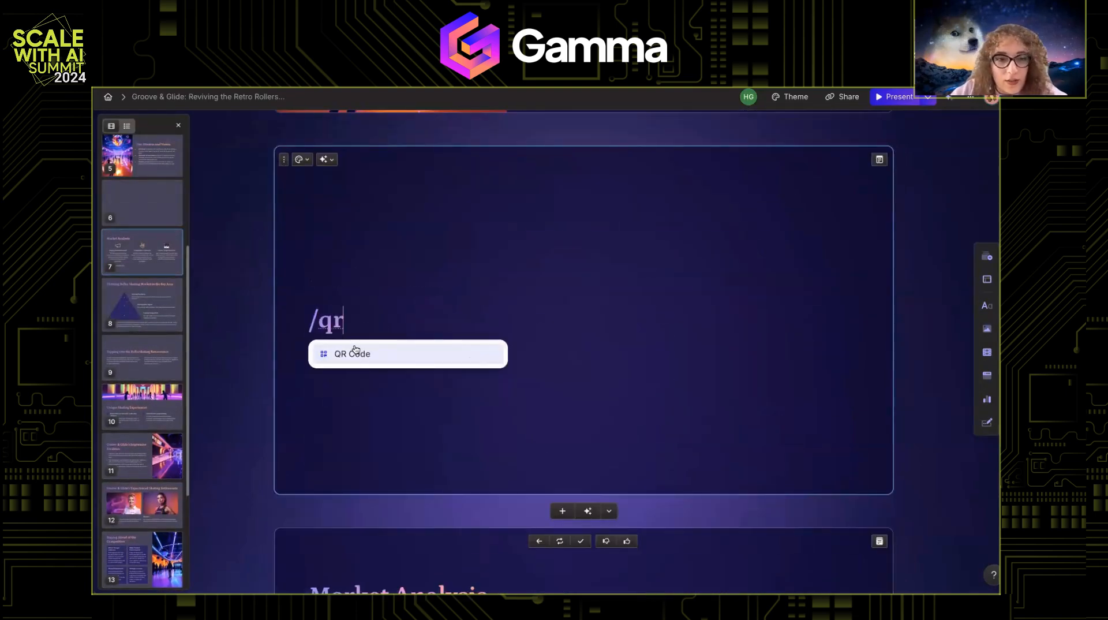
pyautogui.press('Return')
pyautogui.click(789, 182)
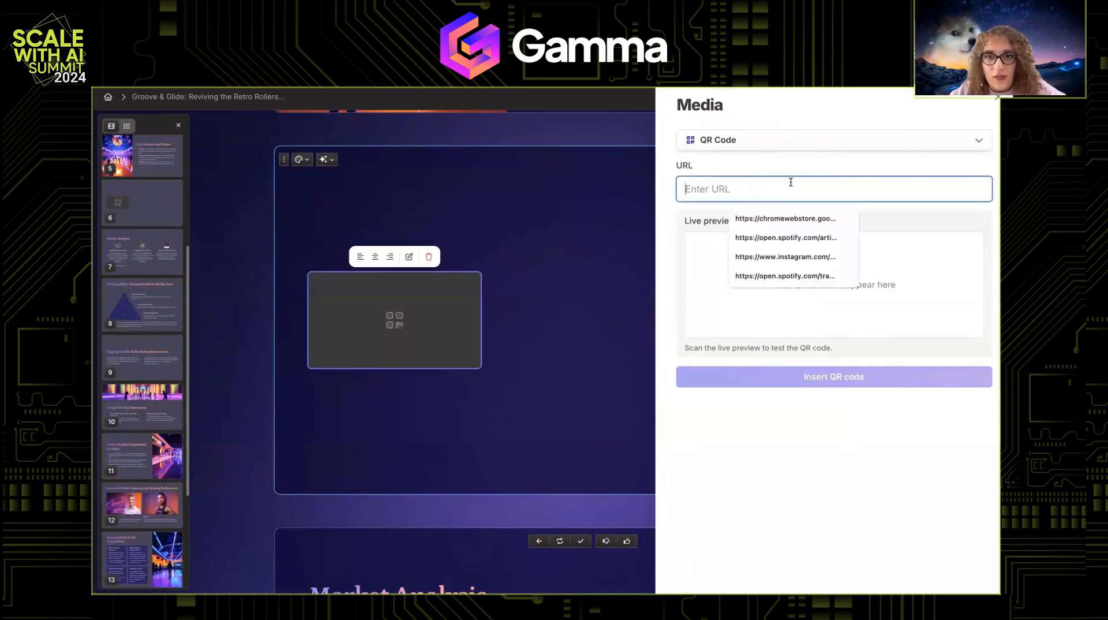
pyautogui.hotkey('ctrl', 'v')
pyautogui.click(823, 377)
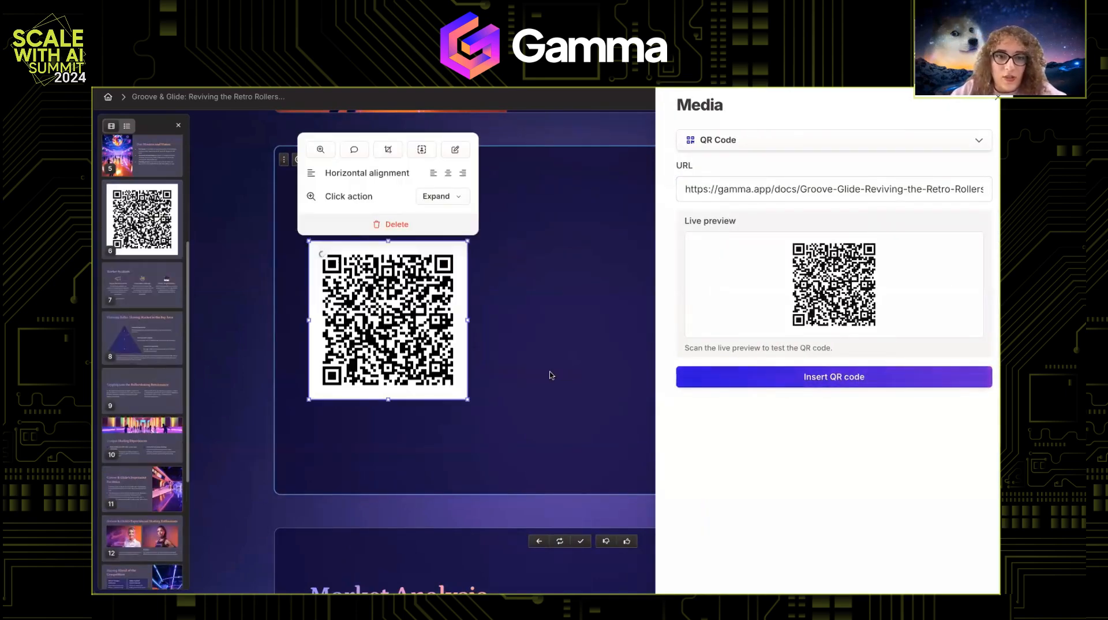
pyautogui.moveTo(468, 399); pyautogui.dragTo(728, 507)
pyautogui.click(539, 152)
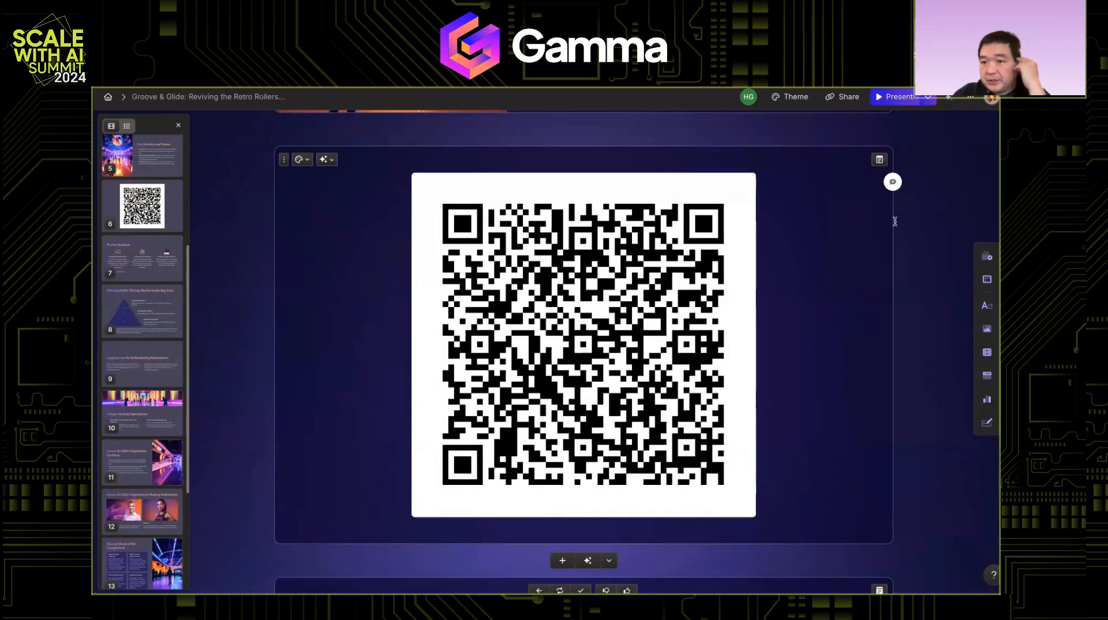
pyautogui.scroll(1, 333, 238)
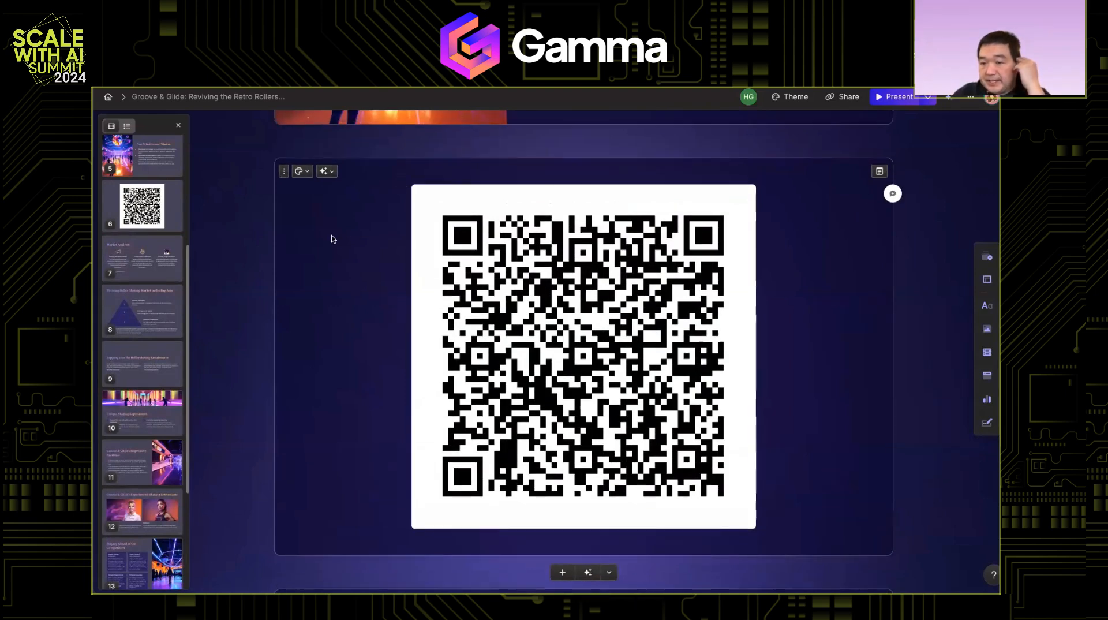
pyautogui.scroll(-1, 333, 239)
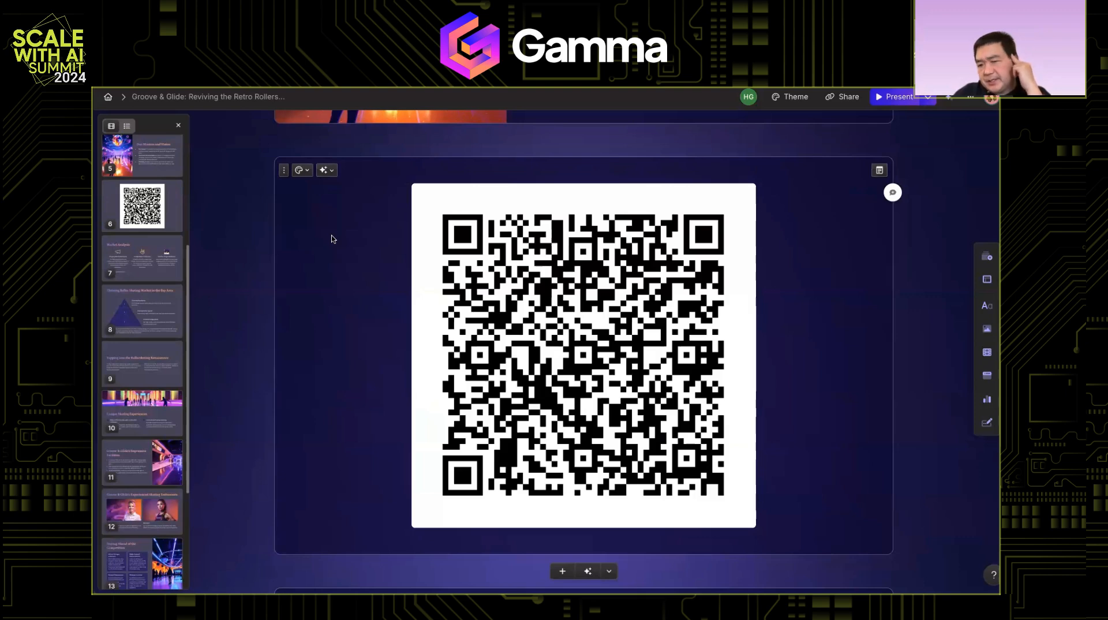
pyautogui.scroll(2, 333, 238)
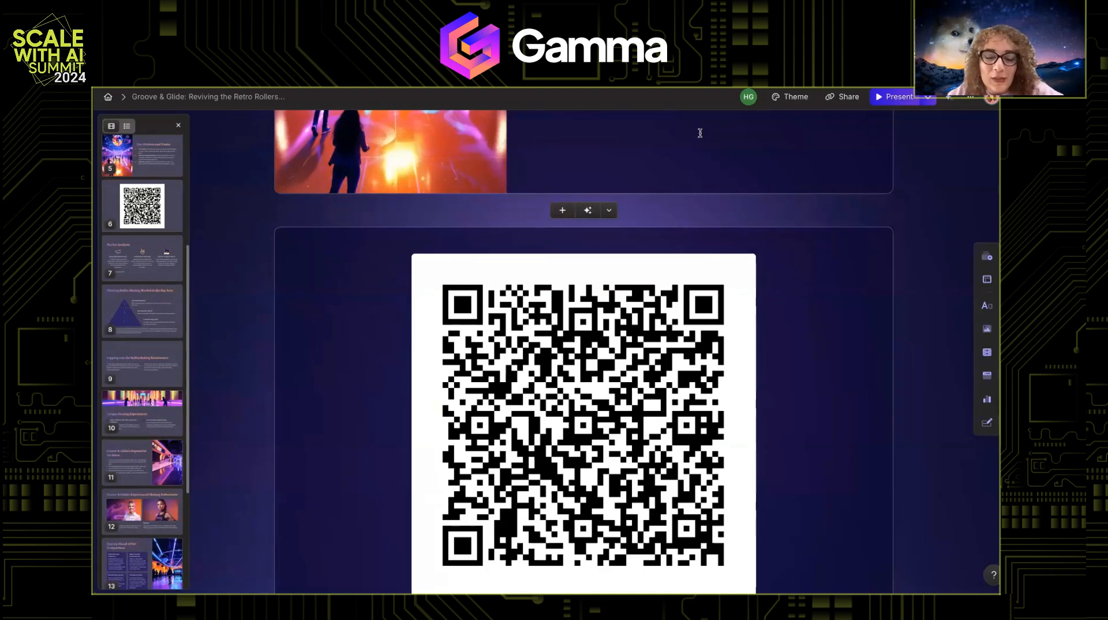
pyautogui.scroll(1, 699, 133)
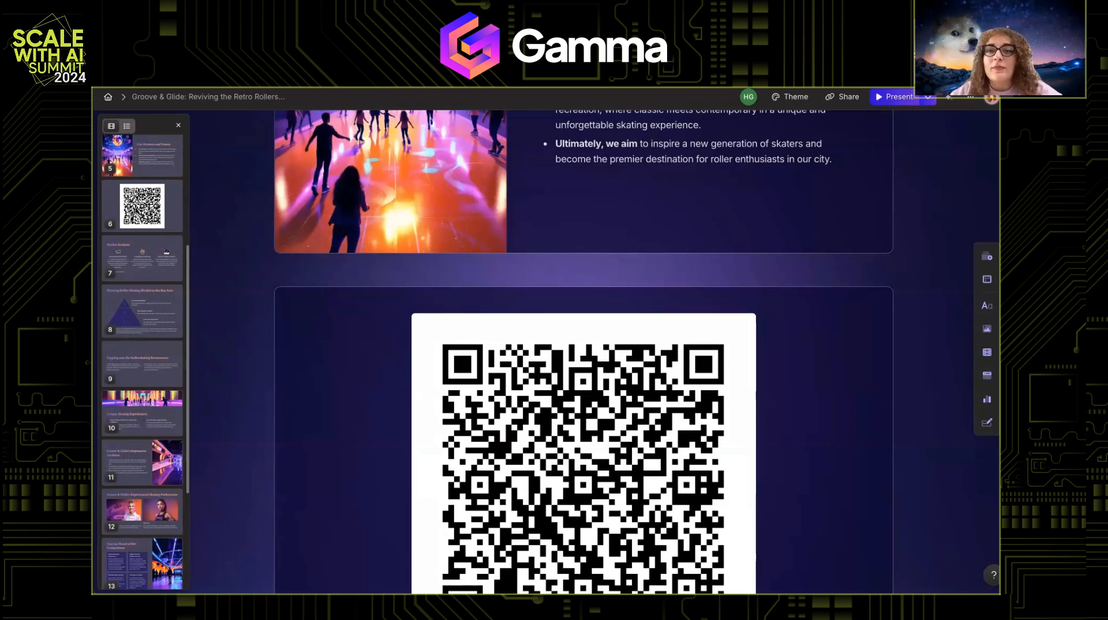
pyautogui.scroll(3, 794, 227)
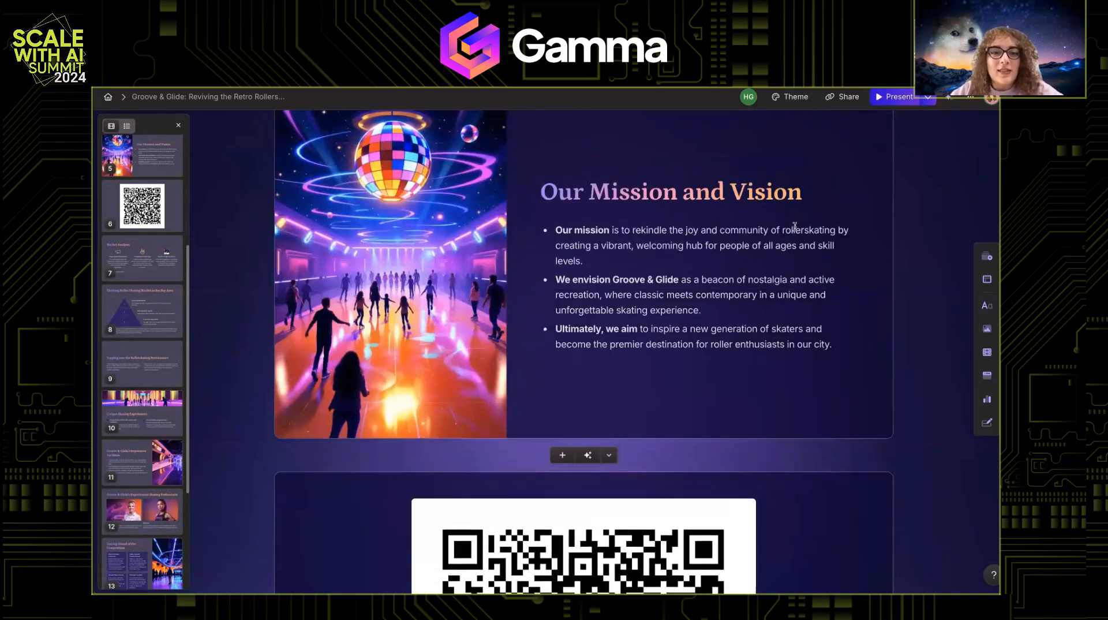
# In a new gamma.app tab, import the Groove & Glide deck from its pasted URL
pyautogui.hotkey('ctrl', 't')
pyautogui.write('gam')
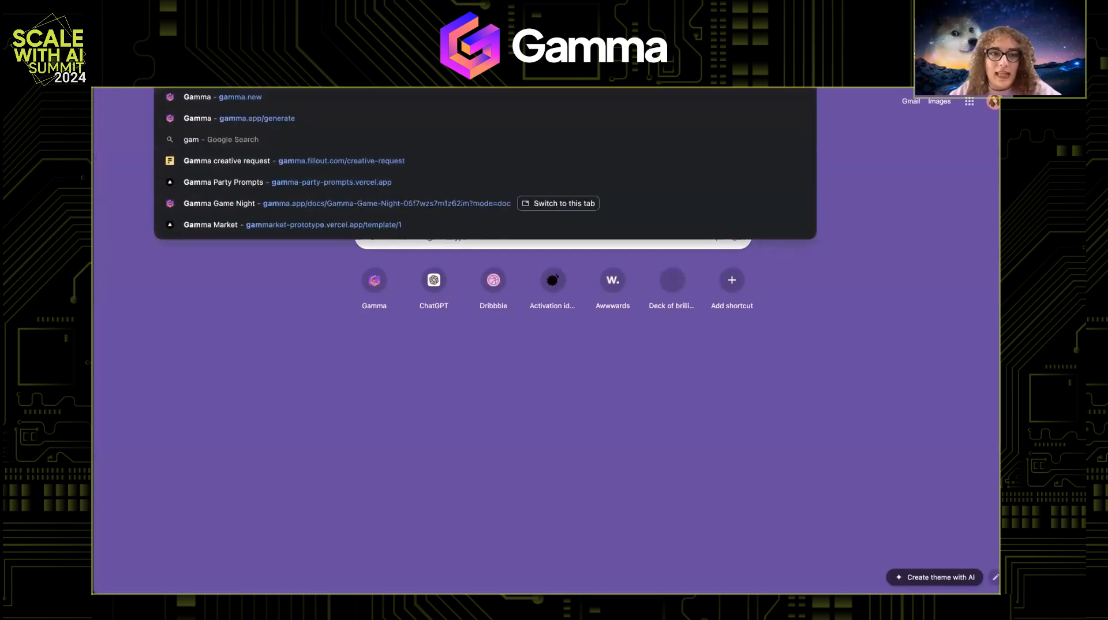
pyautogui.press('Return')
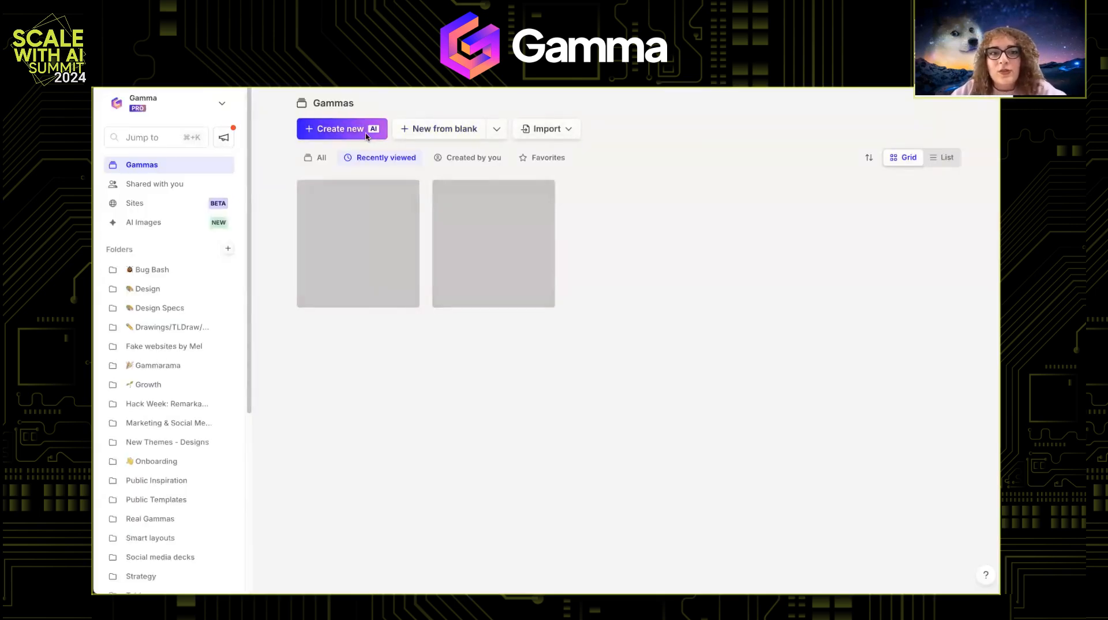
pyautogui.click(366, 137)
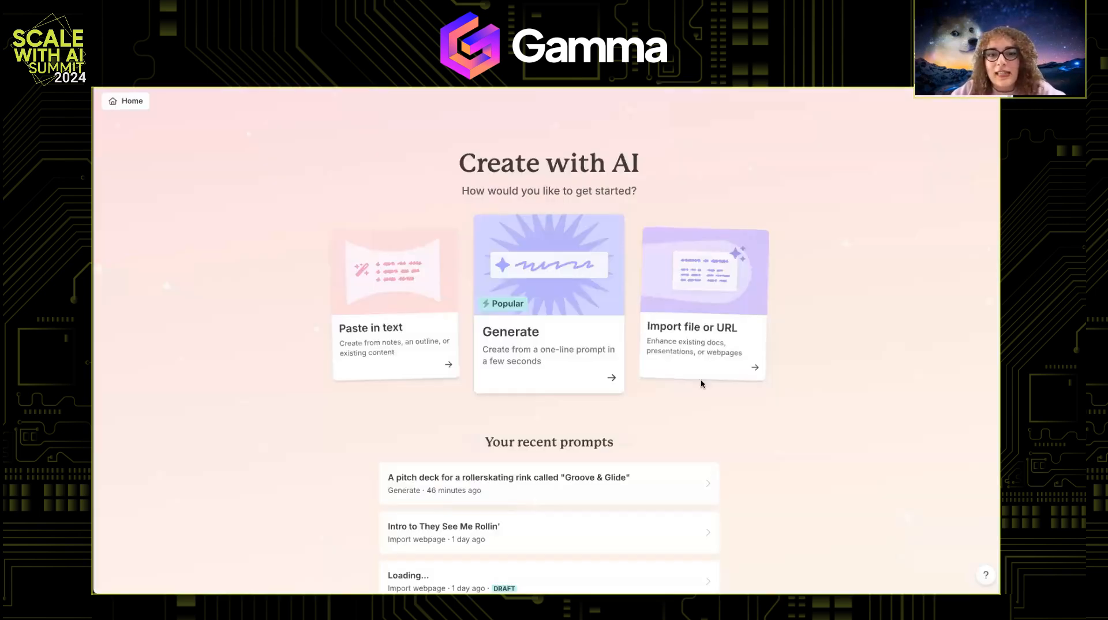
pyautogui.click(689, 336)
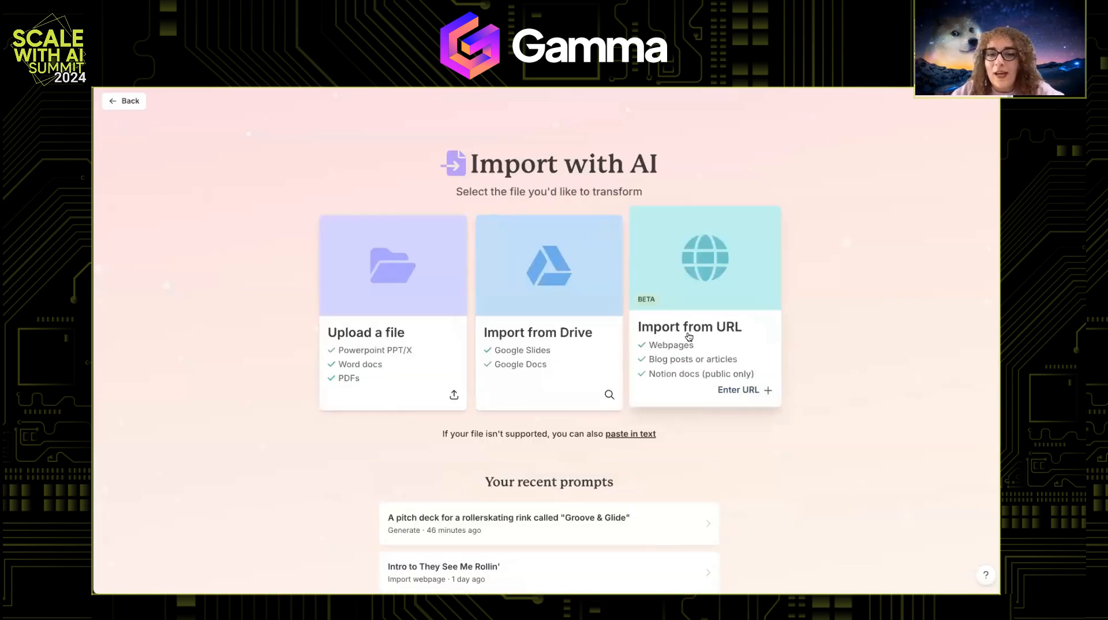
pyautogui.click(699, 369)
pyautogui.click(539, 199)
pyautogui.write('https://gamma.app/docs/Groove-Glide-Reviving-the-Retro-Rollerskating-Craze-ny78vtdv1kr1zw1')
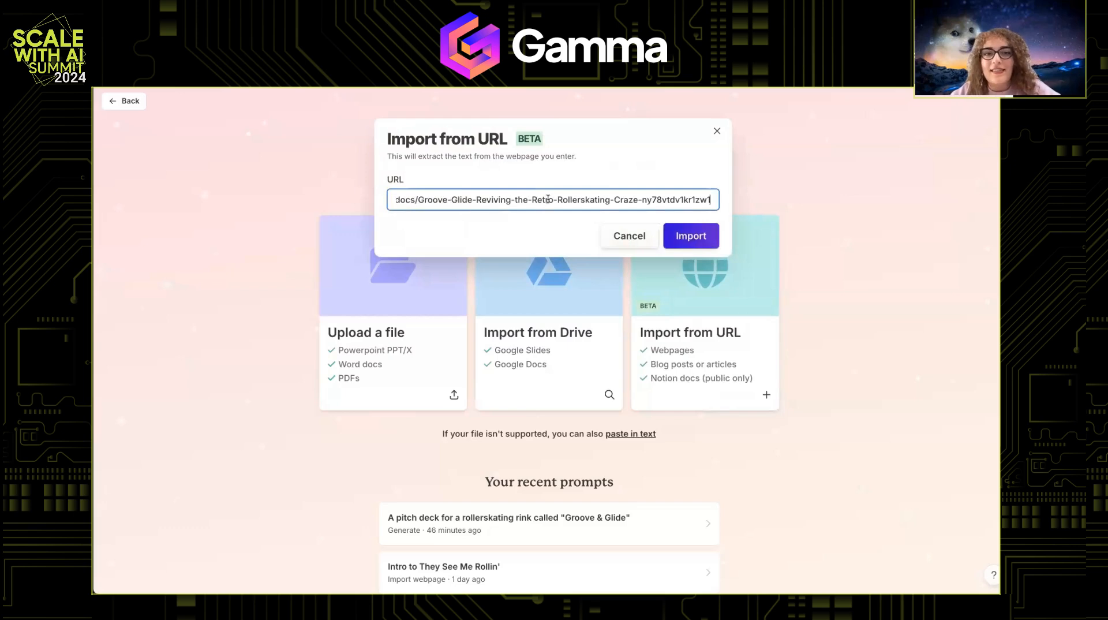
pyautogui.click(690, 243)
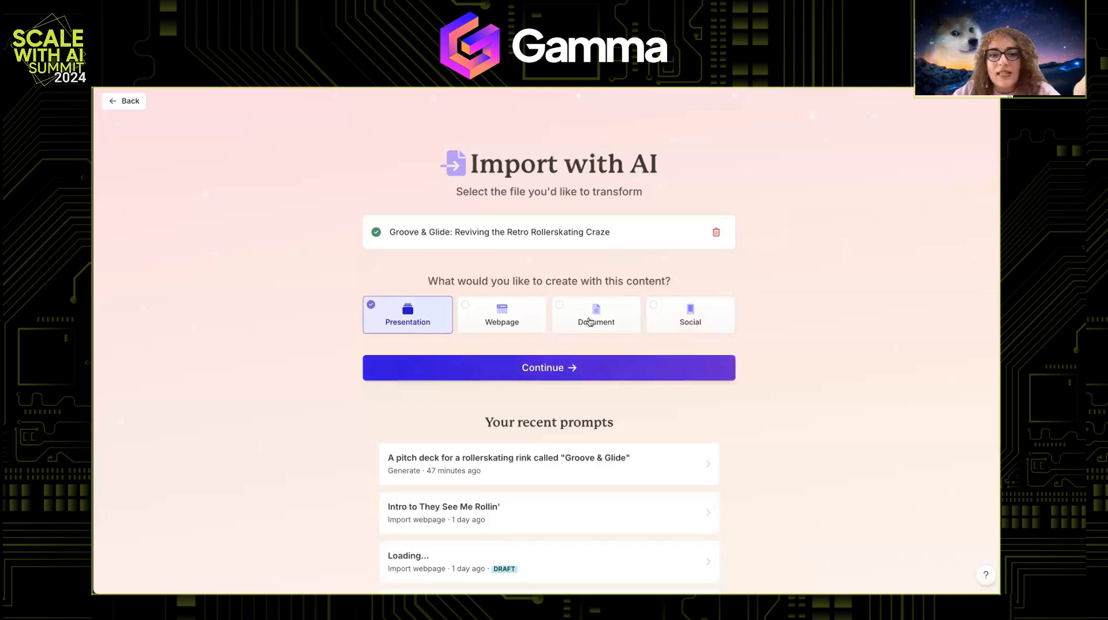
# Choose the Webpage format for the imported content and continue
pyautogui.click(673, 320)
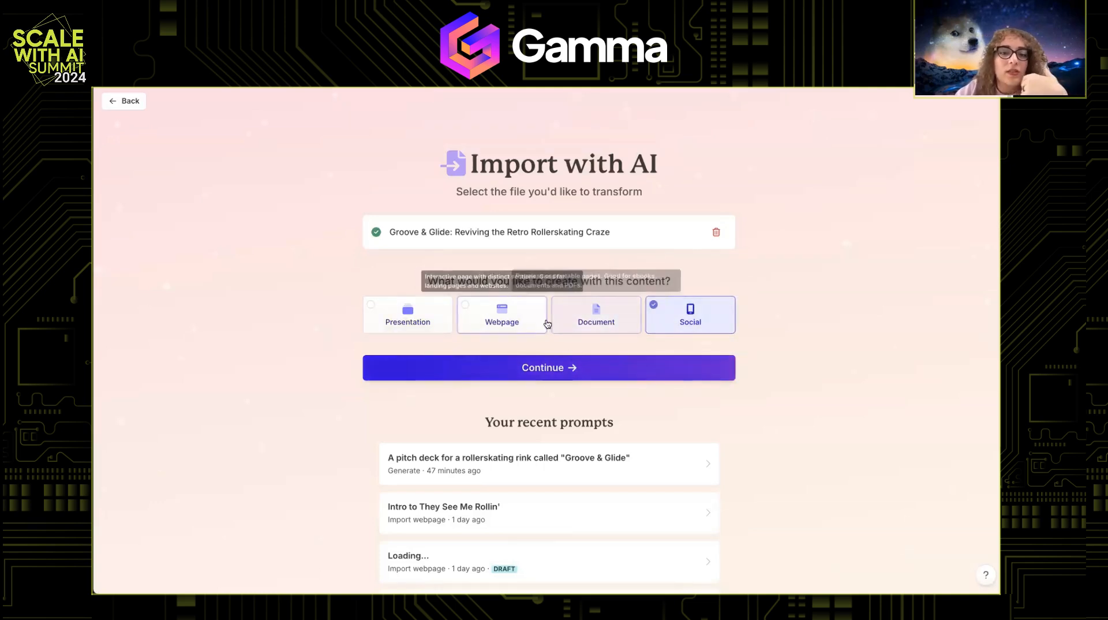
pyautogui.click(511, 321)
pyautogui.click(528, 371)
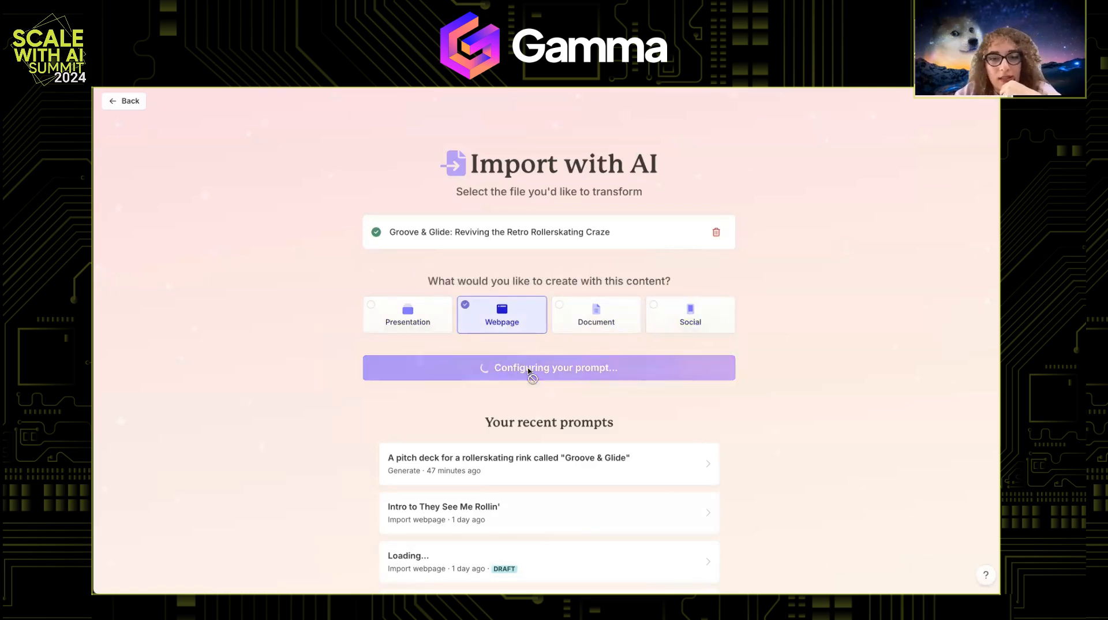
# Split the content into 20 cards, delete the stray Title/Form lines, and continue to themes
pyautogui.scroll(-4, 529, 371)
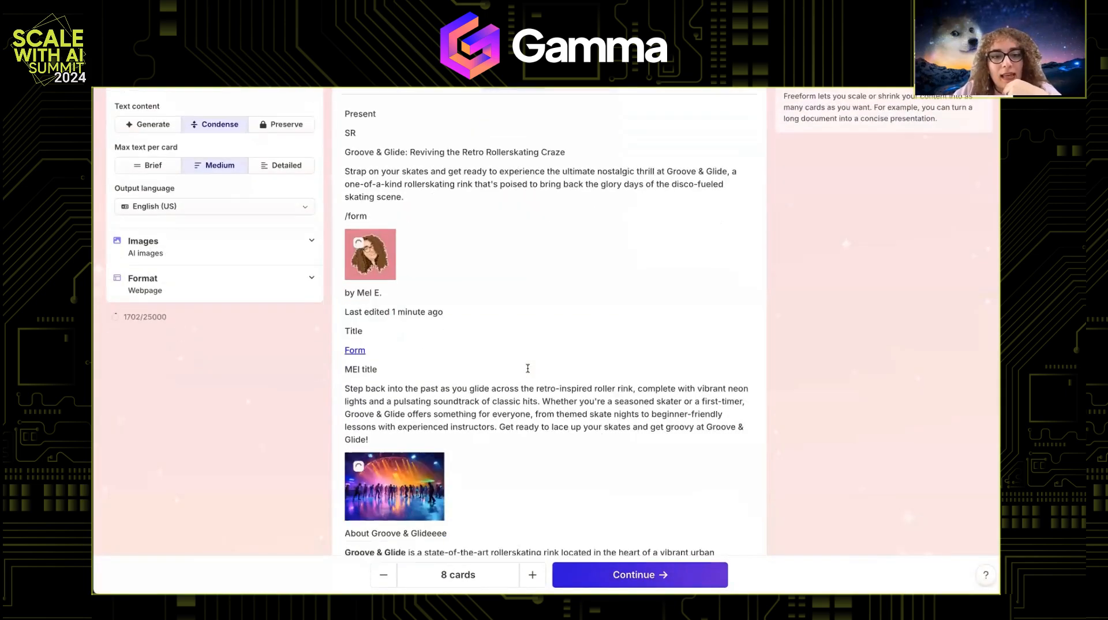
pyautogui.scroll(-15, 528, 371)
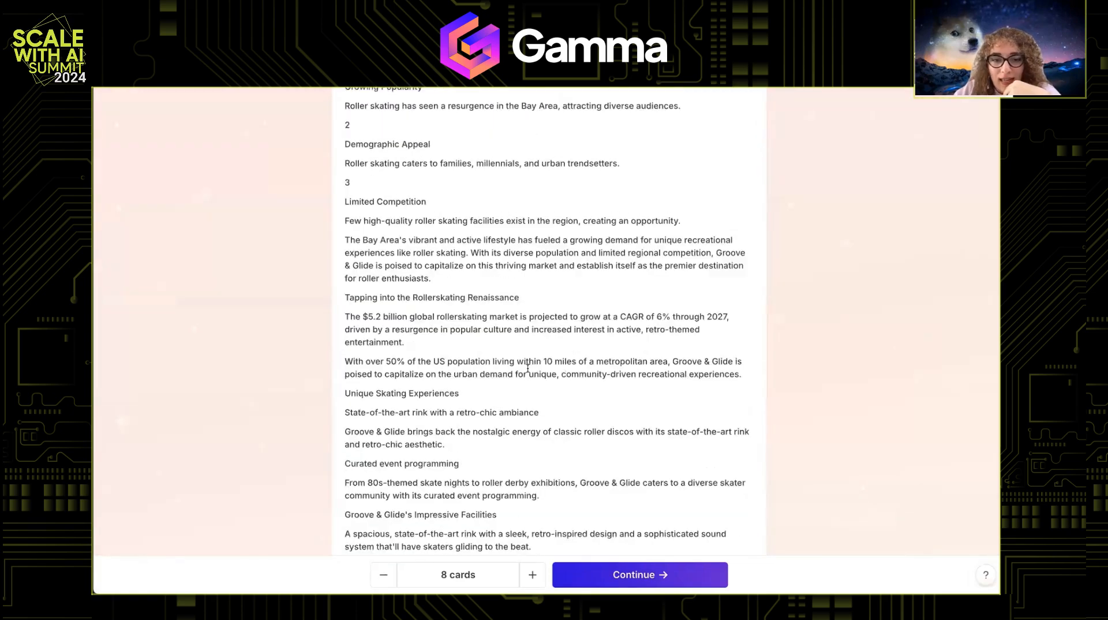
pyautogui.scroll(-8, 528, 368)
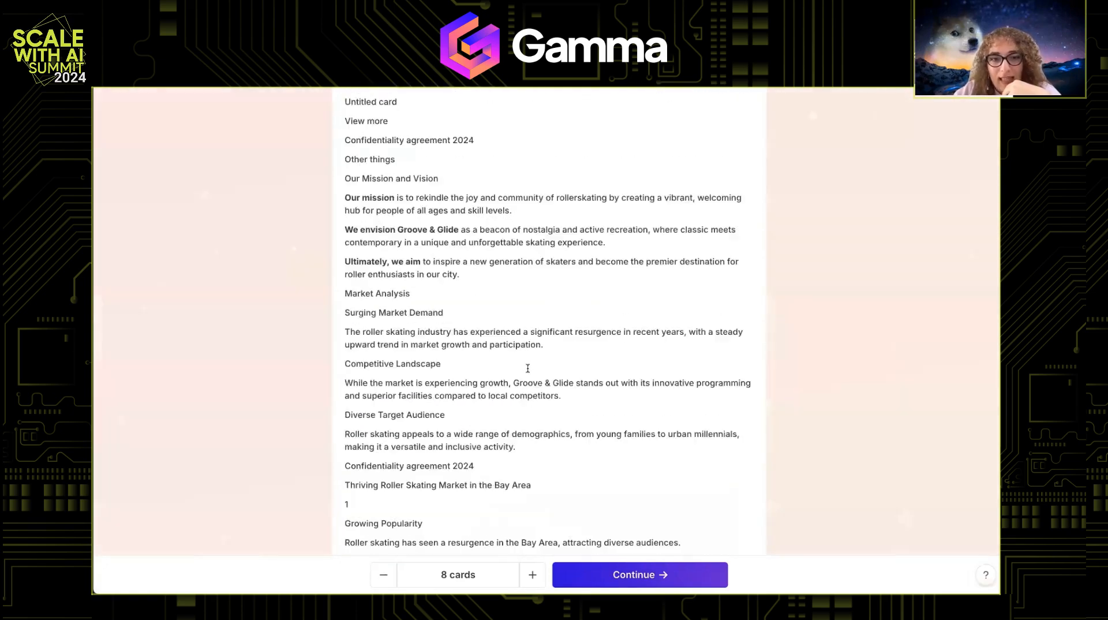
pyautogui.click(583, 162)
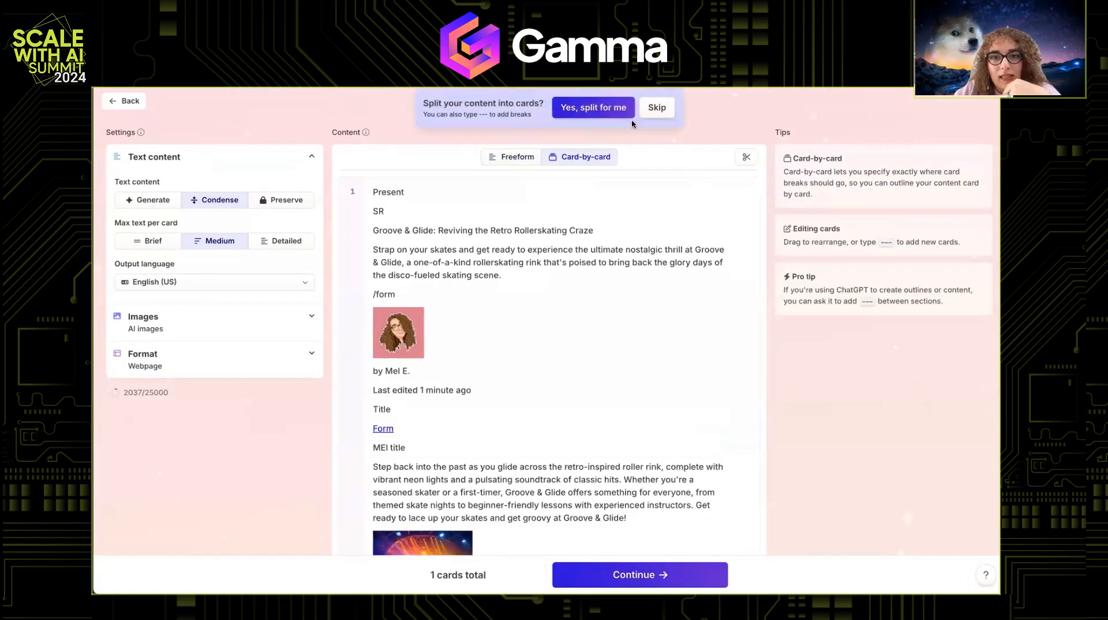
pyautogui.click(618, 109)
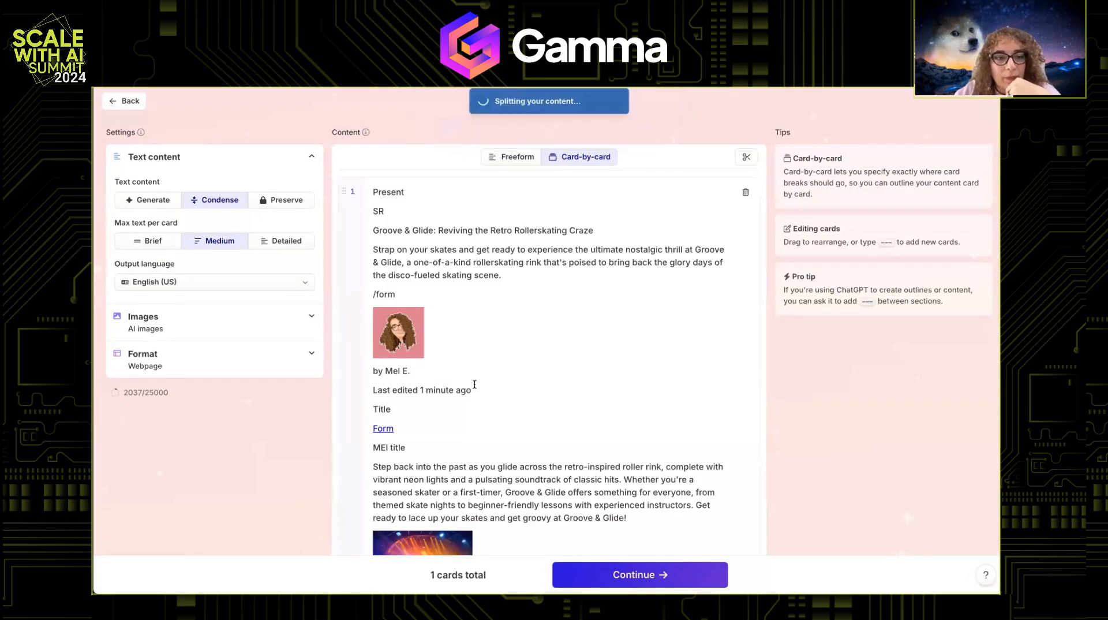
pyautogui.moveTo(406, 465); pyautogui.dragTo(367, 309)
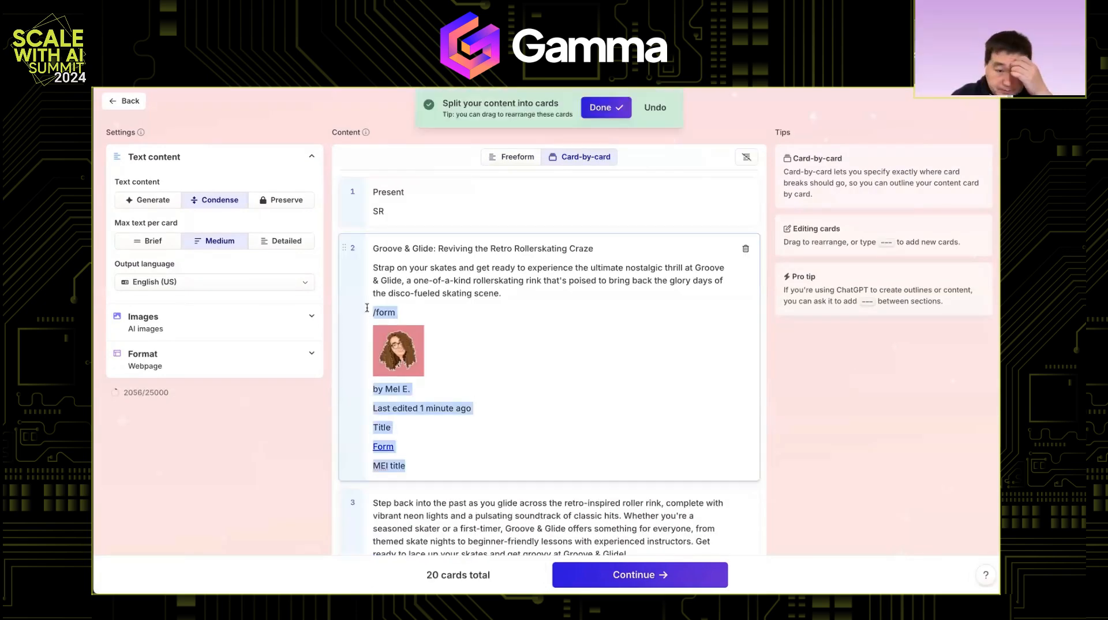
pyautogui.press('BackSpace')
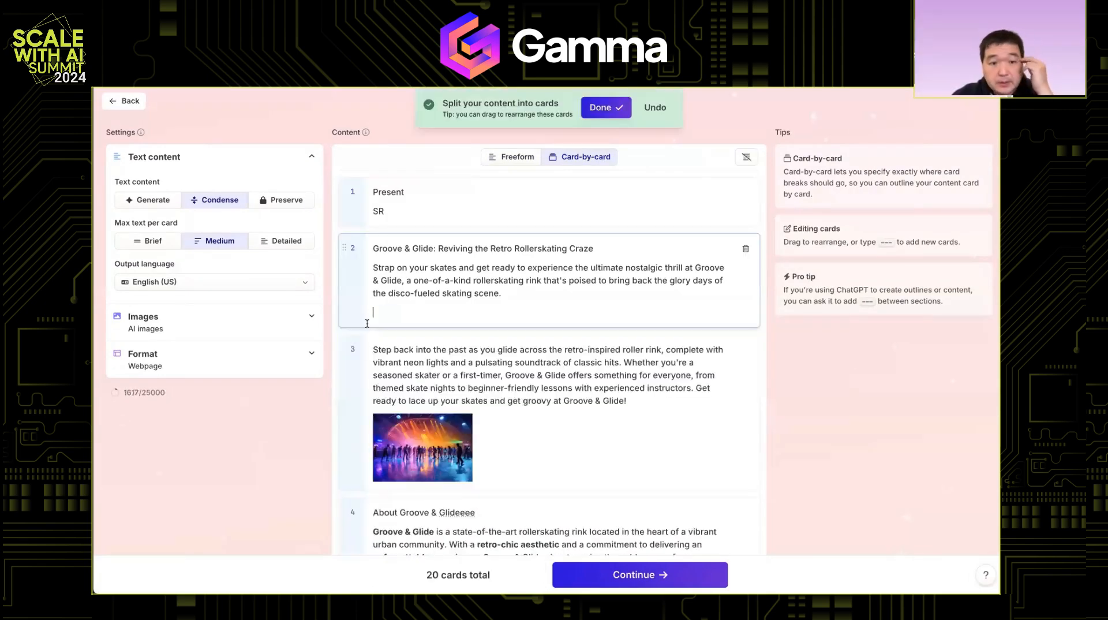
pyautogui.scroll(-2, 611, 424)
pyautogui.scroll(-5, 609, 424)
pyautogui.click(650, 574)
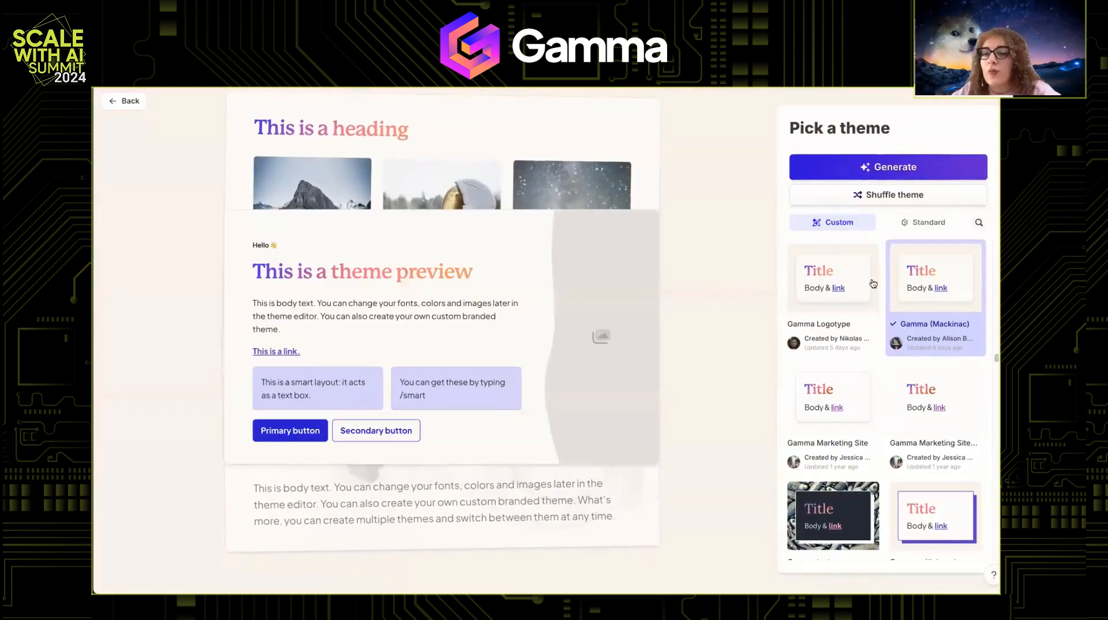
# Generate the webpage using the standard Iris theme
pyautogui.click(923, 223)
pyautogui.click(845, 324)
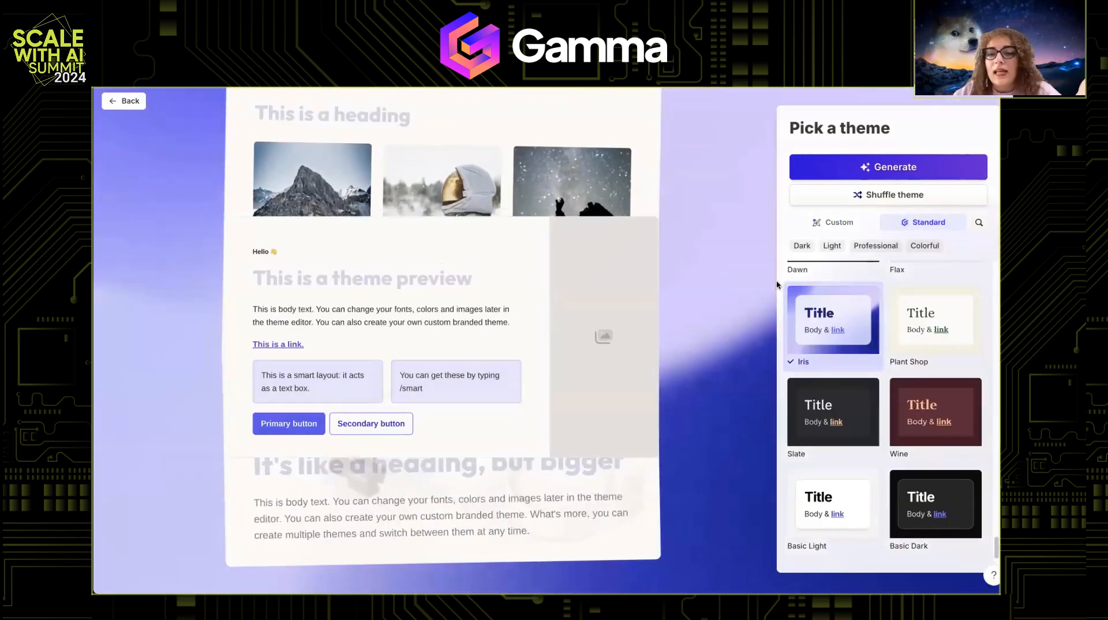
pyautogui.click(884, 169)
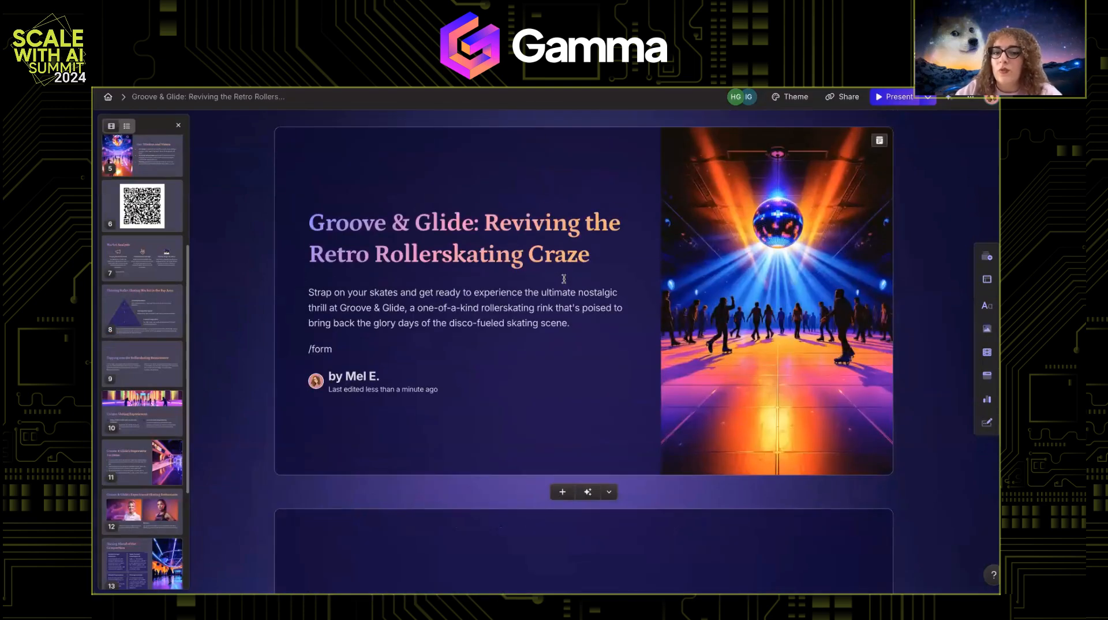
# Delete the empty Title/Form card
pyautogui.scroll(-18, 563, 279)
pyautogui.scroll(12, 564, 279)
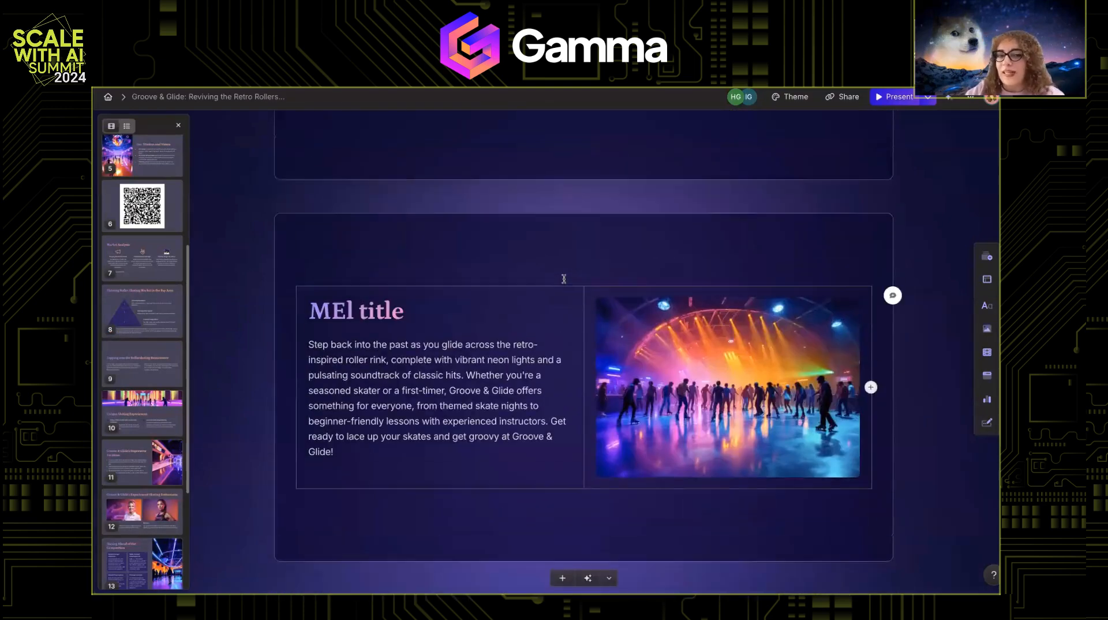
pyautogui.scroll(2, 564, 280)
pyautogui.click(283, 310)
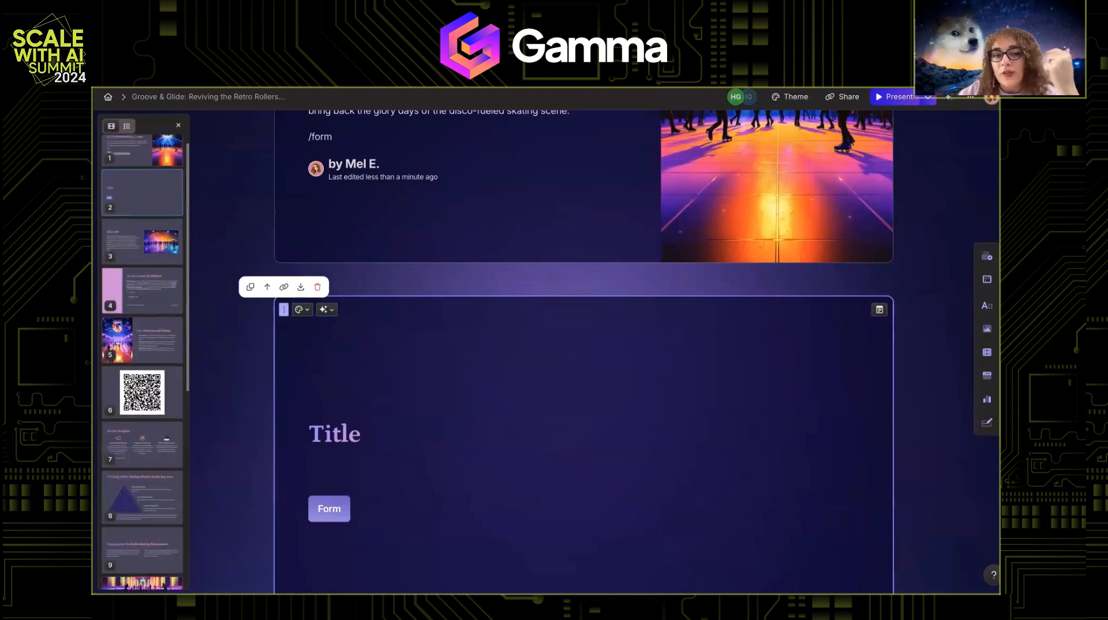
pyautogui.press('BackSpace')
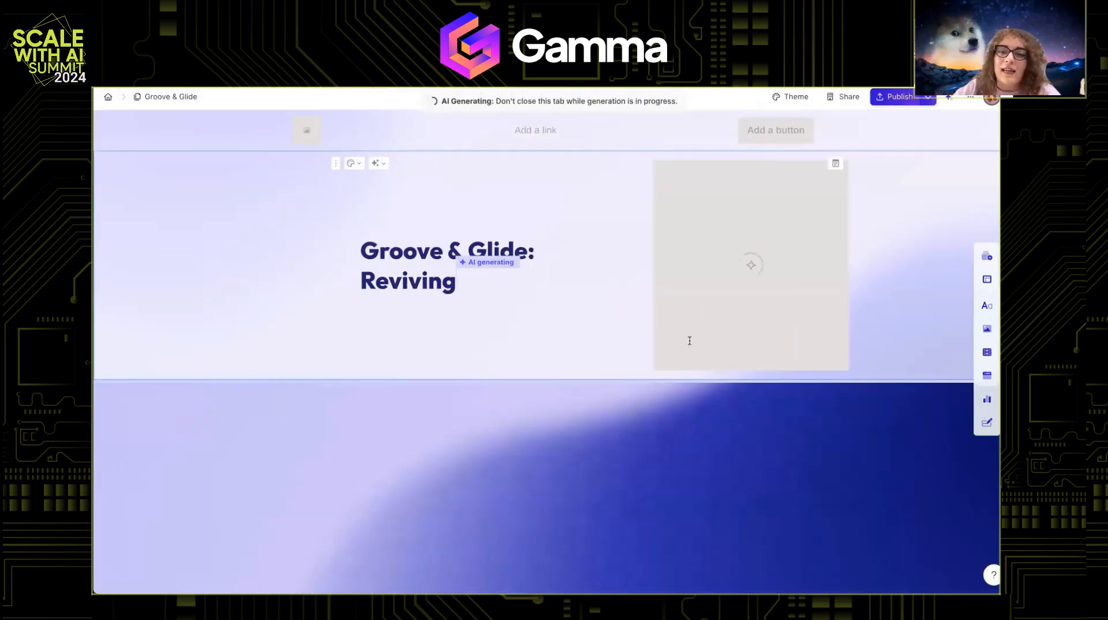
# Return to the original Groove & Glide deck and present its QR-code card
pyautogui.click(641, 88)
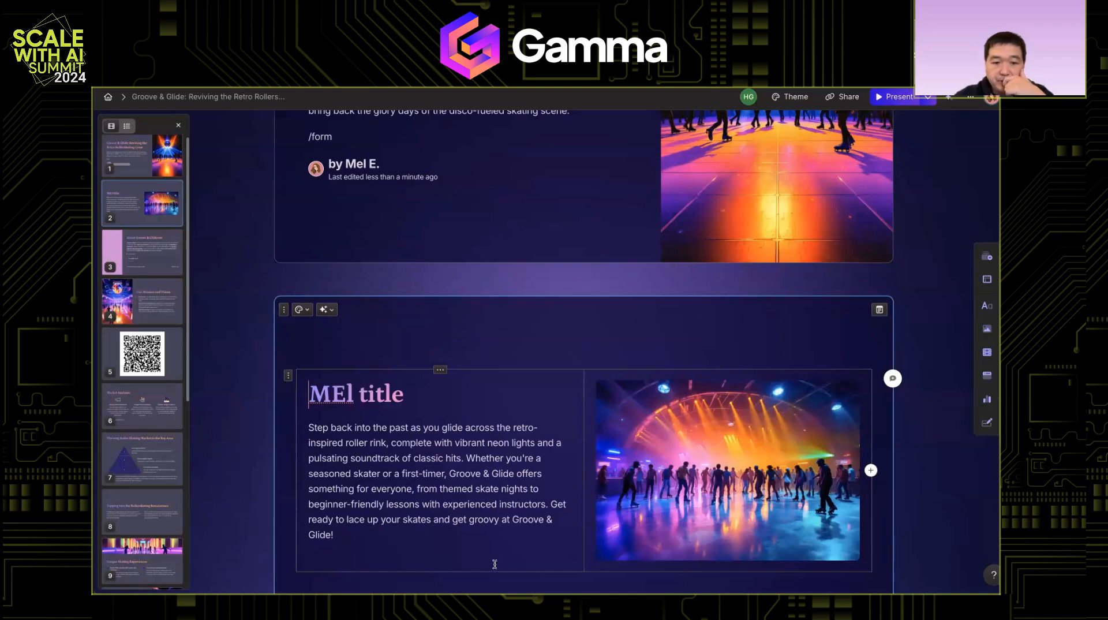
pyautogui.scroll(-15, 489, 511)
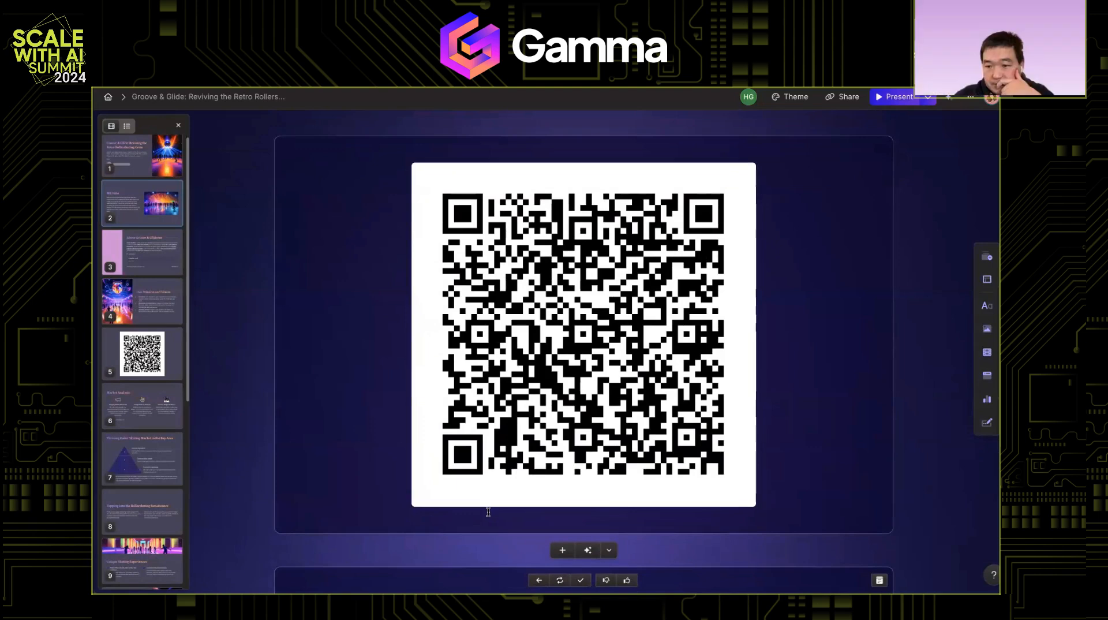
pyautogui.click(884, 98)
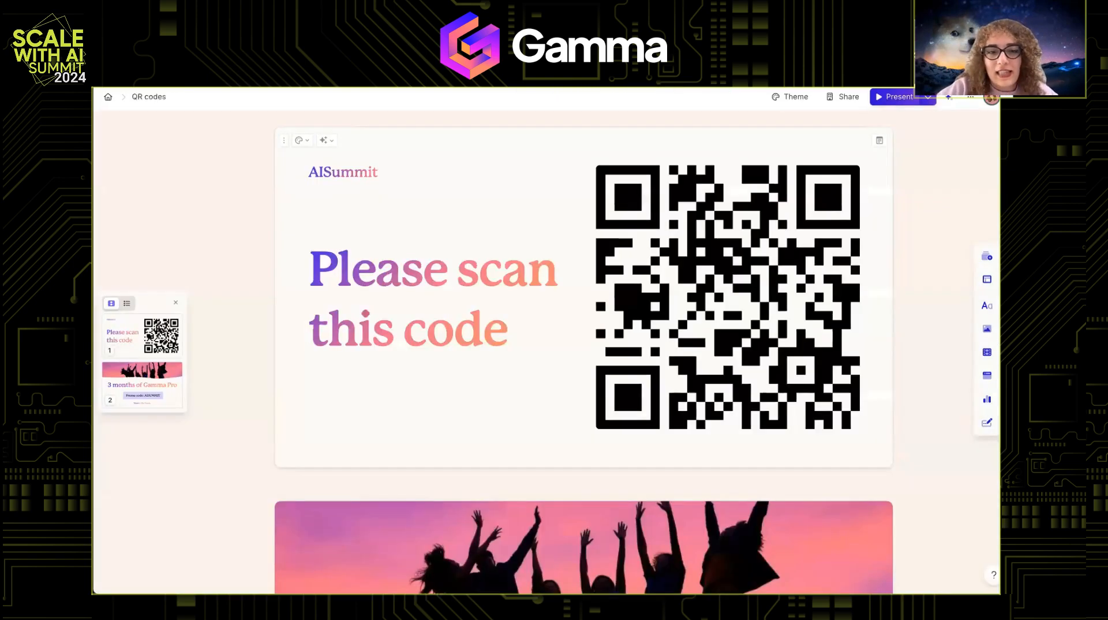
# Scroll the QR codes document down to the 3 months of Gamma Pro promo card
pyautogui.scroll(-4, 583, 351)
pyautogui.scroll(-2, 584, 352)
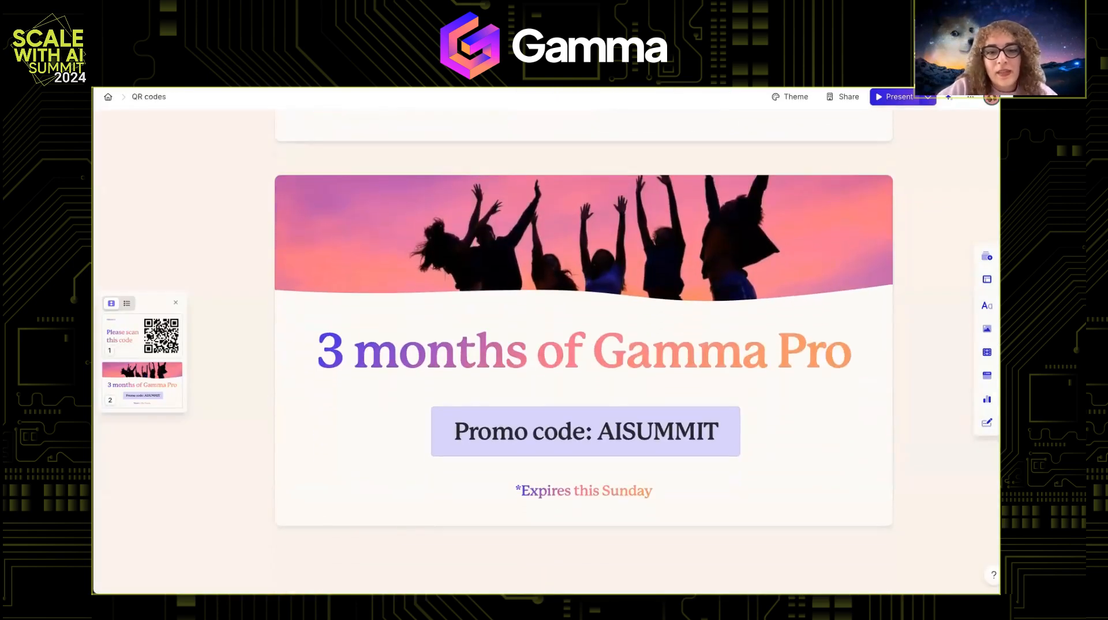
pyautogui.moveTo(711, 565)
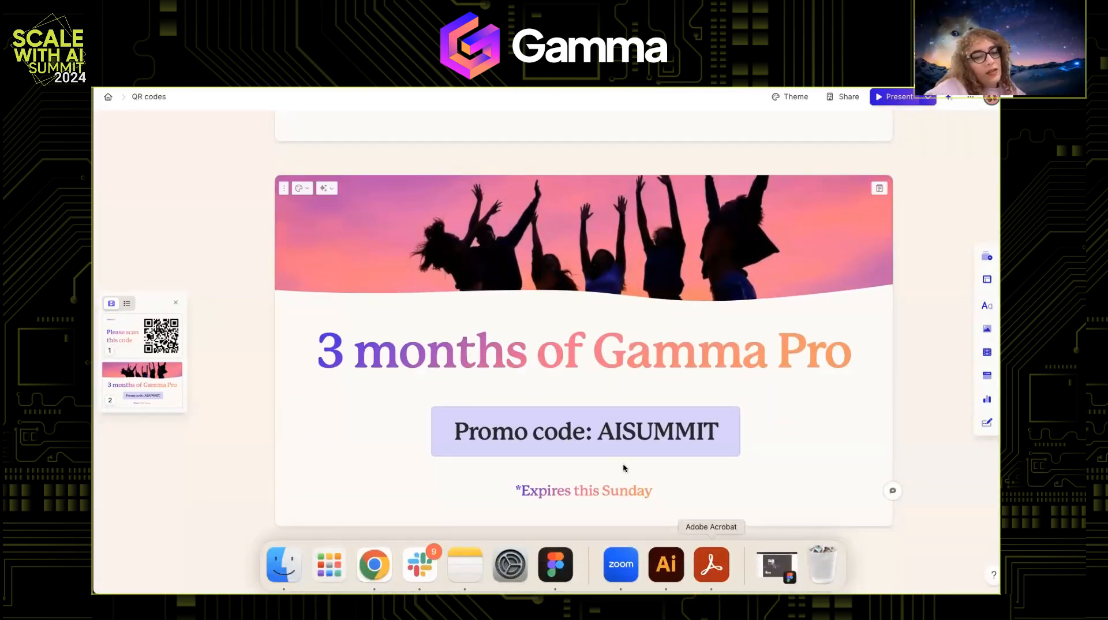